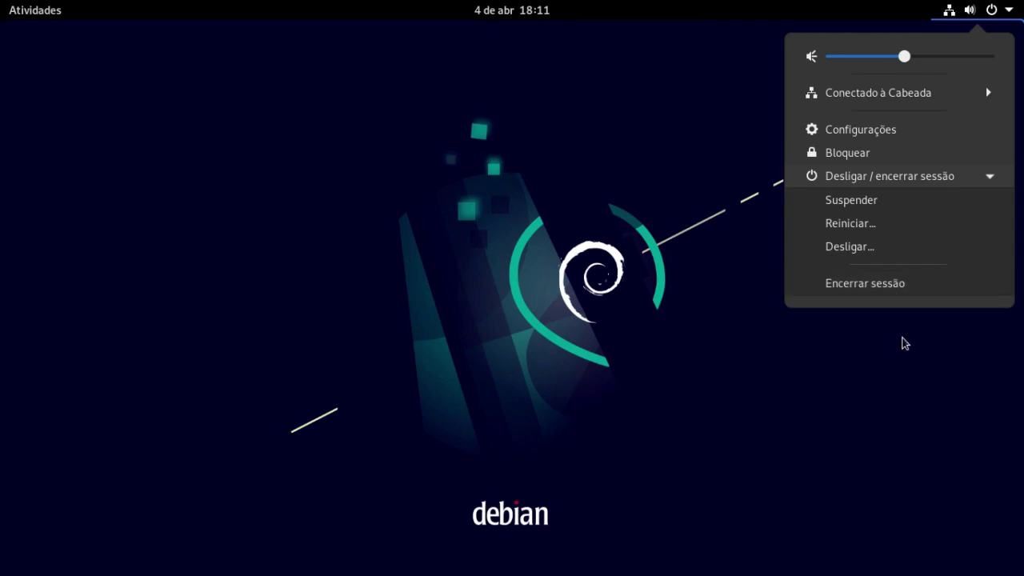
- Close the system menu so the empty desktop is shown
click(921, 370)
click(1013, 7)
click(1013, 7)
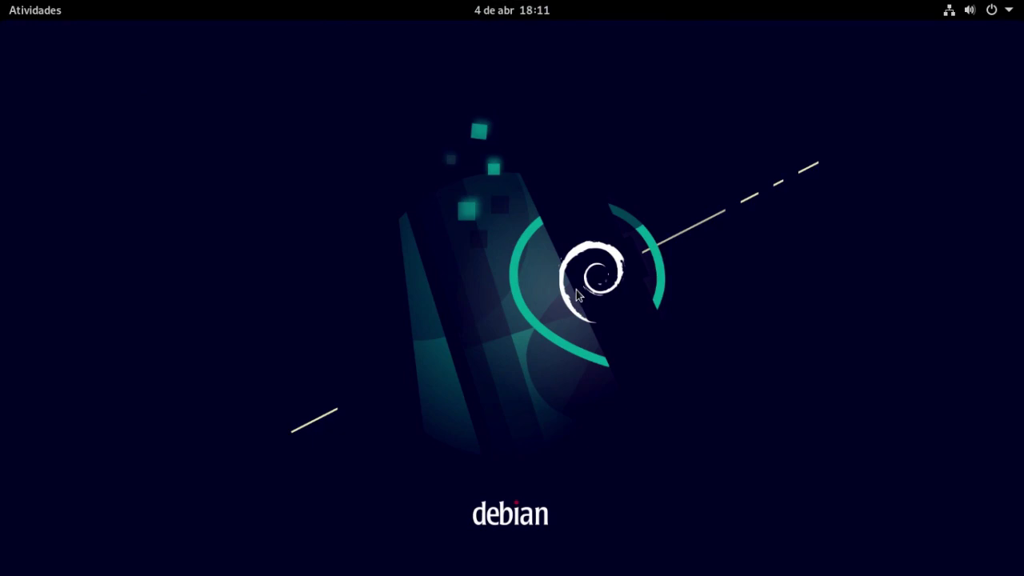
- Show the Activities overview and return to the empty desktop
click(32, 12)
click(32, 13)
mouse_move(4, 4)
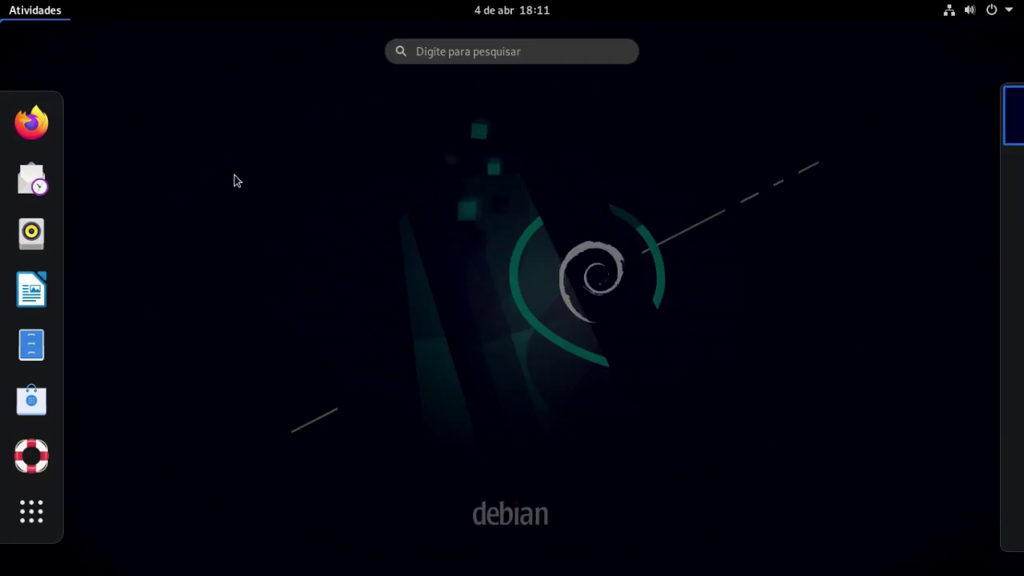
click(240, 181)
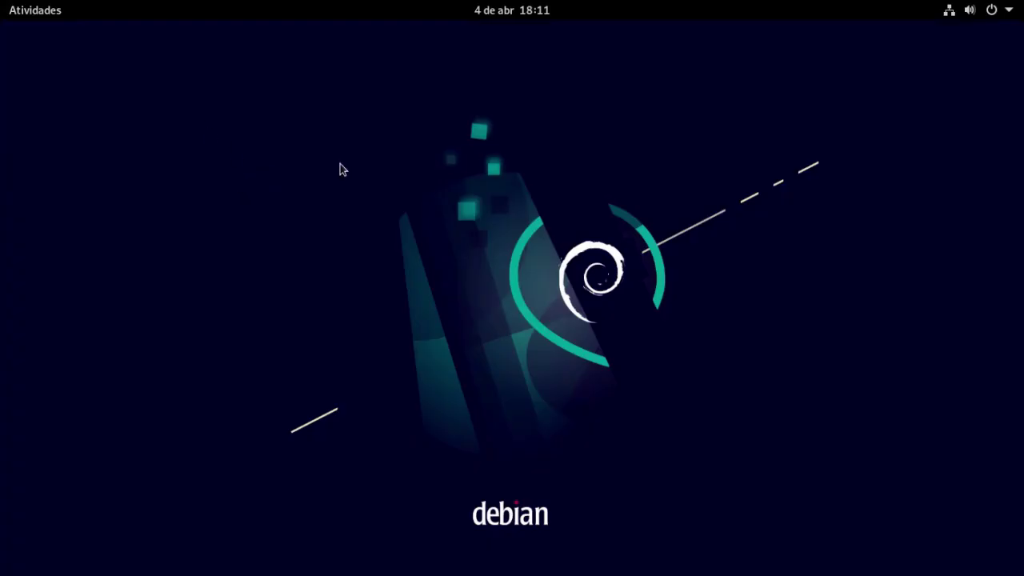
mouse_move(2, 4)
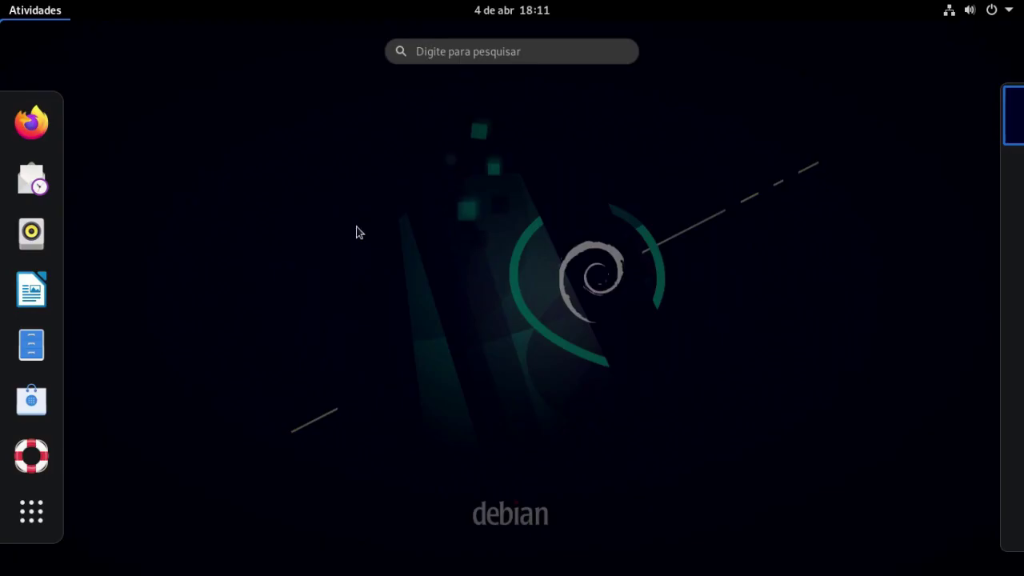
click(210, 424)
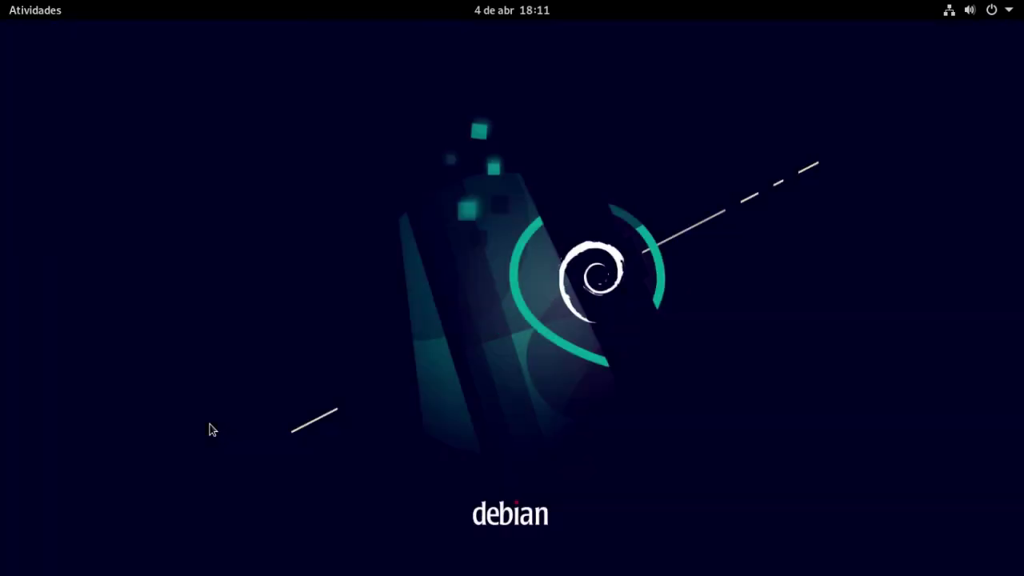
- Search the applications for "termin" to launch Terminal, and open the Files manager as well
key(super)
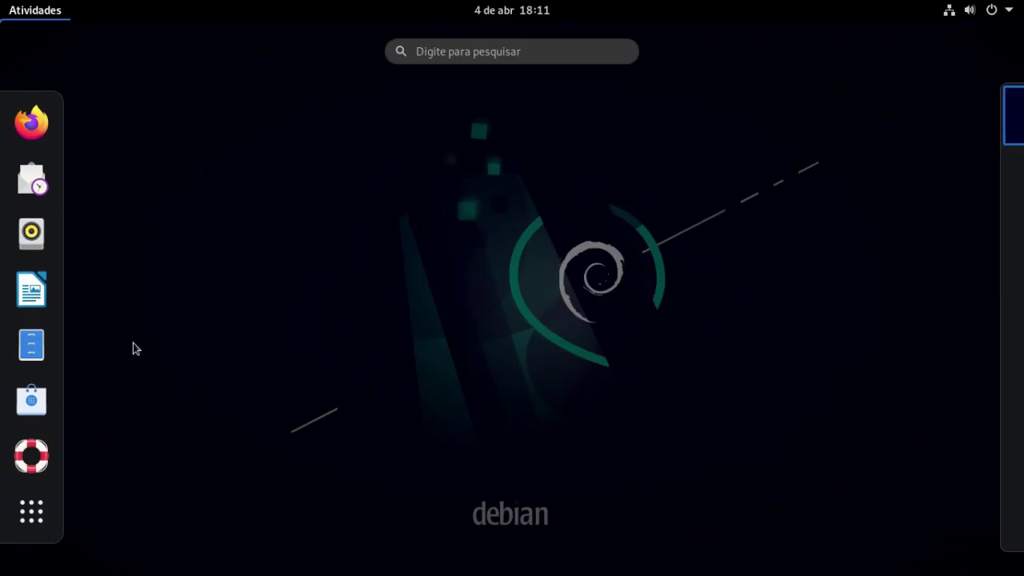
text(termin)
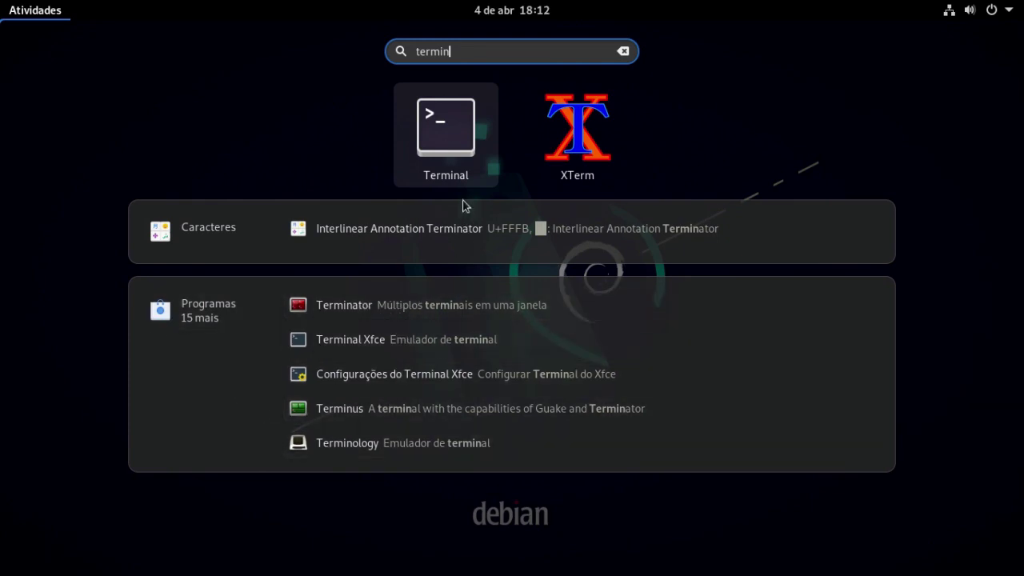
click(442, 143)
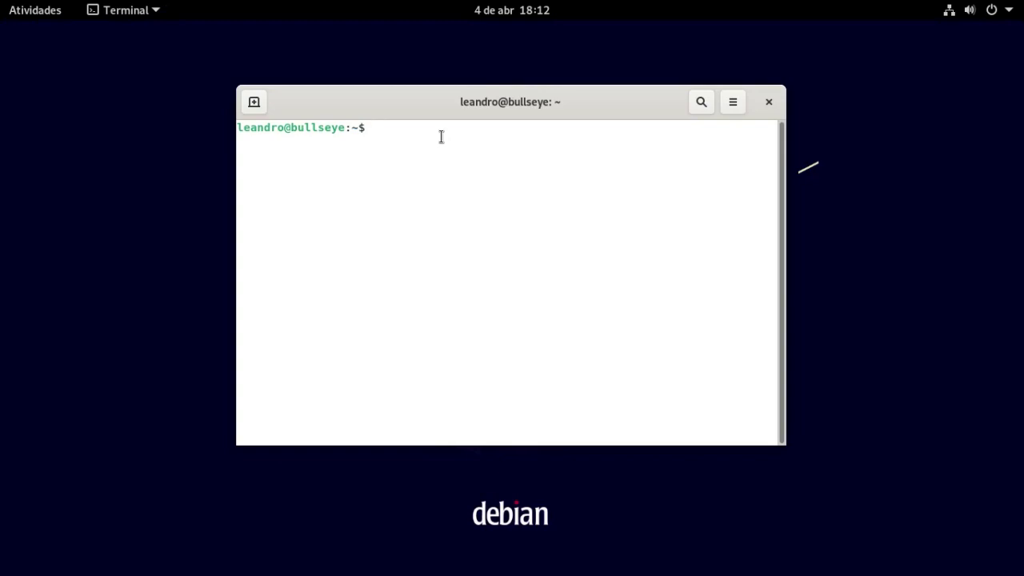
key(super)
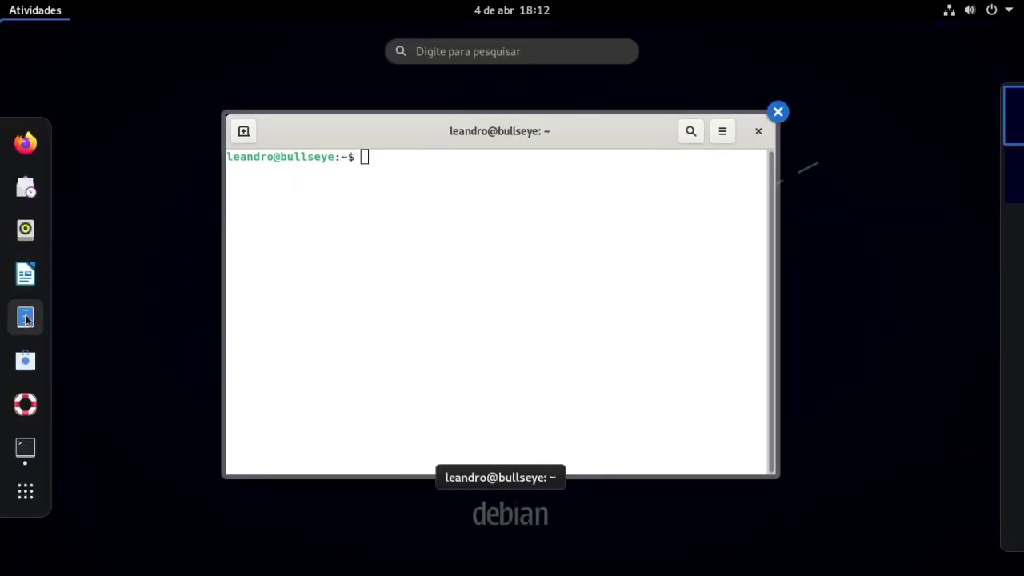
click(25, 272)
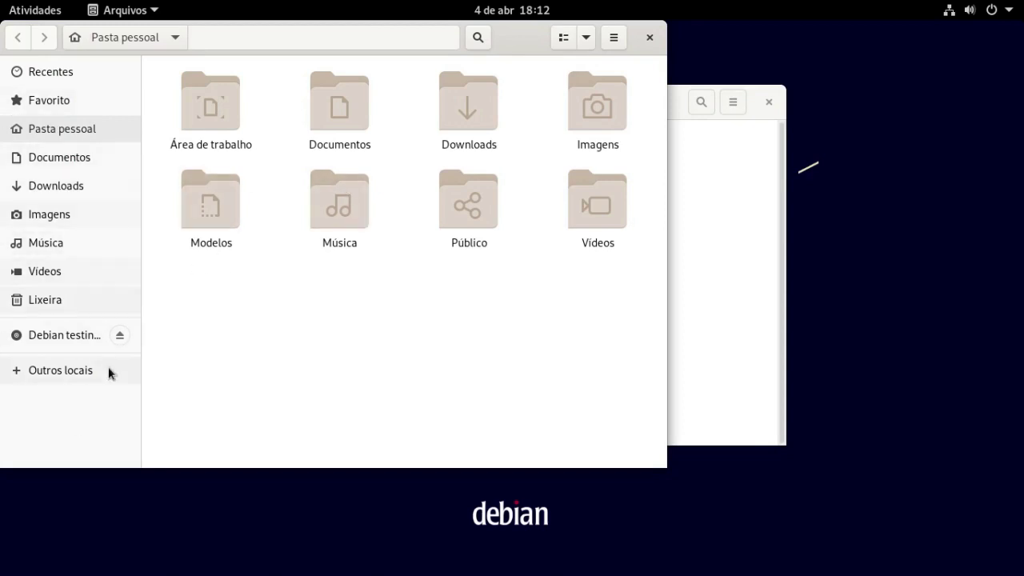
- Search the applications for "calc", launch the Calculator, and move its window clear of the Files window
key(super)
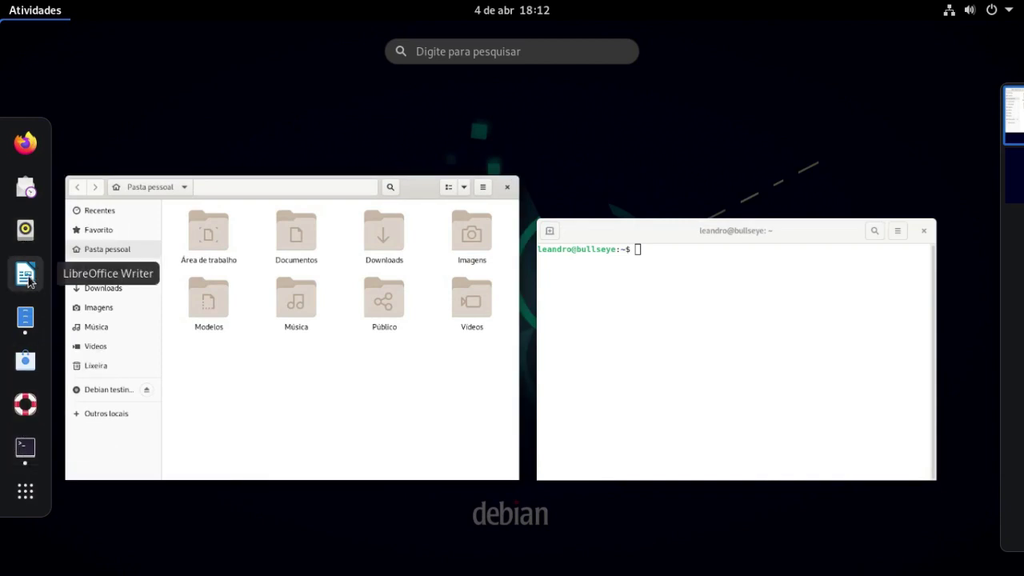
text(calc)
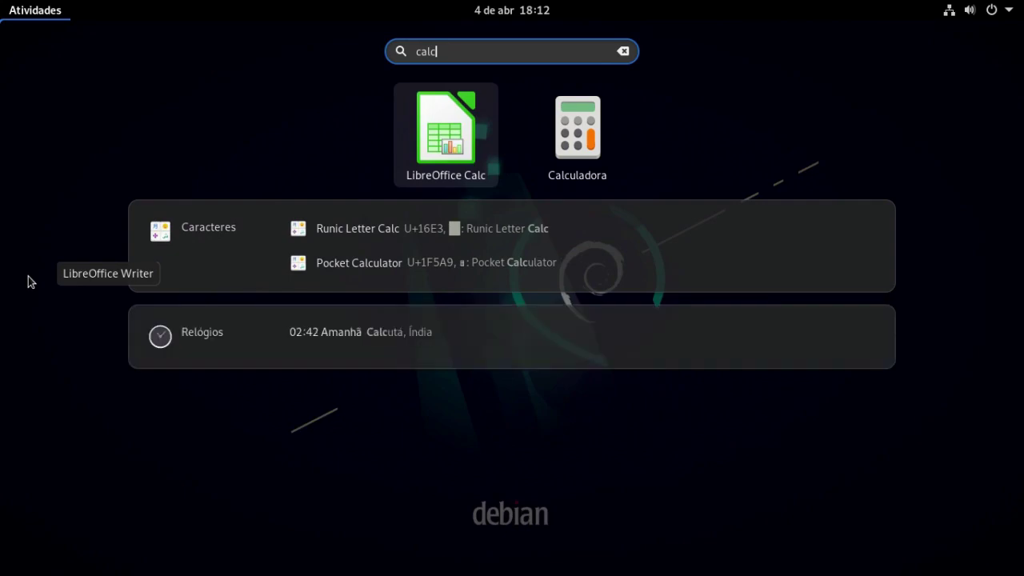
key(Return)
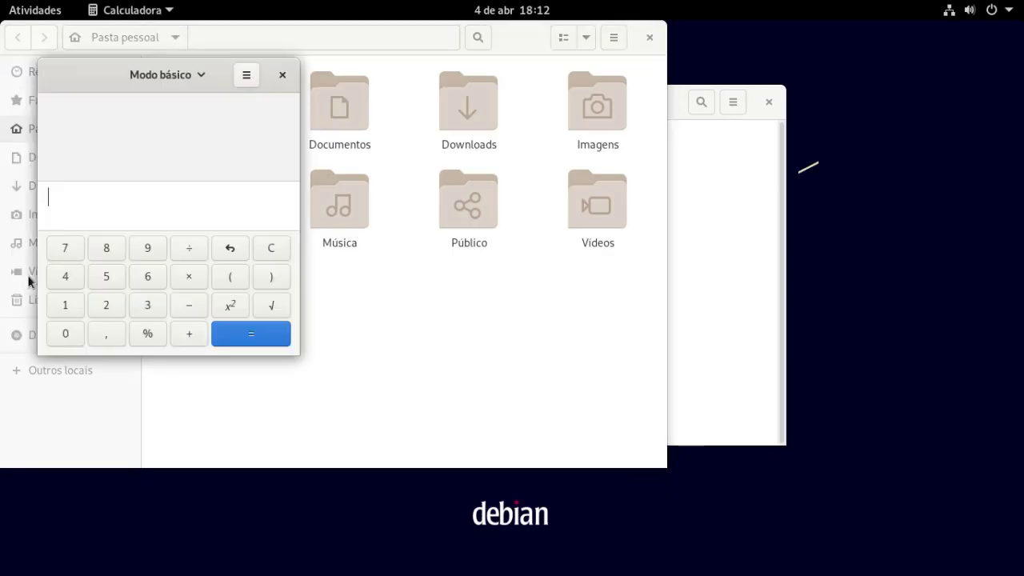
drag(66, 71, 717, 259)
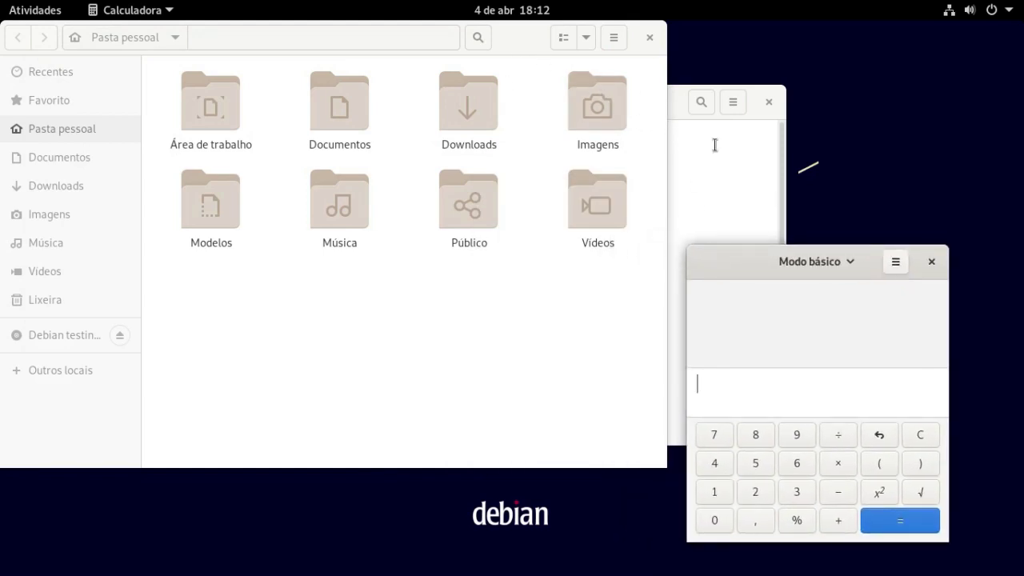
- Rearrange the Terminal and Files windows, with Terminal in front of Files and the Calculator beside it, raised above Files
click(675, 108)
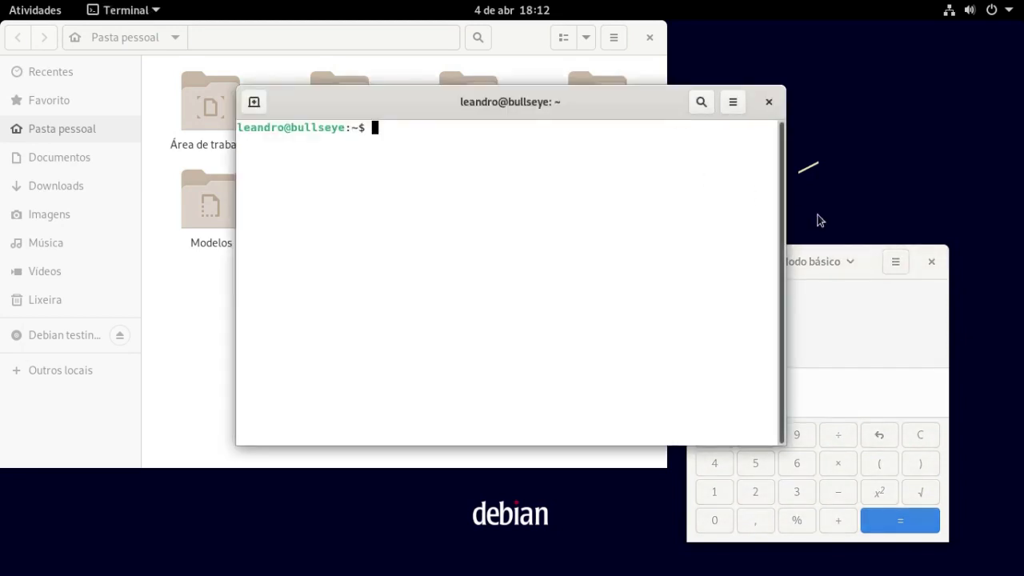
click(804, 265)
click(733, 267)
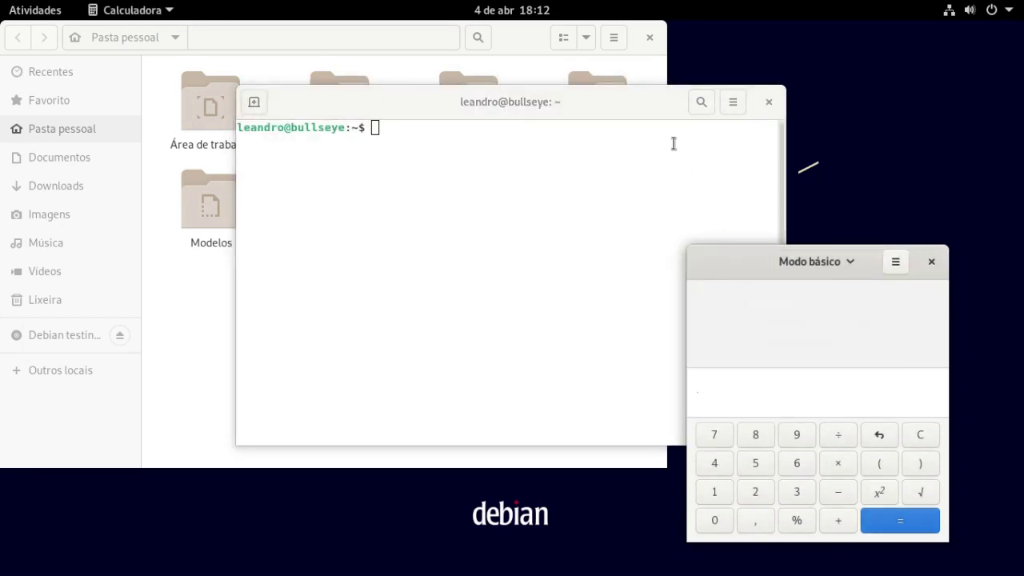
drag(570, 113, 452, 202)
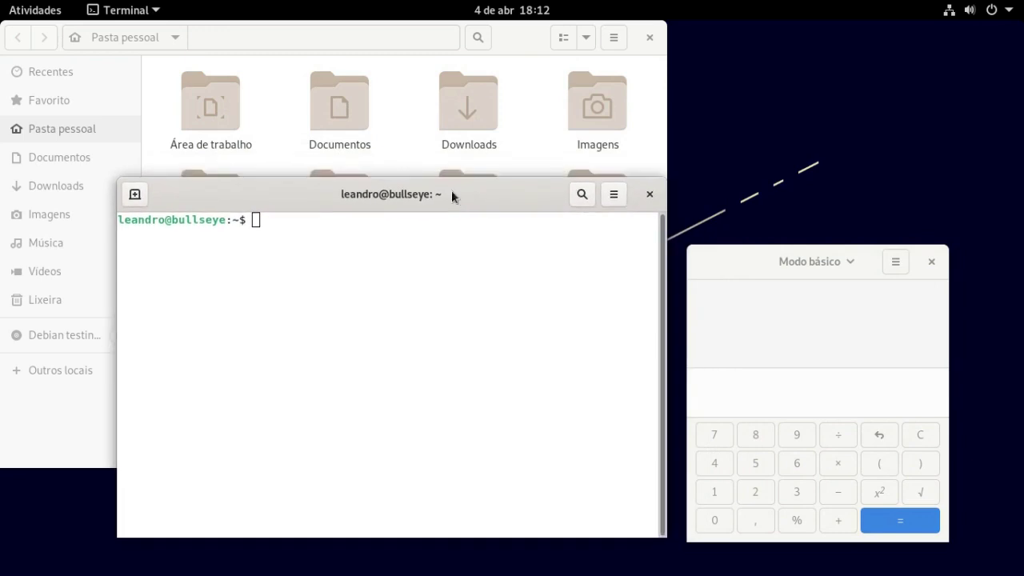
drag(506, 40, 716, 48)
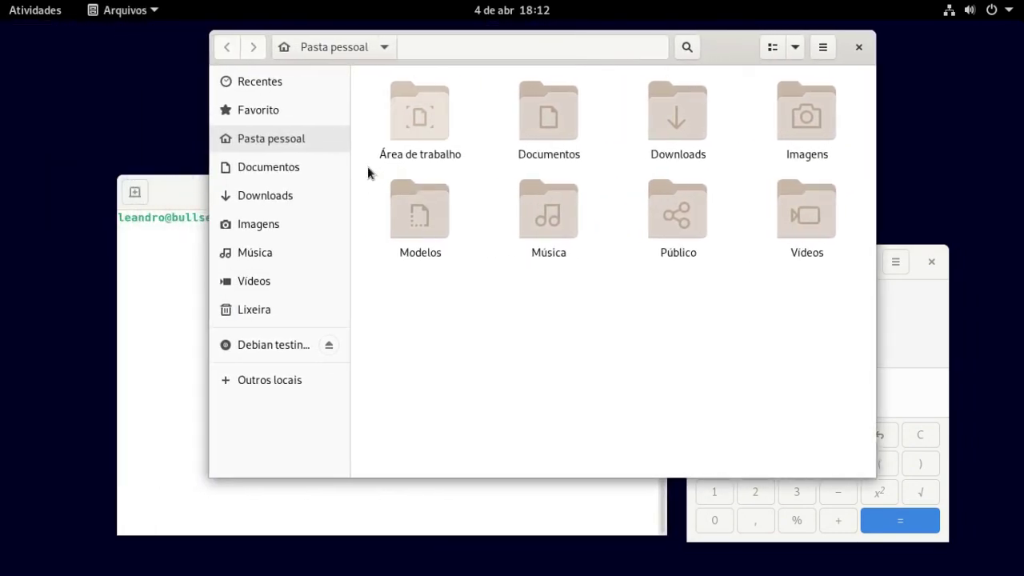
click(185, 187)
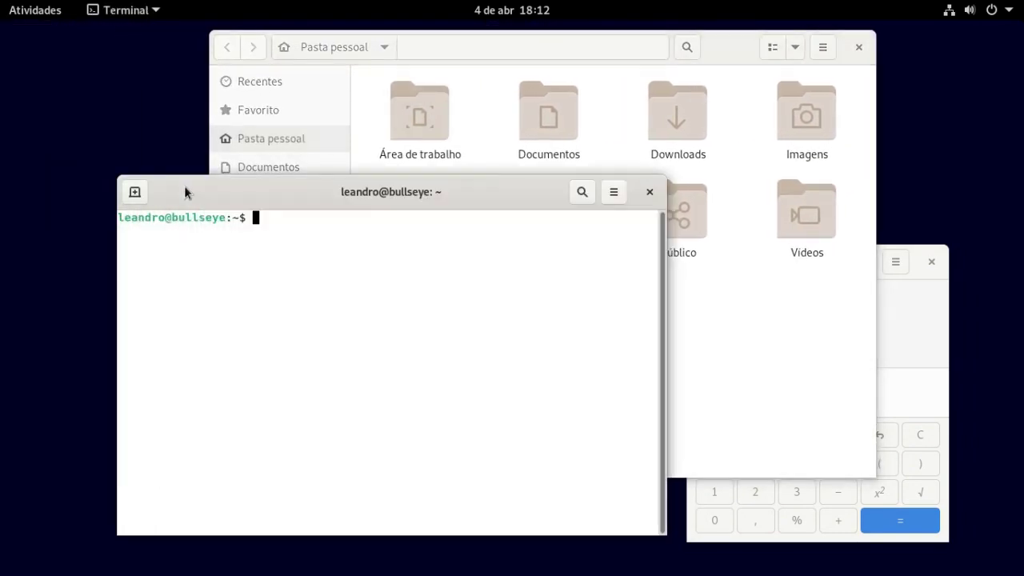
click(940, 302)
drag(456, 203, 378, 218)
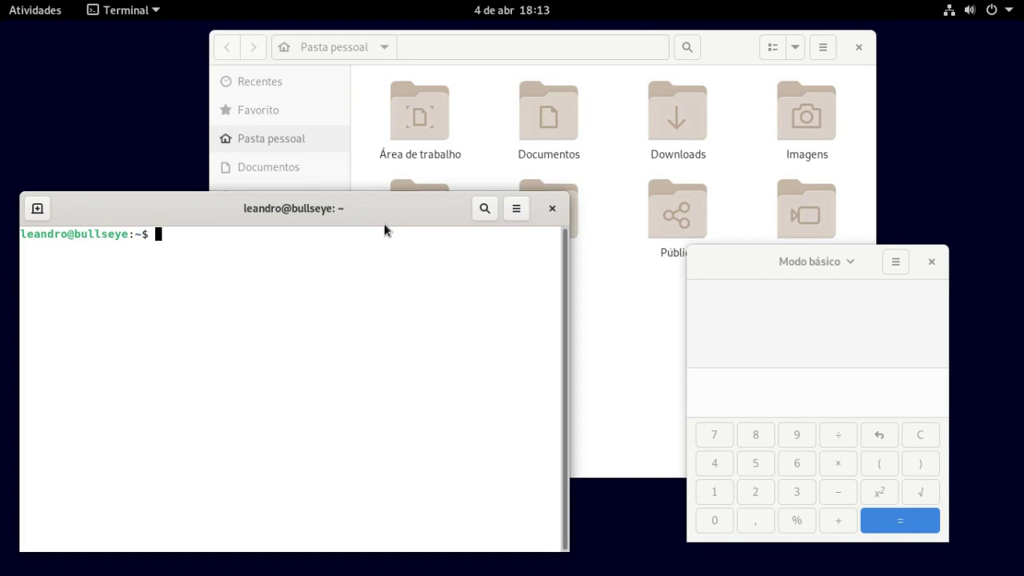
- View the overview of open windows and the application grid, and return to the desktop windows
key(super)
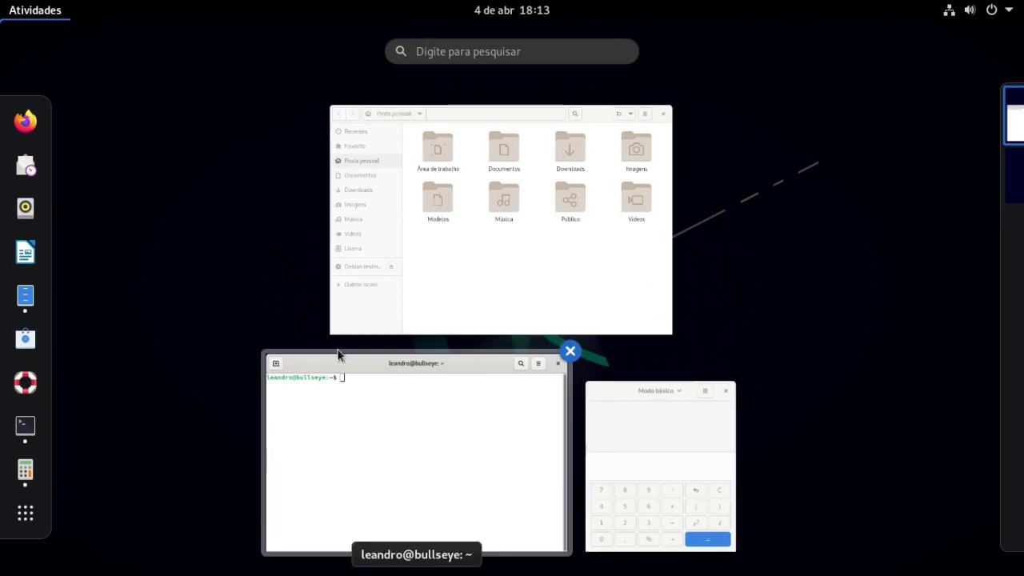
click(556, 332)
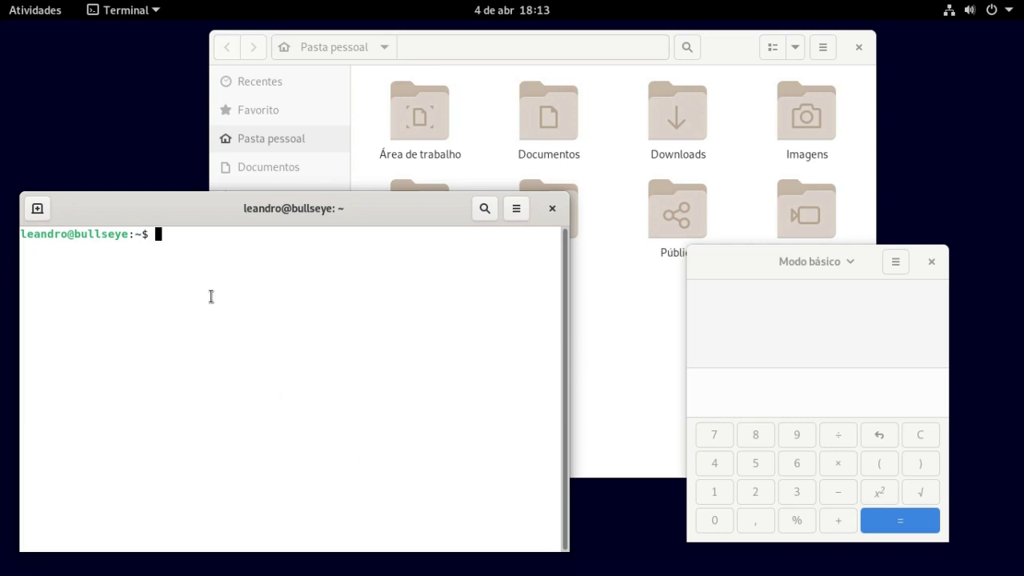
key(super)
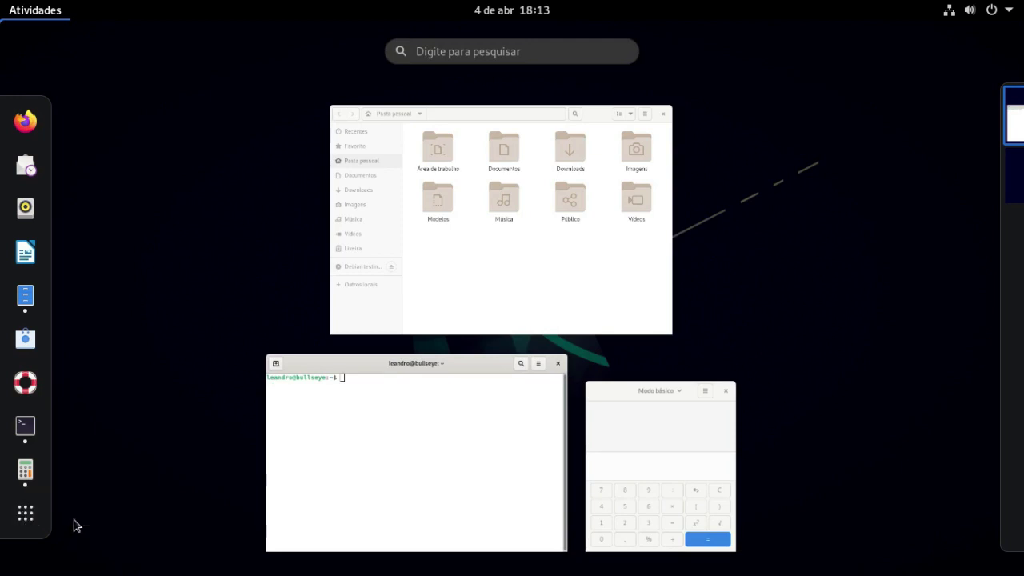
click(27, 516)
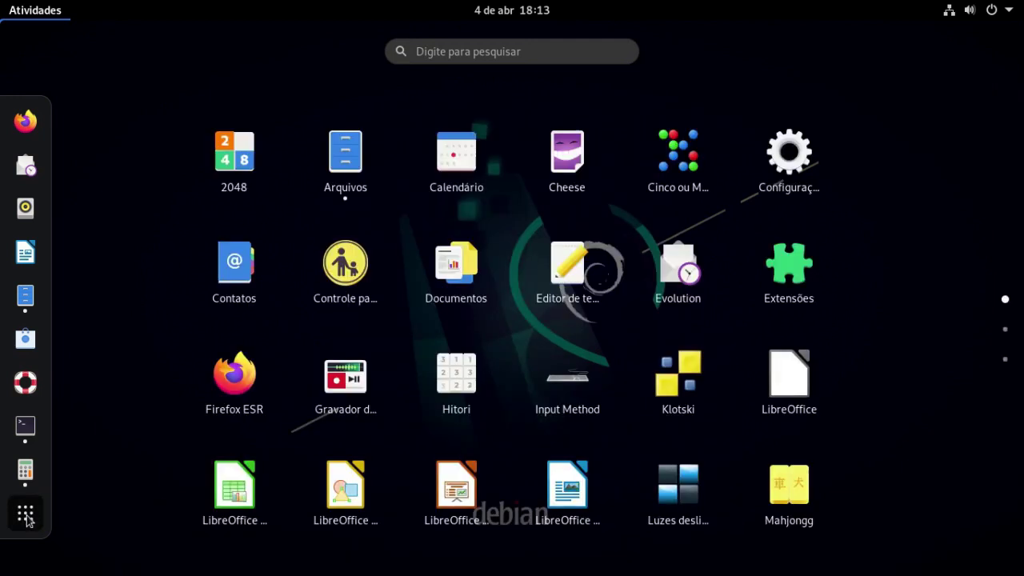
click(27, 519)
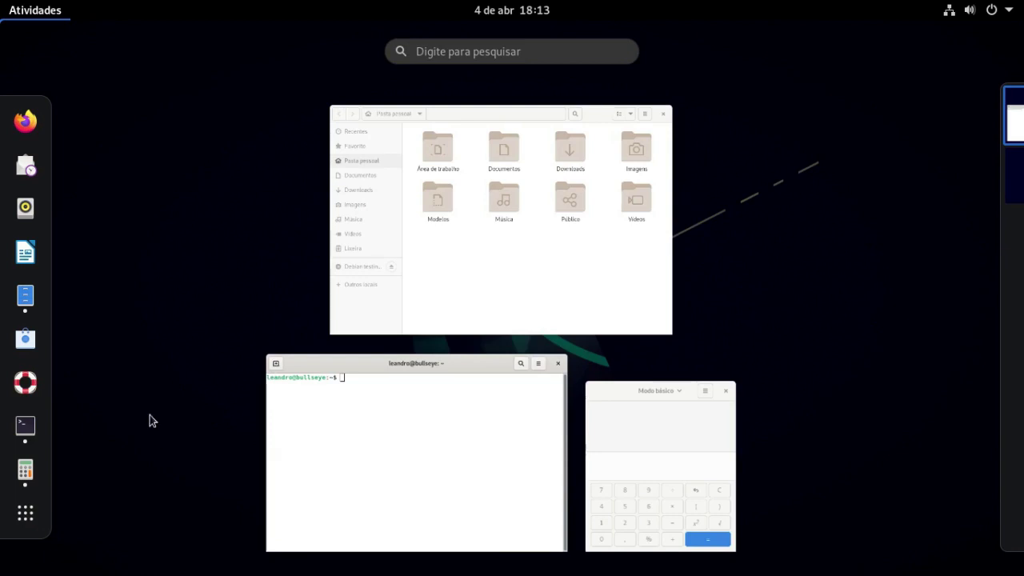
key(Escape)
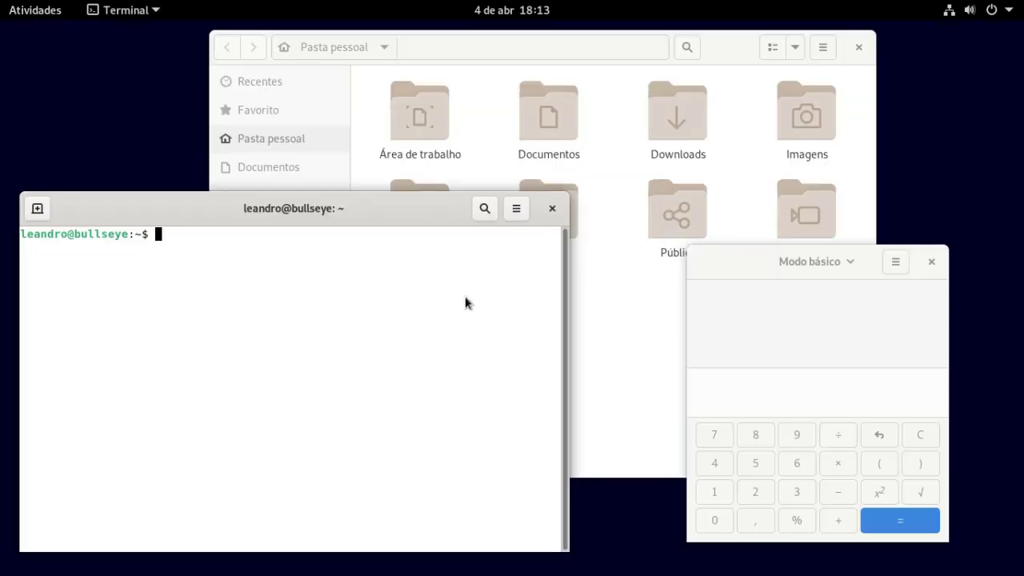
- Combine the 2048 and Cinco ou M... games into one folder in the application grid
key(super+a)
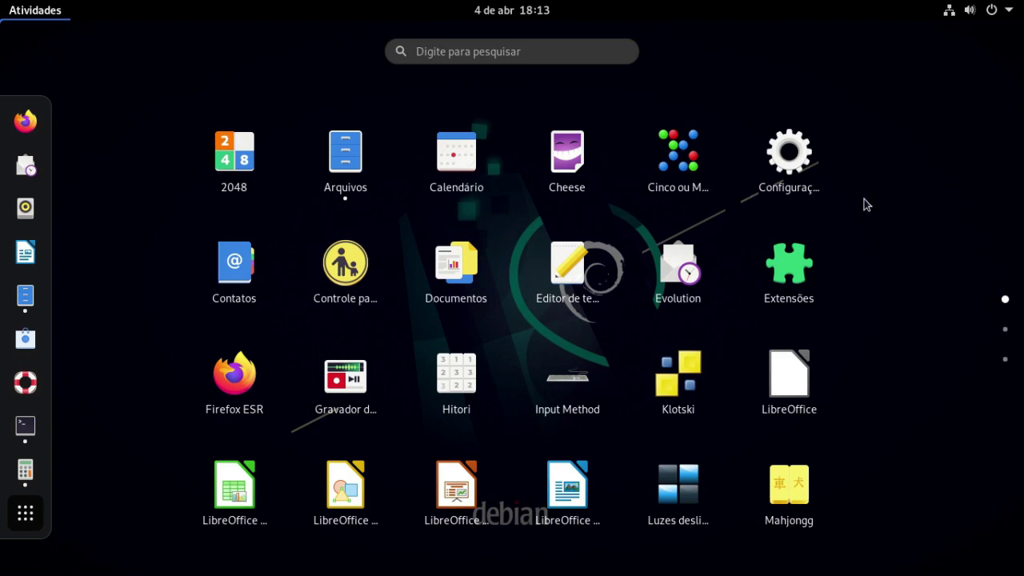
scroll(864, 204, down, 1)
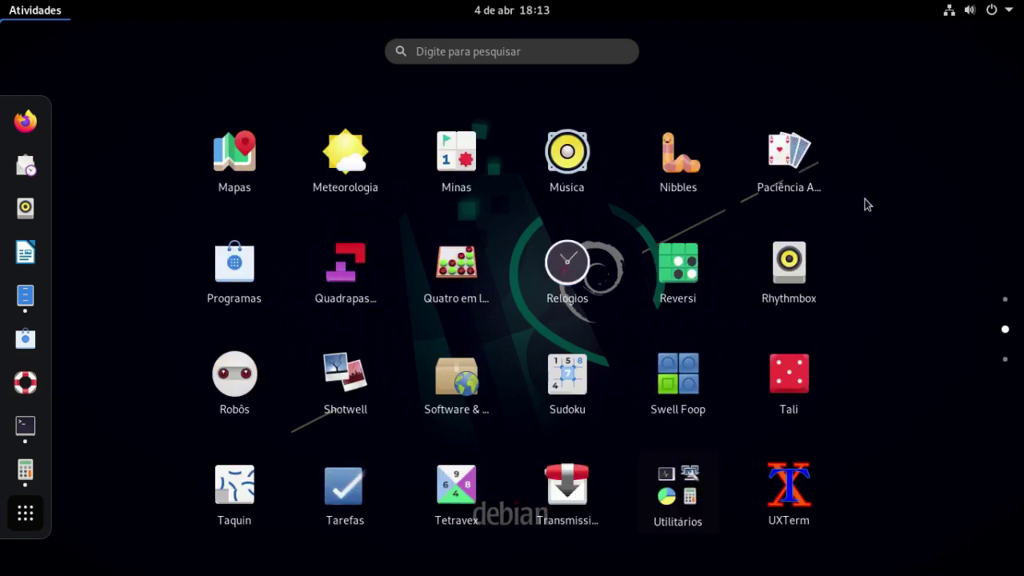
scroll(850, 212, down, 1)
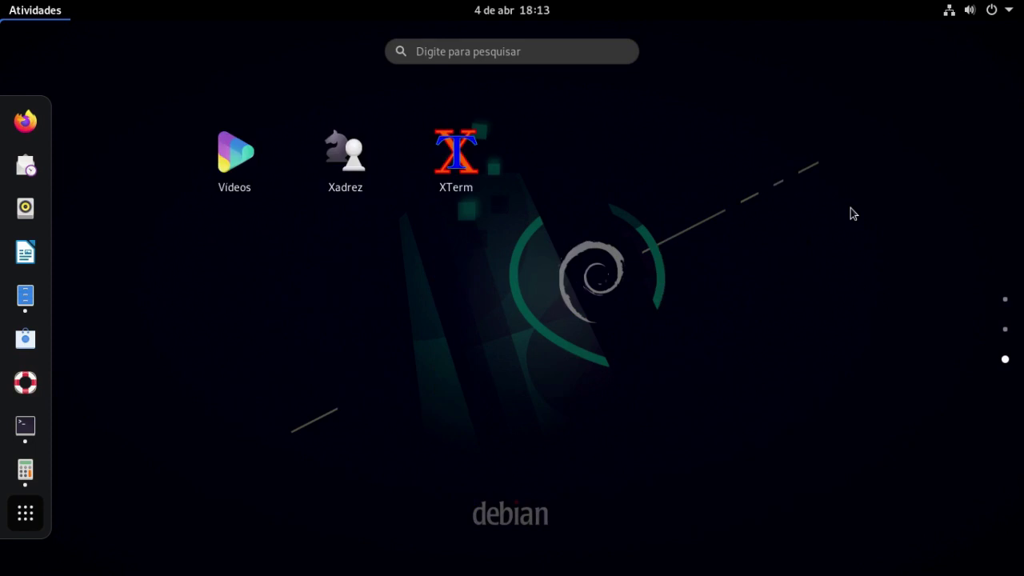
scroll(851, 209, up, 2)
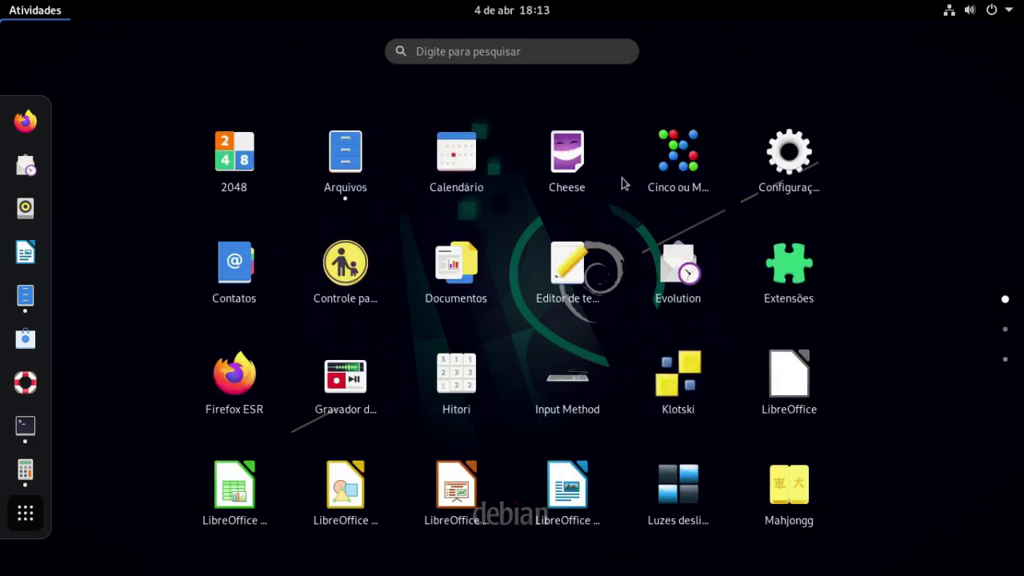
drag(248, 160, 688, 167)
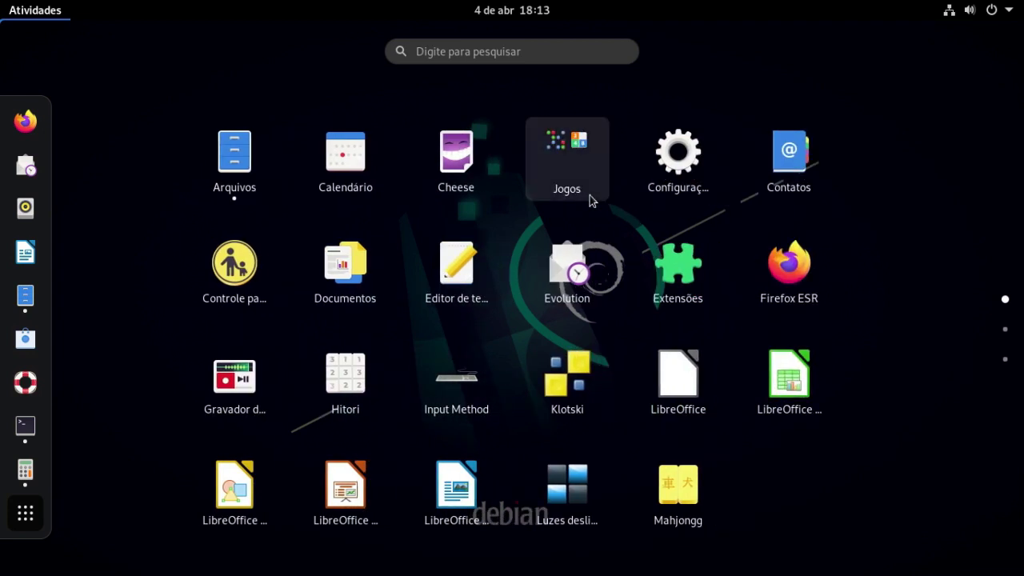
- Add the Luzes desli... and Klotski games to the Jogos folder in the application grid
drag(567, 486, 592, 164)
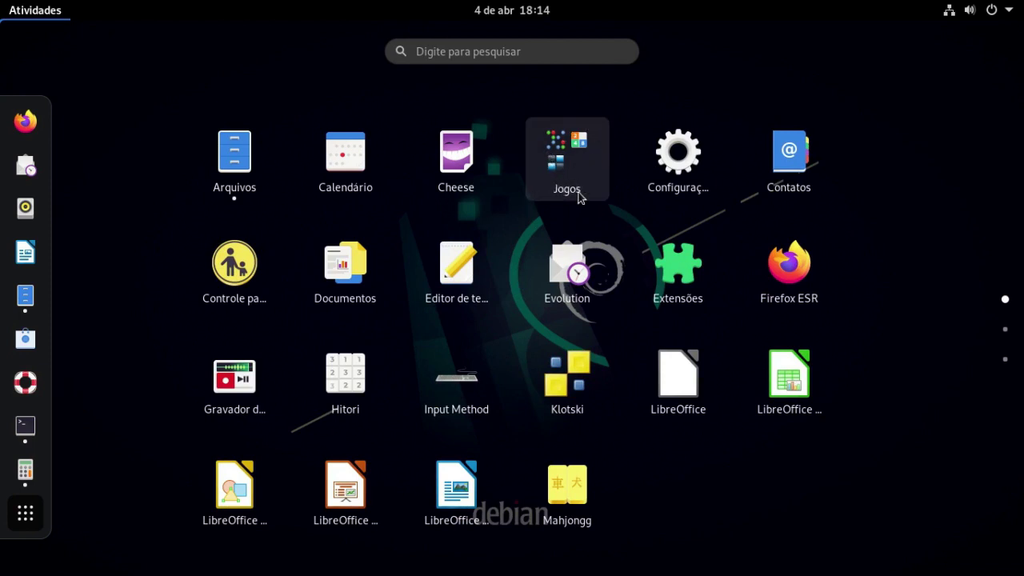
scroll(560, 267, down, 1)
scroll(560, 266, up, 1)
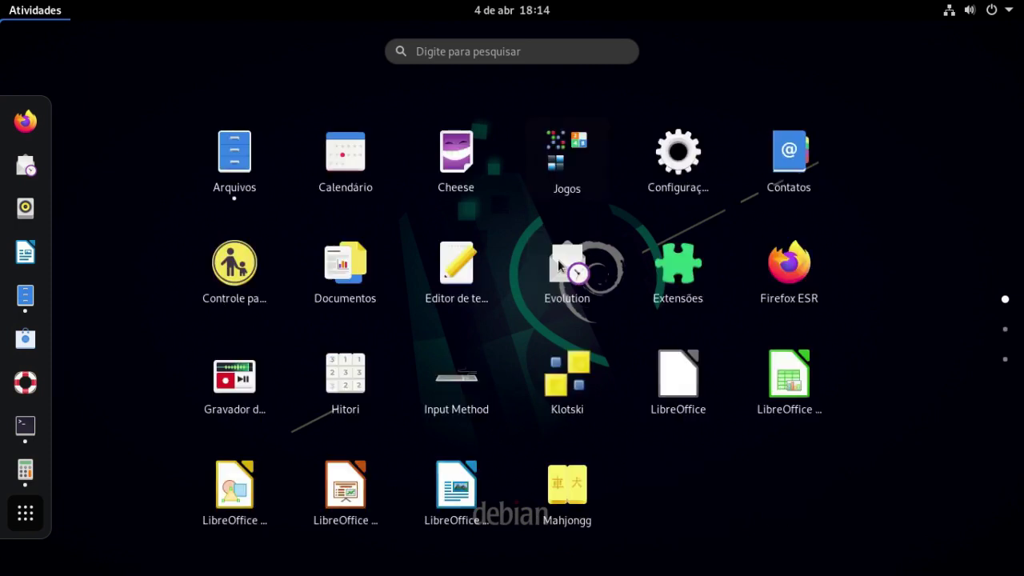
drag(567, 373, 589, 170)
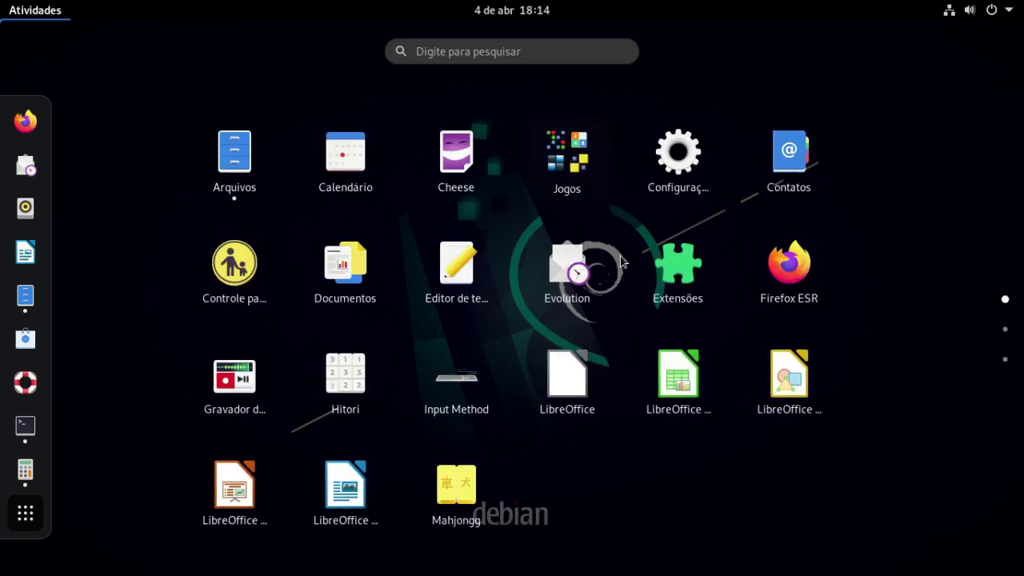
scroll(494, 453, down, 1)
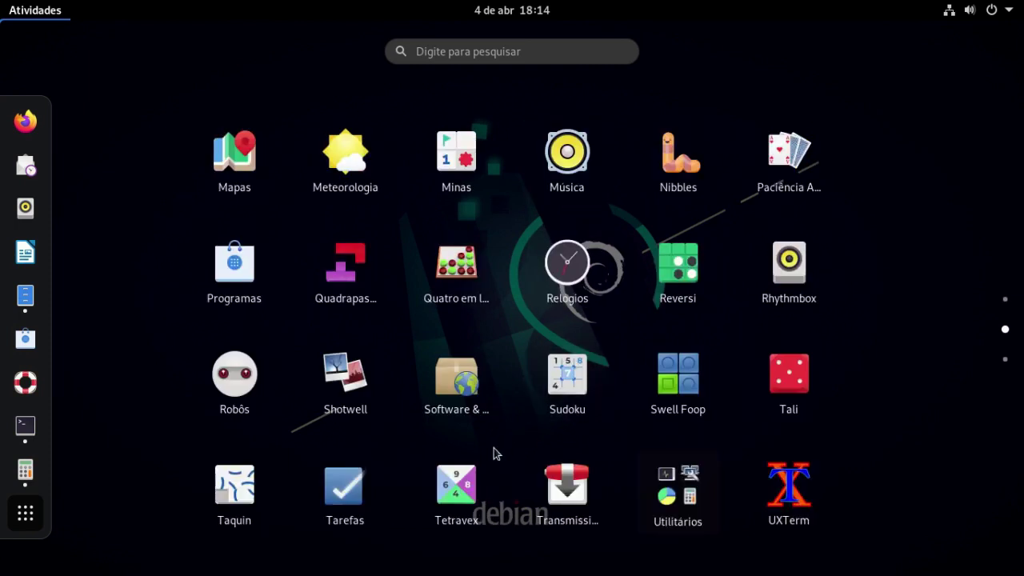
- Look through the application grid and both pages of the Utilitários folder, and close the folder
scroll(494, 452, up, 1)
drag(494, 453, 579, 172)
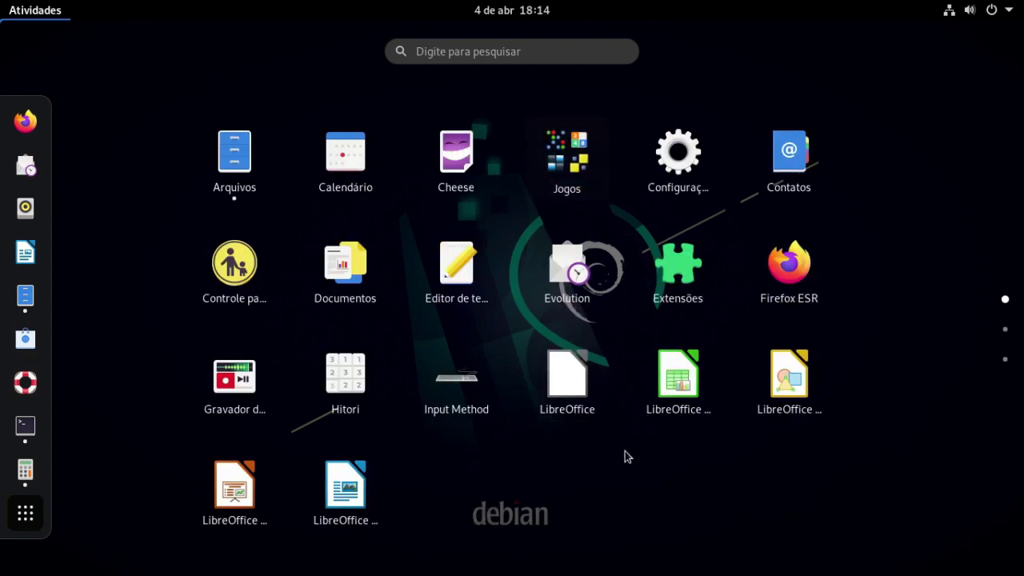
scroll(626, 456, down, 1)
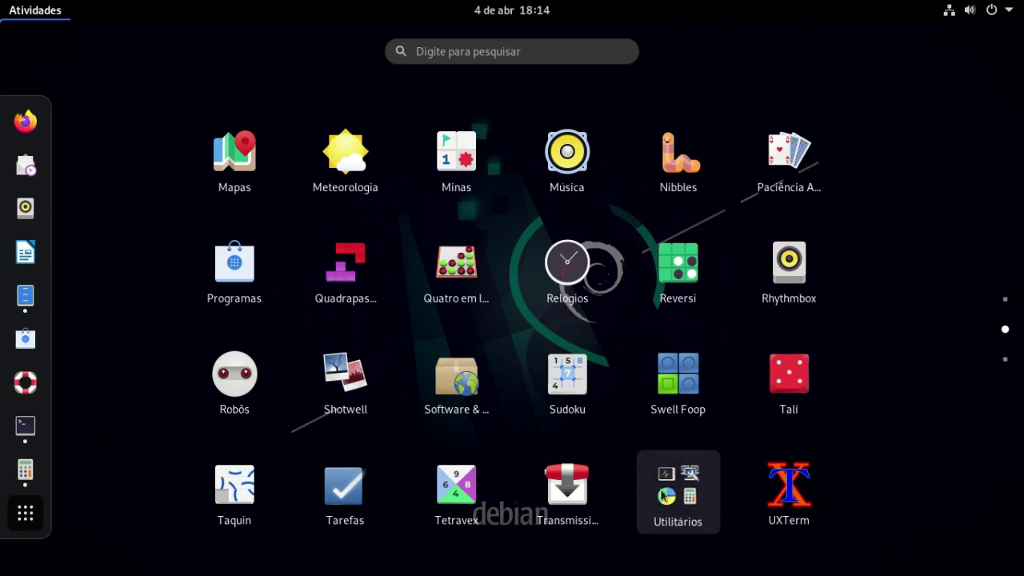
click(655, 484)
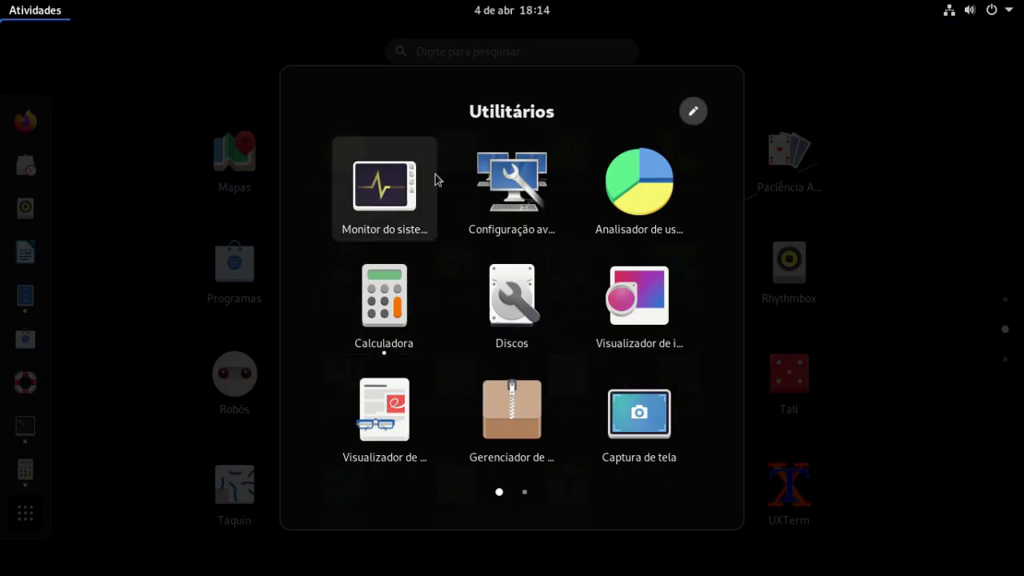
scroll(587, 201, down, 1)
scroll(573, 213, up, 1)
scroll(572, 213, down, 1)
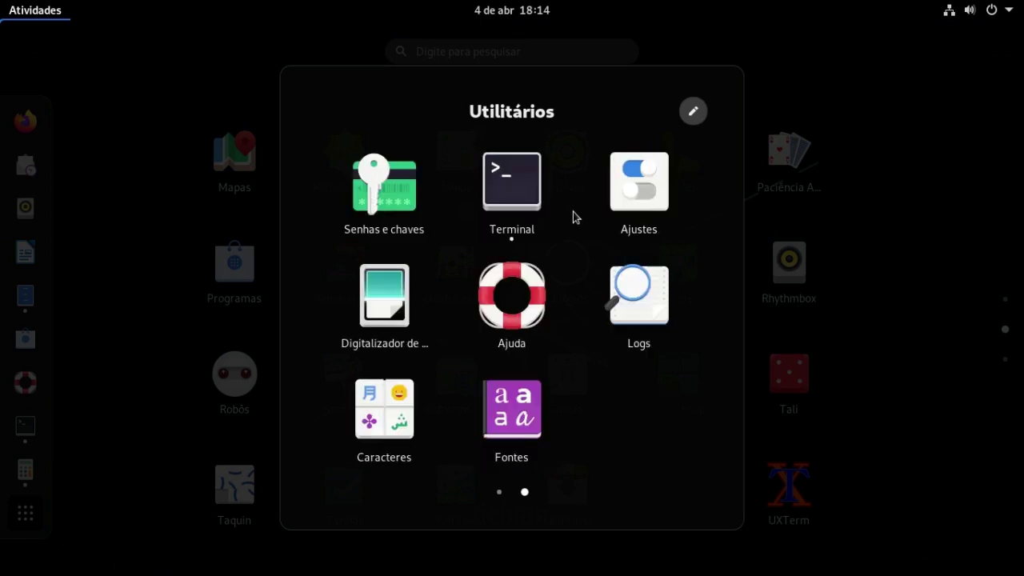
scroll(574, 216, up, 1)
scroll(574, 216, down, 1)
scroll(573, 216, up, 1)
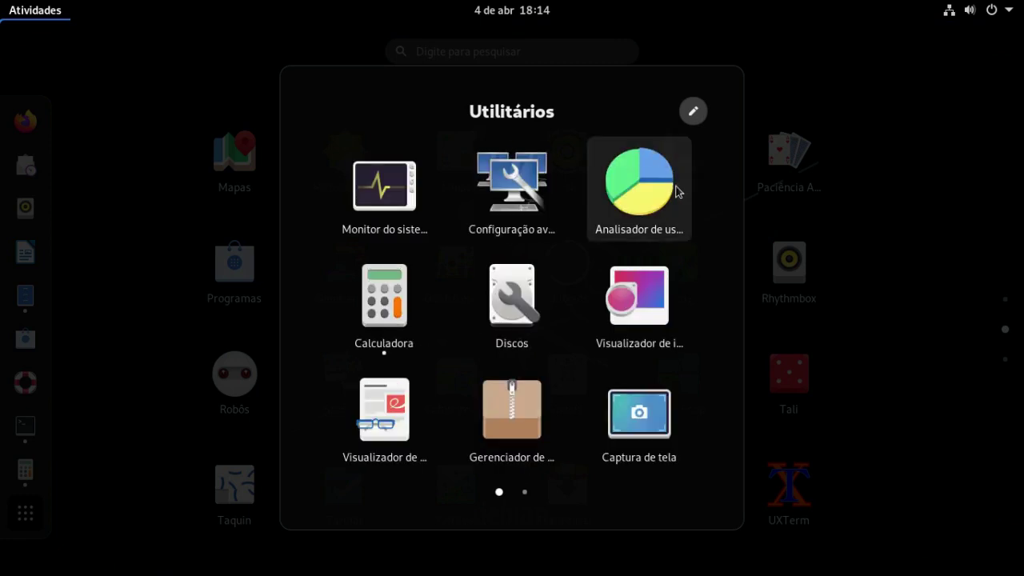
scroll(594, 291, down, 1)
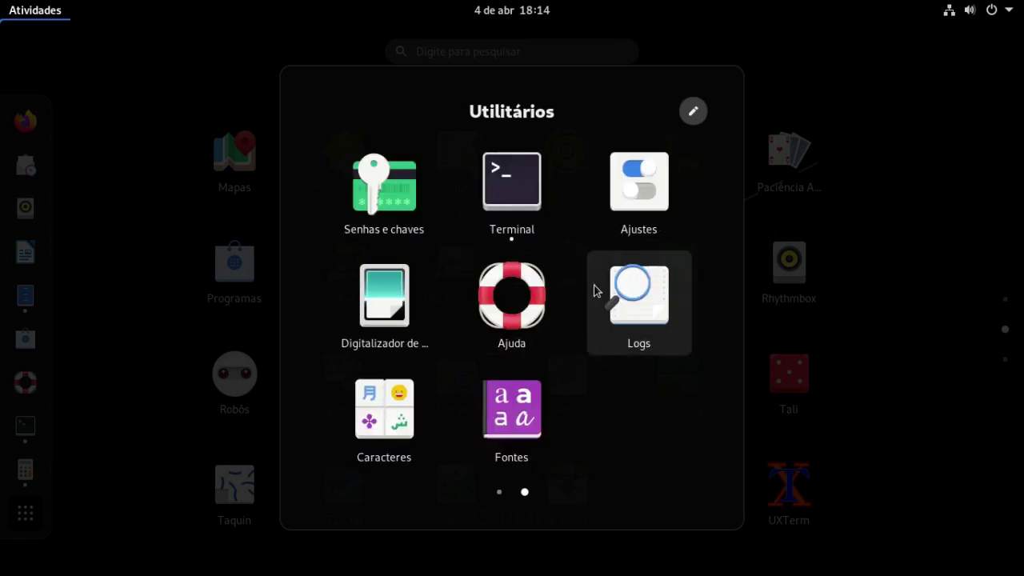
click(886, 186)
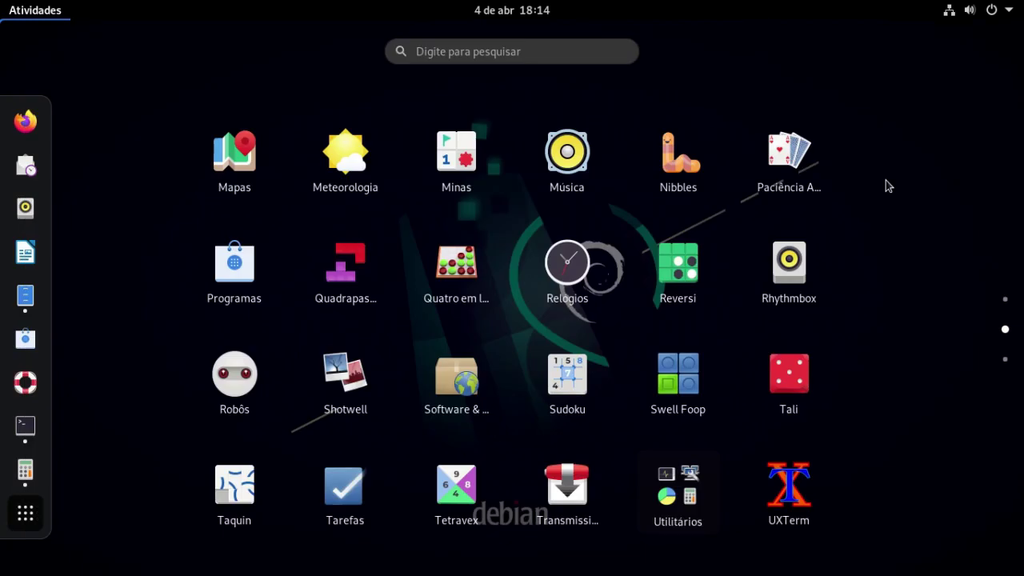
- View the software details page of Editor de texto from the application grid down to its Detalhes section, and close it
scroll(886, 186, down, 1)
scroll(776, 208, up, 1)
scroll(773, 213, up, 1)
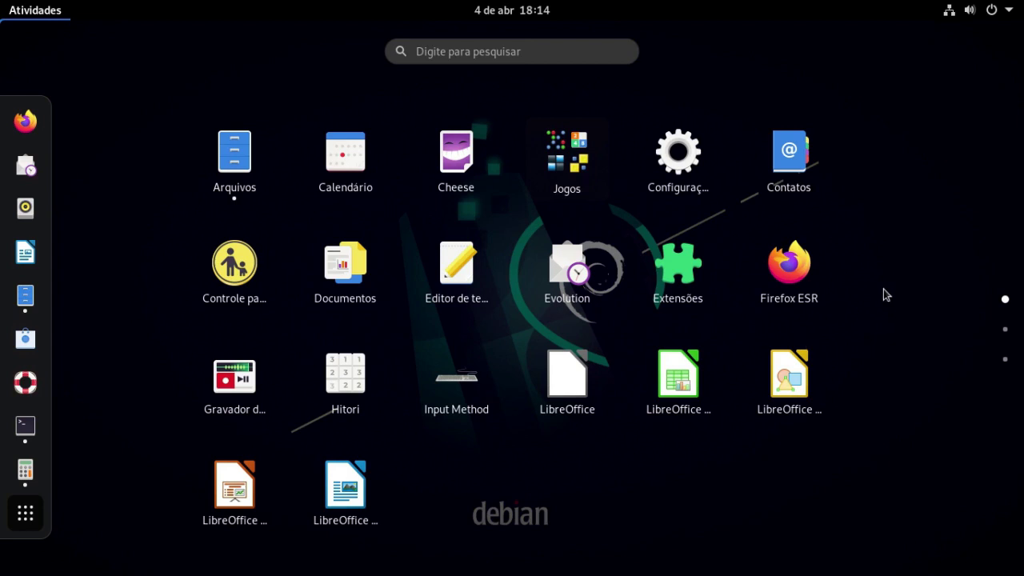
right_click(452, 270)
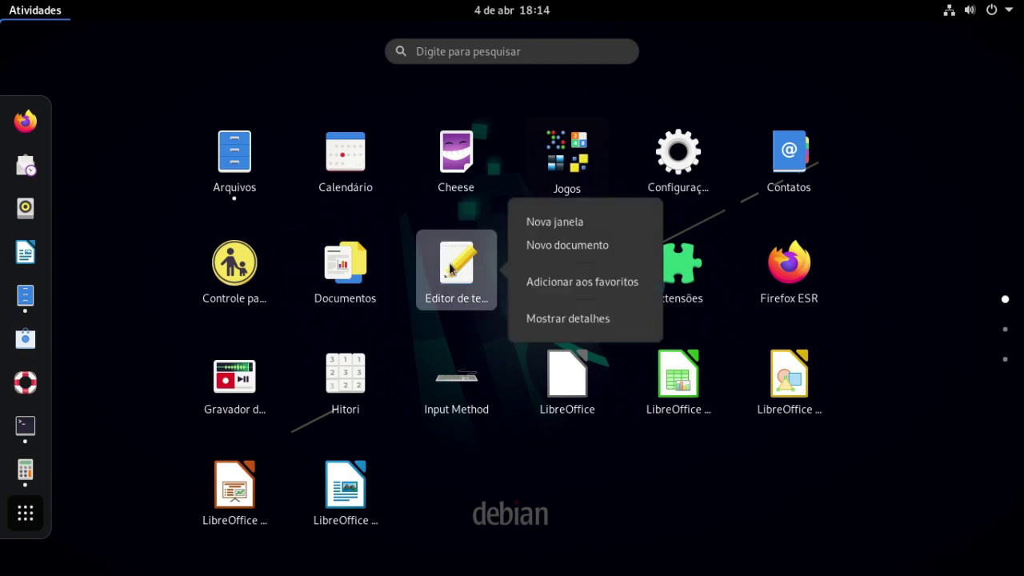
click(559, 320)
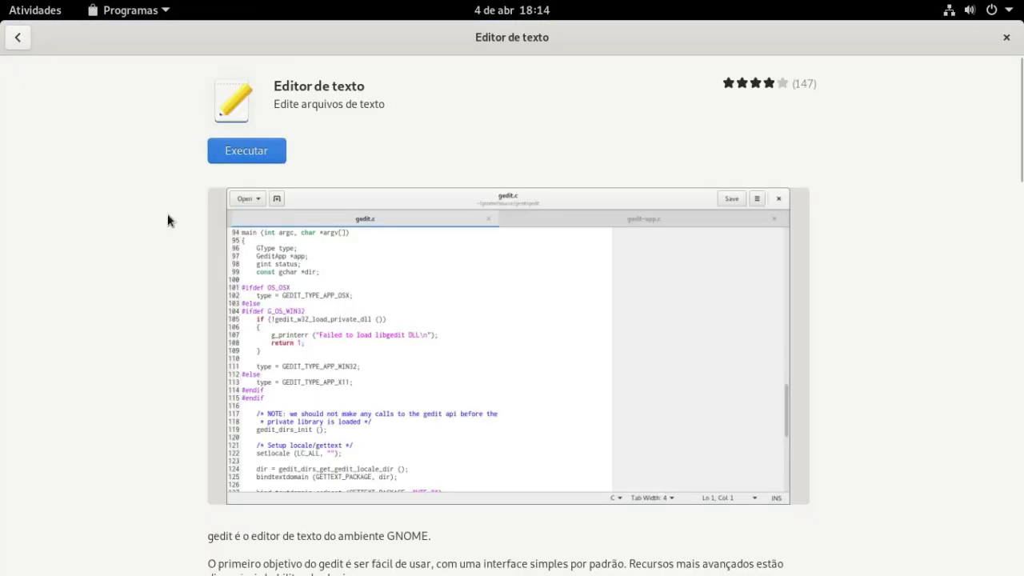
scroll(169, 235, down, 5)
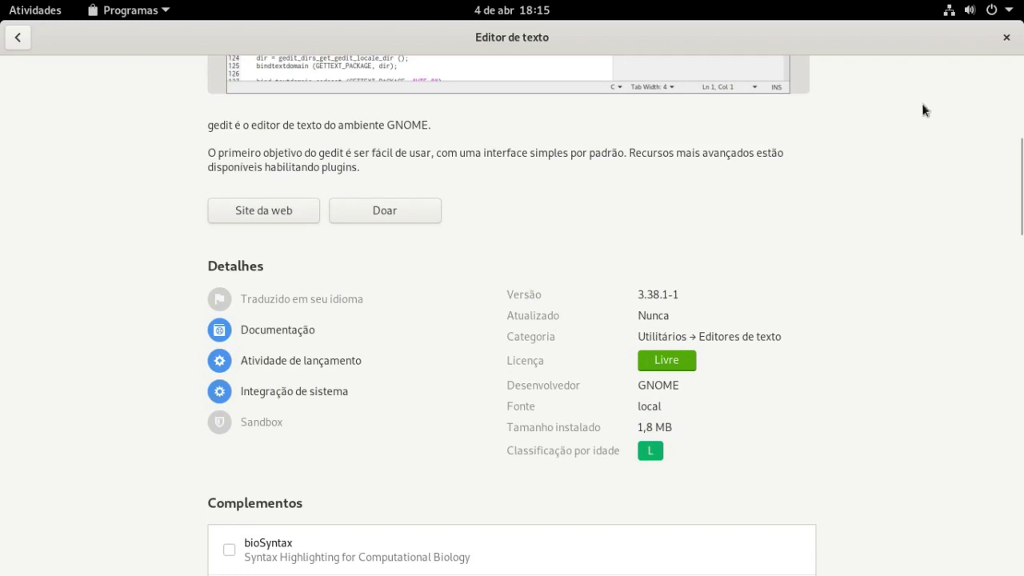
click(1007, 37)
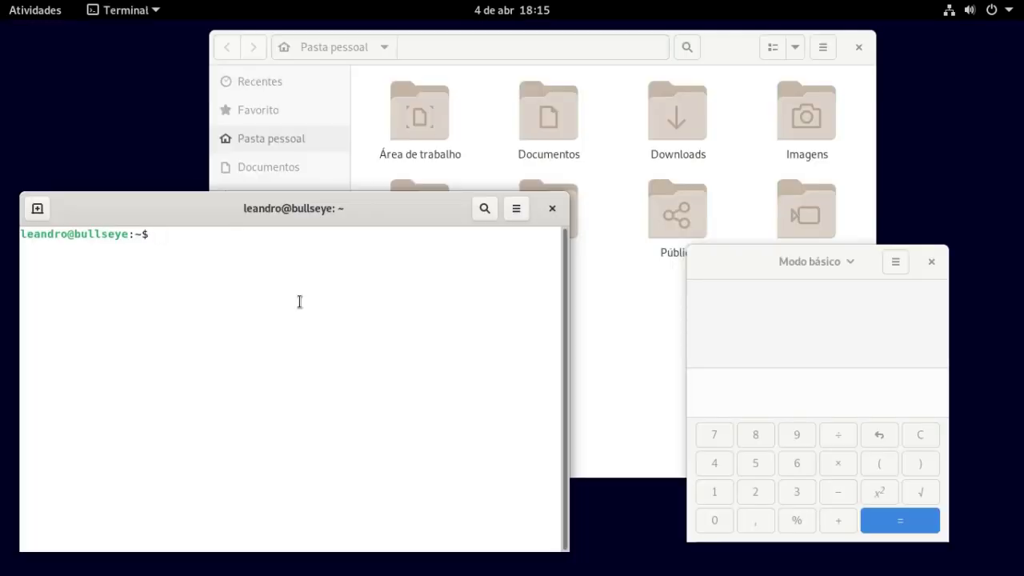
- Add Editor de texto to the favorites from the application grid
key(super+a)
right_click(458, 262)
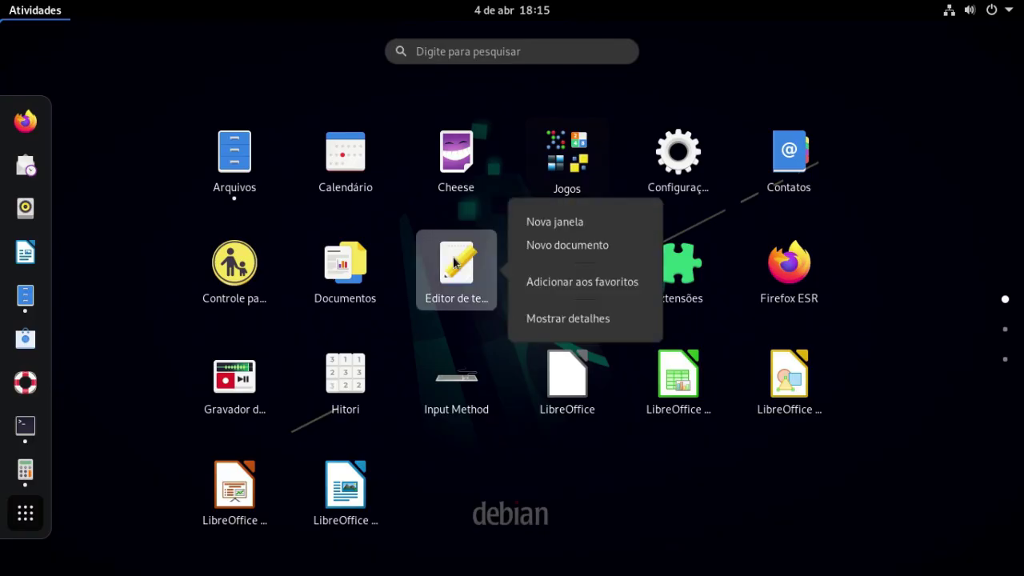
click(583, 287)
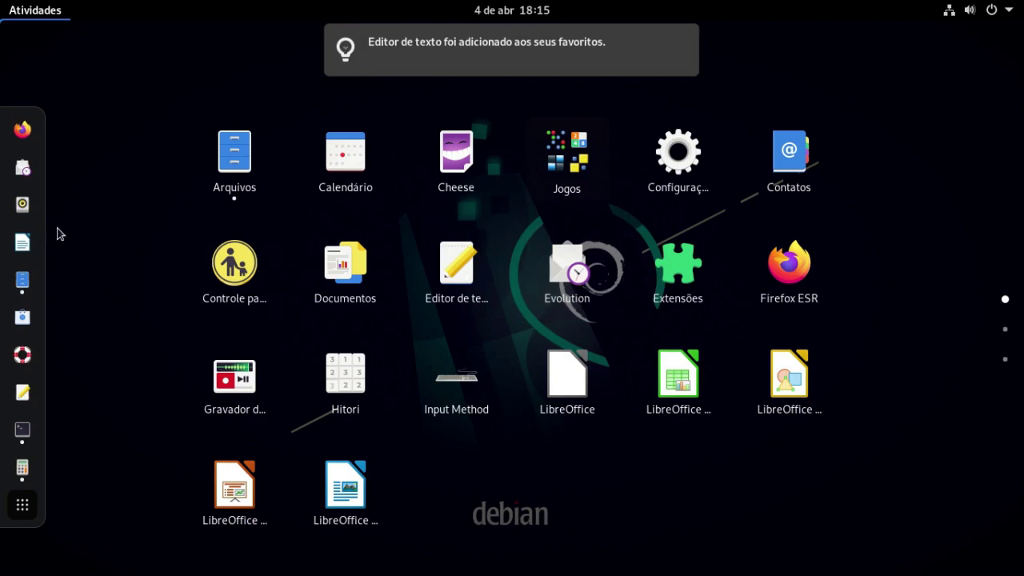
mouse_move(407, 56)
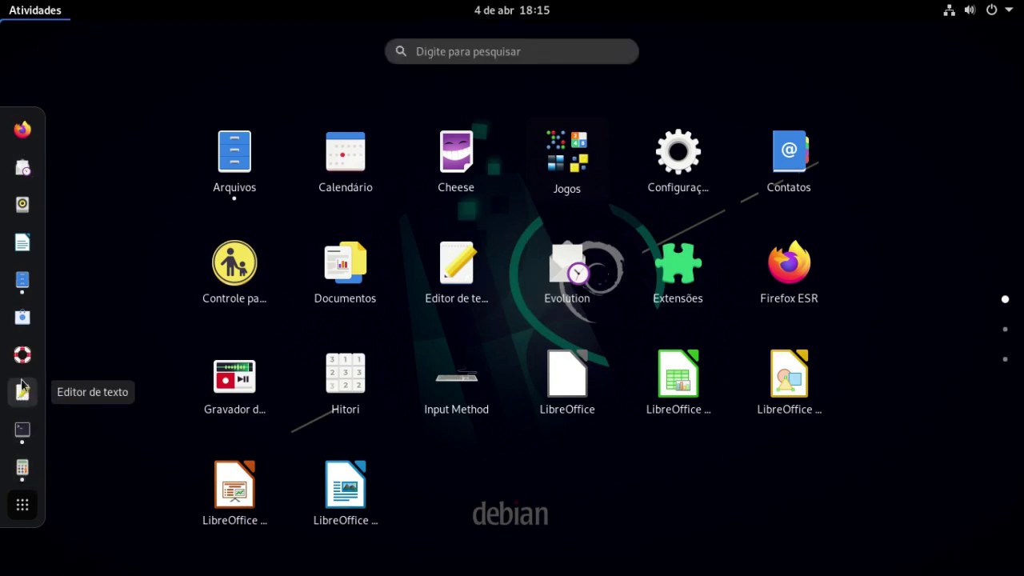
- Remove Ajuda, Programas and LibreOffice Writer from the favorites in the dash
right_click(23, 354)
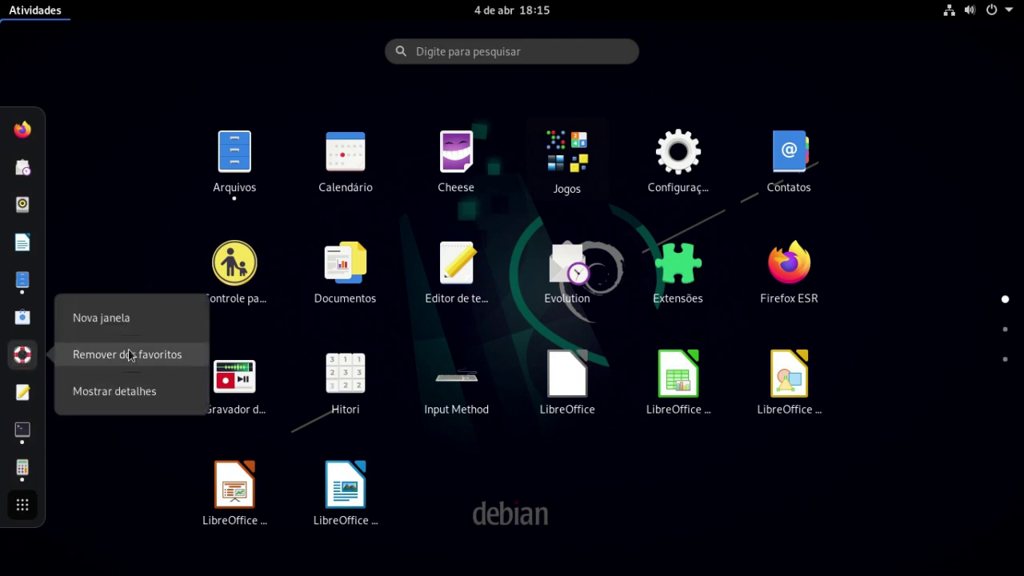
click(128, 355)
right_click(25, 341)
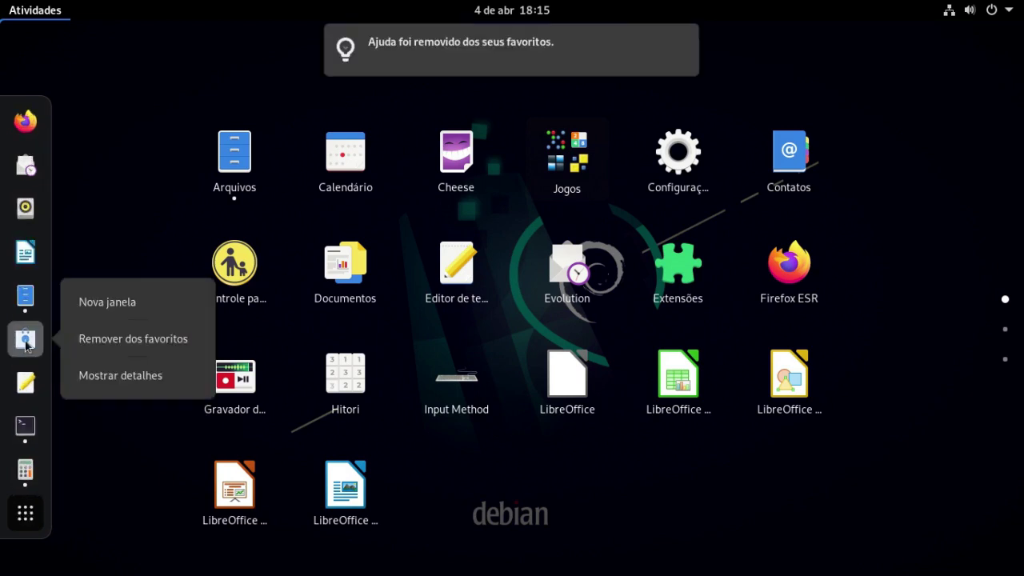
click(114, 338)
right_click(27, 275)
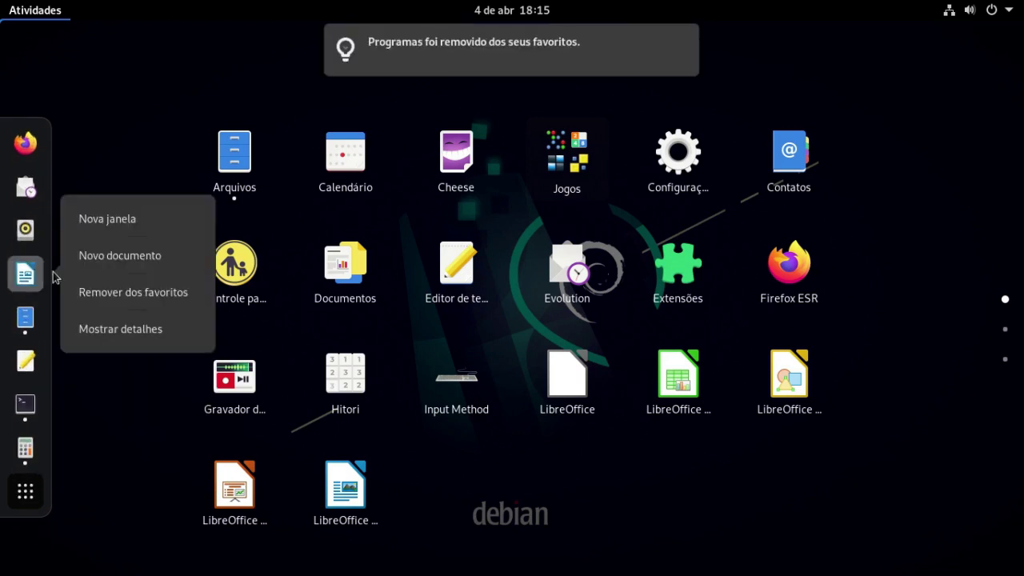
click(117, 296)
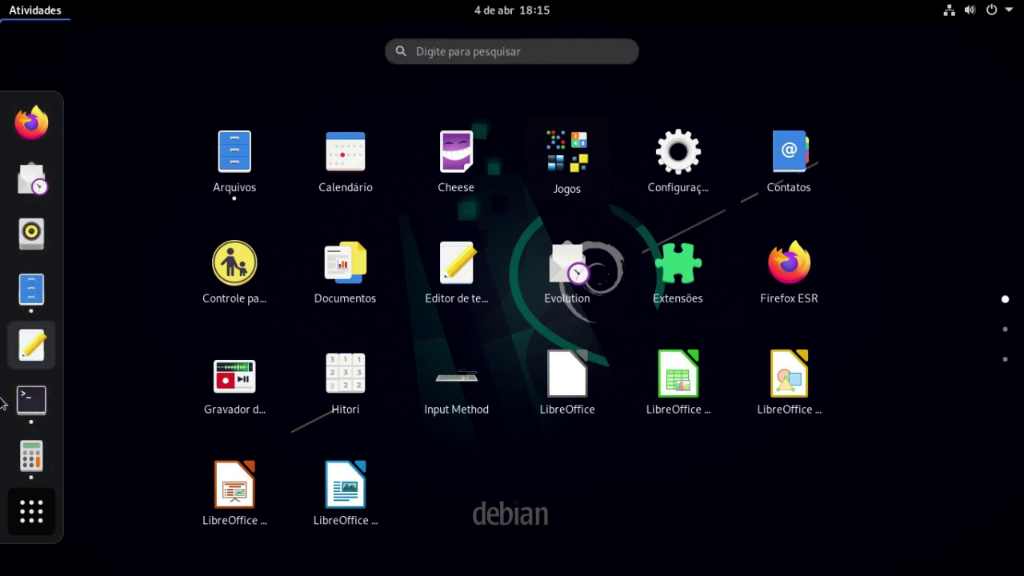
- Leave the application grid and switch between the overview of open windows and the desktop
click(668, 480)
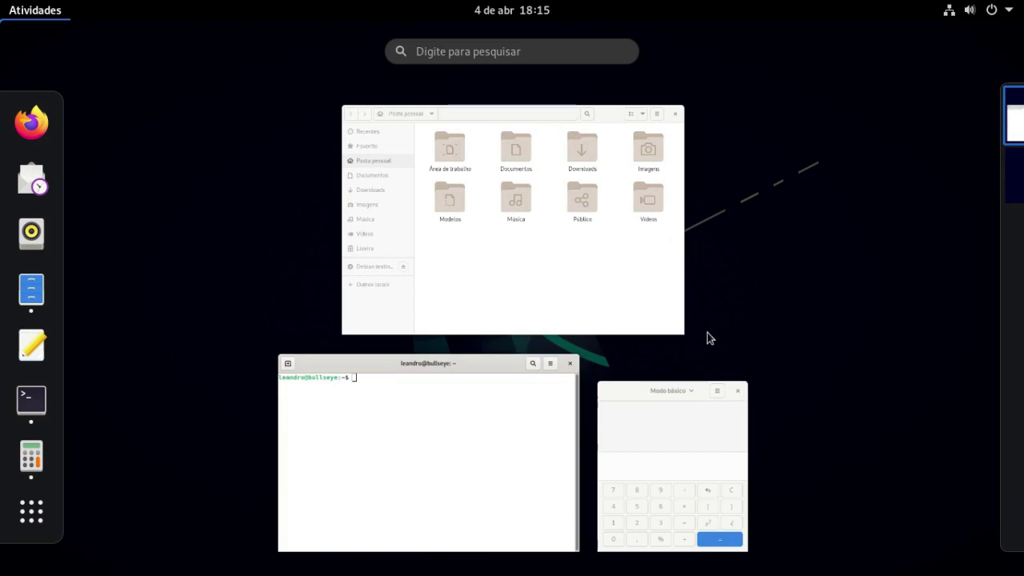
key(super)
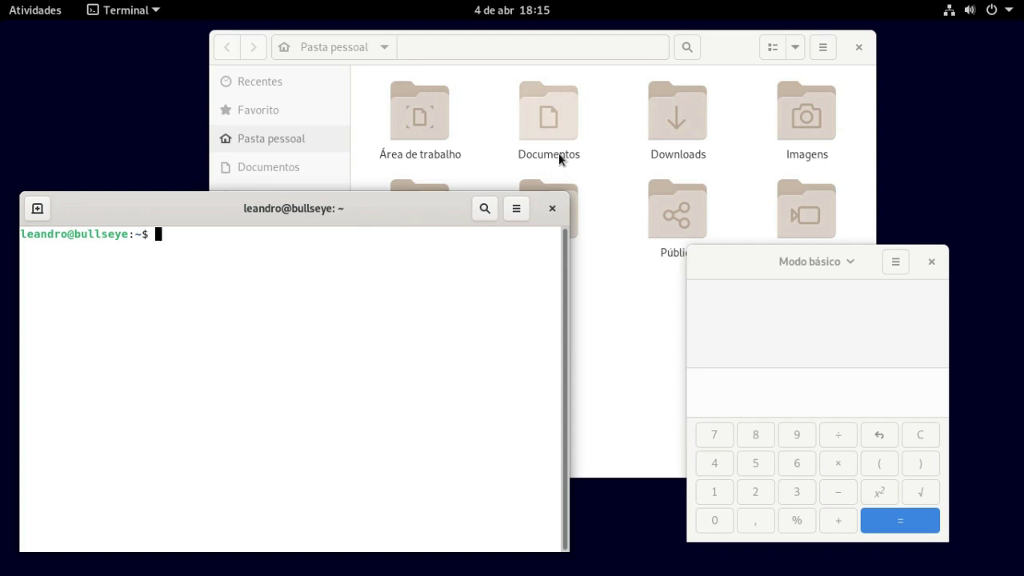
key(super)
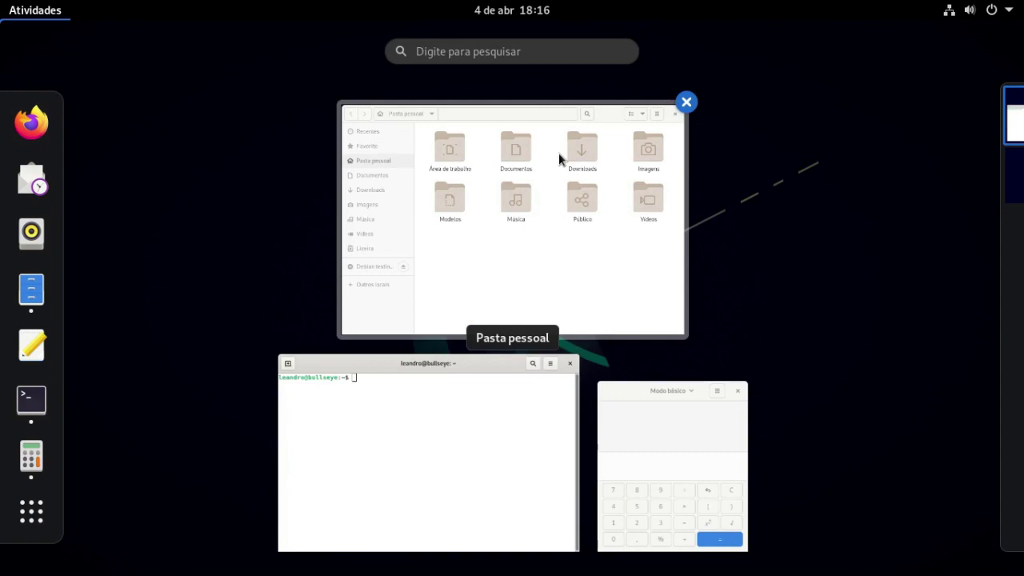
key(super)
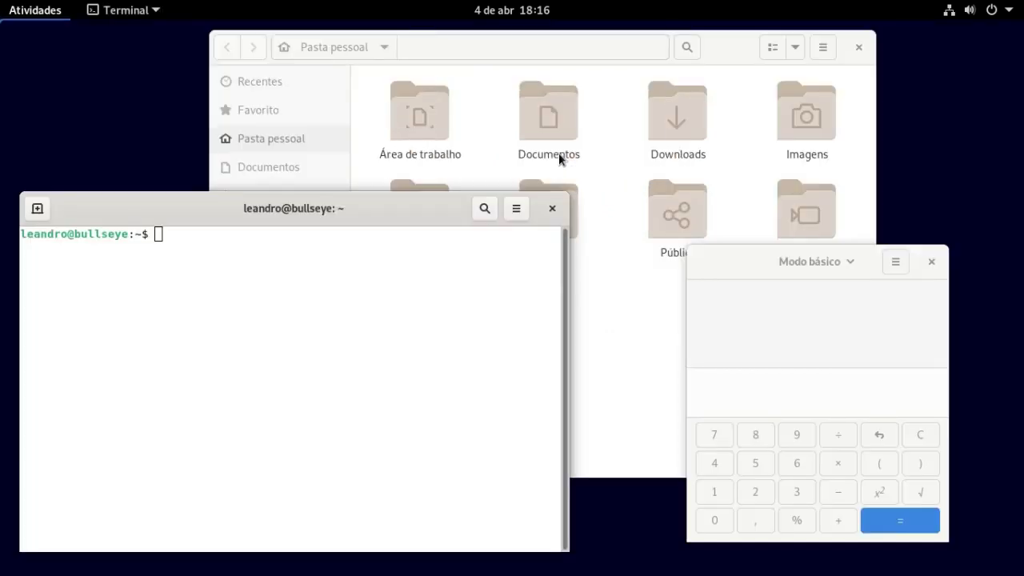
- Search the Activities overview for "twe" and launch Ajustes
key(super)
text(twe)
key(super)
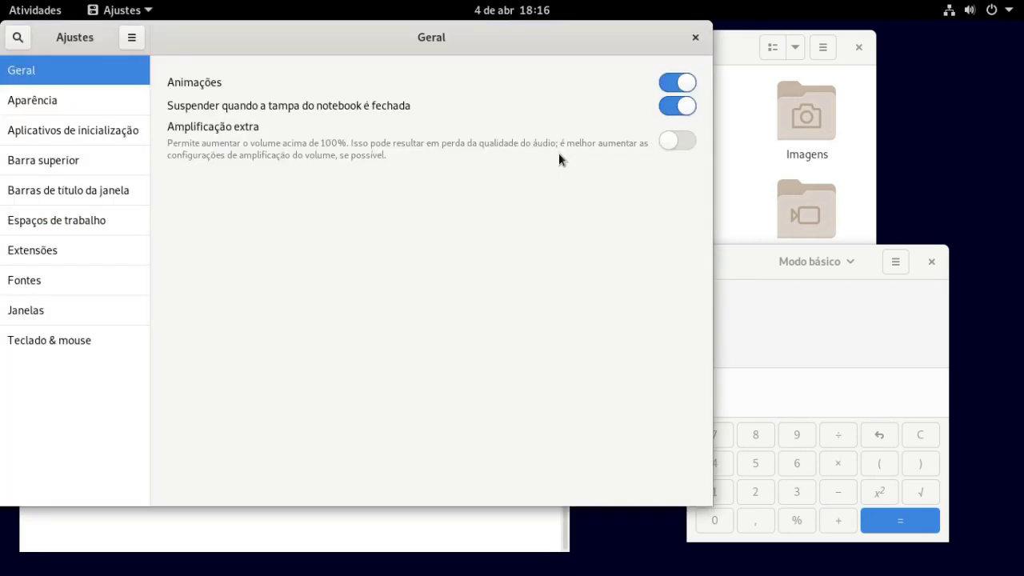
- Look through all pages of the application grid and return to the desktop windows
key(super+a)
scroll(801, 294, down, 2)
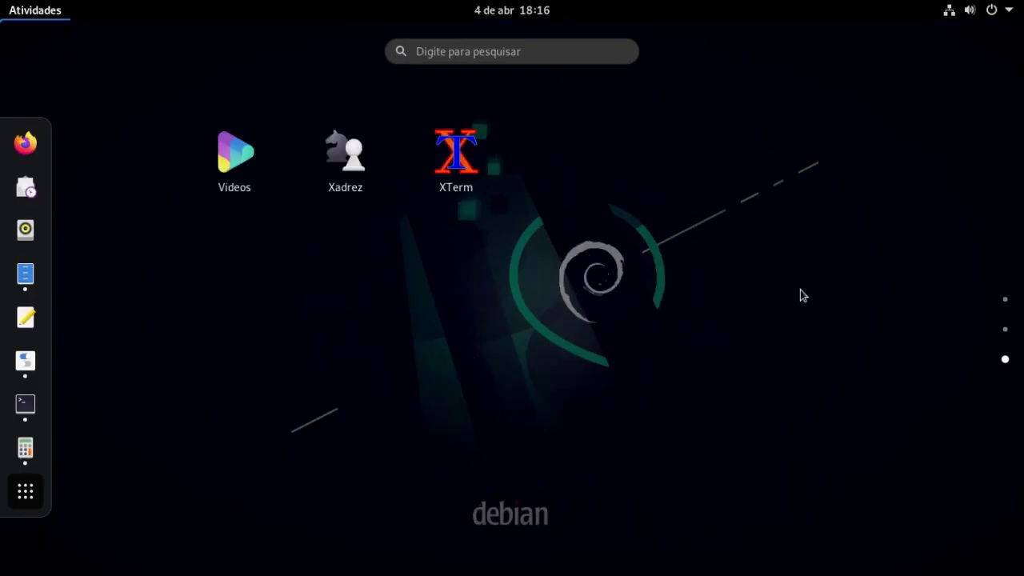
scroll(800, 290, up, 1)
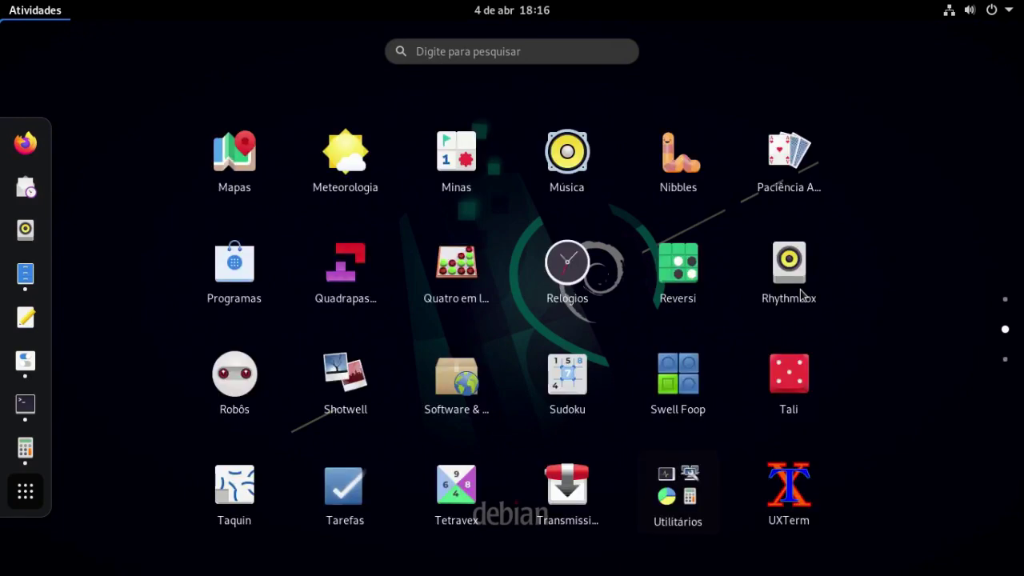
scroll(800, 290, down, 1)
scroll(800, 289, up, 2)
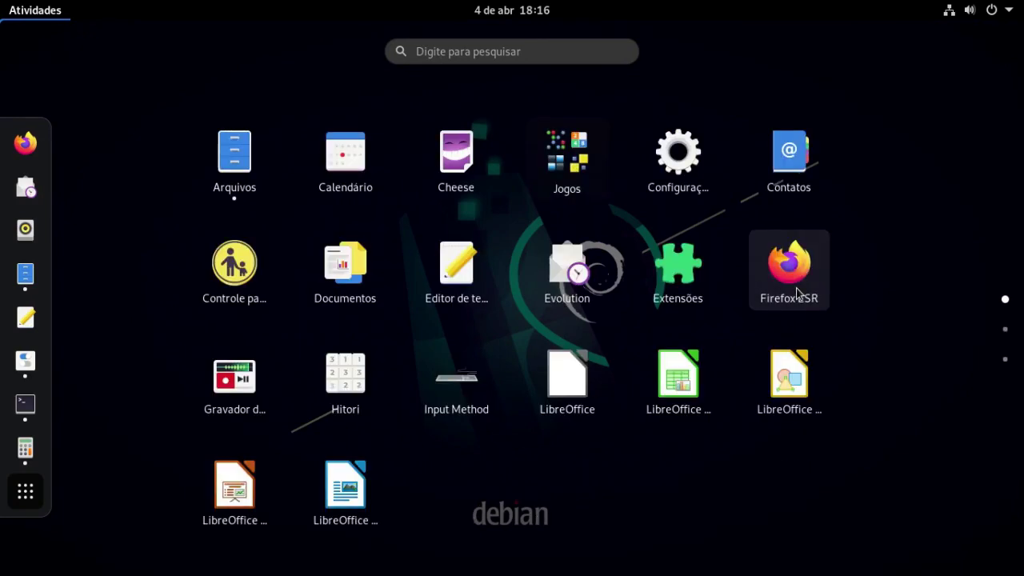
click(1006, 330)
click(1006, 360)
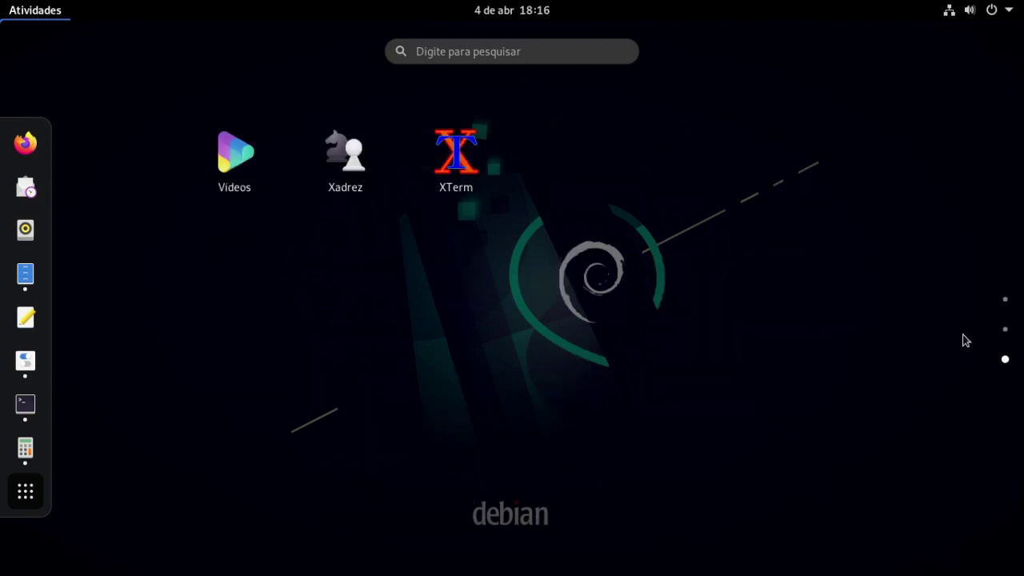
key(Escape)
key(Escape)
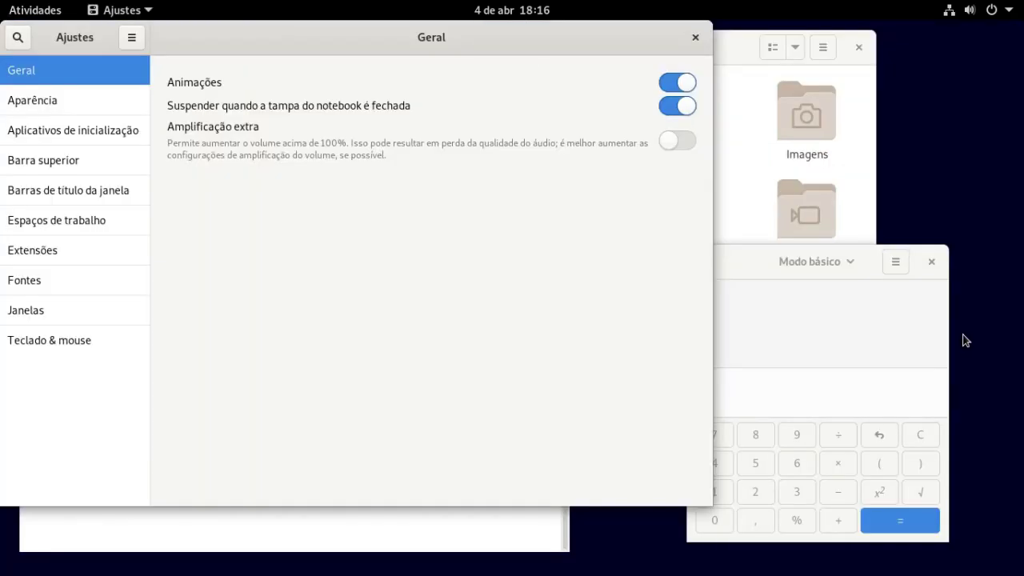
- Search the Activities overview for "paci" and launch Paciência AisleRiot
key(super)
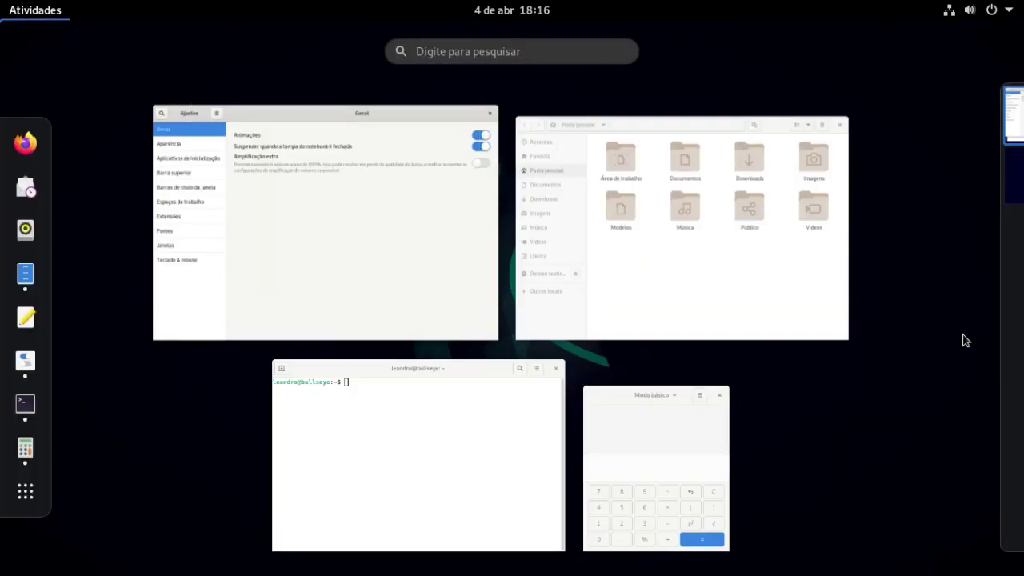
text(paci)
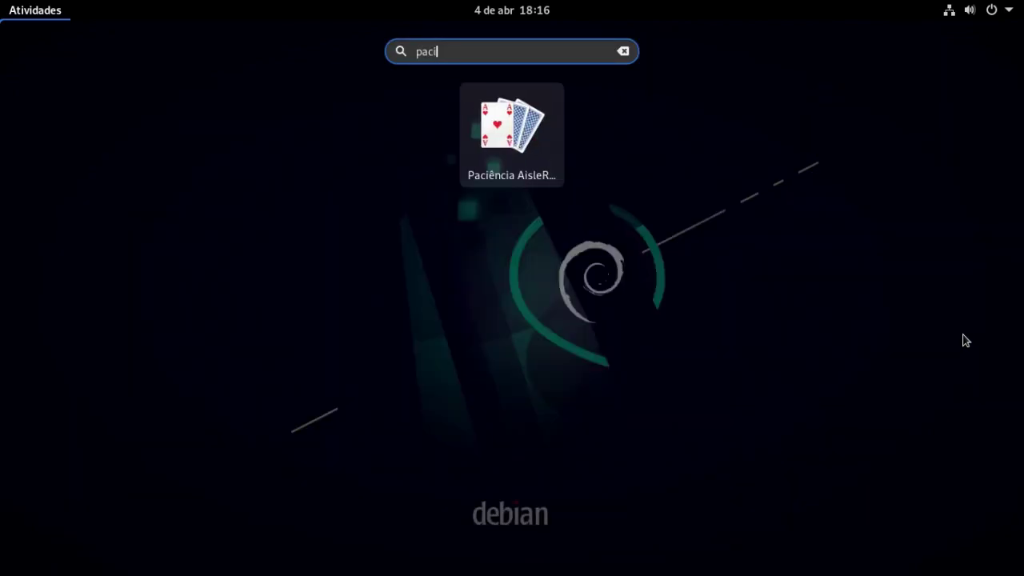
key(Return)
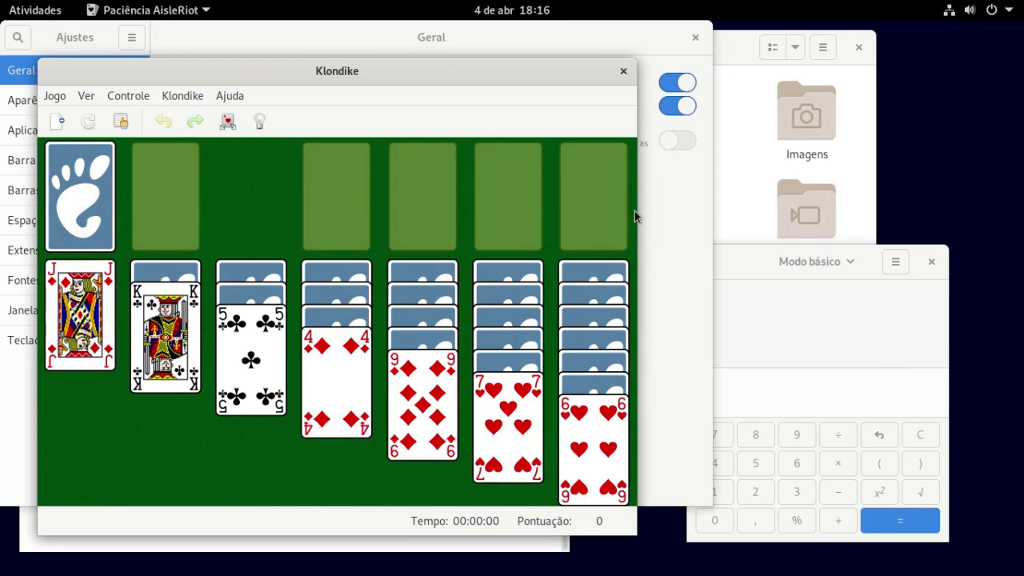
- Move the Calculator window to the empty second workspace from the Activities overview
key(super)
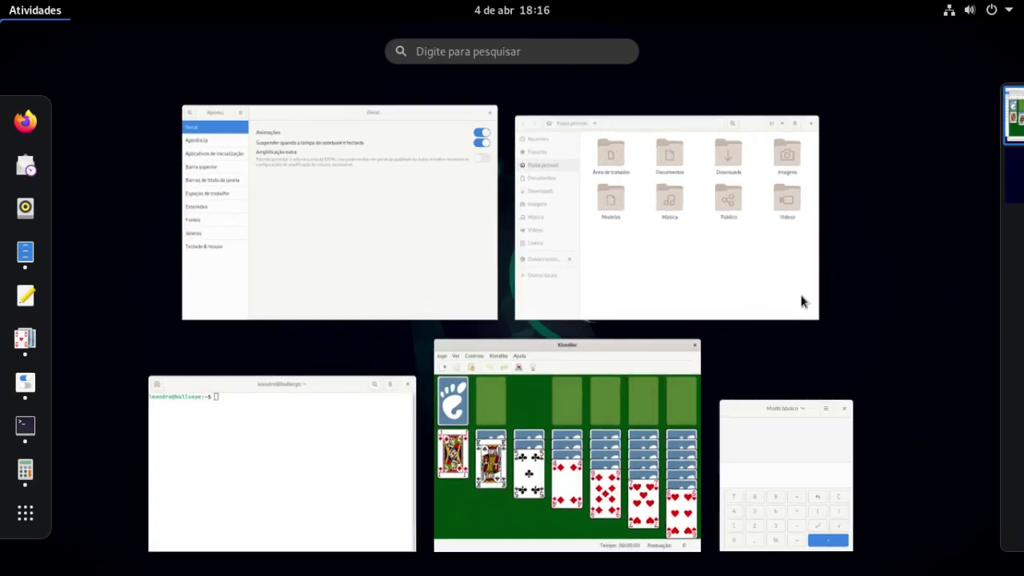
mouse_move(998, 112)
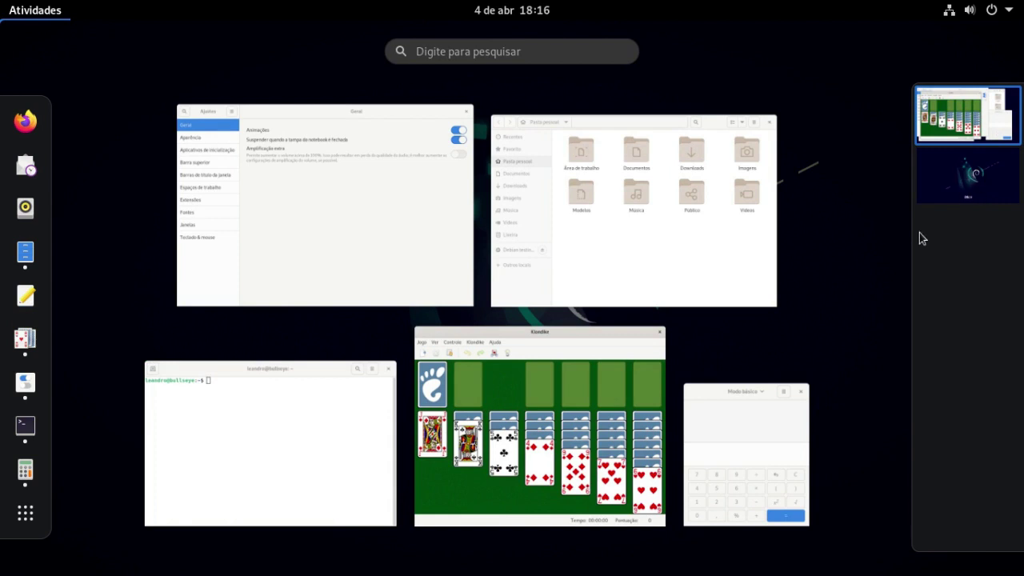
mouse_move(720, 451)
drag(763, 478, 971, 186)
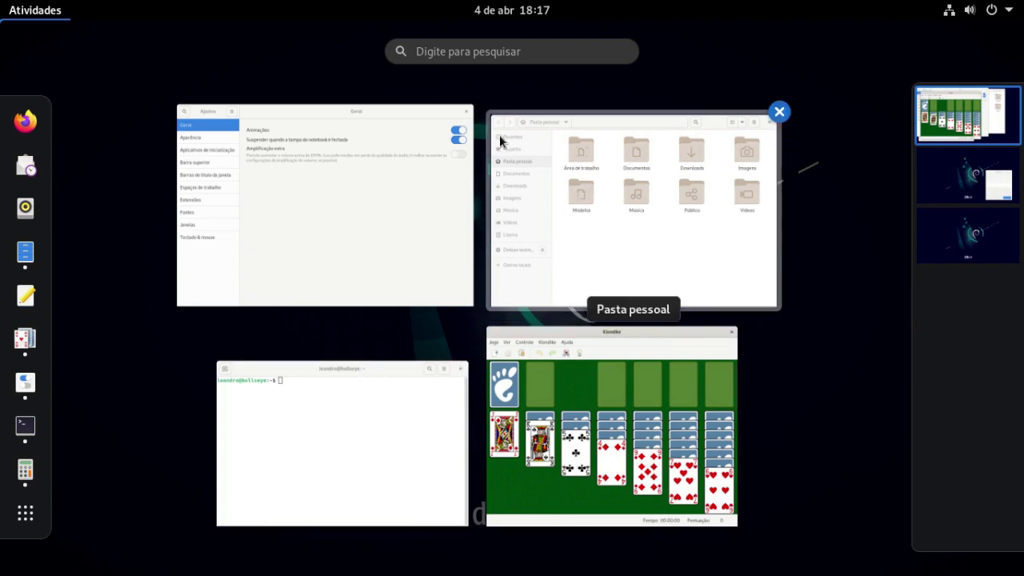
- Move the Pasta pessoal window to the empty third workspace from the Activities overview and bring the Ajustes window to the front
drag(601, 131, 1020, 254)
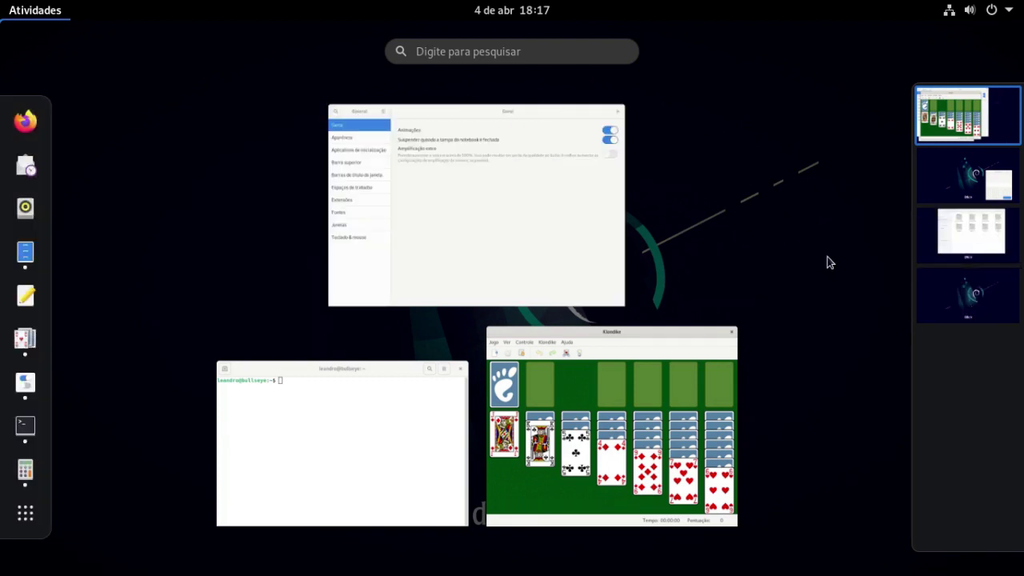
click(539, 214)
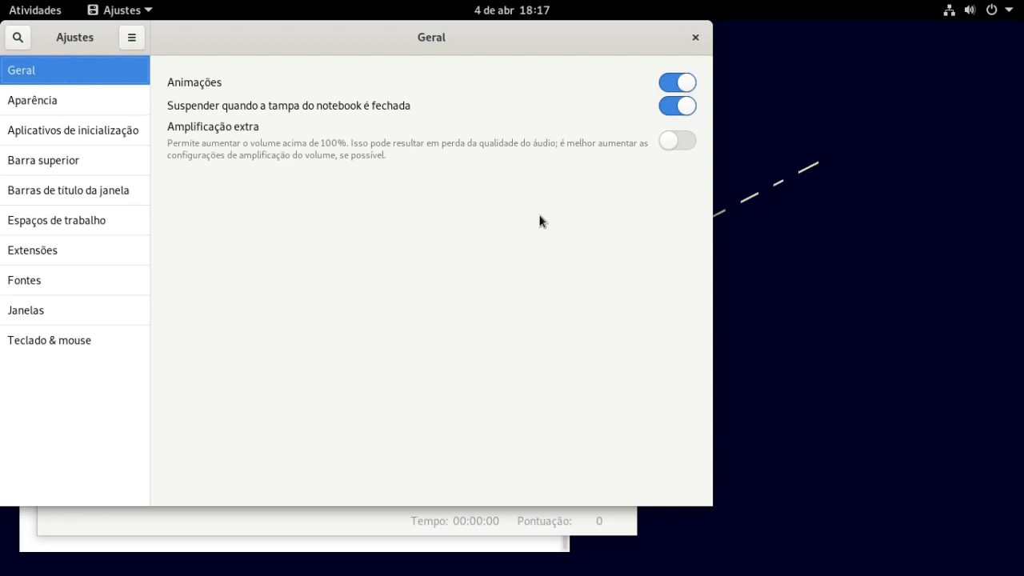
- Switch down and up through the workspaces to view the windows on each, ending on the first workspace
key(ctrl+alt+Down)
key(ctrl+alt+Up)
key(ctrl+alt+Down)
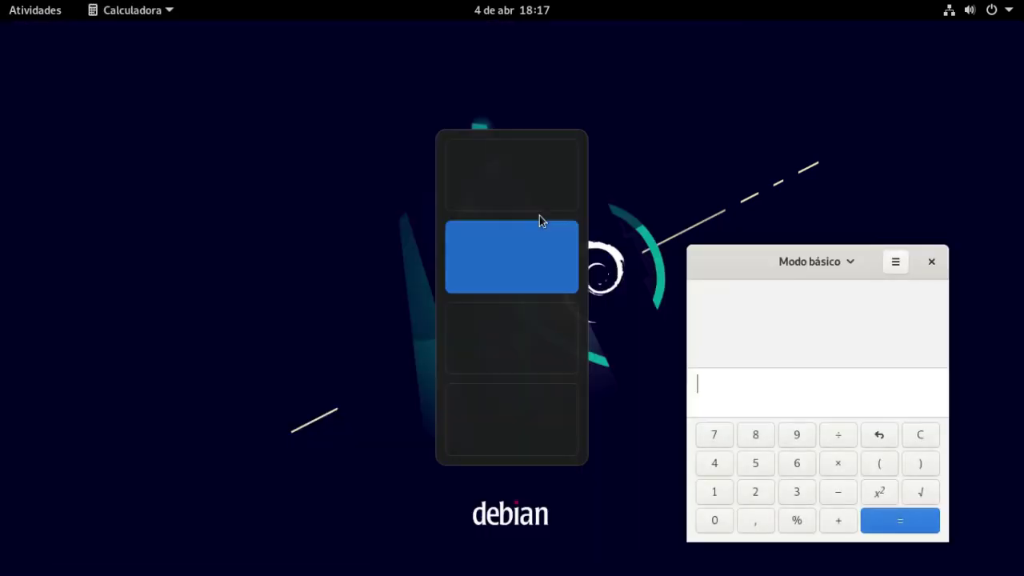
key(ctrl+alt+Down)
key(ctrl+alt+Down)
key(ctrl+alt+Up)
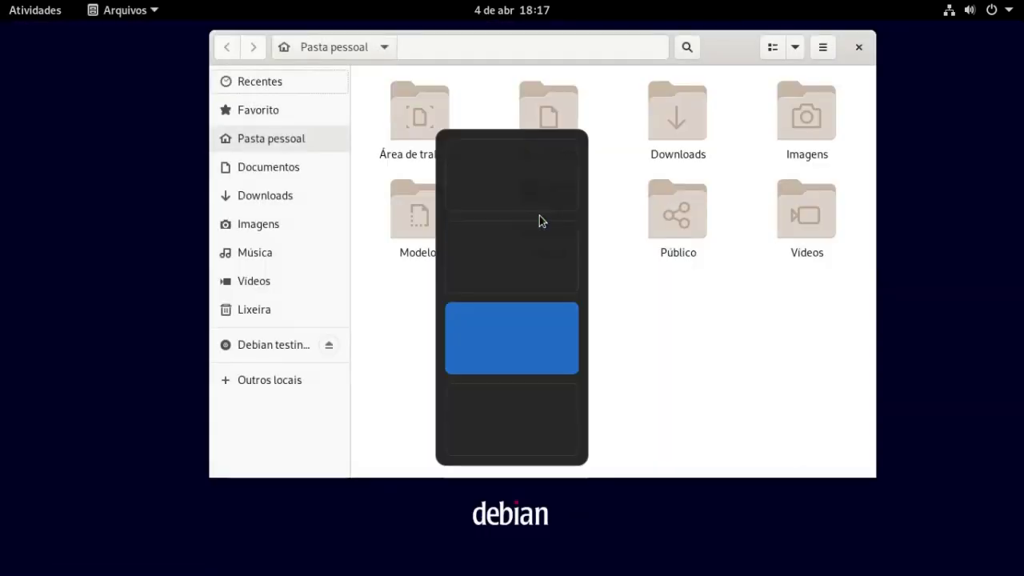
key(ctrl+alt+Up)
key(ctrl+alt+Up)
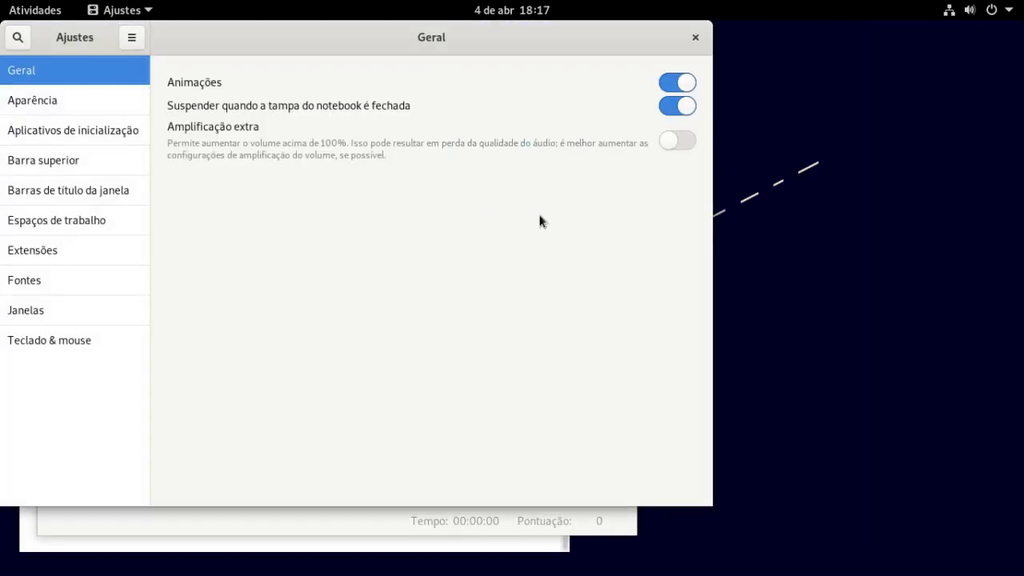
key(ctrl+alt+Down)
key(ctrl+alt+Down)
key(ctrl+alt+Up)
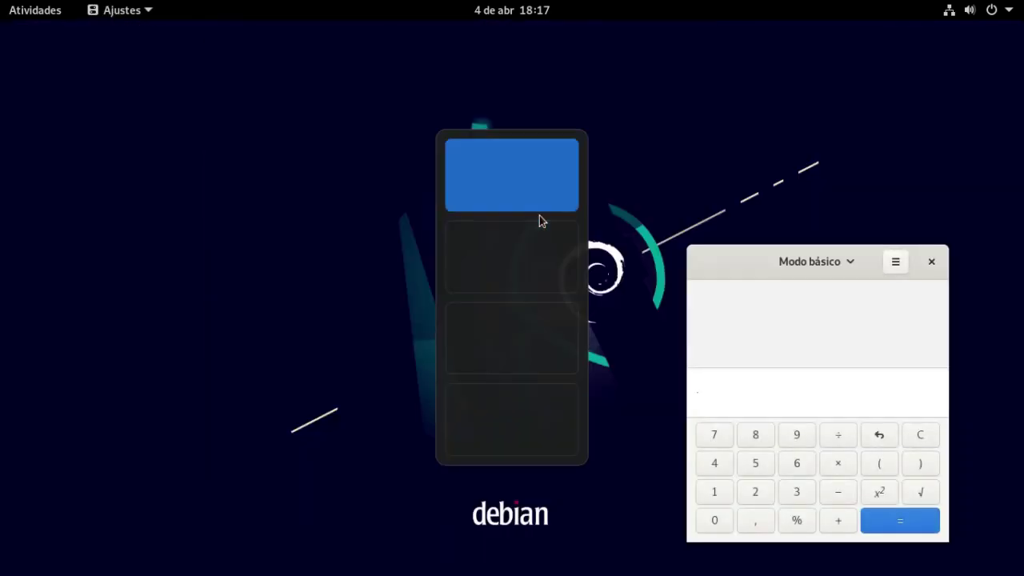
key(ctrl+alt+Up)
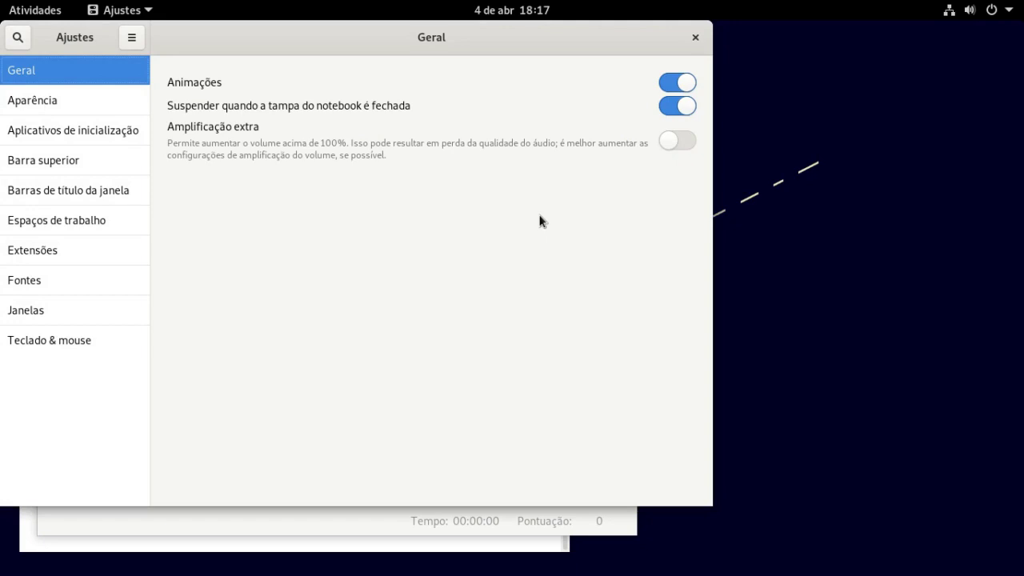
- Reposition the Ajustes window nearer the middle of the desktop and carry it down to the fourth workspace
drag(571, 46, 739, 76)
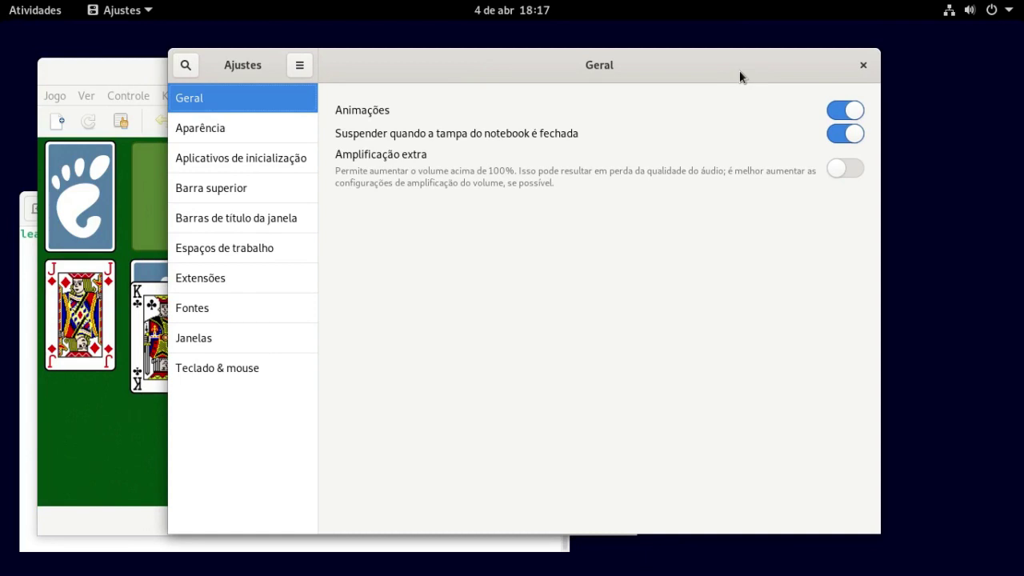
key(ctrl+alt+Down)
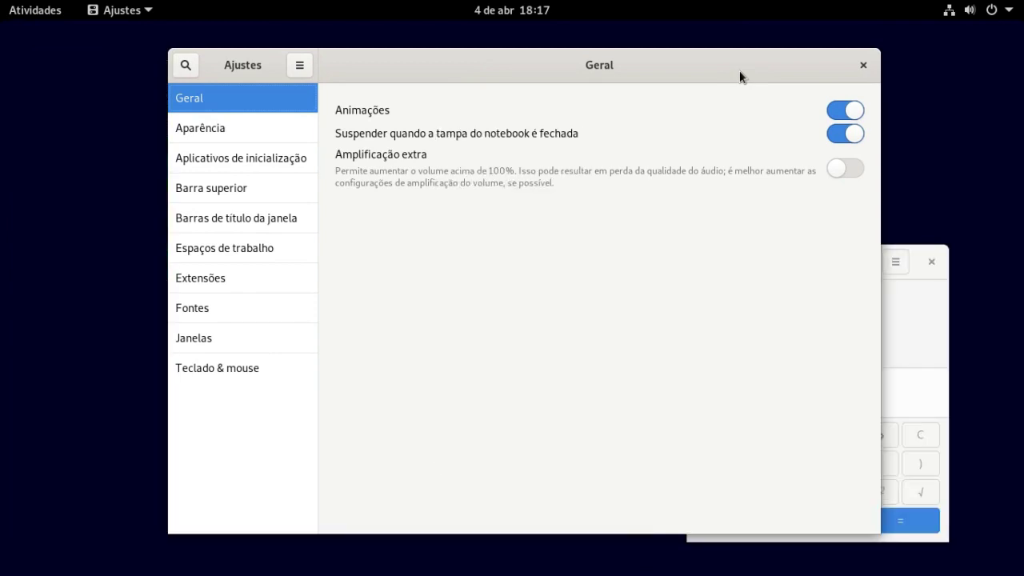
key(ctrl+alt+Down)
key(ctrl+alt+Down)
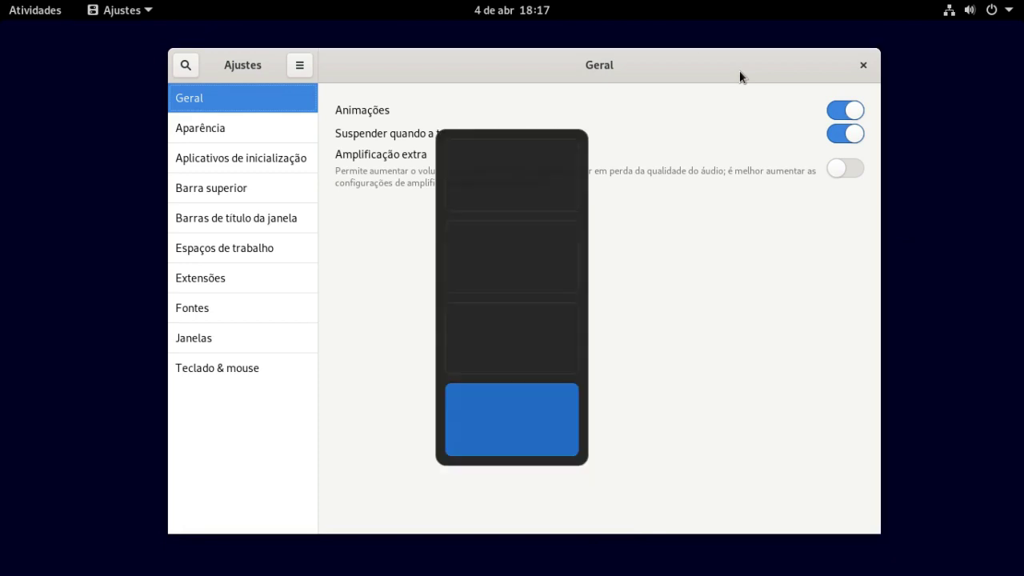
- Look through the workspaces in the Activities overview and move the Ajustes window from the fourth workspace to the first
key(super)
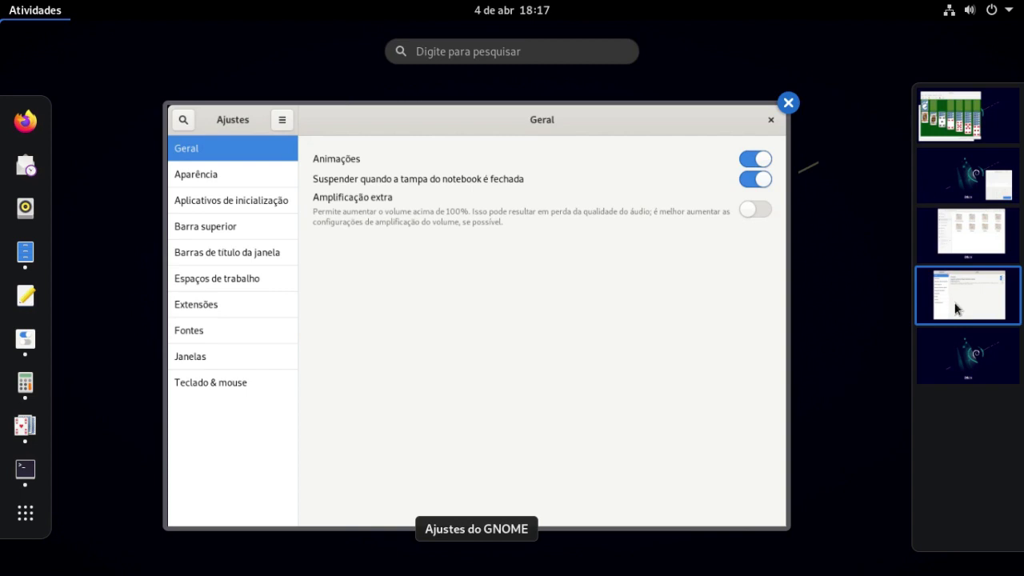
click(989, 365)
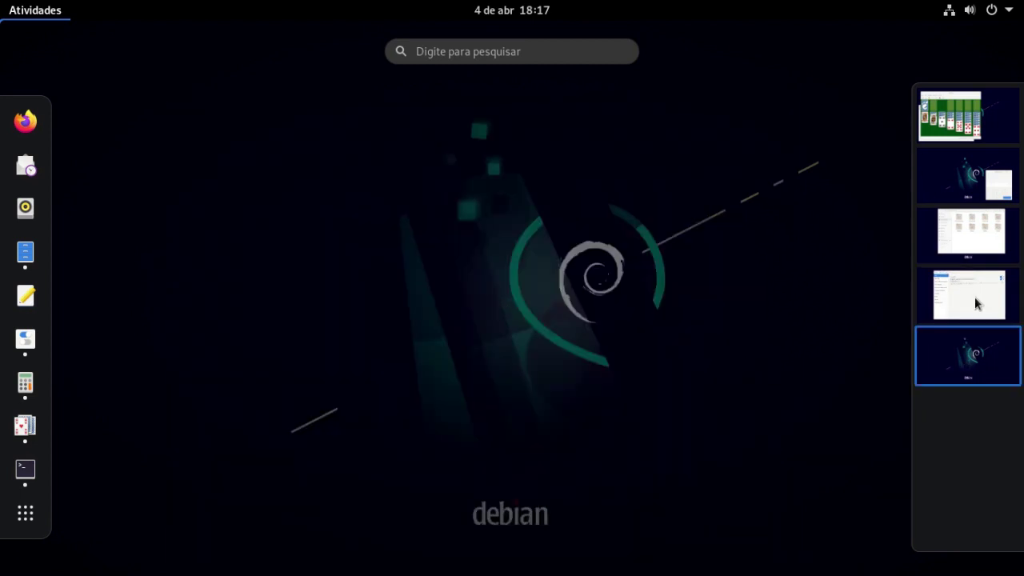
click(975, 297)
click(977, 243)
click(980, 169)
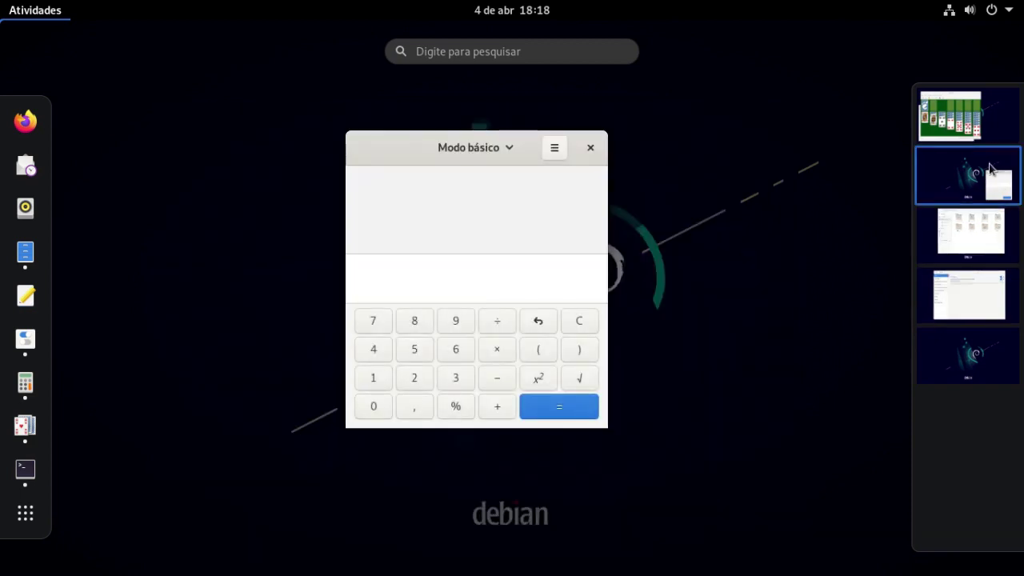
click(983, 136)
click(973, 299)
drag(973, 297, 976, 112)
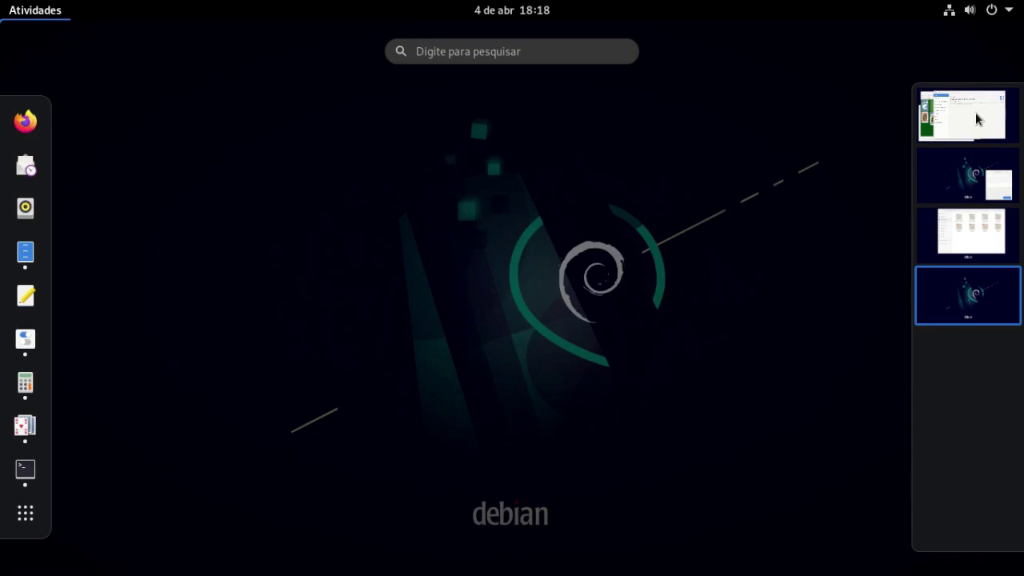
- Leave the overview and carry the Arquivos window up from the third workspace to the first
click(764, 275)
key(super+Page_Up)
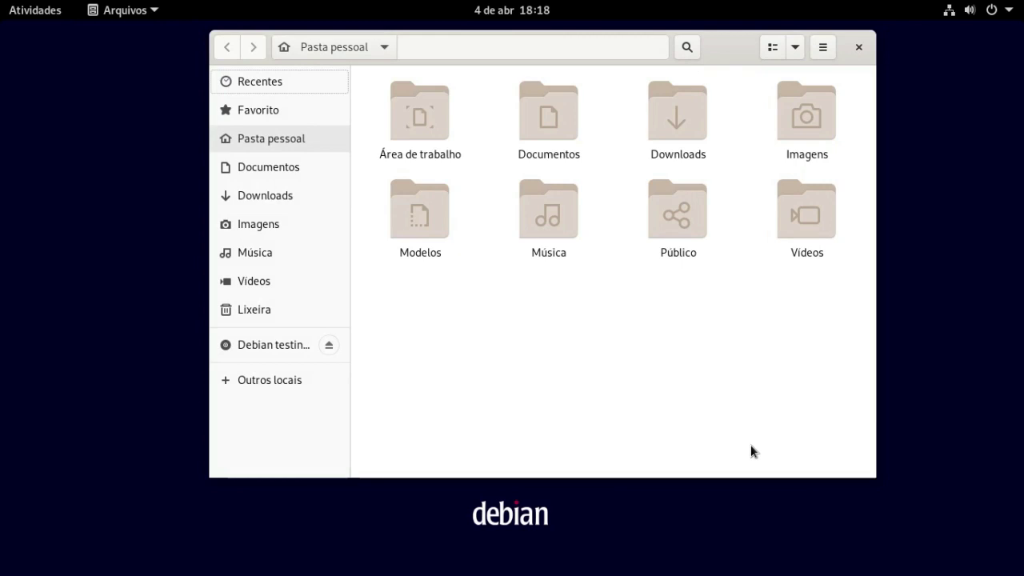
key(super+shift+Page_Up)
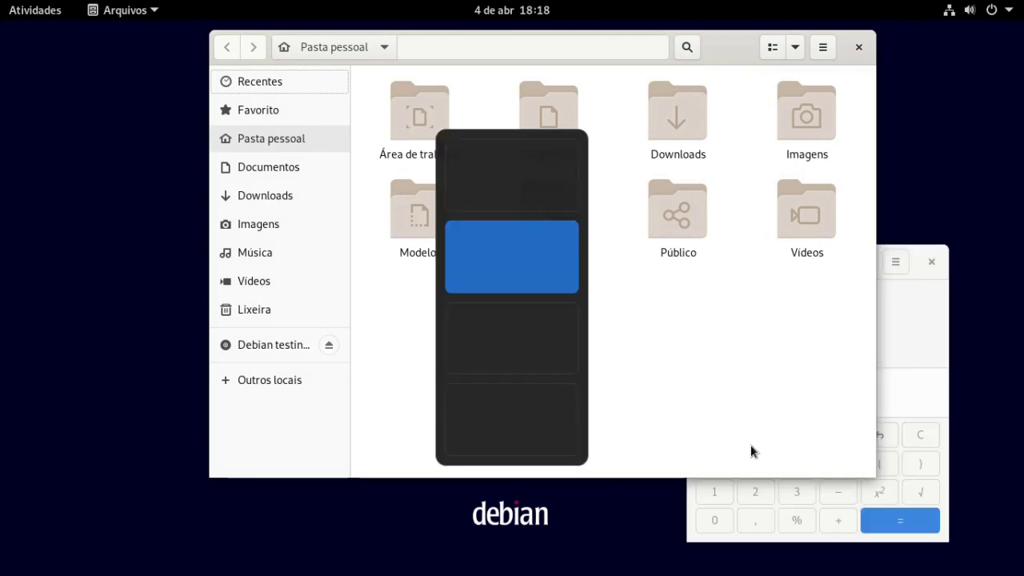
key(super+shift+Page_Up)
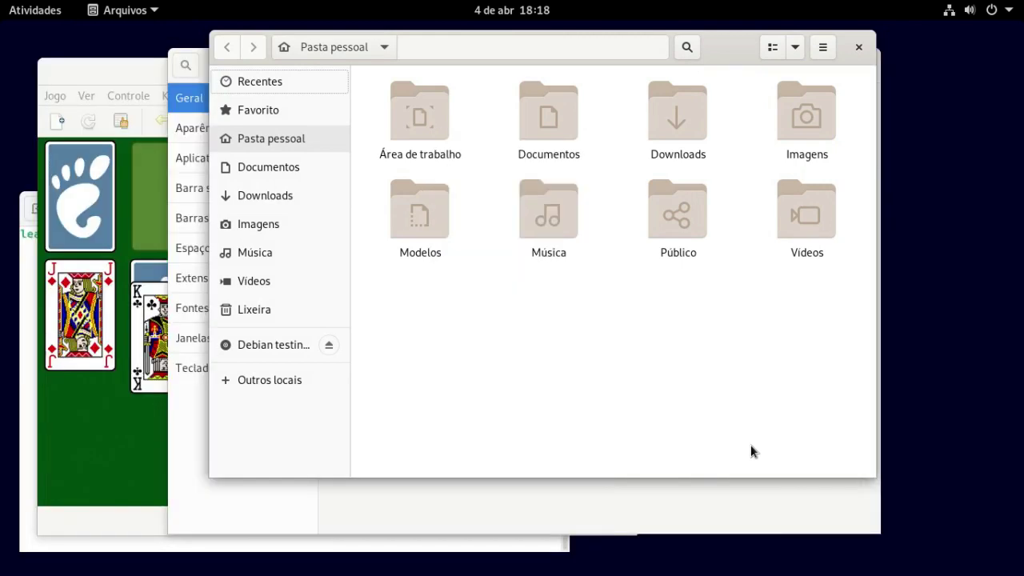
- Carry the Calculator window from the second workspace to the first and show all its windows in the Activities overview
key(super+Page_Down)
key(super+shift+Page_Up)
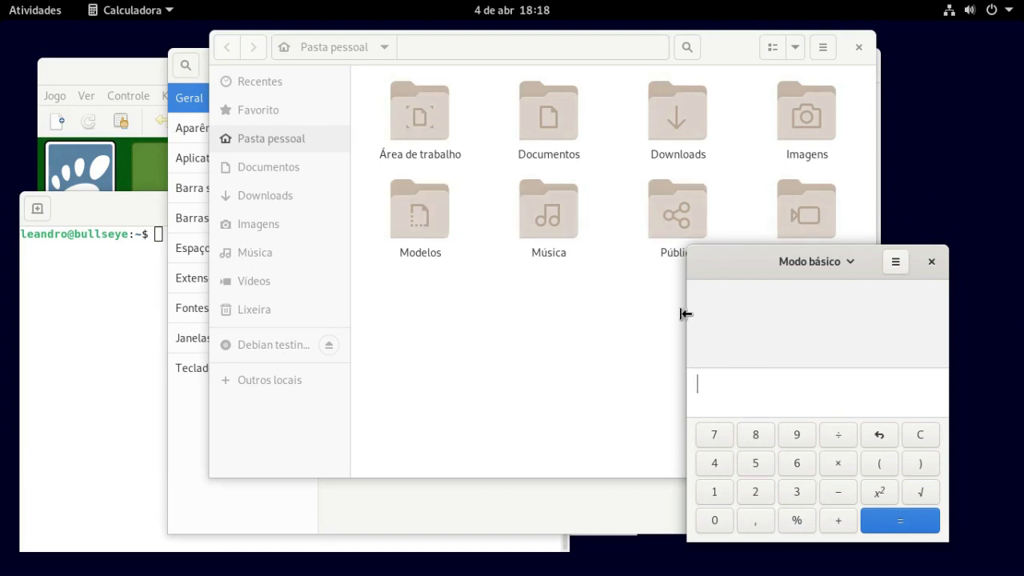
key(super)
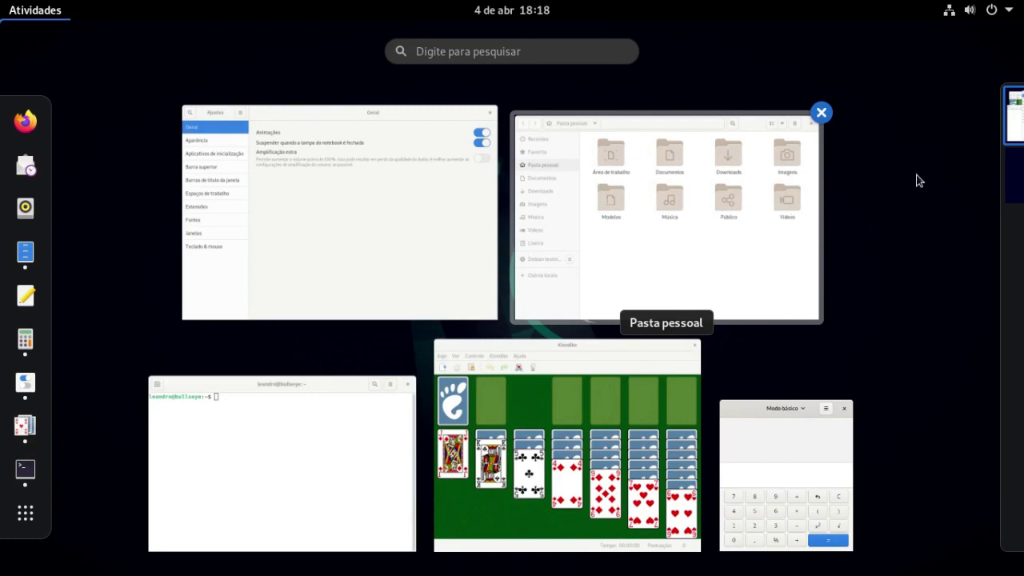
mouse_move(989, 152)
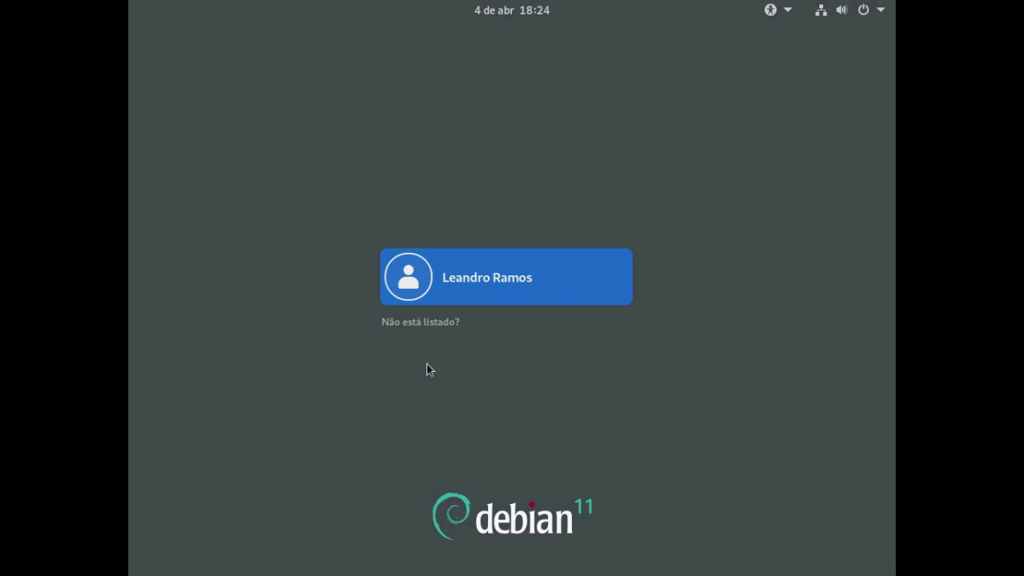
- Select the user account at the login screen, choose the GNOME Clássico session and log in with the account password
click(464, 282)
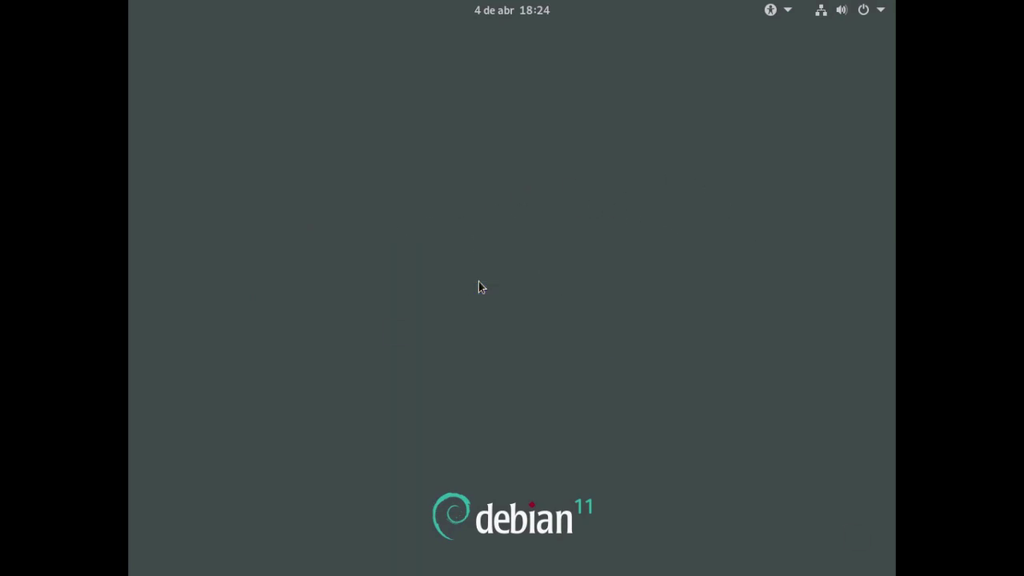
click(857, 537)
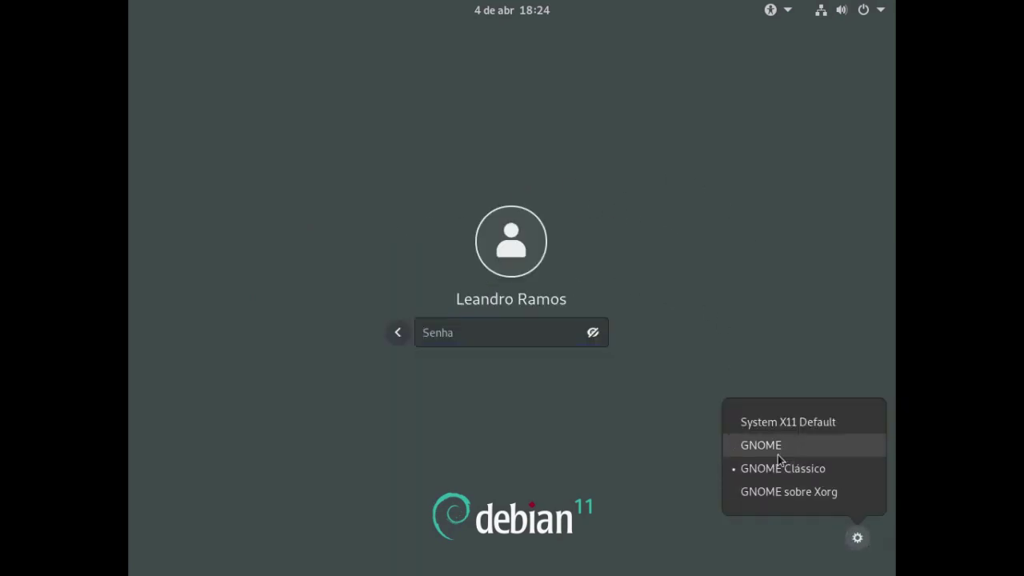
click(774, 474)
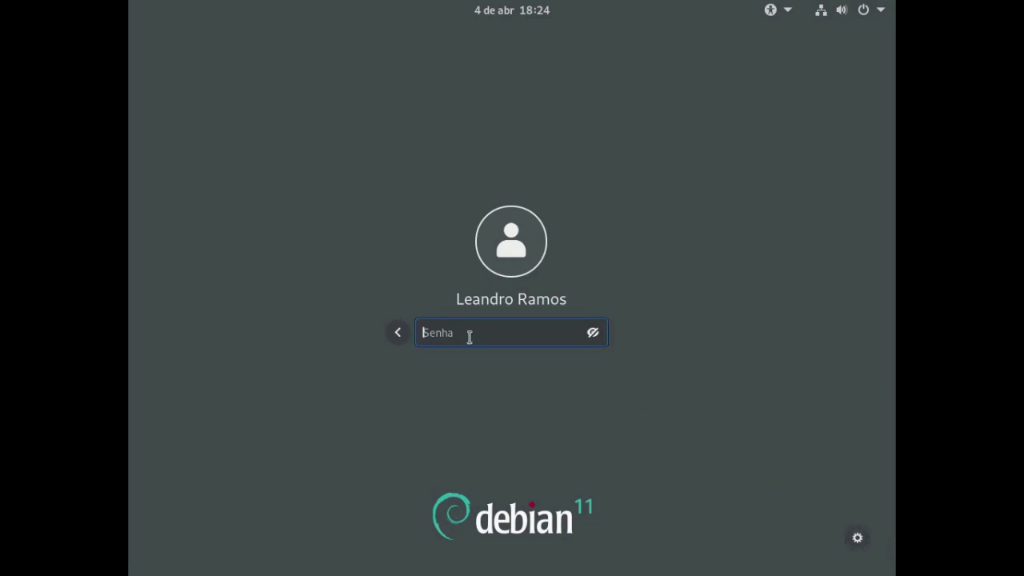
text(••••••••)
key(Return)
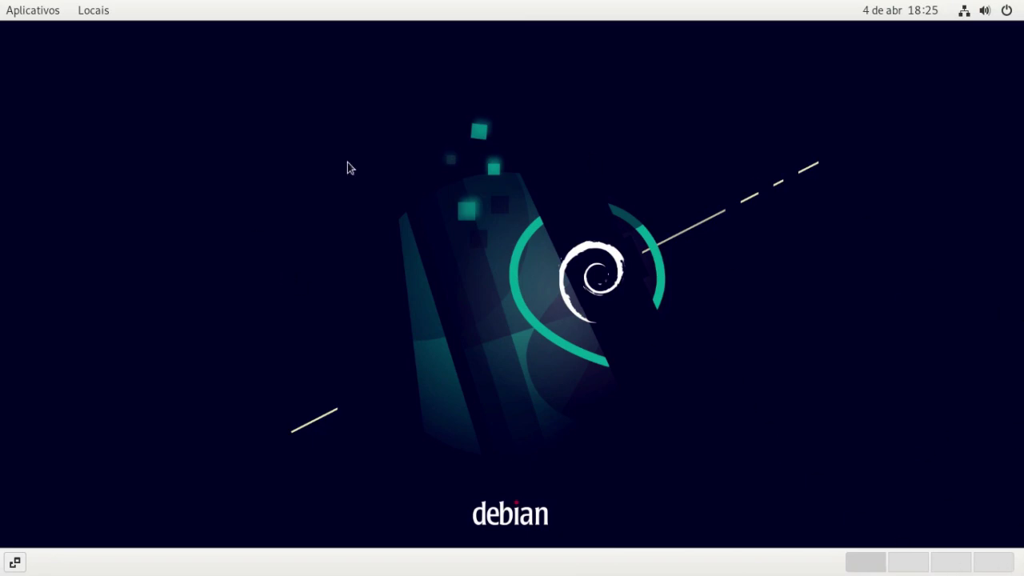
- Browse the Locais and Aplicativos listings and launch Terminal from the Utilitários category
click(28, 12)
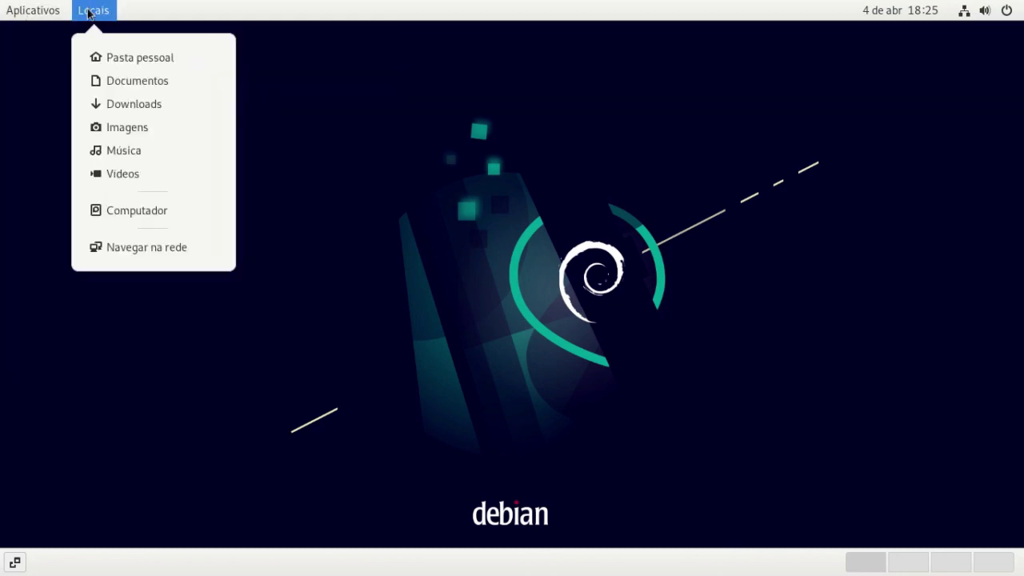
mouse_move(95, 11)
mouse_move(38, 6)
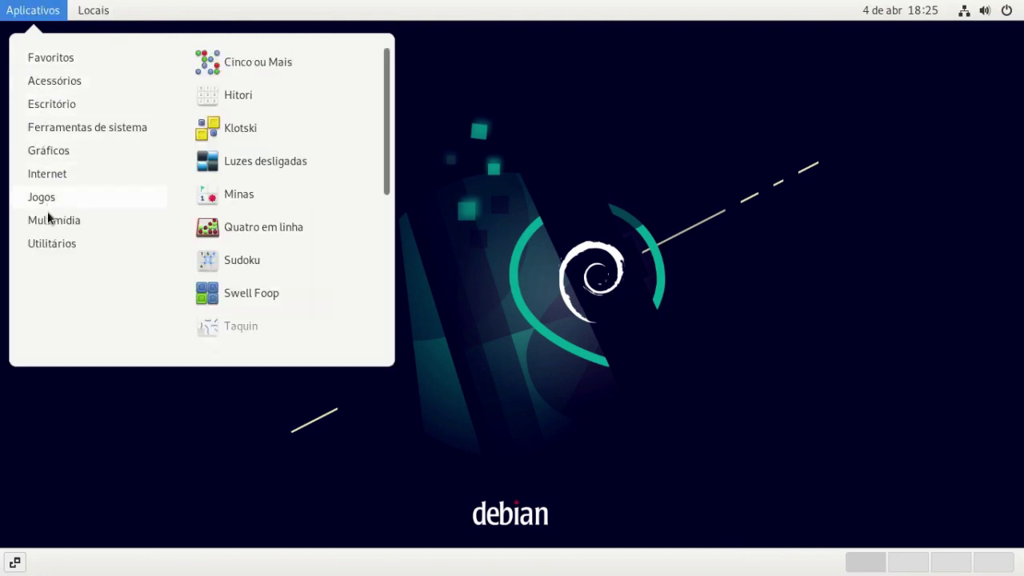
mouse_move(48, 243)
scroll(277, 275, down, 5)
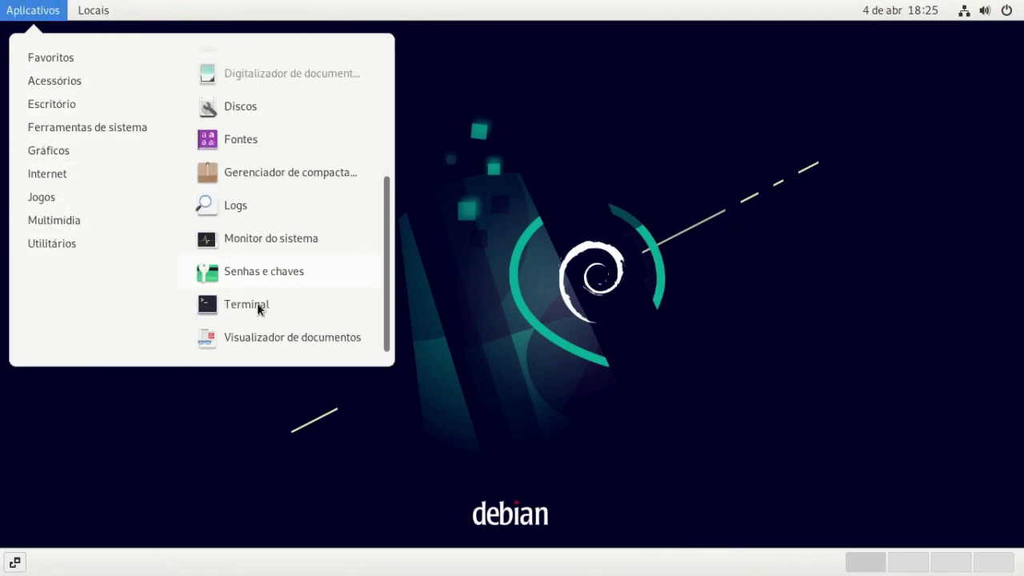
click(256, 308)
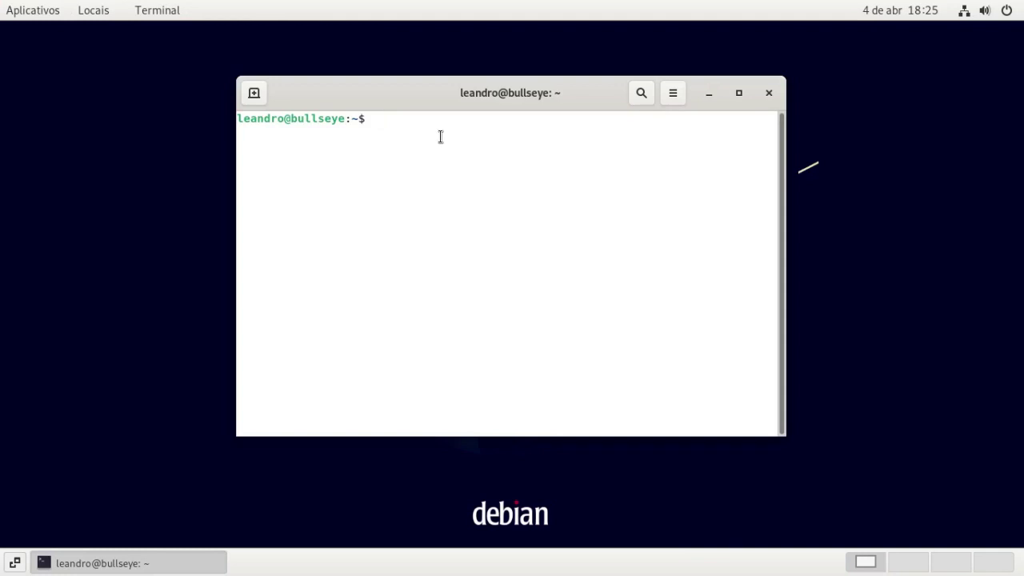
- Enlarge the terminal text by two zoom levels and maximize the terminal window
key(ctrl+plus)
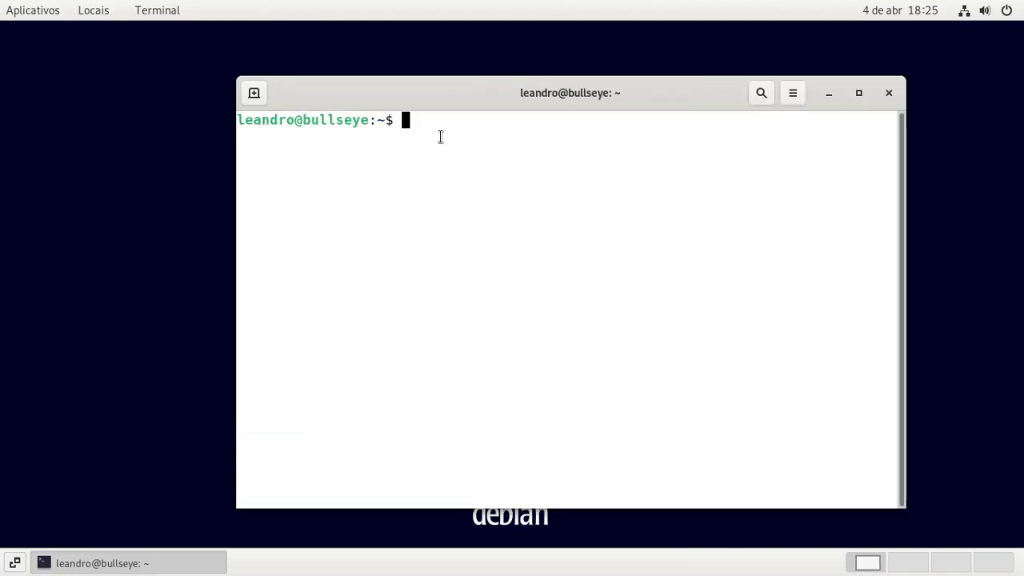
key(ctrl+plus)
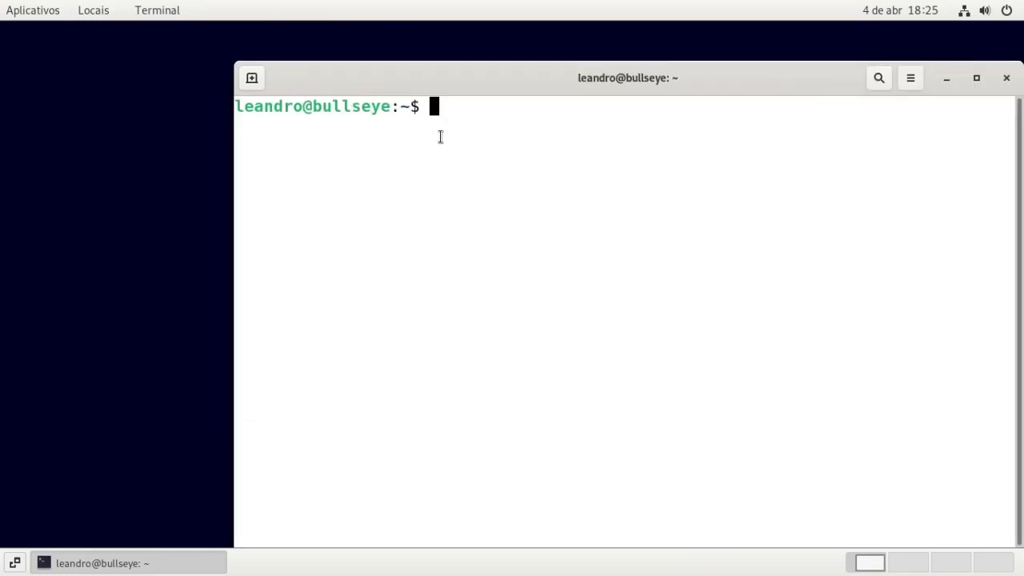
double_click(656, 78)
- Run "echo $XDG_SESSION_TYPE" in the terminal to check the session type, and highlight its output
text(echo )
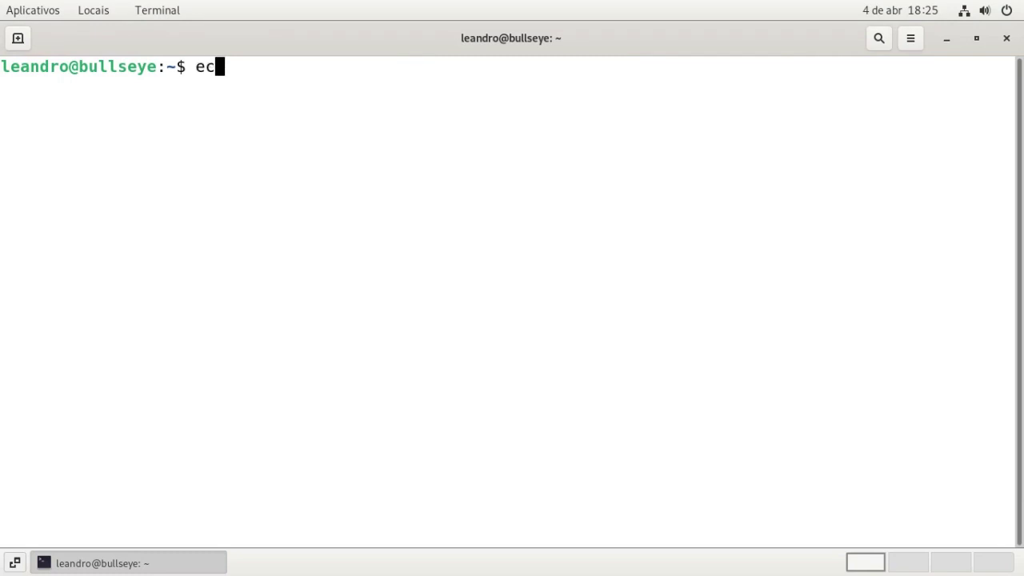
text($X)
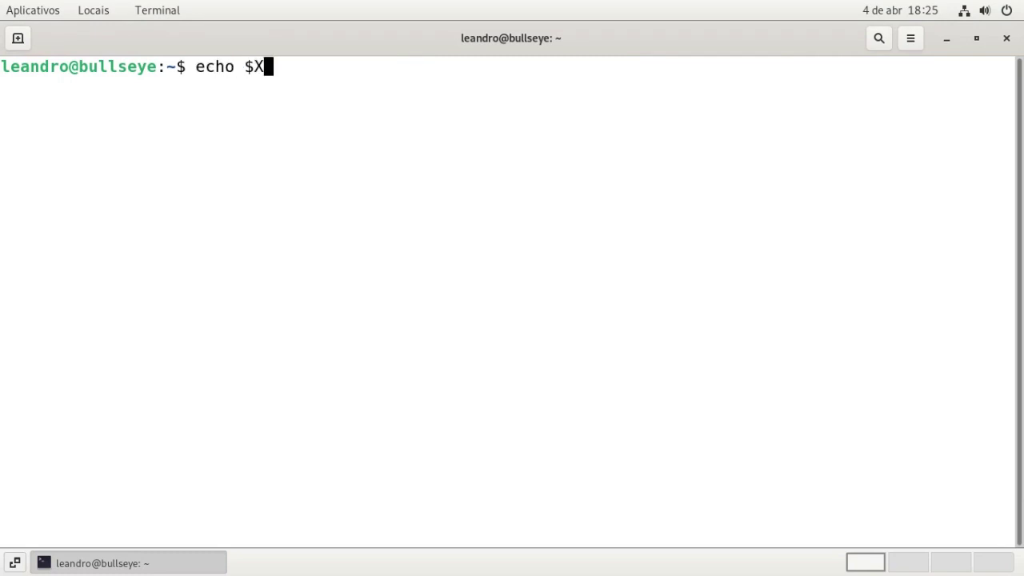
text(DG_SESSION_)
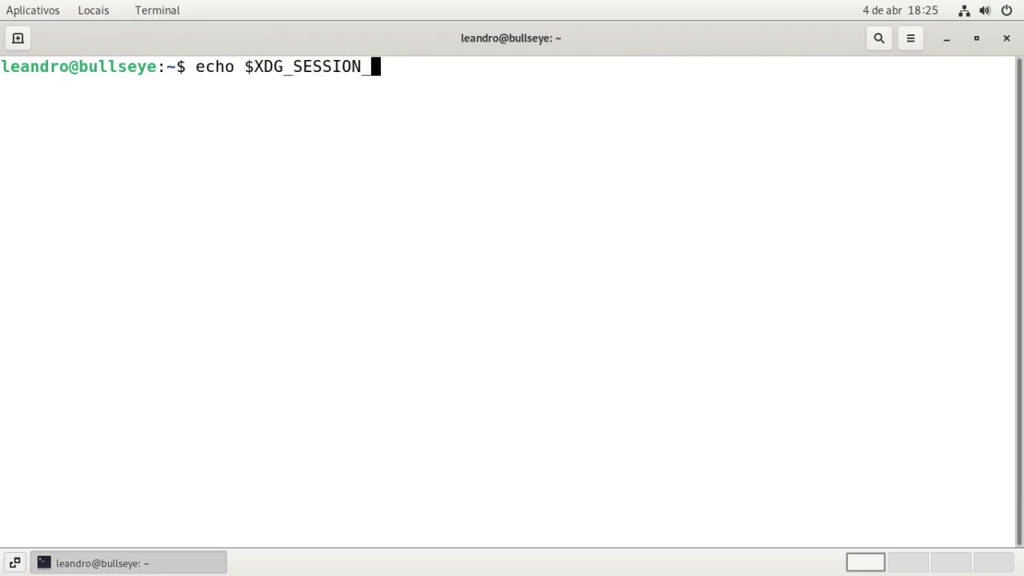
text(TYPE)
key(Return)
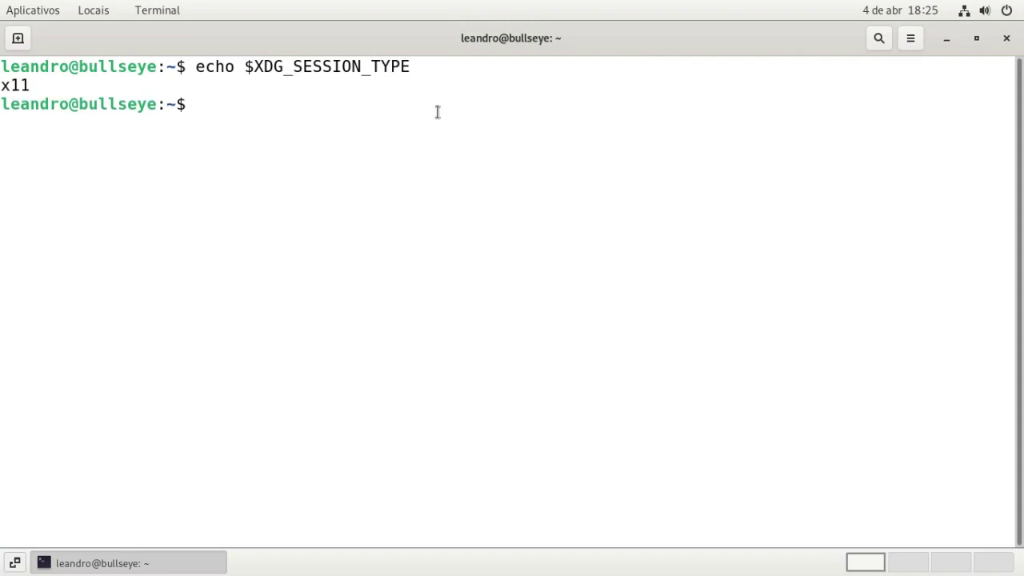
drag(8, 84, 81, 88)
click(414, 189)
- Close the terminal window and open the Aplicativos listing
click(1008, 40)
click(9, 9)
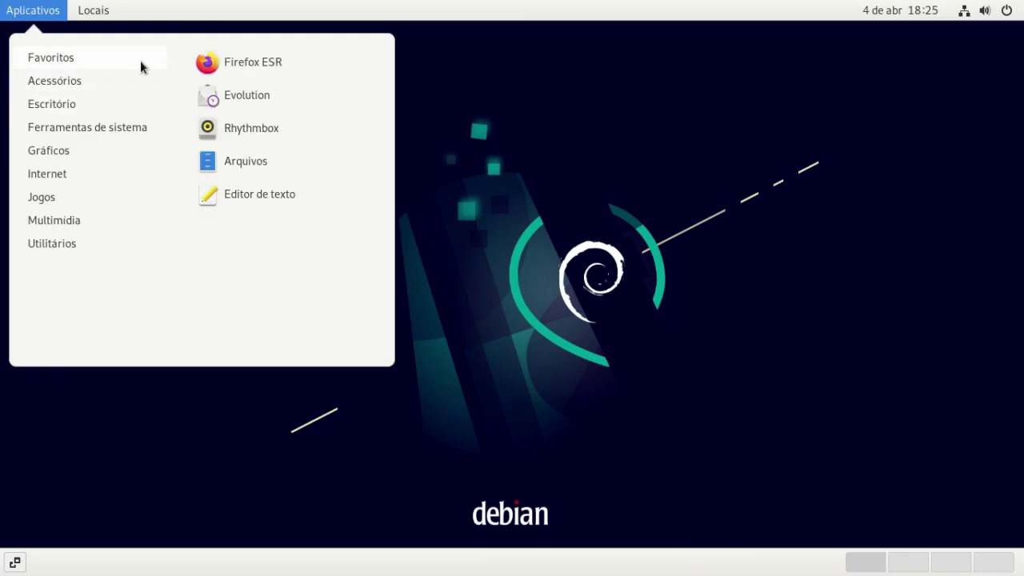
- Browse the application categories and the Locais folder shortcuts, and dismiss both listings
mouse_move(58, 130)
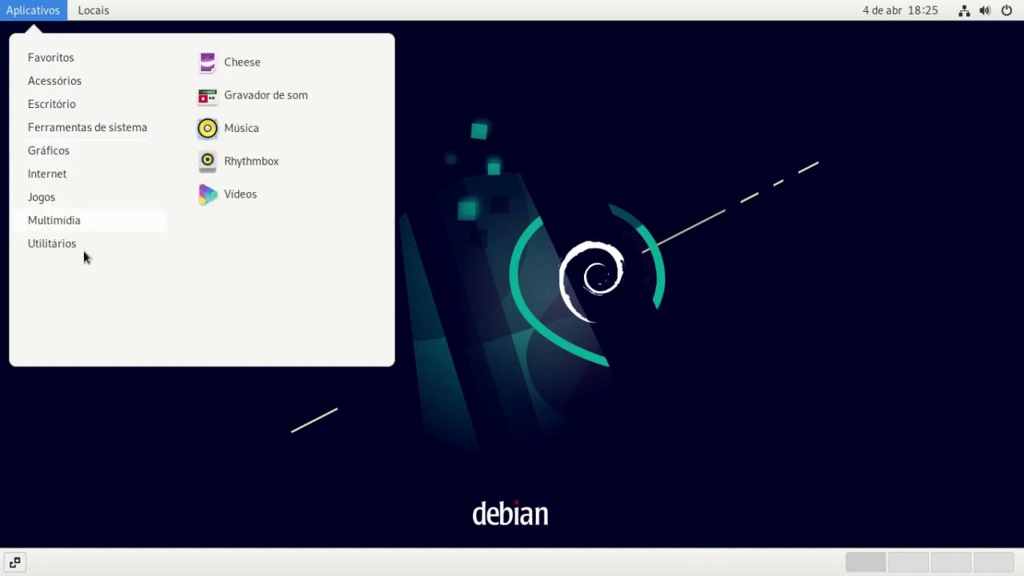
mouse_move(94, 10)
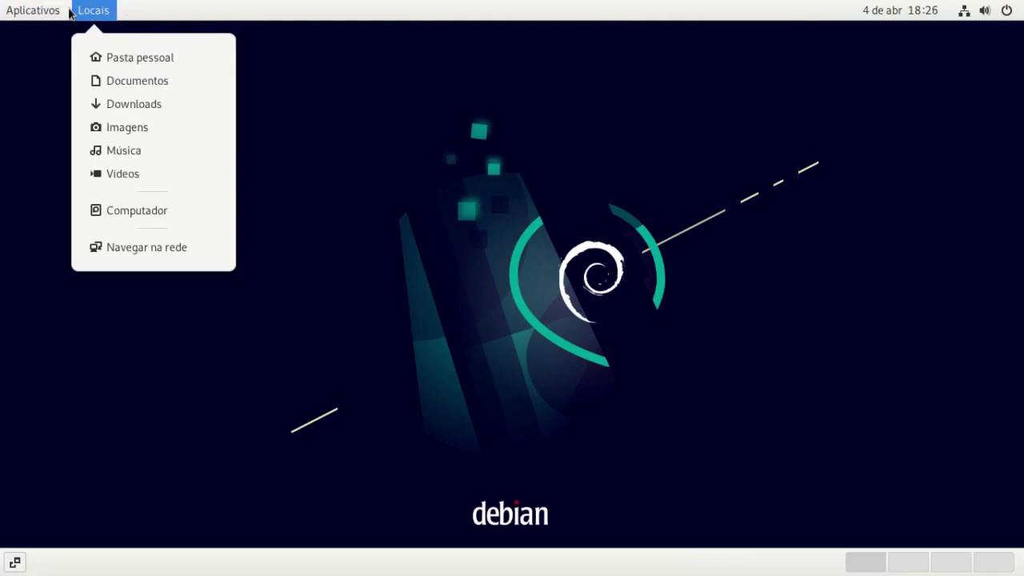
click(750, 149)
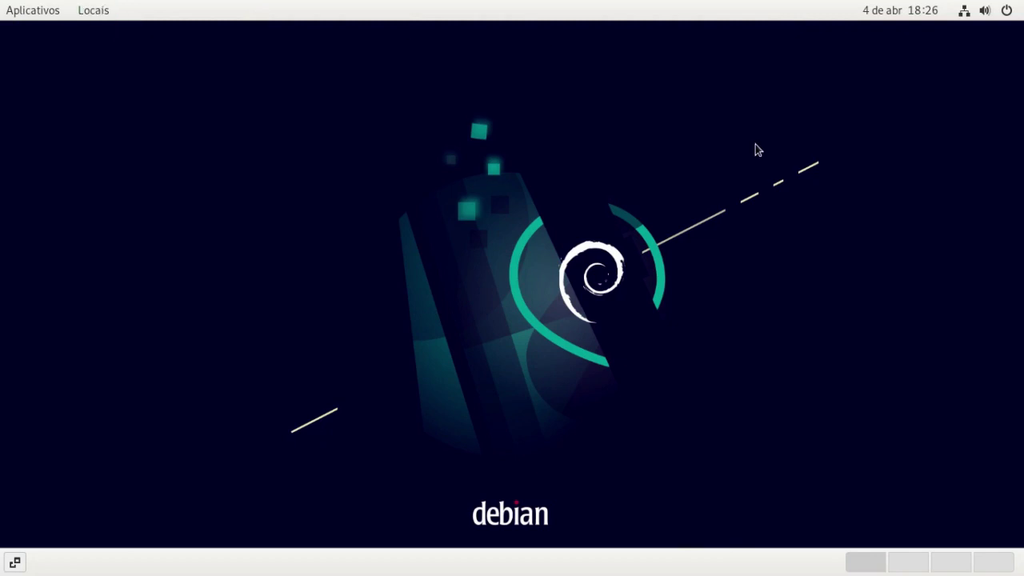
click(30, 10)
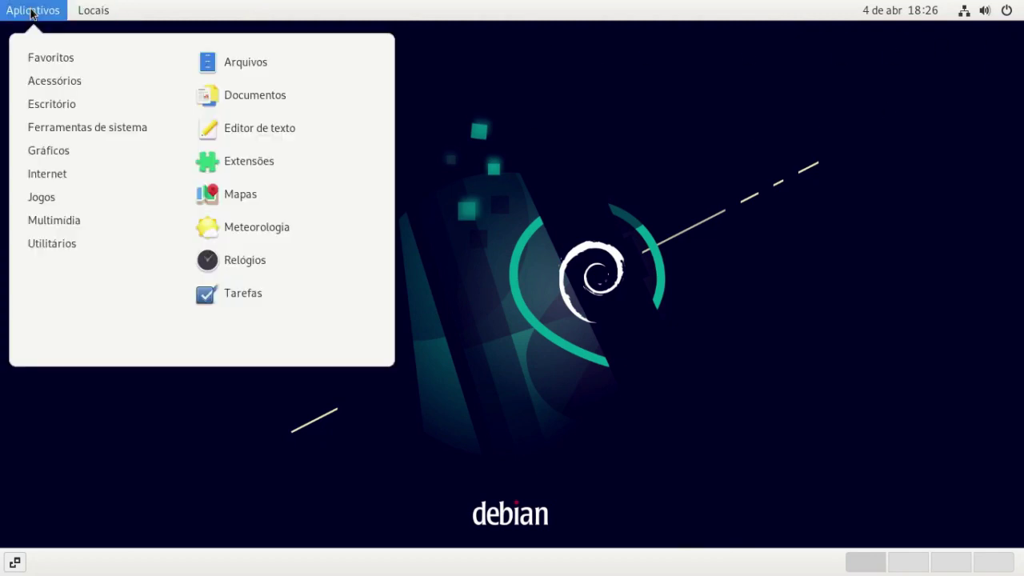
click(604, 263)
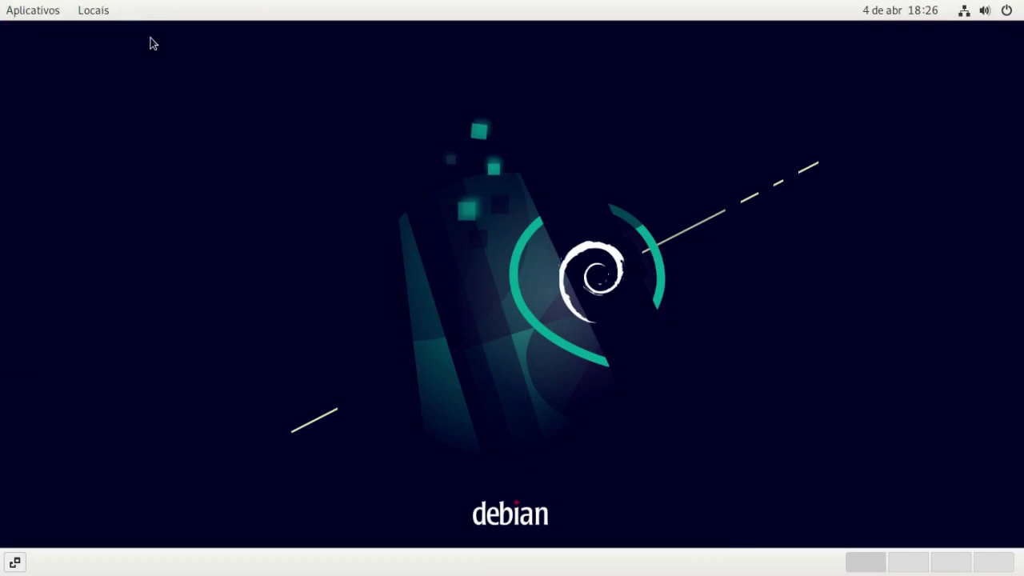
click(90, 10)
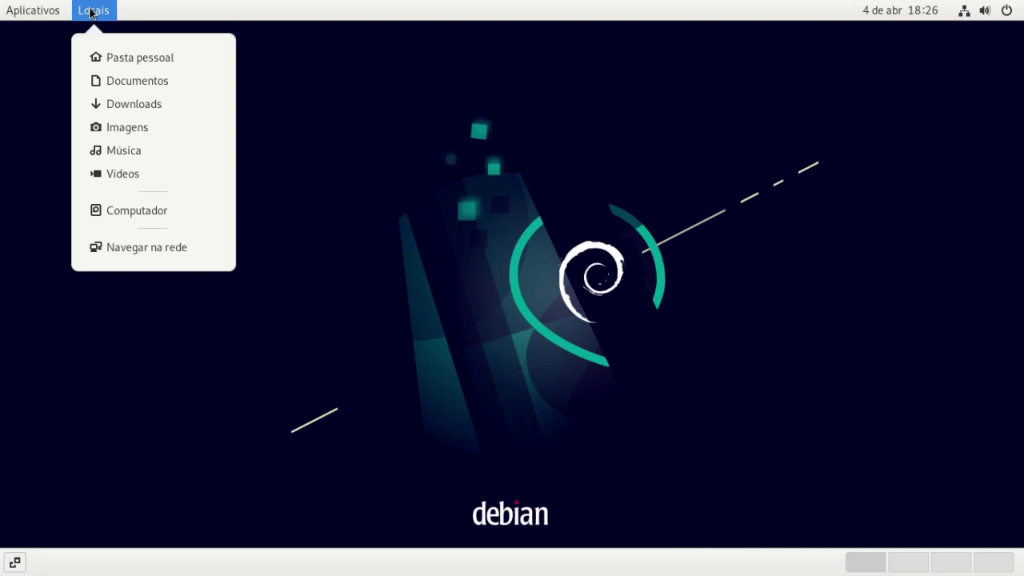
click(192, 324)
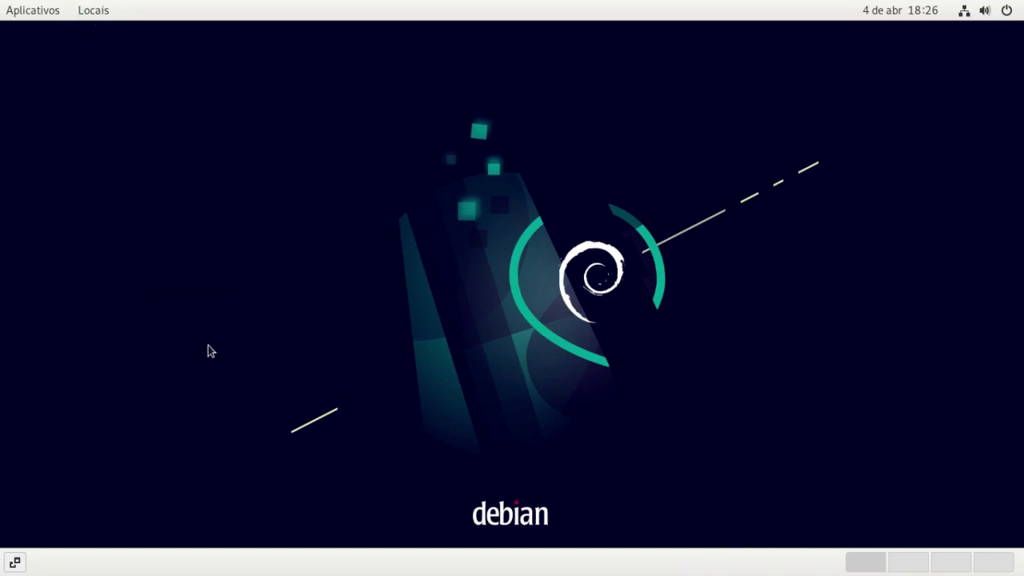
- Launch Shotwell from the Gráficos category and Calculadora from the Utilitários category
click(28, 9)
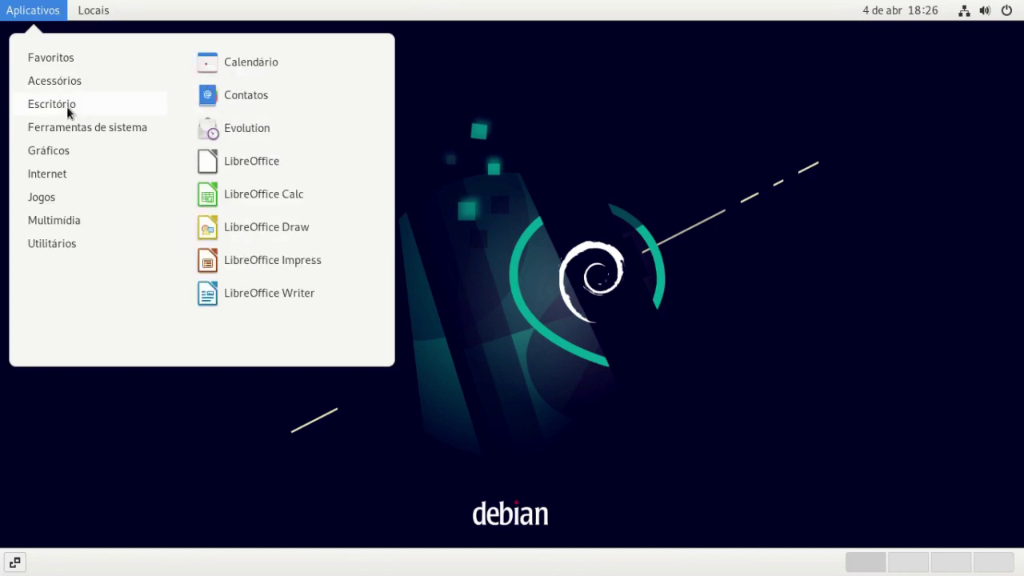
mouse_move(60, 151)
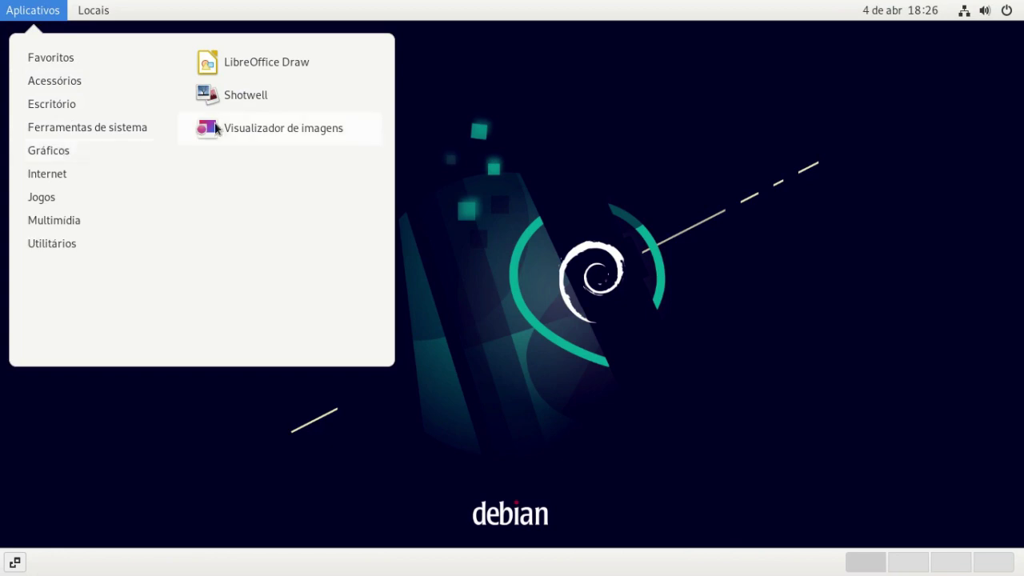
click(246, 95)
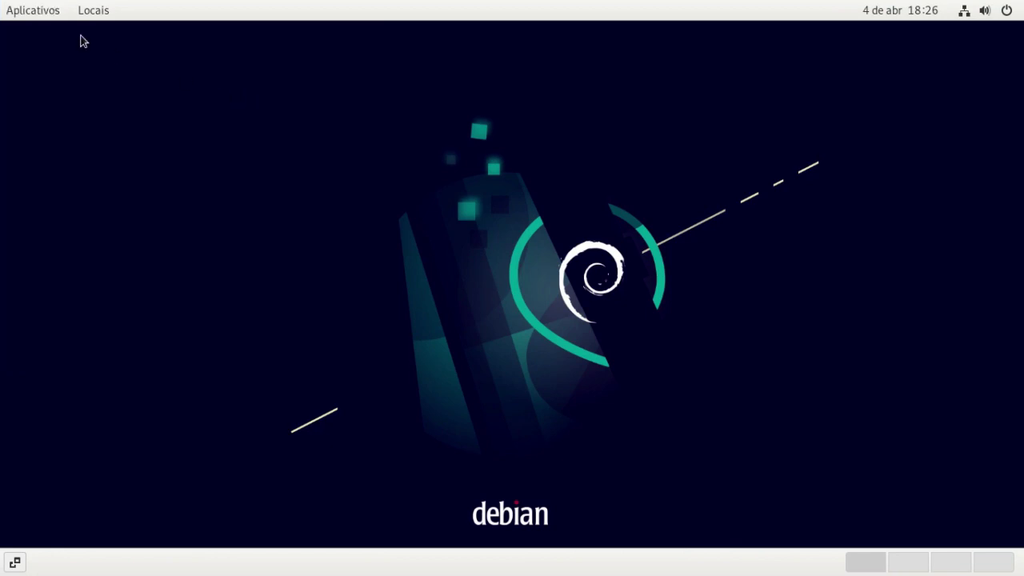
click(19, 9)
mouse_move(40, 244)
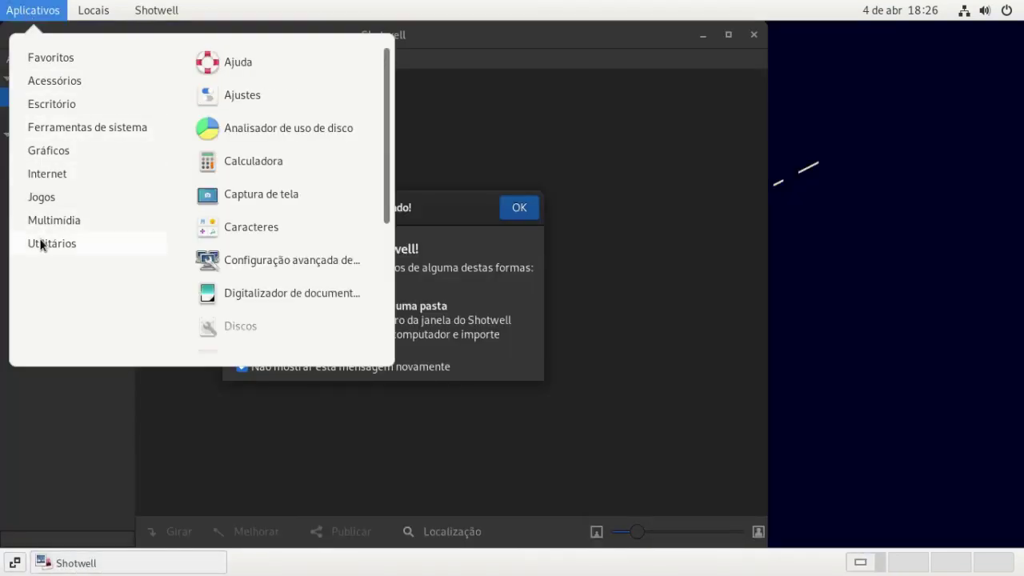
click(254, 162)
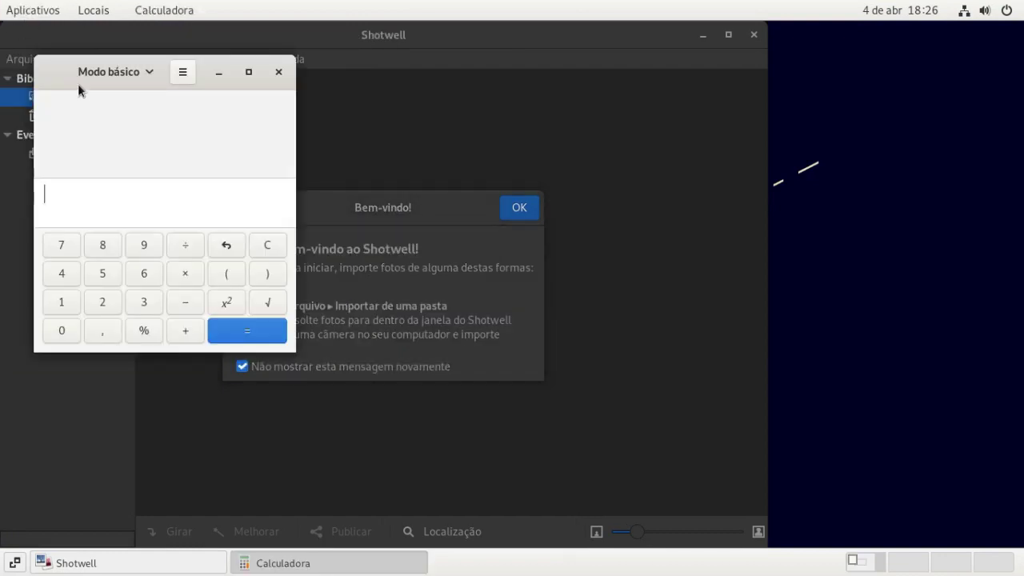
- Launch Terminal and Logs from the Utilitários category
click(42, 10)
mouse_move(71, 246)
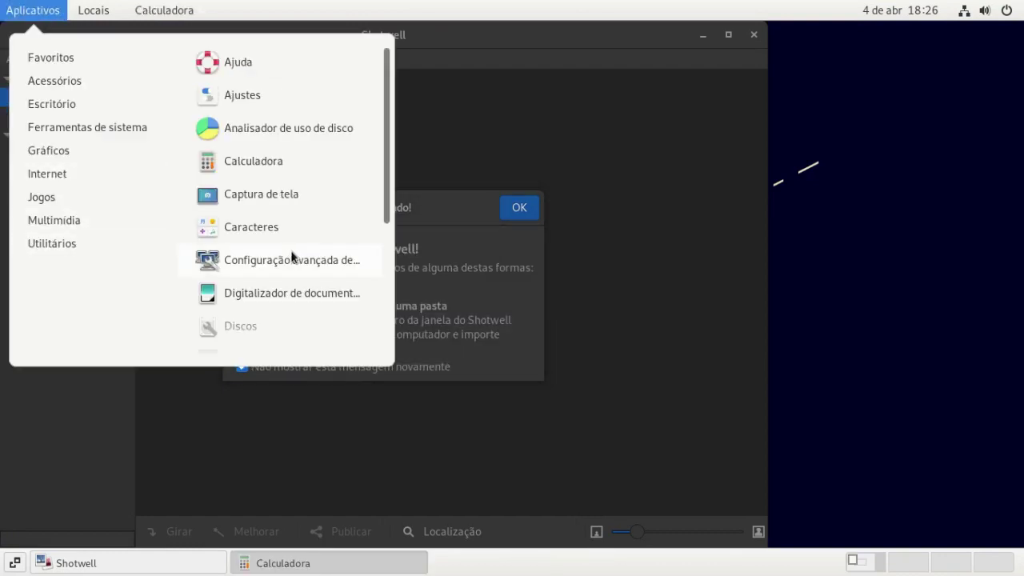
scroll(288, 253, down, 5)
click(274, 305)
click(25, 11)
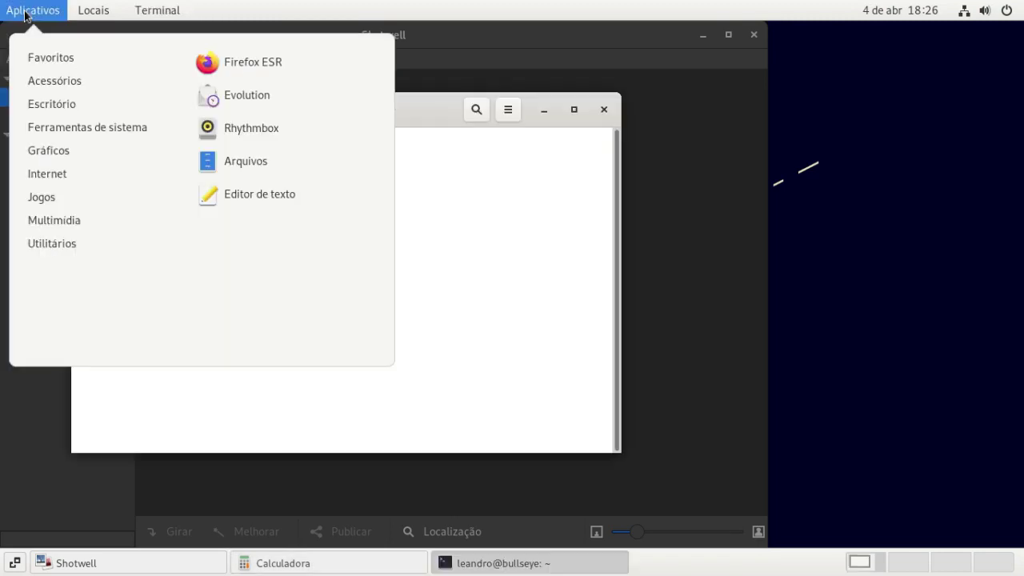
mouse_move(48, 250)
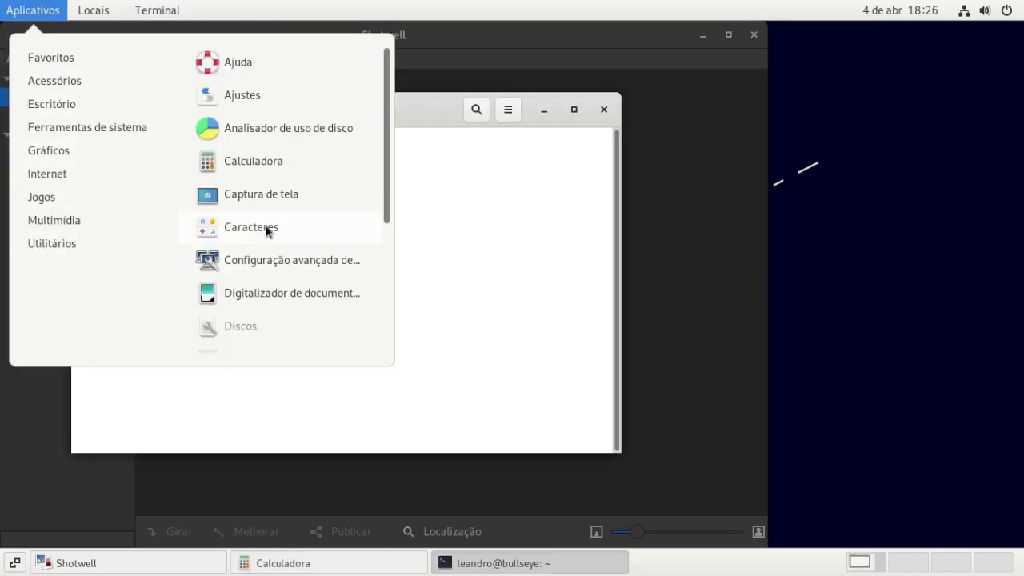
scroll(266, 231, down, 5)
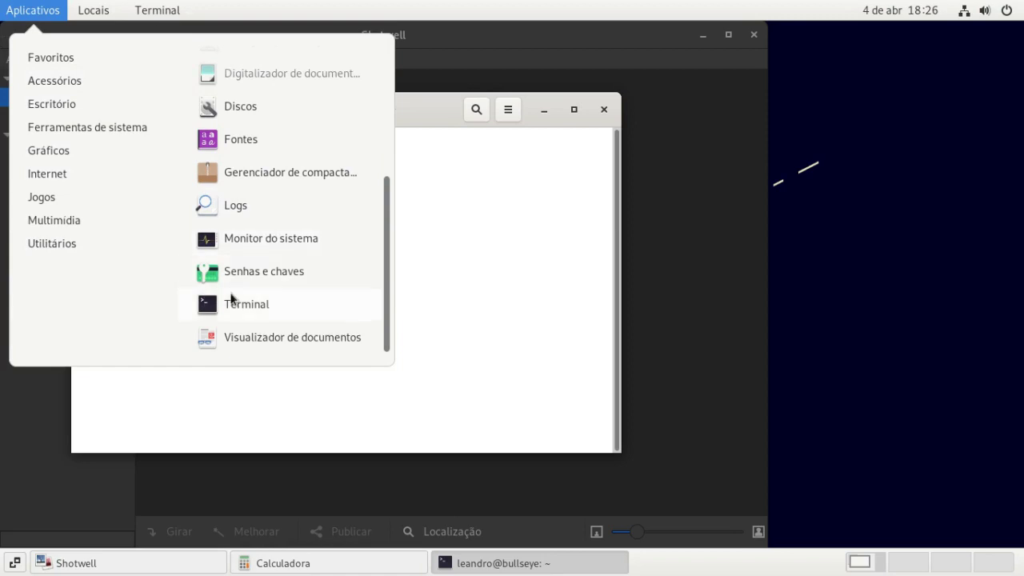
click(237, 206)
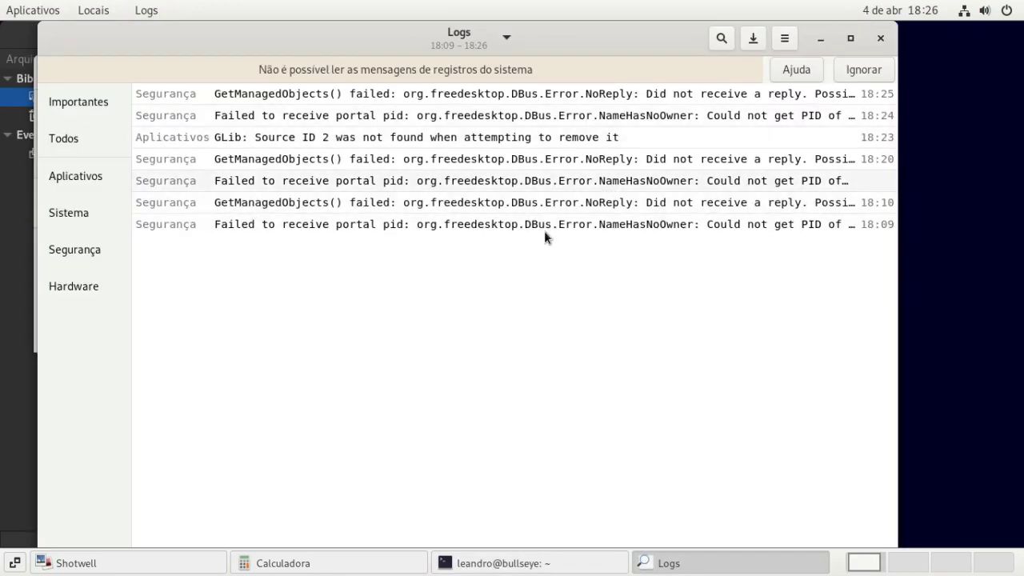
- Alternate between the overview of all open windows and the Logs window, ending in the overview
click(16, 566)
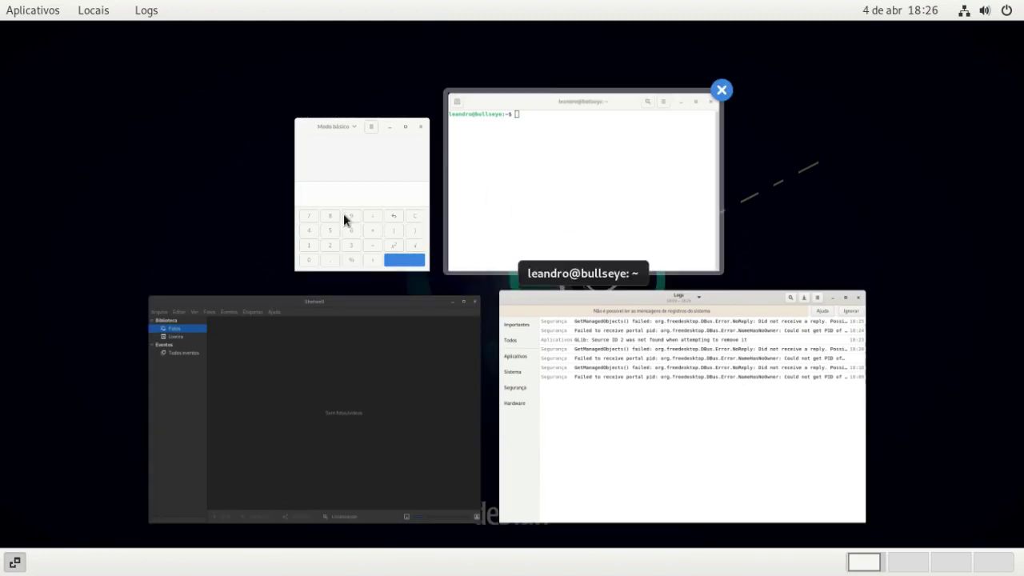
click(715, 327)
key(super)
click(670, 321)
key(super)
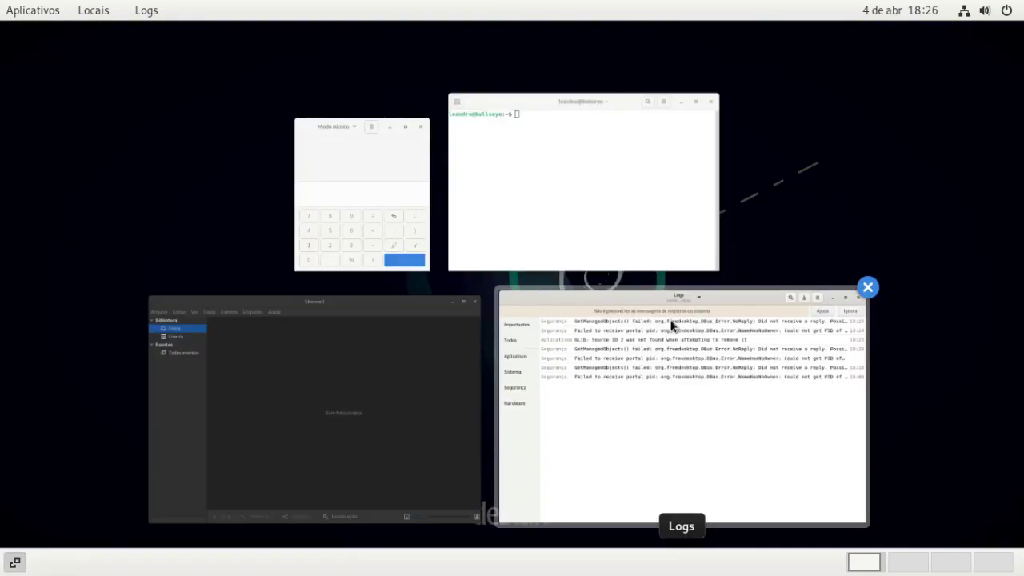
- Move Calculadora, Shotwell and Logs to the second, third and fourth workspaces respectively, and visit the fourth before returning to the first
drag(392, 172, 921, 567)
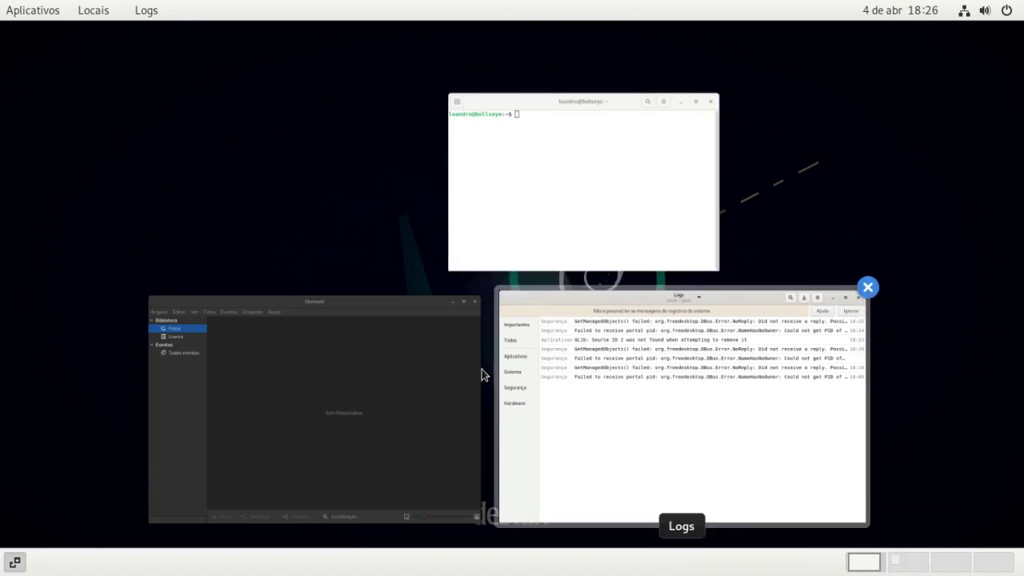
drag(336, 373, 954, 560)
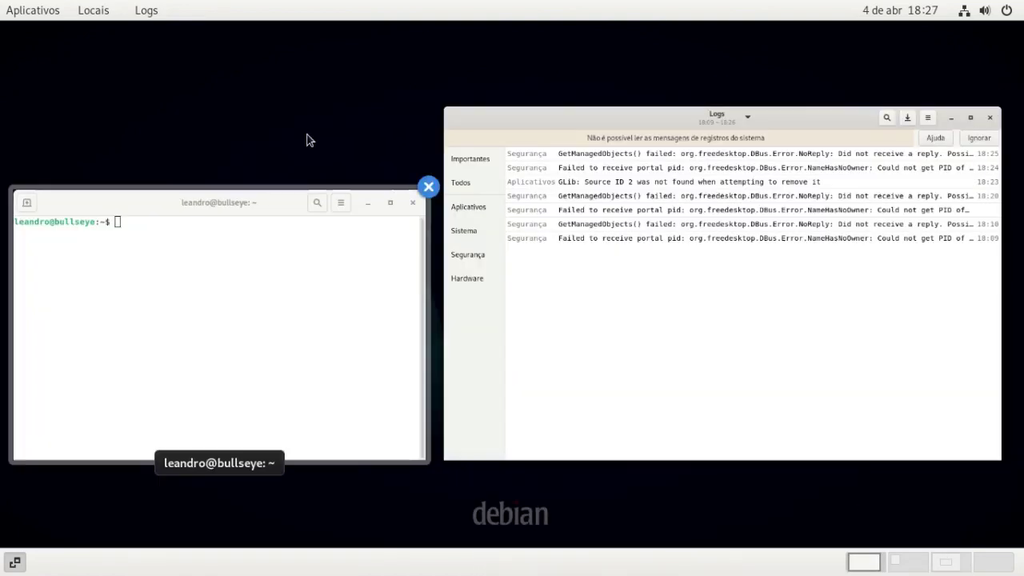
drag(789, 457, 985, 565)
click(1001, 565)
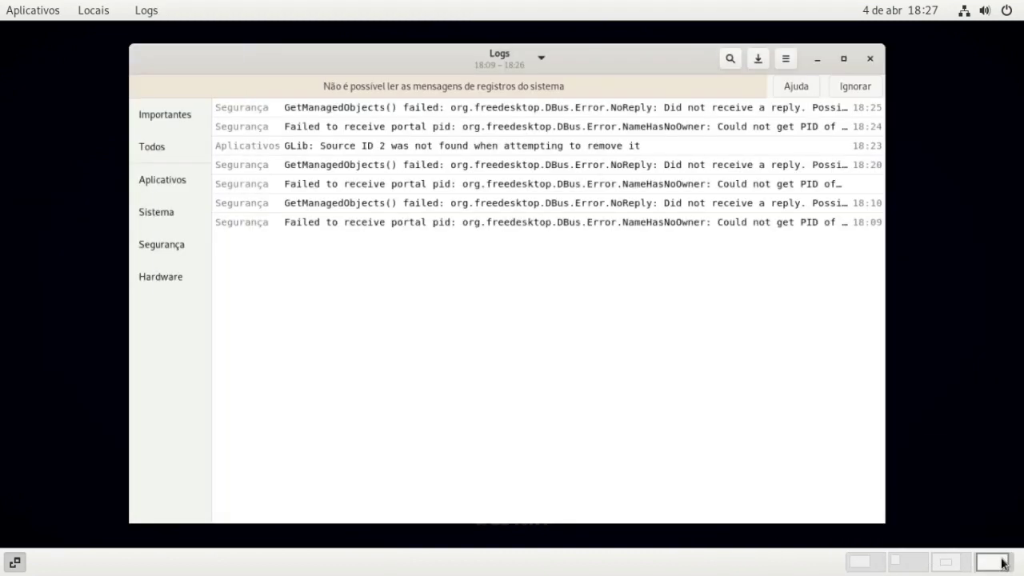
click(859, 561)
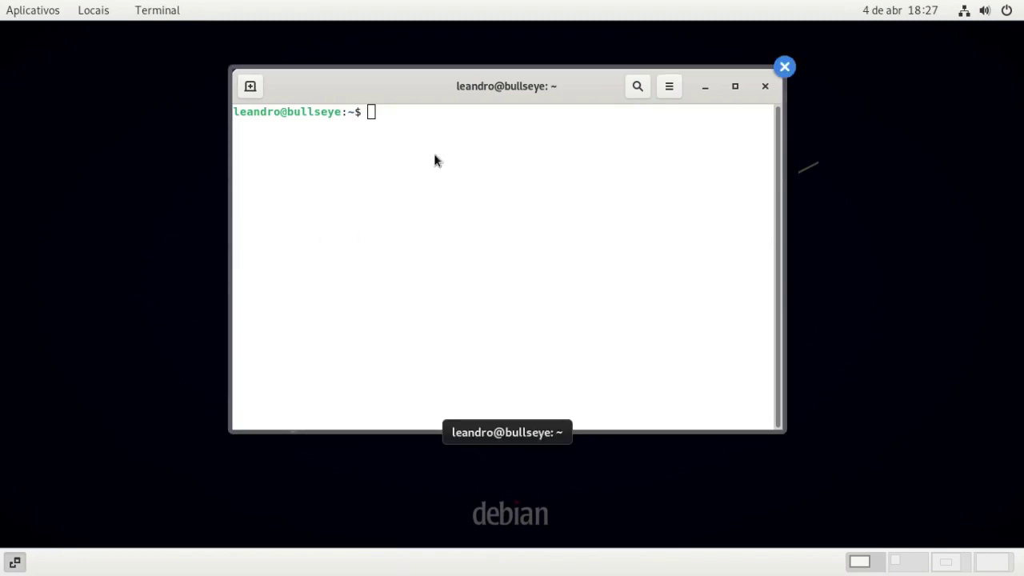
- View the Terminal application's menu on the first workspace, dismiss it, and toggle the window overview
click(82, 18)
mouse_move(161, 12)
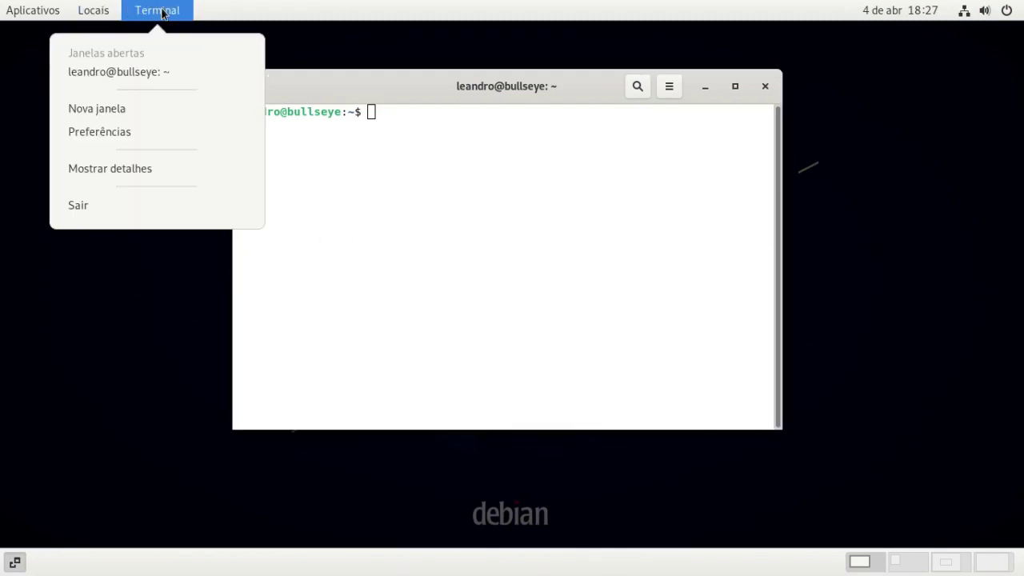
click(931, 182)
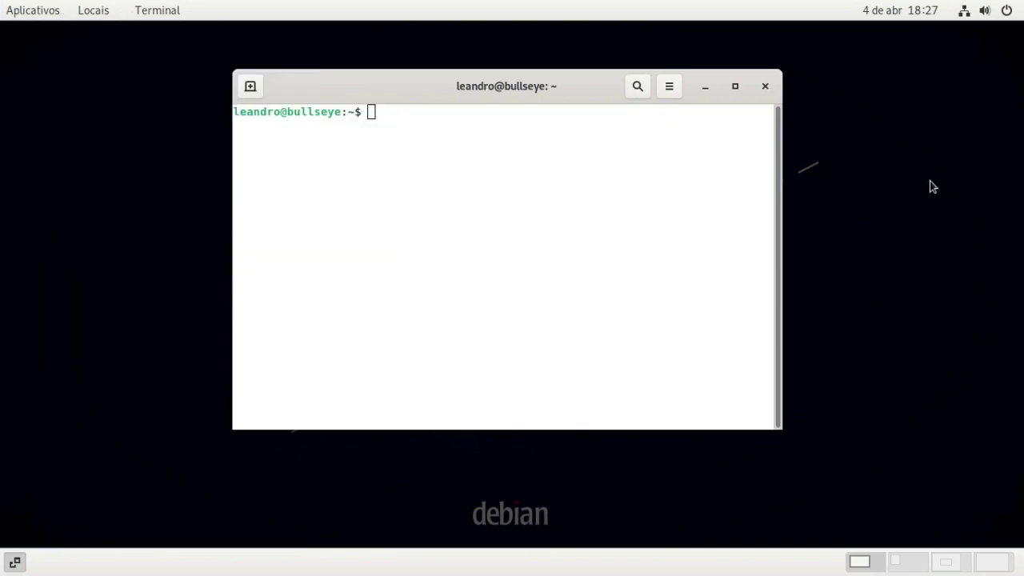
key(super)
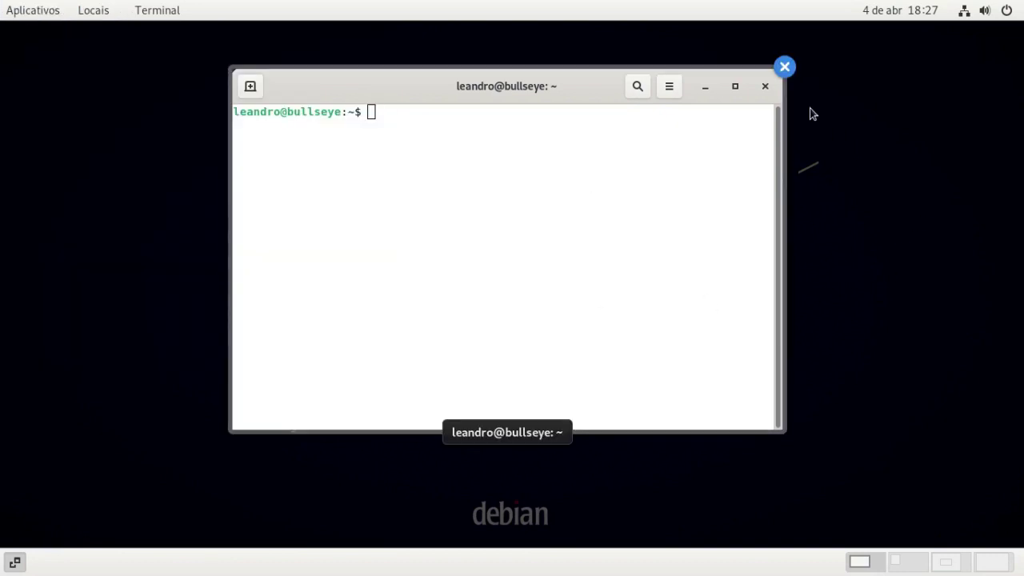
key(Escape)
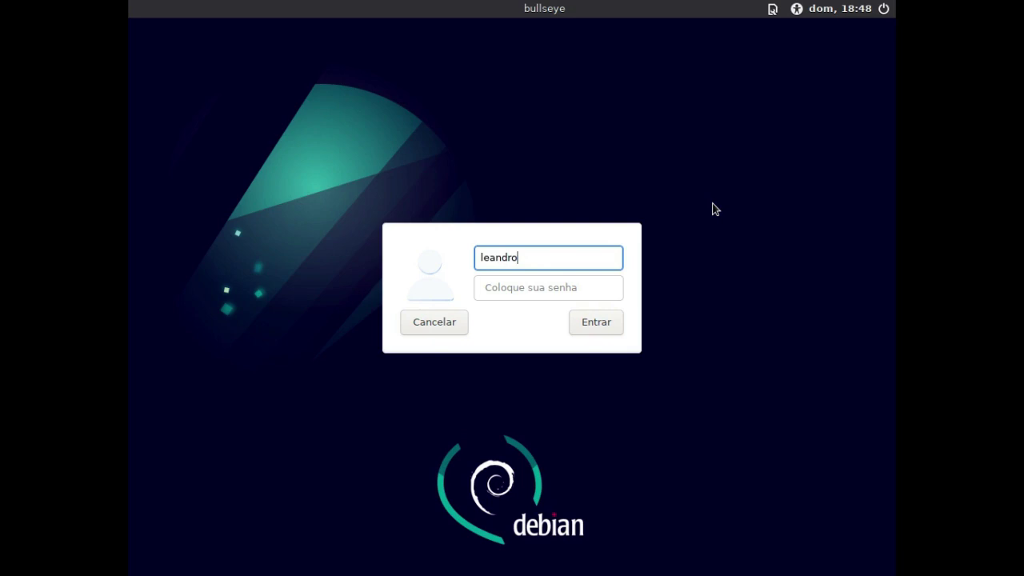
- Enter the account password on the login screen and log in to the Xfce desktop
key(Tab)
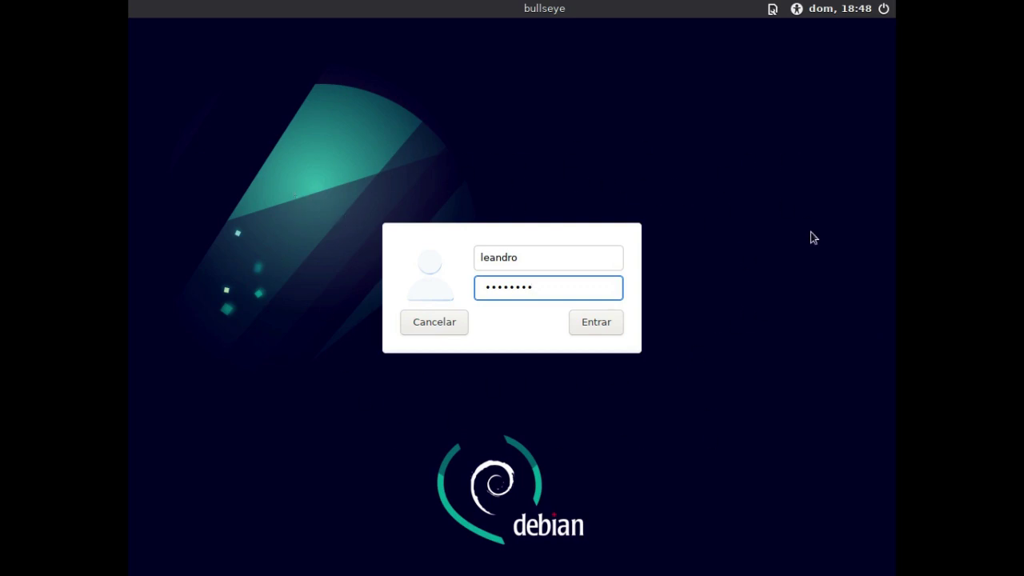
click(599, 324)
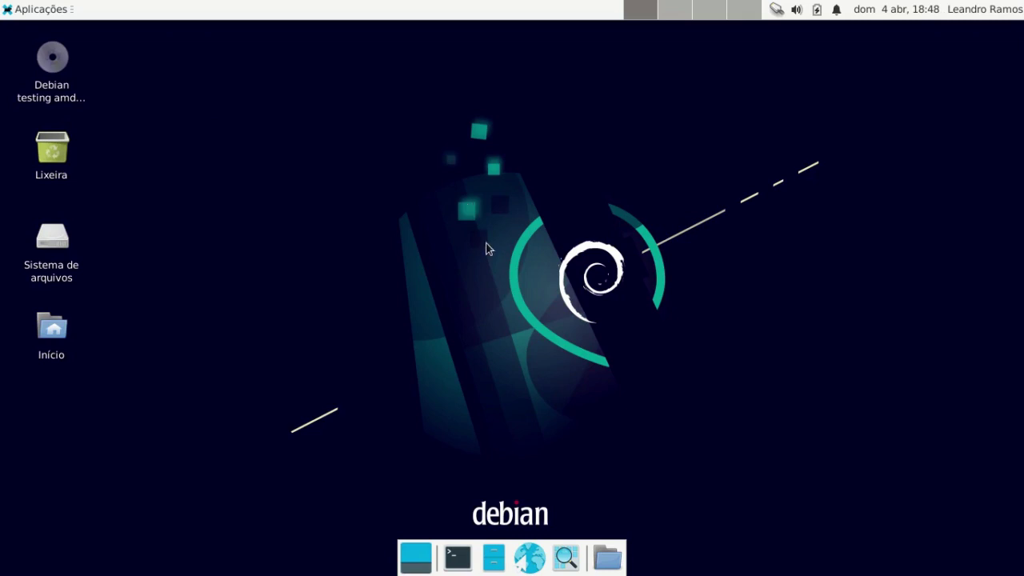
- Browse the Xfce application categories and launch Mousepad from Acessórios
click(45, 9)
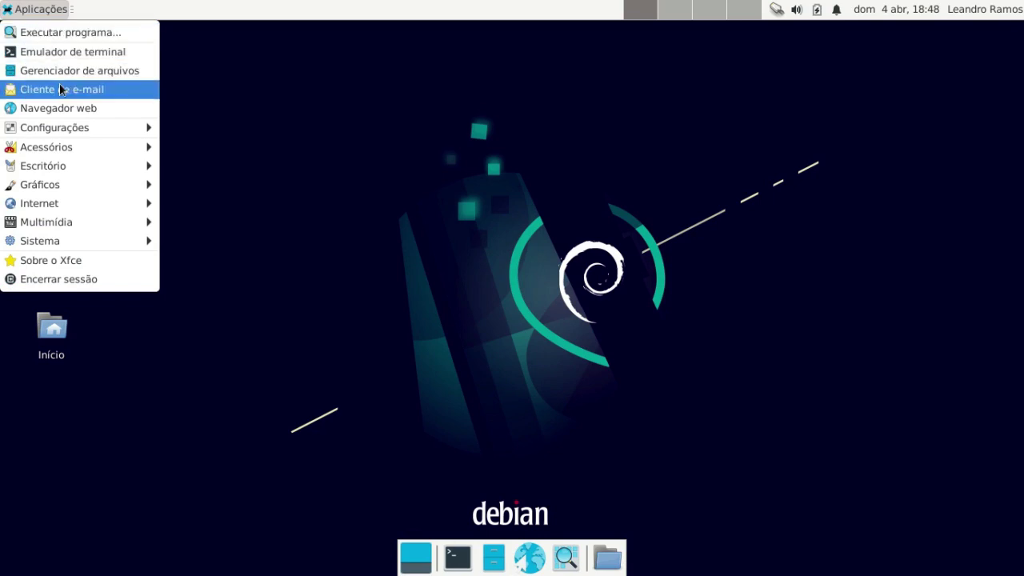
mouse_move(68, 125)
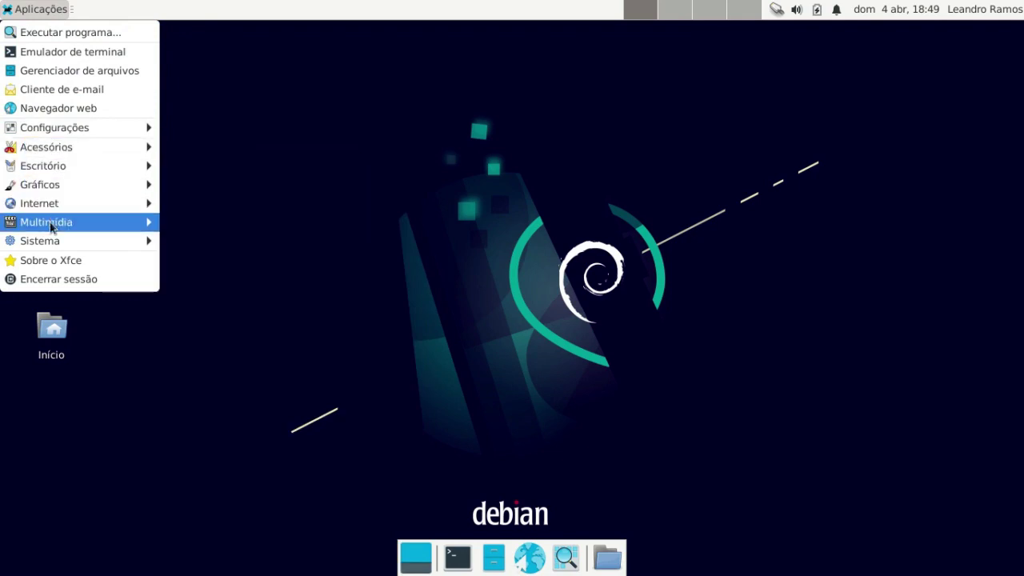
mouse_move(99, 226)
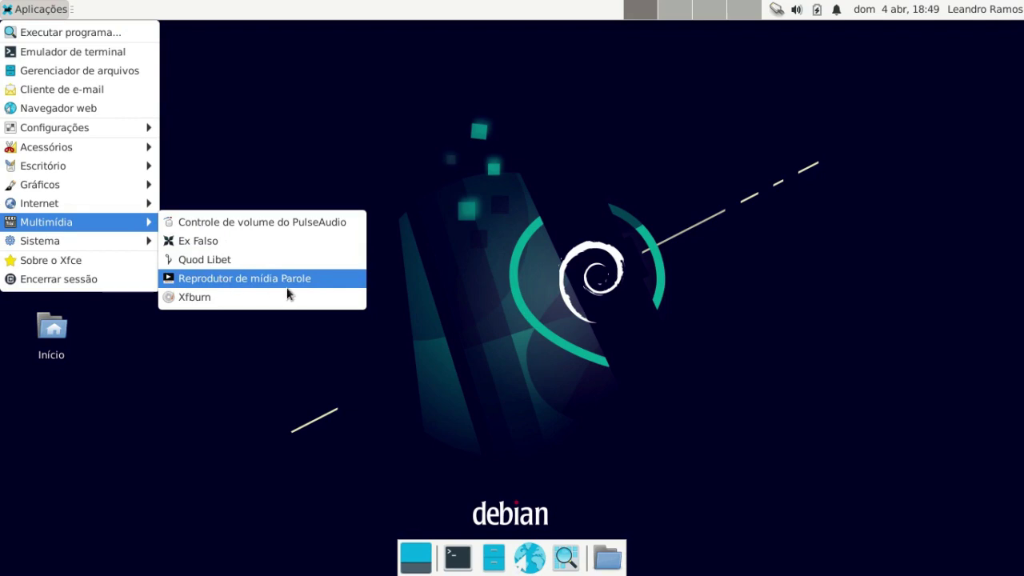
mouse_move(76, 200)
mouse_move(97, 184)
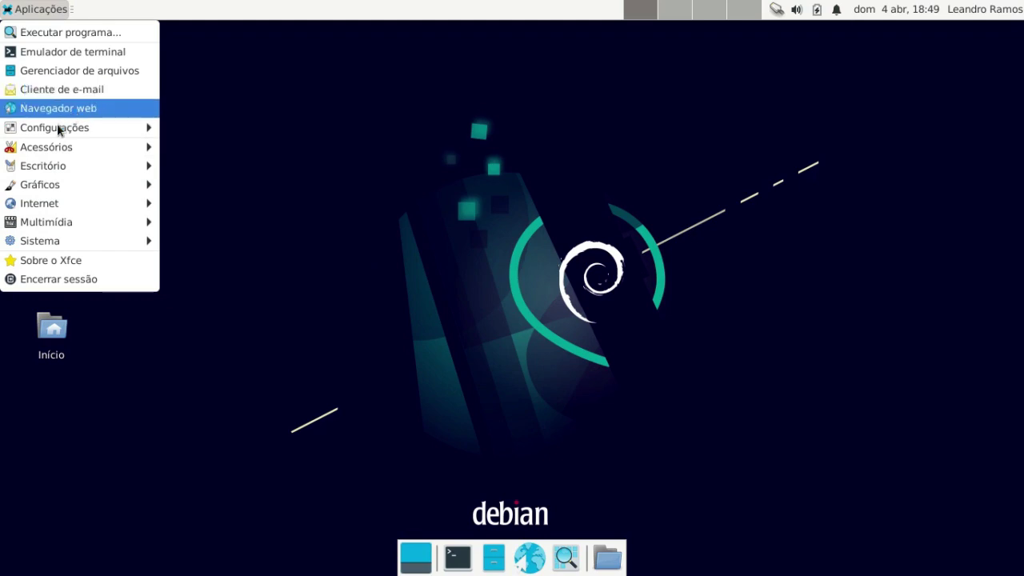
mouse_move(50, 169)
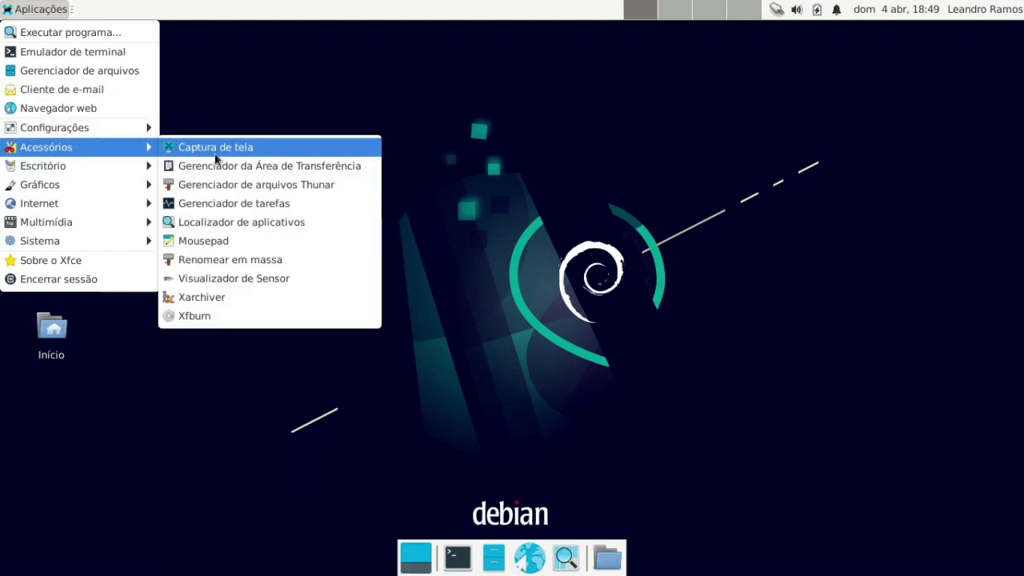
click(212, 244)
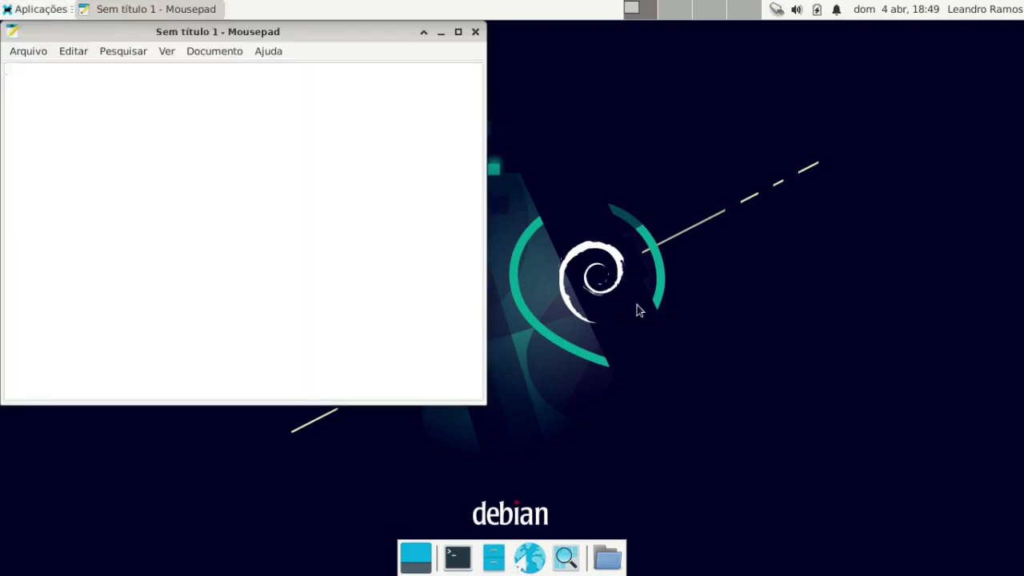
- Close the untitled Mousepad window and switch back and forth through the four workspaces, returning to the first
click(474, 33)
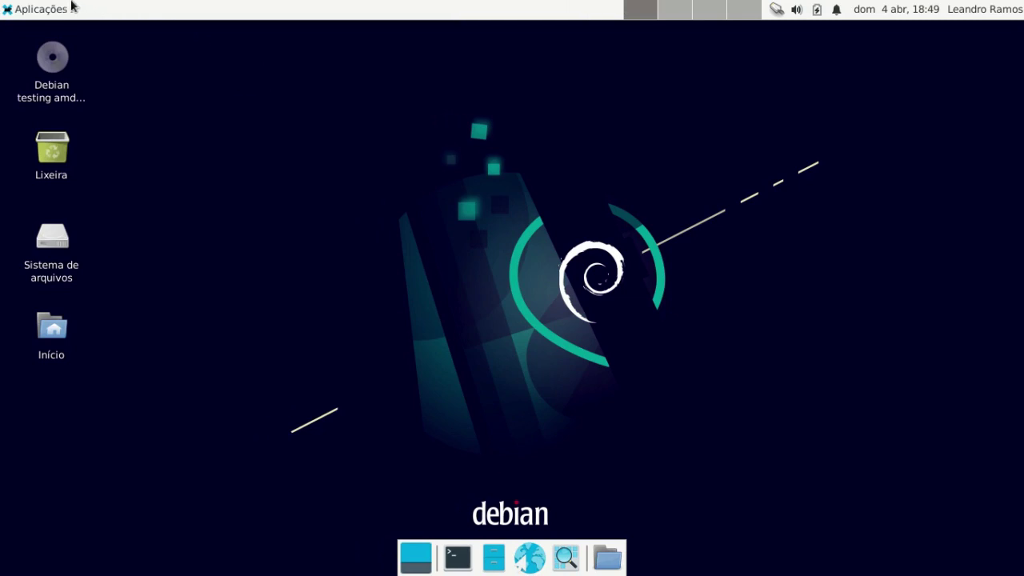
click(677, 12)
click(740, 13)
click(720, 13)
click(672, 12)
click(640, 13)
click(677, 13)
click(709, 13)
click(741, 13)
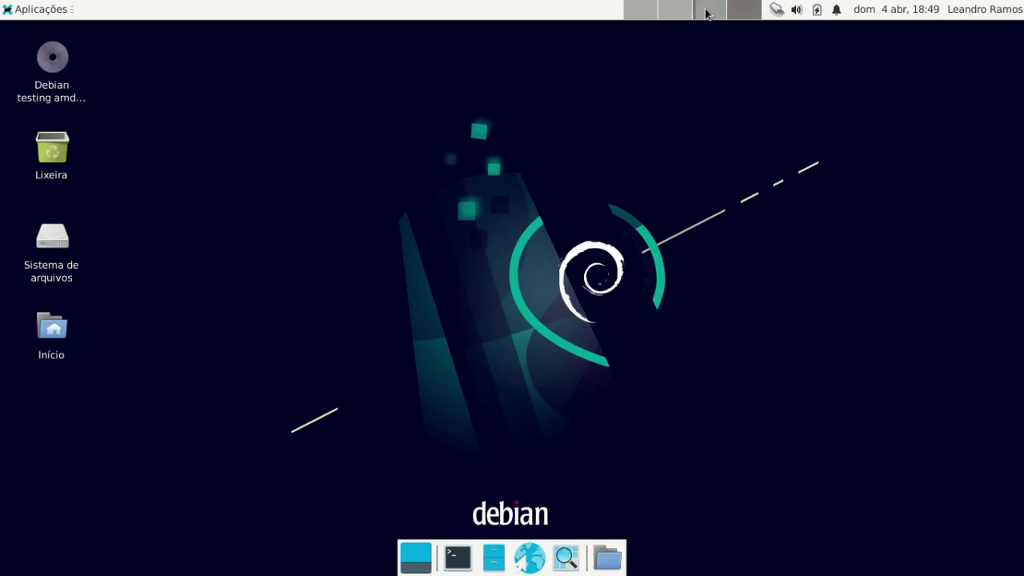
click(671, 13)
click(645, 13)
click(729, 10)
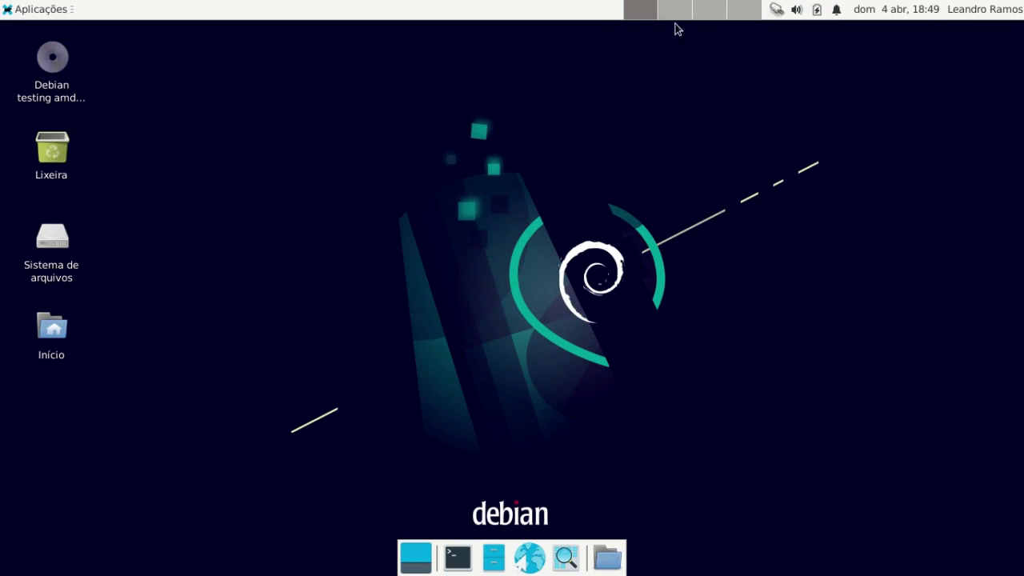
- View the network connection options, the volume controls and the power manager options
click(776, 11)
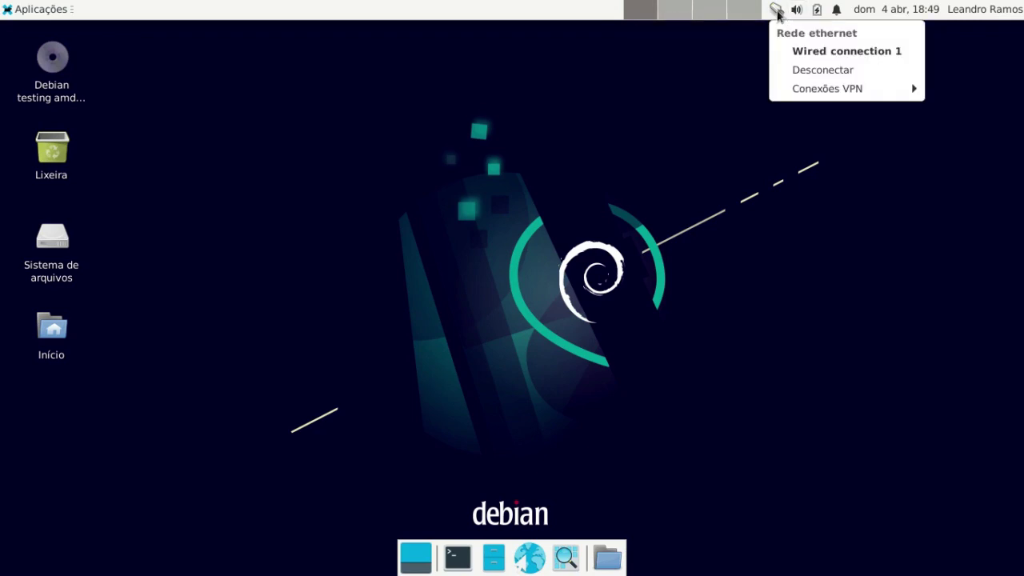
click(795, 10)
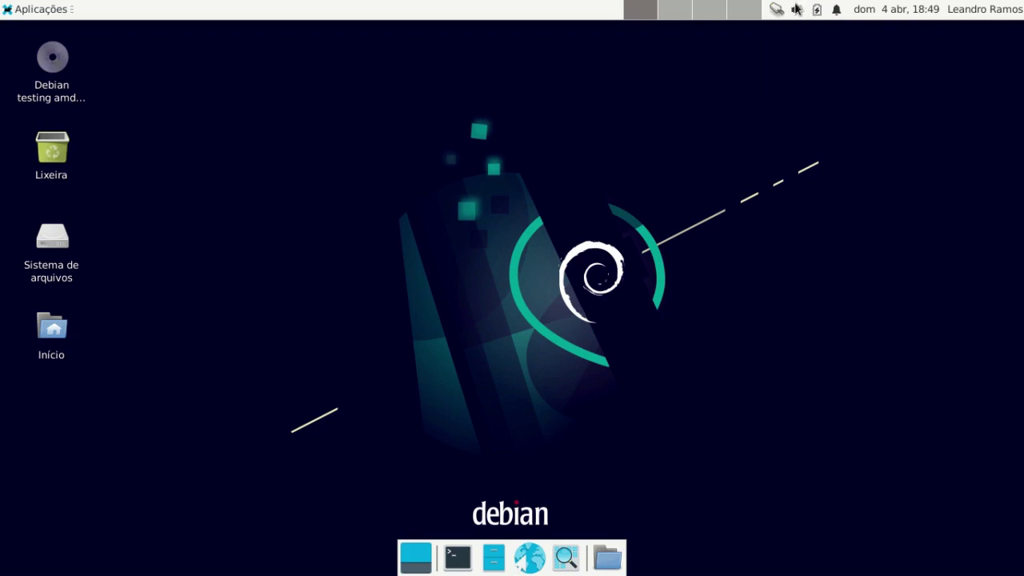
click(796, 9)
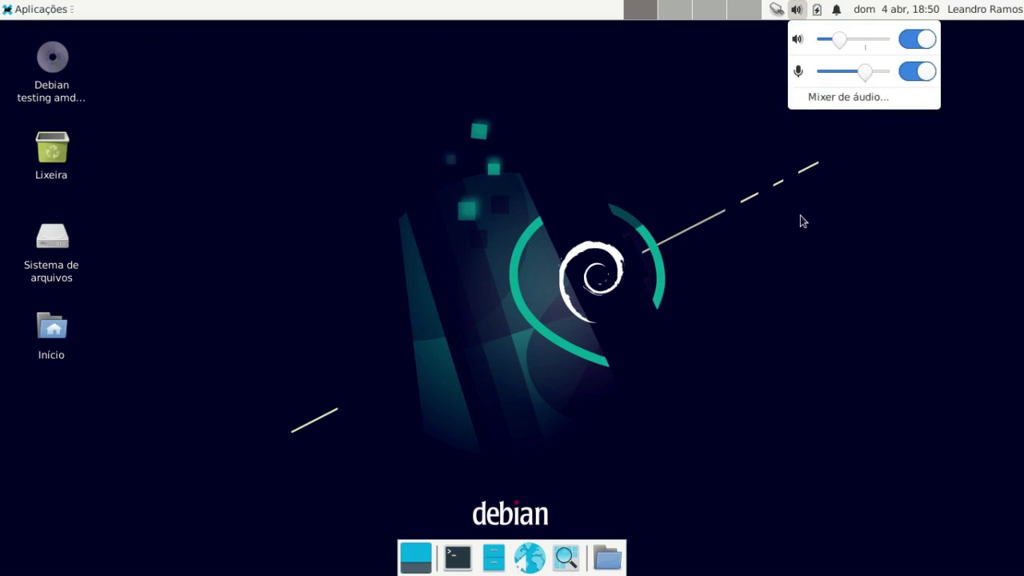
click(760, 218)
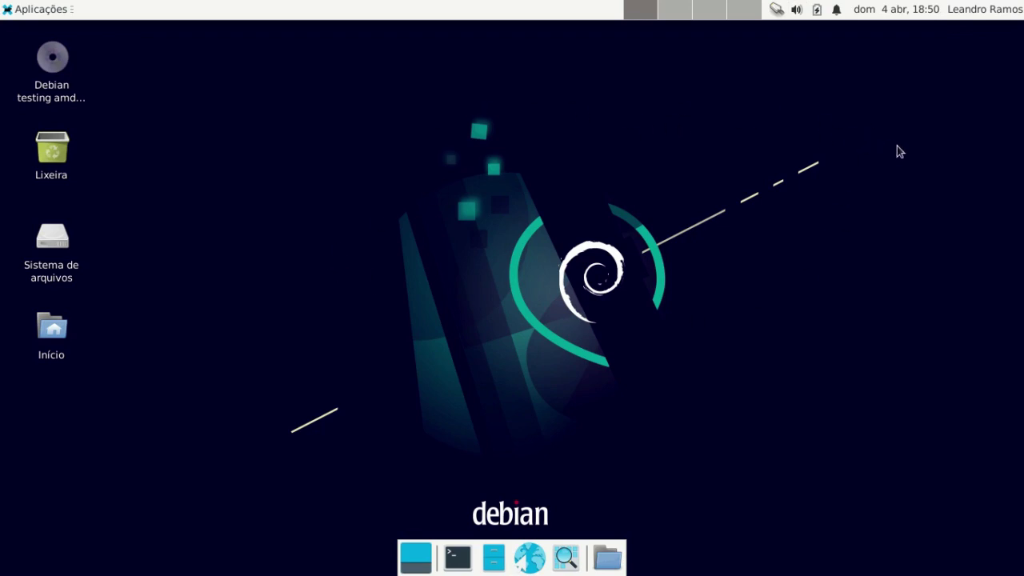
click(796, 9)
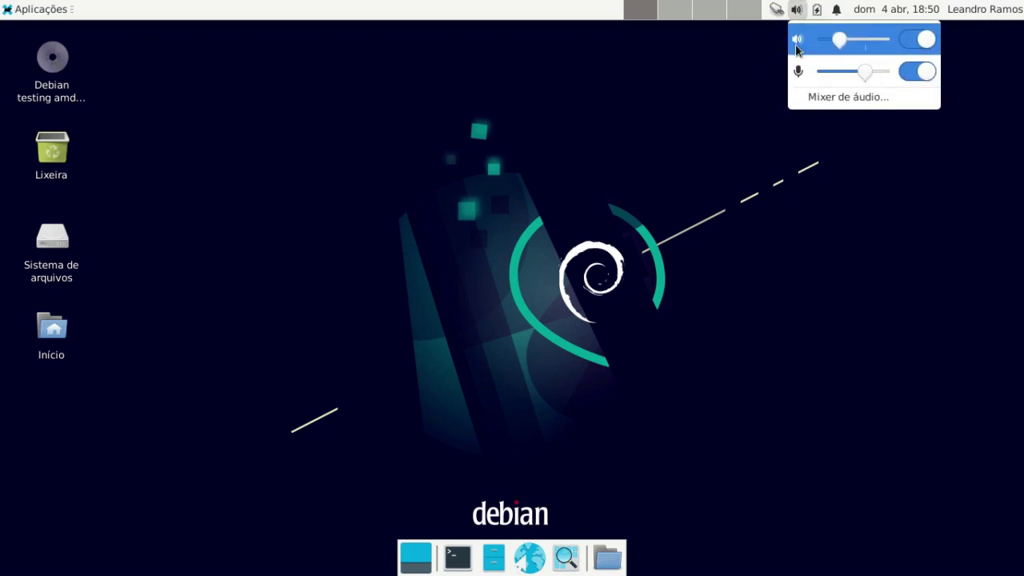
click(816, 11)
click(816, 11)
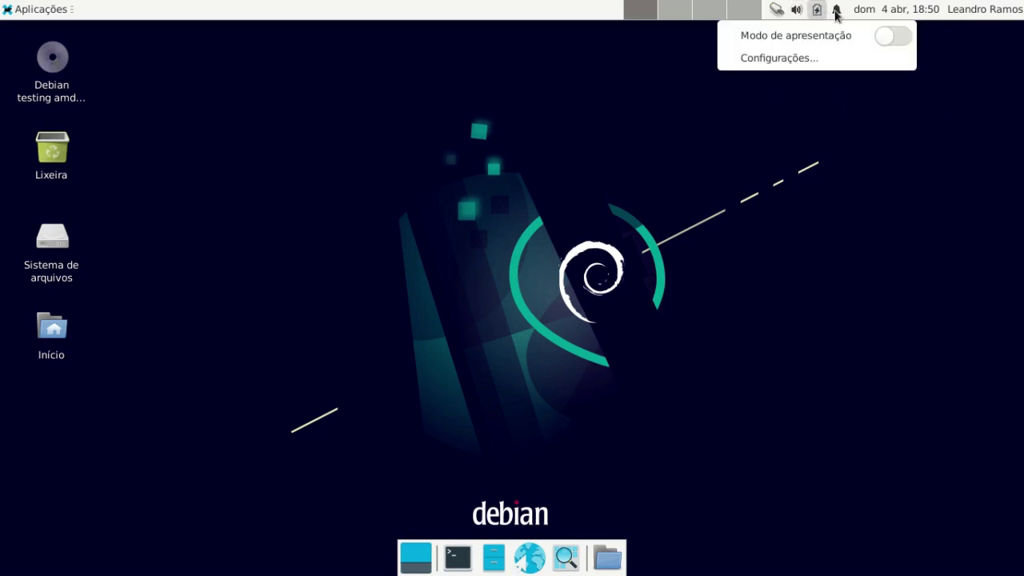
- Turn the notifications' Não incomode mode on and back off
click(840, 13)
click(839, 12)
click(999, 34)
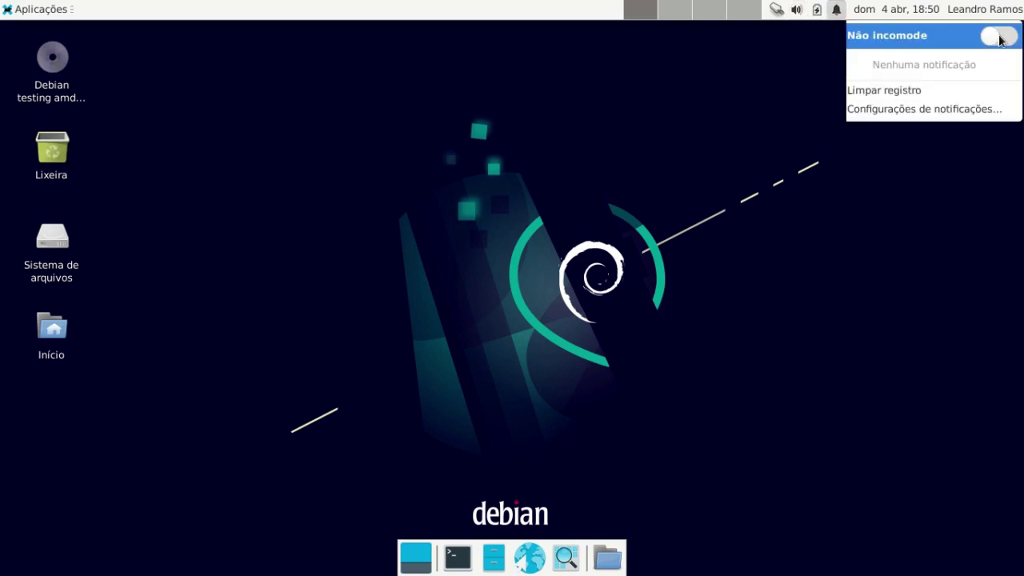
click(838, 11)
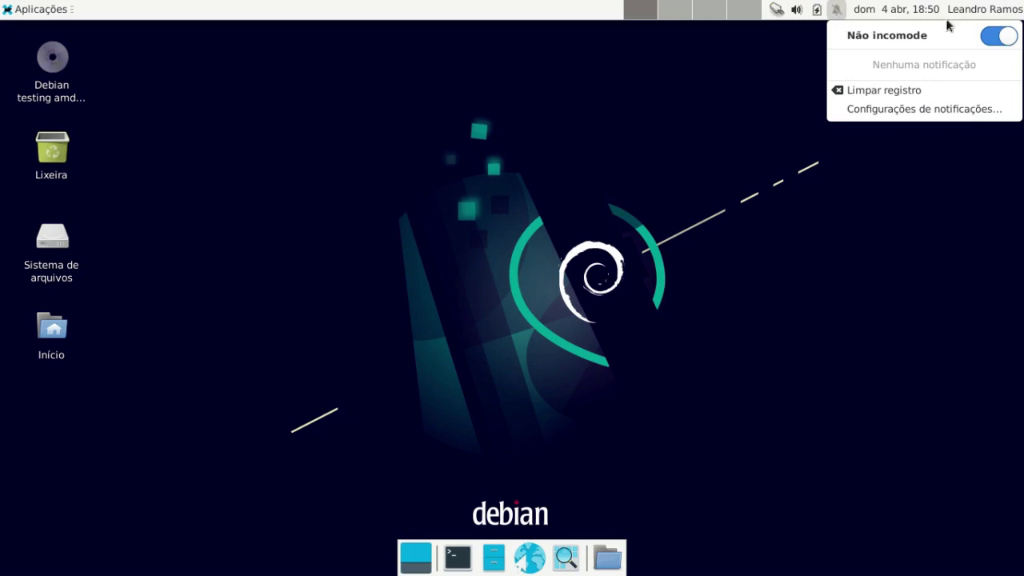
click(999, 35)
- View the clock's calendar and the user session options, and dismiss them
click(934, 8)
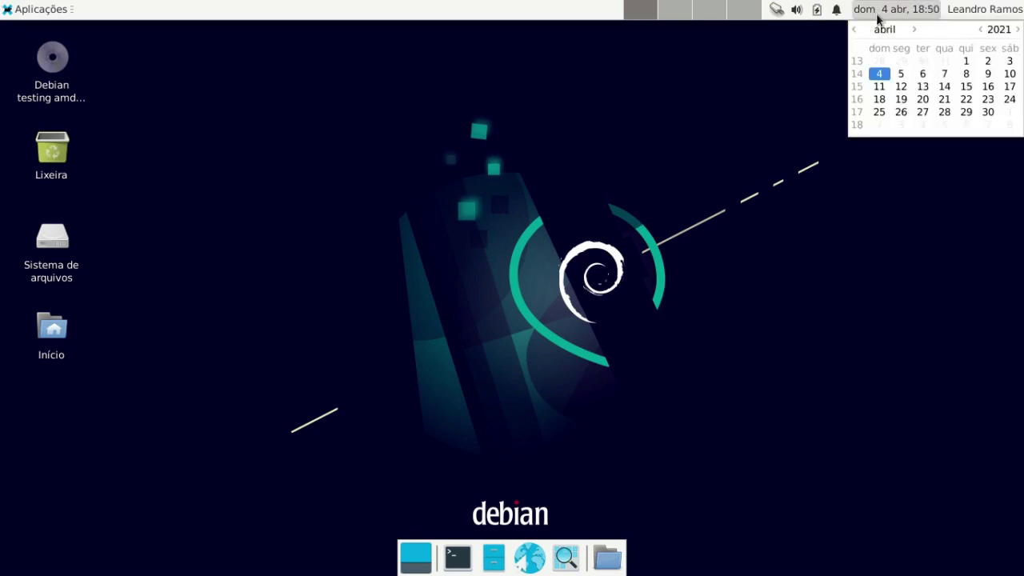
click(971, 12)
click(988, 9)
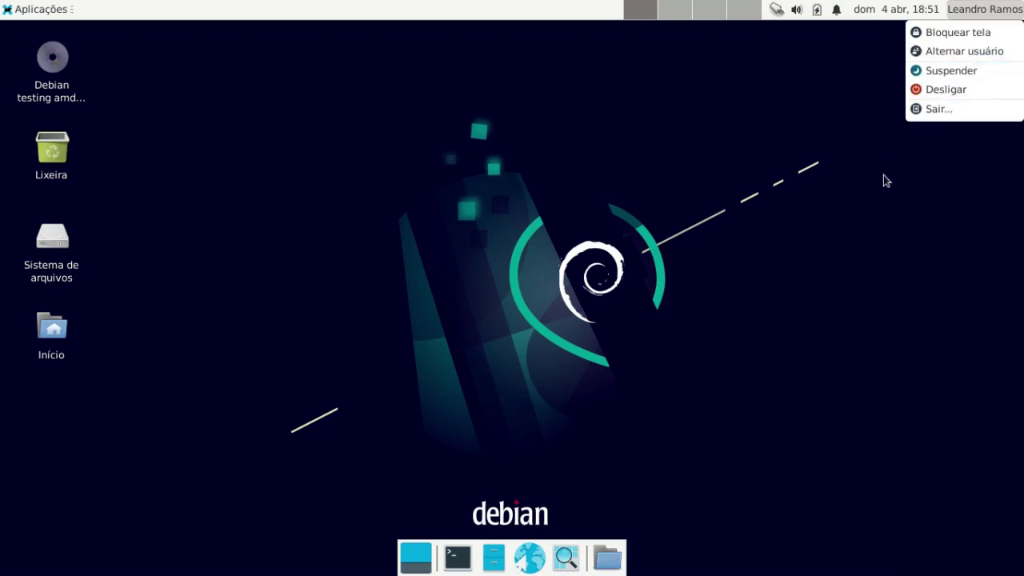
click(884, 254)
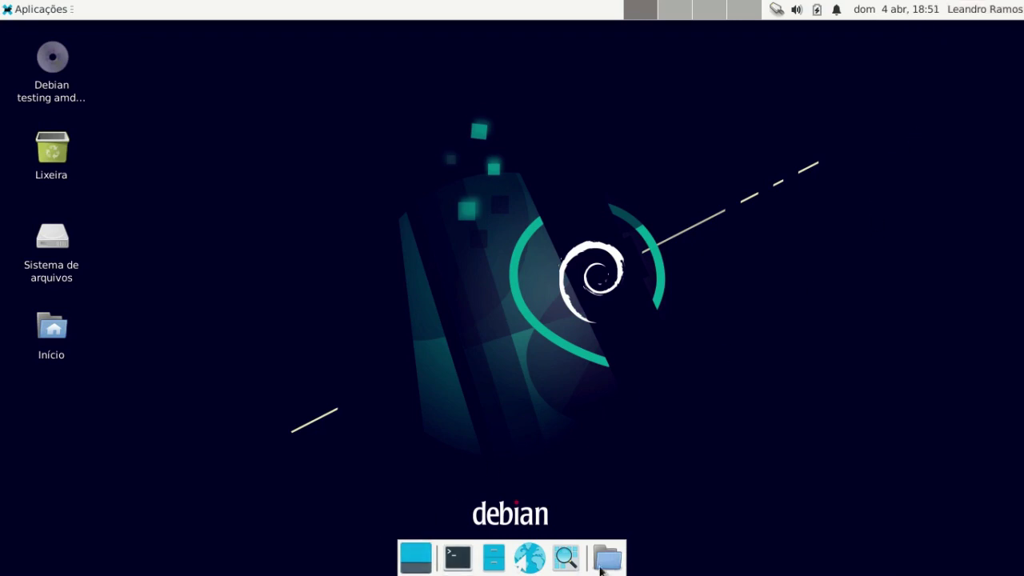
- Open the home folder from the desktop and a terminal, and reposition both windows so they partly overlap
double_click(68, 314)
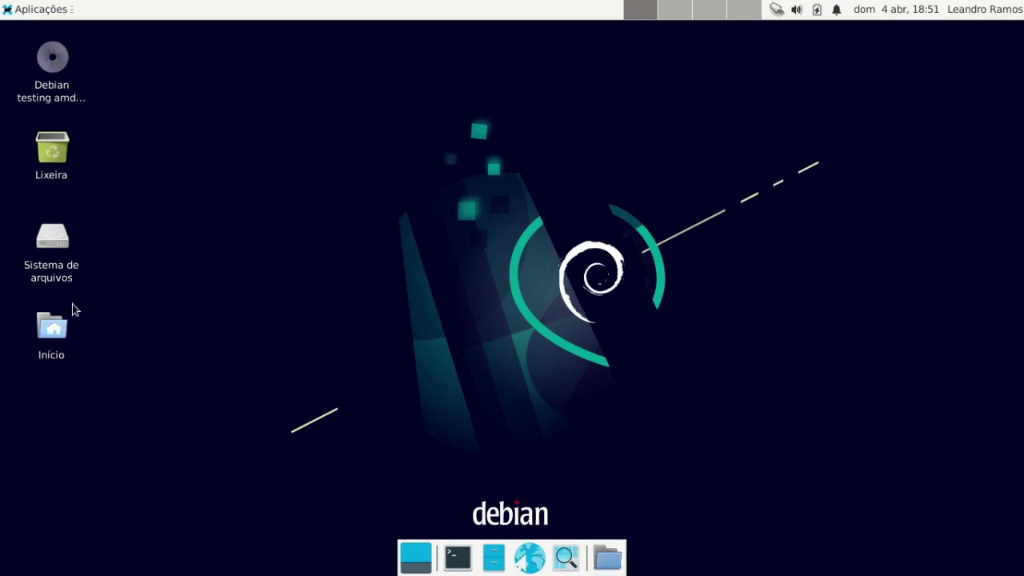
drag(192, 31, 433, 55)
click(458, 558)
drag(583, 235, 601, 128)
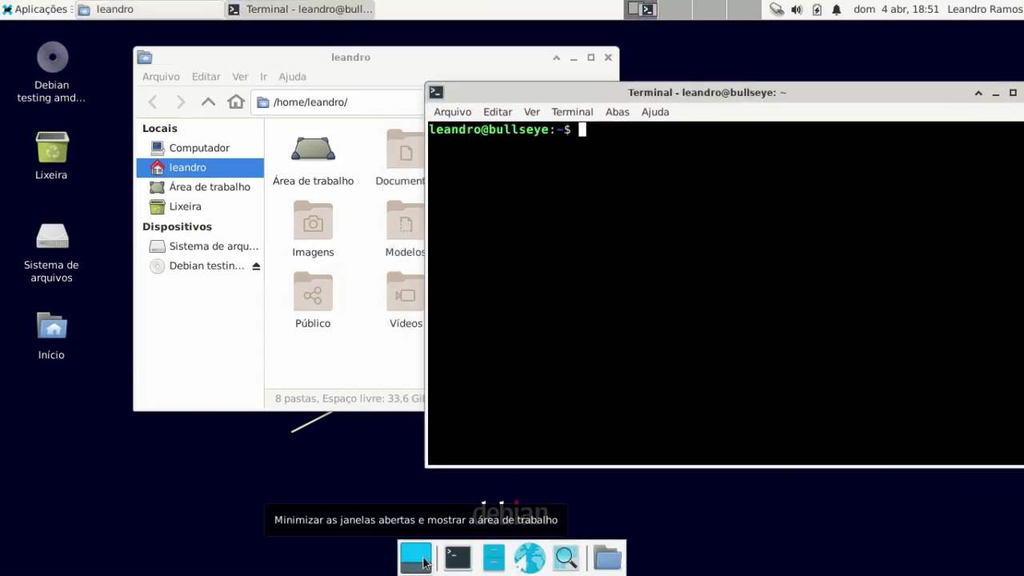
- Minimize all open windows to show the desktop and restore them, twice
click(425, 563)
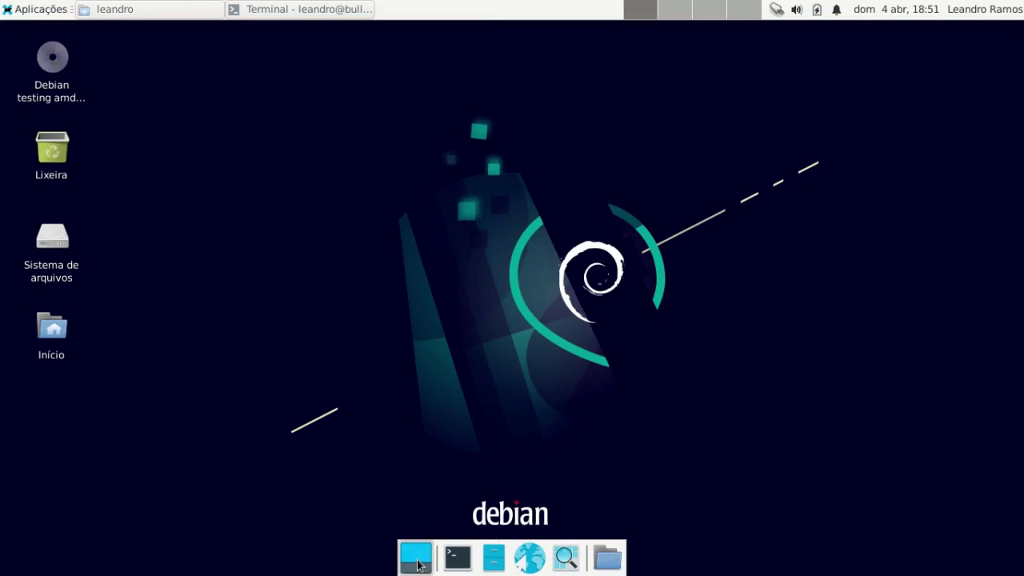
click(418, 564)
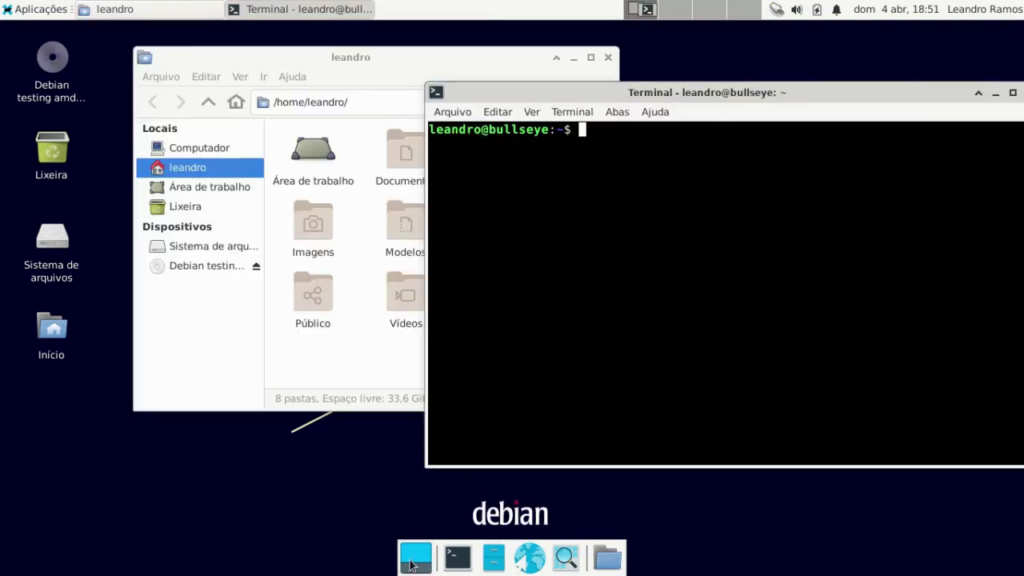
click(414, 564)
click(414, 564)
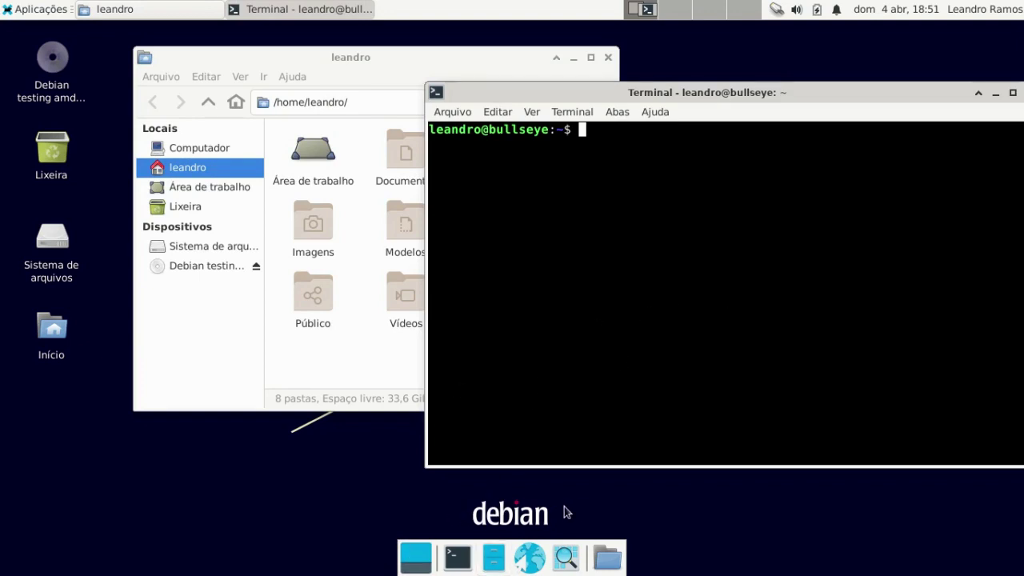
- Open a second file manager window, move it up over the first one, and launch Localizador de aplicativos
click(493, 560)
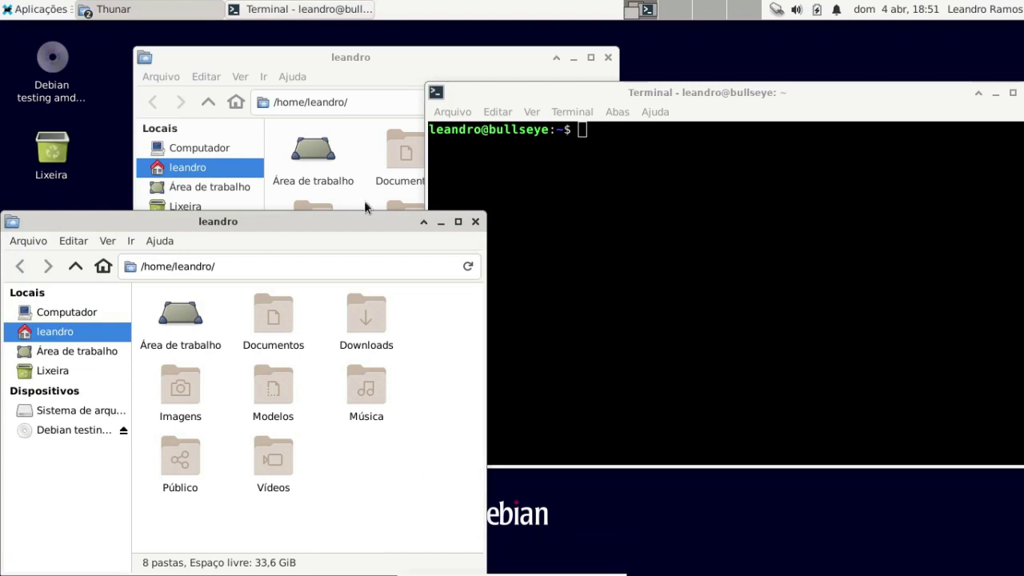
drag(321, 224, 346, 110)
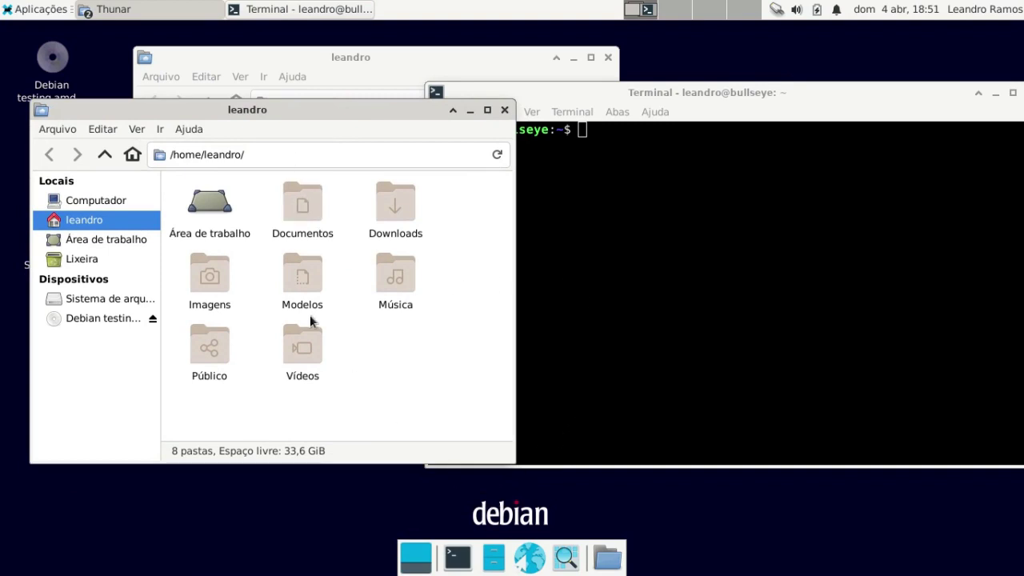
click(565, 558)
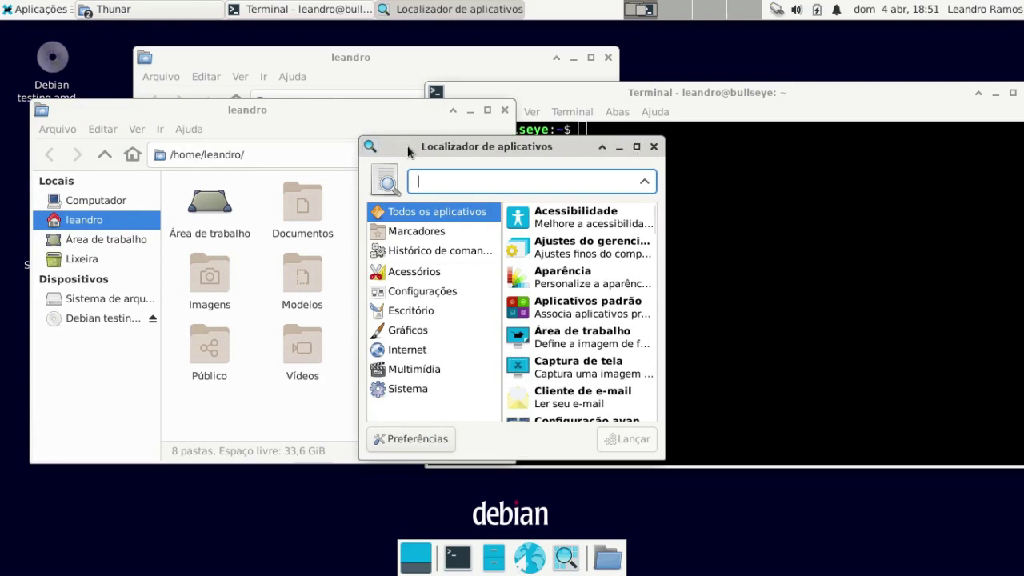
- Open a terminal in the Documentos folder, reposition its window and close it
click(607, 560)
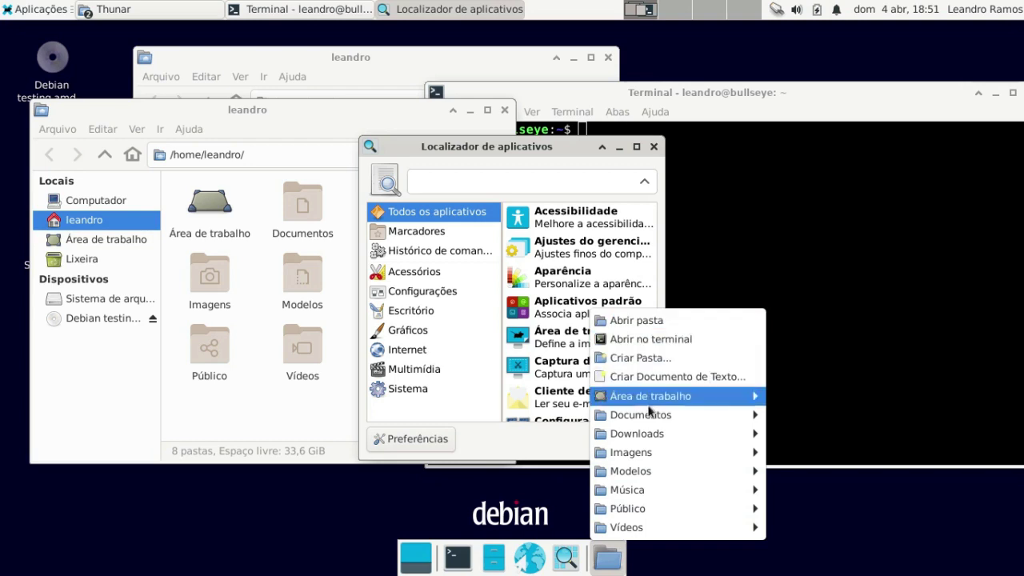
mouse_move(648, 421)
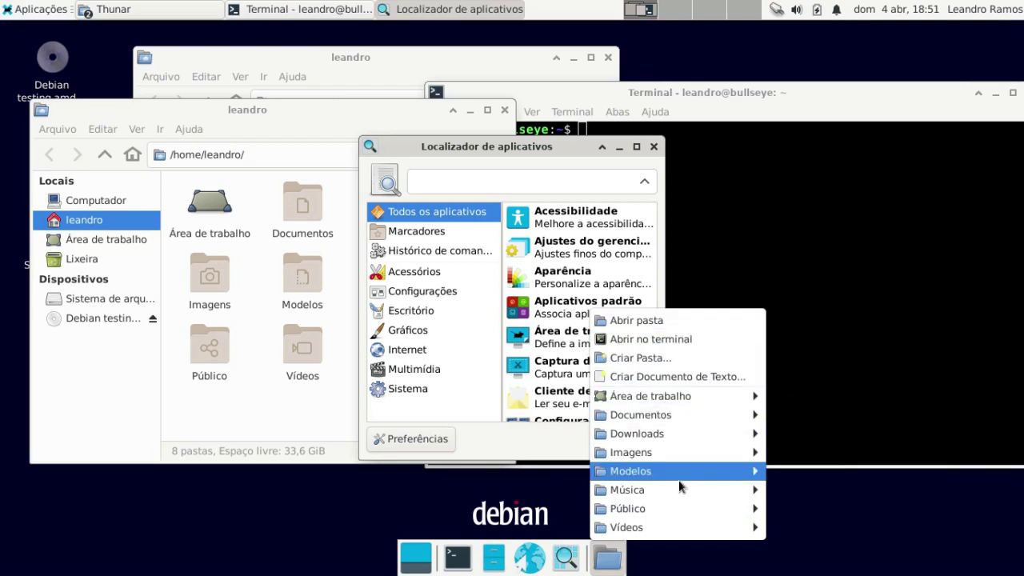
mouse_move(703, 412)
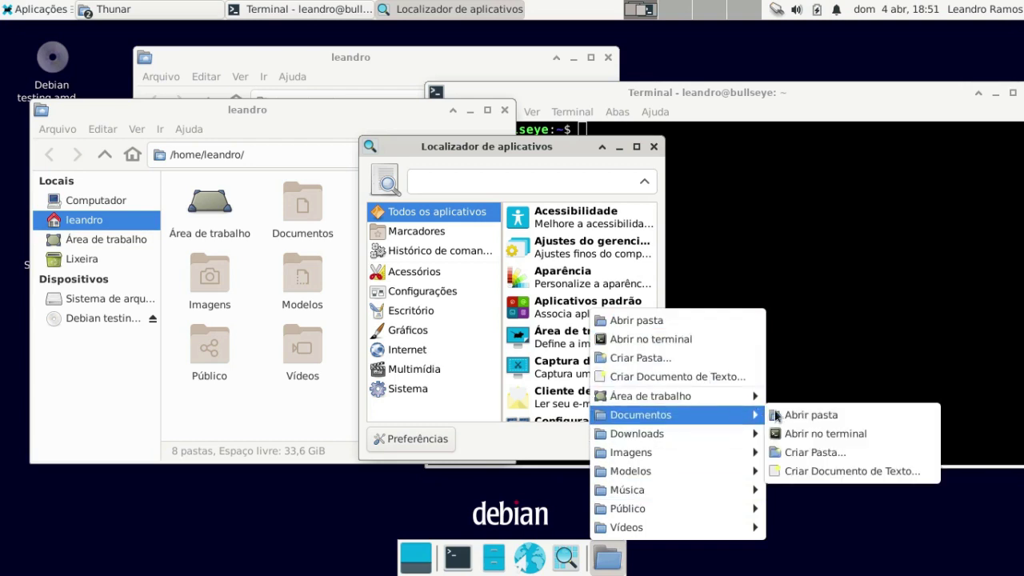
click(820, 433)
drag(711, 196, 627, 120)
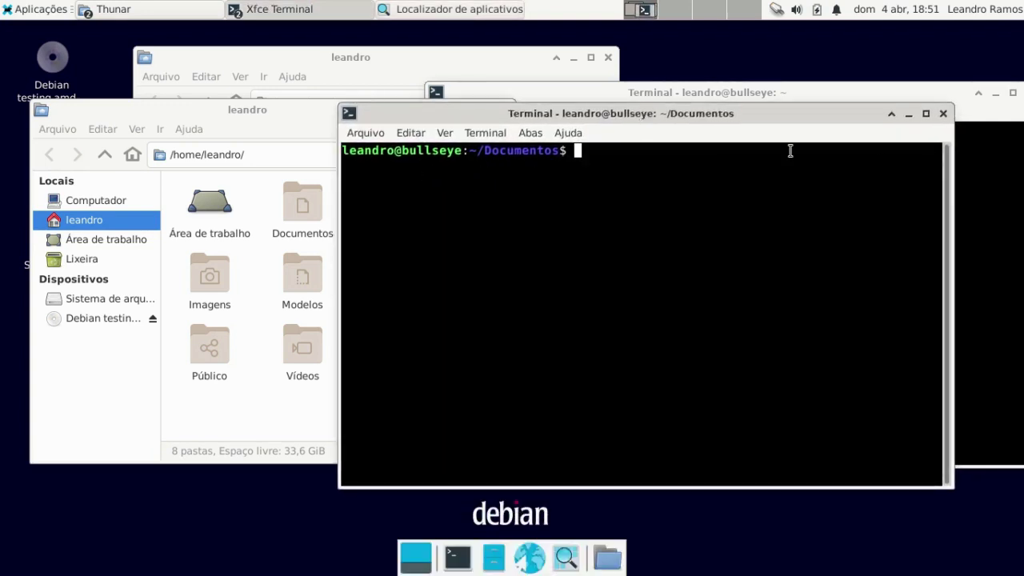
click(942, 114)
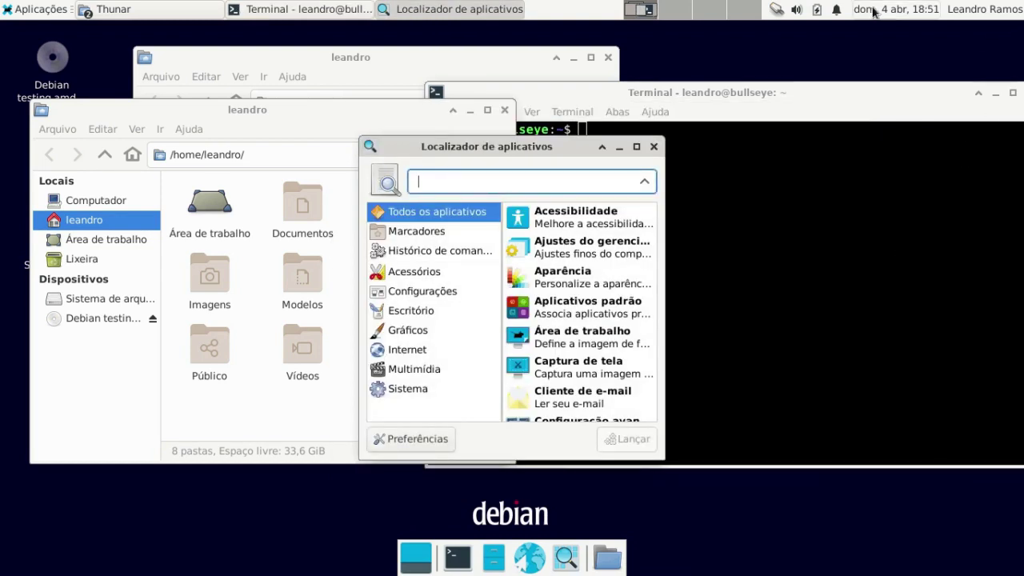
mouse_move(873, 13)
- View the applications list, dismiss it, and close Localizador de aplicativos
click(33, 8)
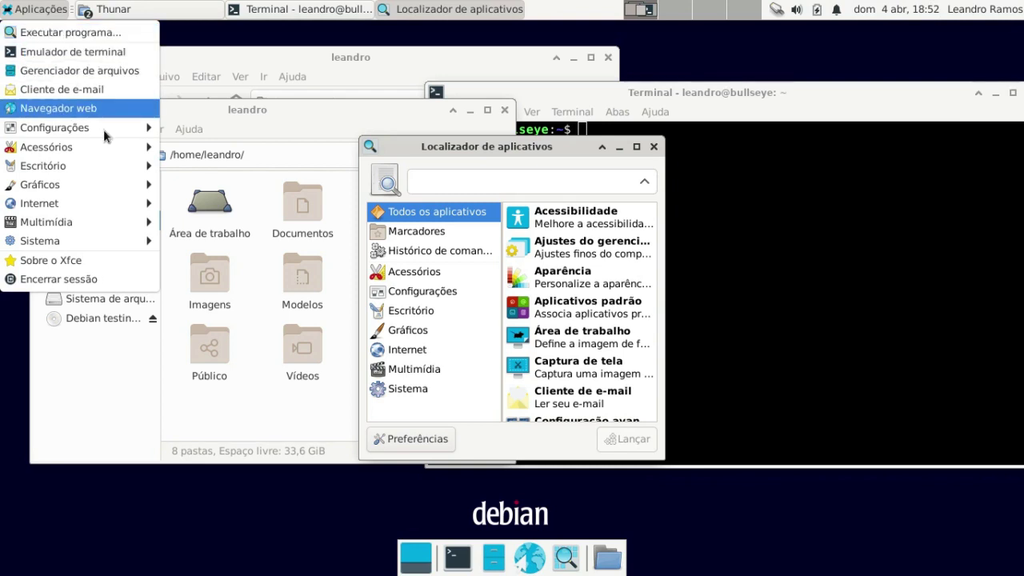
click(254, 518)
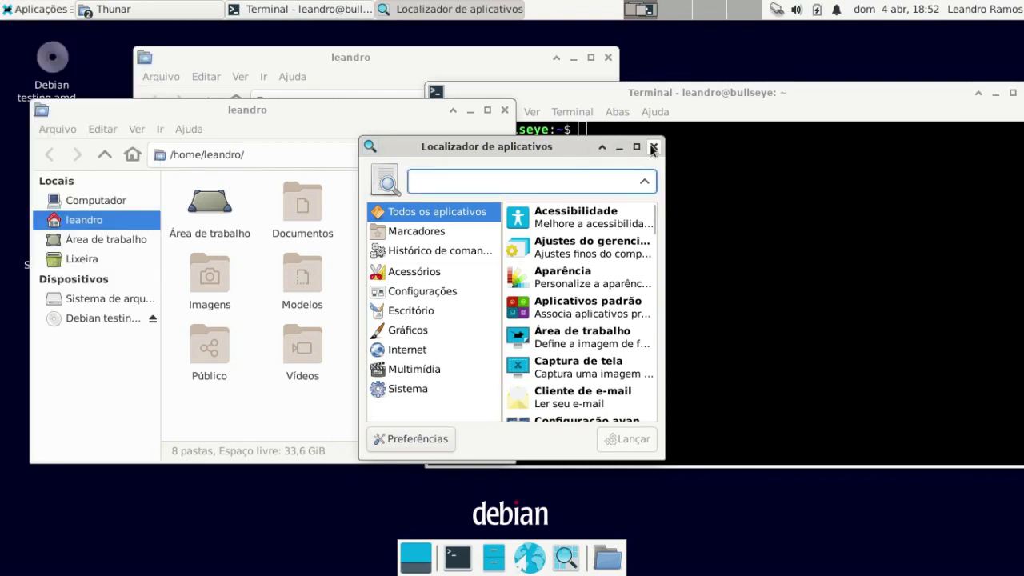
click(654, 146)
- Launch LibreOffice Draw from the Gráficos category
click(23, 9)
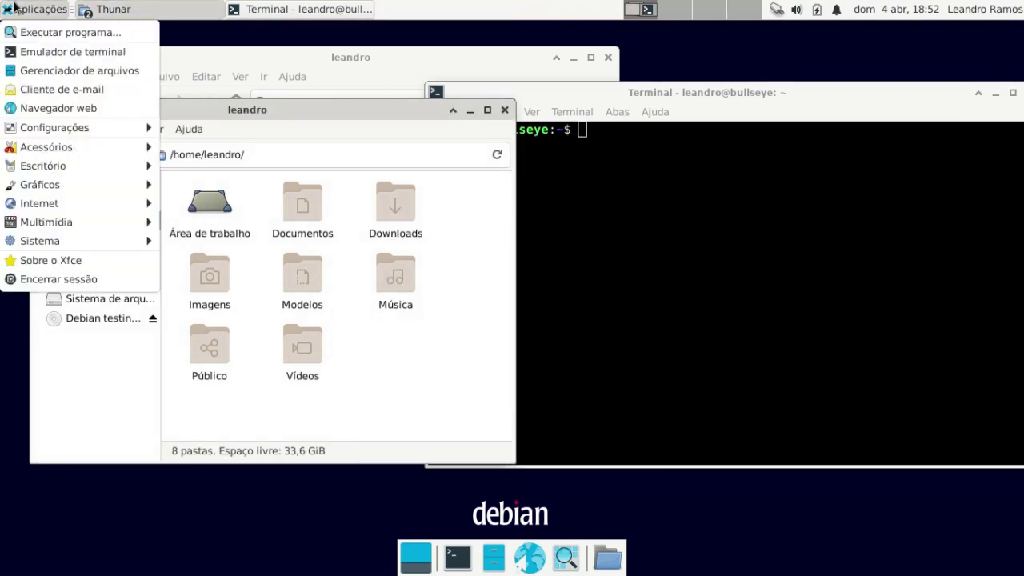
mouse_move(64, 188)
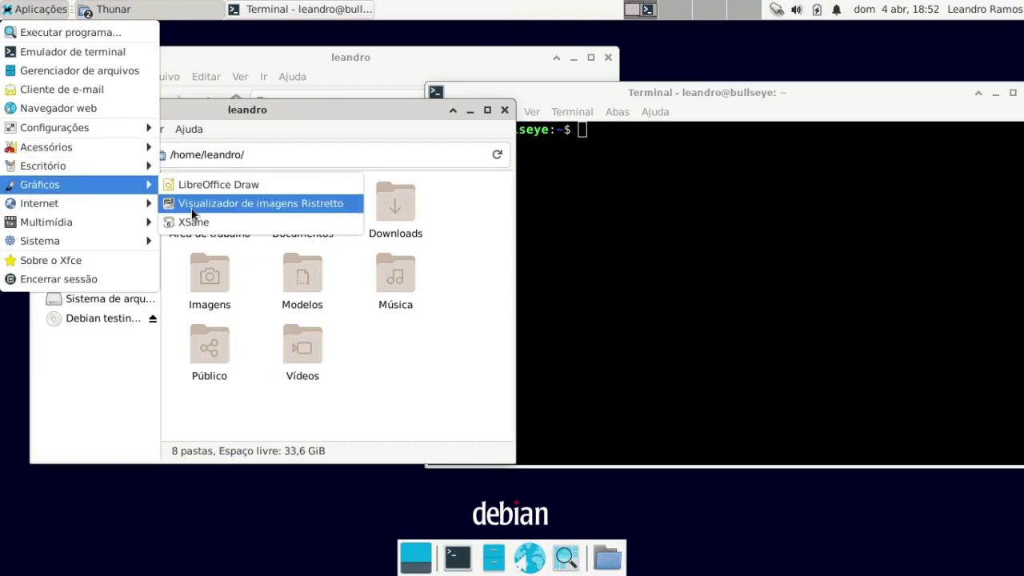
click(200, 189)
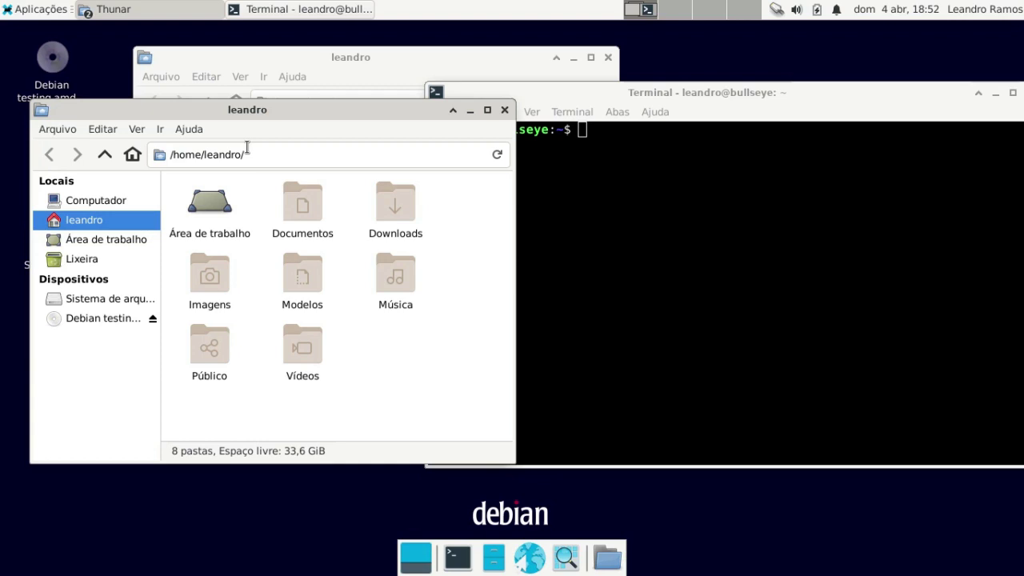
- Reopen Localizador de aplicativos, bring it in front of LibreOffice Draw, and move it over the Pages pane and drawing area
key(alt+F3)
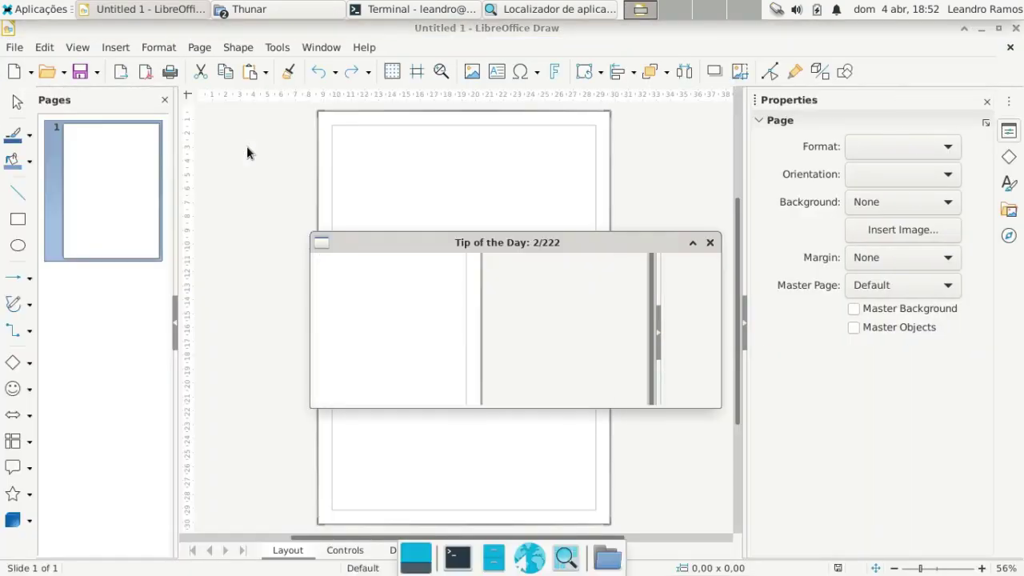
key(alt+Tab)
key(alt+Tab)
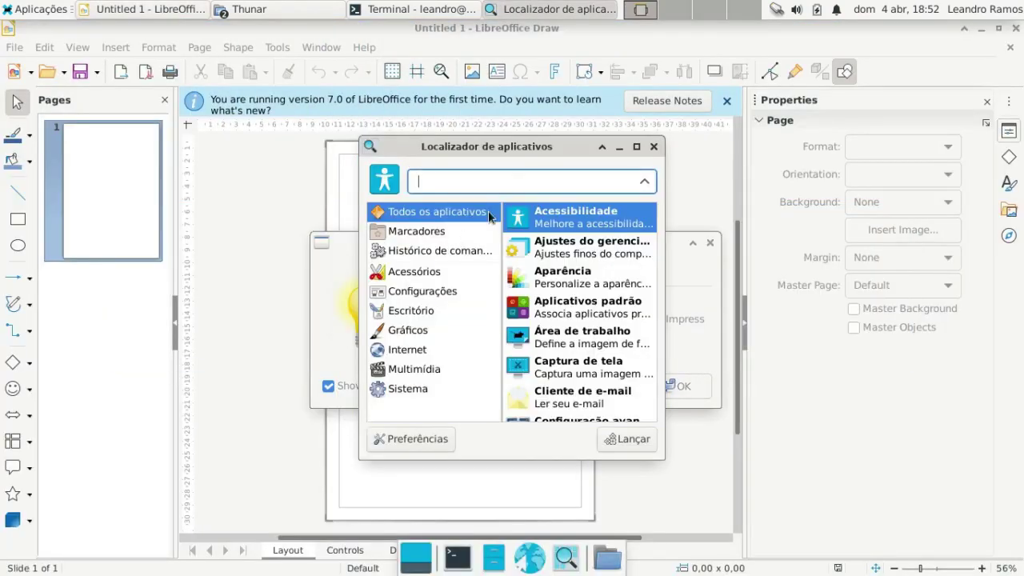
drag(521, 145, 347, 52)
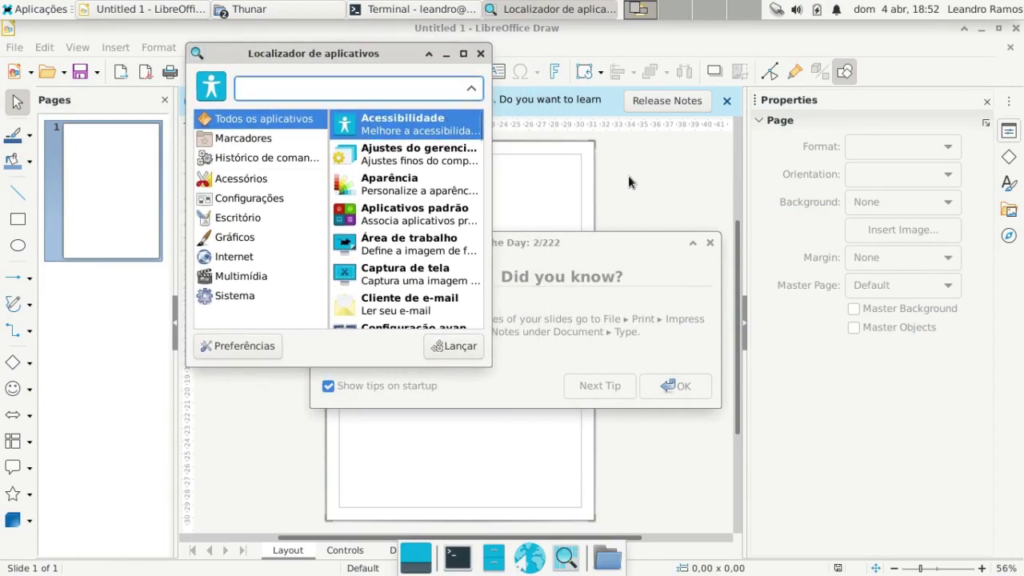
- Launch XTerm by searching for "term" in Localizador de aplicativos, and reopen it to run "libreoffice --writer"
text(term)
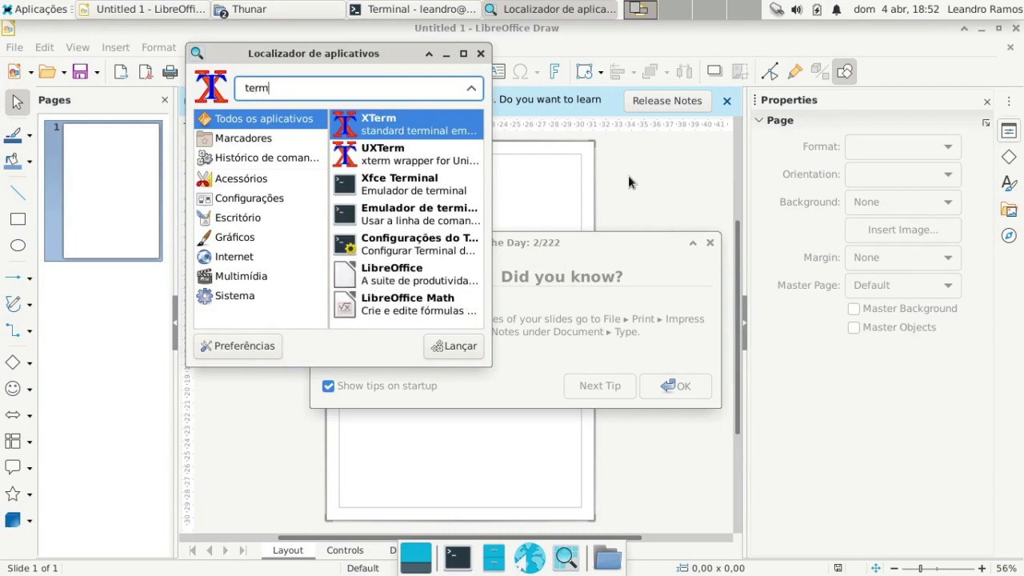
key(Return)
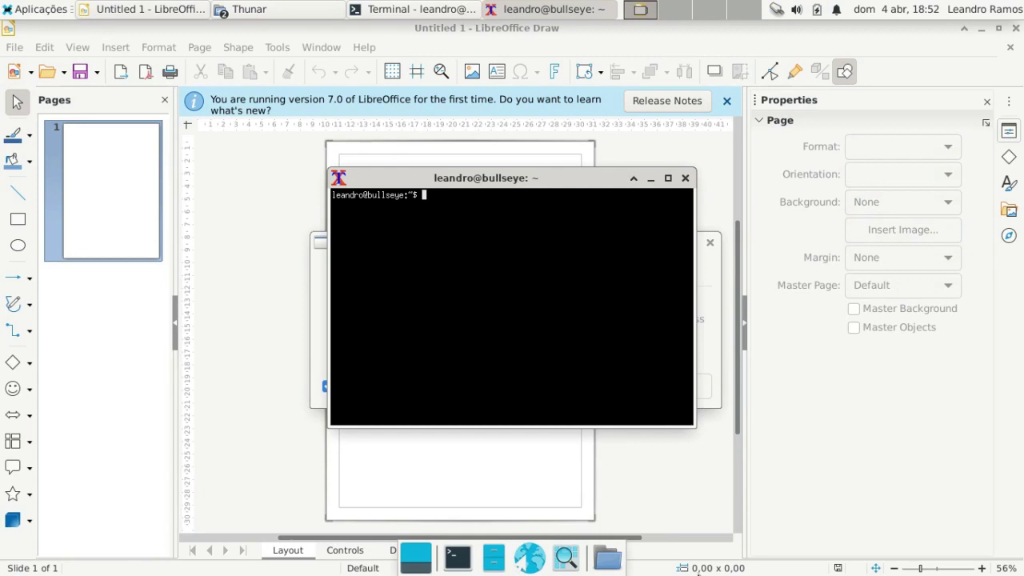
key(alt+F2)
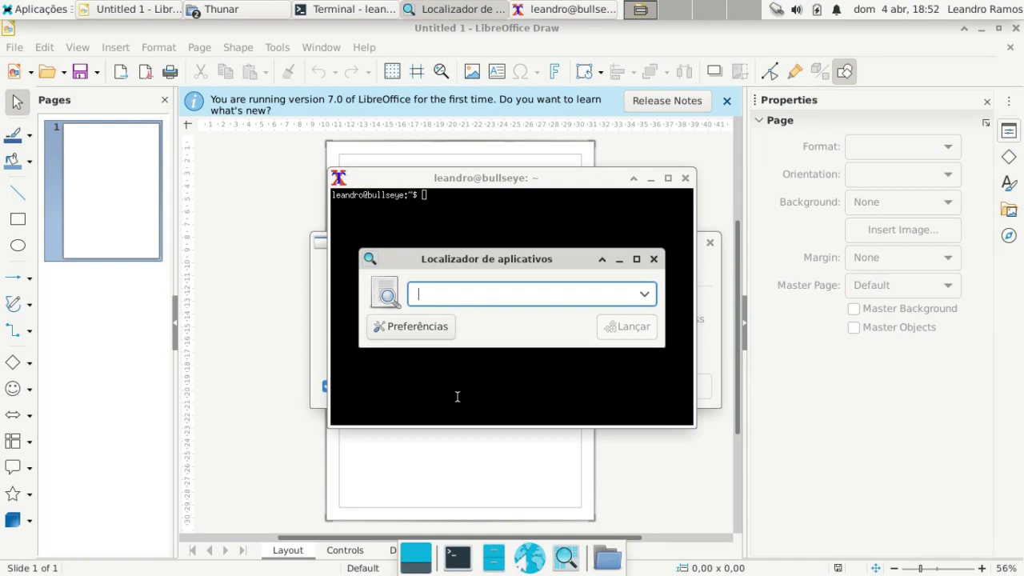
text(writer)
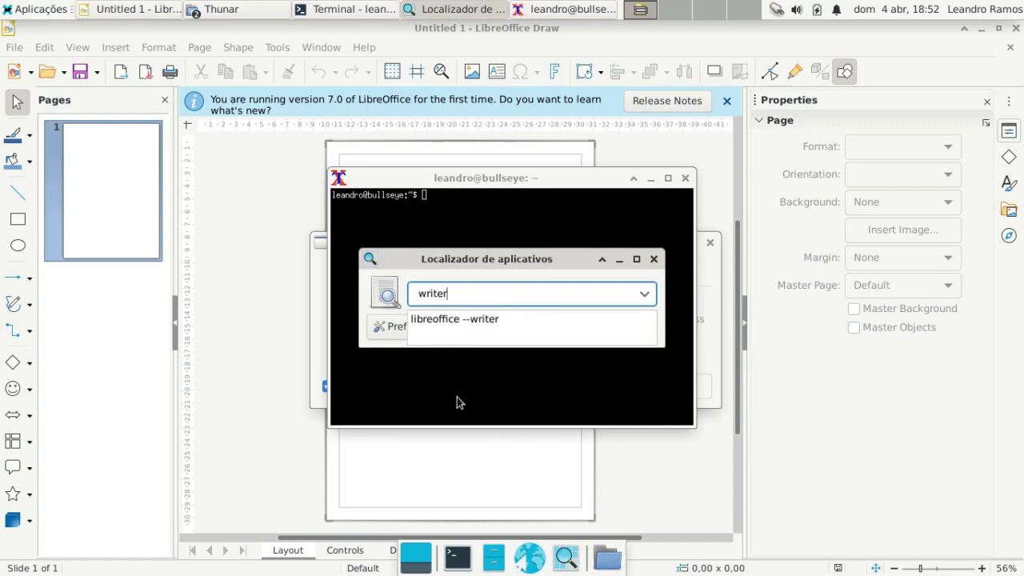
key(Down)
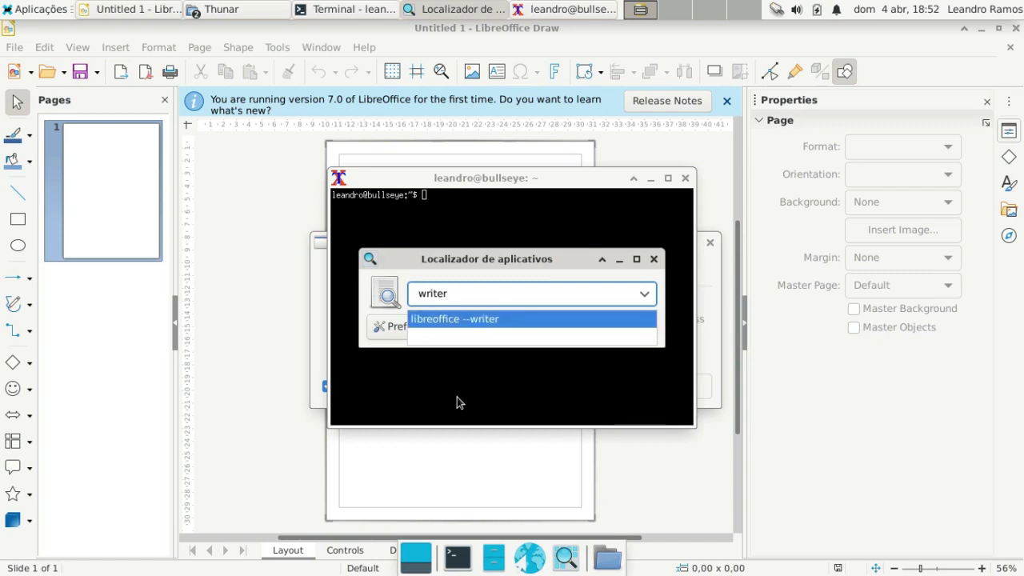
key(Return)
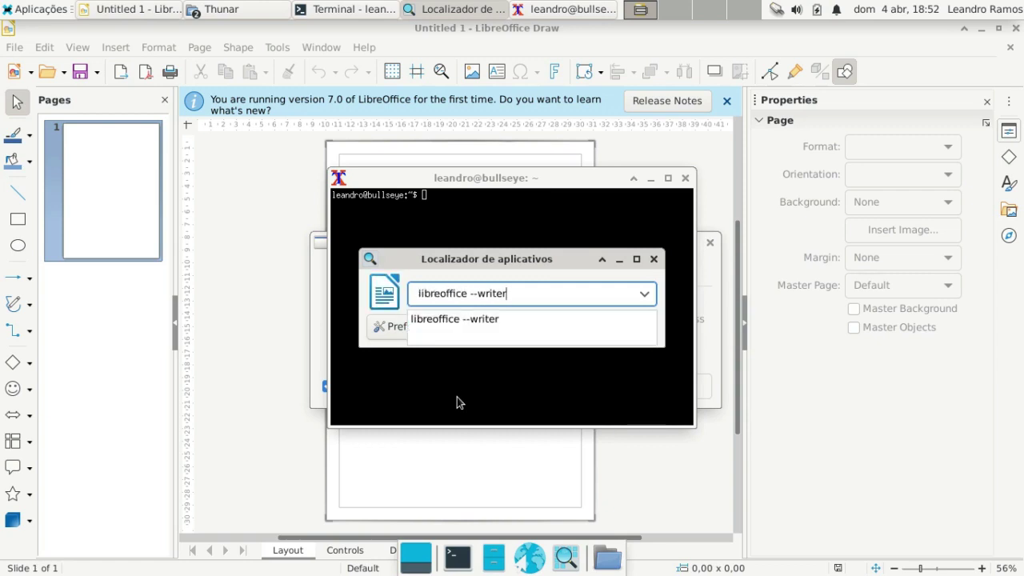
key(Return)
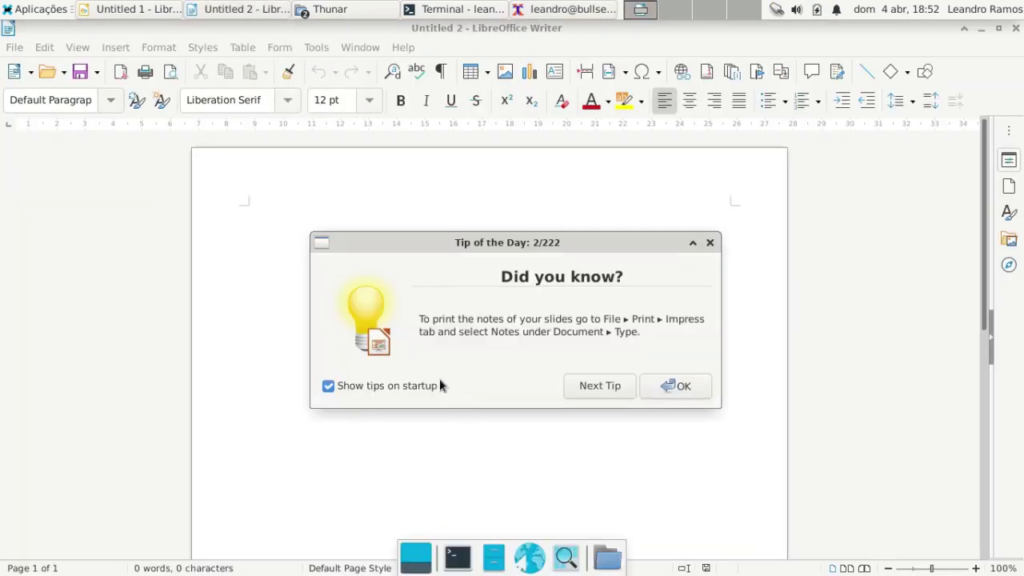
- Glance at the Aplicações list, dismiss the Tip of the Day, and close LibreOffice Writer
click(27, 8)
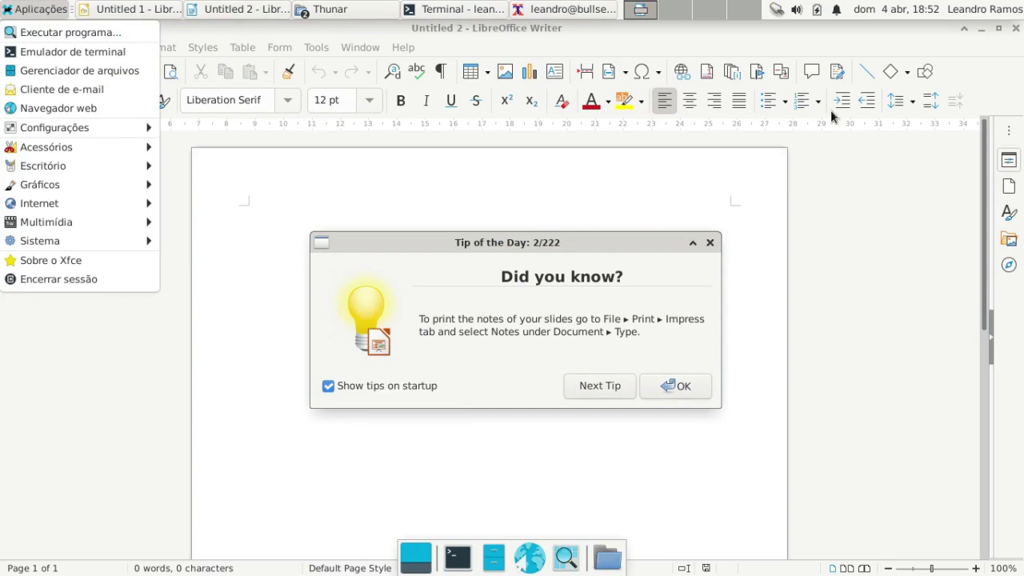
click(27, 8)
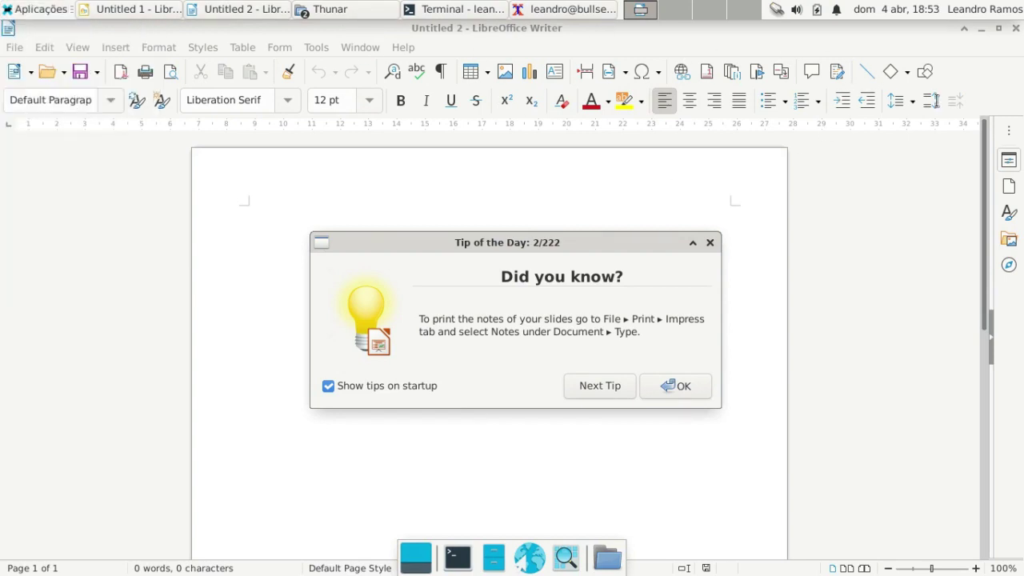
click(711, 243)
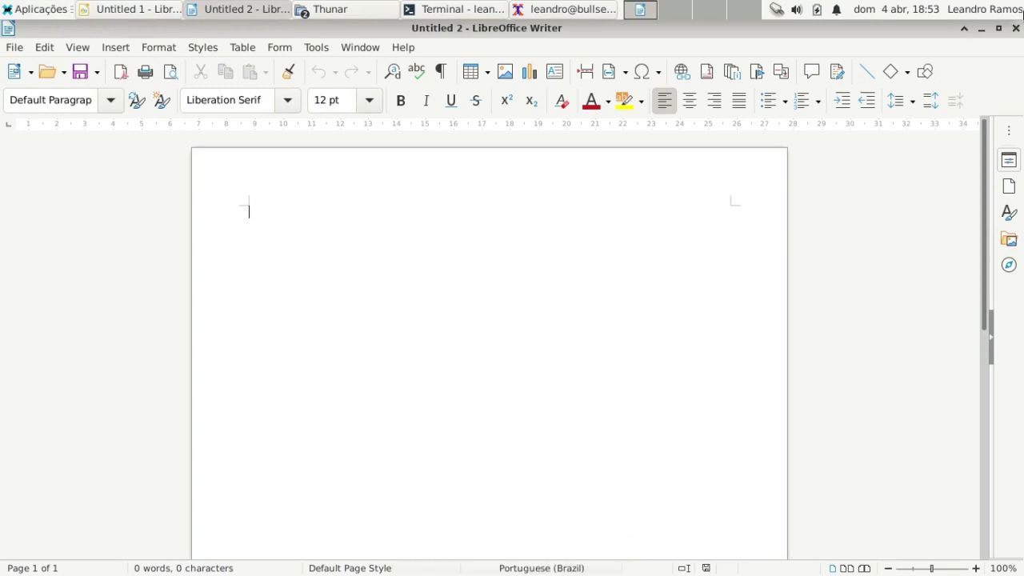
click(1016, 29)
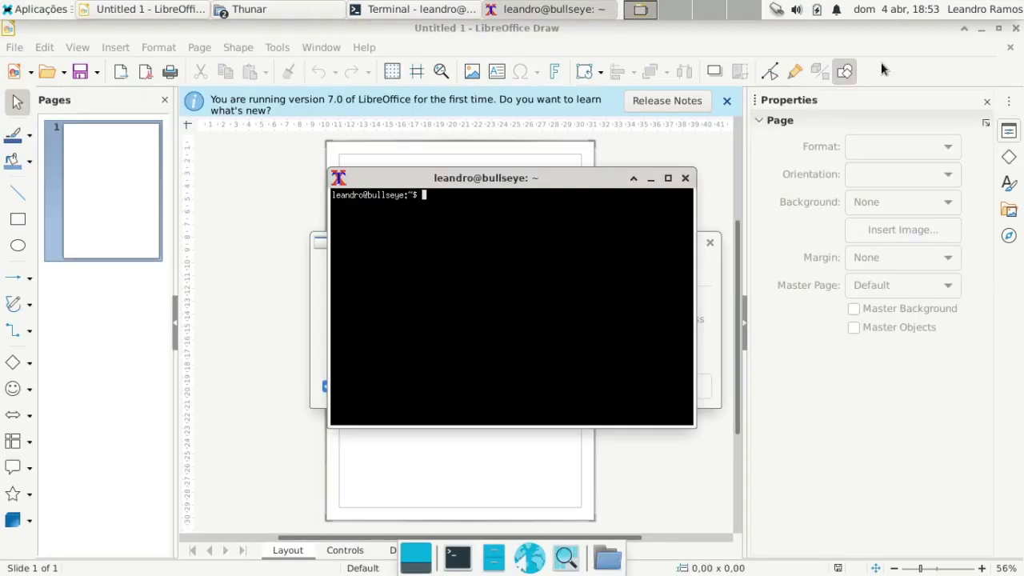
- Bring LibreOffice Draw's Tip of the Day forward, dismiss it, and close Draw
click(1016, 29)
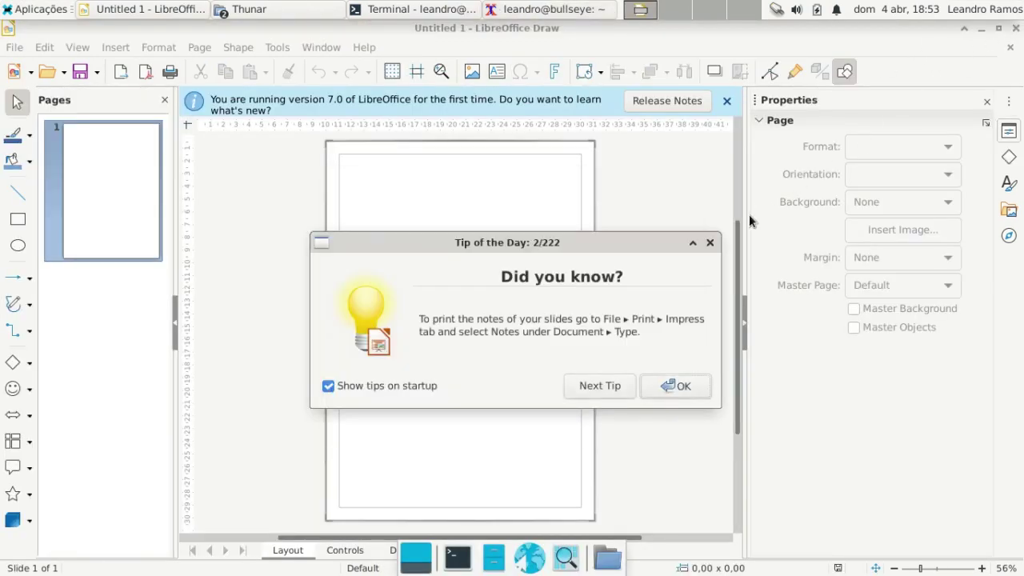
click(679, 390)
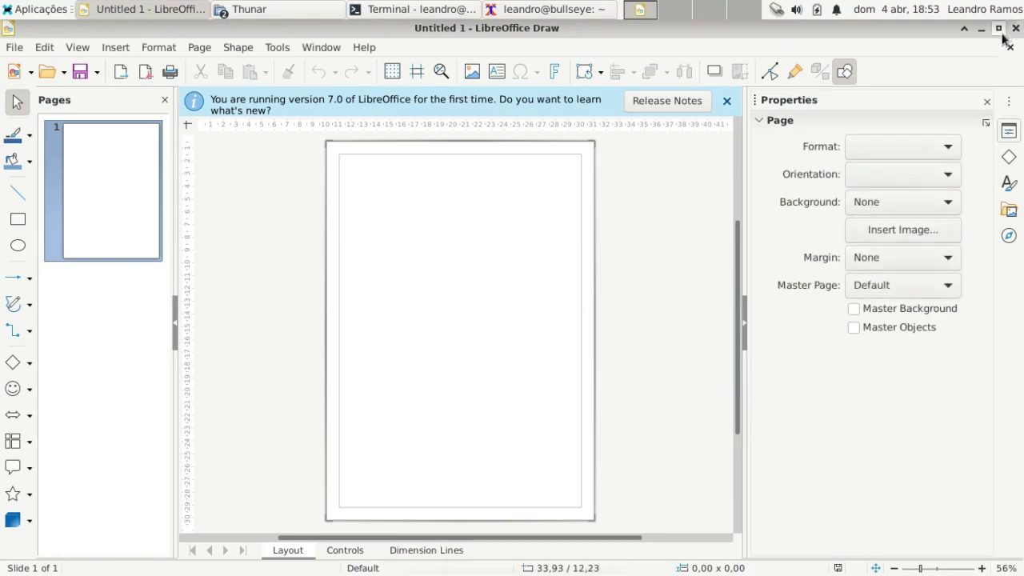
click(1017, 29)
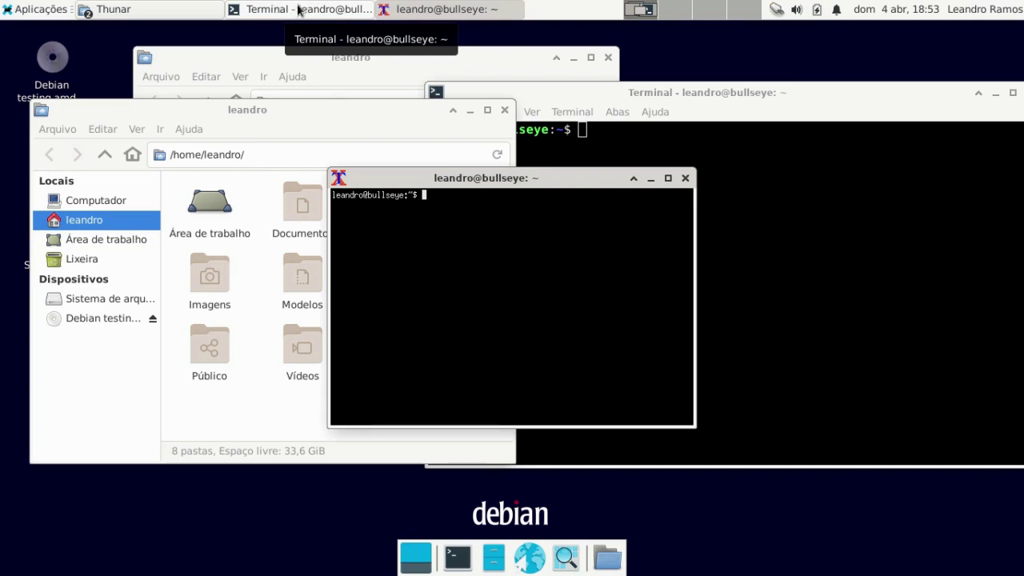
- Move the Terminal window to the second workspace
drag(298, 9, 679, 10)
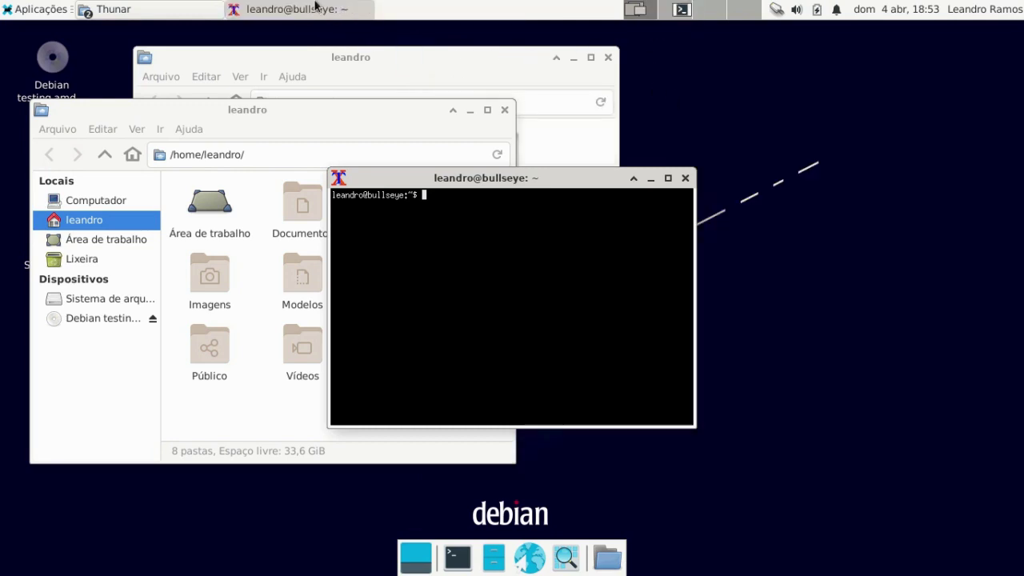
- Try to move the grouped Thunar windows to another workspace
click(164, 11)
click(492, 44)
click(132, 10)
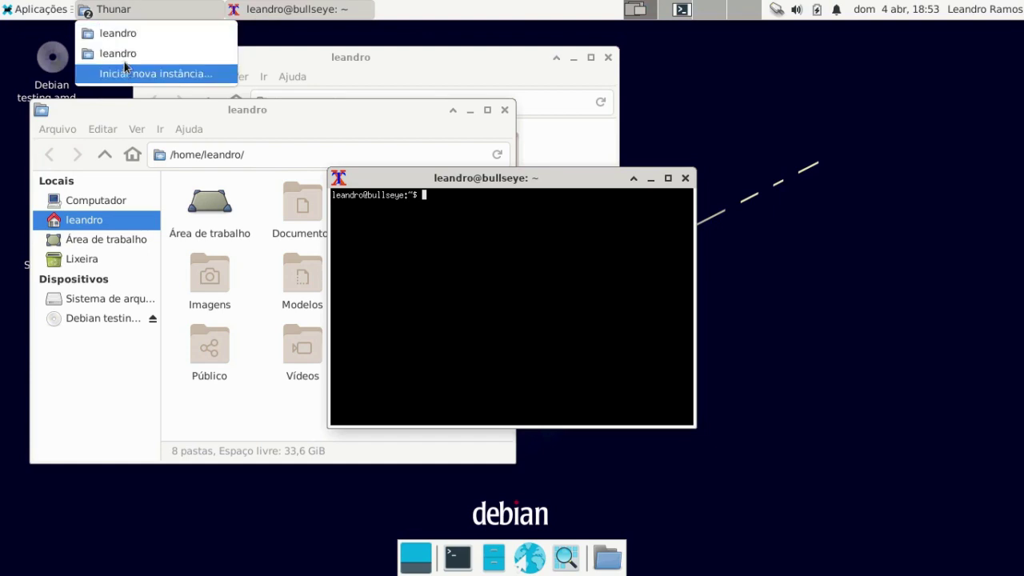
click(710, 8)
click(116, 10)
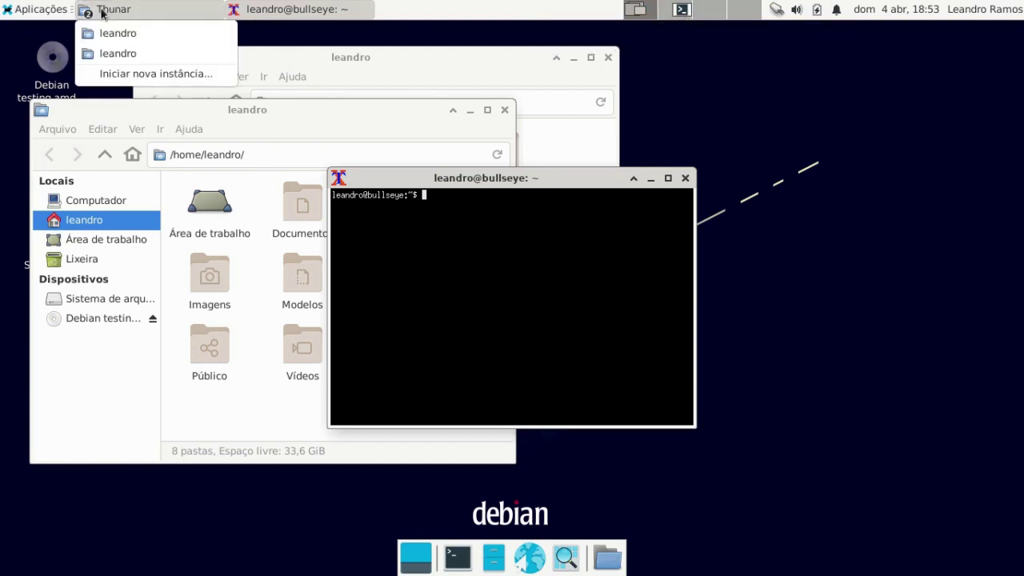
click(706, 9)
click(116, 9)
click(707, 38)
click(108, 9)
click(108, 8)
click(108, 8)
click(390, 7)
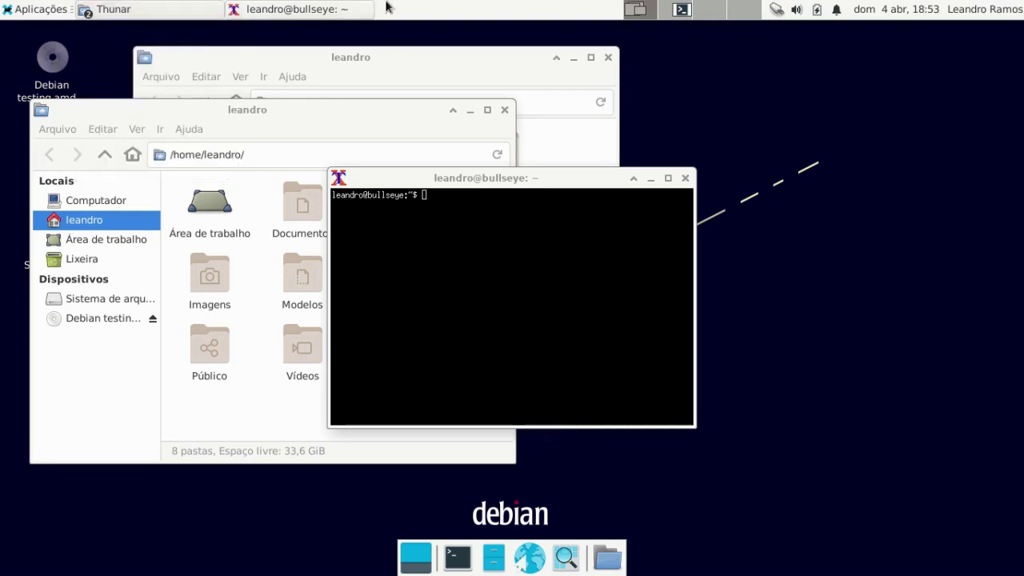
- Move the XTerm window to the third workspace, and go through the workspaces and back to the first
drag(294, 16, 709, 13)
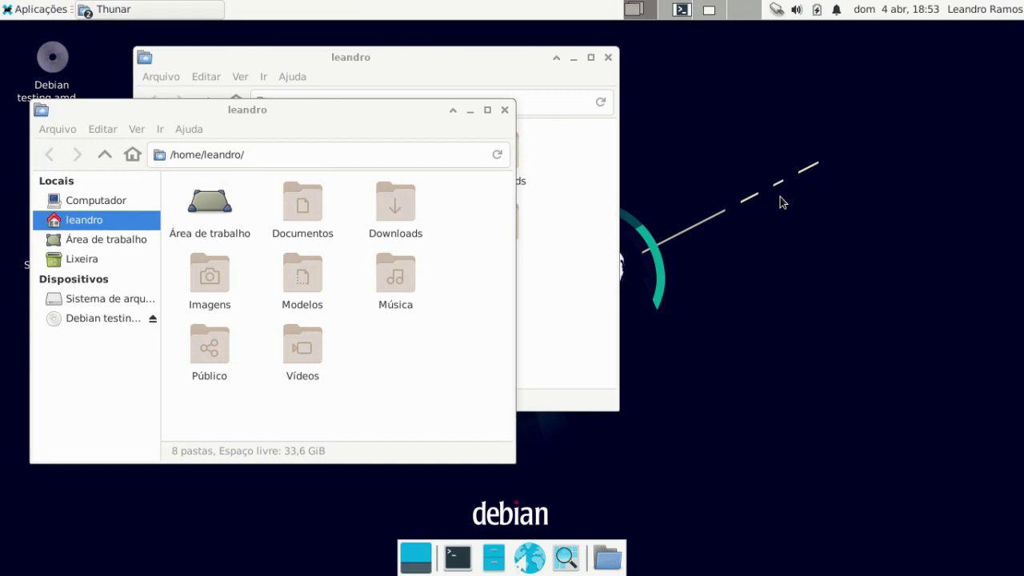
key(ctrl+alt+Right)
key(ctrl+alt+Right)
key(ctrl+alt+Right)
key(ctrl+alt+Left)
key(ctrl+alt+Left)
key(ctrl+alt+Left)
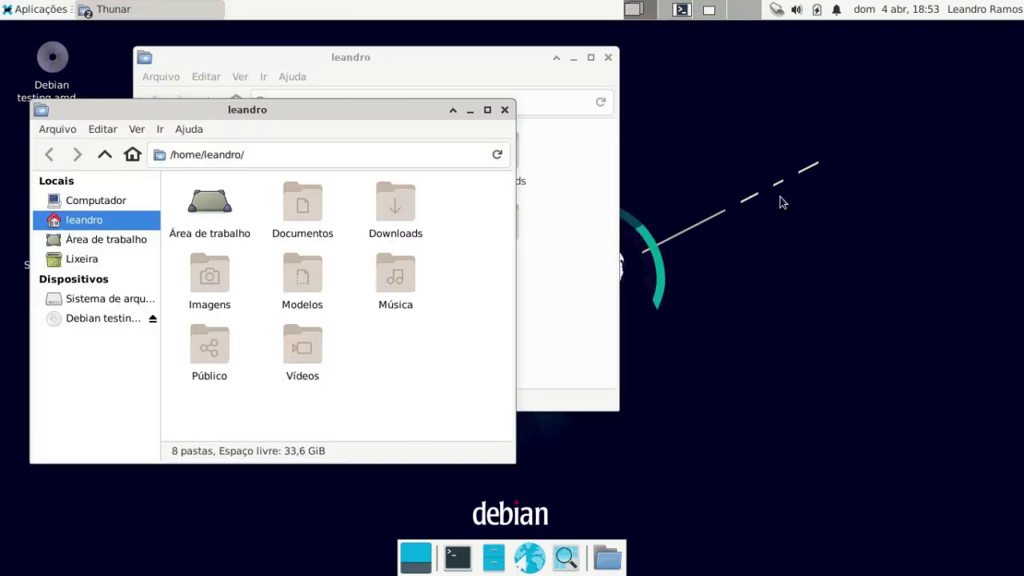
- Switch repeatedly between the open windows on the first workspace
key(alt+Tab)
key(alt+Tab)
key(alt+Tab)
key(alt+Tab)
key(alt+Tab)
key(alt+Tab)
key(alt+Tab)
key(alt+Tab)
key(alt+Tab)
- Go back and forth through the workspaces to view the windows placed on each
key(ctrl+alt+Right)
key(ctrl+alt+Right)
key(ctrl+alt+Right)
key(ctrl+alt+Left)
key(ctrl+alt+Left)
key(ctrl+alt+Left)
key(ctrl+alt+Right)
key(ctrl+alt+Right)
key(ctrl+alt+Right)
key(ctrl+alt+Left)
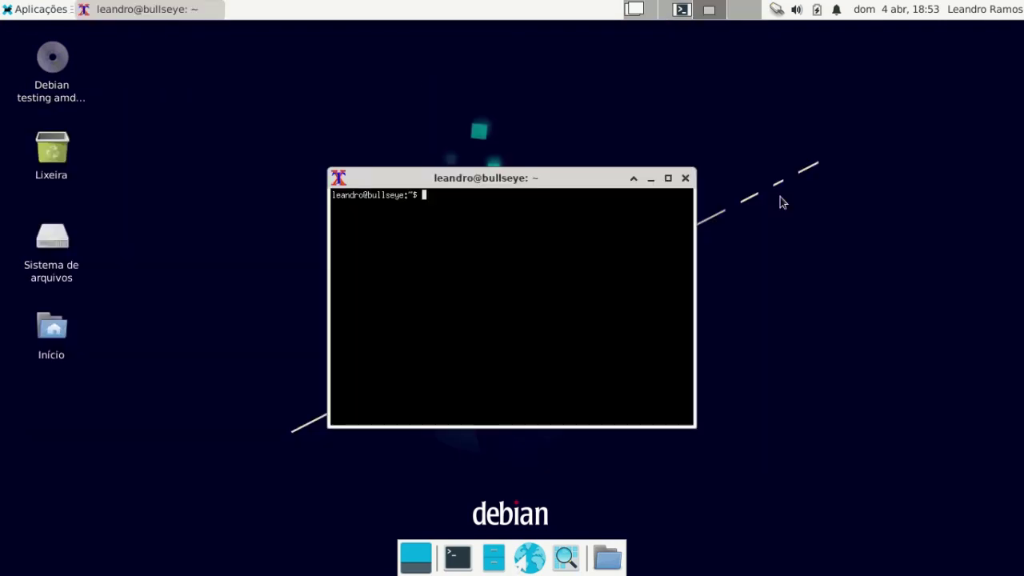
key(ctrl+alt+Left)
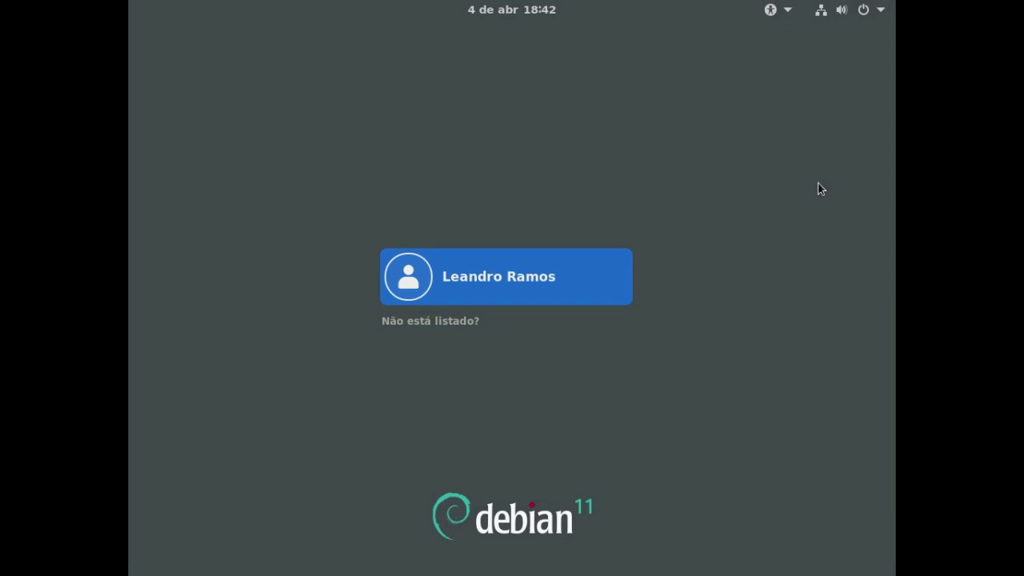
- Select the listed account, enter its password, view the session choices including GNOME Flashback (Metacity), and log in
click(592, 289)
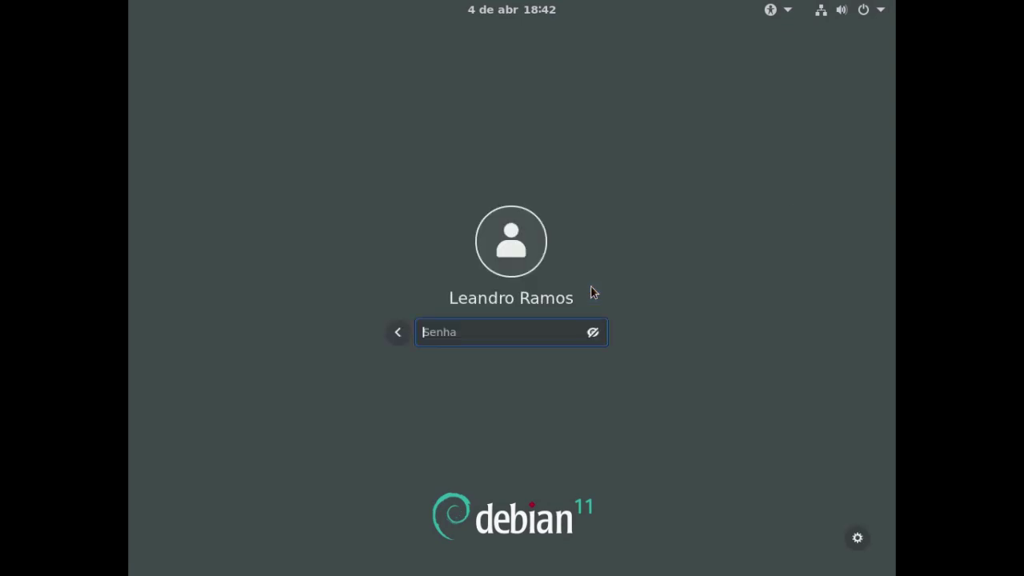
text(********)
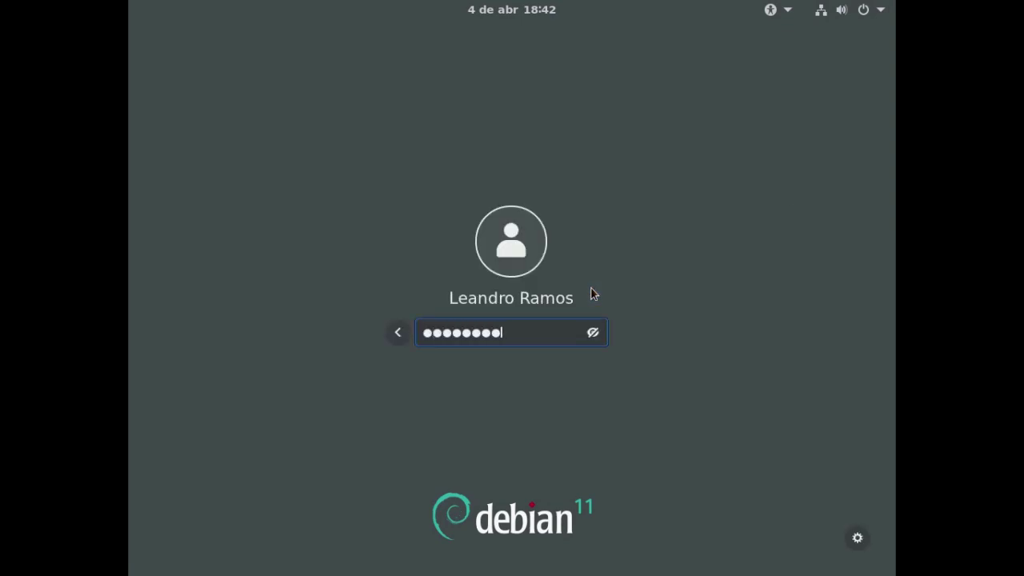
click(857, 538)
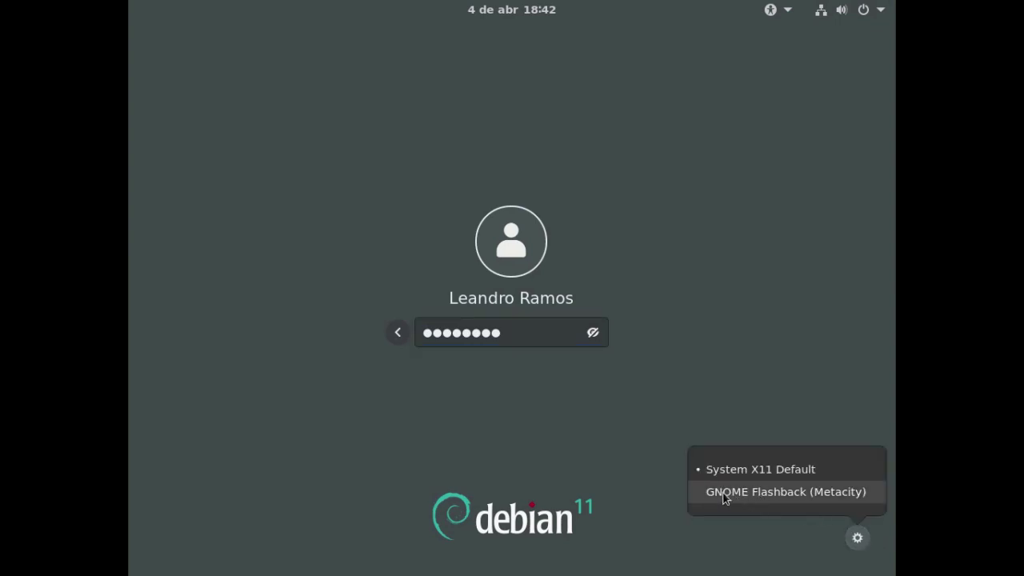
click(532, 337)
key(Return)
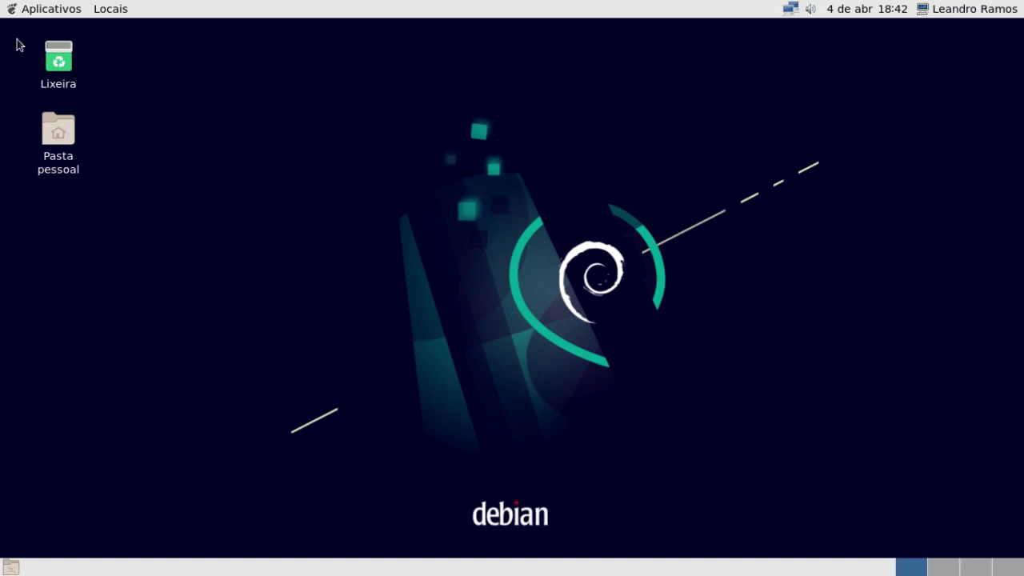
- Examine the contents of Aplicativos and Locais on the GNOME Flashback panel
click(48, 9)
click(101, 14)
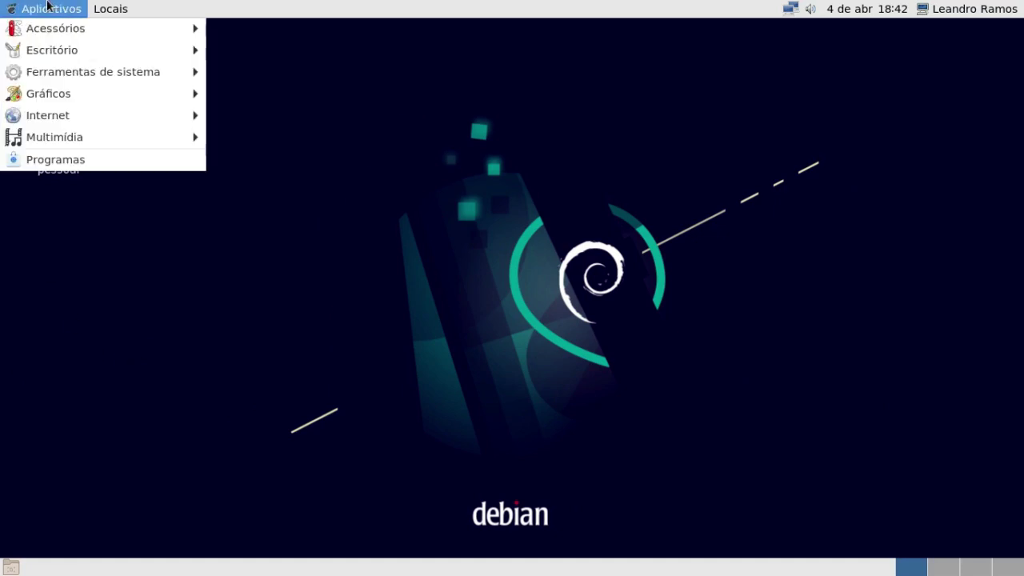
mouse_move(67, 7)
mouse_move(110, 10)
click(132, 9)
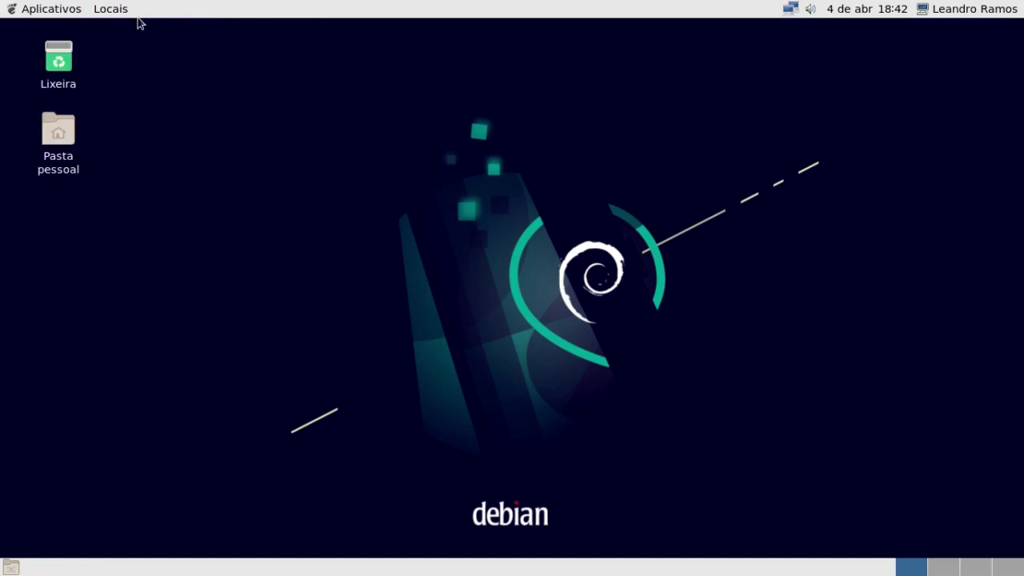
click(36, 6)
click(36, 6)
click(16, 8)
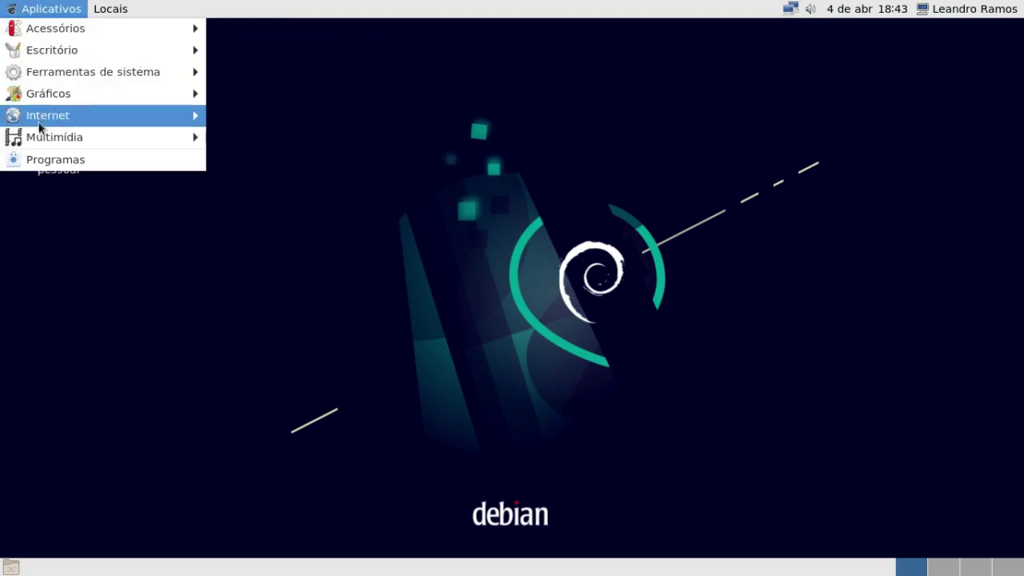
- Open the Área de trabalho folder from Locais and close its file manager window
mouse_move(106, 10)
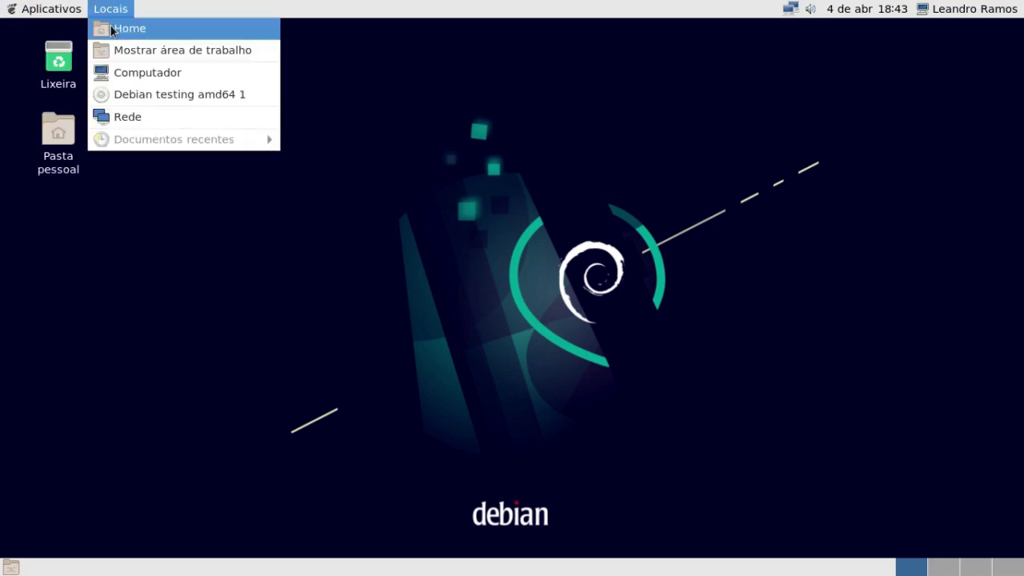
click(113, 45)
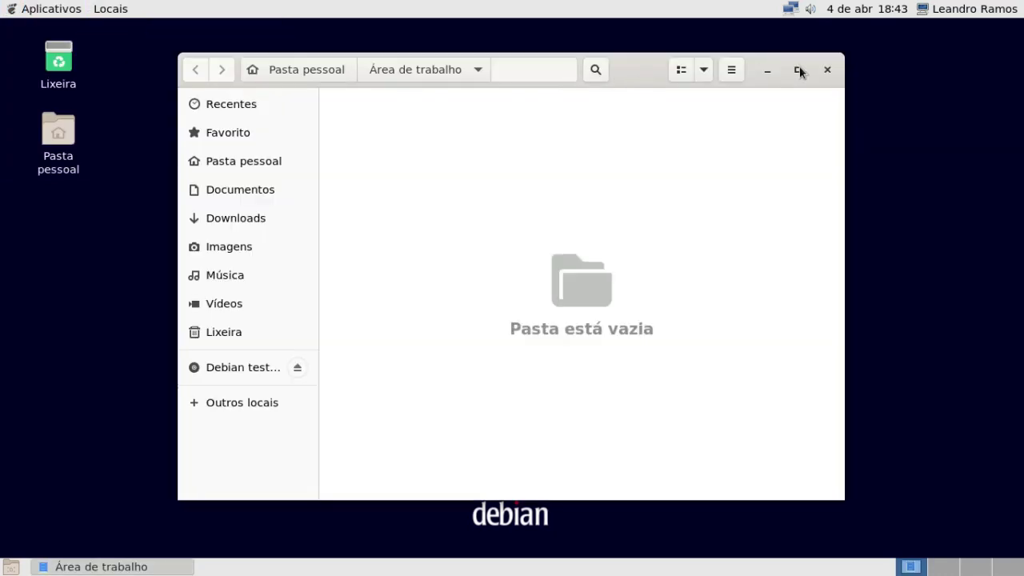
click(827, 70)
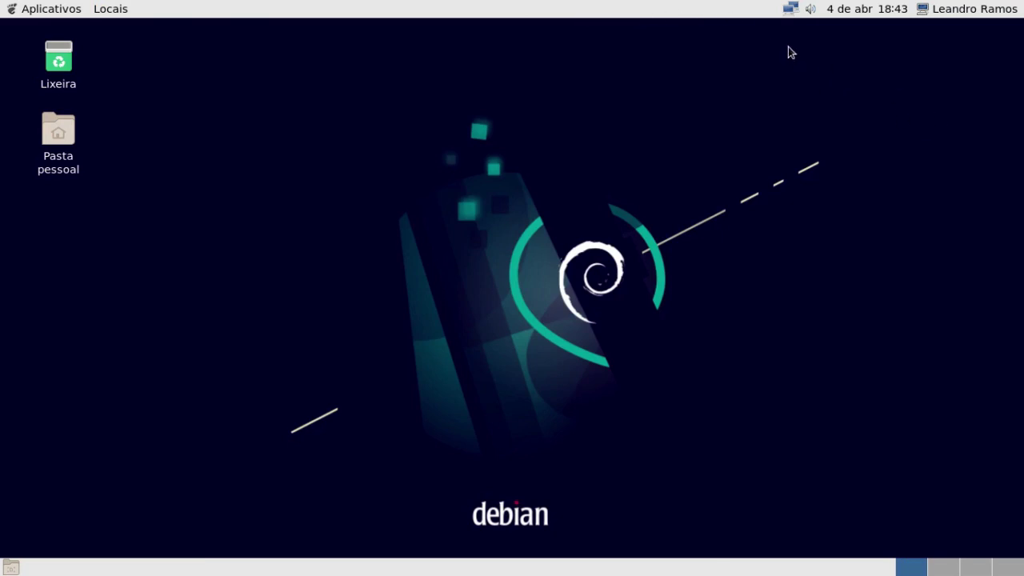
- View the panel's network connections, volume controls and calendar
click(791, 9)
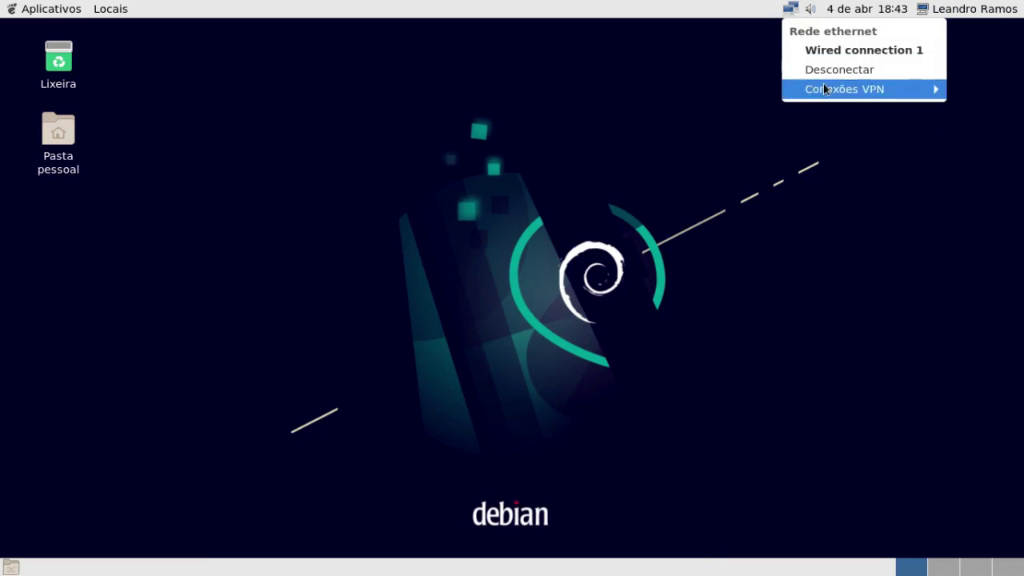
click(812, 10)
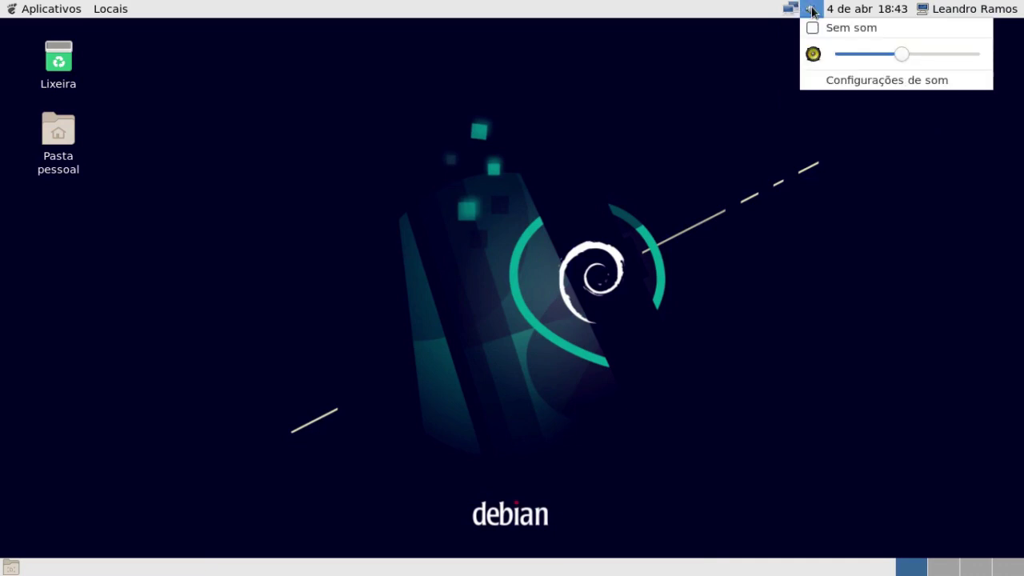
click(848, 10)
click(869, 9)
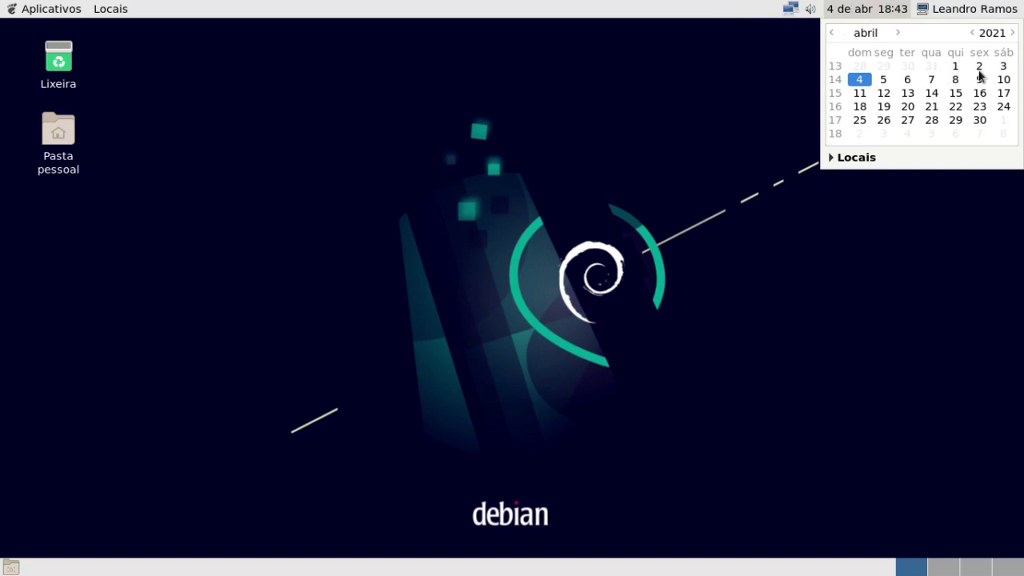
- Close the calendar, view the session options, and open Configurações before closing its window
click(872, 7)
click(976, 8)
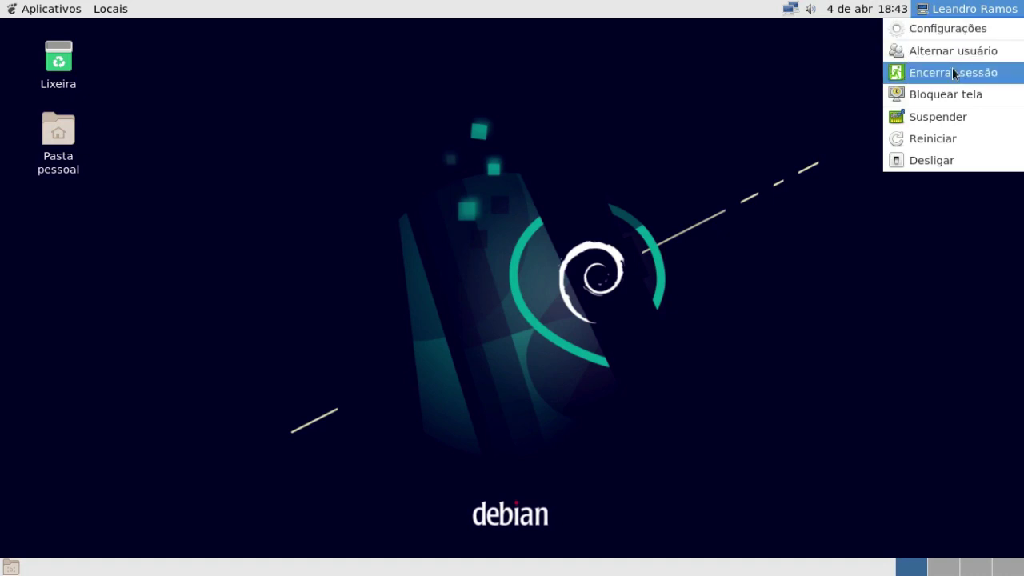
click(944, 31)
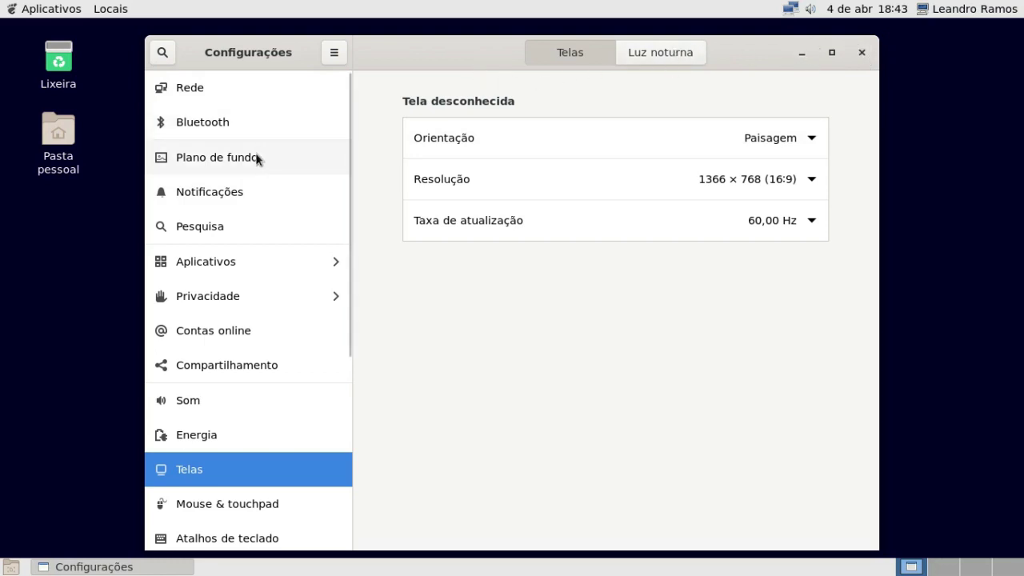
click(862, 52)
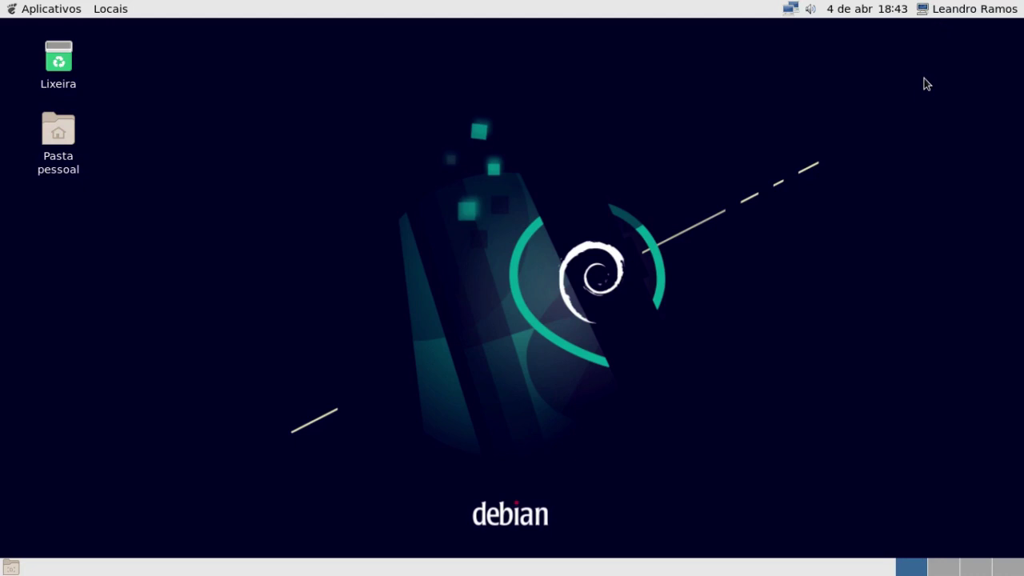
- Run gnome-tweaks and view where Ajustes is listed in the Preferências of Ferramentas de sistema
key(alt+F2)
text(gnome-tweaks)
key(Return)
click(54, 9)
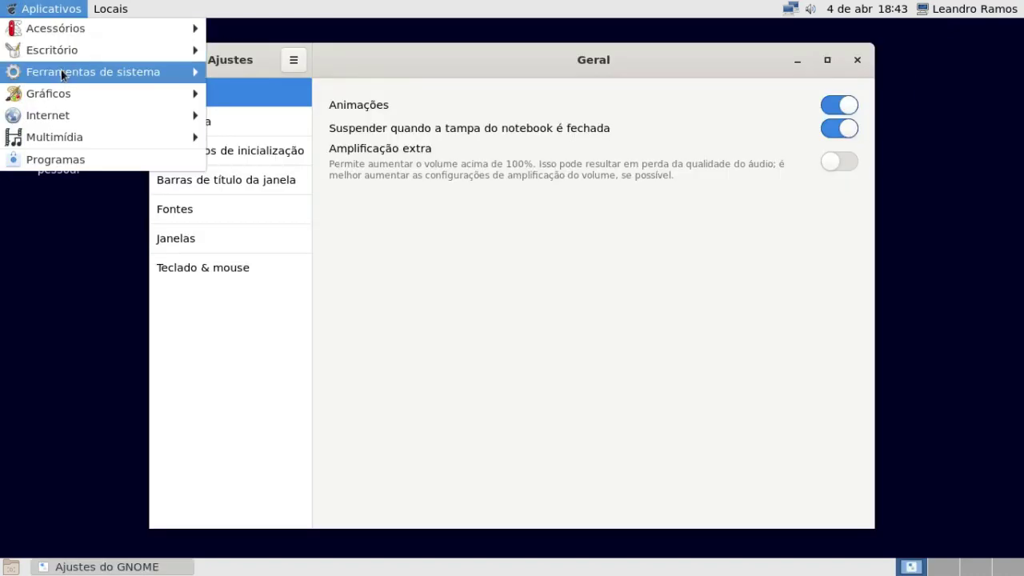
mouse_move(61, 71)
mouse_move(251, 71)
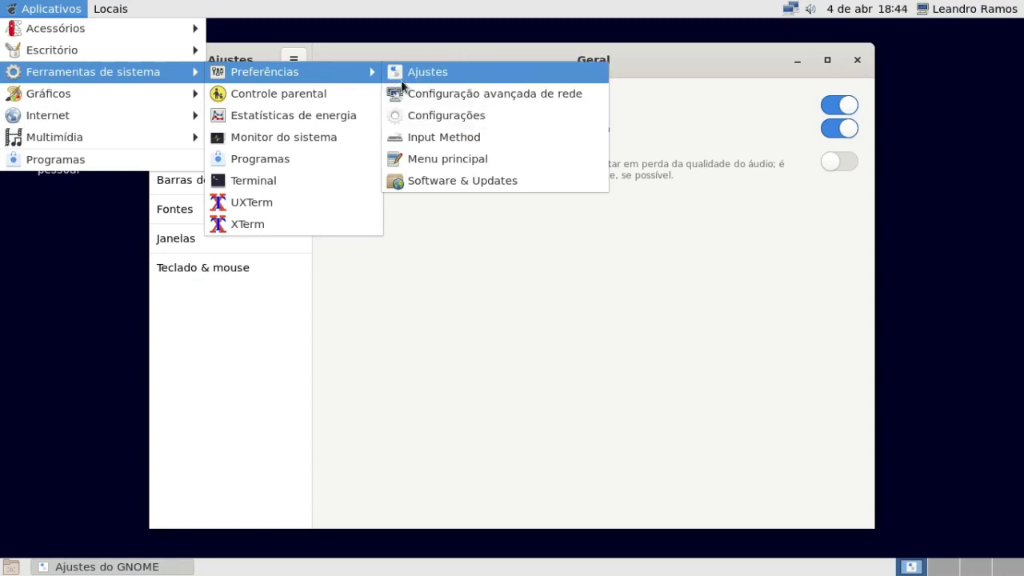
click(580, 458)
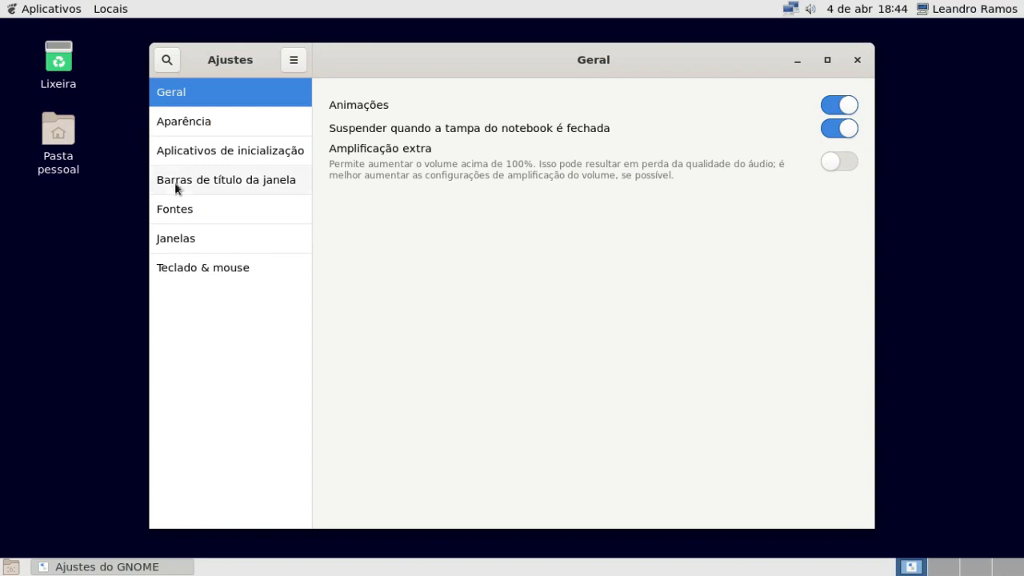
- View the Aplicativos theme choices under Aparência in Ajustes without changing them, and close the window
click(205, 126)
click(803, 134)
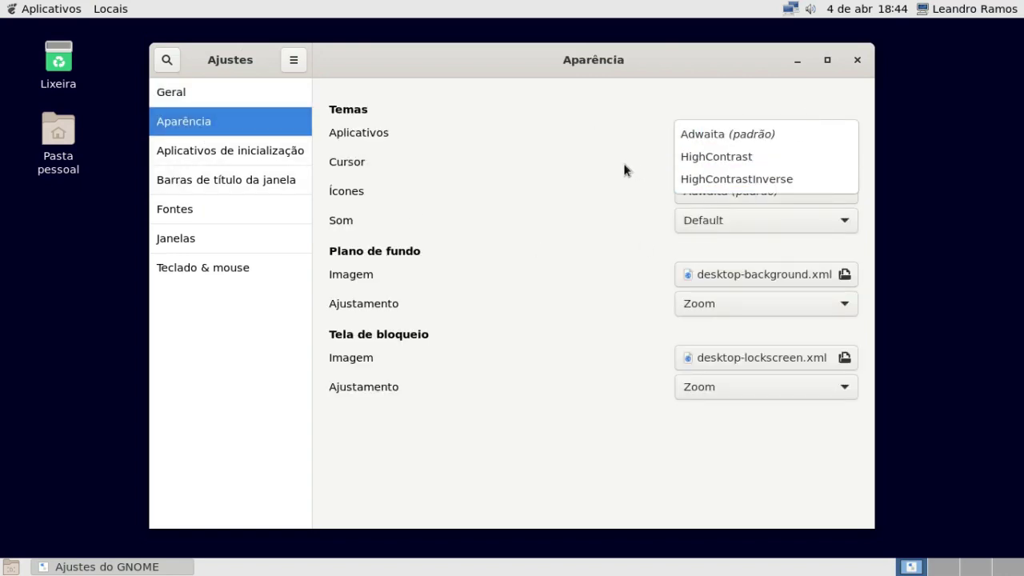
click(518, 450)
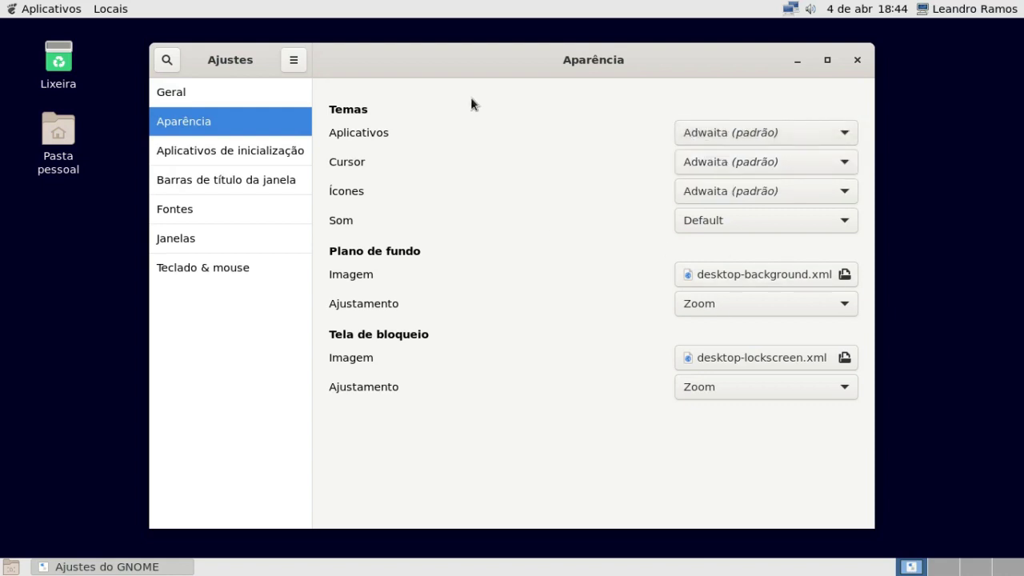
click(861, 64)
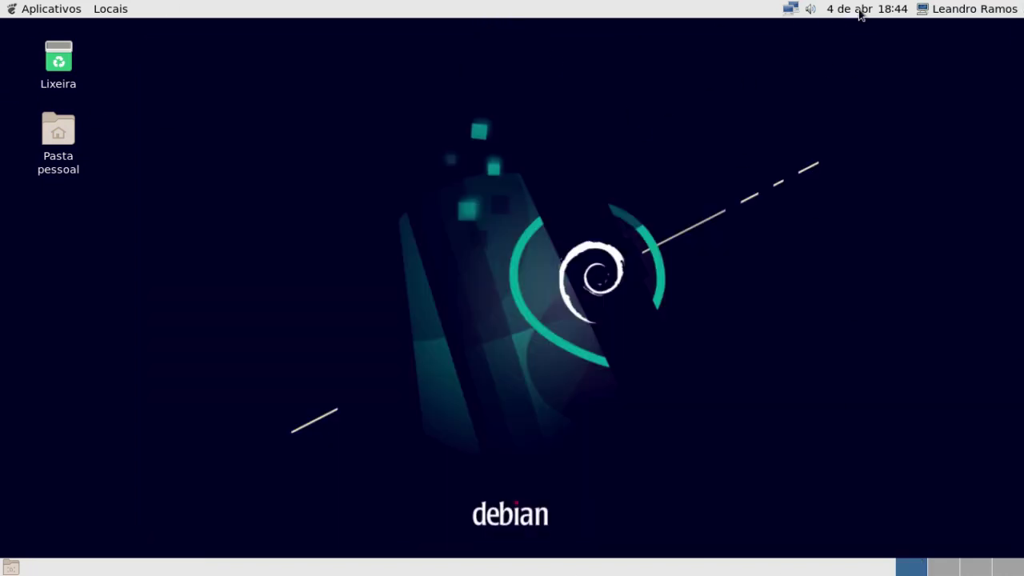
- Switch through the second and third workspaces to the fourth one
click(940, 571)
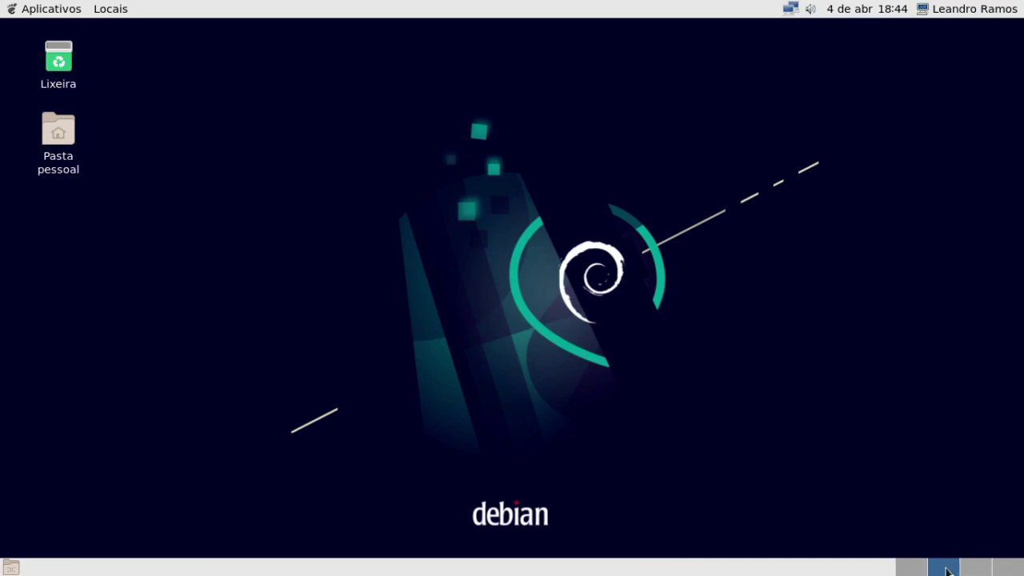
click(976, 569)
click(1015, 568)
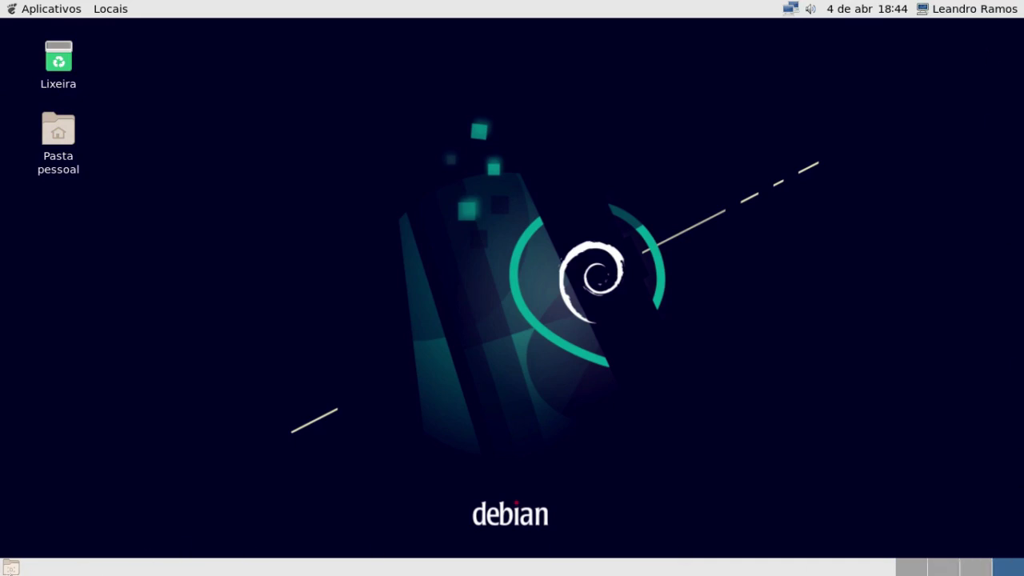
- Open the Pasta pessoal and Lixeira folders from the desktop and minimize all windows
double_click(51, 152)
double_click(60, 40)
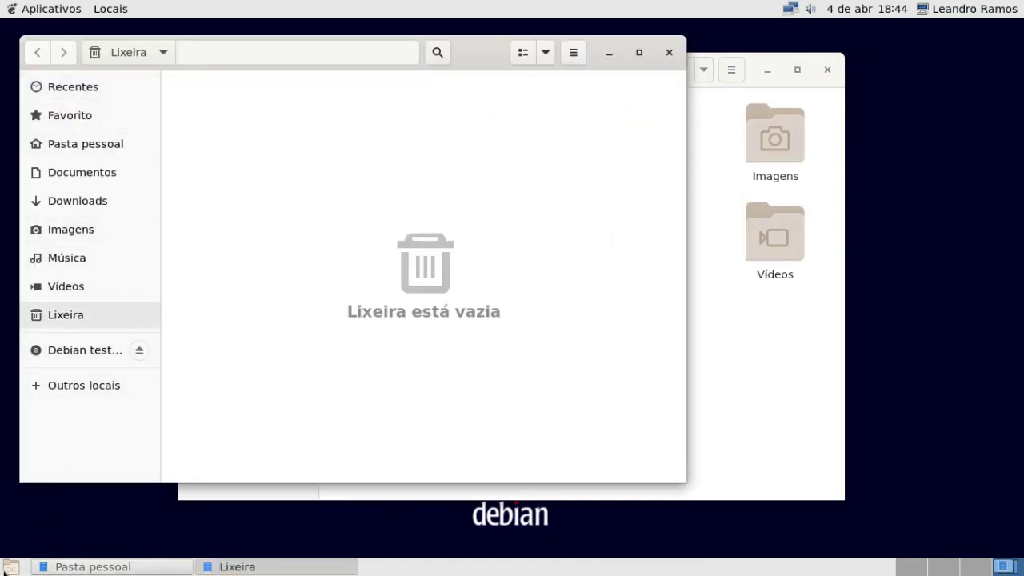
click(10, 568)
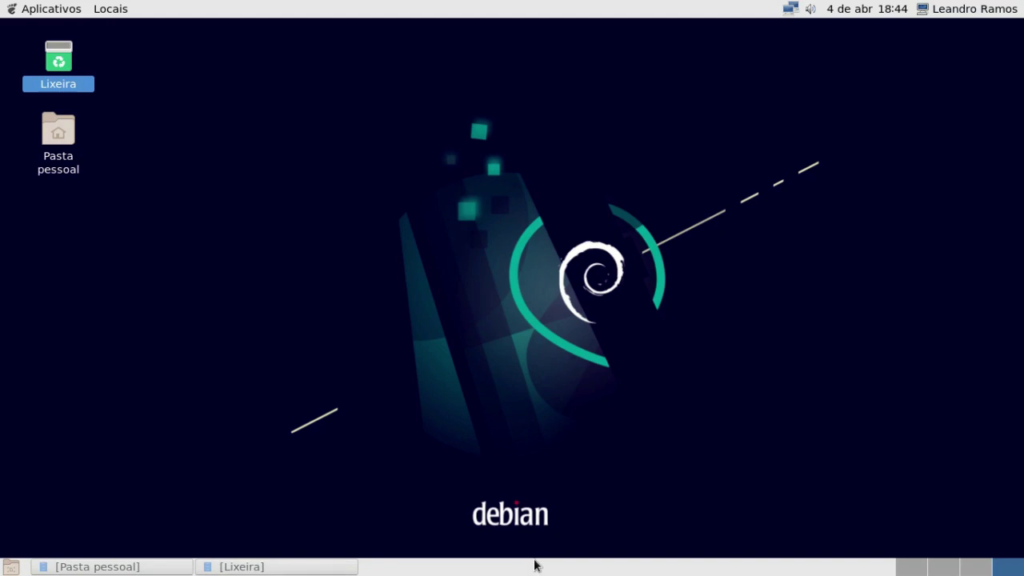
- Examine the application categories in Aplicativos and the entries in Locais
click(56, 11)
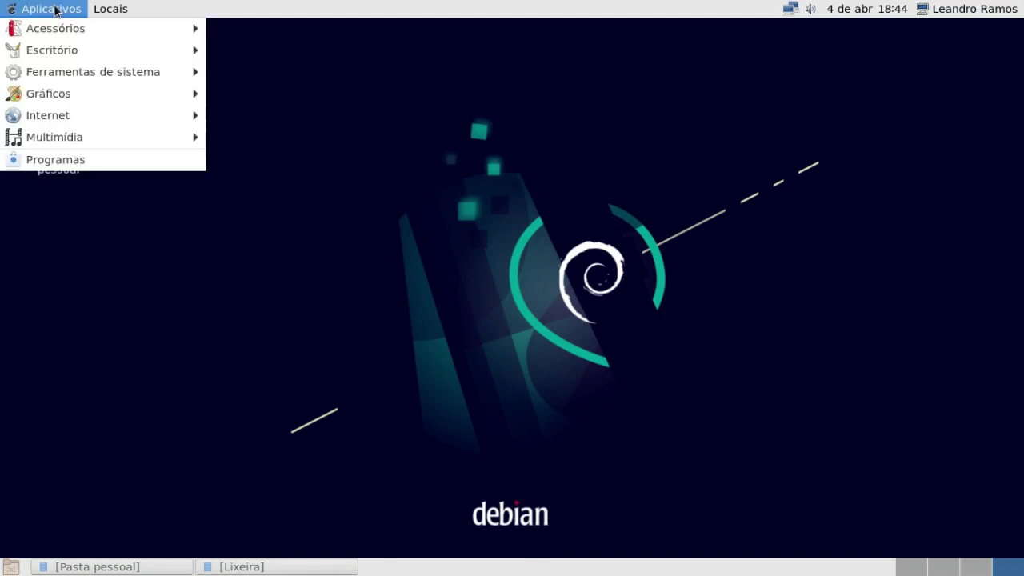
mouse_move(51, 28)
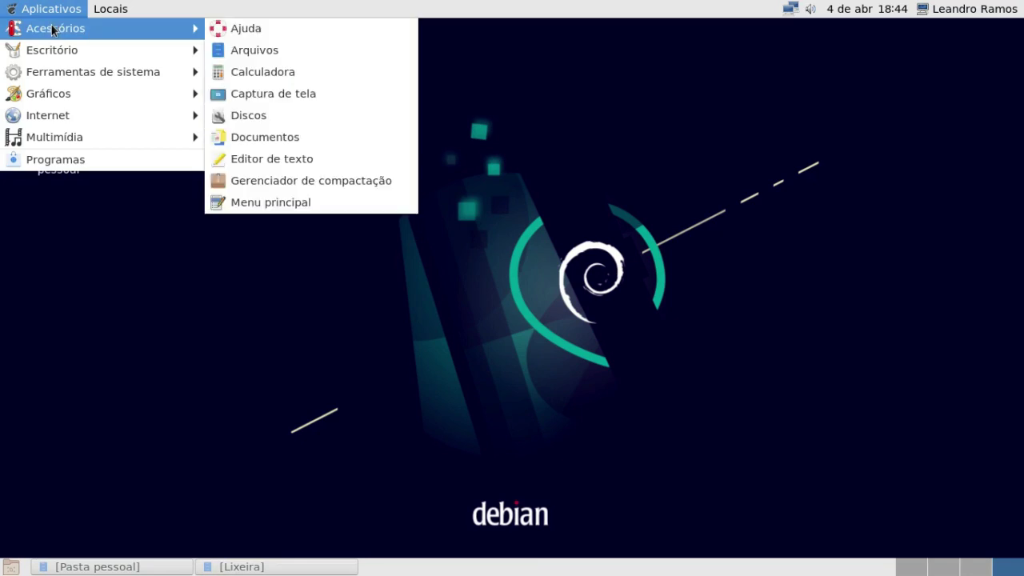
mouse_move(50, 48)
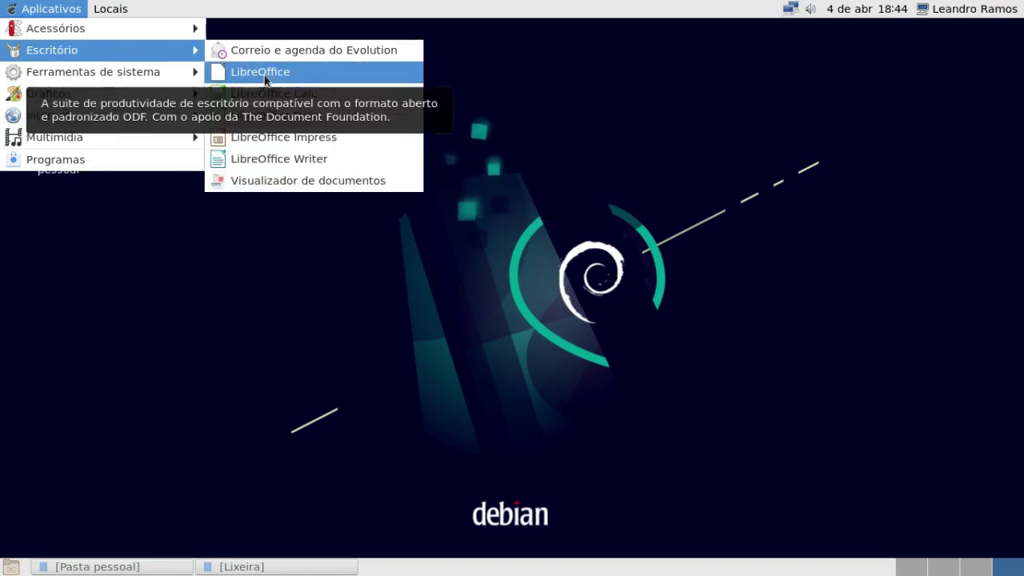
mouse_move(139, 73)
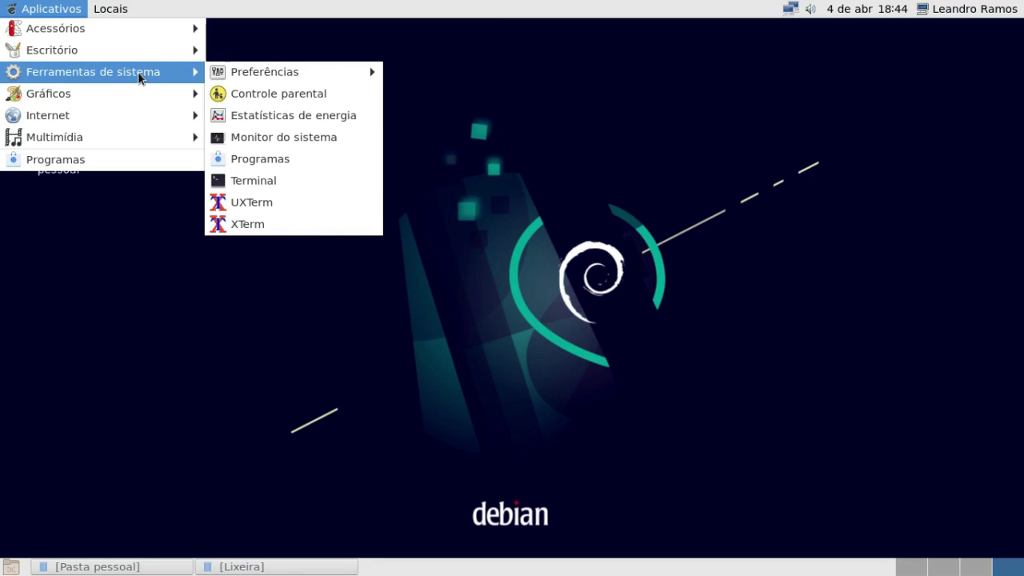
mouse_move(66, 93)
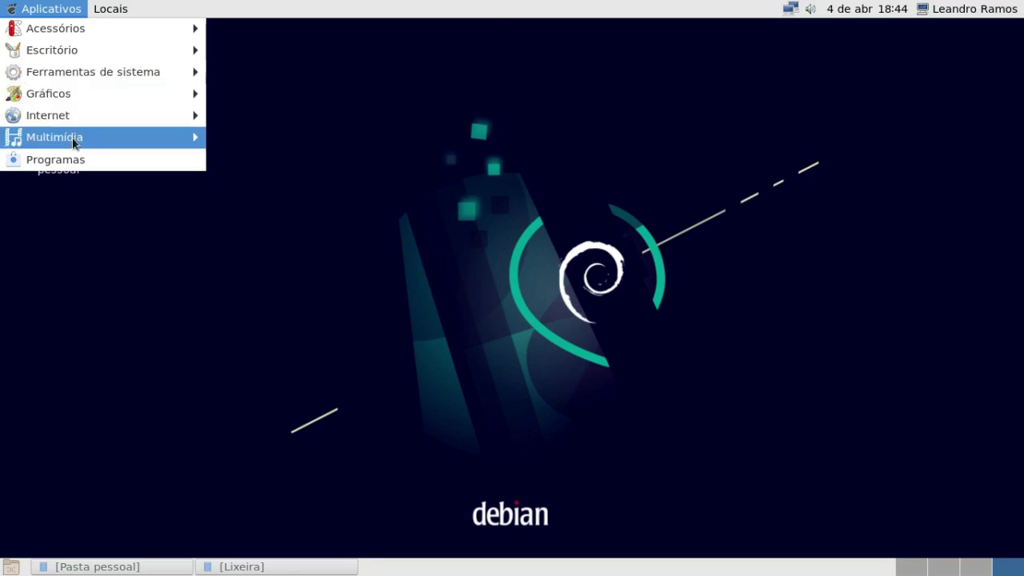
mouse_move(112, 12)
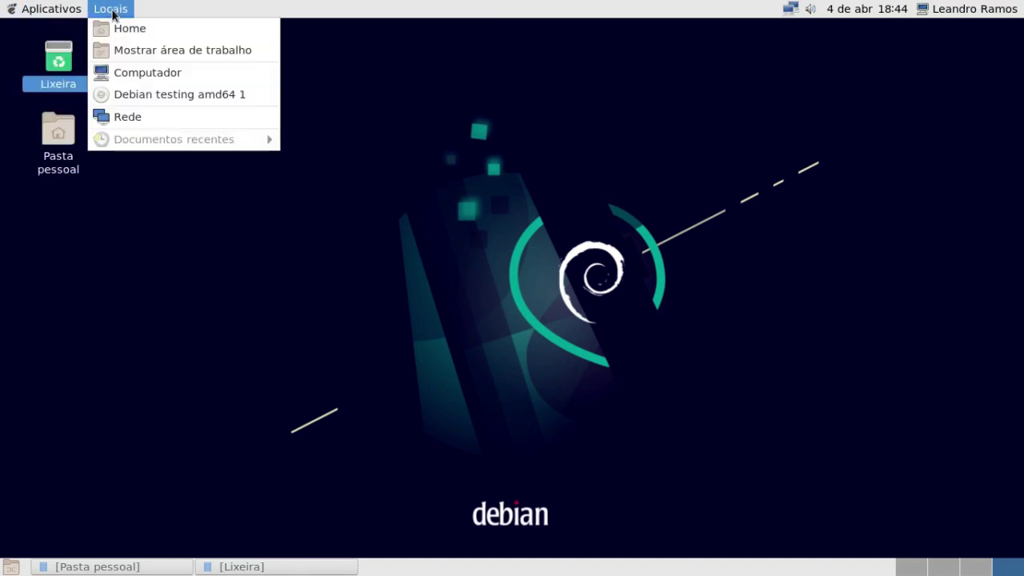
click(227, 16)
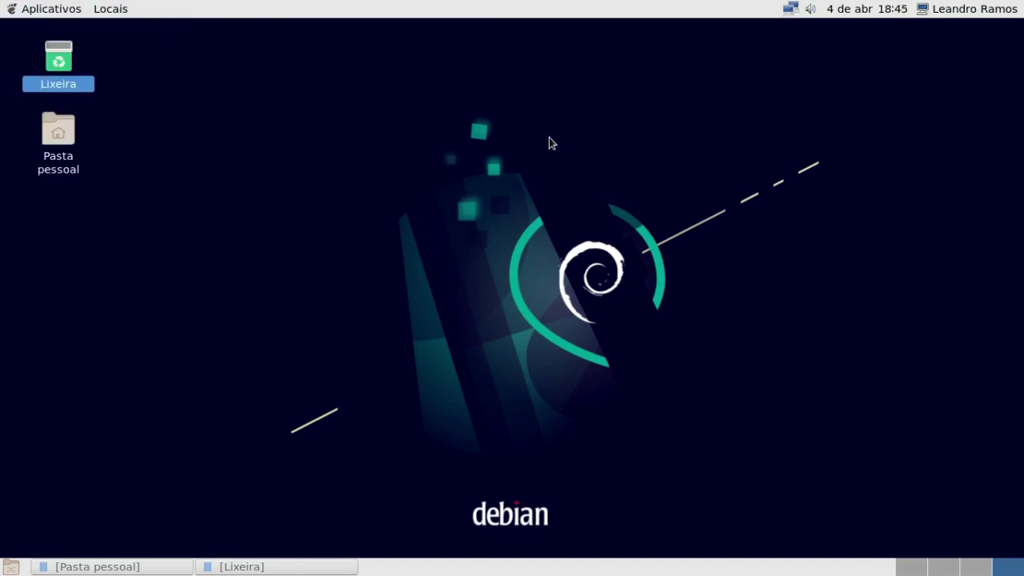
click(64, 9)
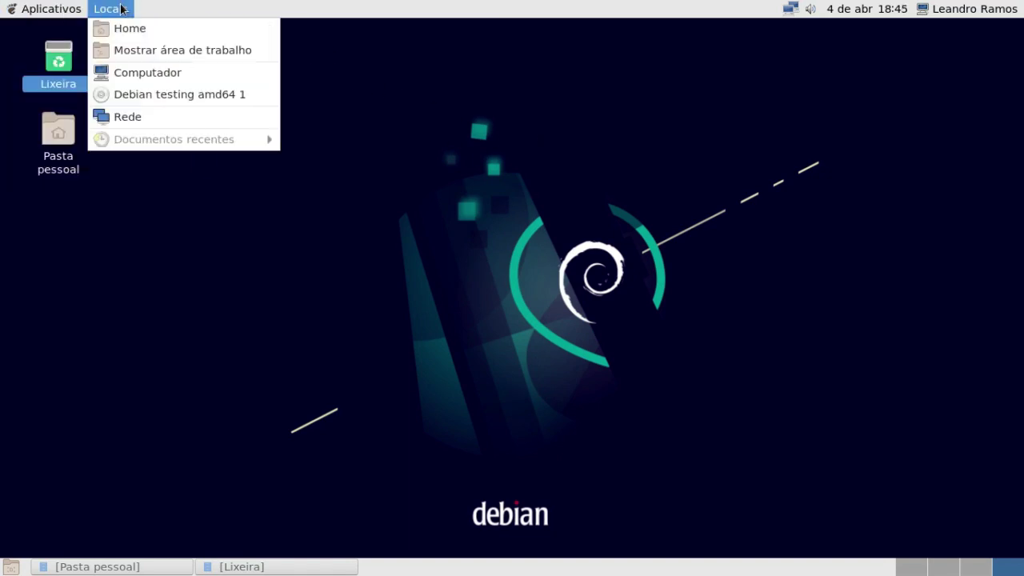
click(112, 9)
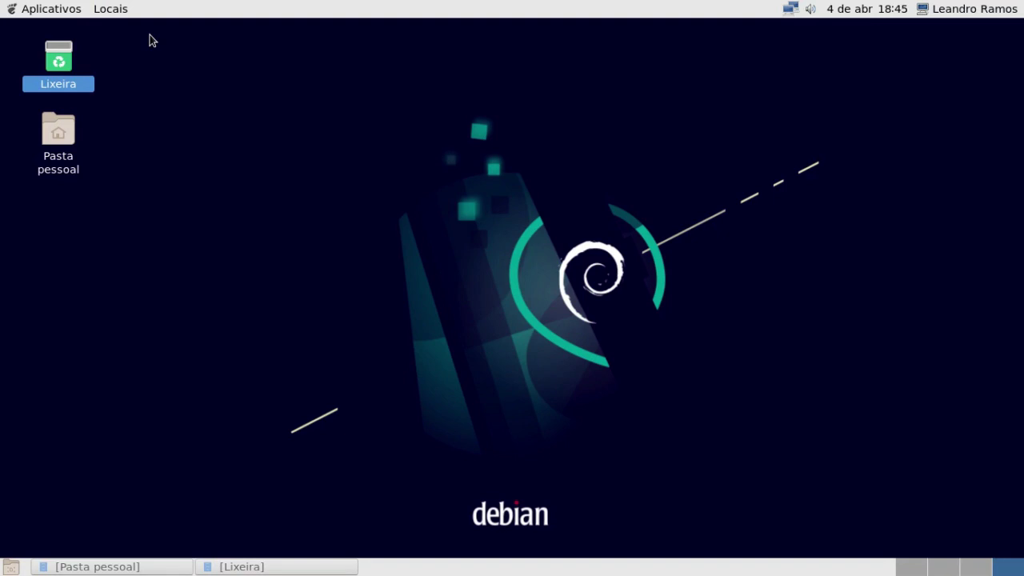
click(128, 13)
click(135, 27)
- Open Monitor do sistema, check the Recursos usage graphs, and close it
click(42, 9)
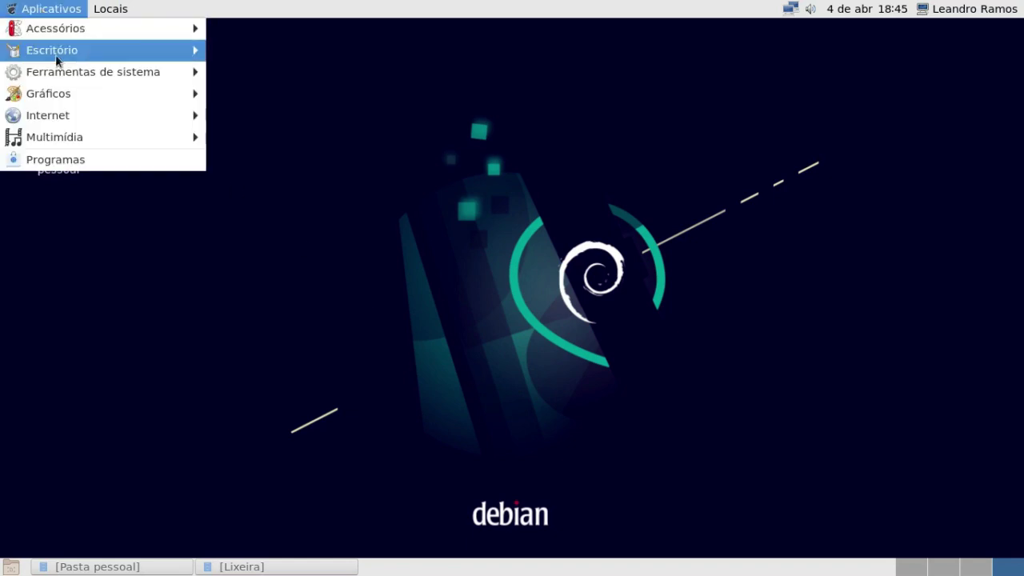
mouse_move(55, 71)
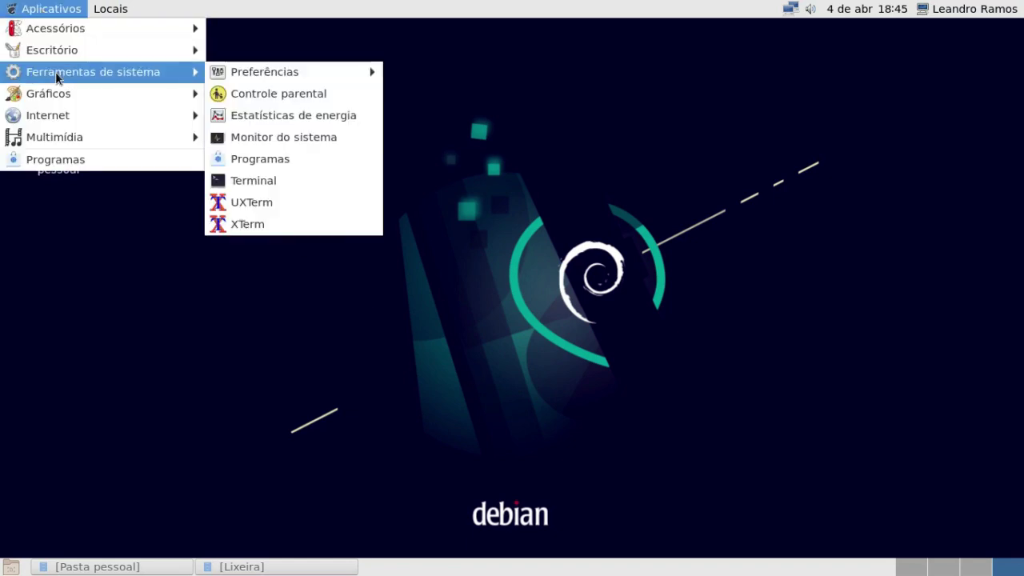
click(282, 141)
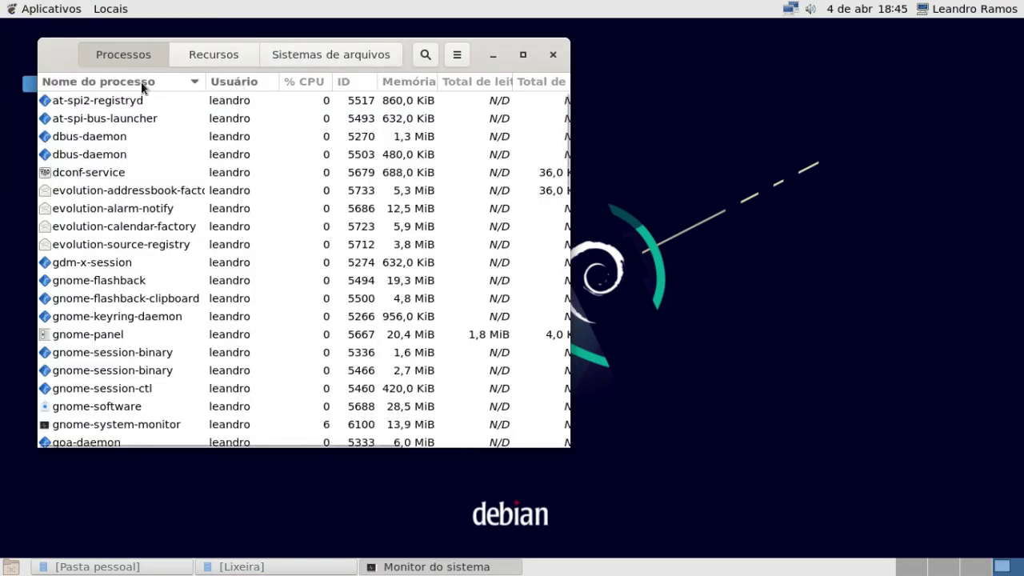
click(218, 53)
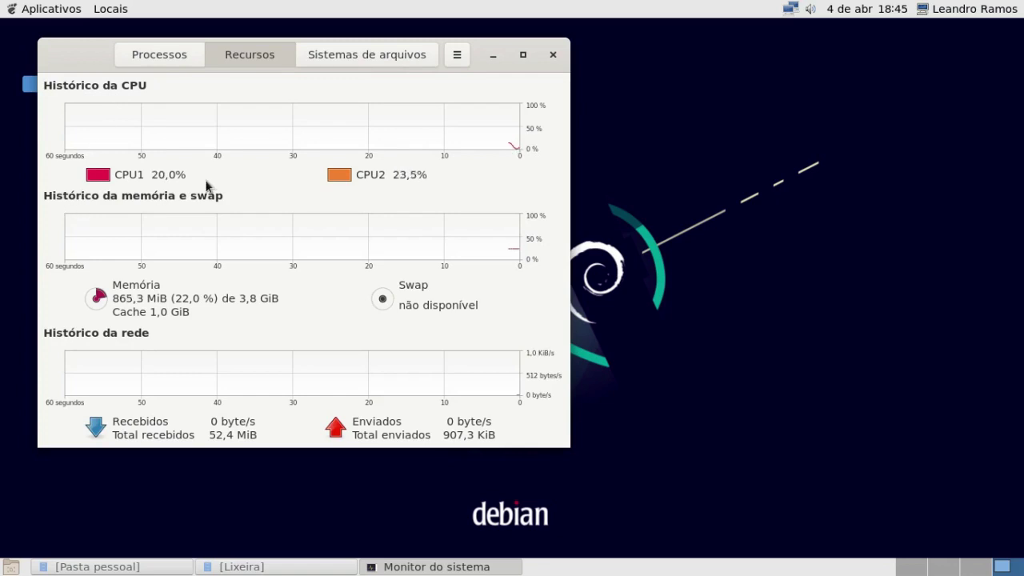
click(552, 54)
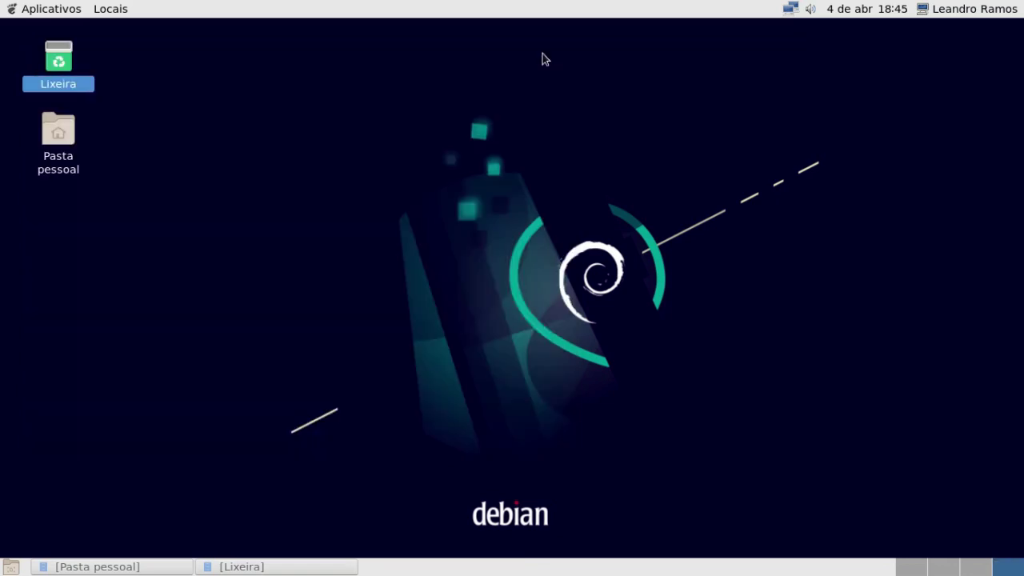
- Open the Executar aplicativo dialog and move it higher on the desktop
key(alt+F2)
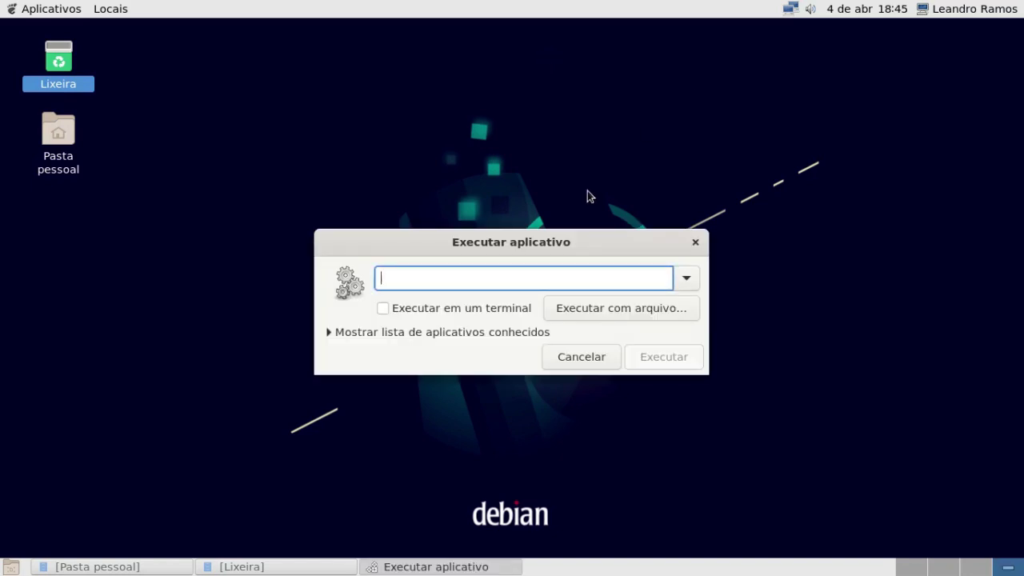
drag(465, 242, 487, 144)
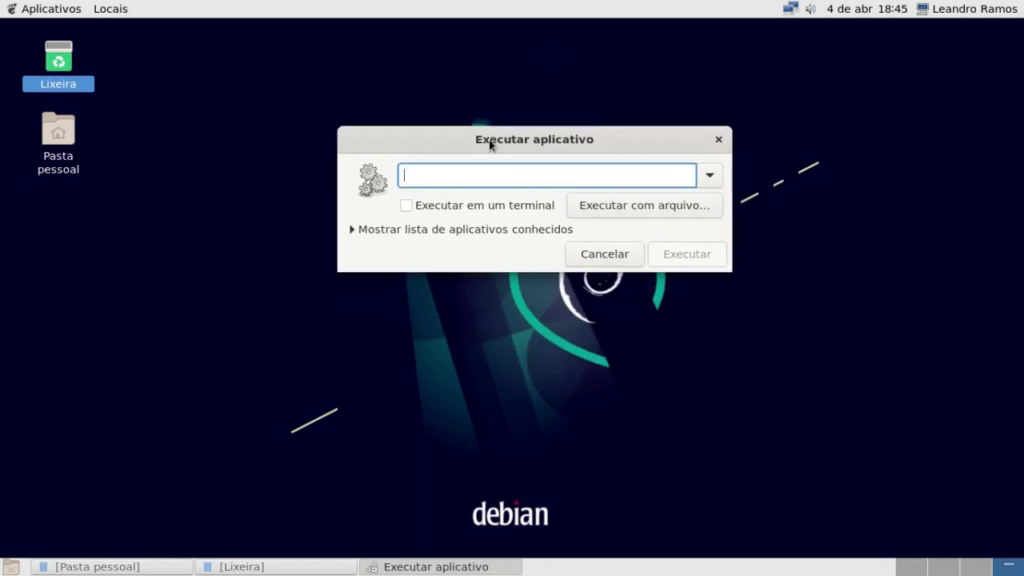
text(write)
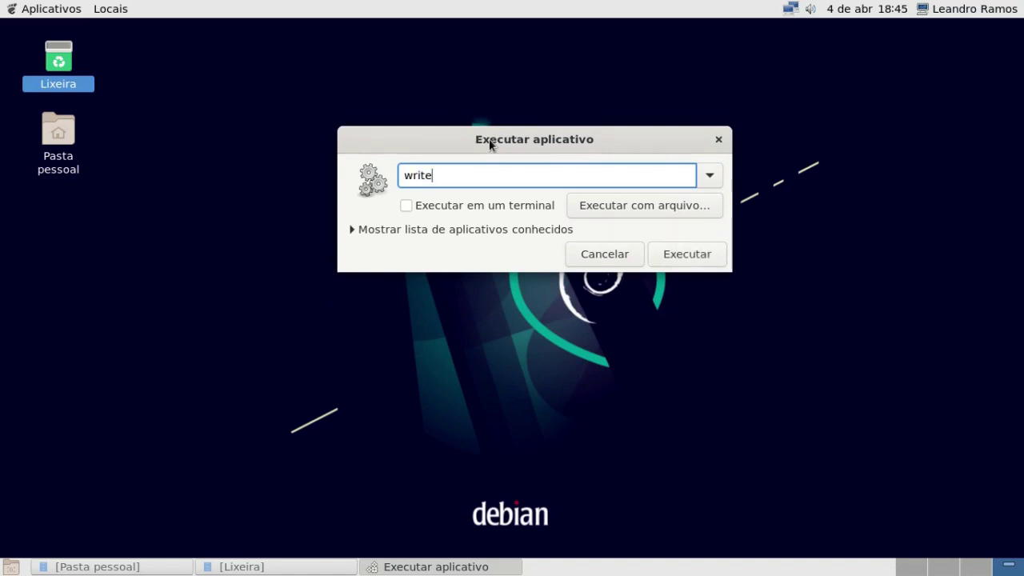
key(BackSpace)
key(BackSpace)
key(BackSpace)
key(BackSpace)
key(BackSpace)
key(BackSpace)
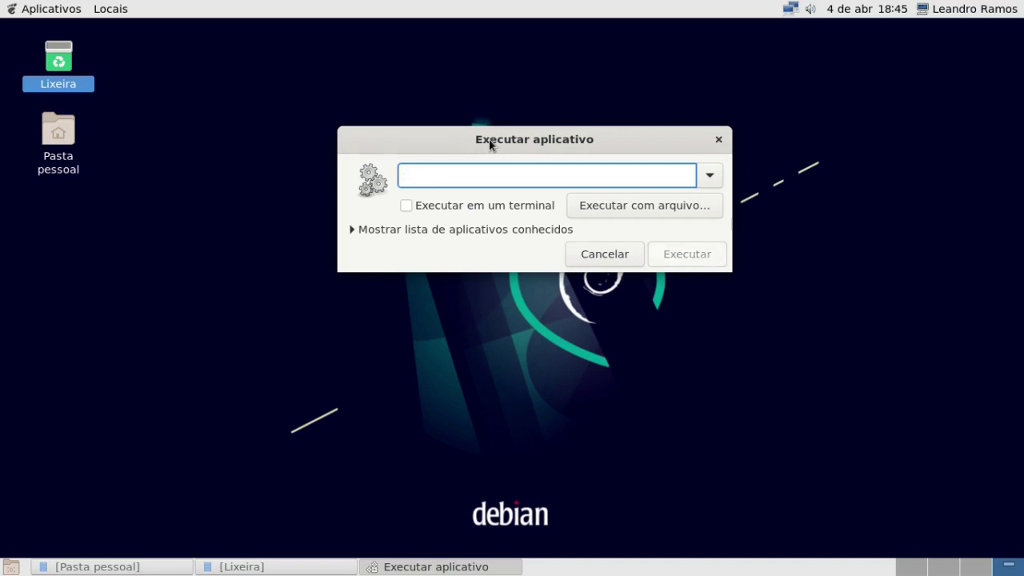
- Run lowriter, dismiss the Tip of the Day and close the LibreOffice Writer window
text(lowriter)
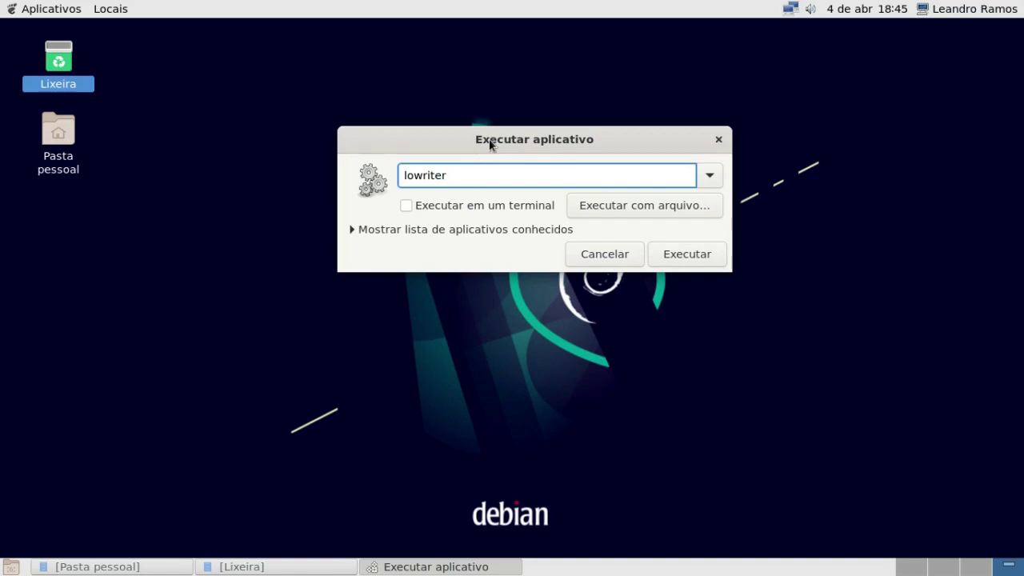
key(Return)
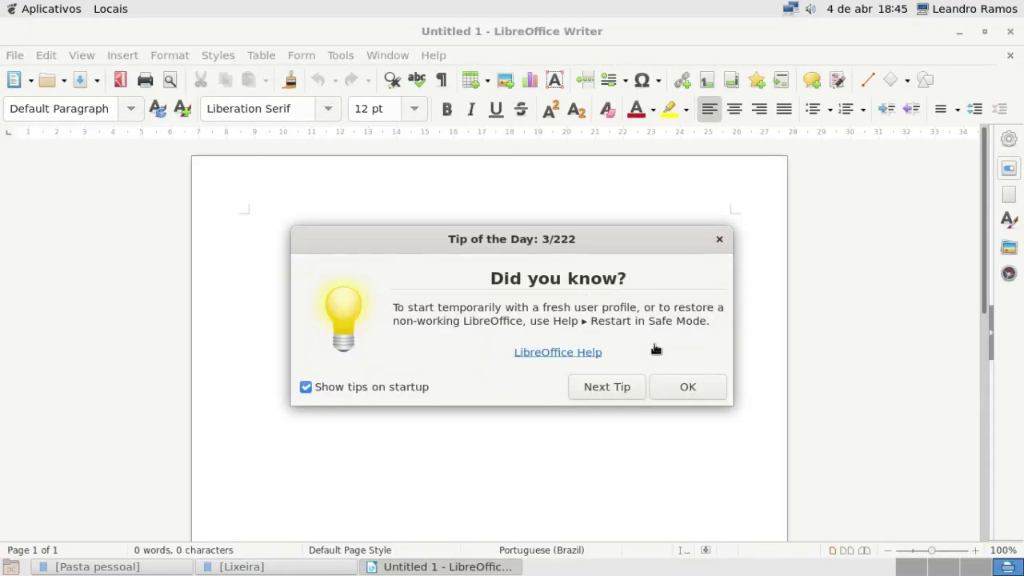
click(680, 388)
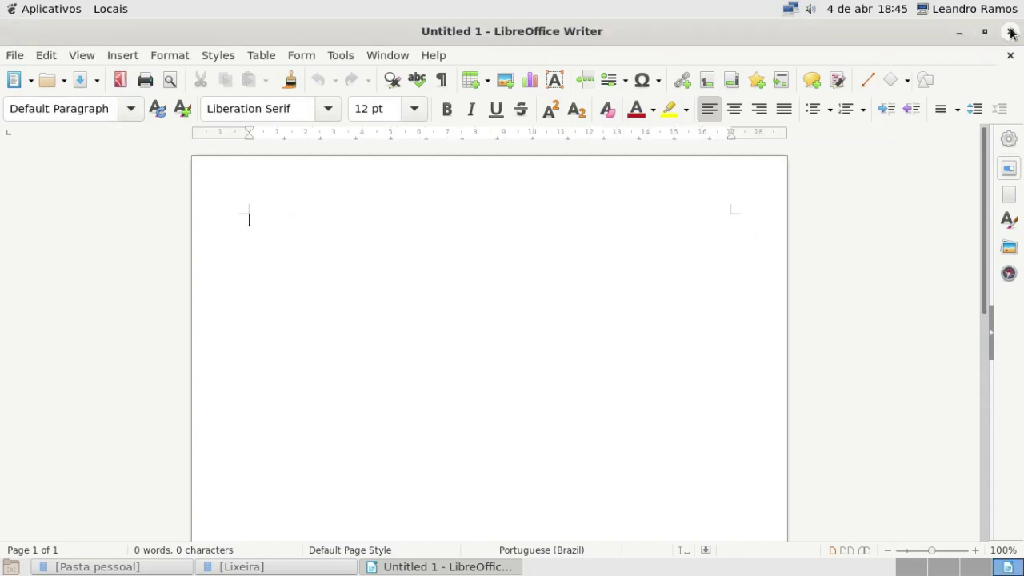
click(1009, 32)
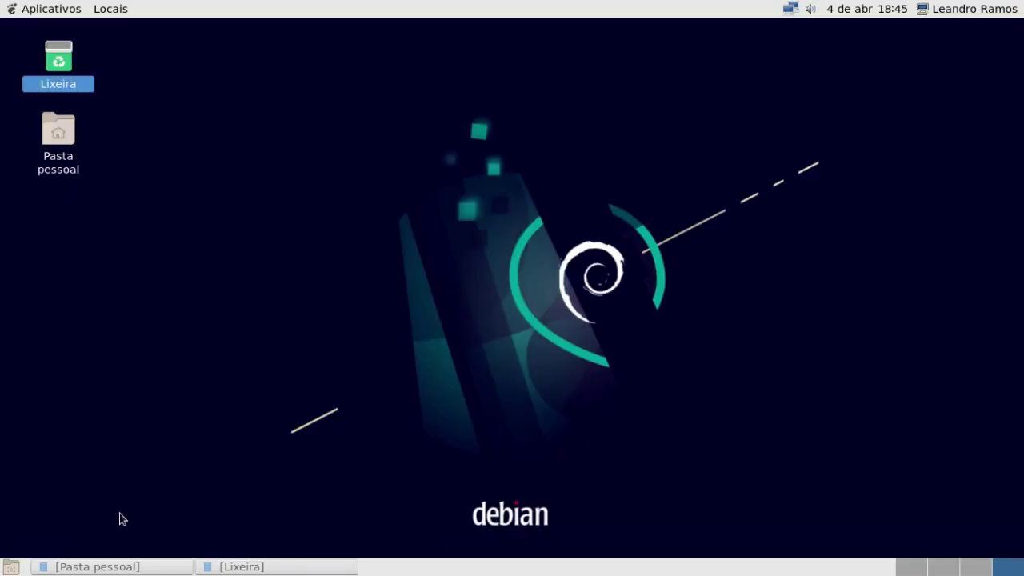
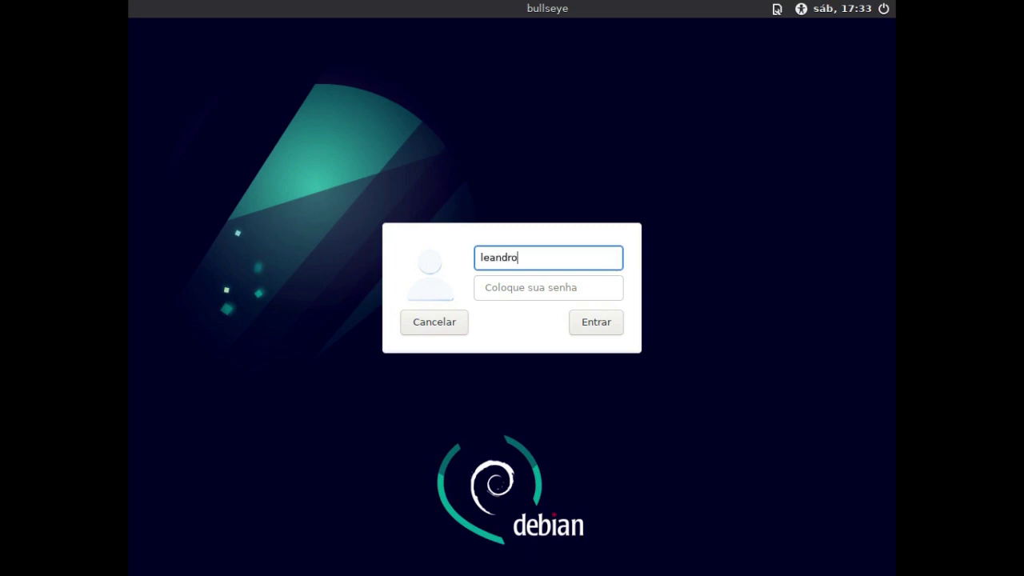
- Log in to the Cinnamon desktop session and look over the categories in the main application menu
key(Return)
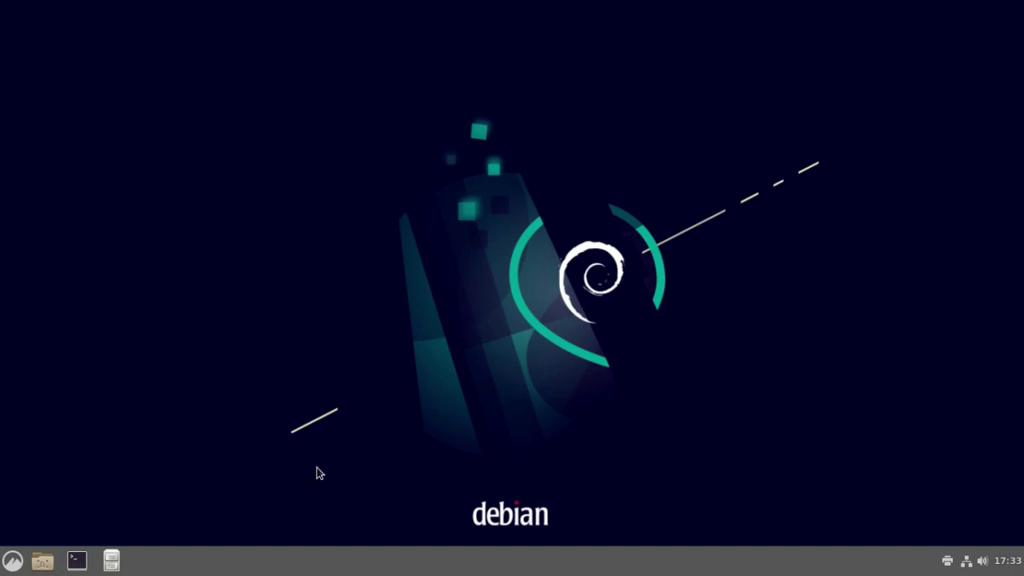
click(8, 564)
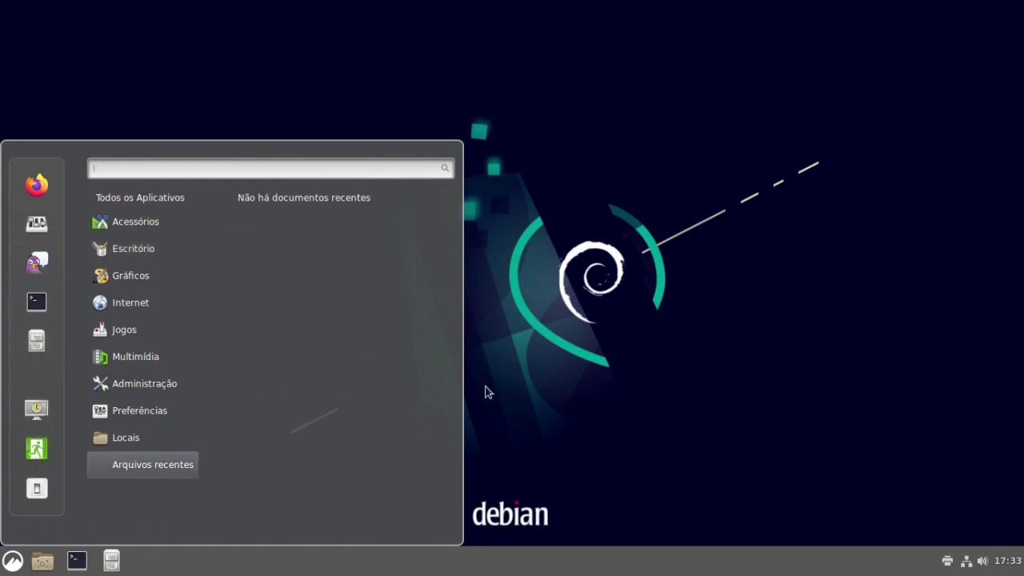
click(674, 276)
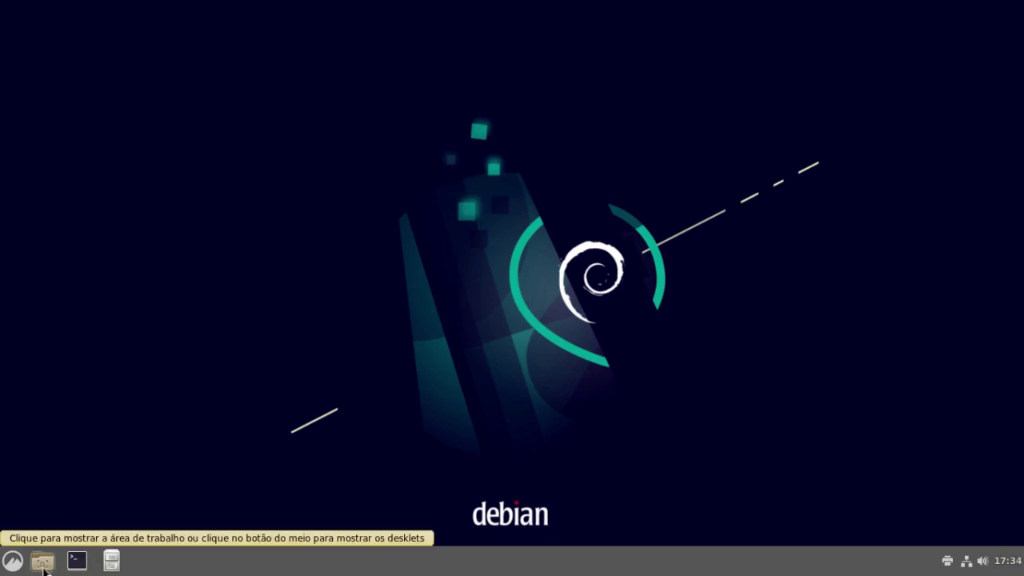
- Open a terminal and the Pasta pessoal folder, peek at the desktop, and move the two windows apart
click(90, 561)
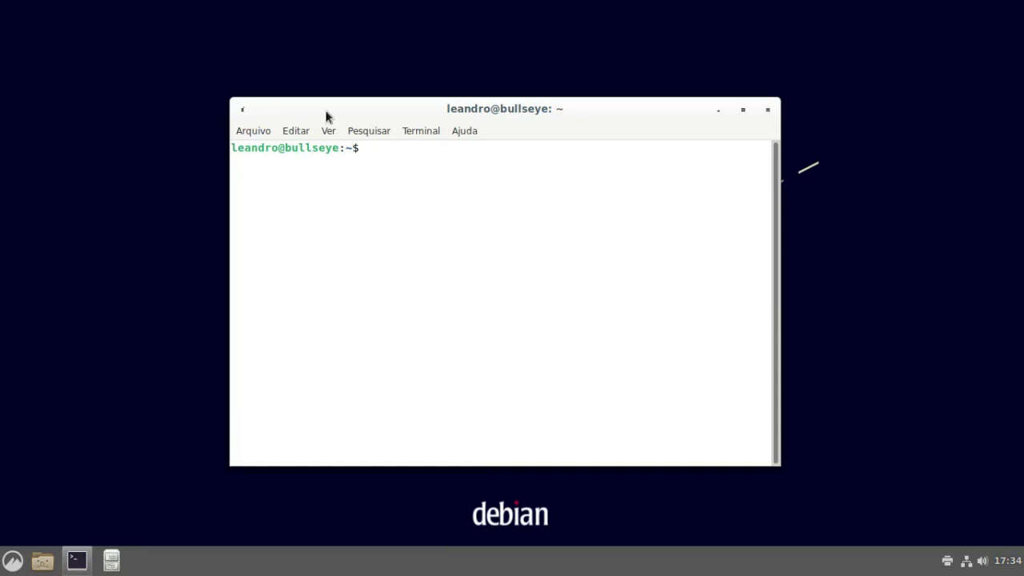
click(42, 561)
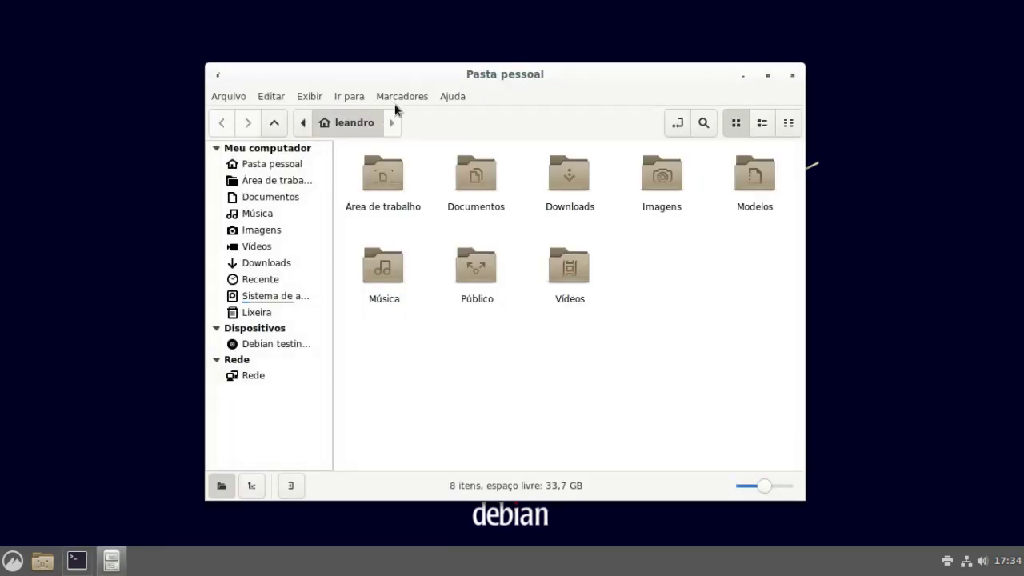
drag(496, 75, 714, 74)
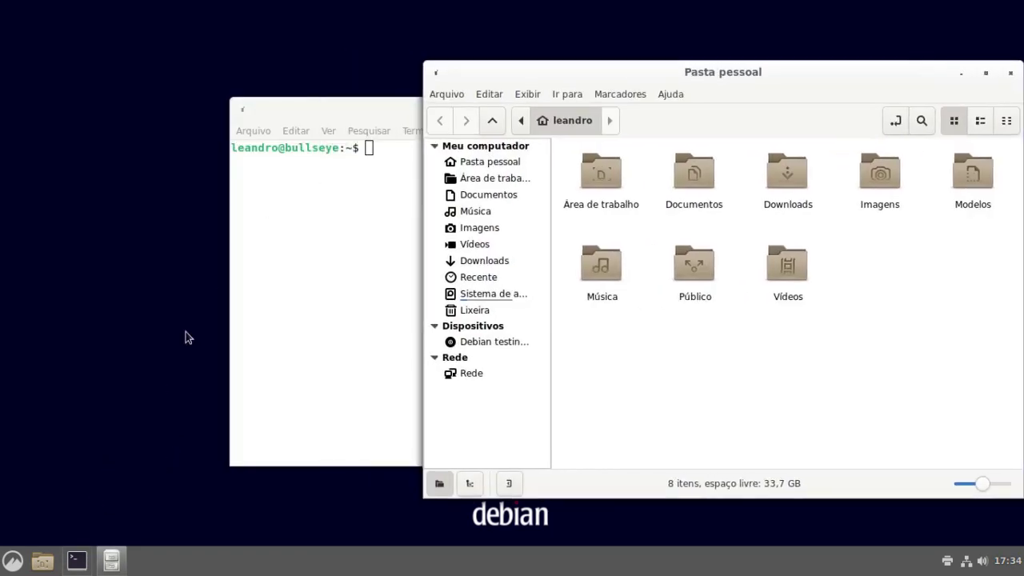
click(42, 562)
click(42, 563)
drag(310, 104, 177, 102)
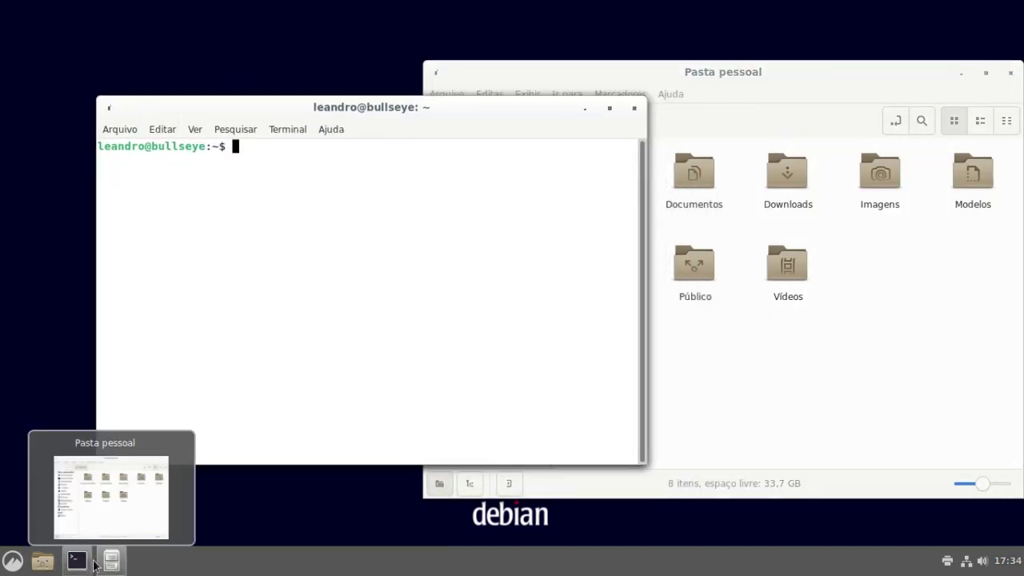
- Preview the open windows from the panel, bring Pasta pessoal to the front, and minimize and restore it
mouse_move(88, 562)
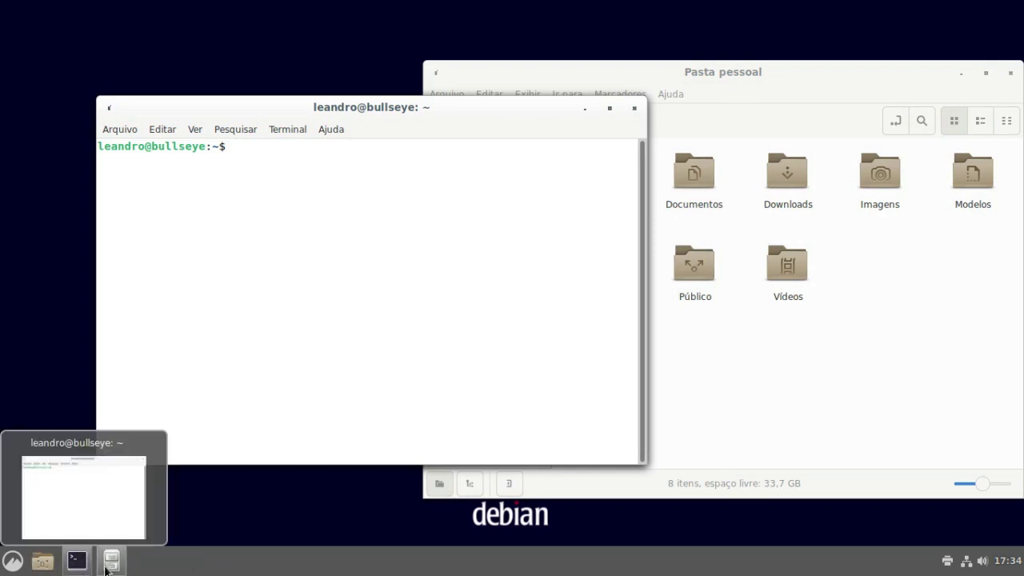
click(116, 566)
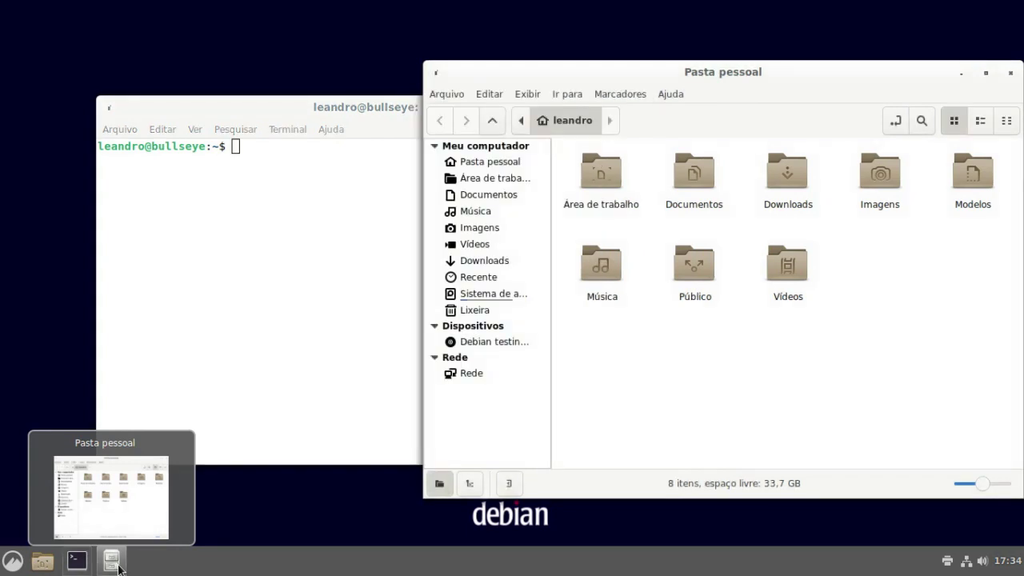
click(116, 566)
click(116, 567)
click(116, 567)
click(116, 566)
click(116, 566)
- Launch Minas from the Jogos category, and minimize and restore its window
click(12, 560)
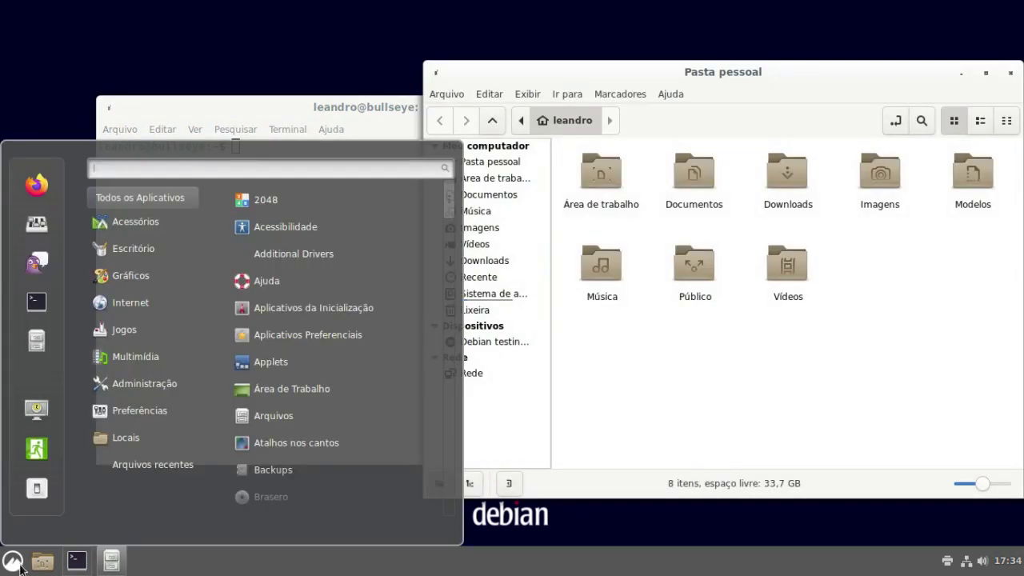
mouse_move(120, 336)
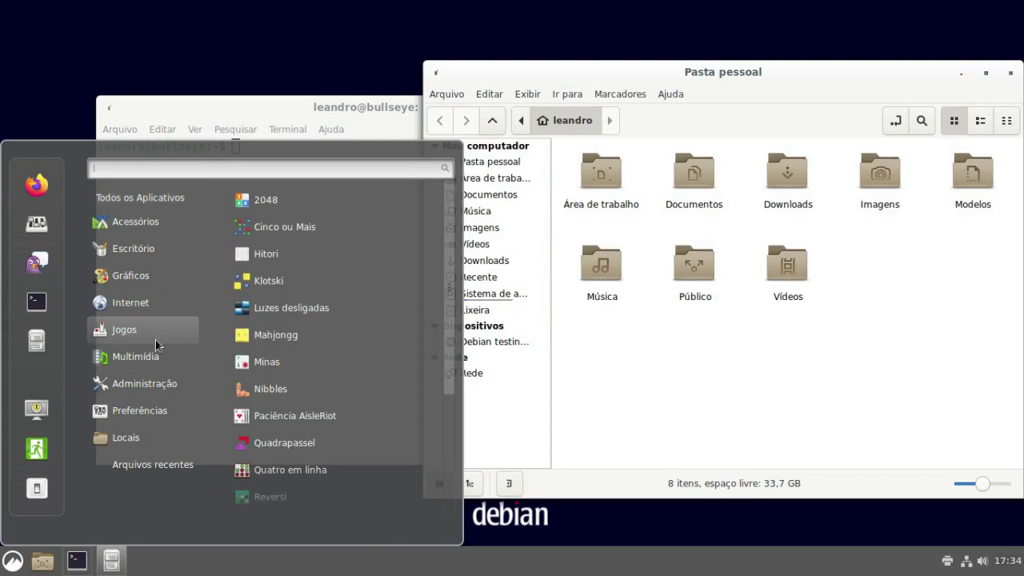
click(293, 361)
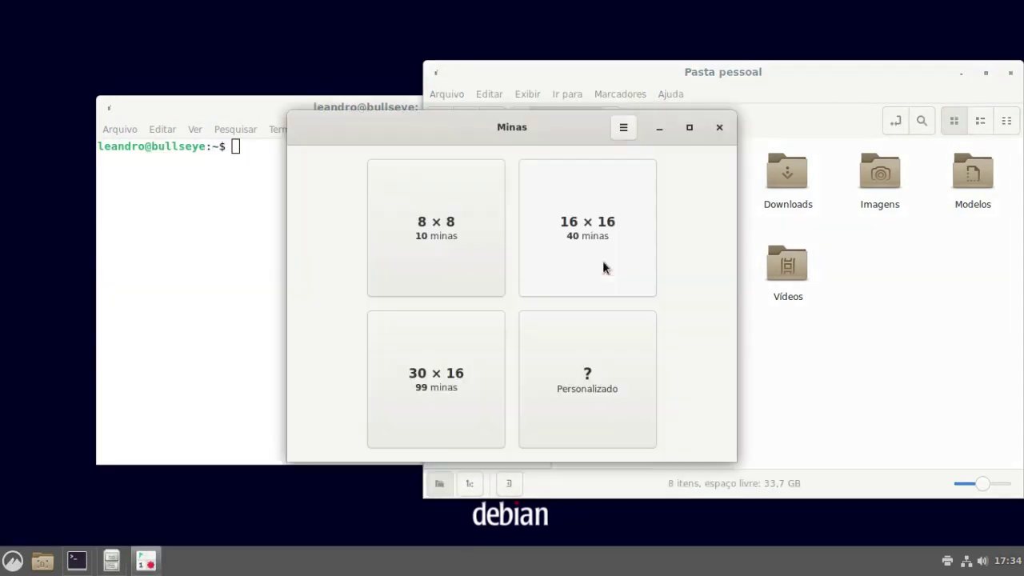
click(150, 557)
click(151, 559)
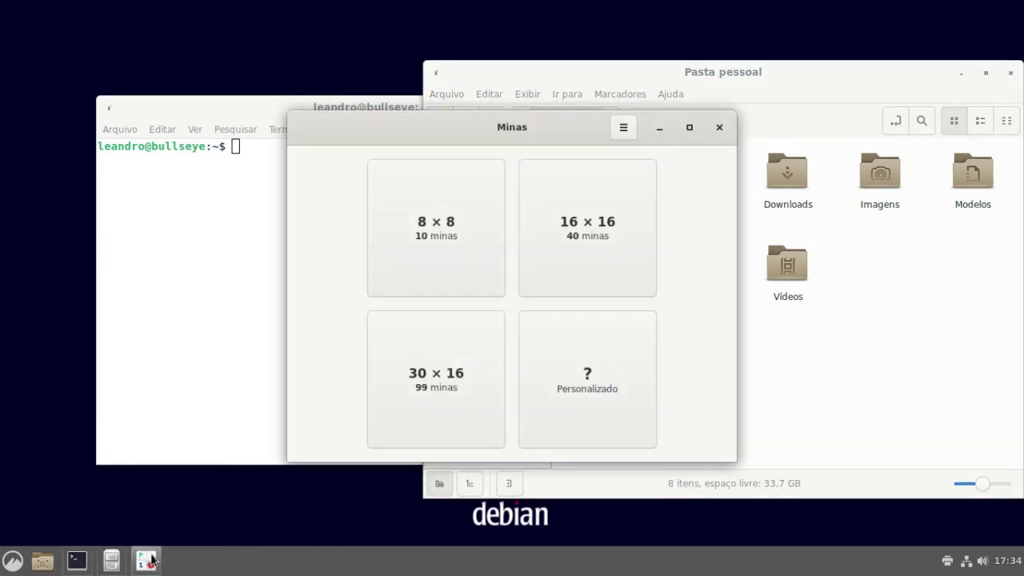
- Pin Minas to the panel, check that its window minimizes and restores, and close the game
right_click(152, 559)
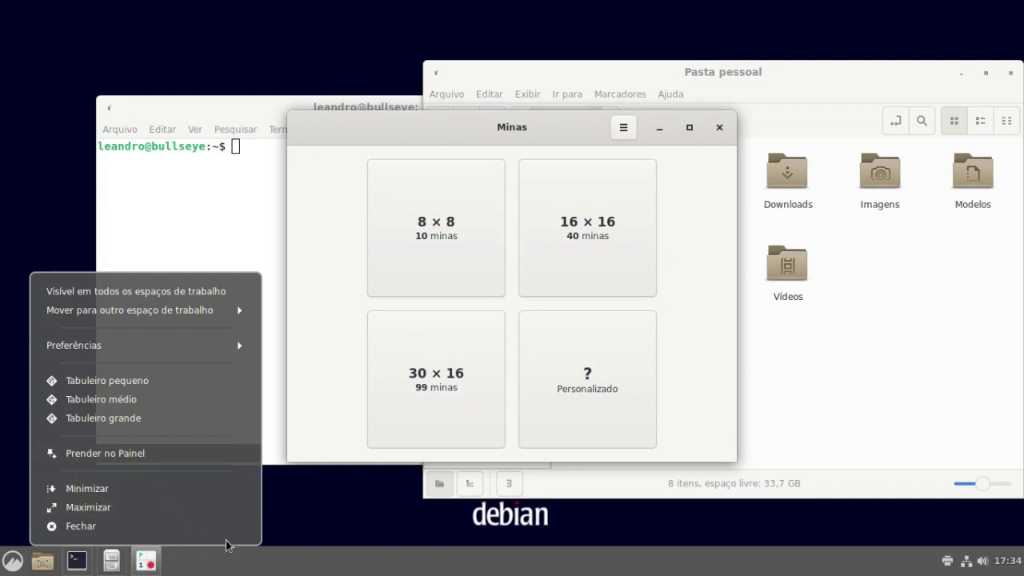
key(Escape)
click(146, 560)
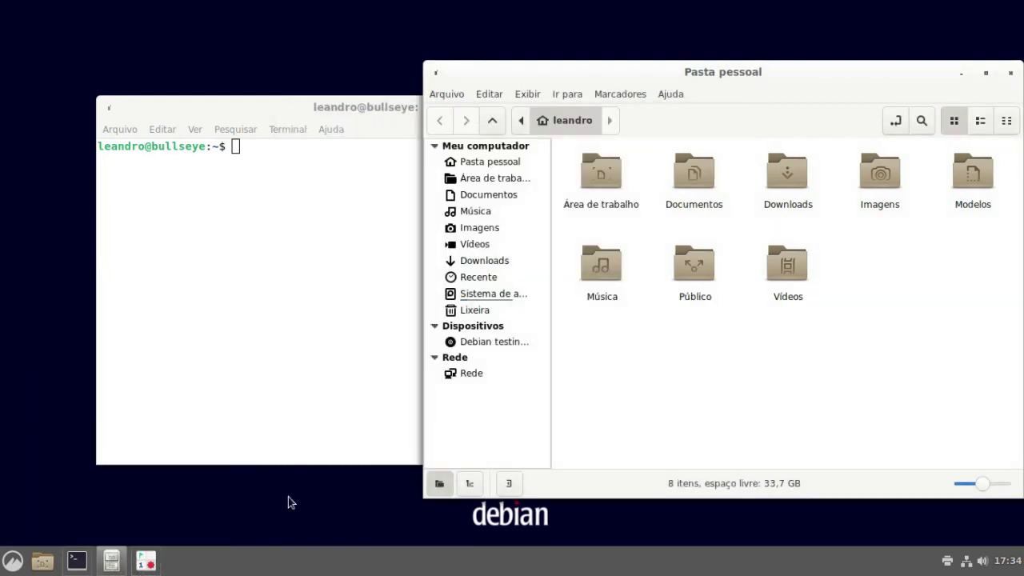
click(144, 560)
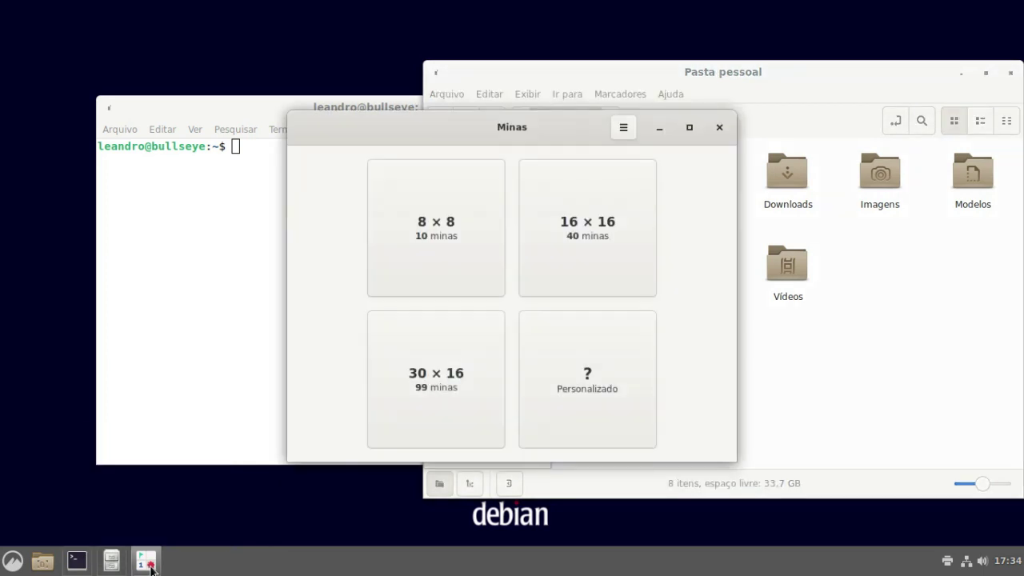
click(719, 129)
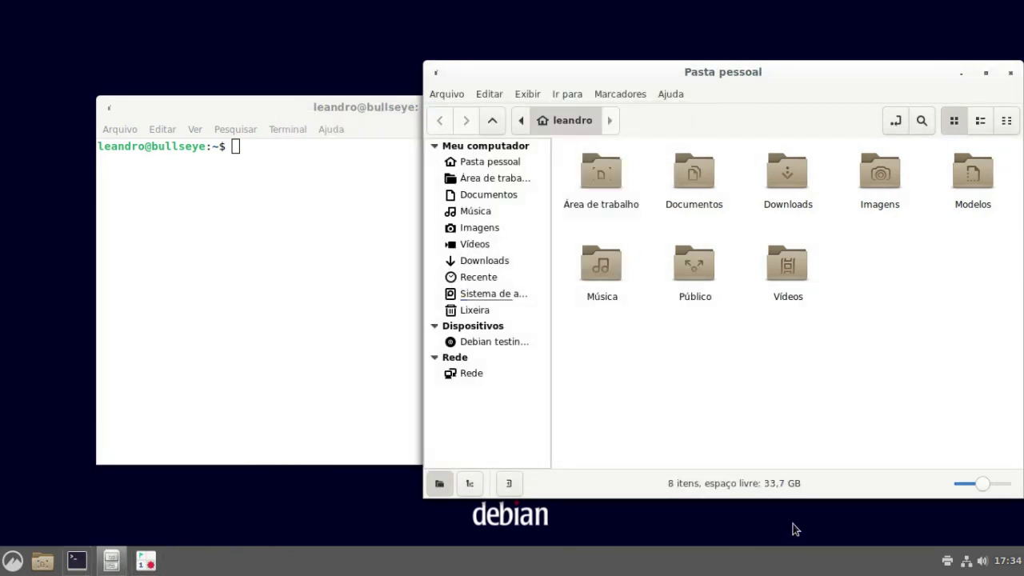
- Check the network and sound applets, expanding the Iniciar reprodutor entry in the sound controls
click(967, 562)
click(982, 563)
click(987, 560)
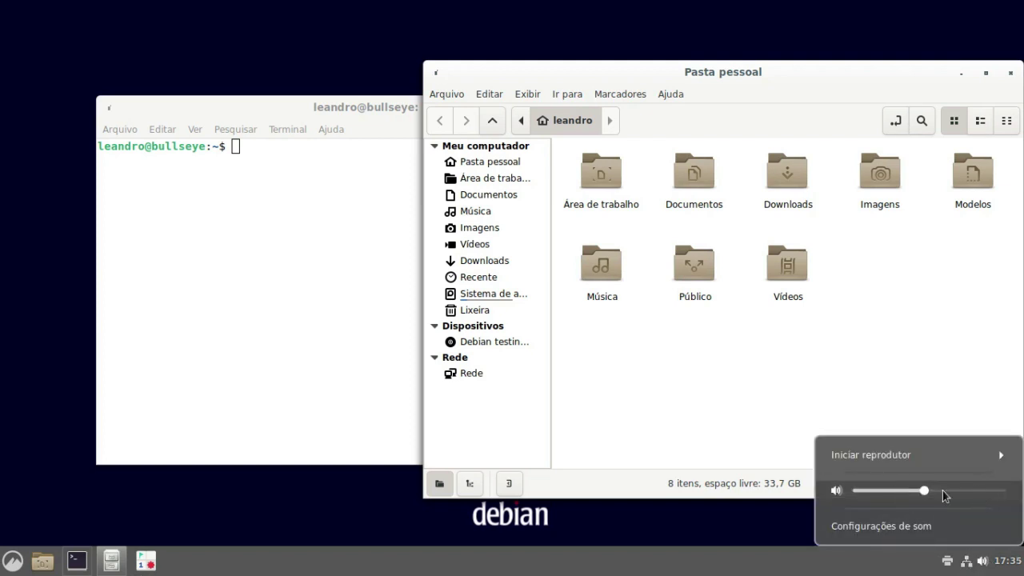
click(913, 453)
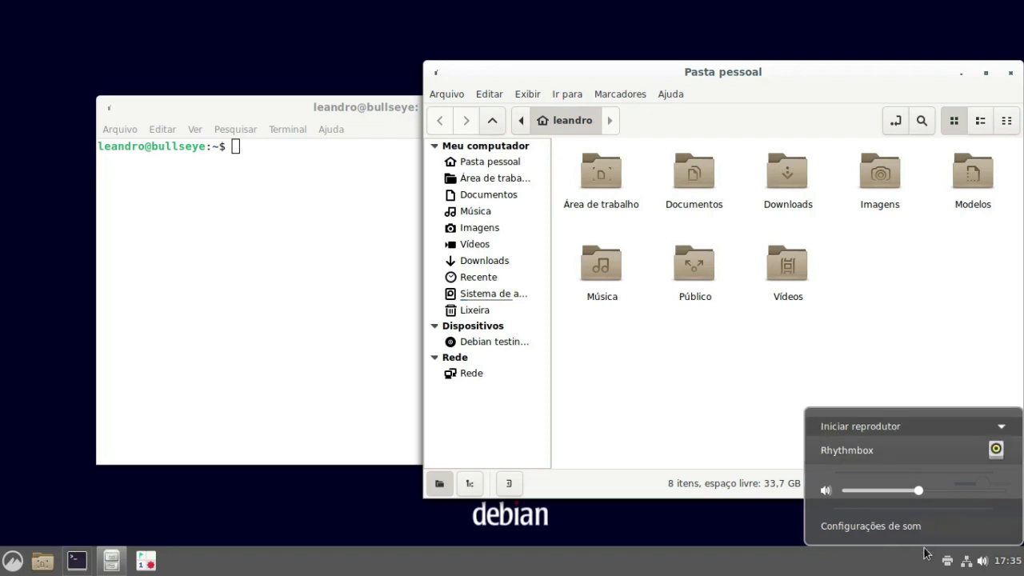
- View the panel clock's calendar and close it
click(1002, 566)
click(1005, 565)
click(1005, 565)
click(1007, 565)
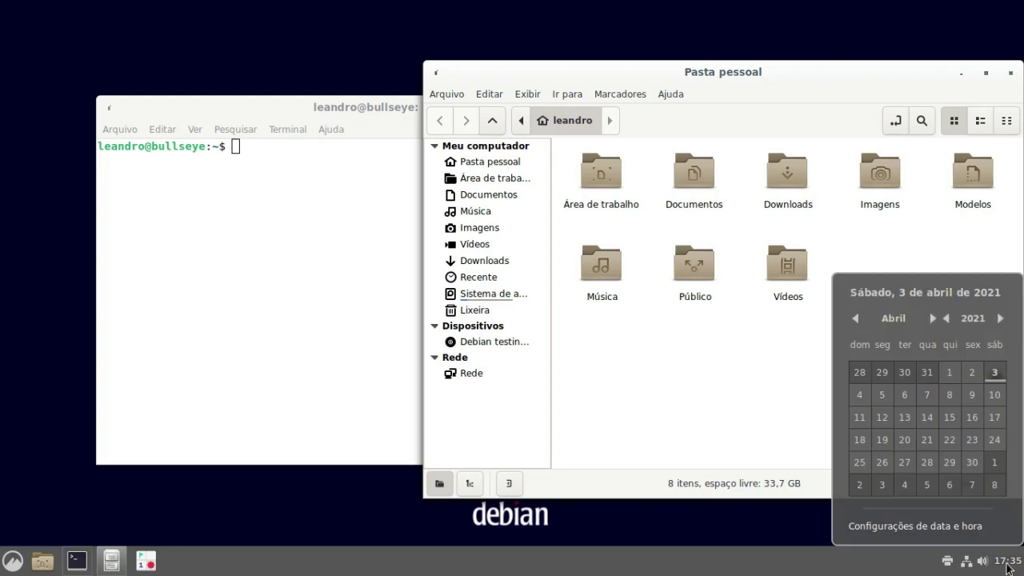
click(1007, 565)
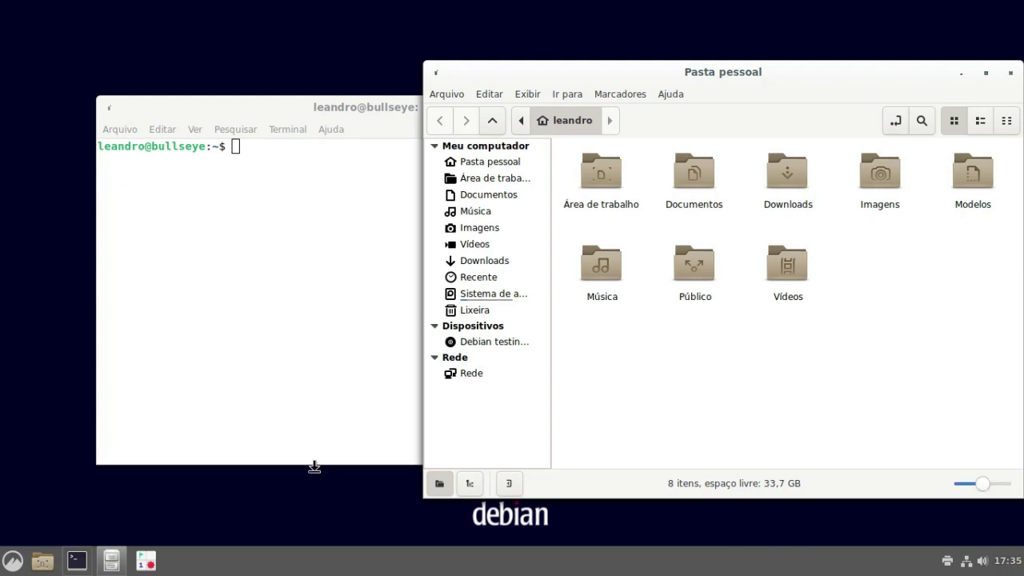
- Open Configurações do sistema, close the Pasta pessoal window and dismiss the software update notification
click(12, 560)
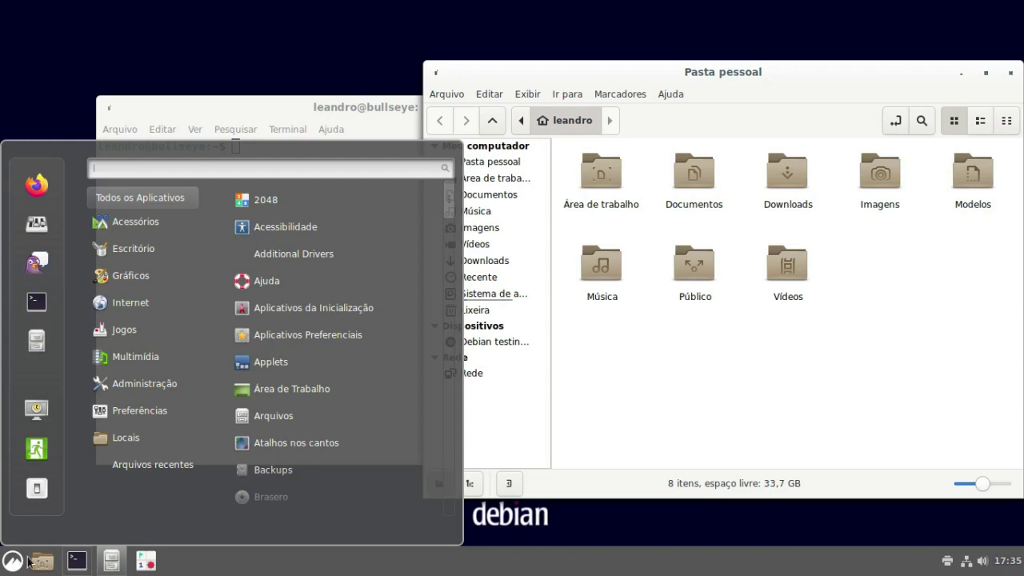
click(37, 235)
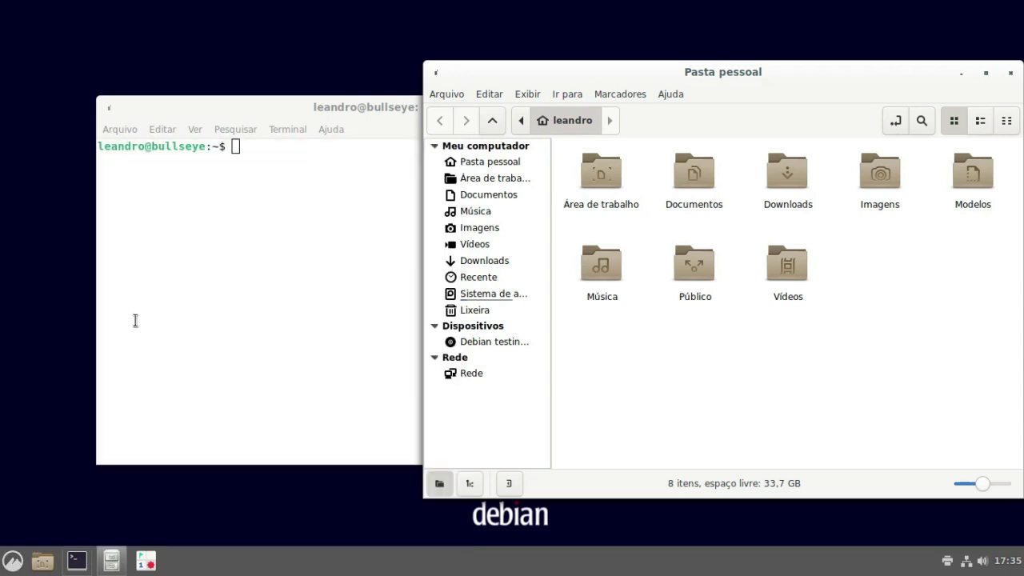
click(1011, 74)
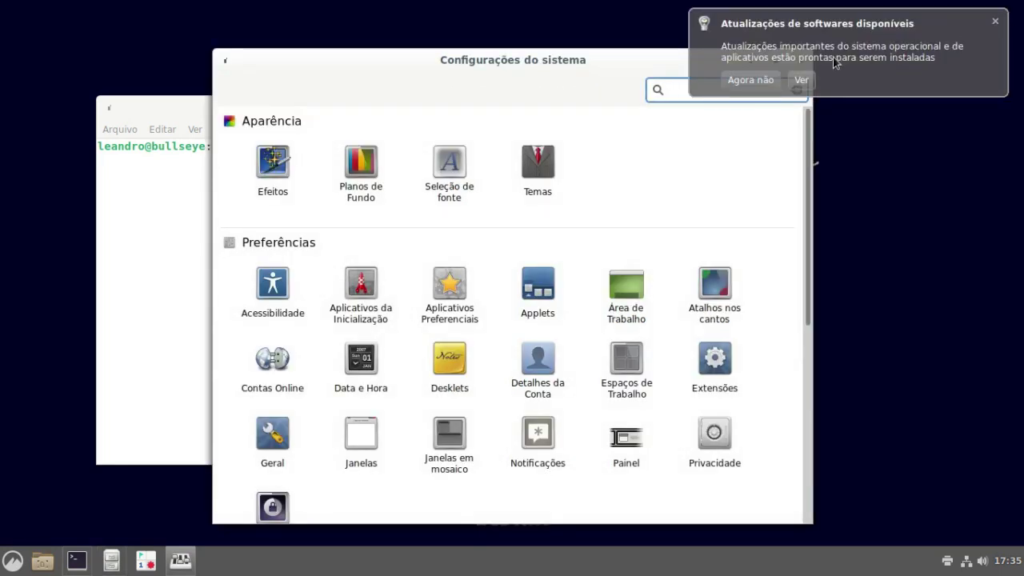
click(997, 23)
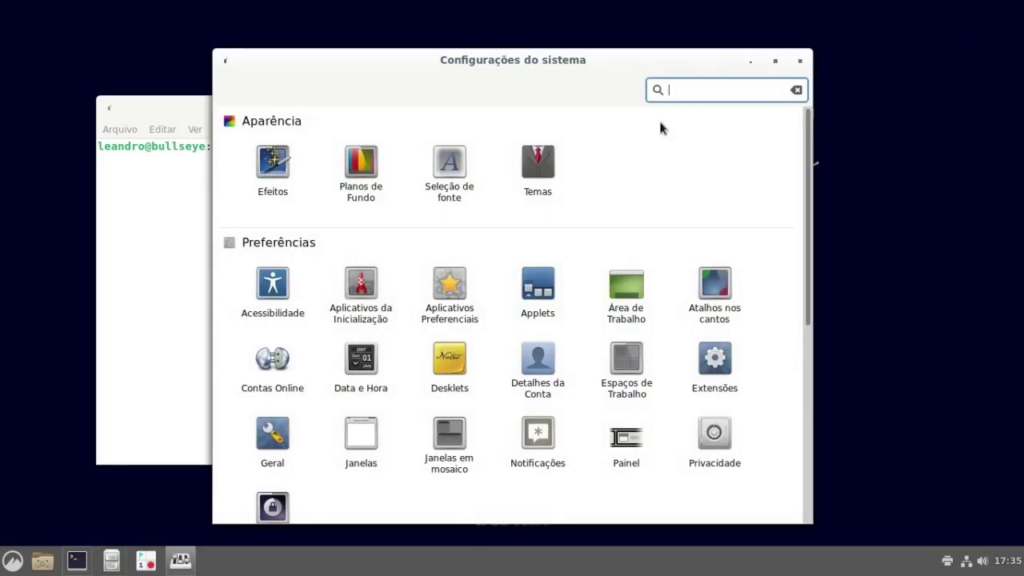
- Look through the system settings categories, search for "tema" and open the Temas settings
scroll(583, 135, down, 5)
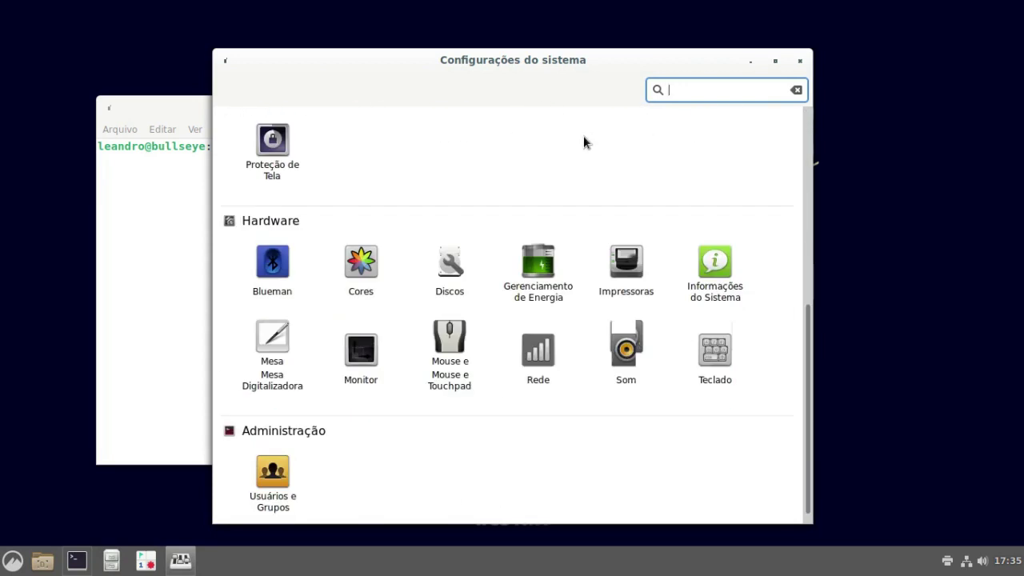
scroll(583, 136, up, 3)
scroll(616, 124, up, 2)
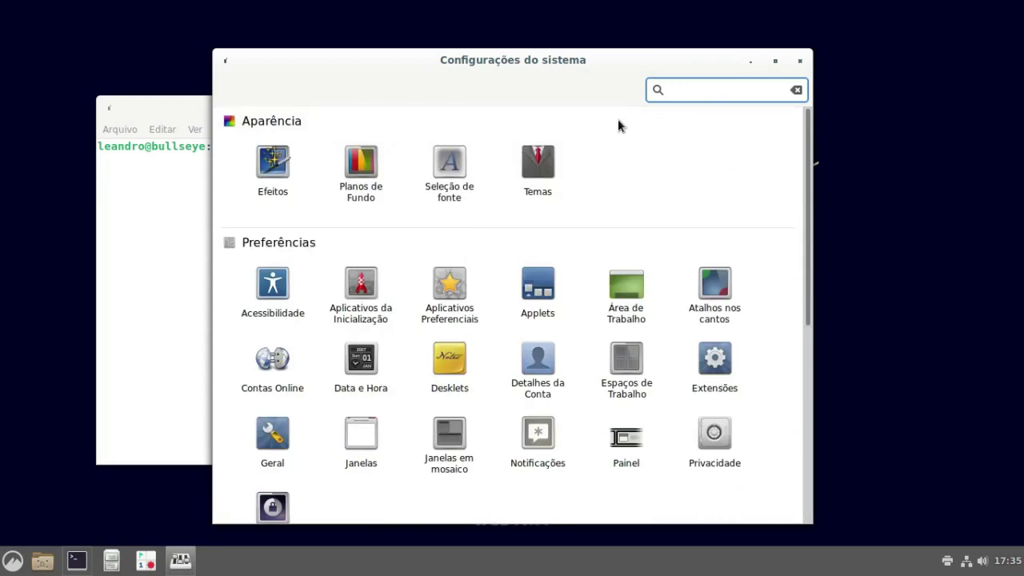
text(tema)
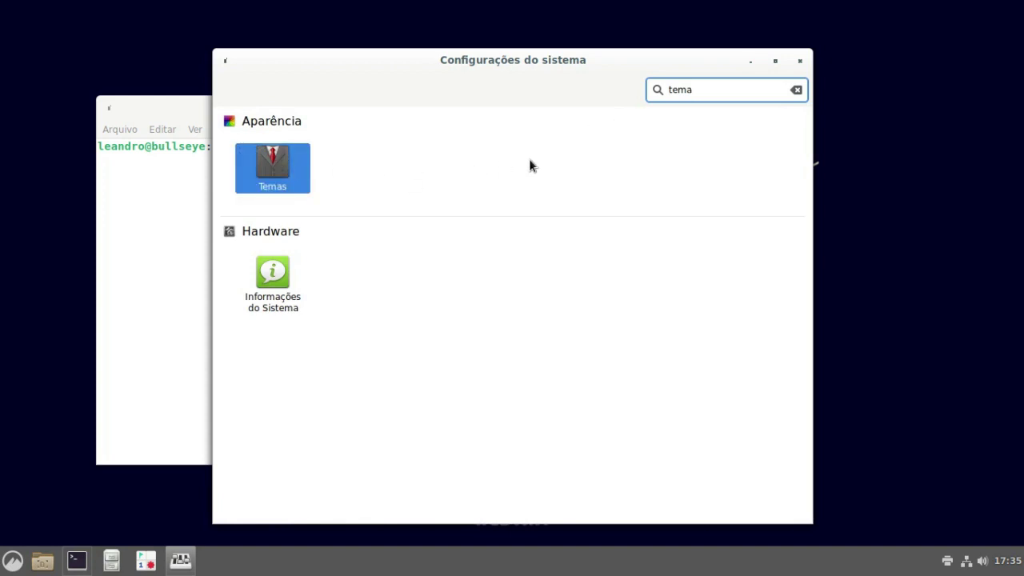
key(Return)
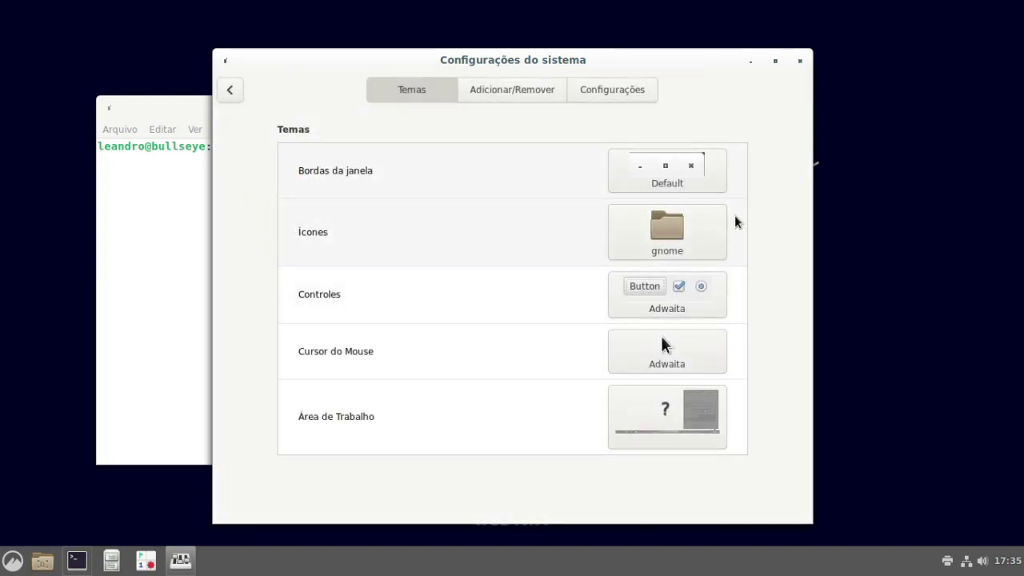
- Examine the available Bordas da janela themes and the Adicionar/Remover page of the Temas settings
click(681, 178)
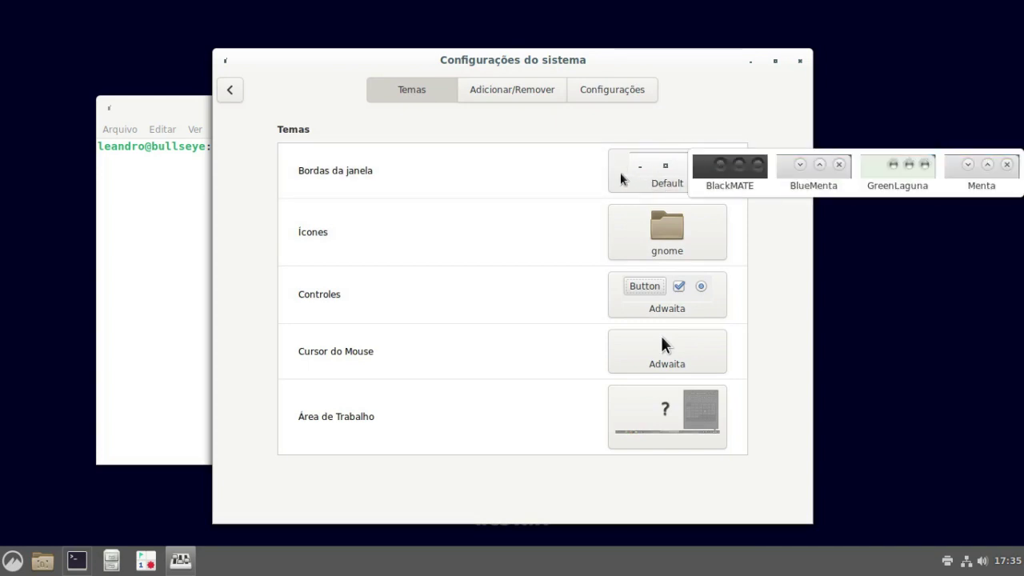
click(745, 288)
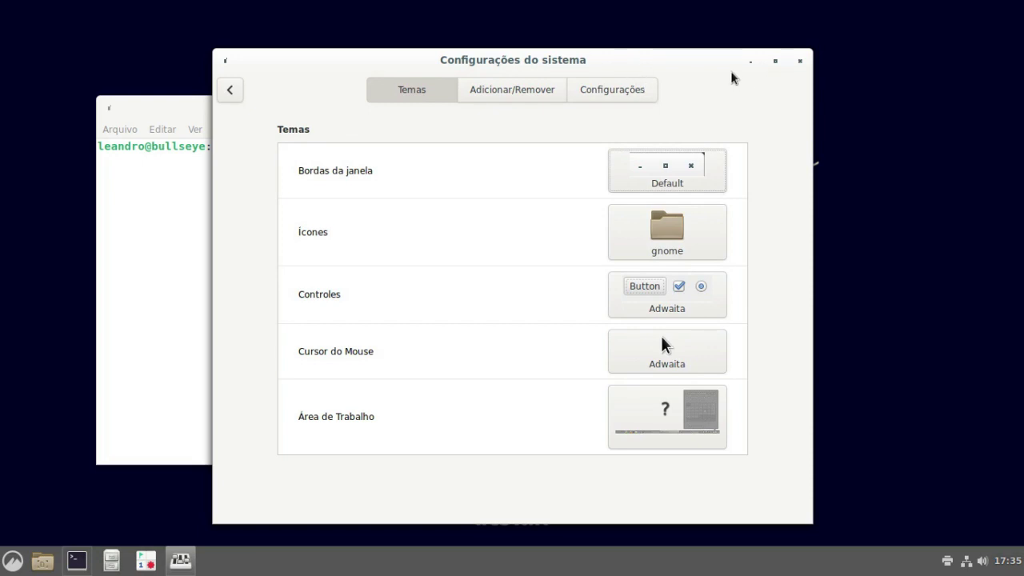
click(524, 93)
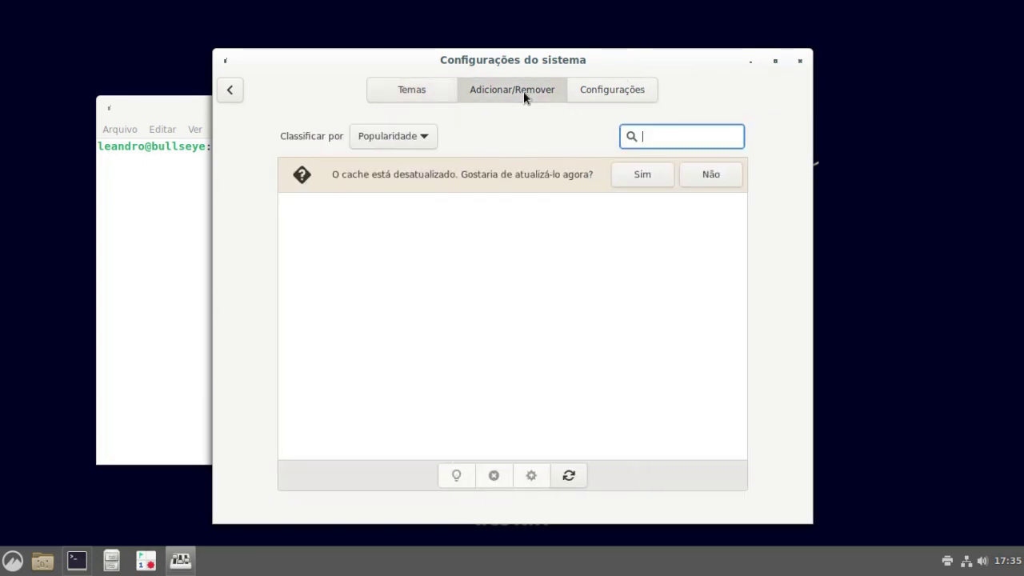
- Close the Configurações do sistema and terminal windows
click(800, 62)
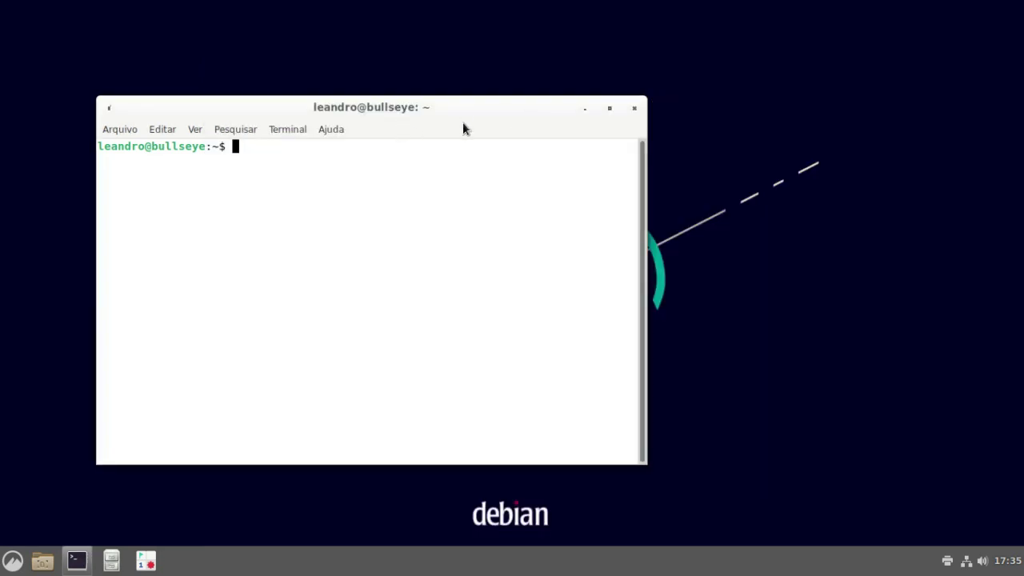
click(632, 109)
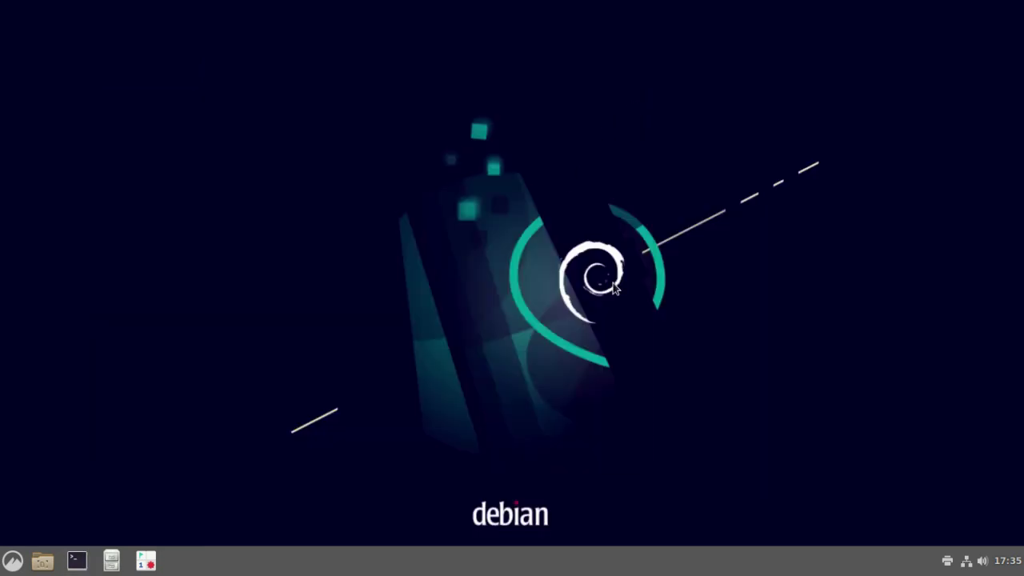
- Search the application menu for "termin" and launch XTerm
click(4, 565)
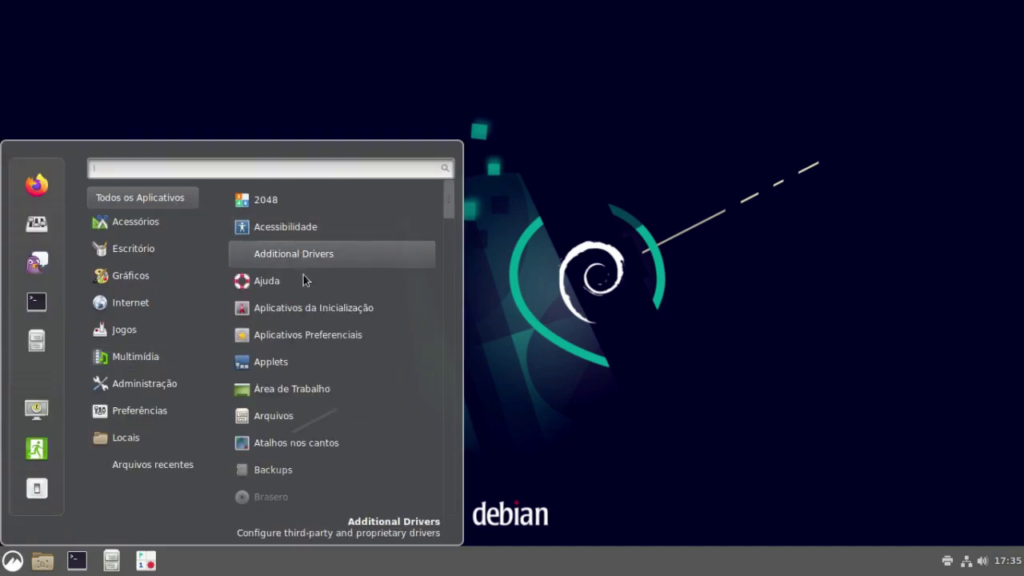
scroll(304, 277, down, 10)
mouse_move(138, 250)
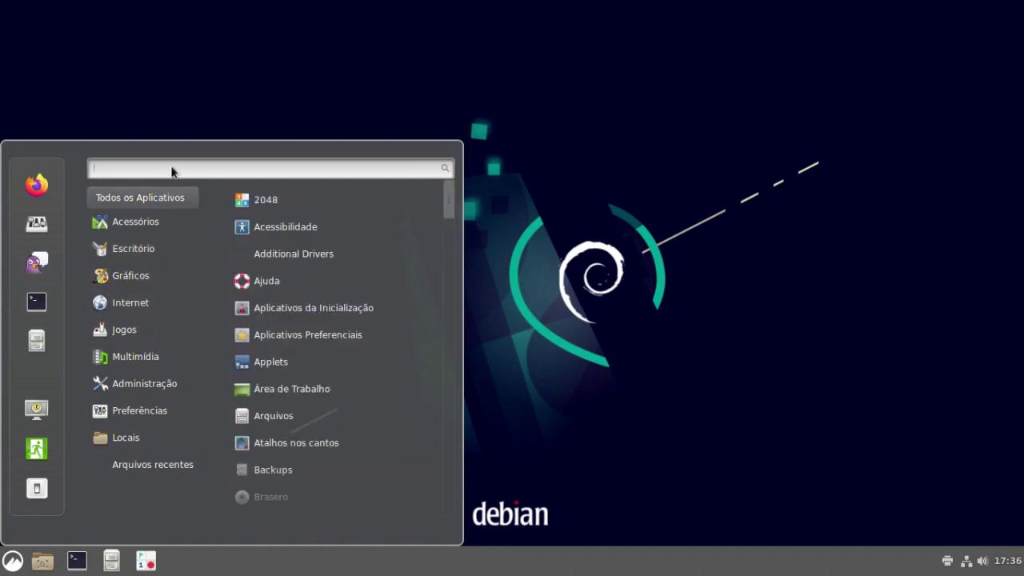
text(termin)
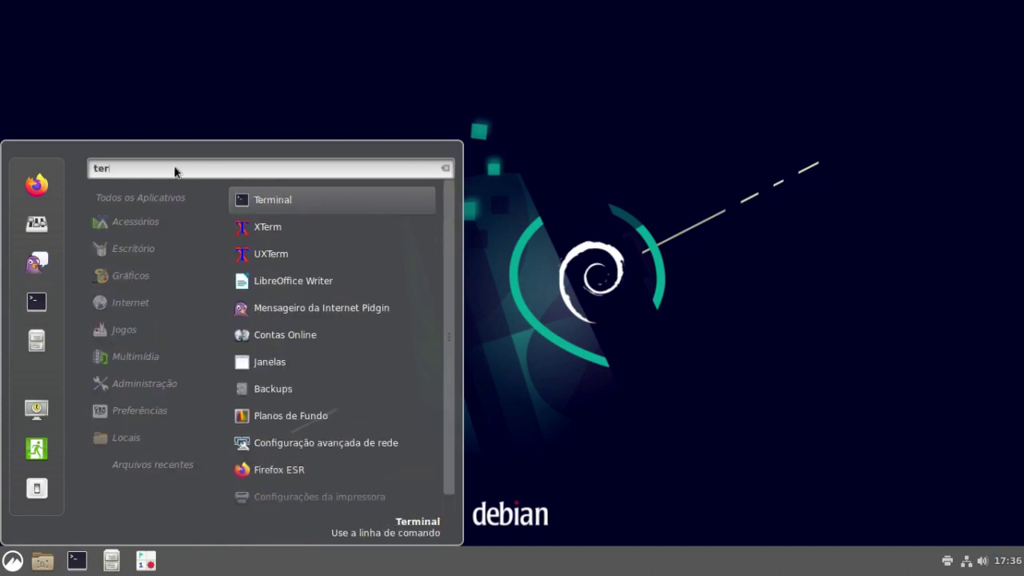
key(Down)
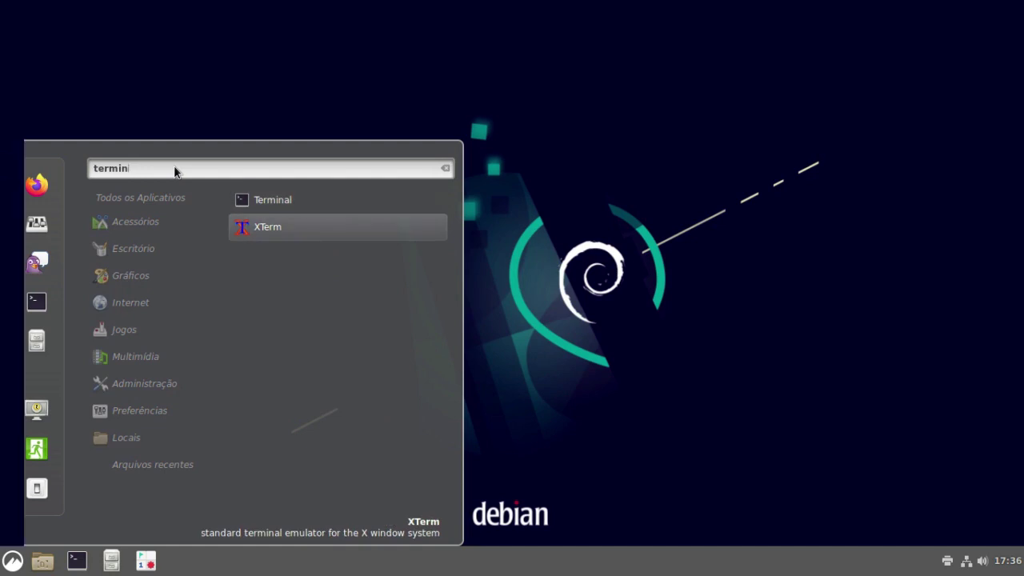
key(Return)
- Look through the application menu's Jogos, Acessórios, Multimídia and Internet categories, closing the menu after each look
key(super)
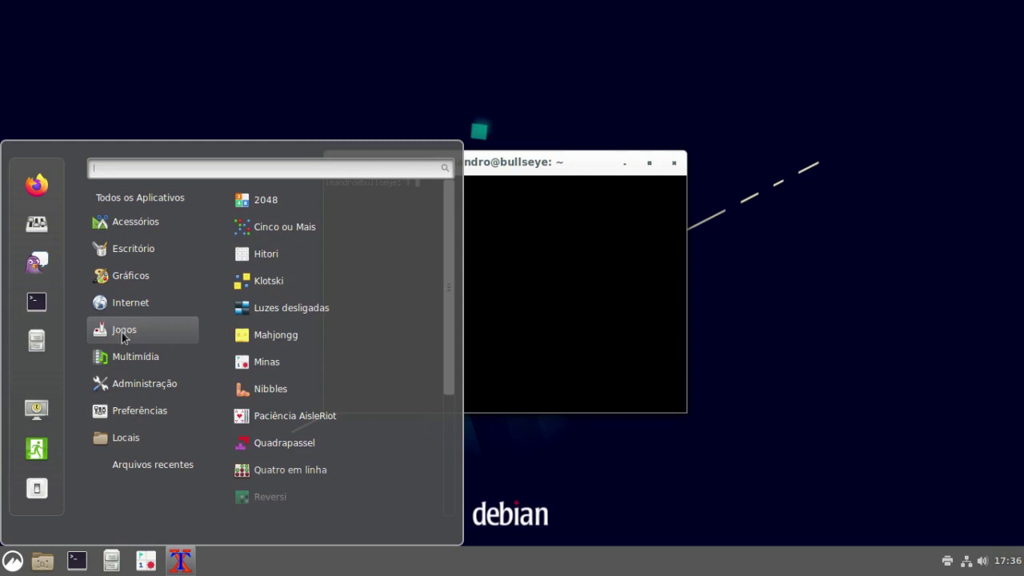
scroll(309, 370, down, 4)
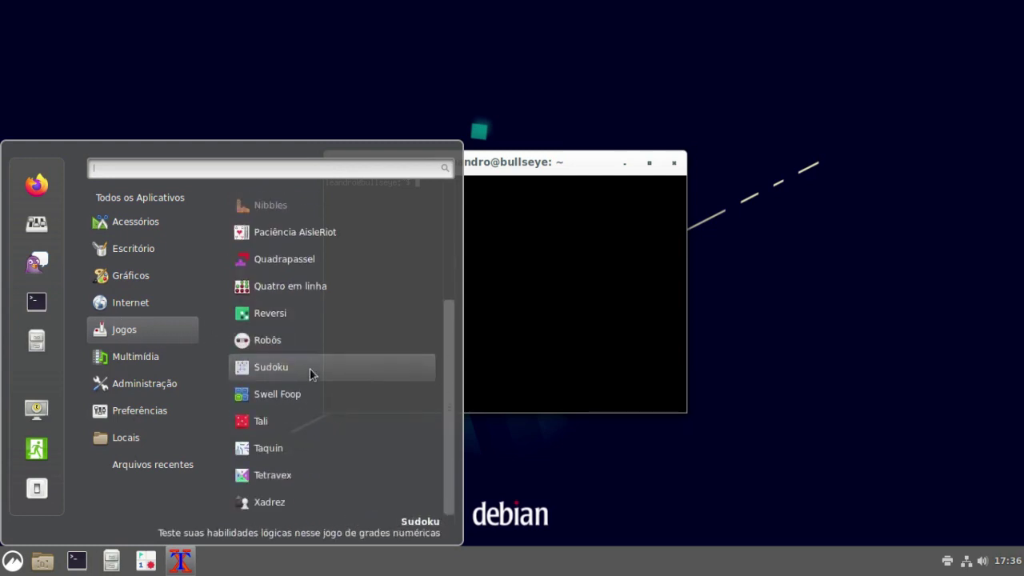
scroll(310, 368, up, 4)
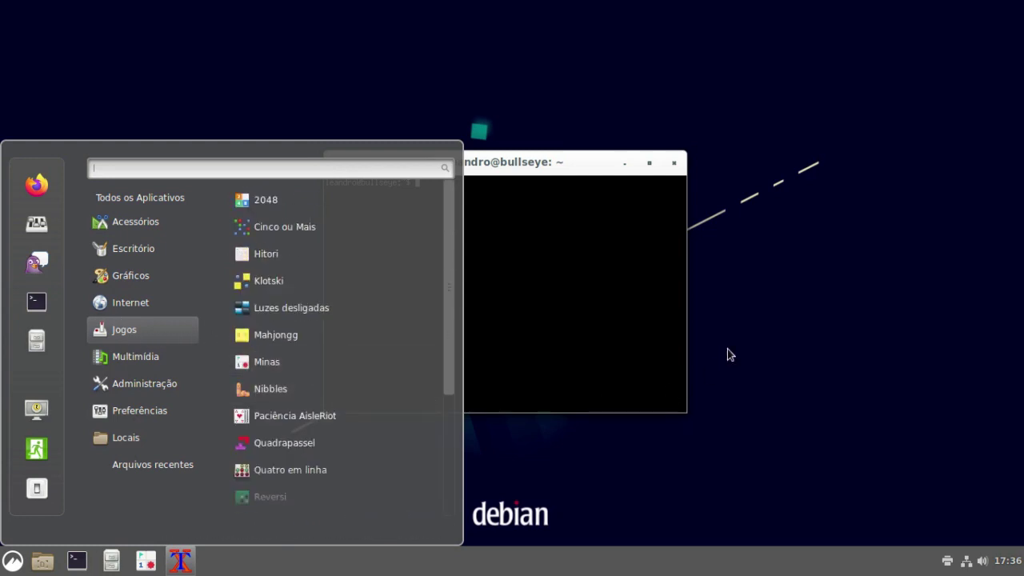
click(776, 311)
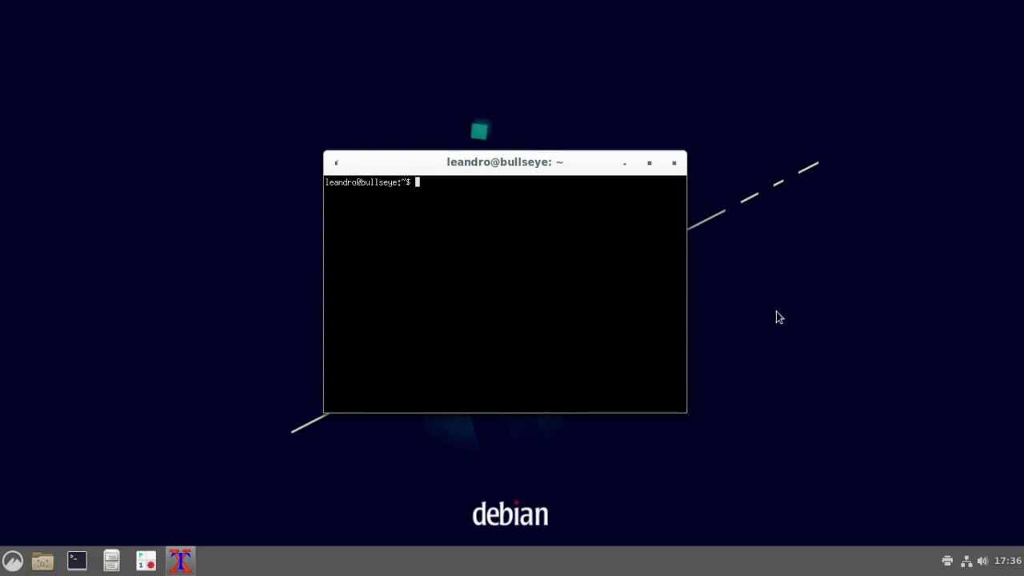
key(super)
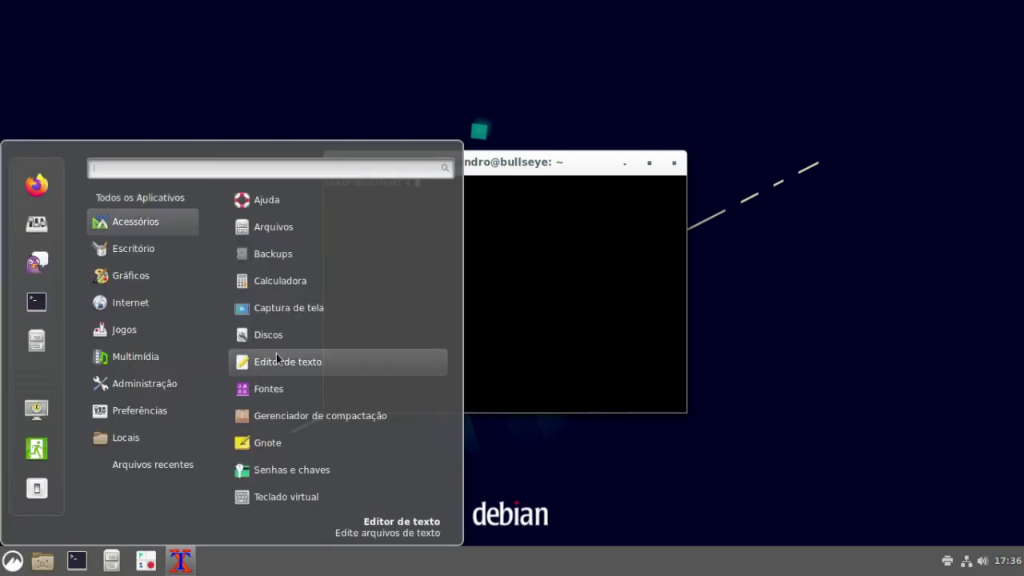
mouse_move(152, 356)
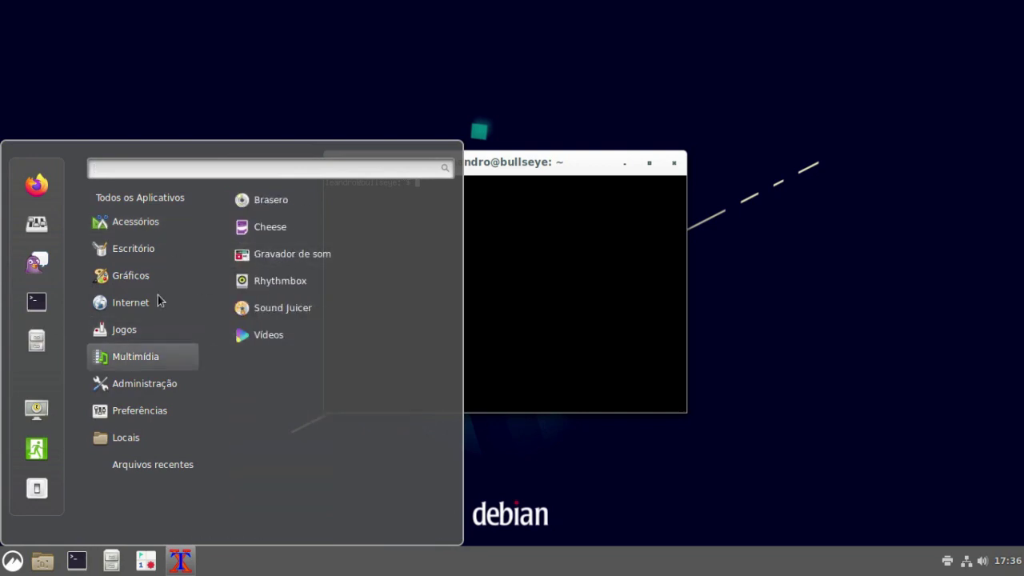
mouse_move(171, 298)
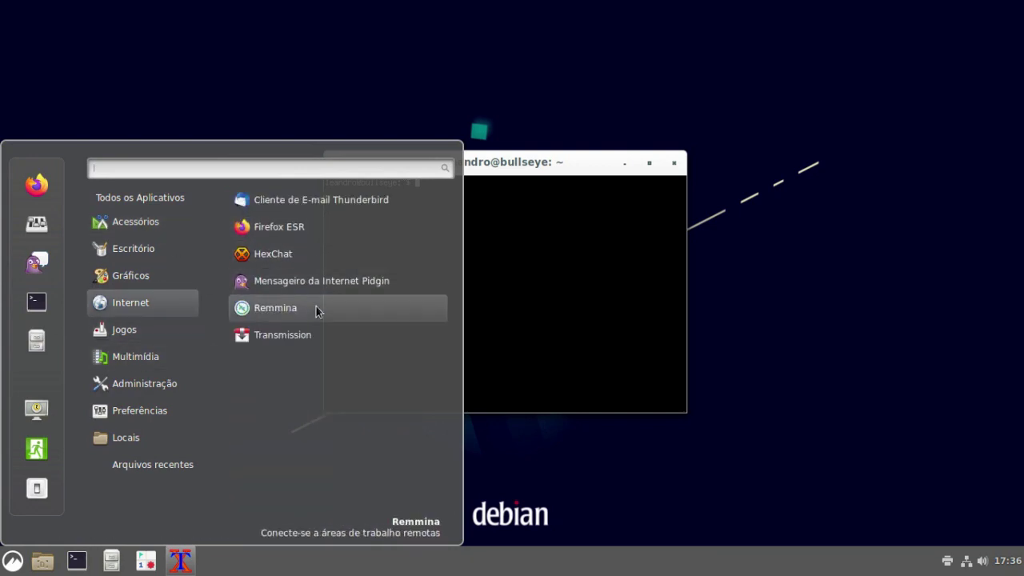
click(764, 284)
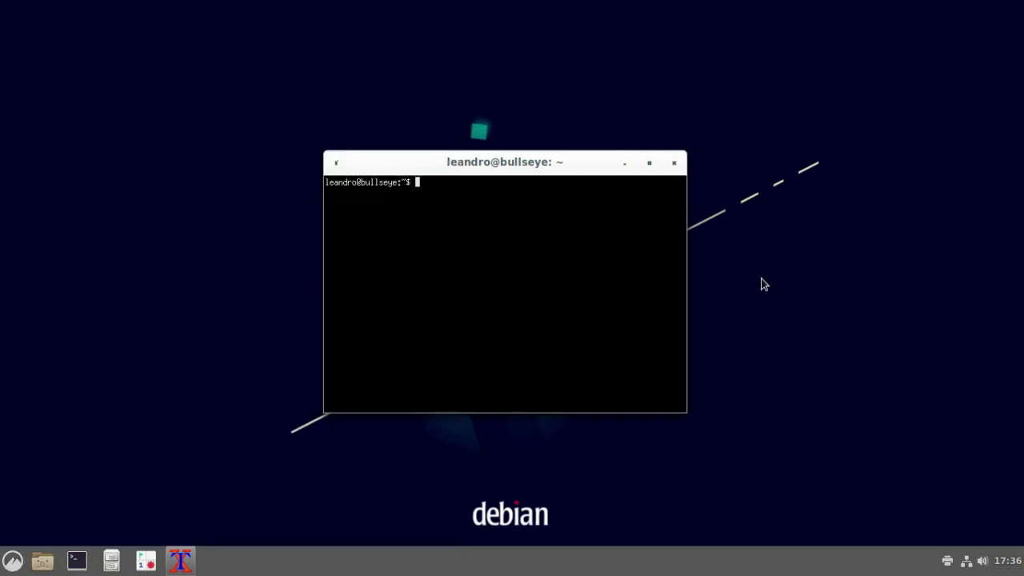
- Switch forward through the workspaces and back to check which one holds the XTerm window
key(ctrl+alt+Right)
key(ctrl+alt+Right)
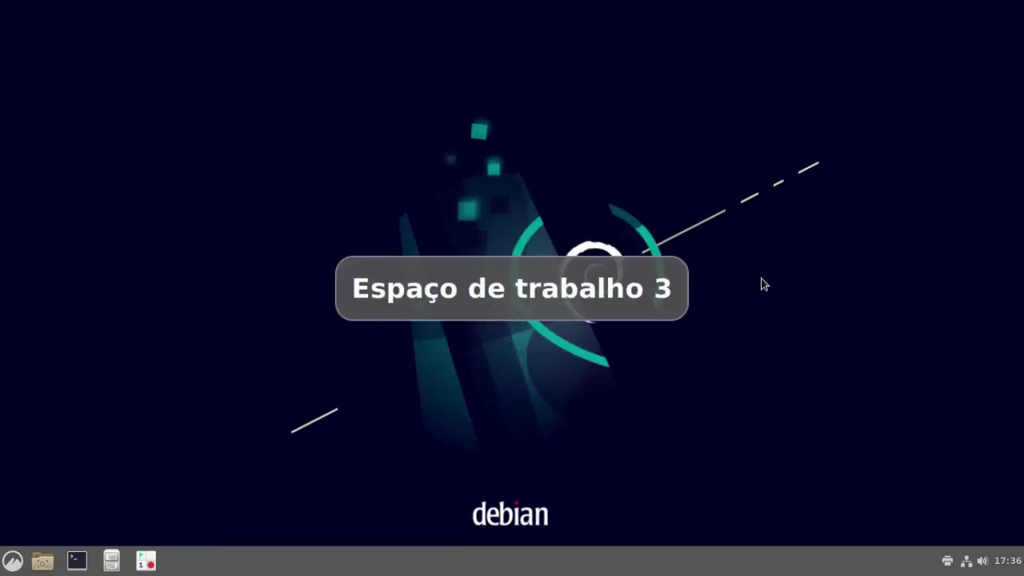
key(ctrl+alt+Right)
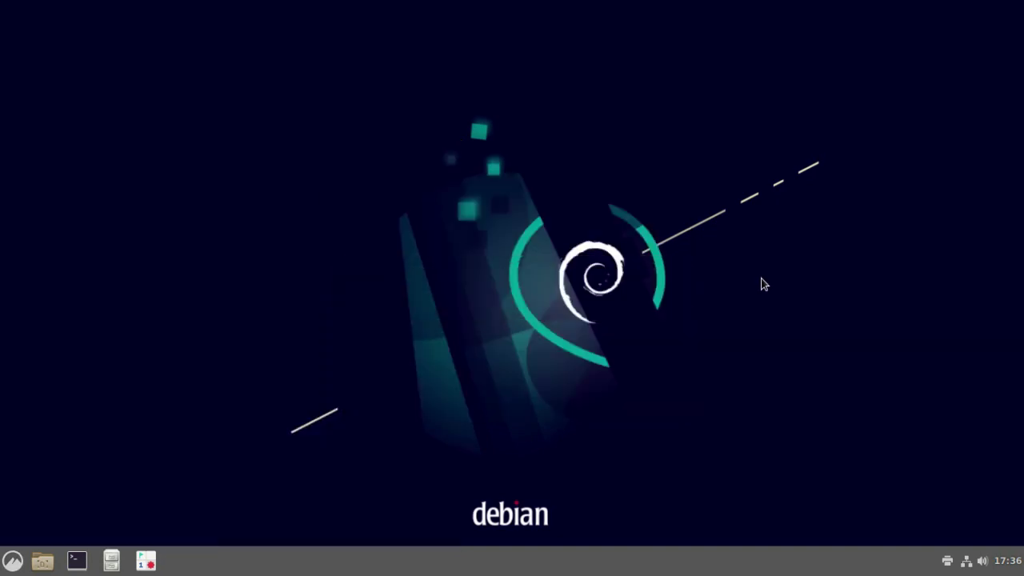
key(ctrl+alt+Left)
key(ctrl+alt+Left)
key(ctrl+alt+Left)
key(ctrl+alt+Right)
key(ctrl+alt+Right)
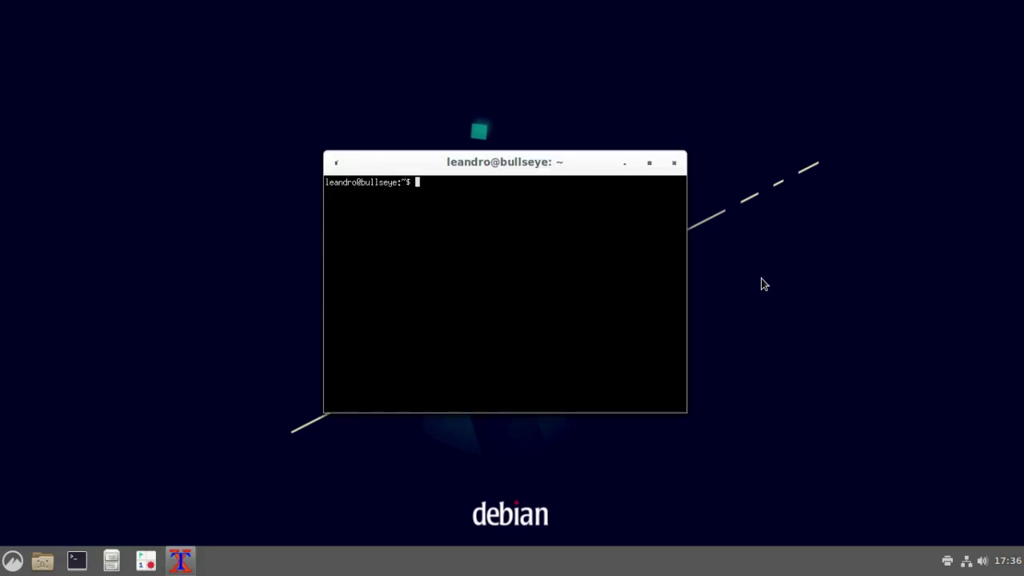
- Find the Espaços de Trabalho settings by searching "espa" and enable Permitir circular pelos espaços de trabalho
key(super)
text(espa)
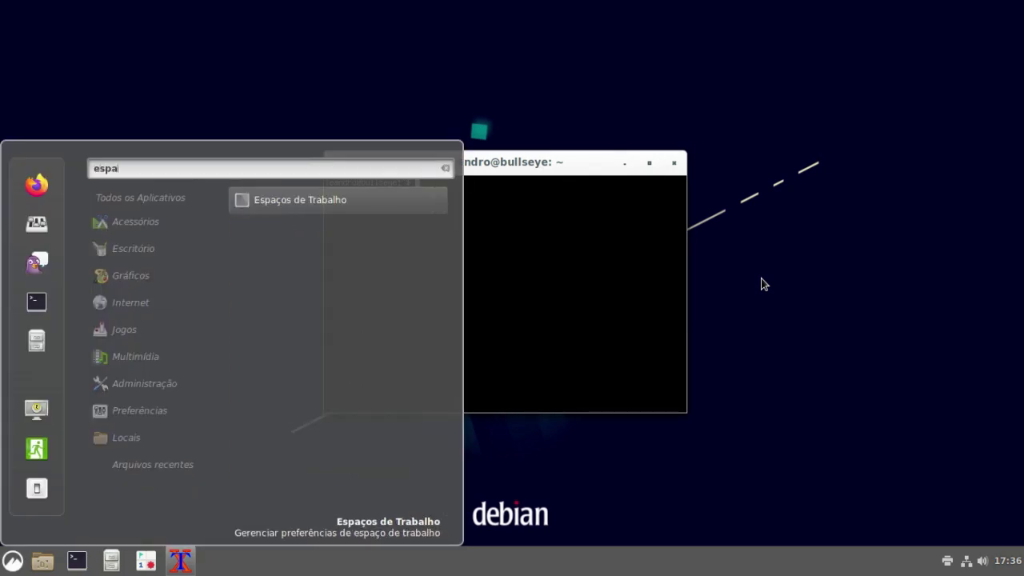
key(Return)
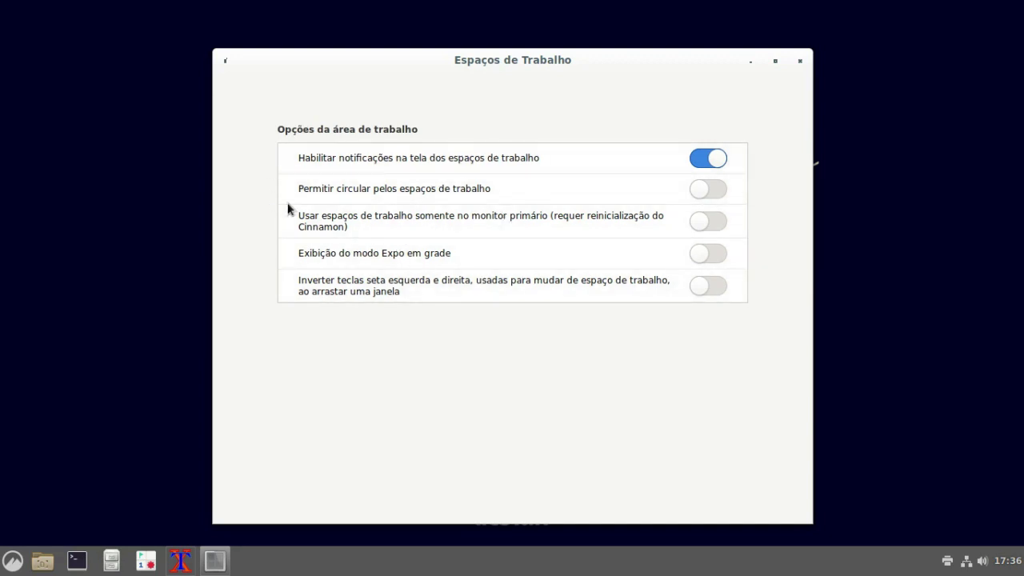
click(718, 190)
- Cycle forward through the workspaces to test circular switching
key(ctrl+alt+Right)
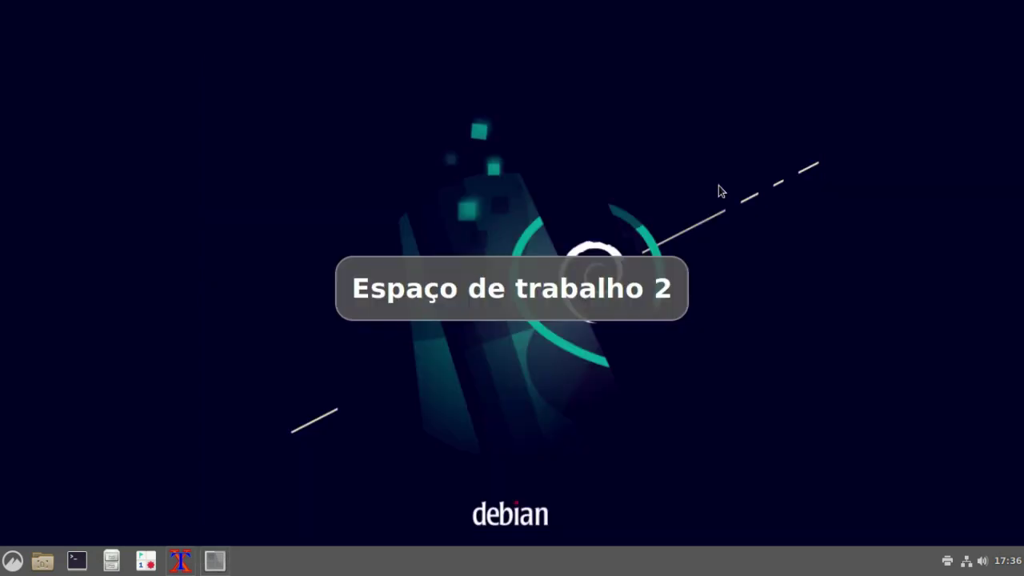
key(ctrl+alt+Right)
key(ctrl+alt+Right)
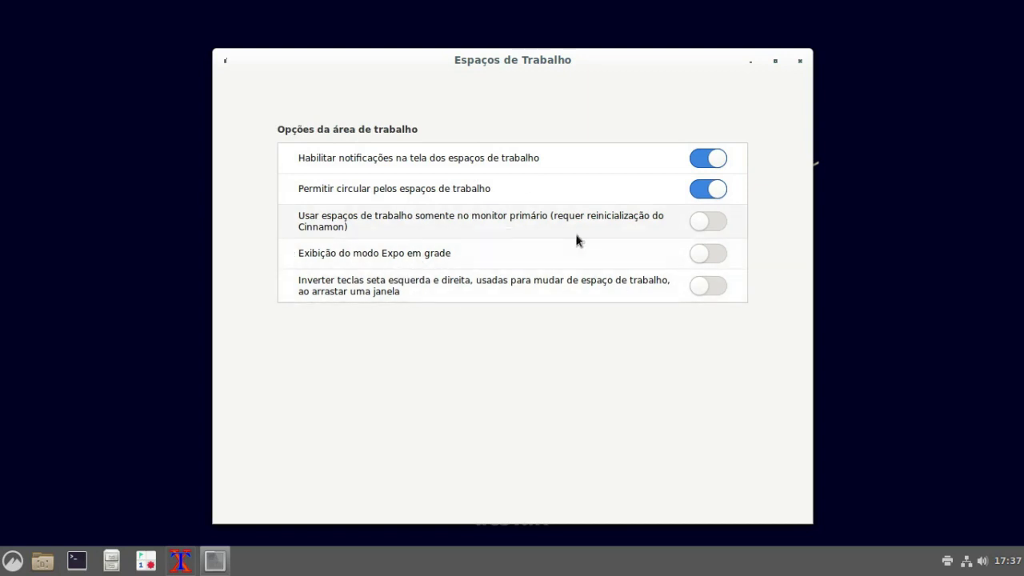
- Close the Espaços de Trabalho and XTerm windows, and leave the application menu closed
click(799, 61)
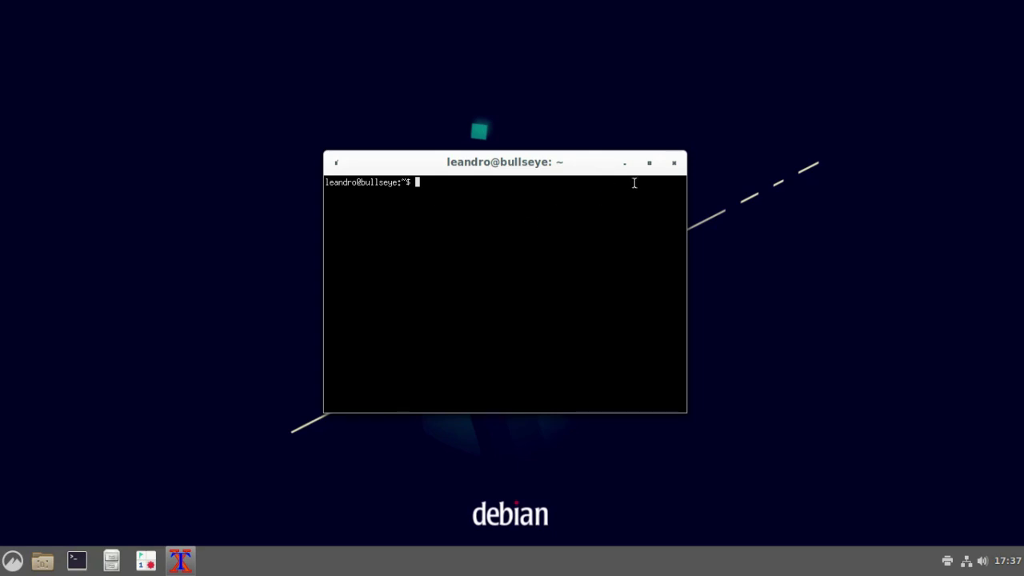
click(674, 166)
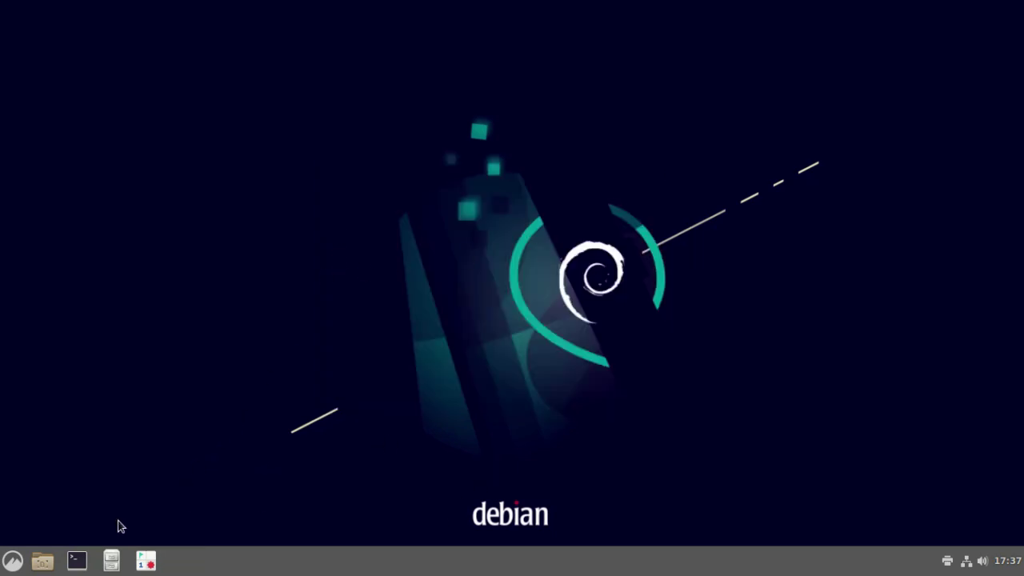
click(11, 562)
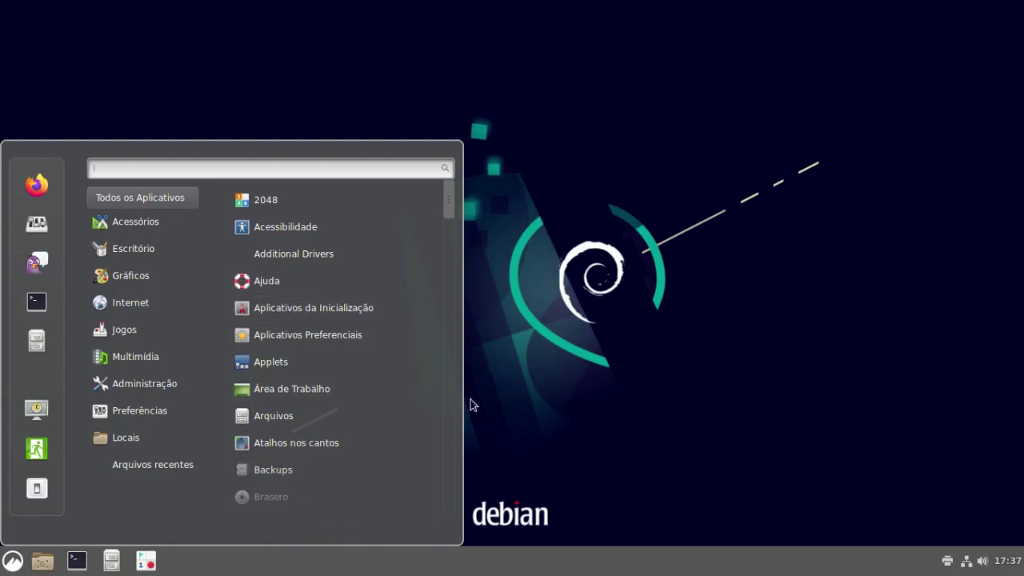
click(624, 374)
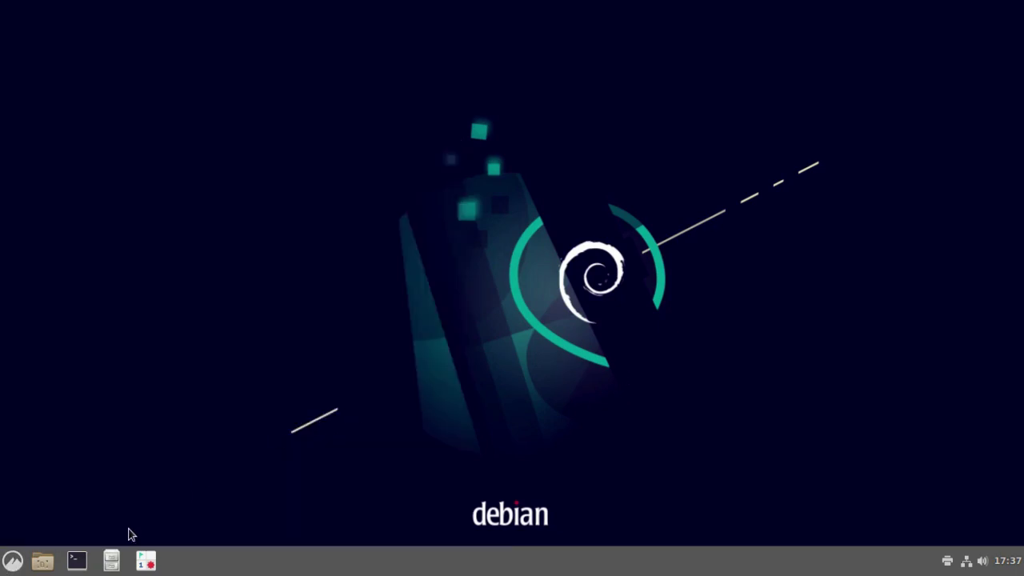
- Open a terminal window and switch back and forth between its workspace and the neighbouring one
click(77, 561)
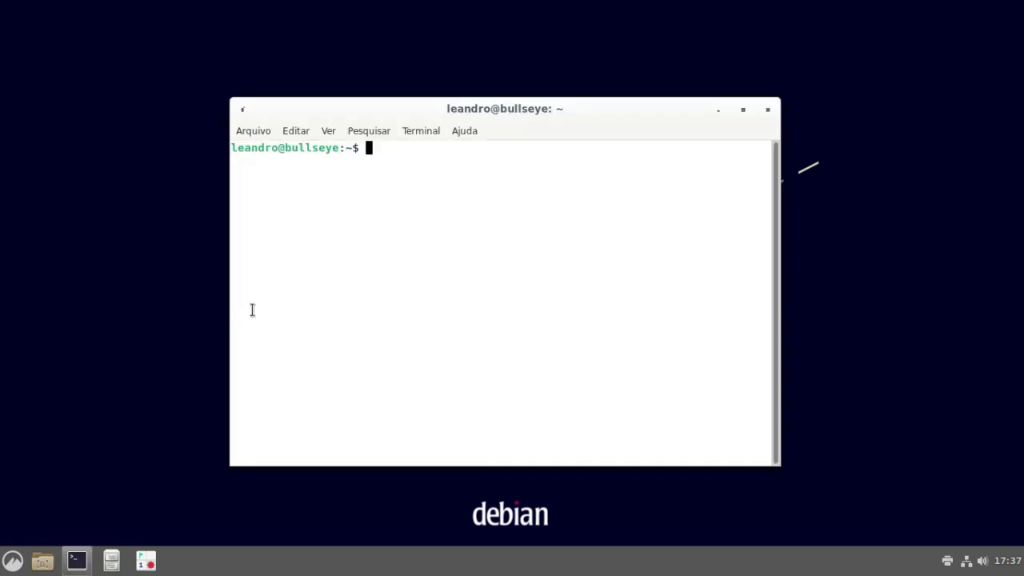
key(ctrl+alt+Left)
key(ctrl+alt+Right)
key(ctrl+alt+Left)
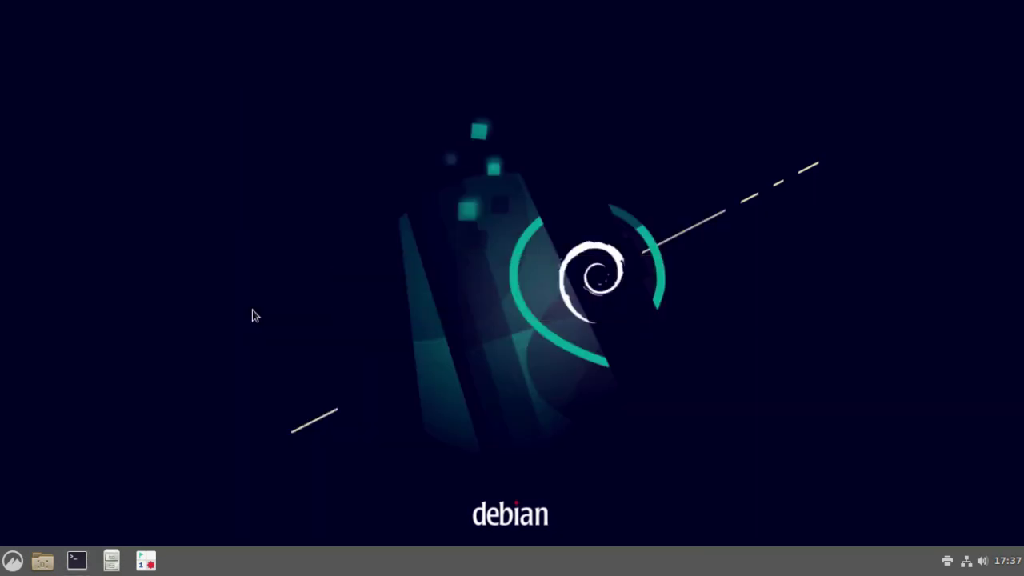
key(ctrl+alt+Right)
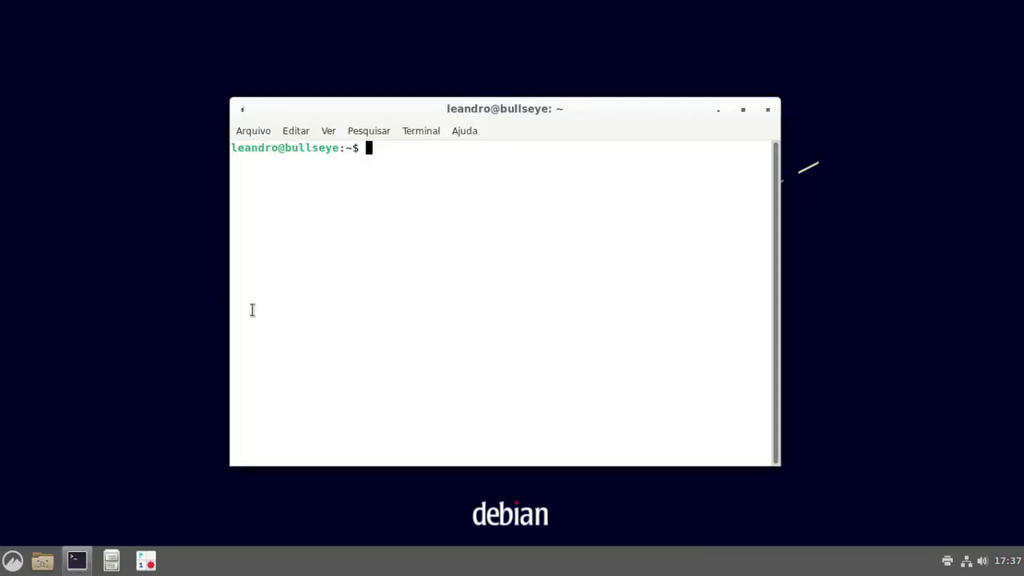
- Tile the terminal to the left half of the screen and a new Pasta pessoal window to the right half
key(ctrl+alt+shift+Left)
key(super+Left)
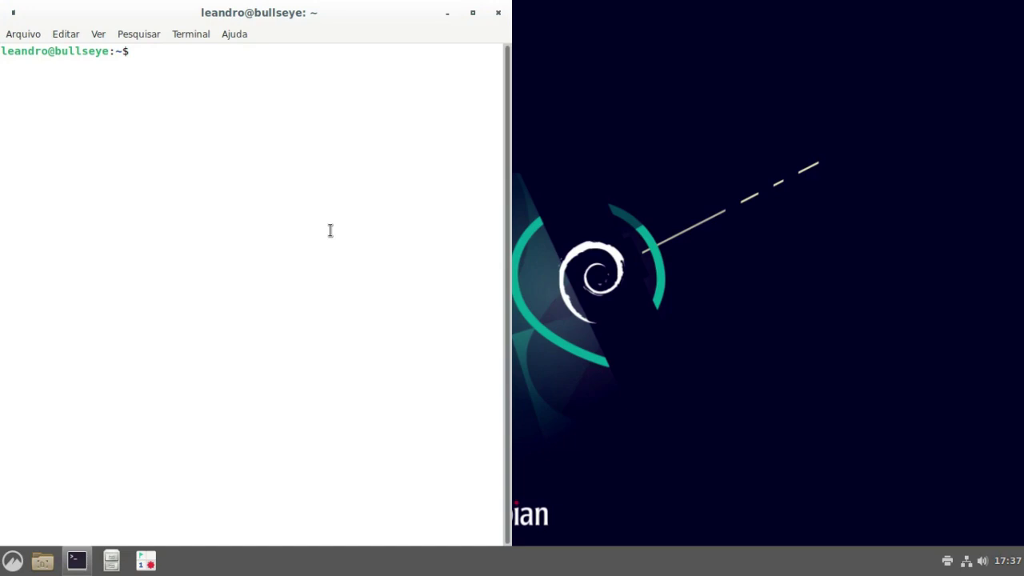
click(119, 565)
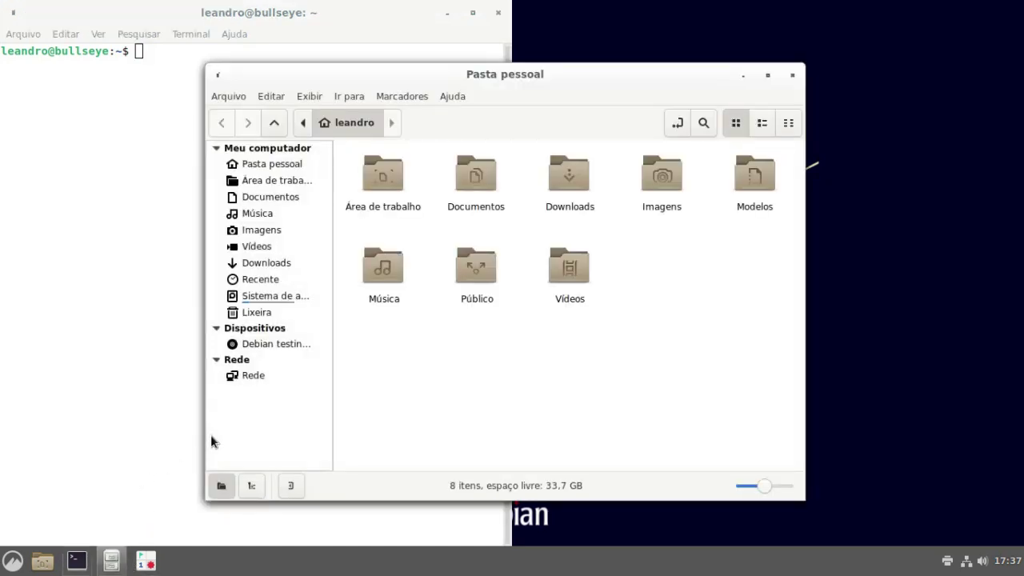
key(super+Right)
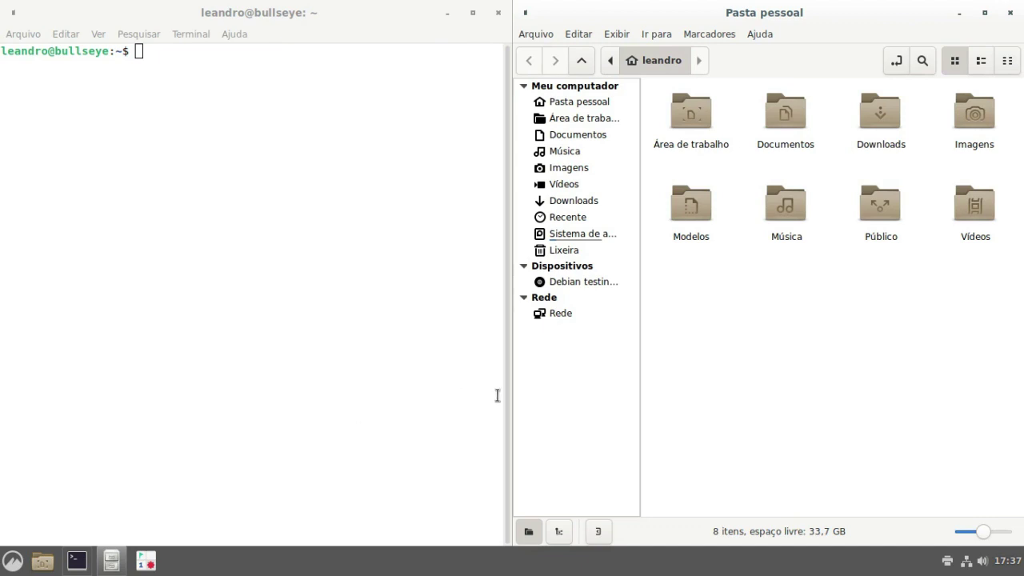
- Narrow the Pasta pessoal window from its left edge, try the lower-right quarter and right half, and snap it to the upper-right quarter
drag(517, 389, 534, 365)
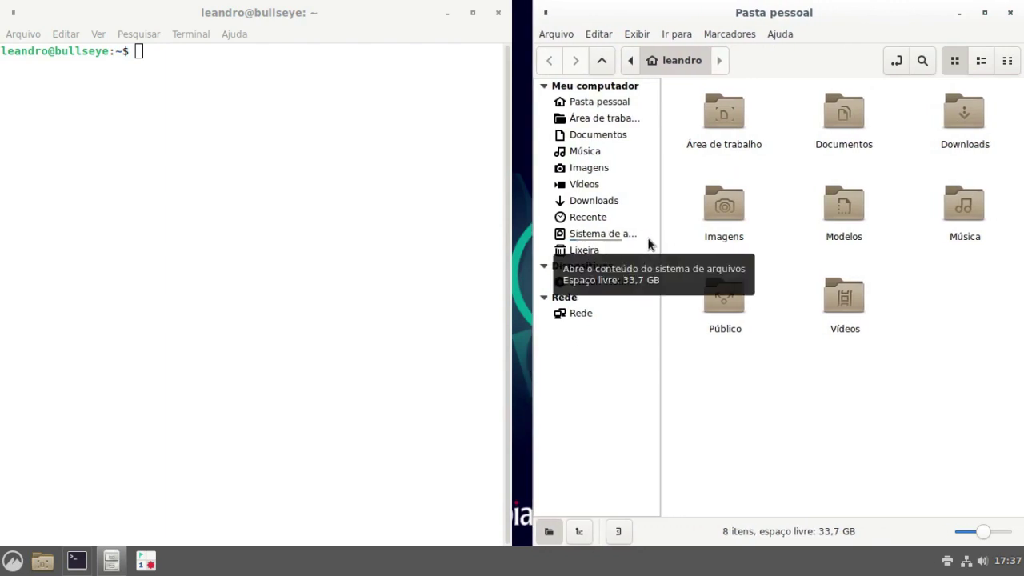
key(super+KP_Next)
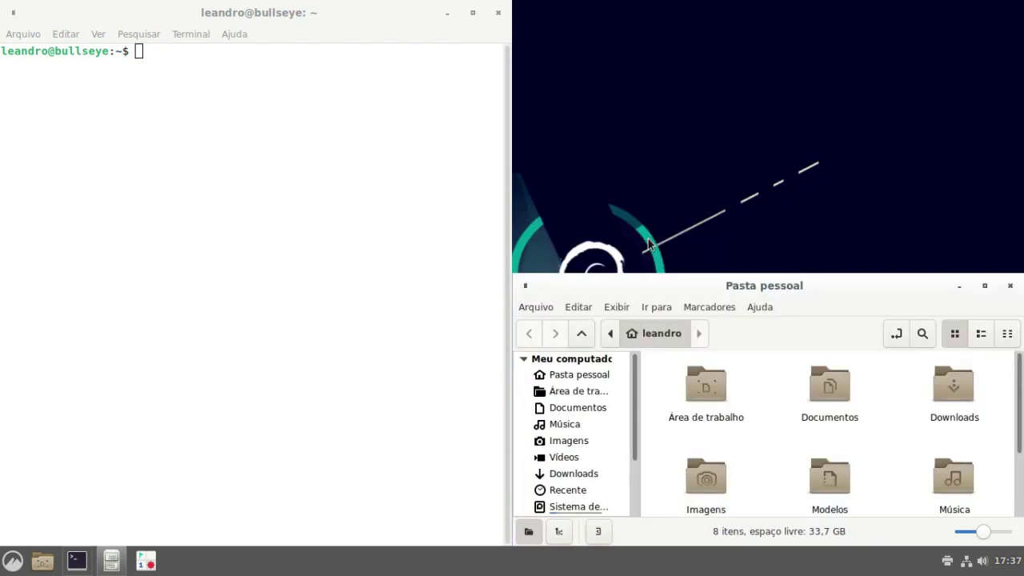
key(super+KP_Right)
key(super+KP_Prior)
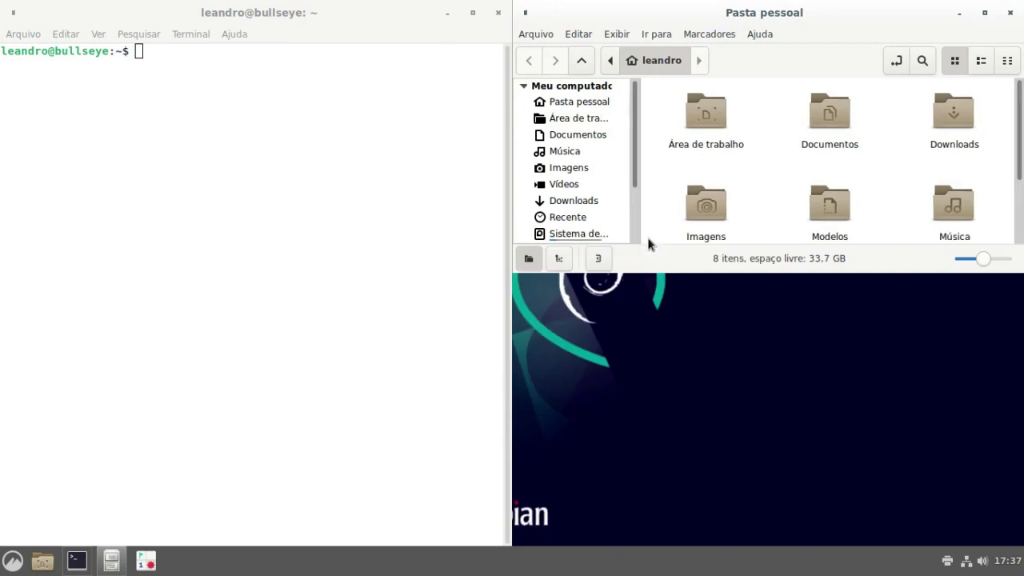
- Snap the terminal through the left-side tiling positions, leaving it in the lower-left quarter of the screen
click(362, 269)
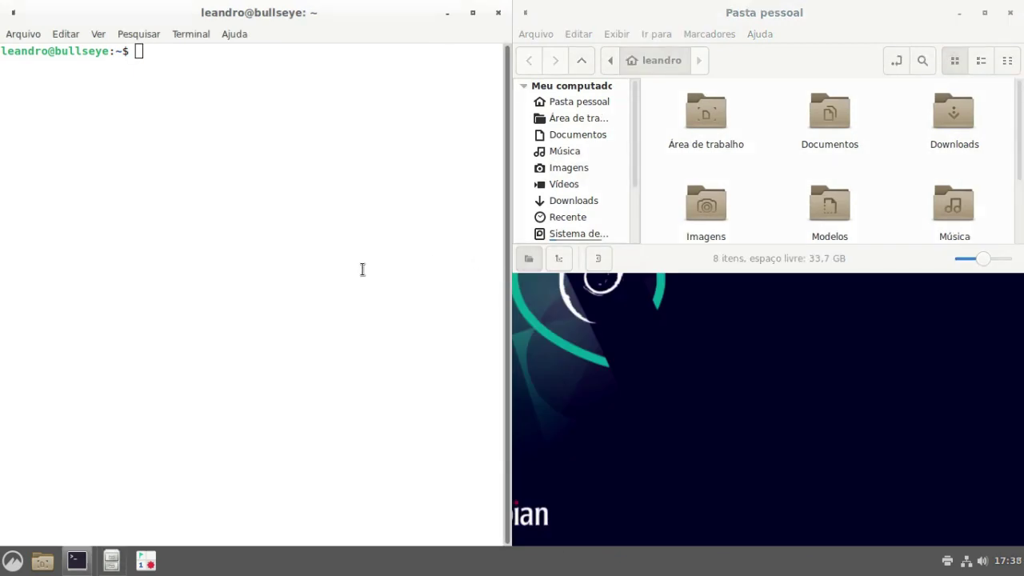
key(super+KP_End)
key(super+KP_Left)
key(super+KP_Home)
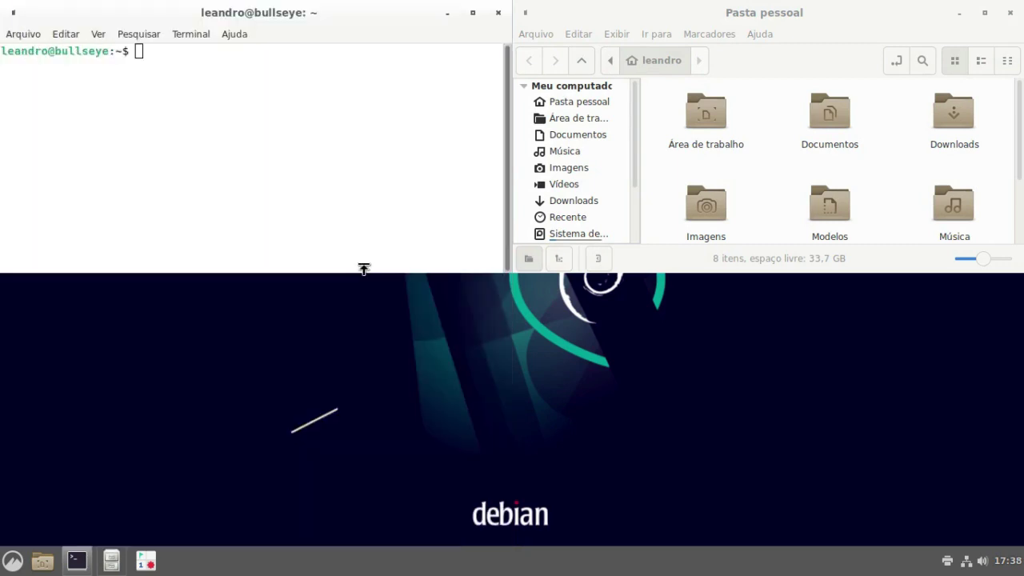
key(super+KP_End)
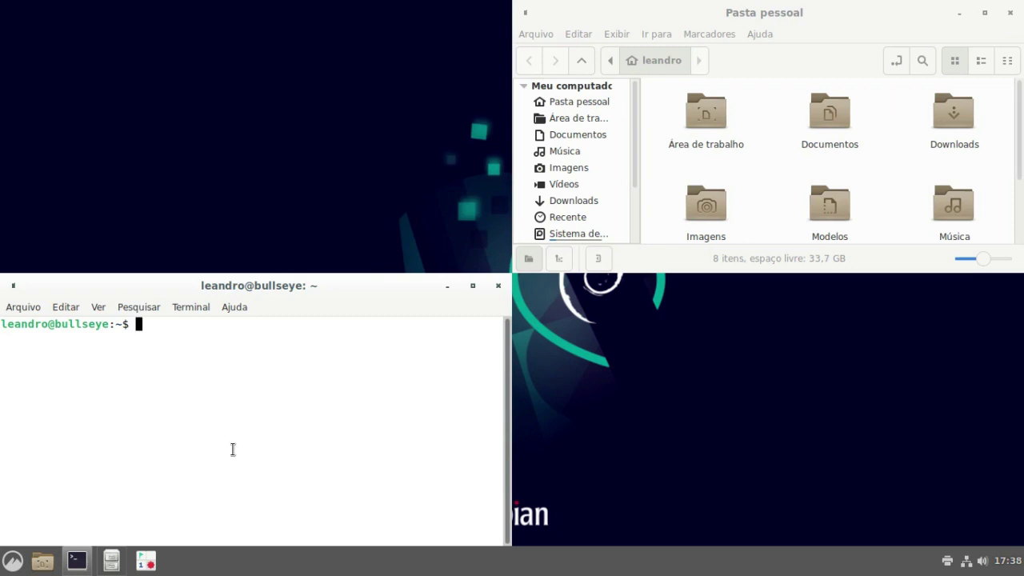
- Browse the Preferências, Jogos and Gráficos categories in the Cinnamon application menu
click(11, 561)
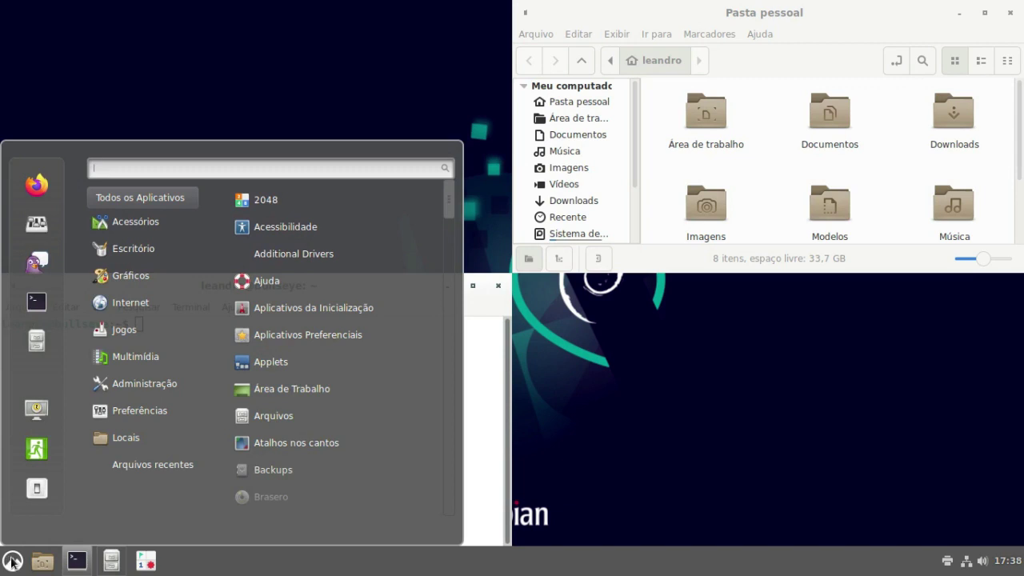
mouse_move(129, 411)
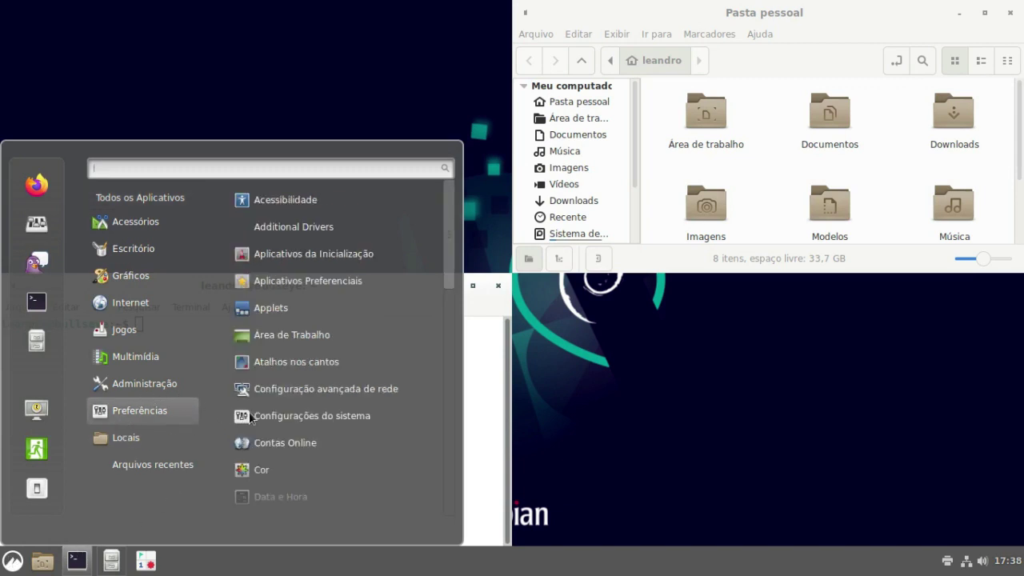
mouse_move(130, 336)
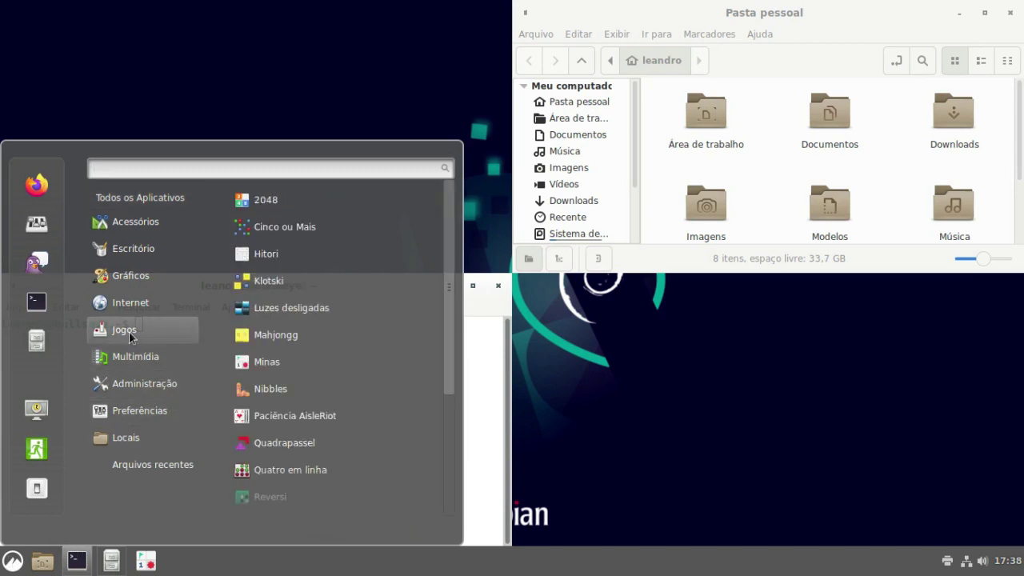
mouse_move(139, 276)
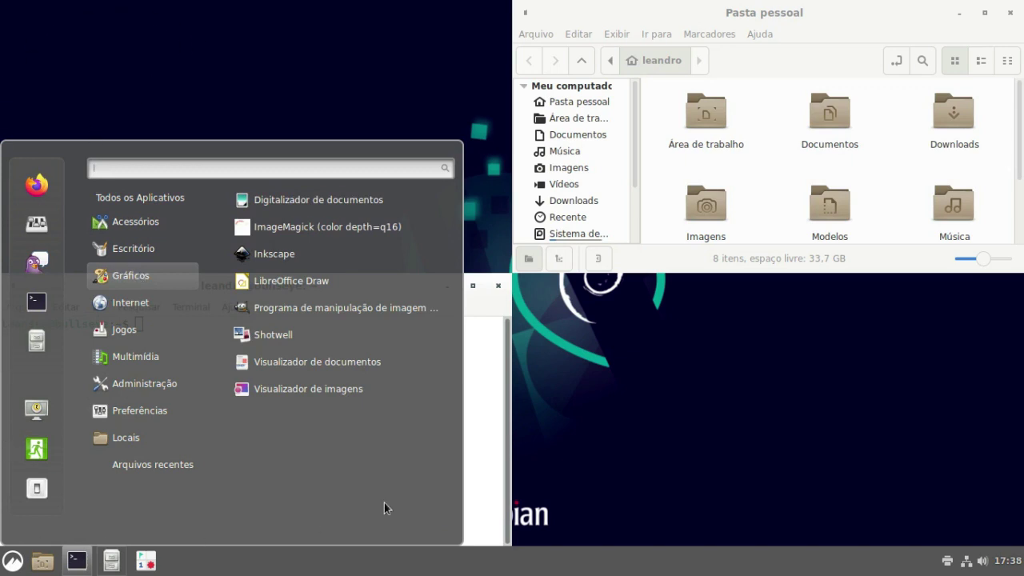
click(12, 562)
click(11, 562)
- Close the Pasta pessoal window and the terminal window
click(718, 377)
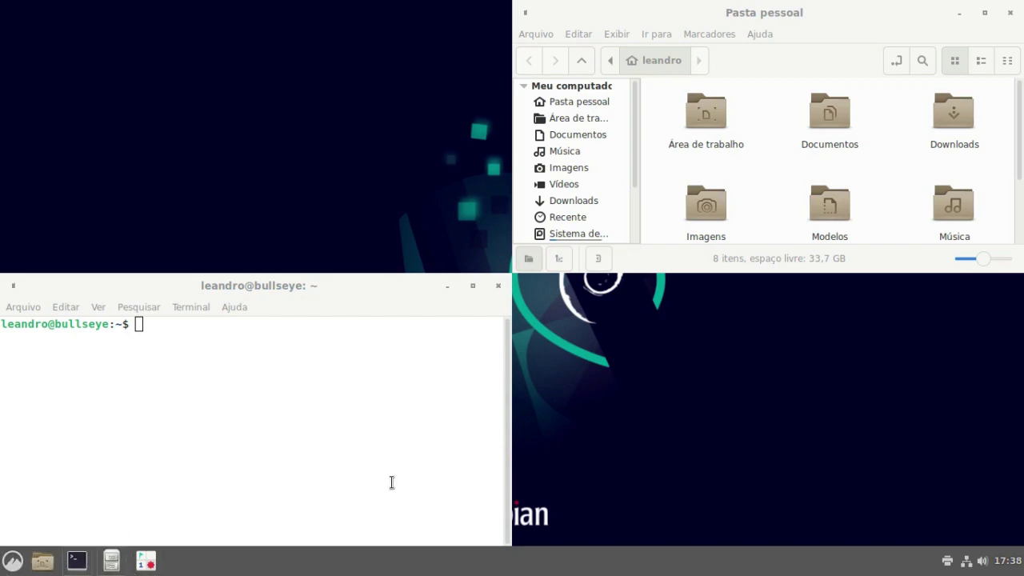
click(1012, 13)
click(497, 287)
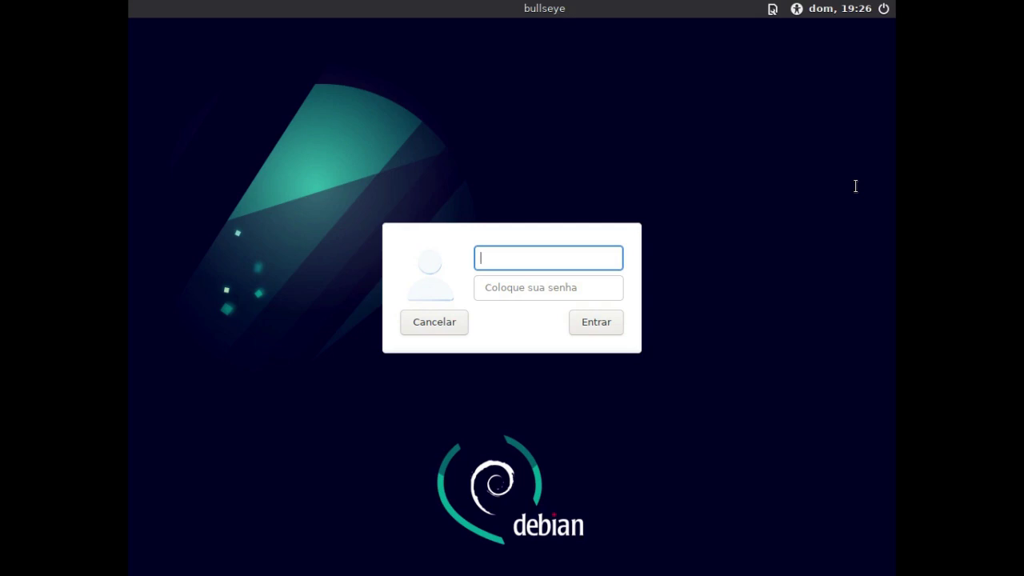
- Log in to the MATE session with the account's user name and password
text(ndro)
key(Tab)
text(xxxxxx)
key(Return)
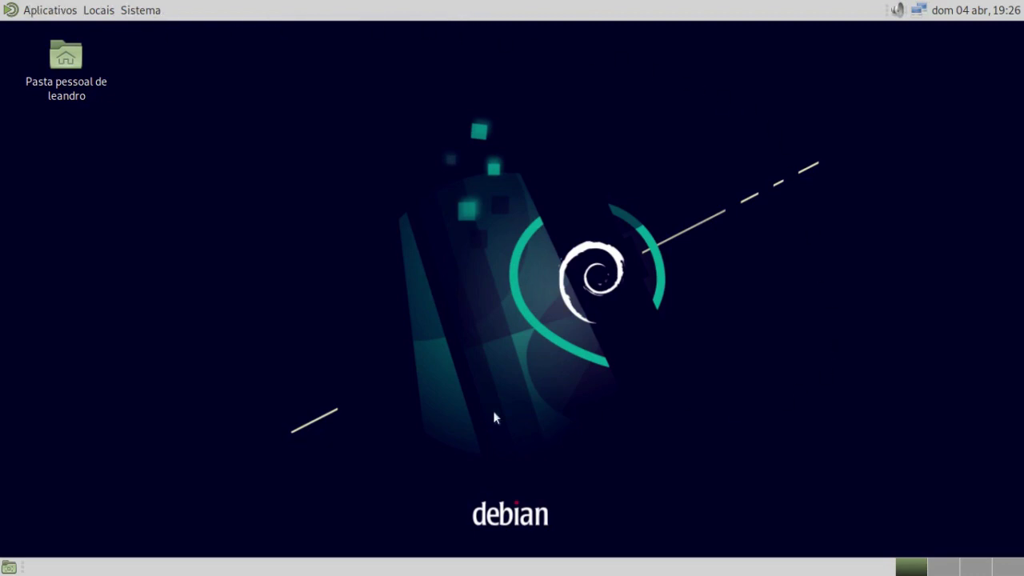
- Look over the Aplicativos and Sistema menus and the volume control of the MATE panel
click(47, 11)
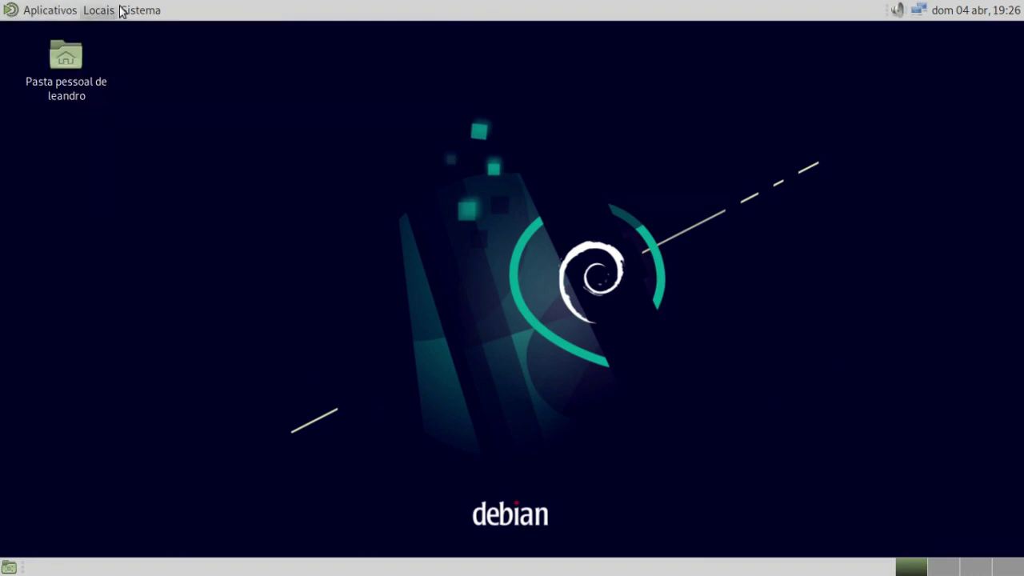
click(146, 10)
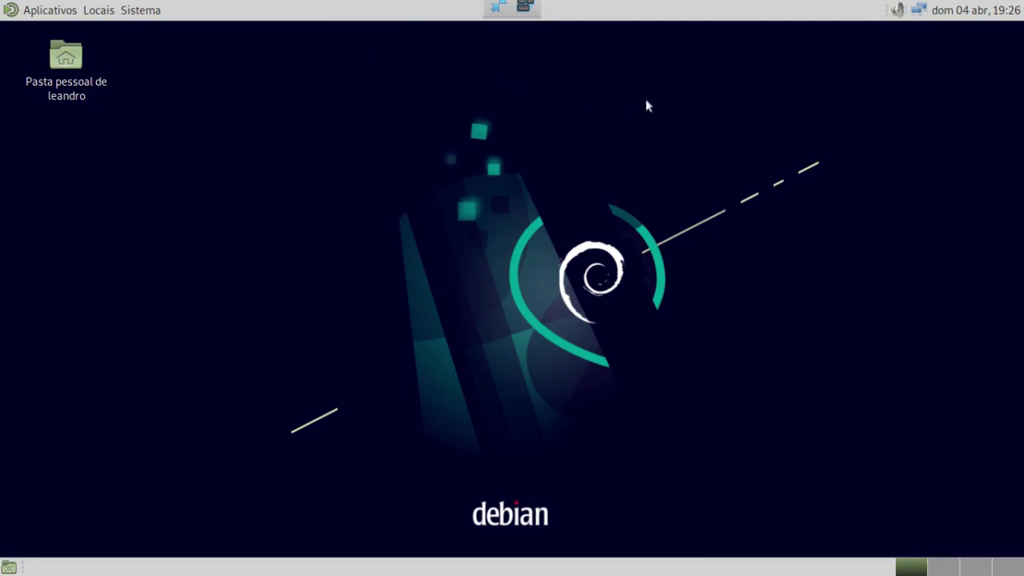
click(900, 8)
click(900, 66)
click(877, 31)
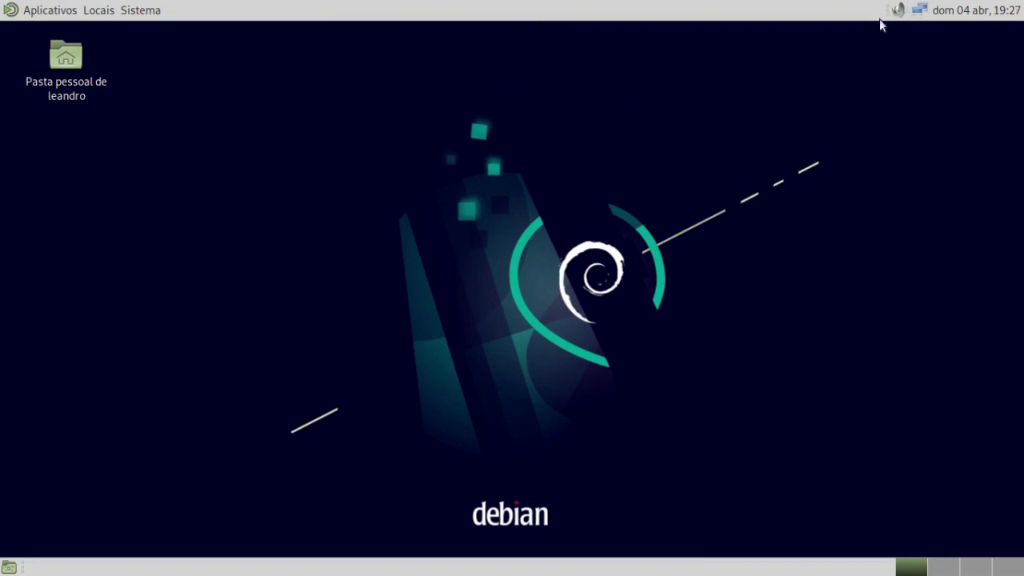
- Open the sound preferences from the volume applet, view the Entrada and Saída settings, and close the dialog
right_click(898, 10)
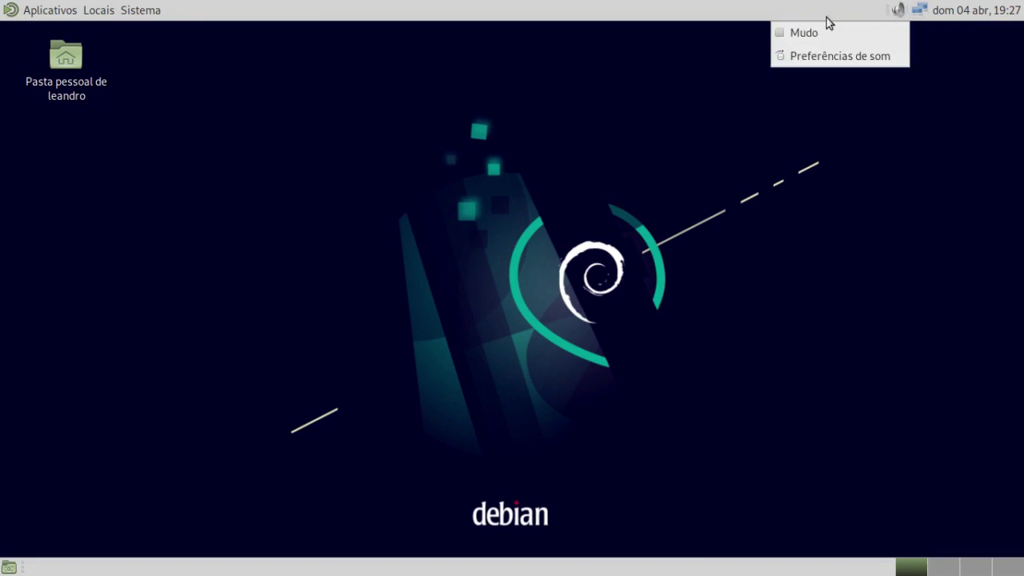
click(805, 56)
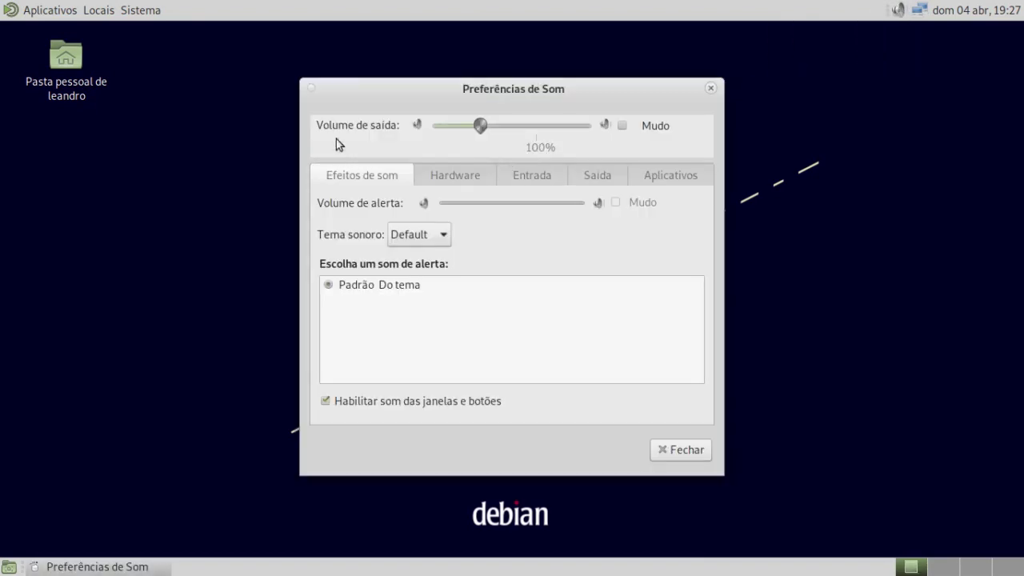
click(539, 170)
click(599, 178)
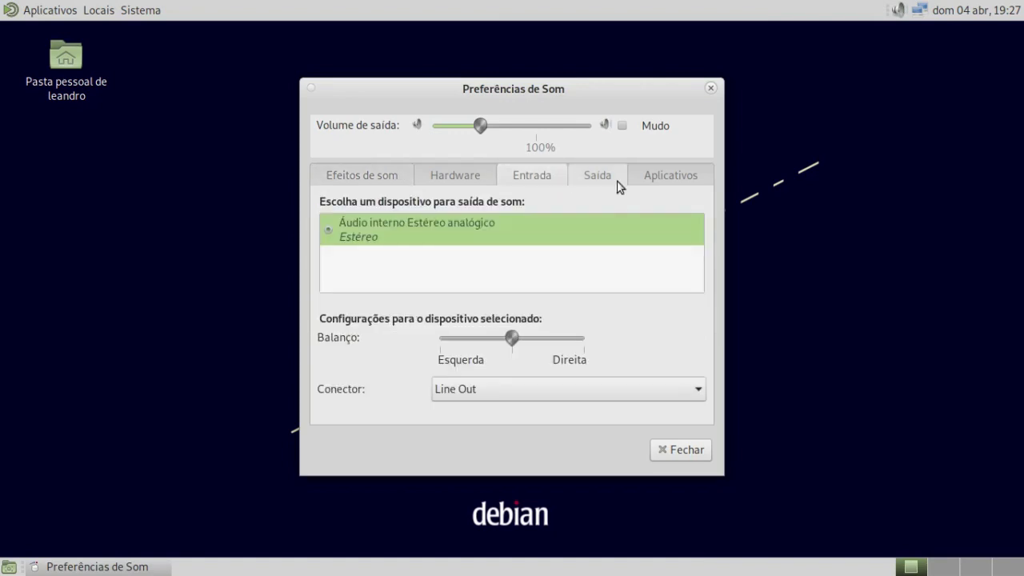
click(711, 88)
- View the network connection options and the clock's calendar with its Locais map expanded
click(921, 10)
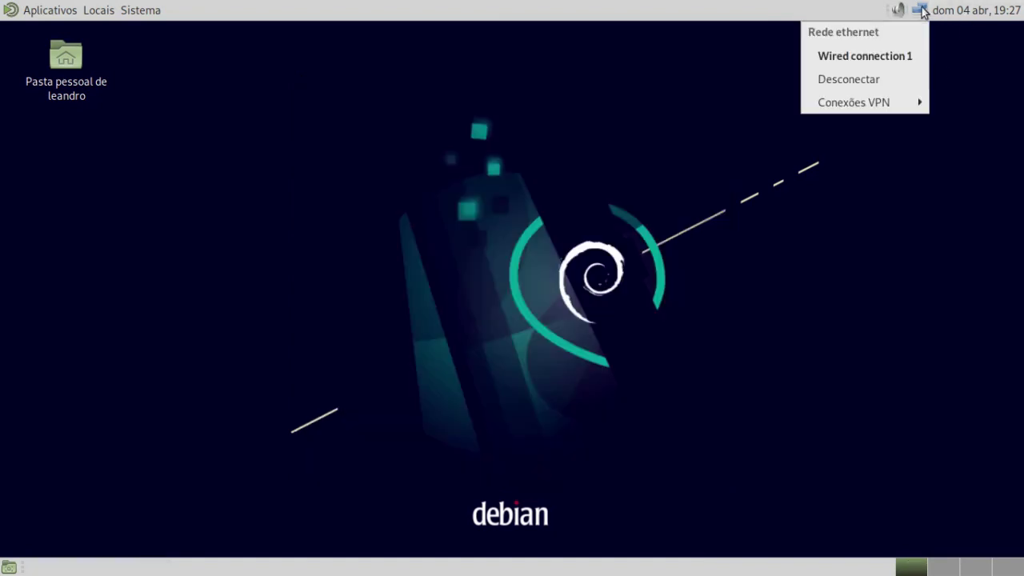
click(923, 10)
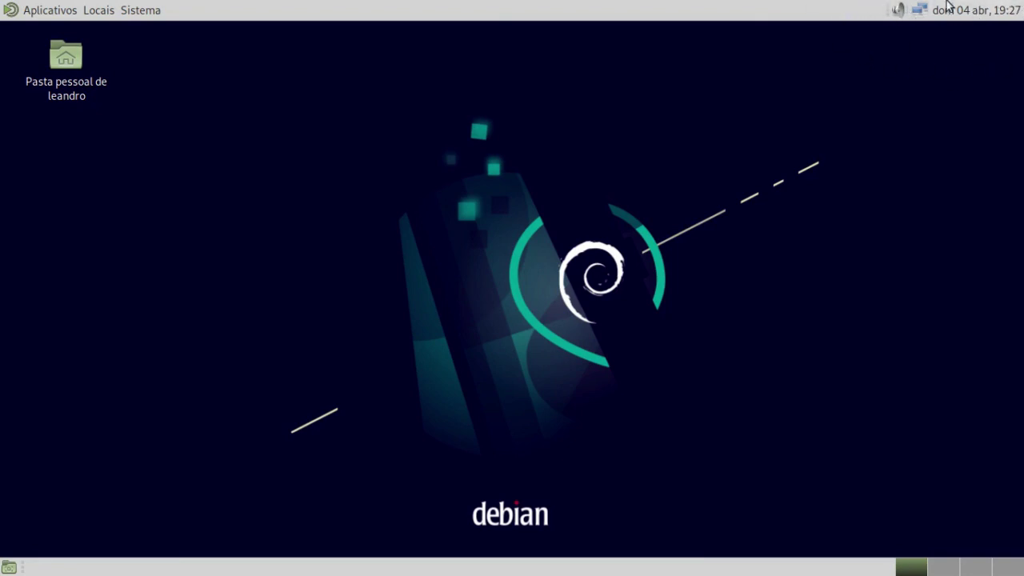
click(967, 14)
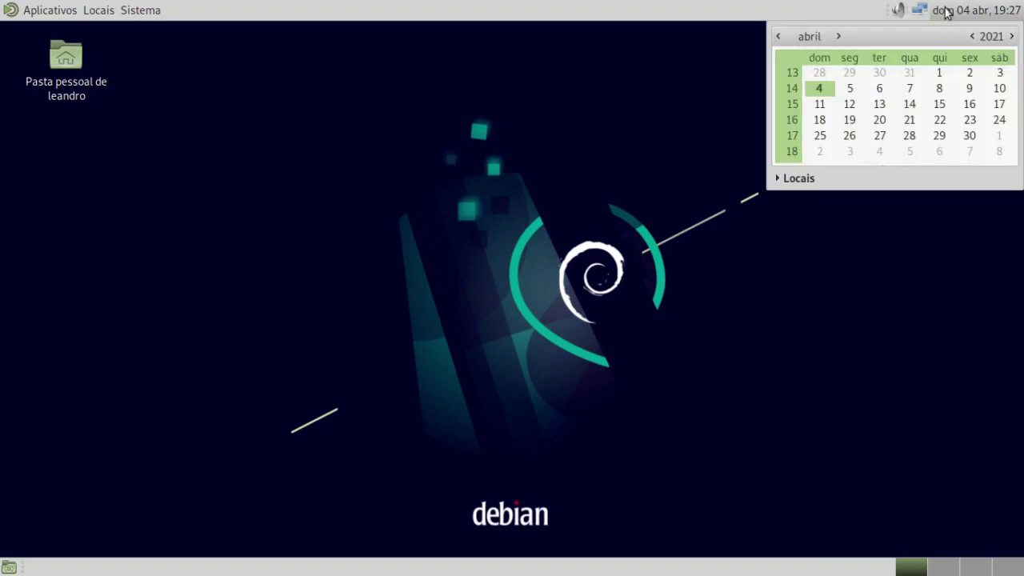
click(782, 179)
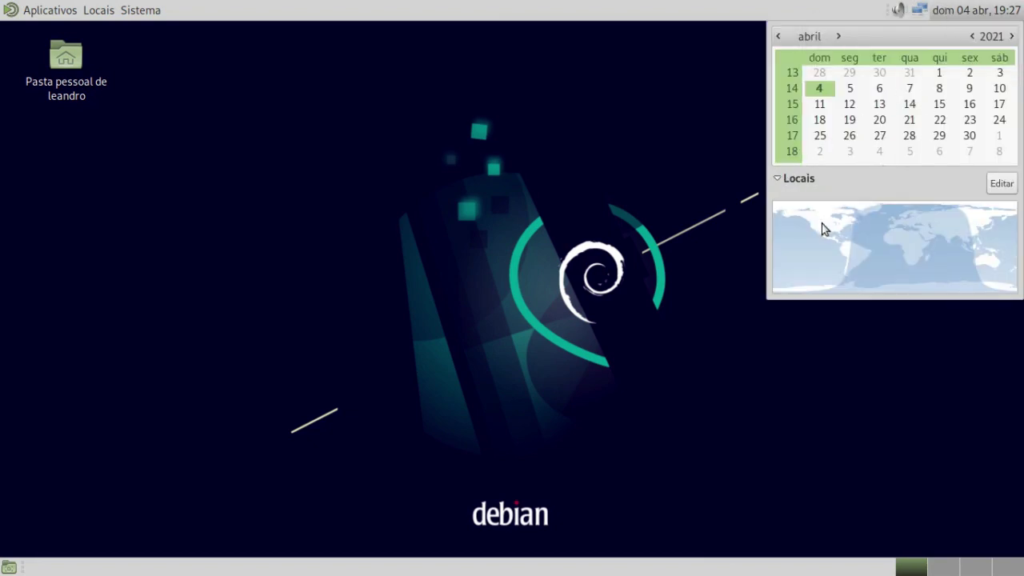
click(993, 14)
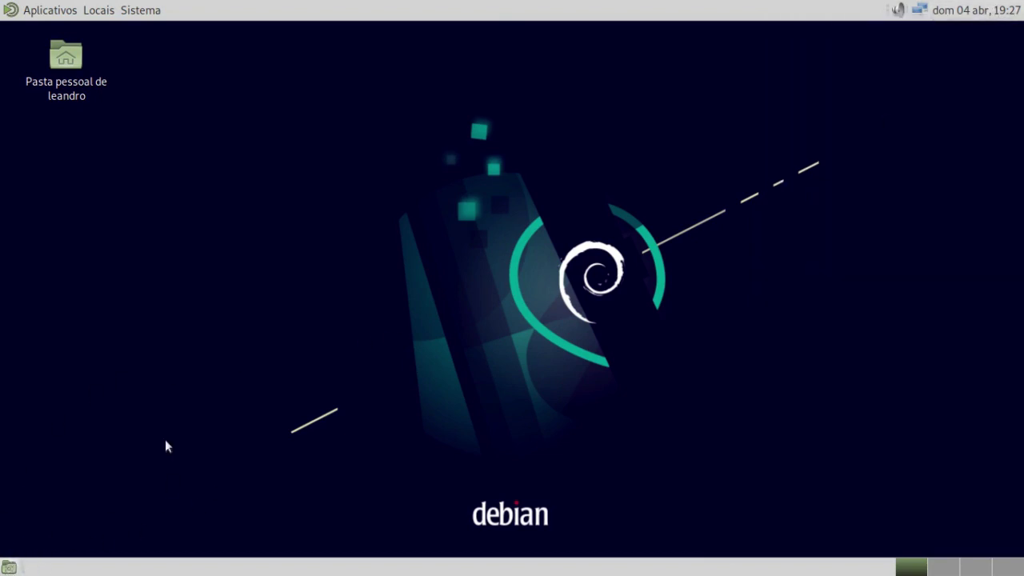
- Open the personal folder from the desktop and toggle the show-desktop function to hide and restore its window
click(68, 70)
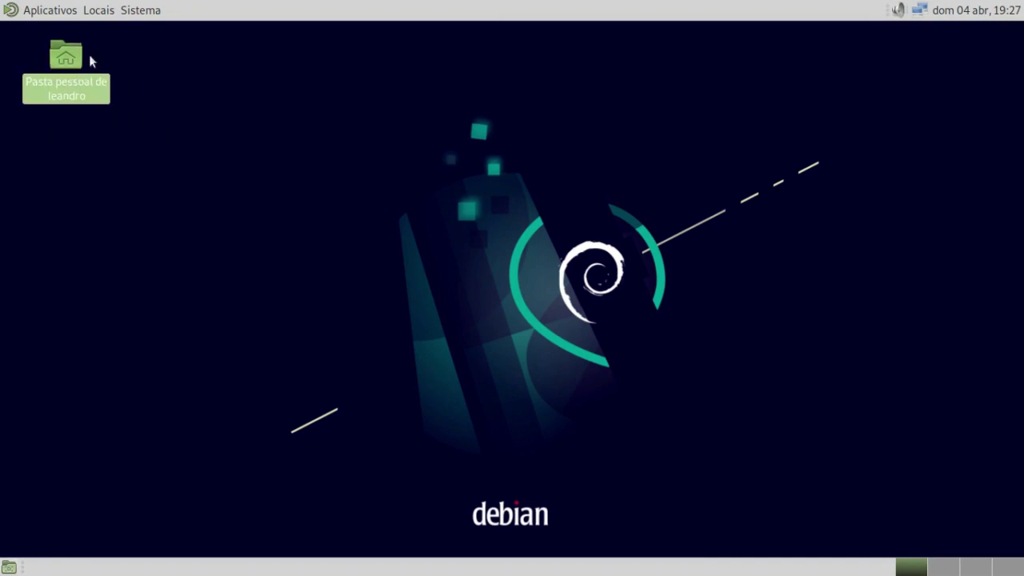
double_click(53, 83)
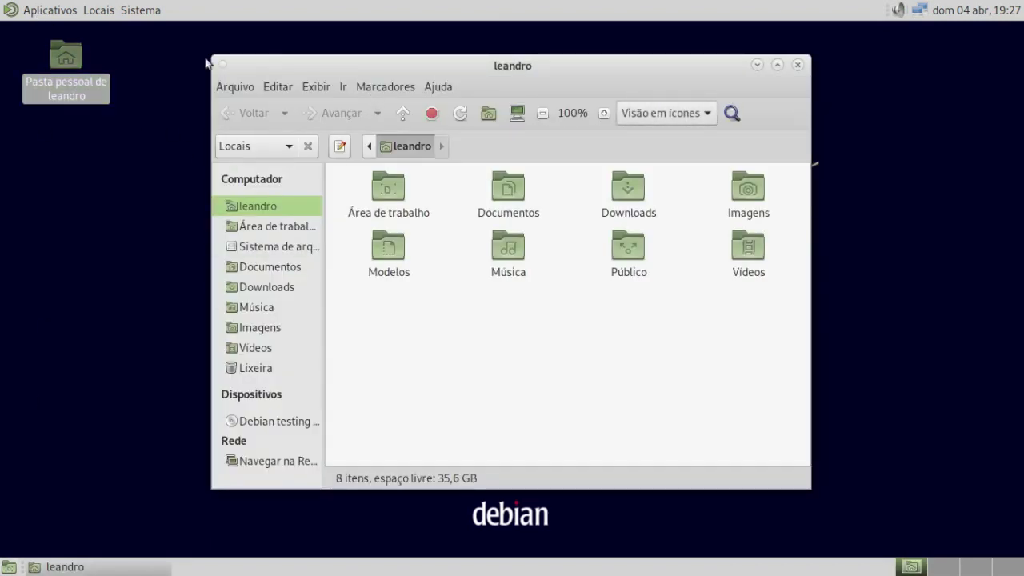
click(8, 566)
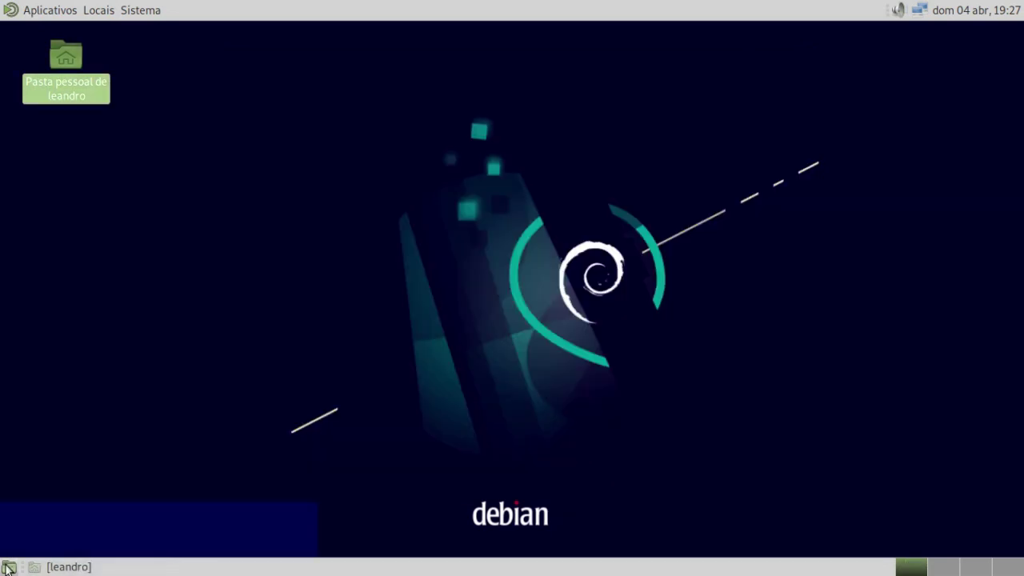
click(8, 567)
click(8, 566)
click(8, 566)
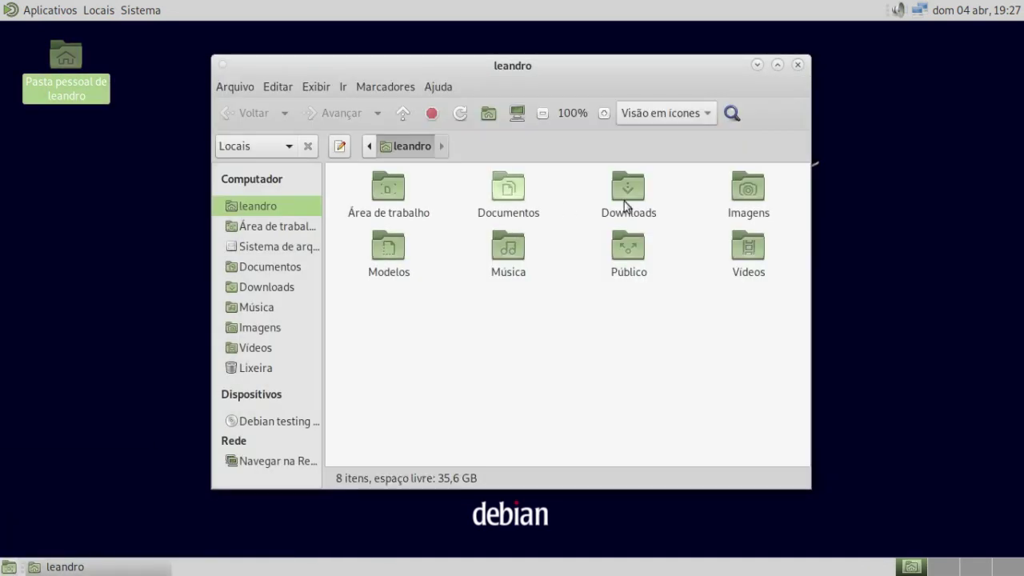
- Open a terminal, preview the folder window's thumbnail in the window list, and move the terminal toward the lower right of the desktop
mouse_move(109, 573)
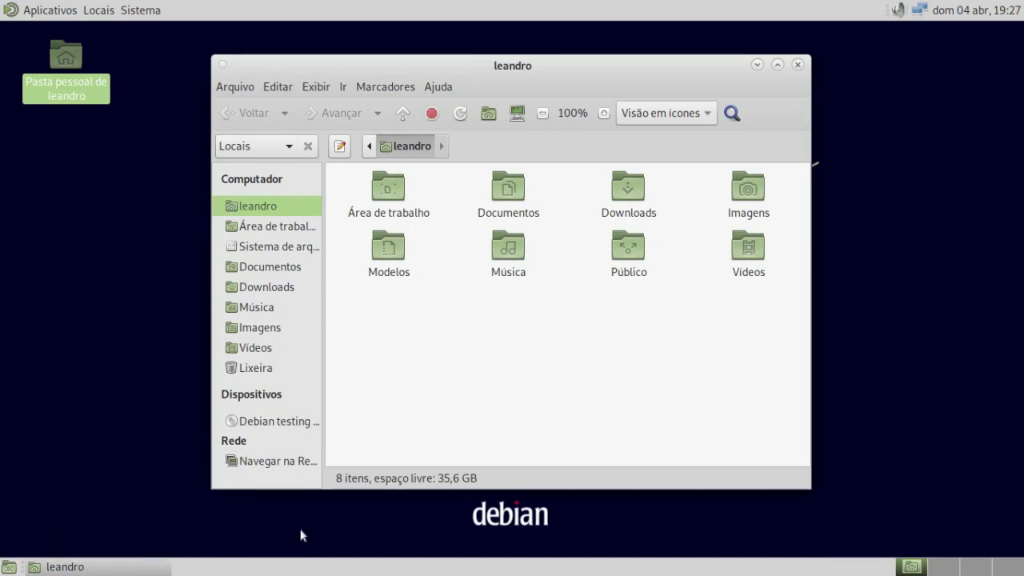
key(ctrl+alt+t)
mouse_move(151, 570)
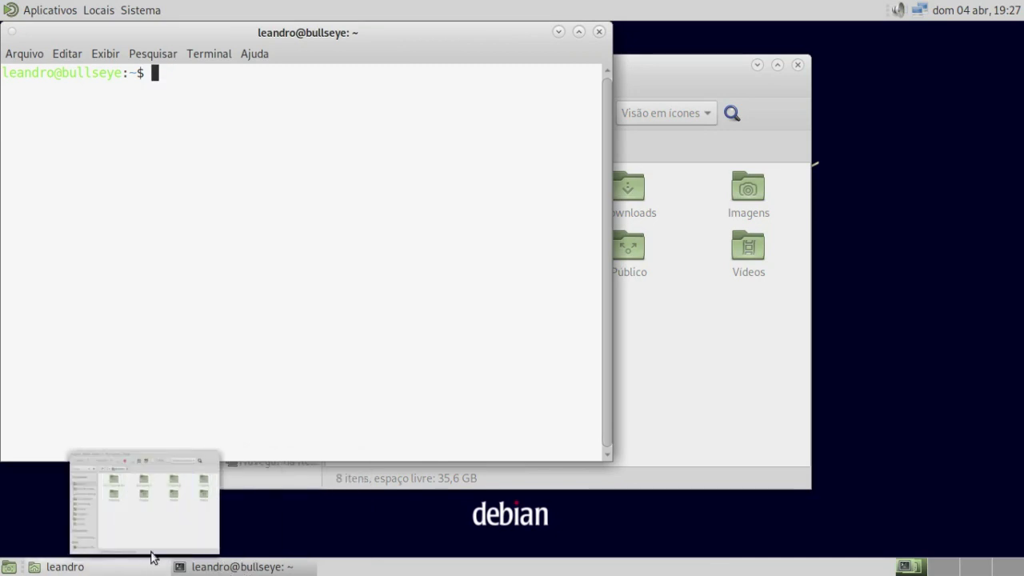
drag(487, 29, 805, 105)
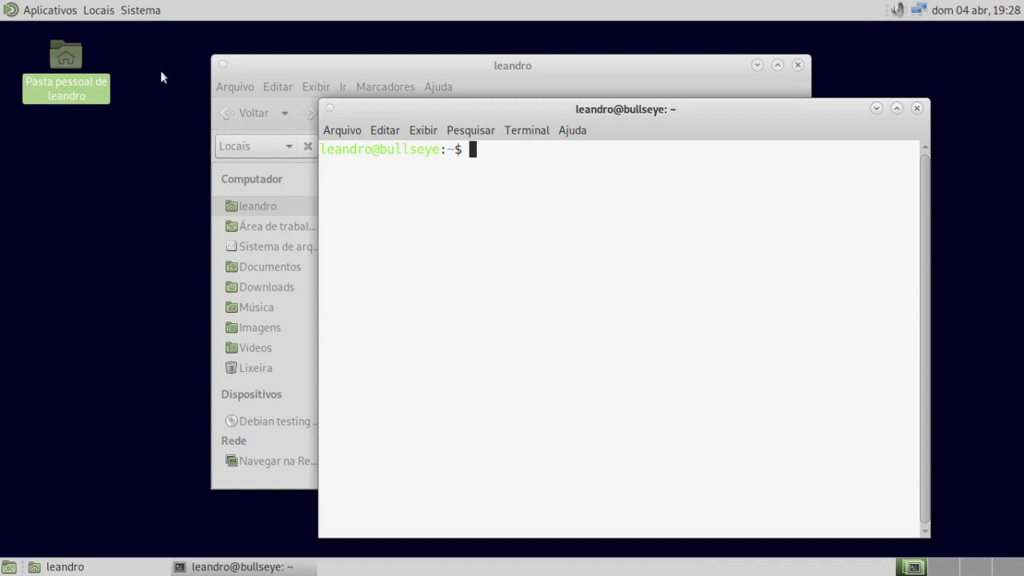
- Browse the Escritório category of the Aplicativos menu
click(50, 11)
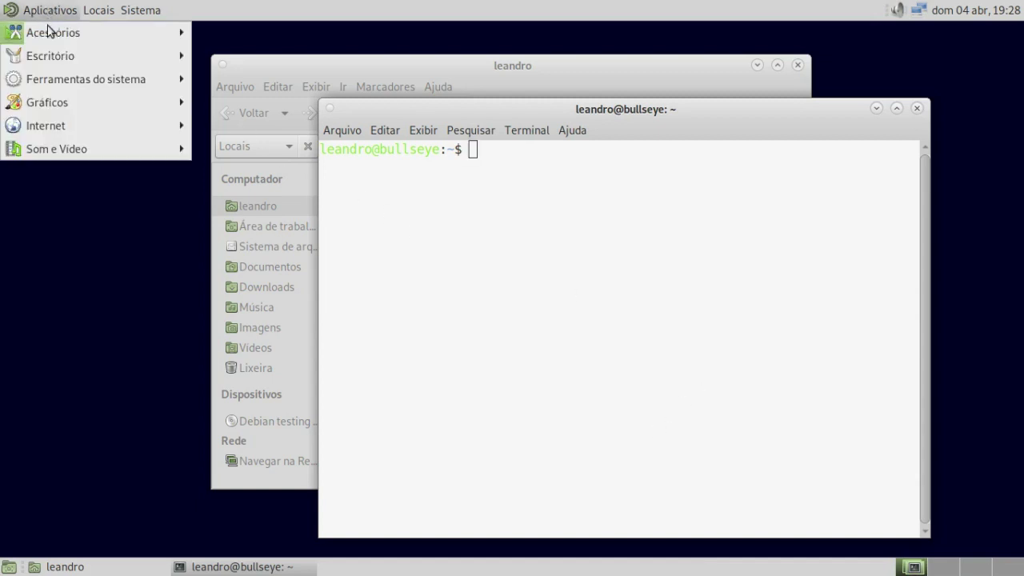
mouse_move(72, 59)
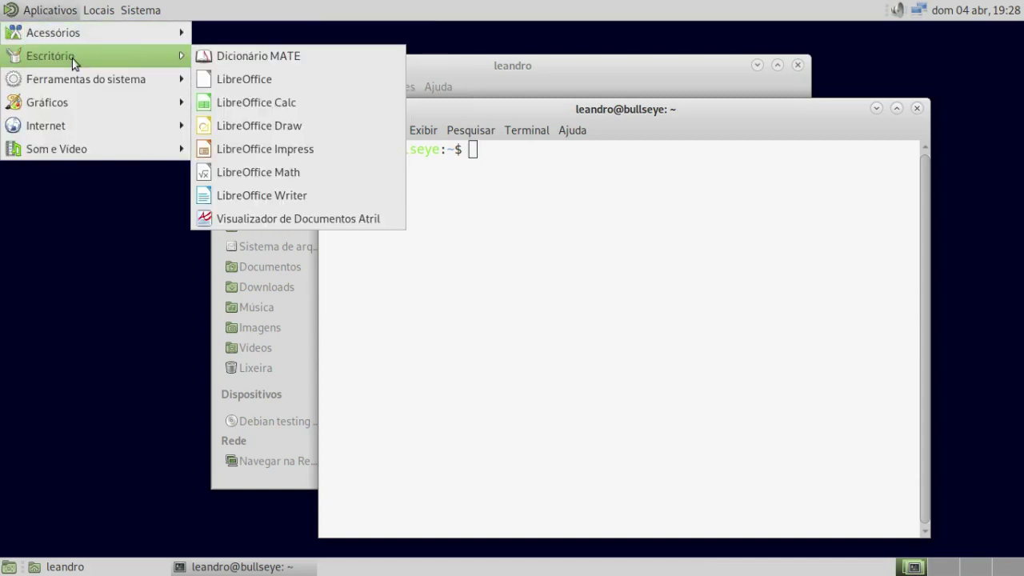
- Close the home folder window and the terminal window to clear the desktop
mouse_move(71, 83)
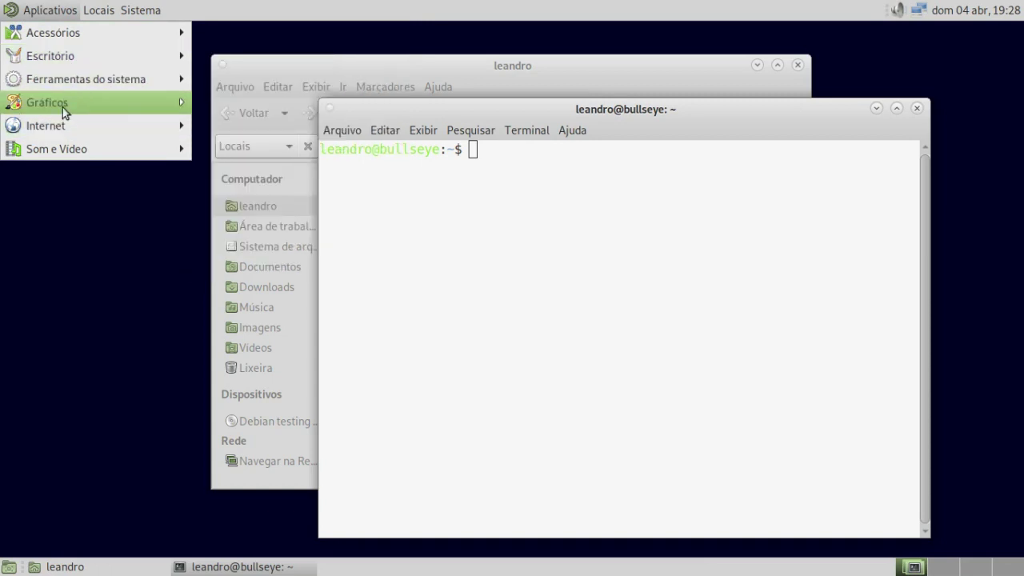
mouse_move(124, 113)
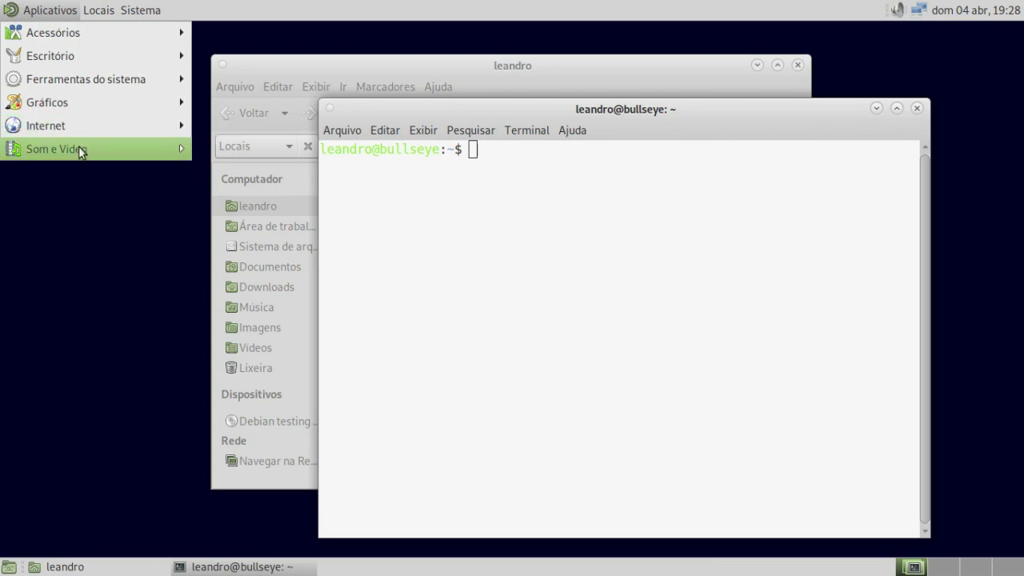
click(797, 67)
click(797, 66)
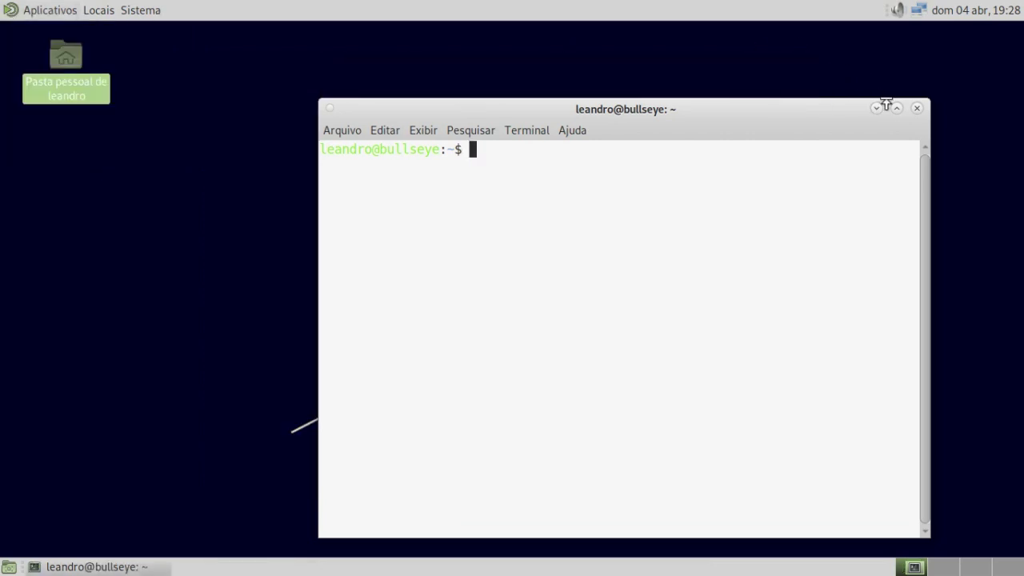
click(918, 108)
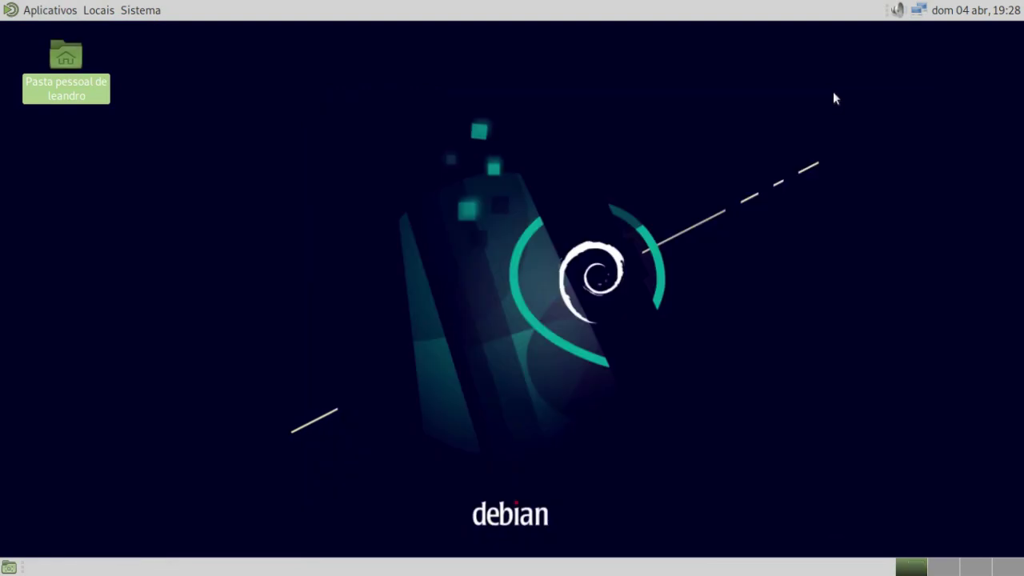
- View the drives in the Computador location and close its window
click(64, 10)
mouse_move(66, 157)
mouse_move(98, 9)
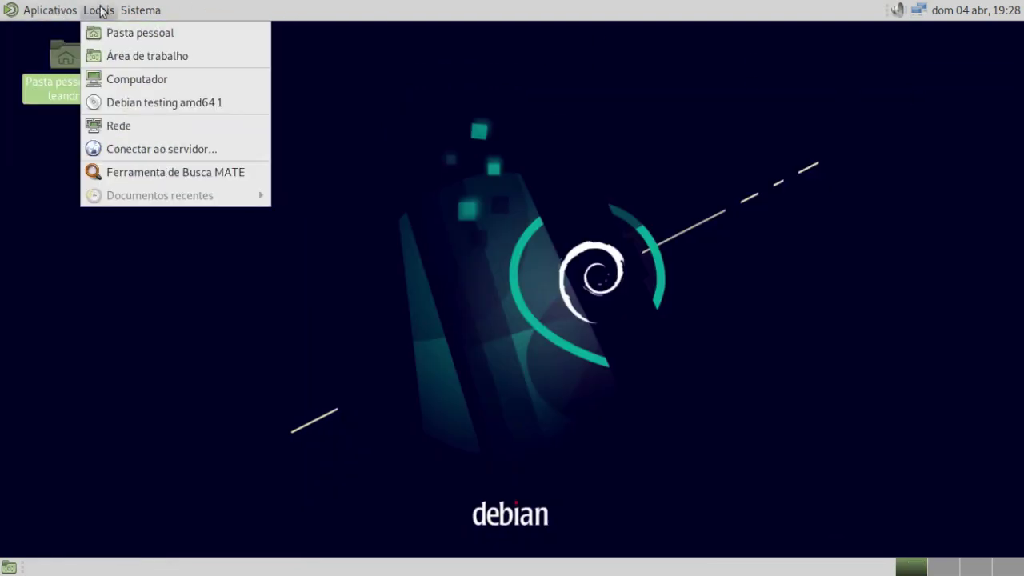
click(179, 82)
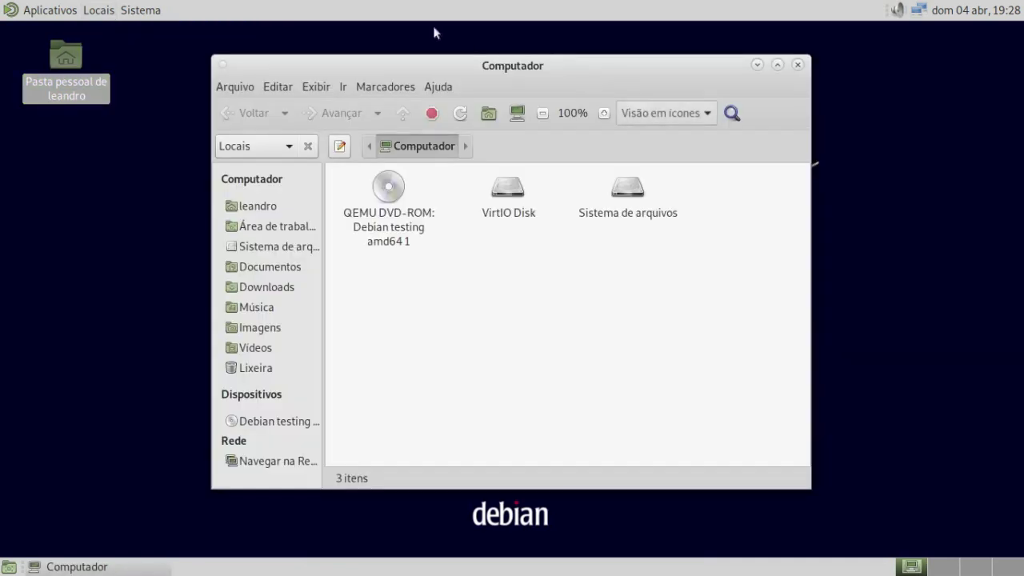
click(797, 65)
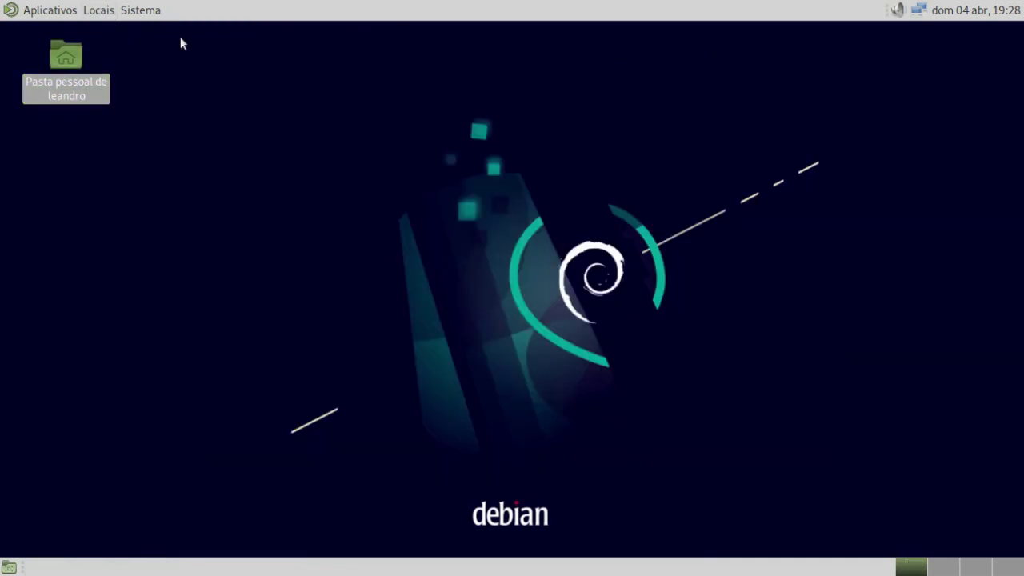
- Examine the system administration entries and the Aparência, Hardware, Internet e Rede and Pessoal preference categories
click(133, 12)
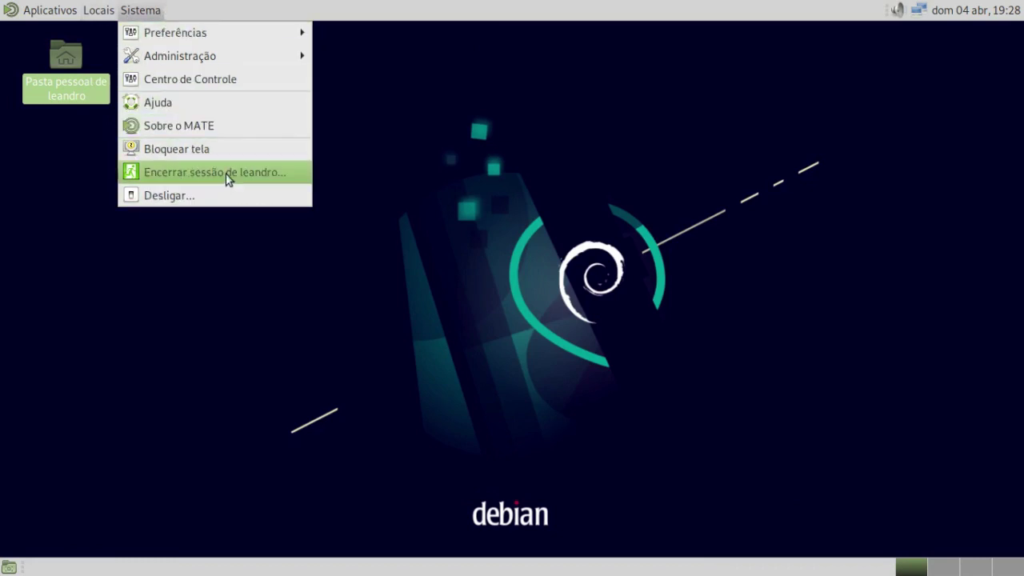
mouse_move(154, 33)
mouse_move(175, 62)
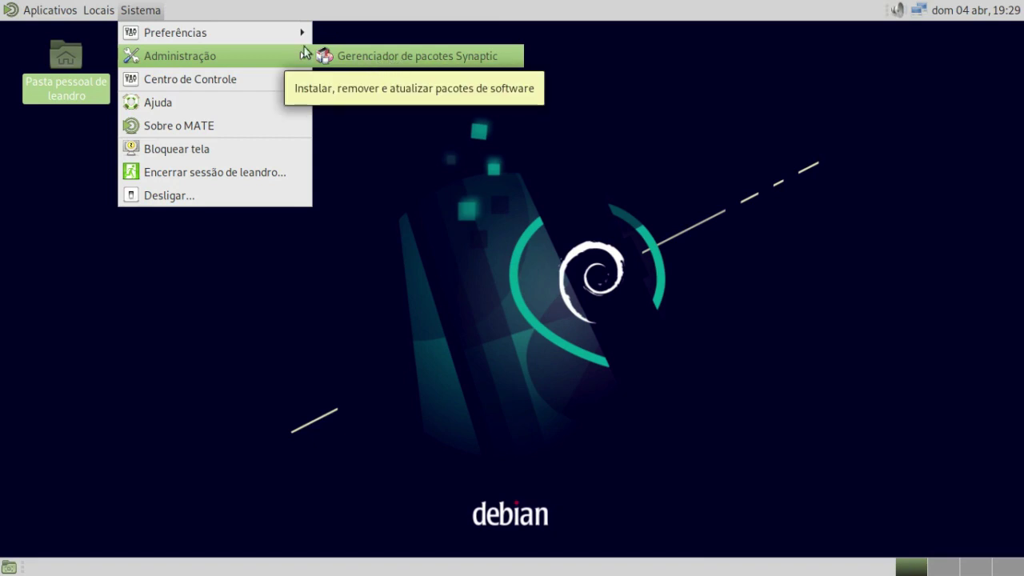
mouse_move(244, 34)
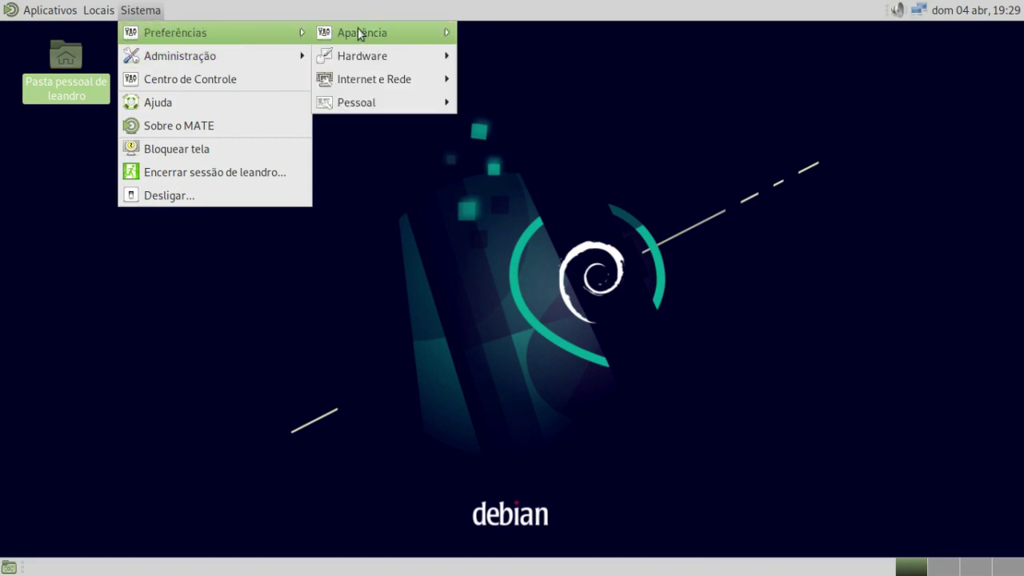
mouse_move(381, 33)
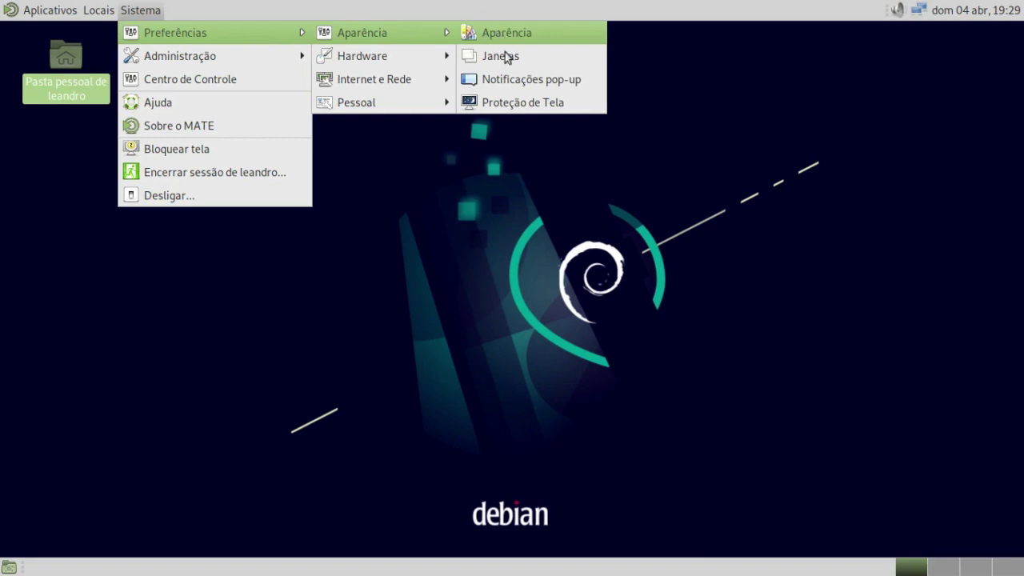
mouse_move(416, 61)
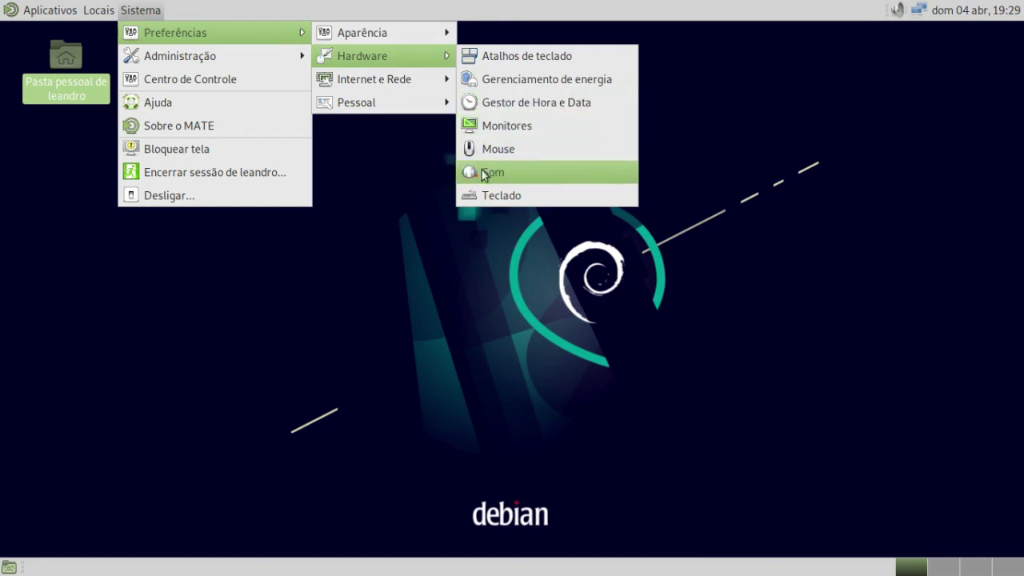
mouse_move(391, 83)
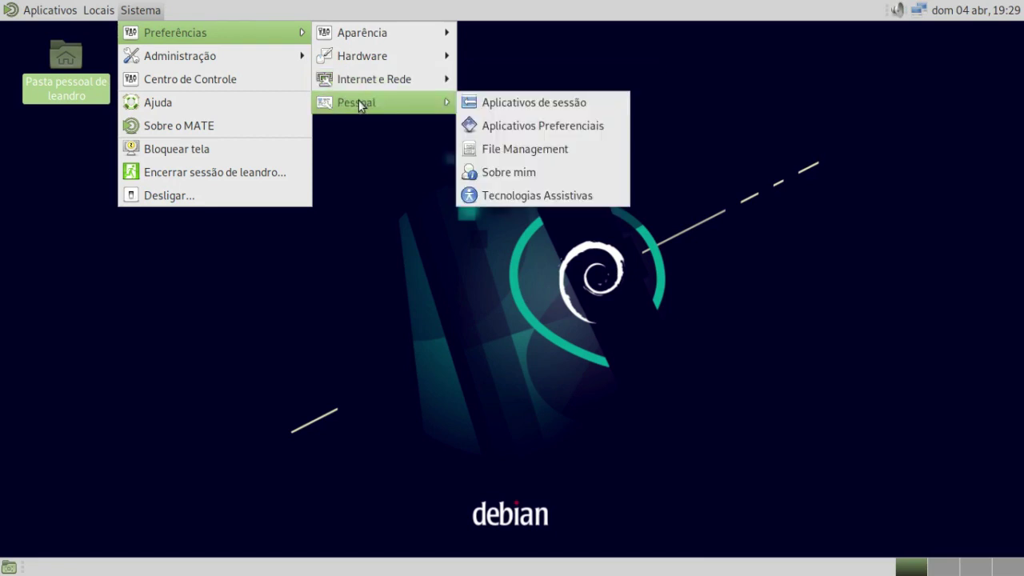
- Open Centro de Controle, look through its settings groups from Administração to Pessoal, and close it
click(212, 87)
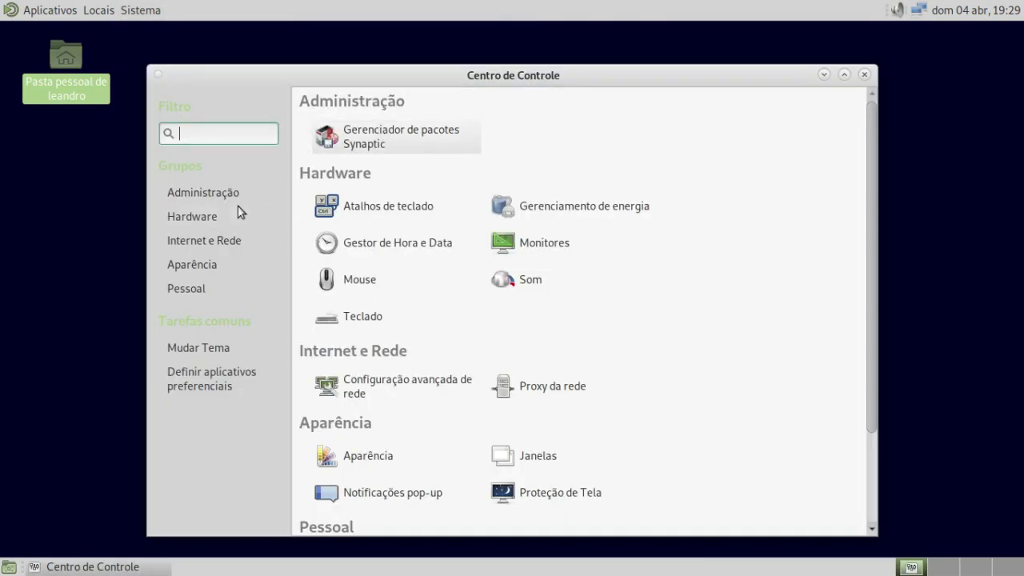
drag(549, 84, 484, 75)
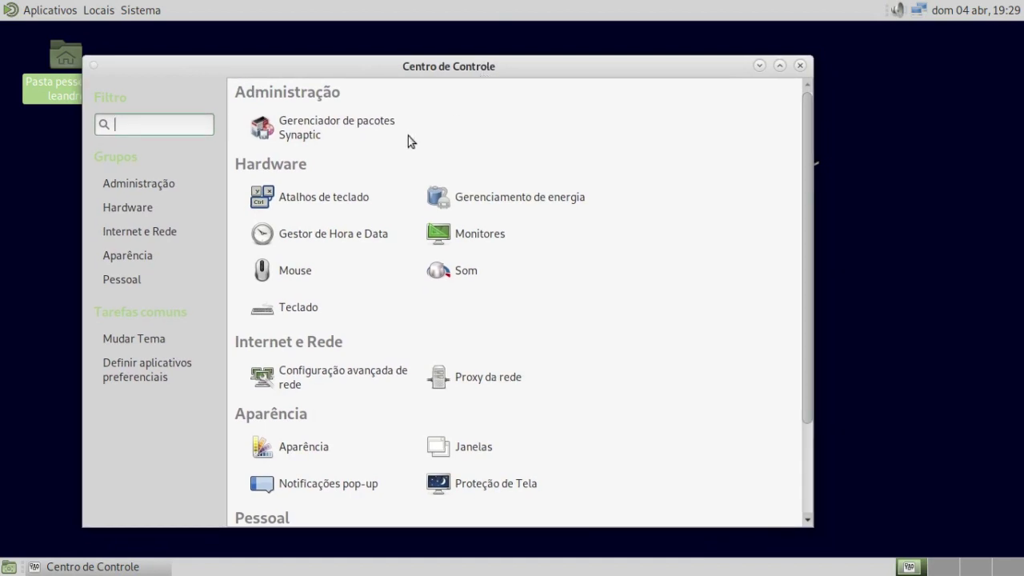
scroll(393, 259, down, 3)
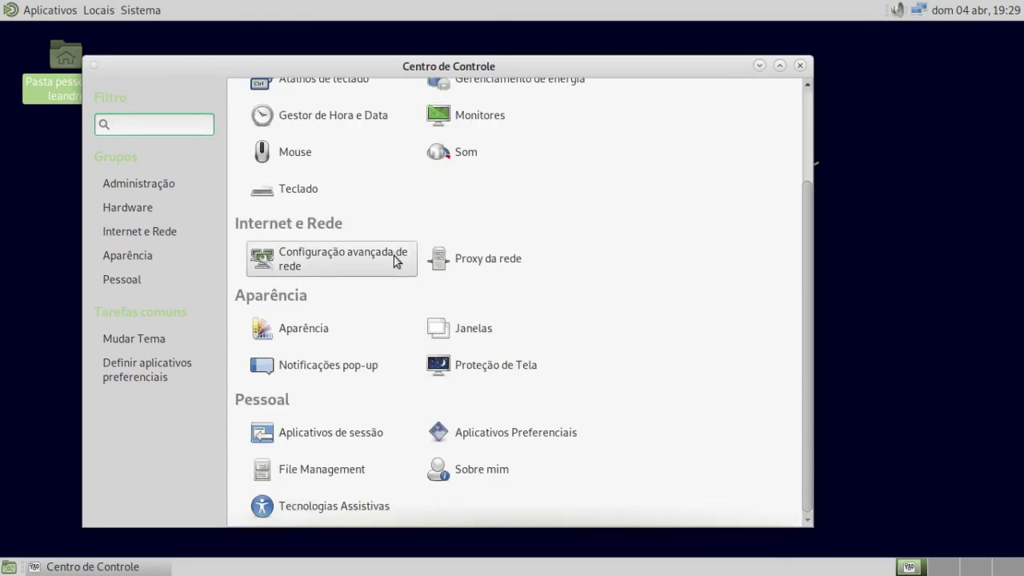
scroll(383, 302, up, 3)
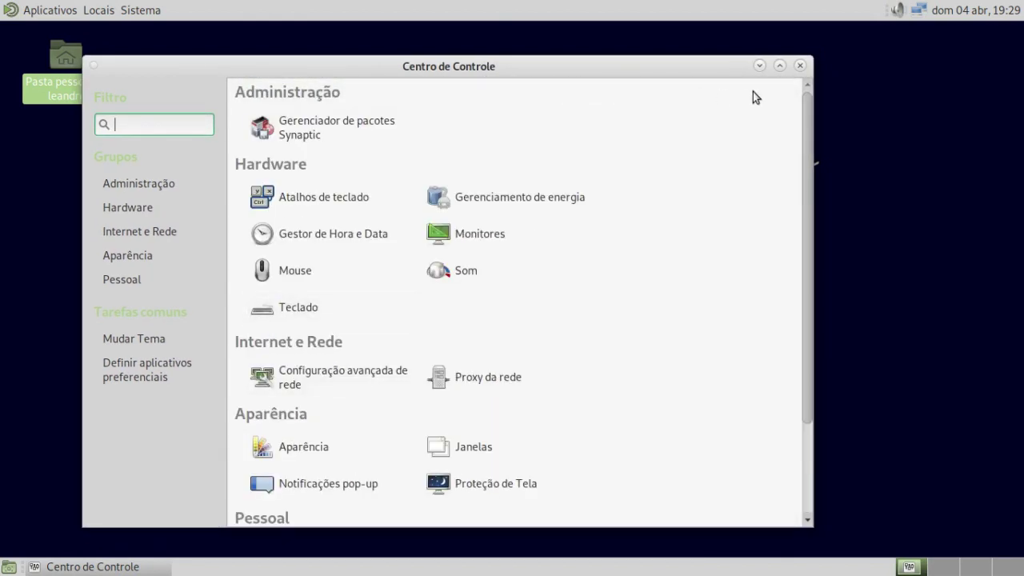
click(800, 66)
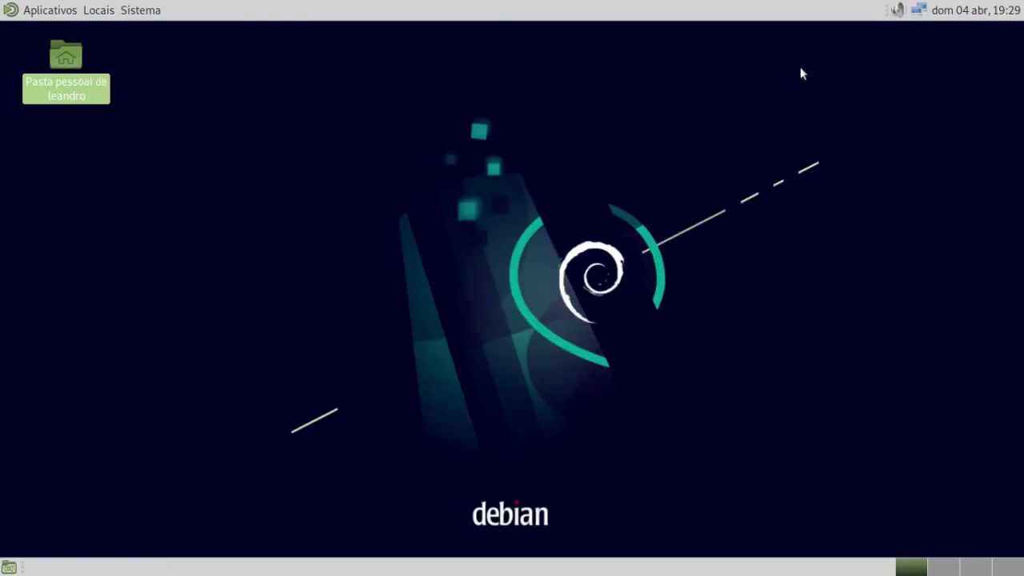
- Open the personal home folder and a new terminal, placing the terminal towards the right side of the desktop
double_click(64, 66)
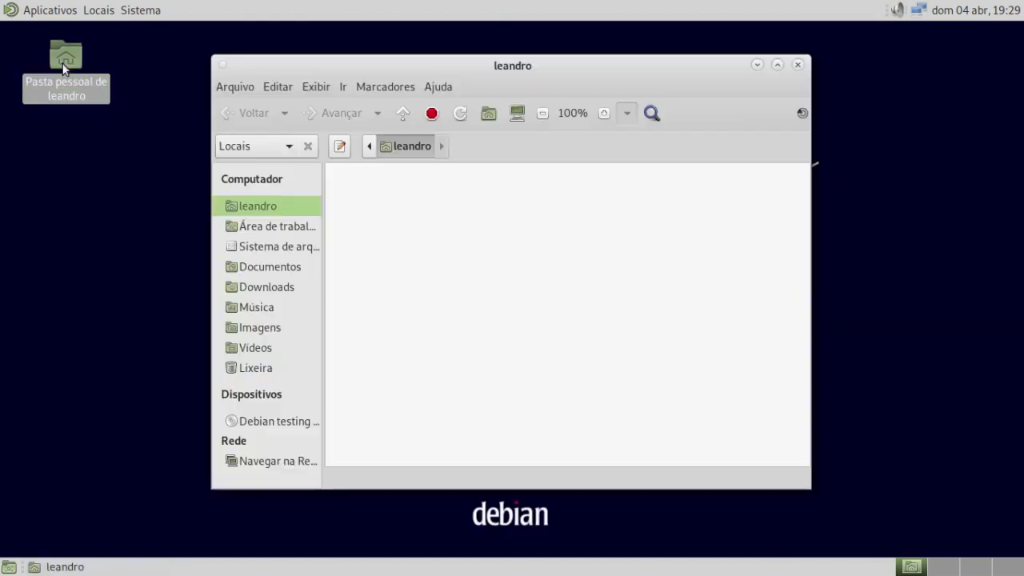
key(ctrl+alt+t)
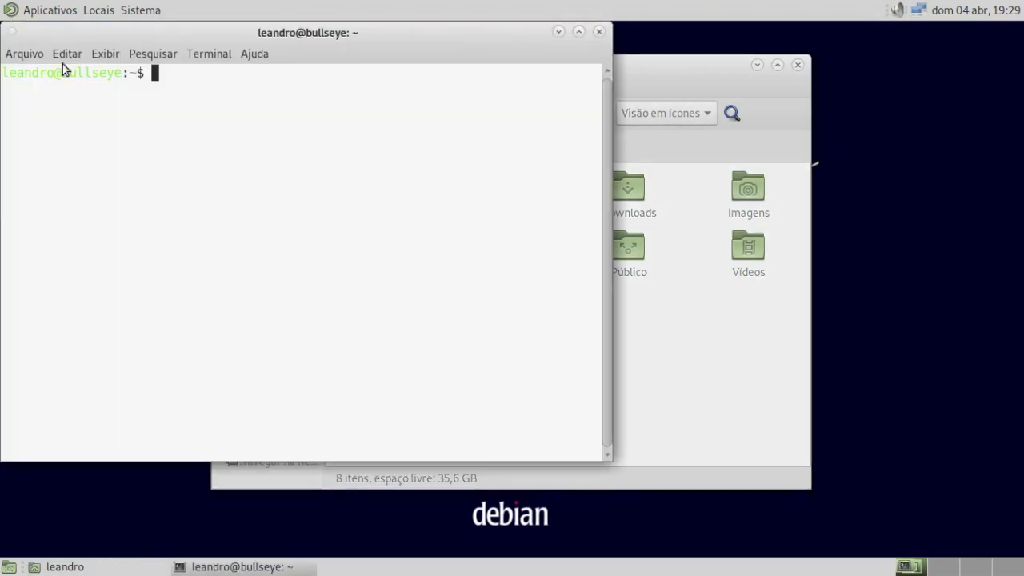
drag(382, 81, 670, 122)
- Launch Monitor do sistema from the system tools
click(56, 11)
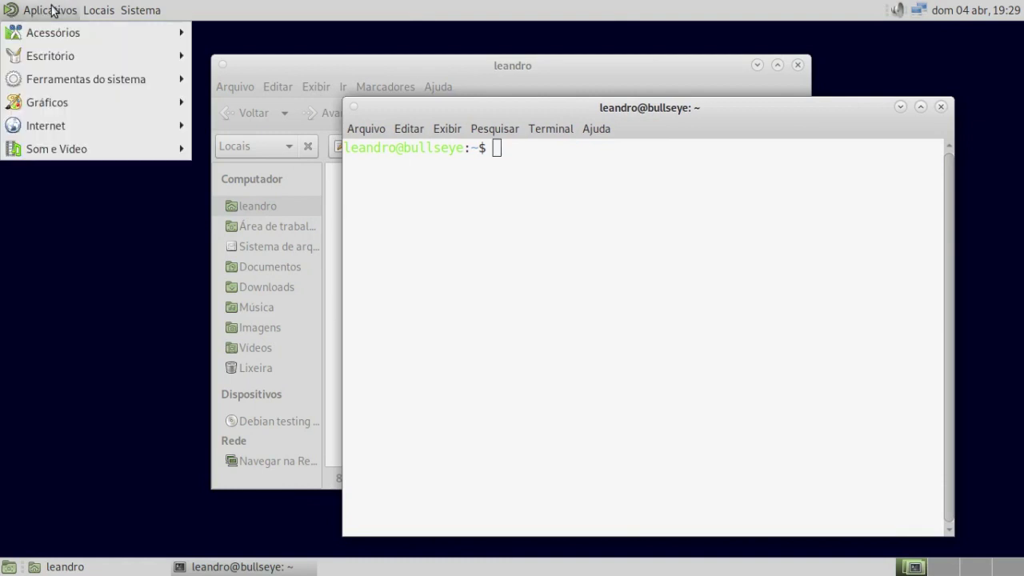
mouse_move(58, 79)
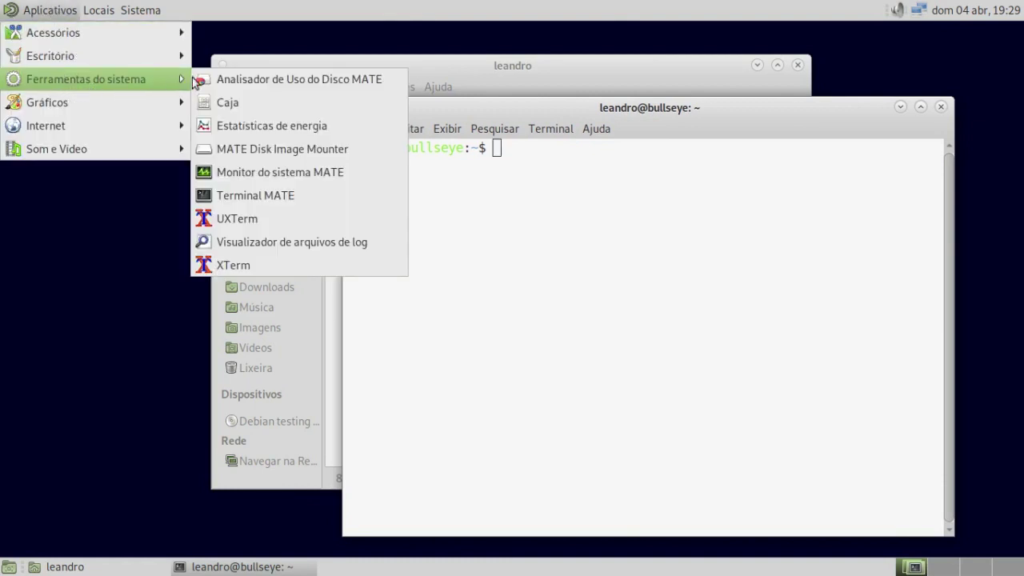
click(229, 174)
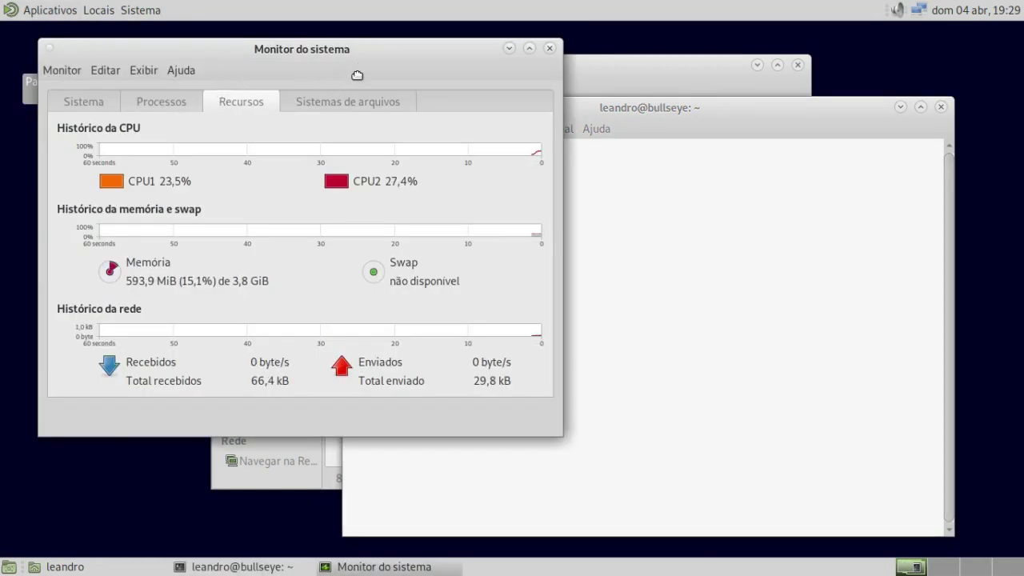
- Move the Monitor do sistema window to the second workspace and the home folder window to the third
drag(359, 66, 341, 124)
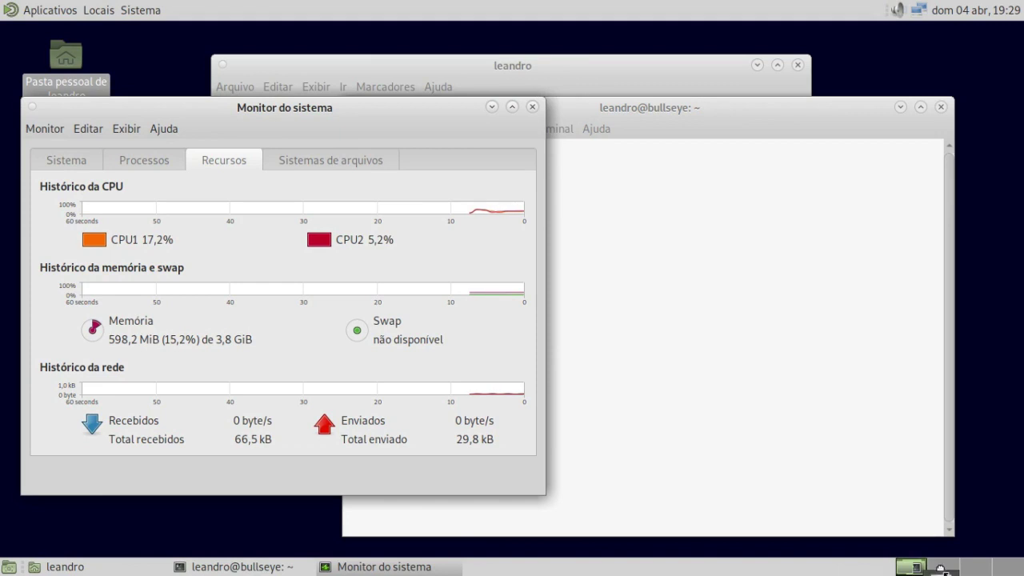
key(ctrl+q)
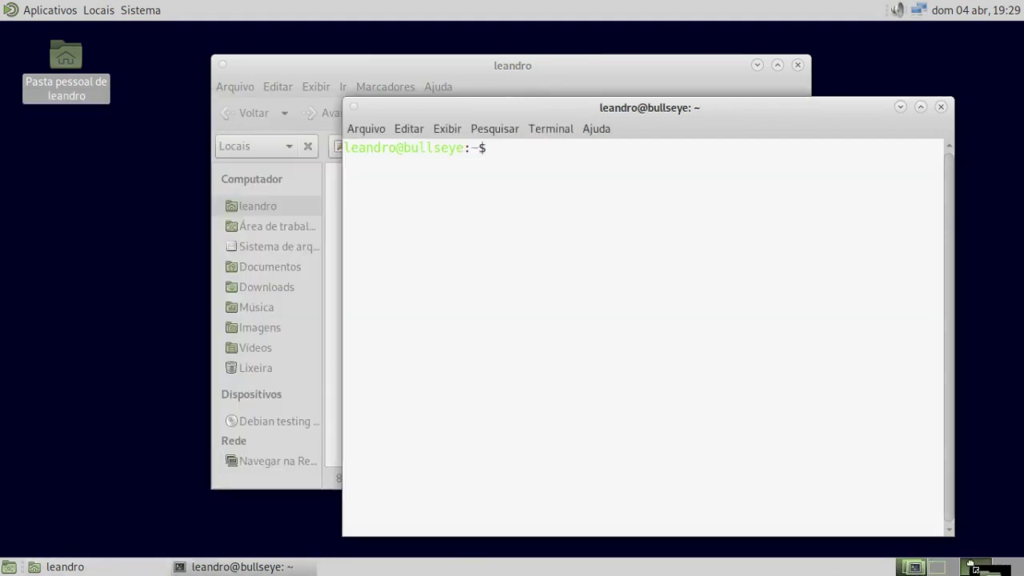
drag(971, 566, 974, 567)
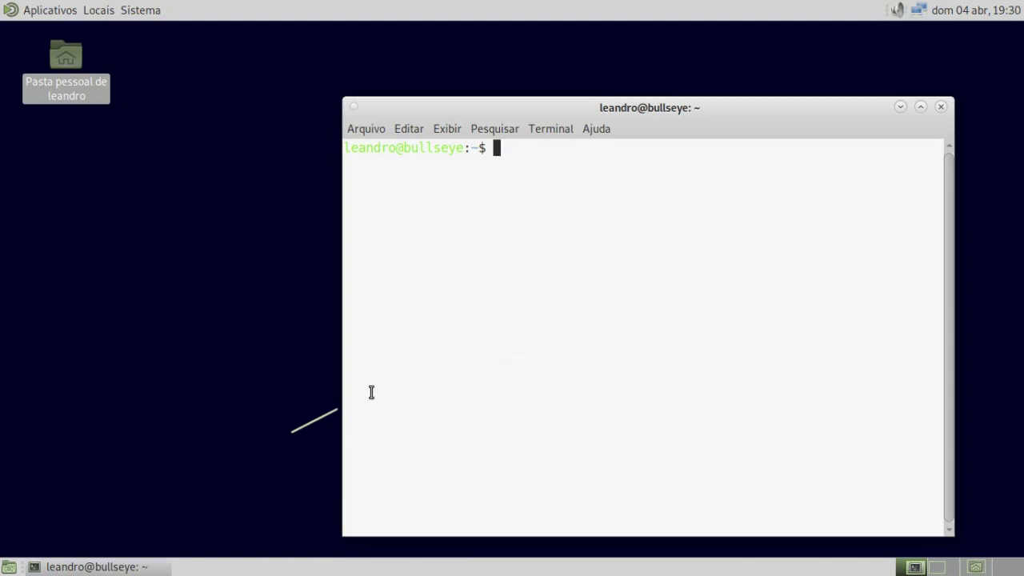
- Cycle through the first three workspaces to view their windows and return to the first one
key(ctrl+alt+Right)
key(ctrl+alt+Left)
key(ctrl+alt+Right)
key(ctrl+alt+Right)
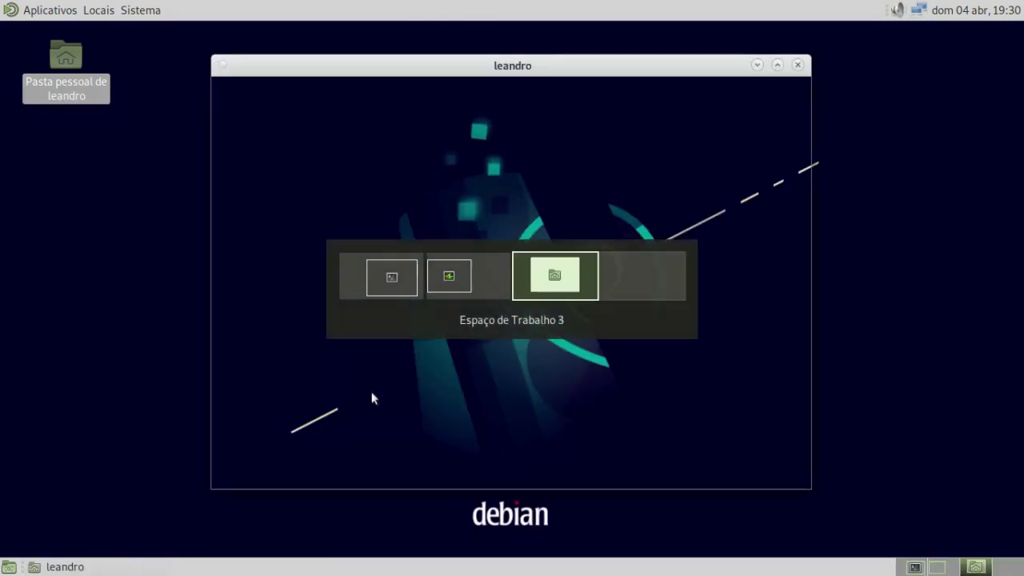
key(ctrl+alt+Left)
key(ctrl+alt+Left)
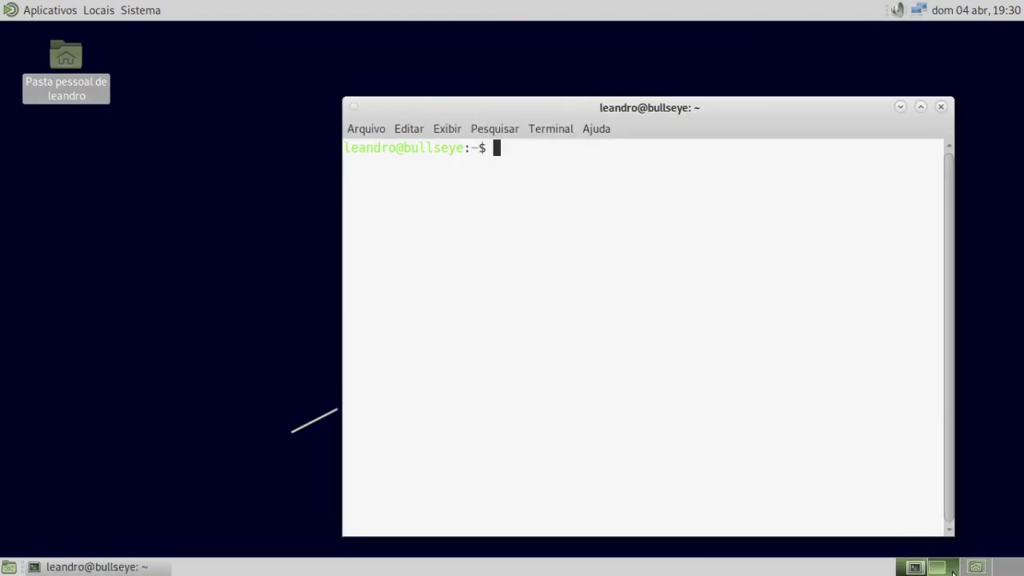
- Visit the empty fourth workspace using the workspace switcher, and go back to the workspace holding the terminal
key(ctrl+d)
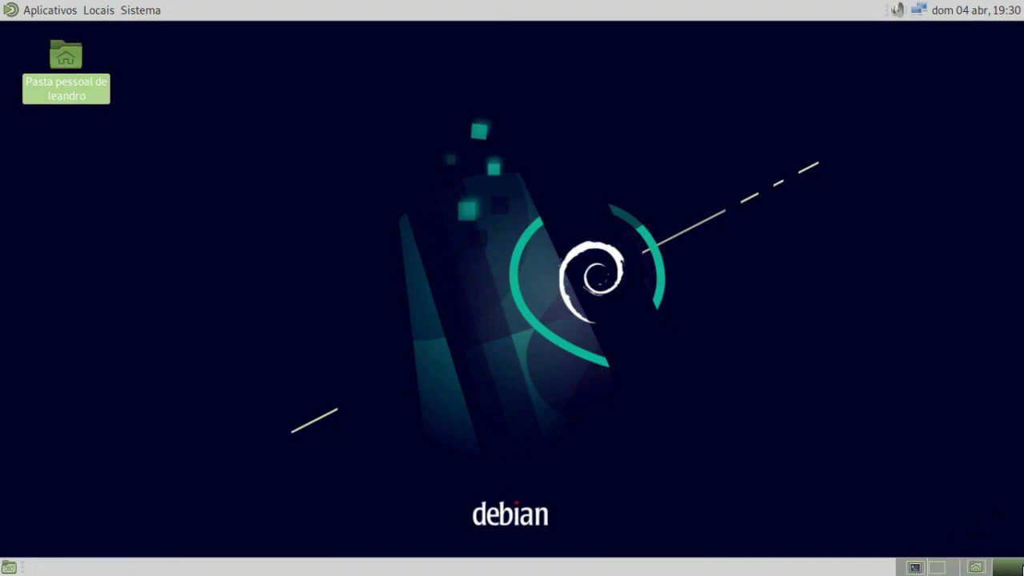
click(960, 568)
click(960, 568)
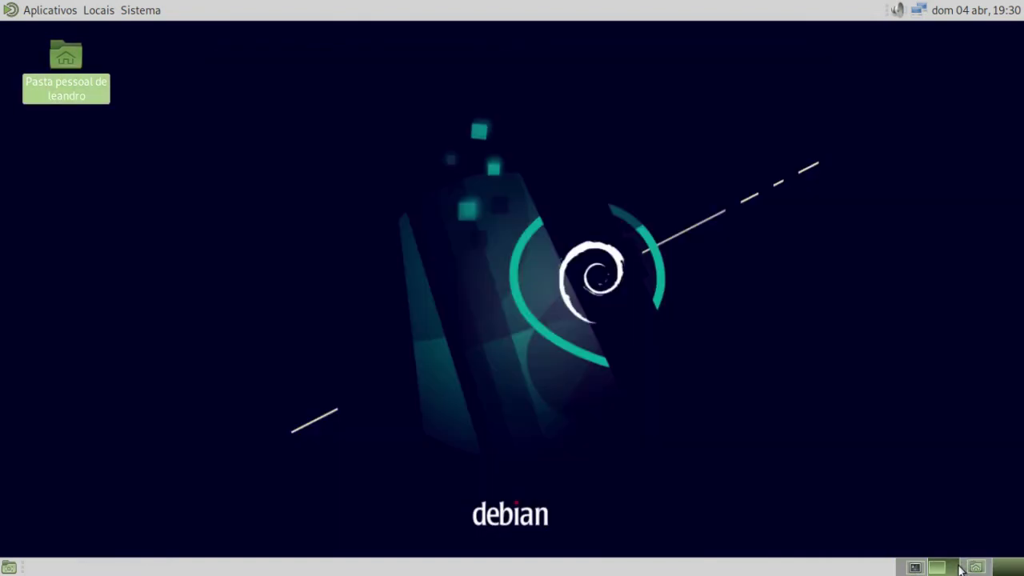
click(960, 568)
click(960, 568)
click(960, 568)
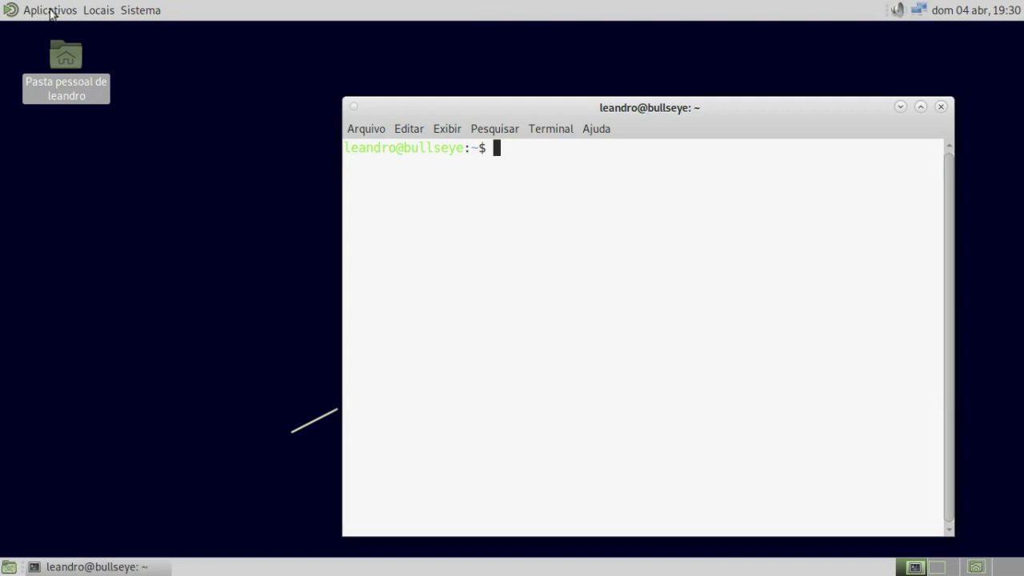
- Tile the terminal on the desktop's left half and a new one on the right half, resizing the first to the upper-left quarter
drag(627, 106, 2, 152)
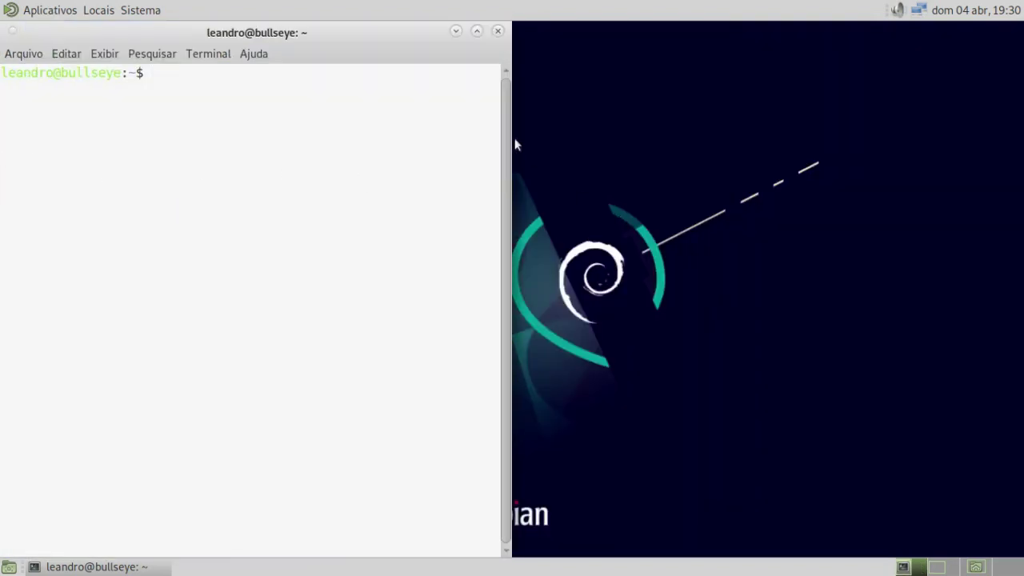
key(ctrl+shift+n)
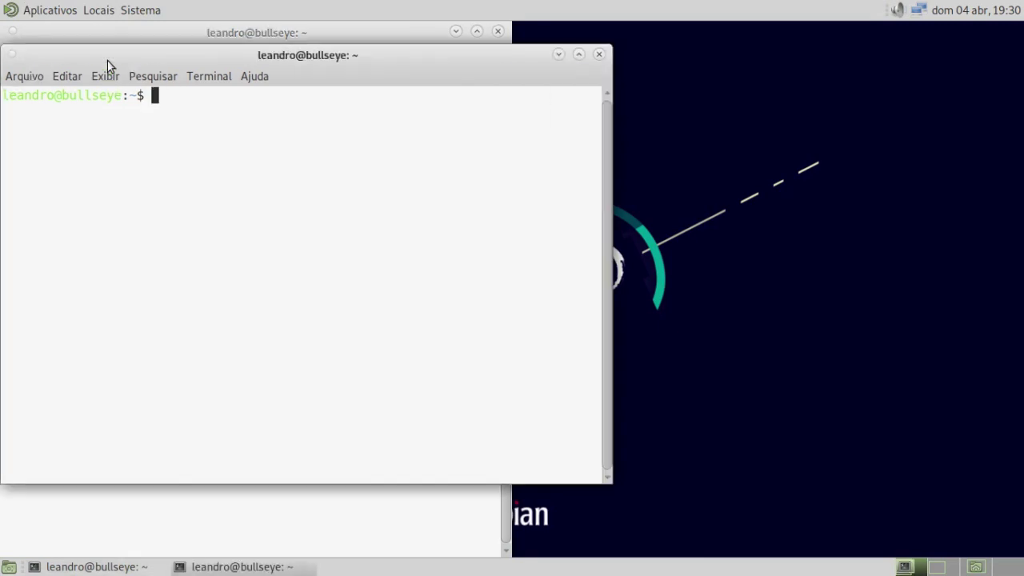
drag(305, 54, 1021, 92)
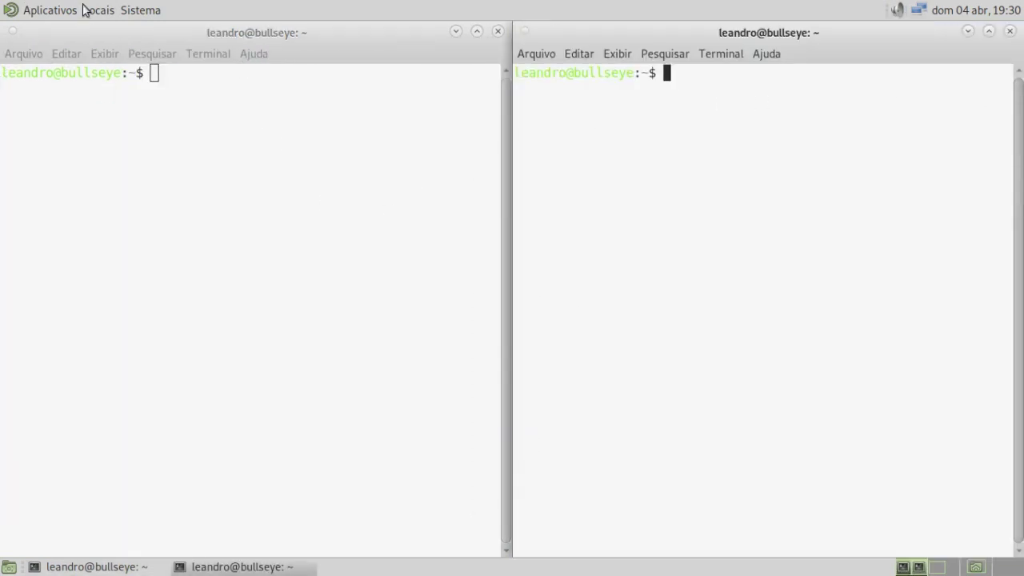
drag(176, 29, 2, 8)
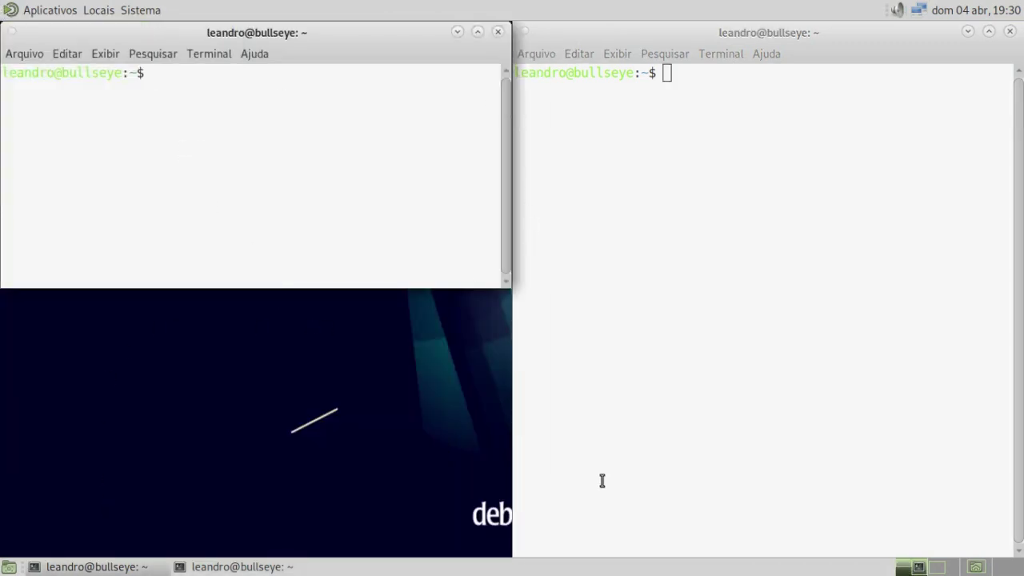
- Close both tiled terminal windows, leaving the MATE desktop clear
click(499, 32)
click(1010, 32)
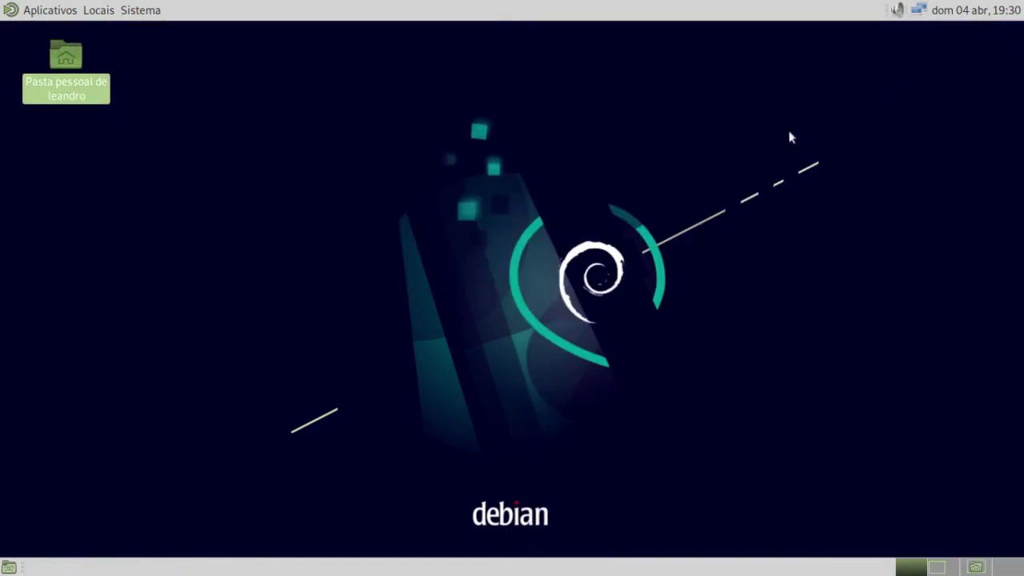
click(118, 259)
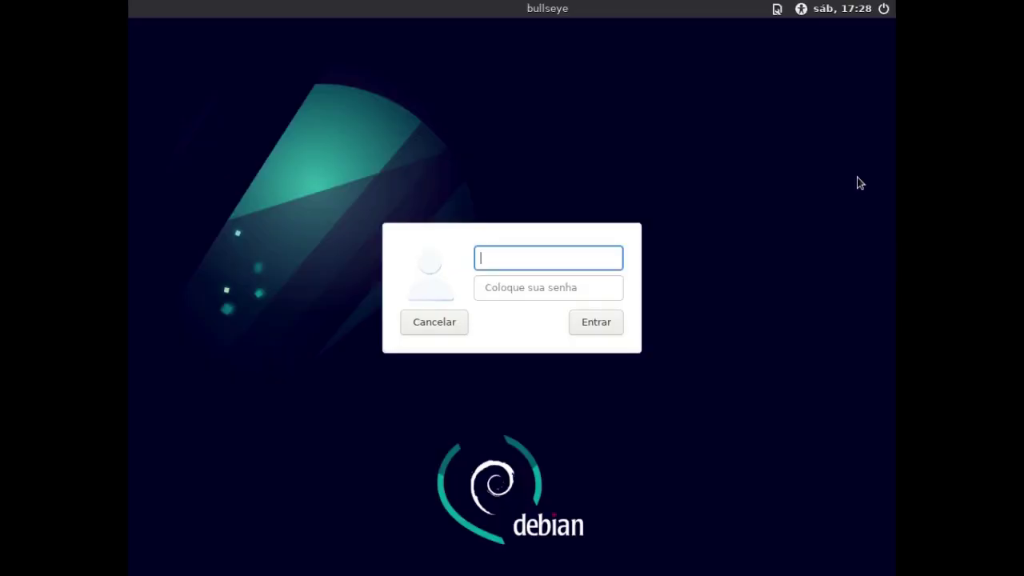
- Log in to the desktop session by entering the account's username and password
text(andro)
key(Tab)
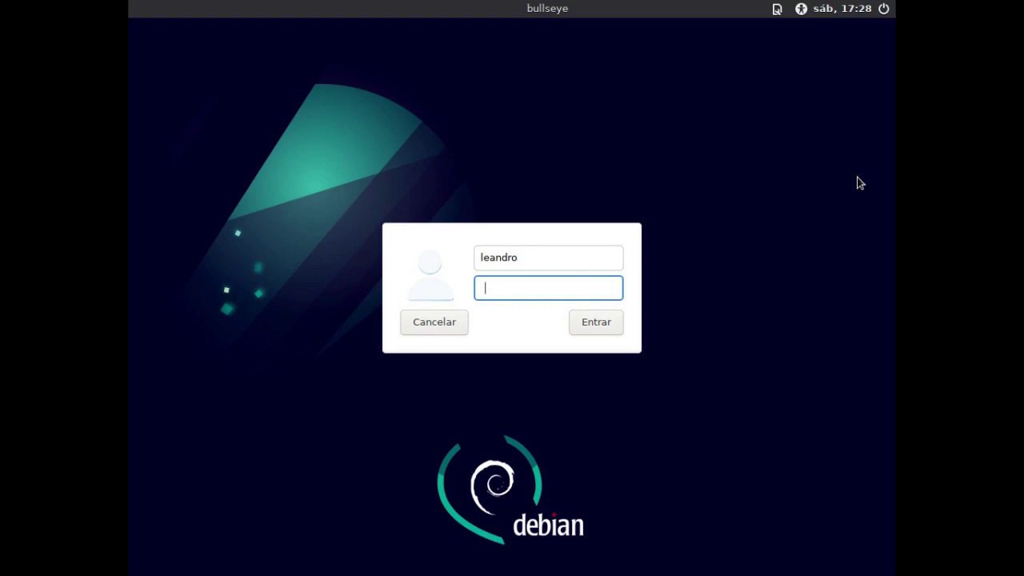
key(Return)
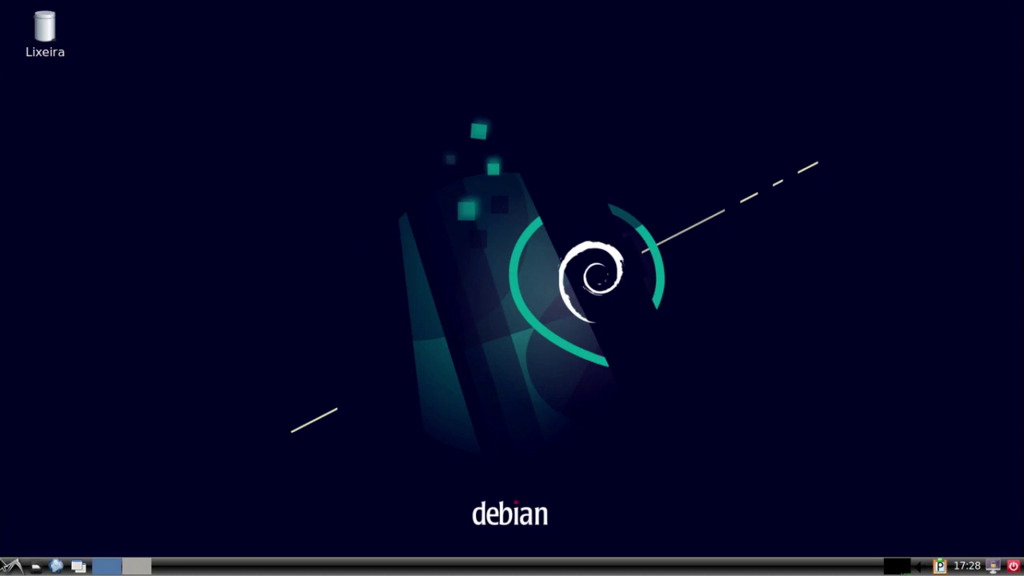
- Look over the application categories and the Acessórios programs, and dismiss the list
click(14, 568)
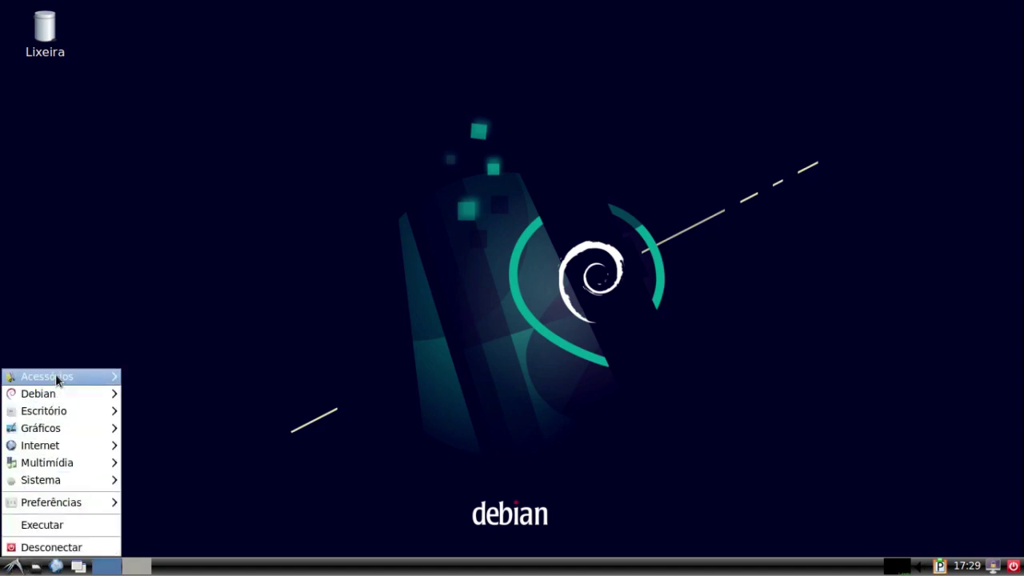
mouse_move(58, 379)
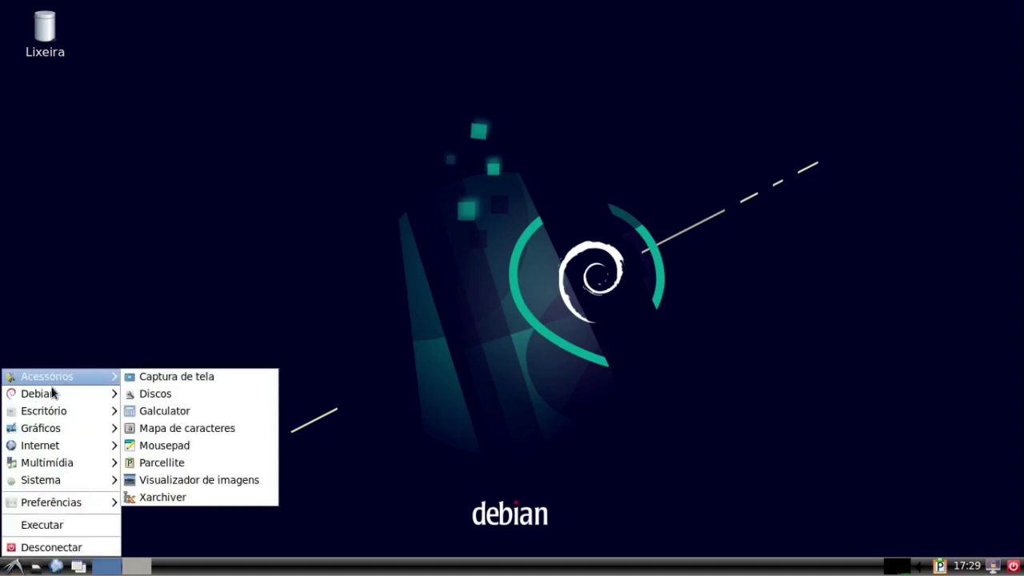
click(337, 469)
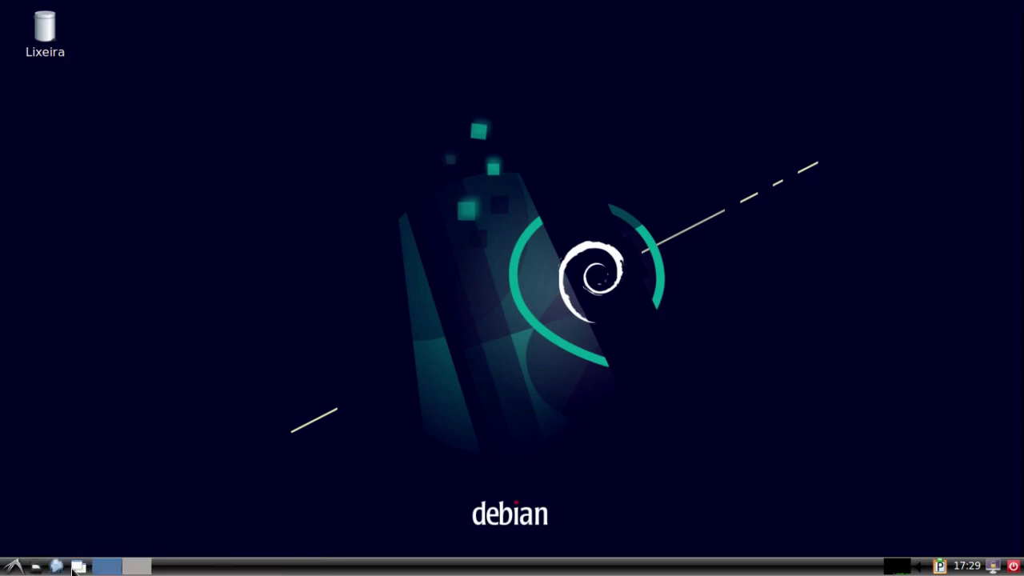
- Open the home folder in the file manager, and twice show the bare desktop and restore the folder window
click(36, 566)
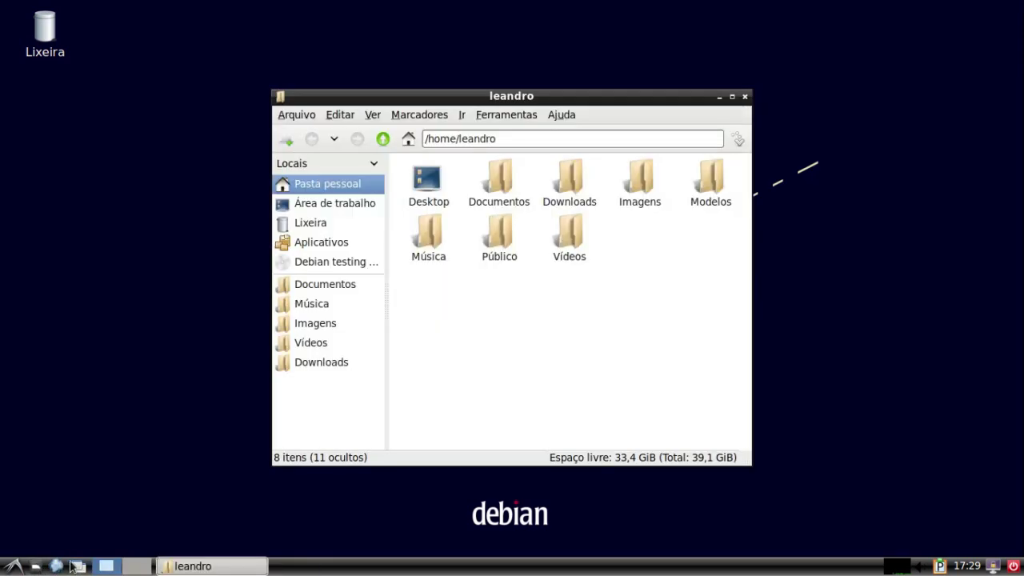
click(79, 567)
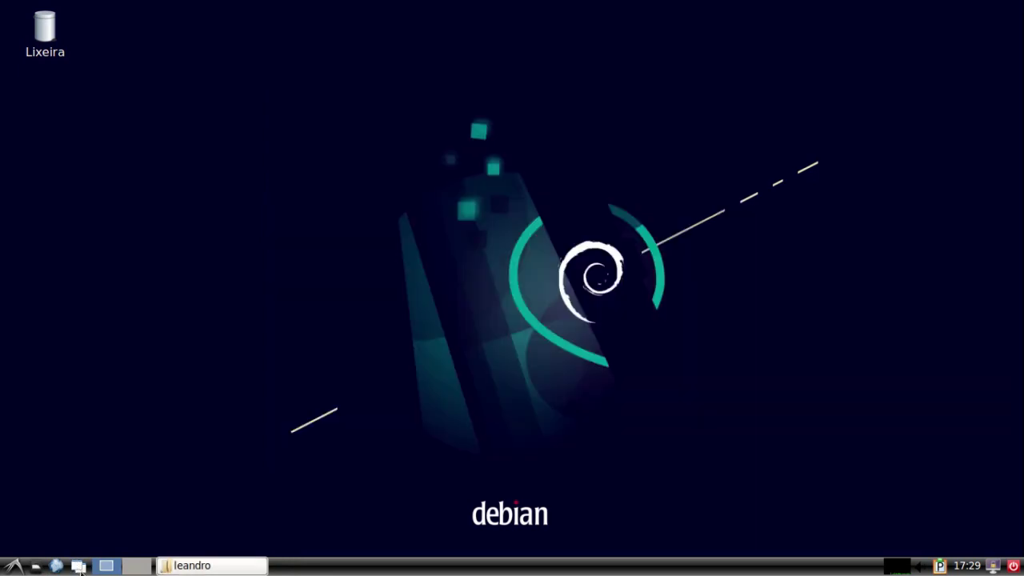
click(194, 568)
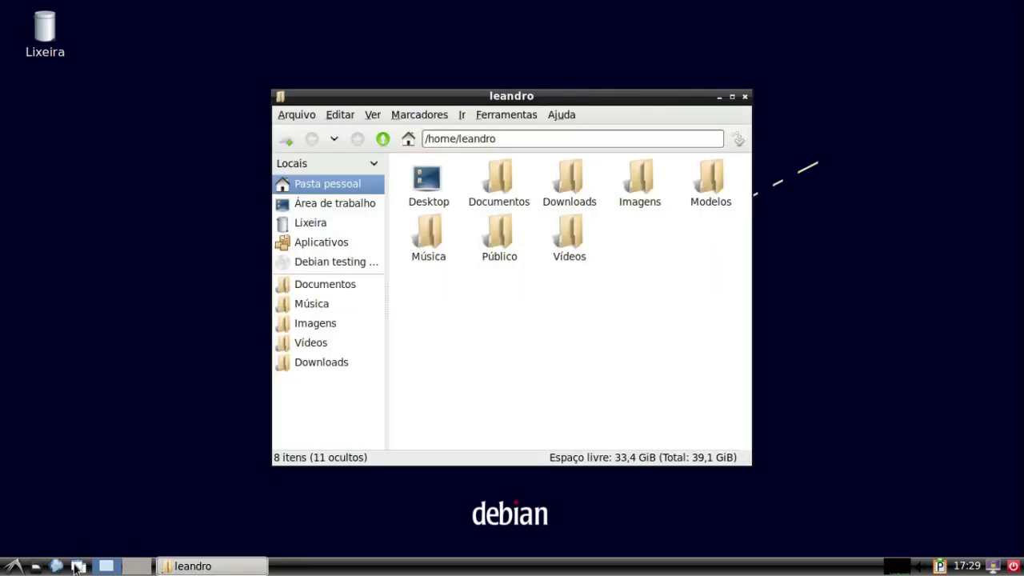
click(77, 566)
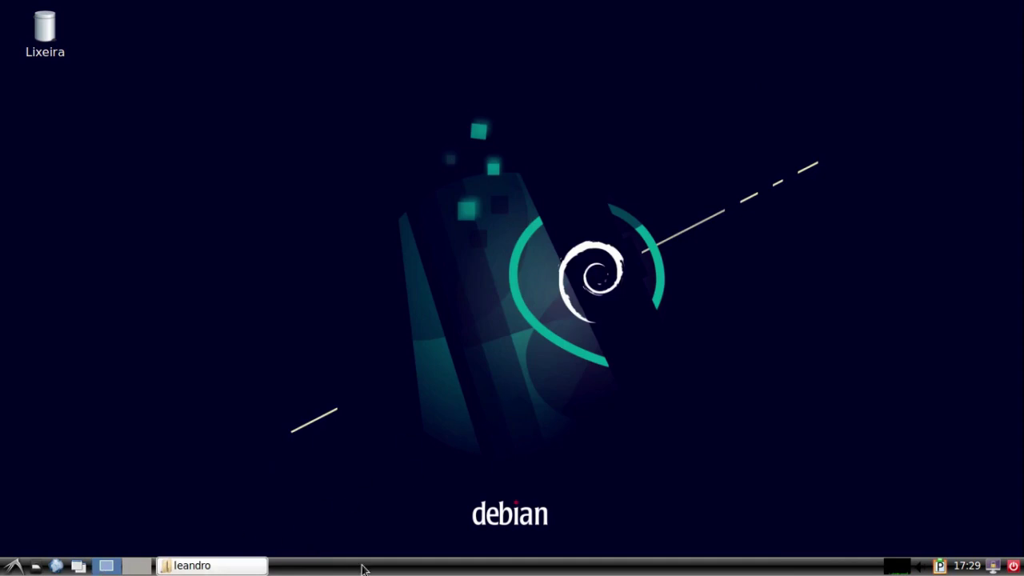
click(193, 565)
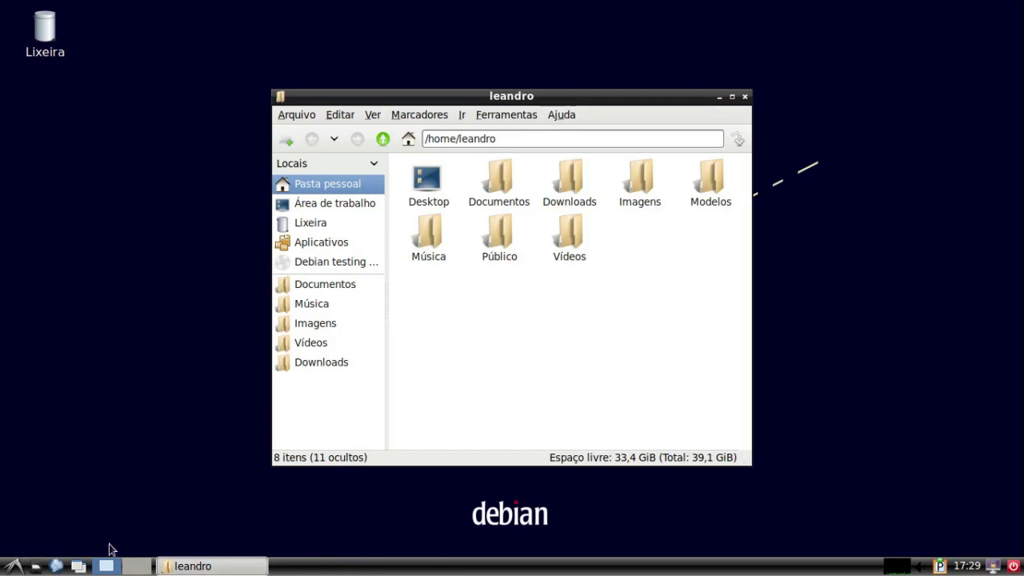
- Launch lxterminal through the Executar dialog and move its window higher on the desktop
key(alt+F2)
text(lx)
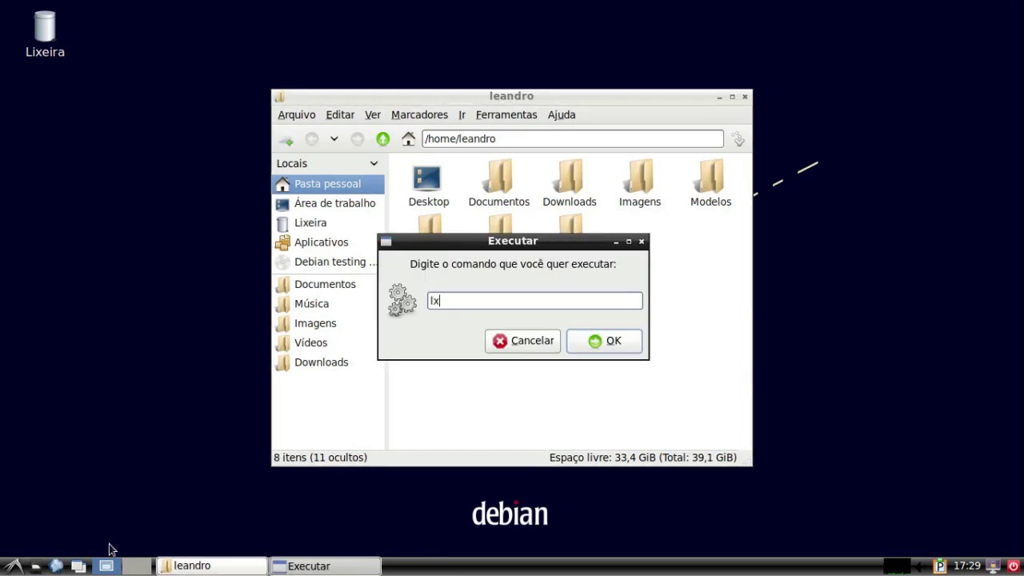
text(terminal)
key(Return)
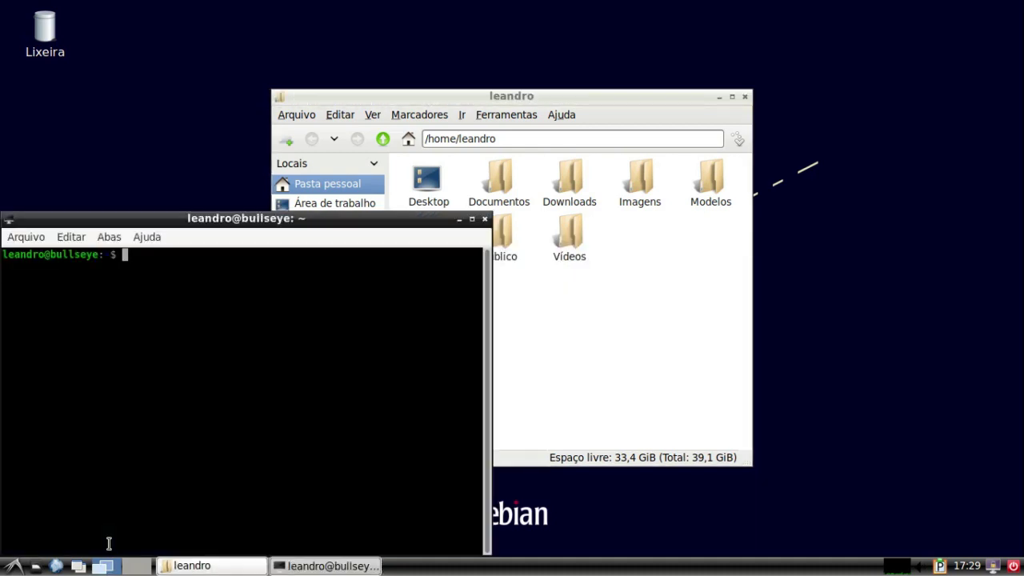
click(229, 205)
drag(229, 218, 242, 139)
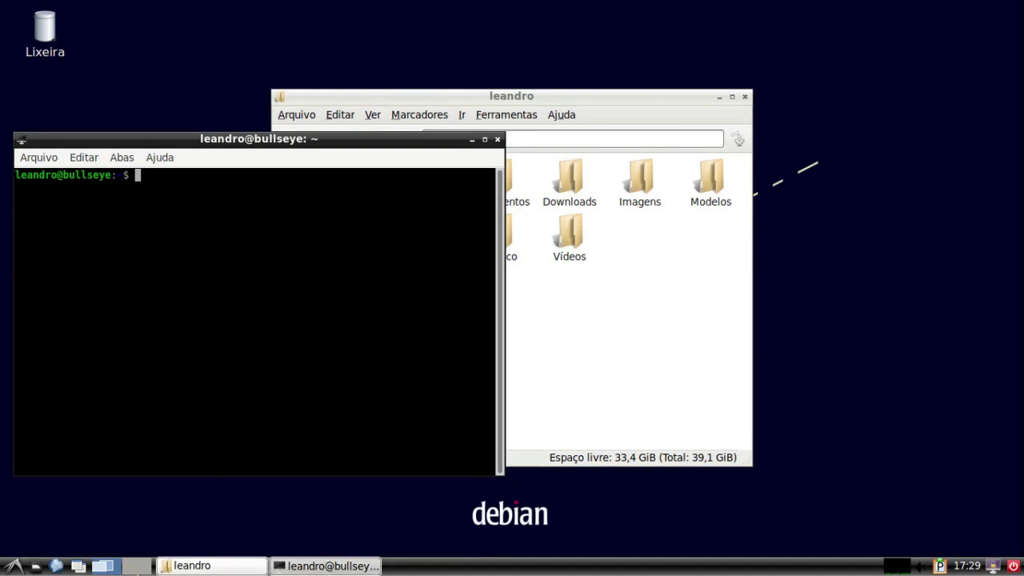
- Alternate between área de trabalho 1 and the empty área de trabalho 2 using the workspace switcher, returning to the first
click(133, 567)
click(112, 567)
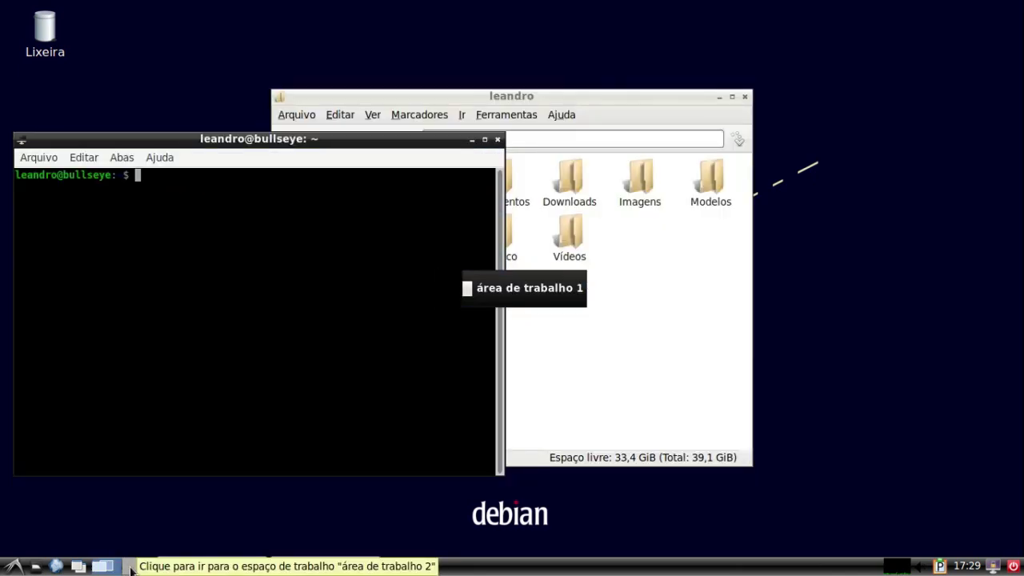
click(131, 567)
click(111, 566)
click(133, 567)
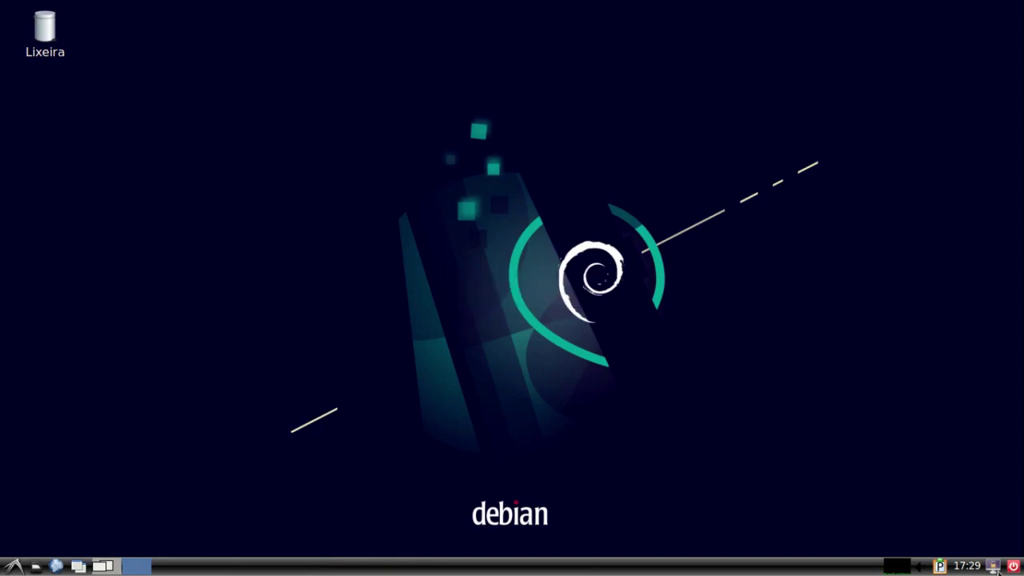
click(104, 568)
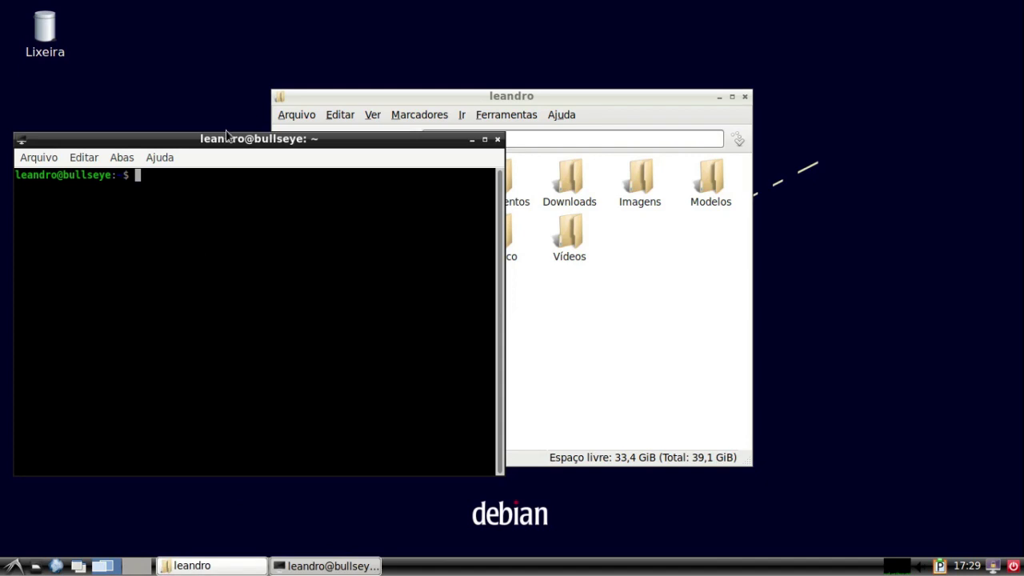
- Shift the terminal window slightly to the right and send it to área de trabalho 2
drag(227, 138, 304, 132)
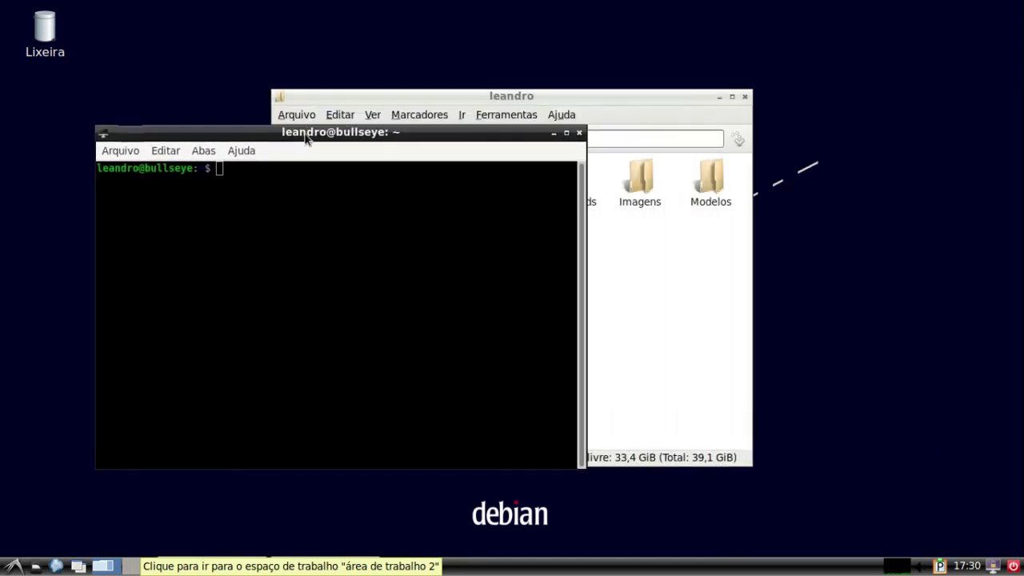
right_click(304, 132)
mouse_move(343, 138)
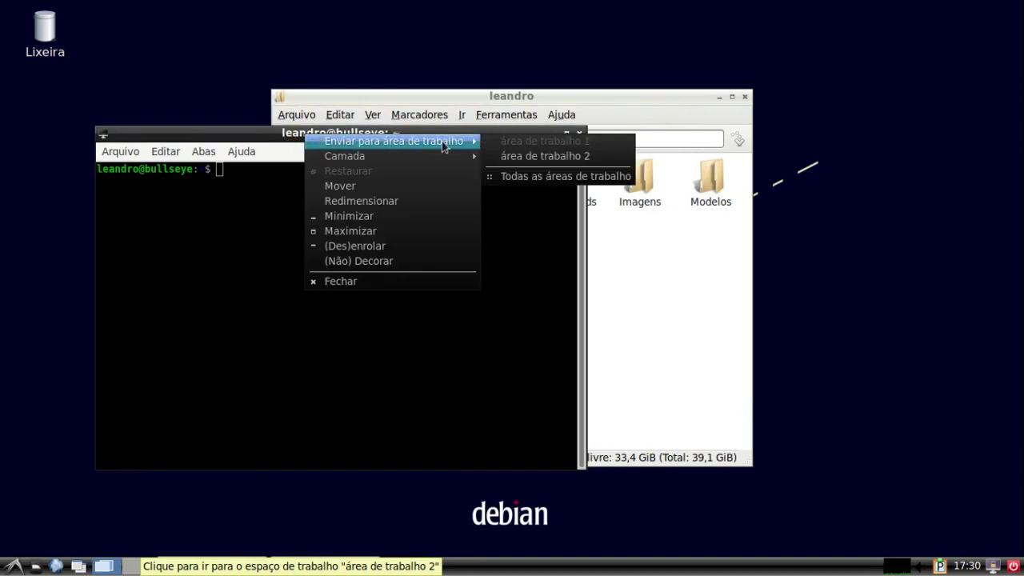
click(525, 157)
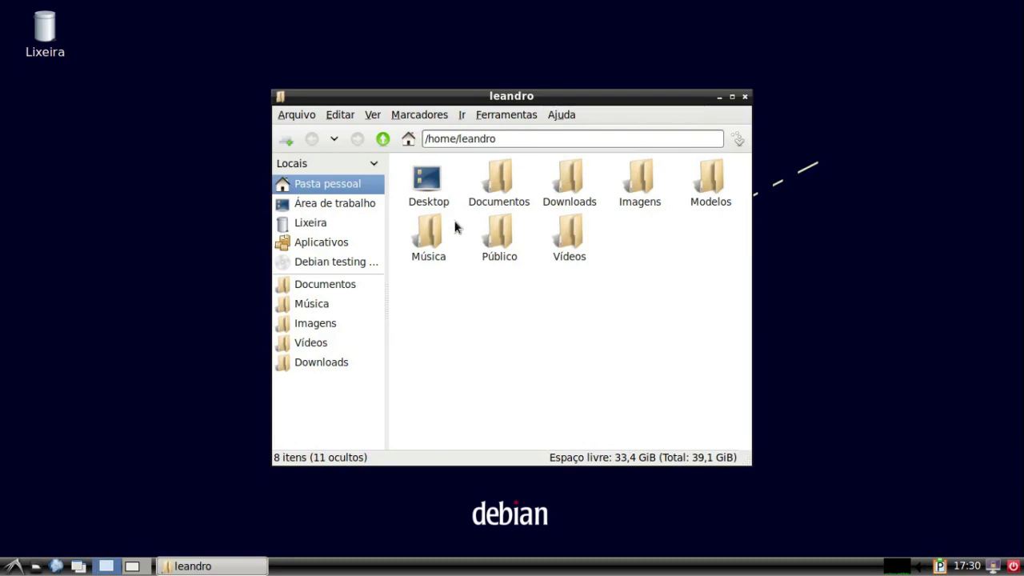
- Switch repeatedly between the workspace holding the terminal and the one holding the home folder, finishing on área de trabalho 1
click(132, 566)
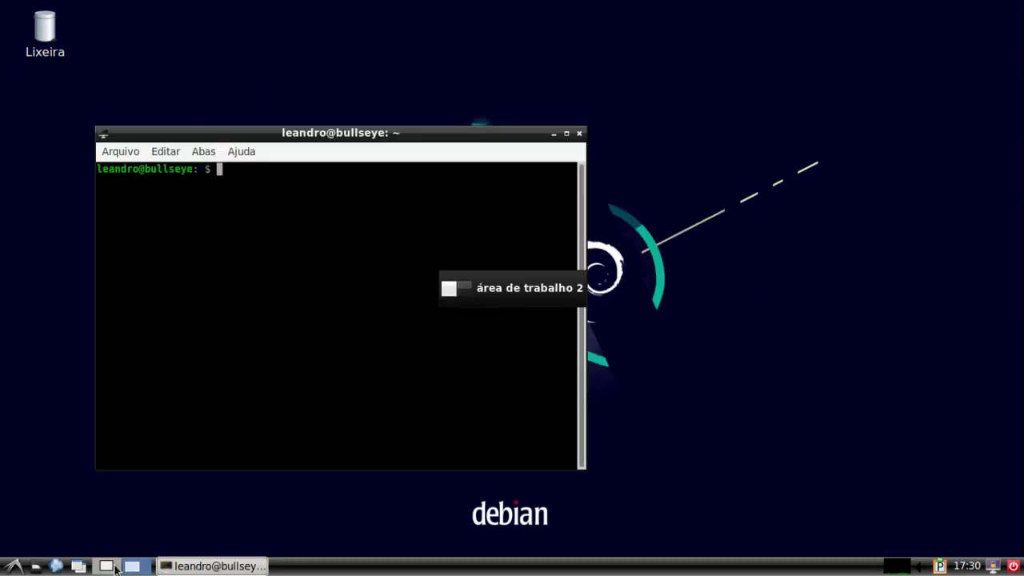
click(104, 567)
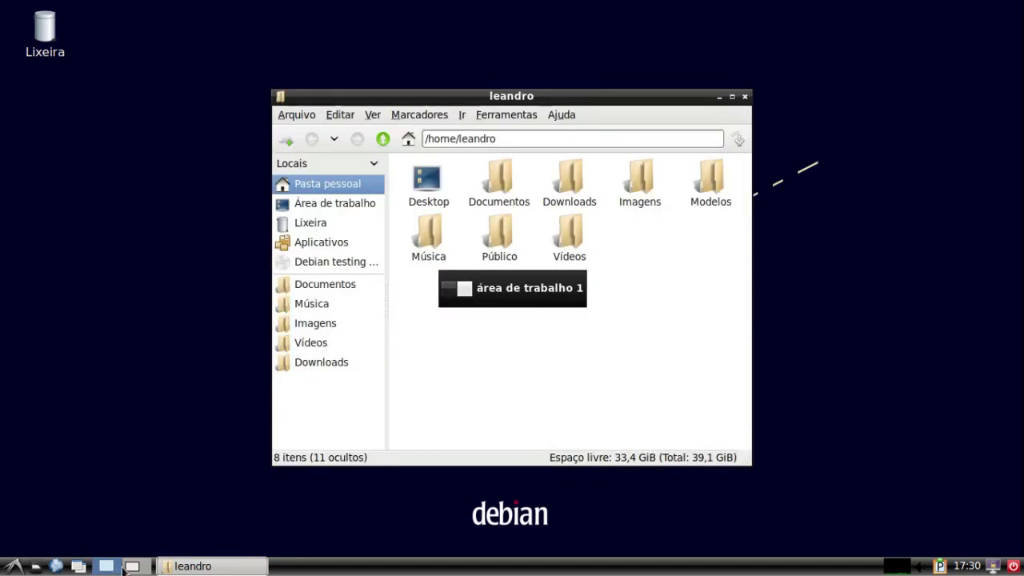
click(133, 568)
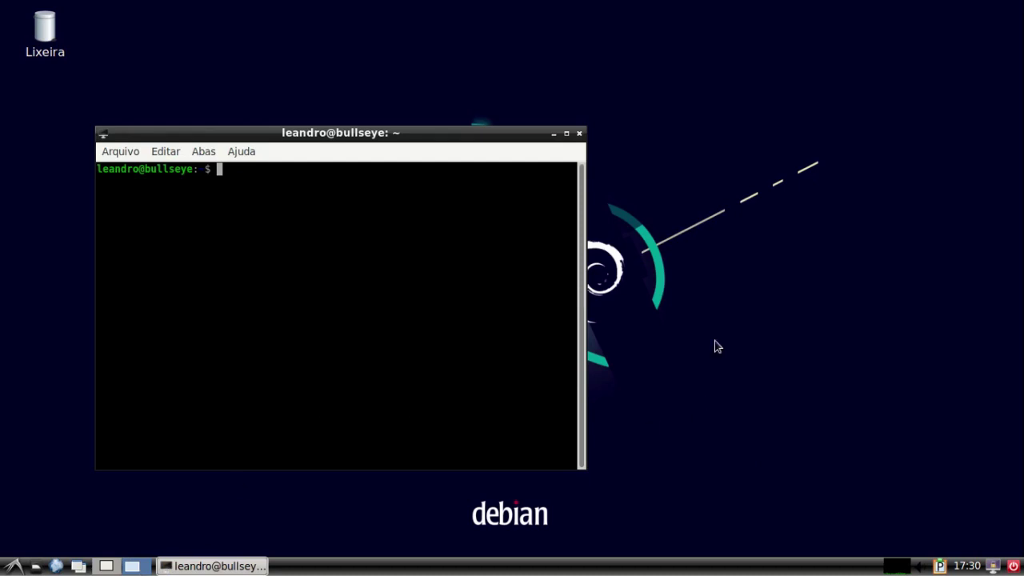
key(ctrl+alt+Left)
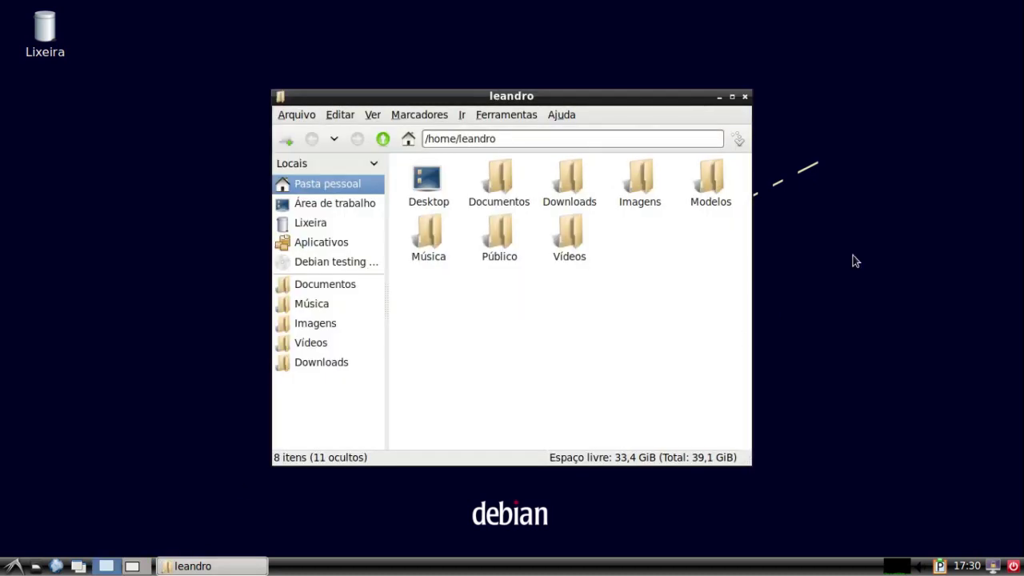
key(ctrl+alt+Right)
key(ctrl+alt+Left)
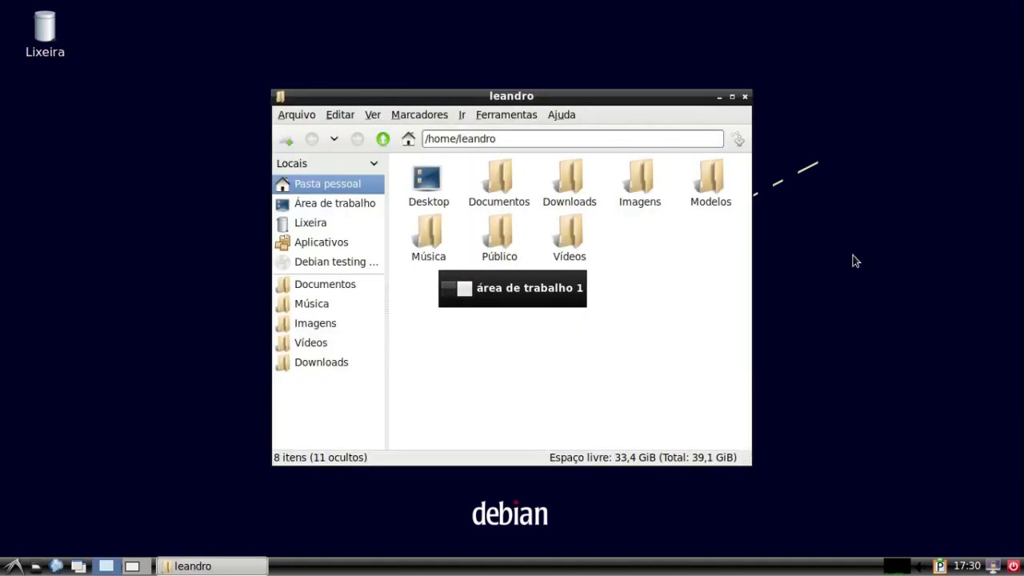
key(ctrl+alt+Right)
key(ctrl+alt+Left)
key(ctrl+alt+Right)
key(ctrl+alt+Left)
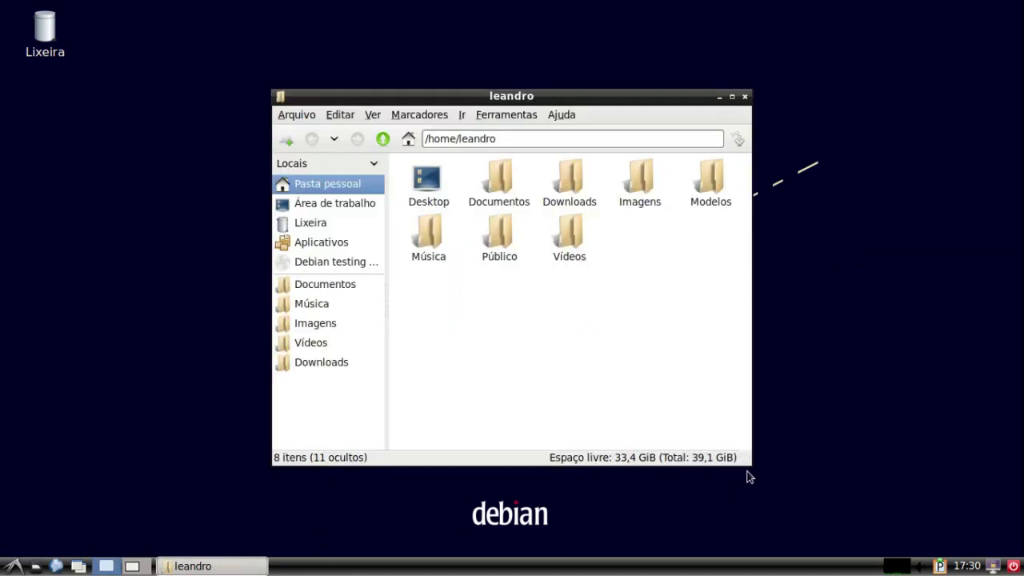
- Examine the panel options for the CPU usage monitor, and display the volume slider
click(884, 380)
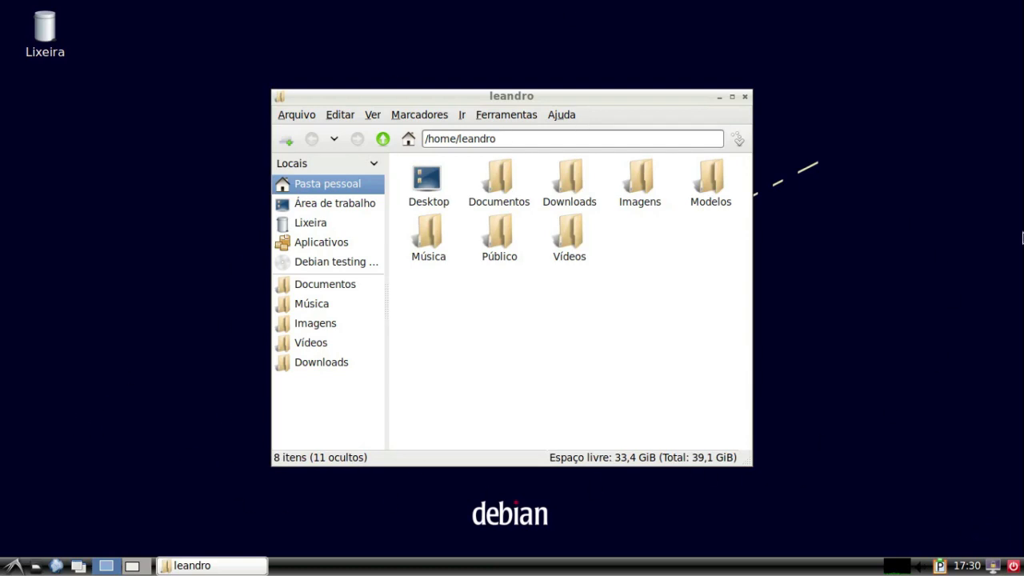
right_click(899, 568)
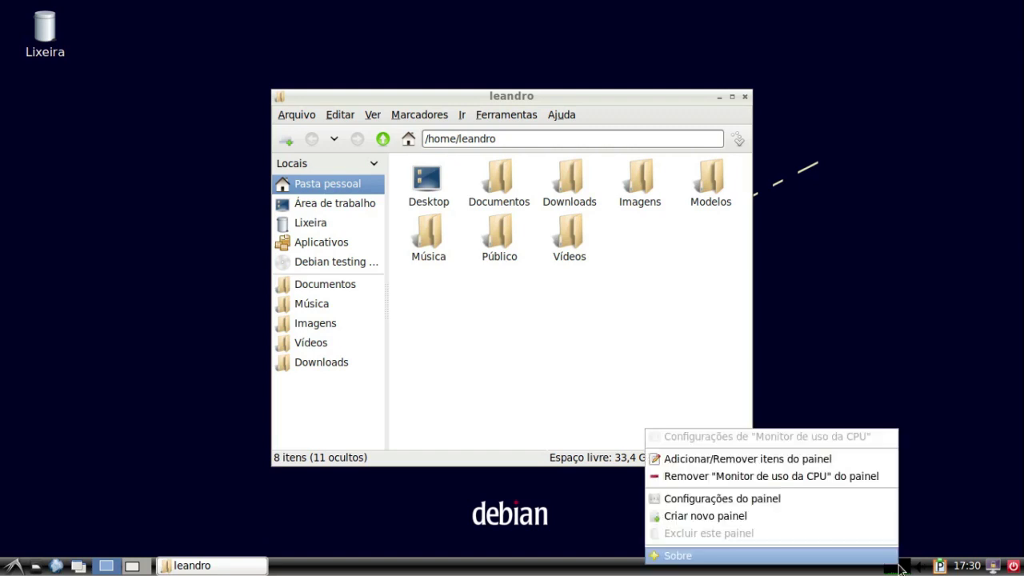
click(954, 465)
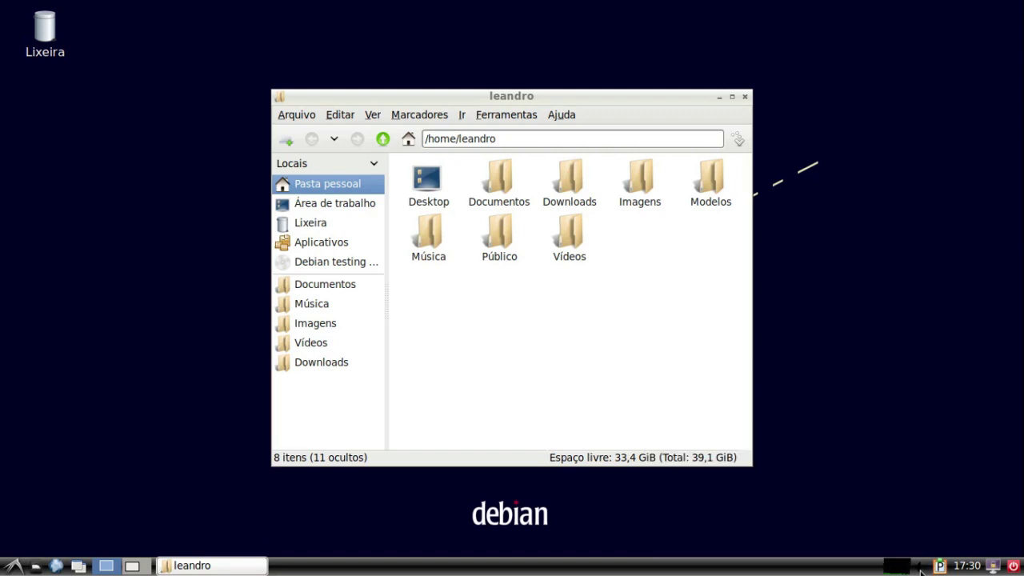
click(921, 570)
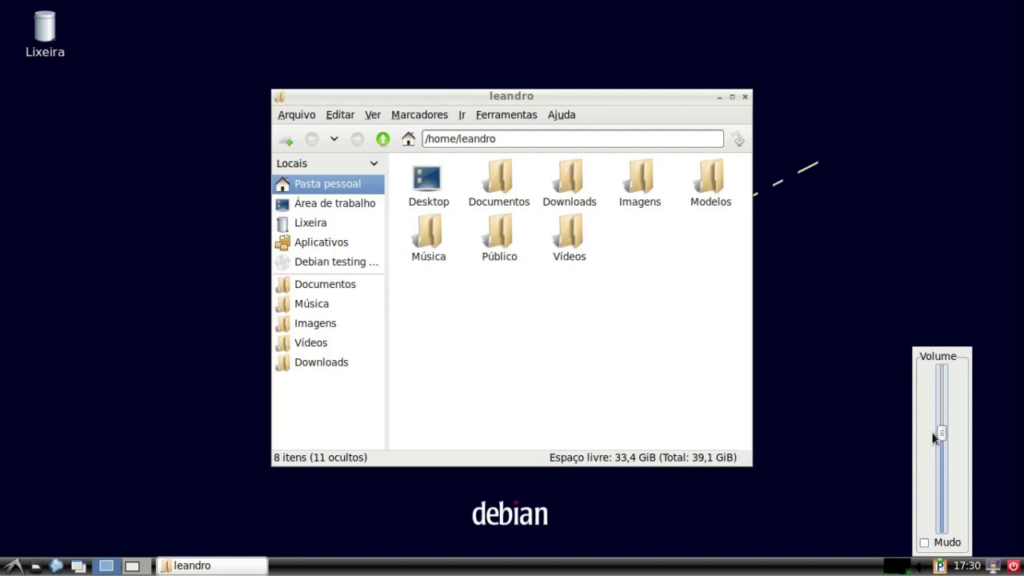
- Open the settings of the Controle de volume panel item and examine its sound card and channel choices
right_click(922, 566)
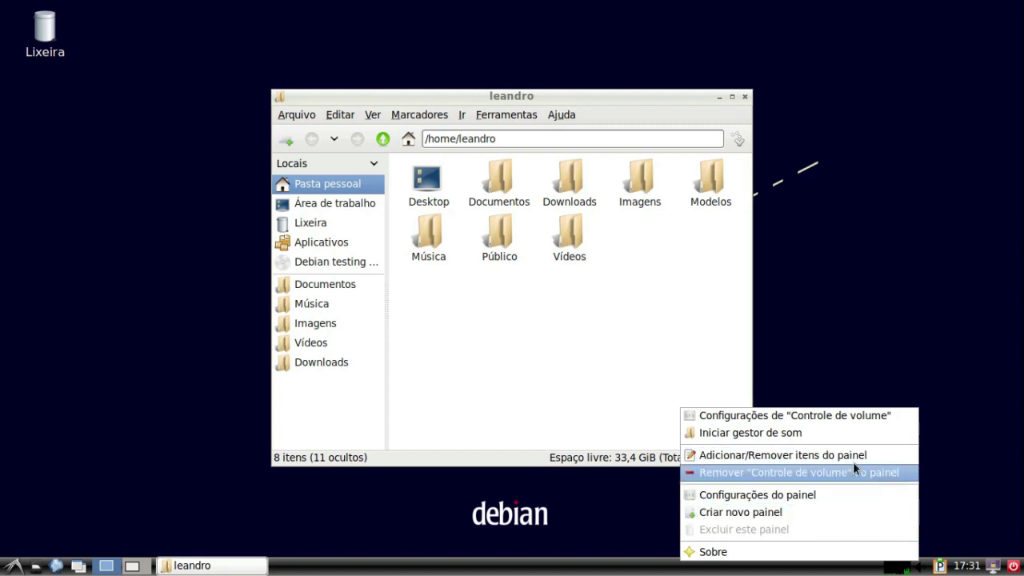
click(787, 414)
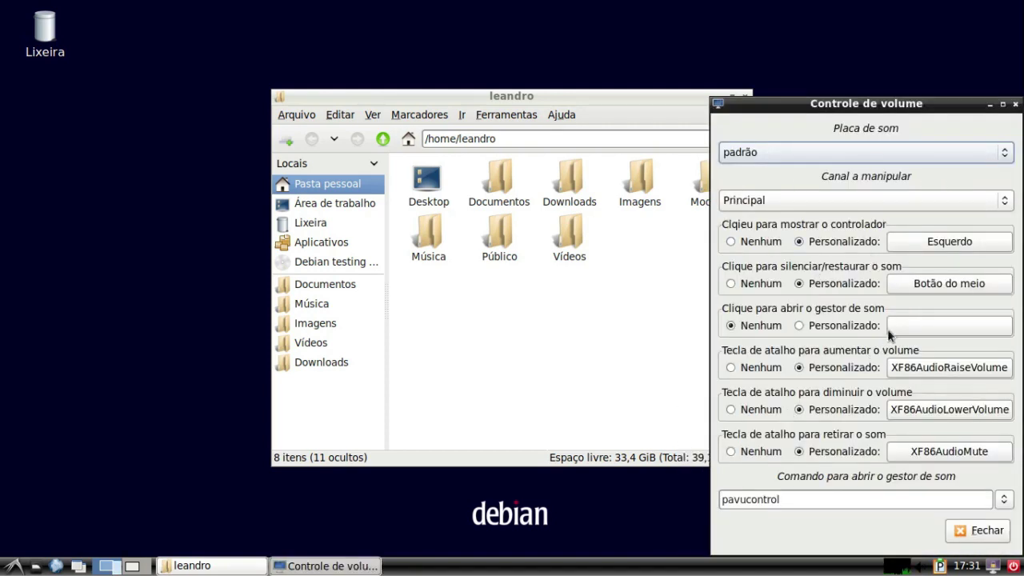
click(1010, 154)
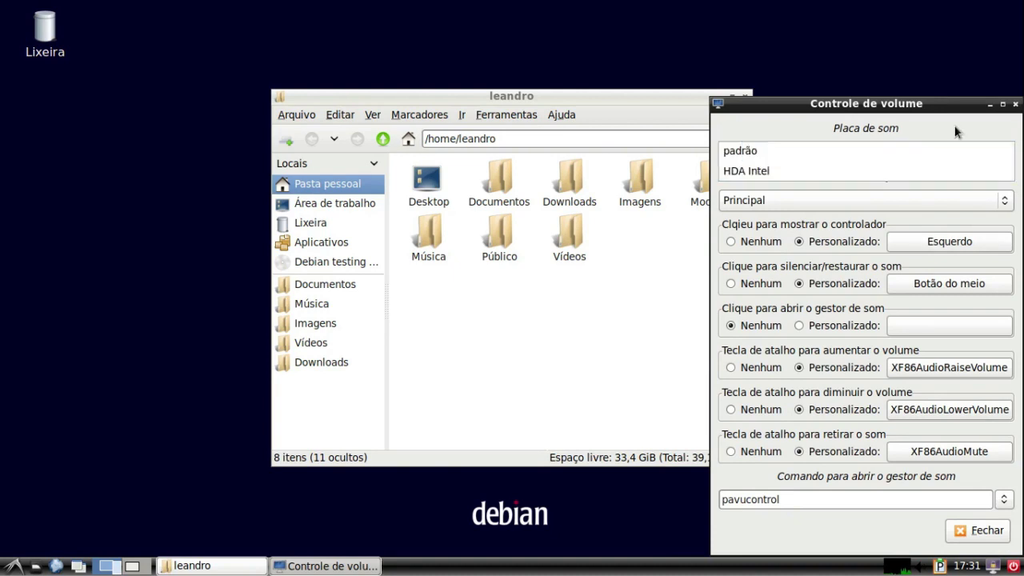
click(785, 194)
click(785, 194)
click(786, 194)
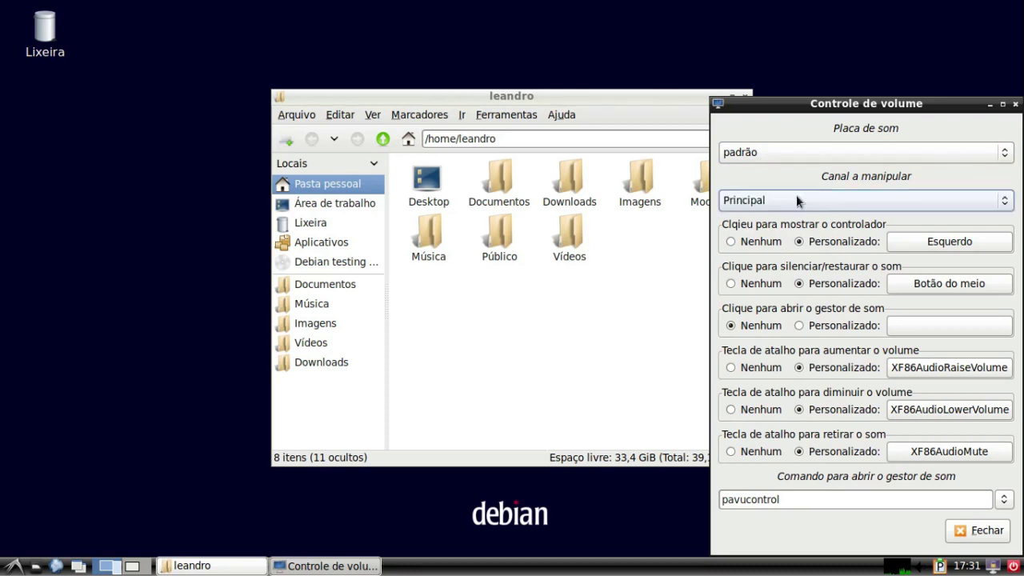
- Close the volume item settings, start the sound manager from the panel and examine its playback and device sections before closing it
click(1016, 104)
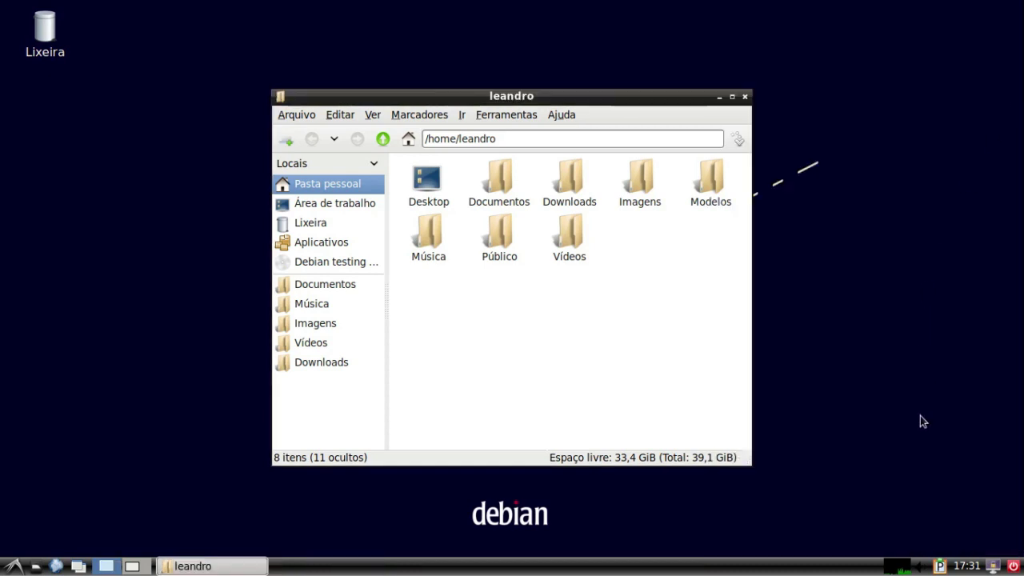
right_click(920, 568)
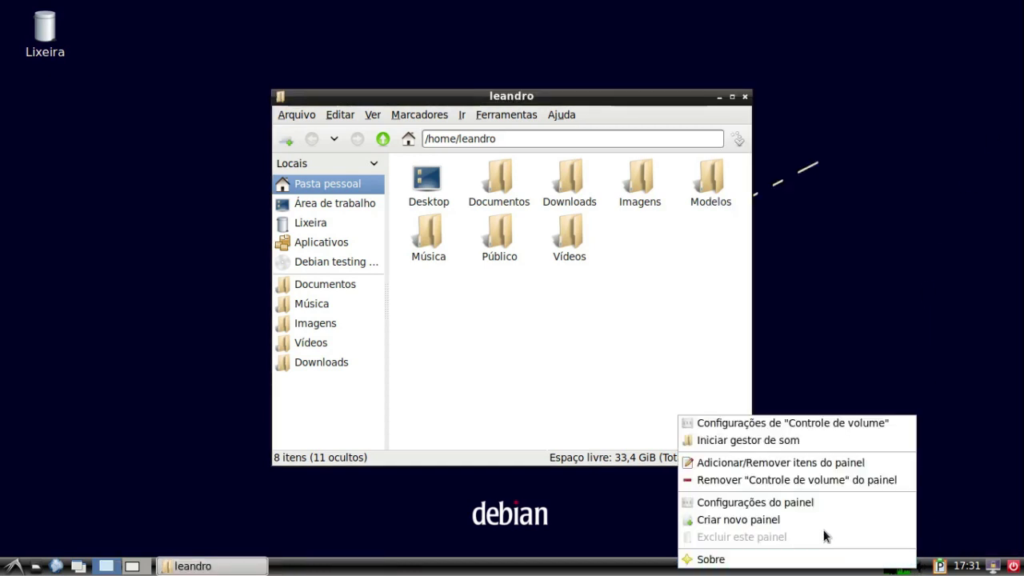
click(746, 441)
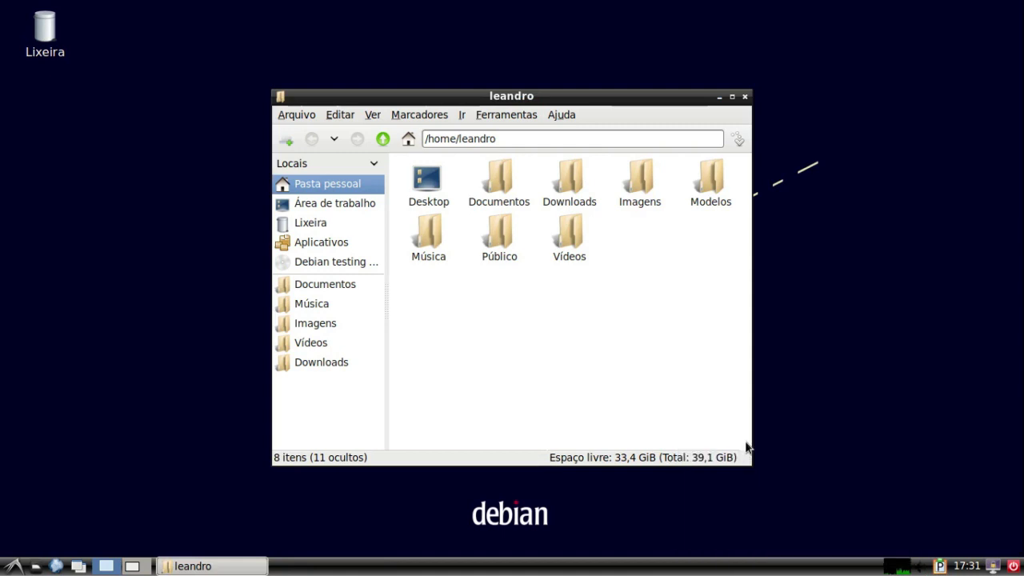
drag(244, 245, 394, 175)
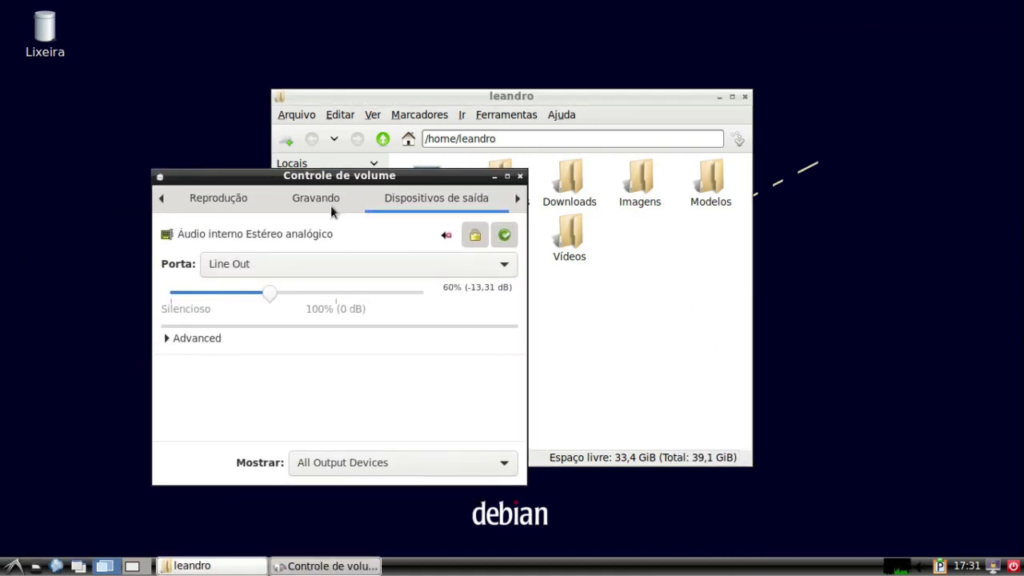
click(223, 196)
click(457, 197)
click(520, 175)
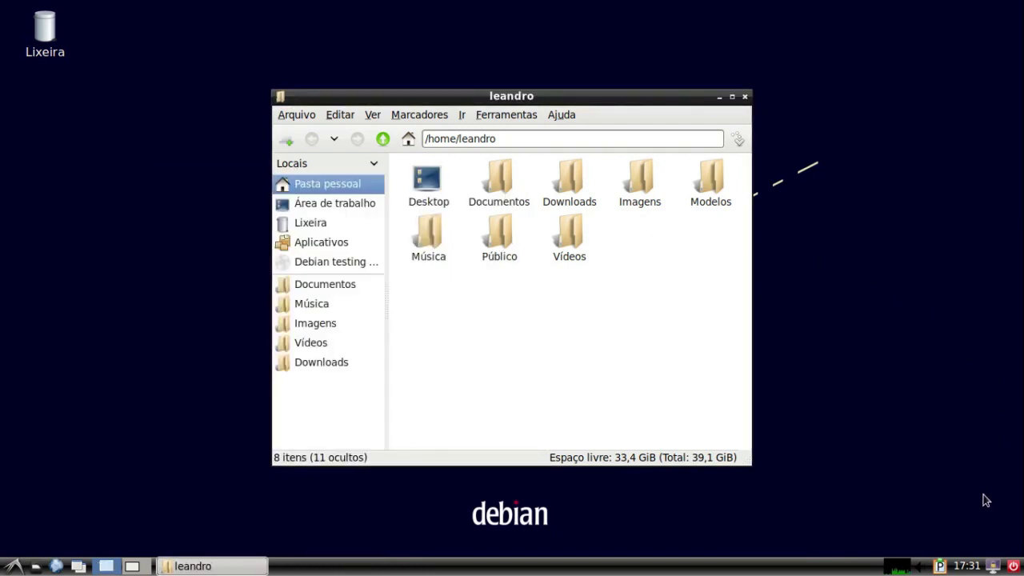
- Check the panel's clipboard manager, bring up a terminal and copy its prompt line to the clipboard
click(946, 566)
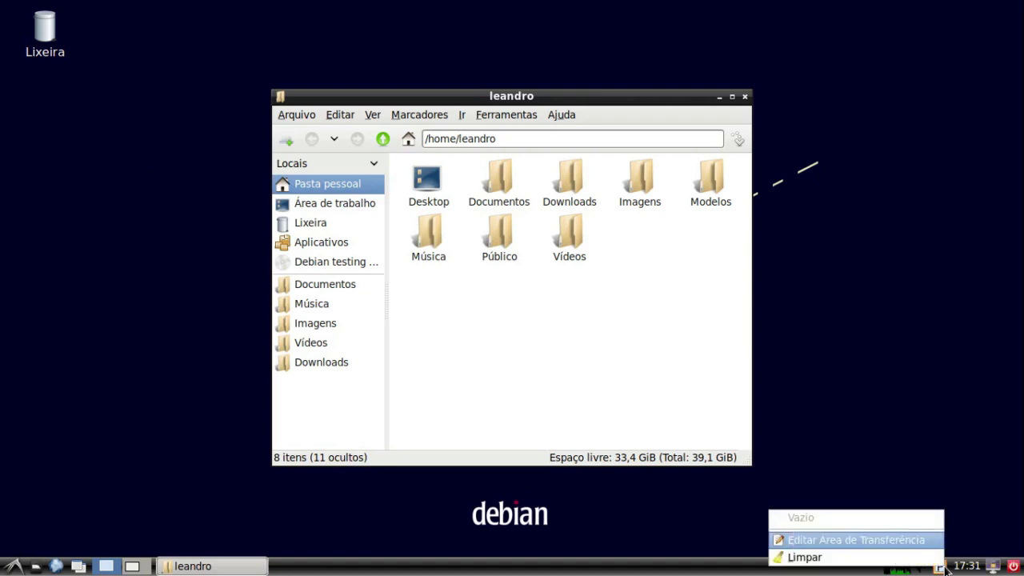
click(948, 383)
click(78, 566)
triple_click(18, 260)
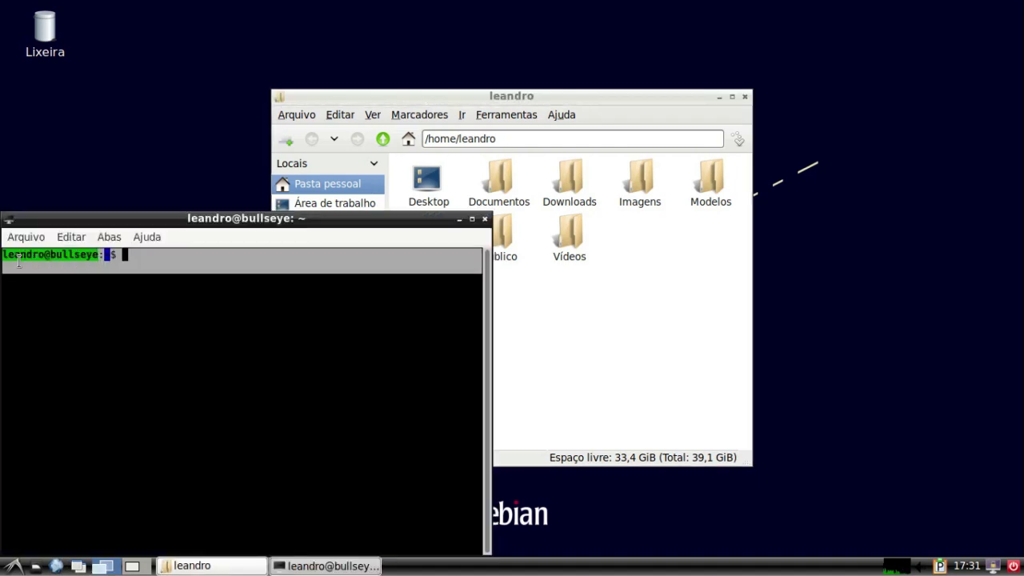
right_click(34, 261)
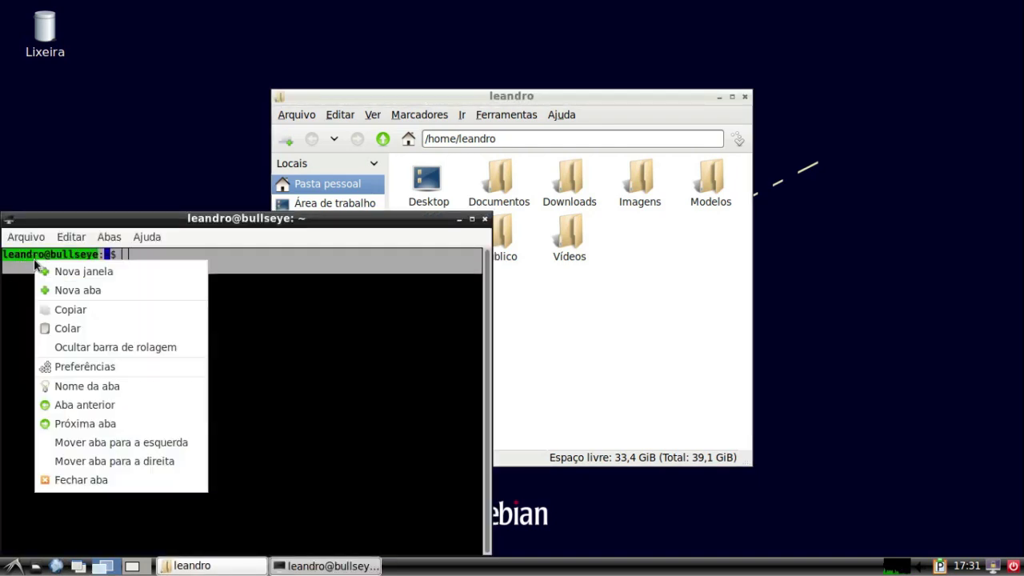
click(87, 310)
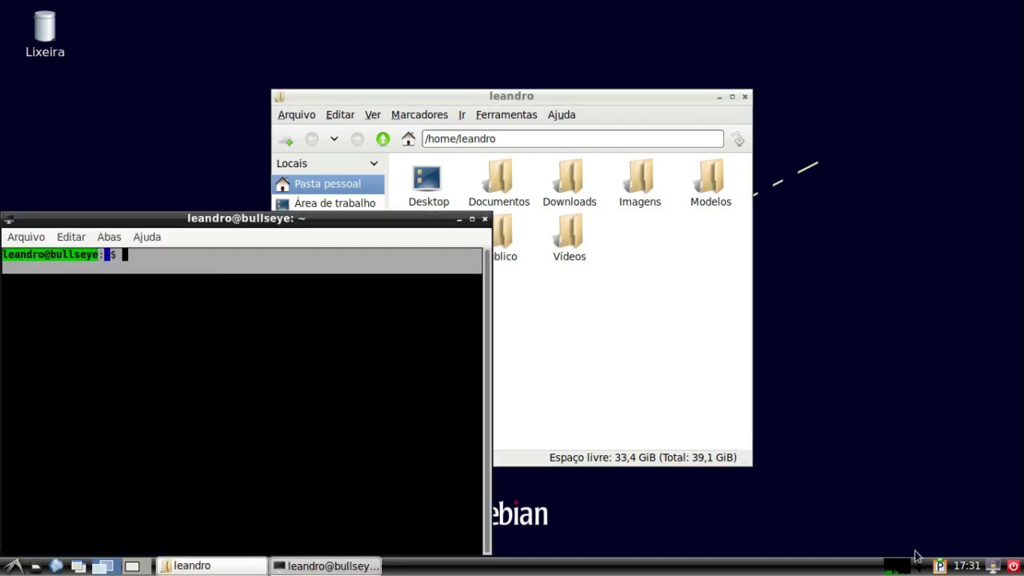
- Display the clipboard manager's history to examine the copied entry, and clear the terminal's text selection
click(941, 566)
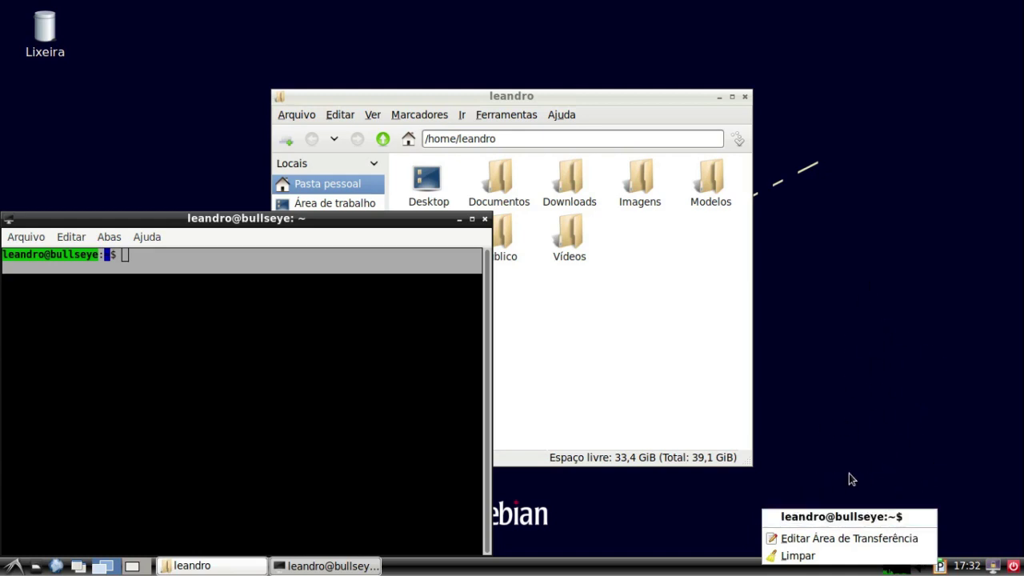
click(872, 316)
click(263, 336)
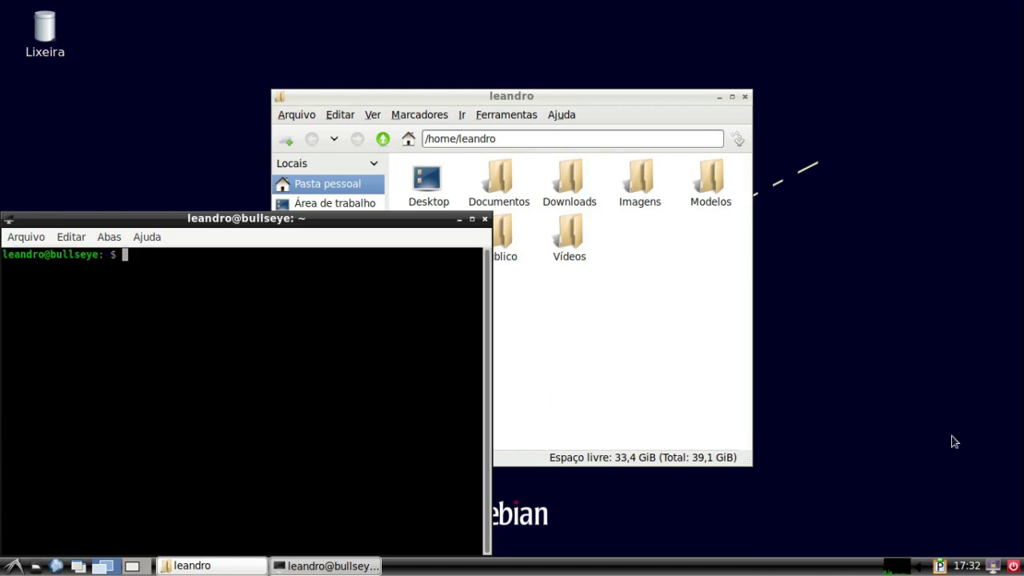
- Display the clock's calendar, and examine the LXDE session exit options before cancelling them
click(964, 560)
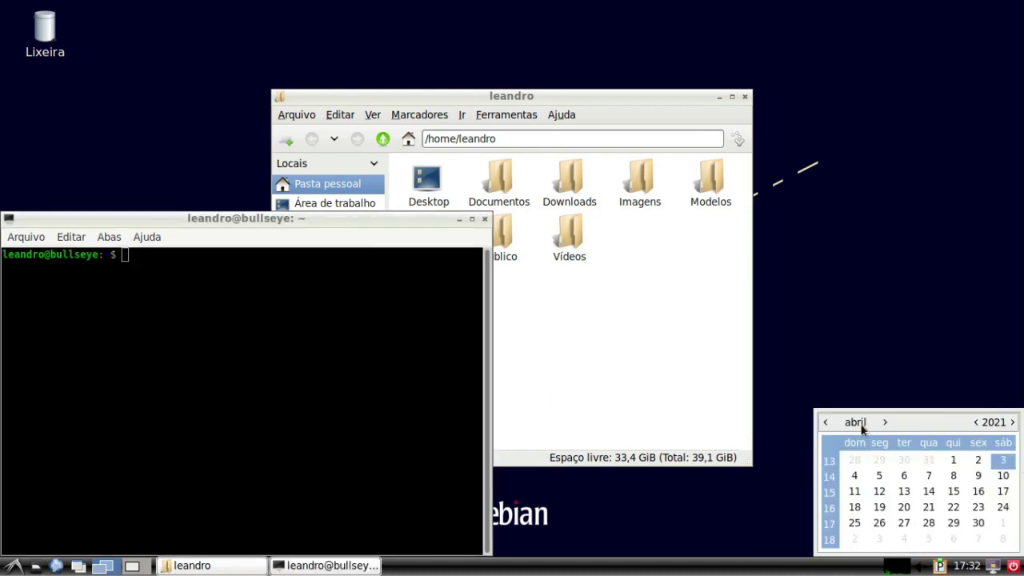
click(1014, 565)
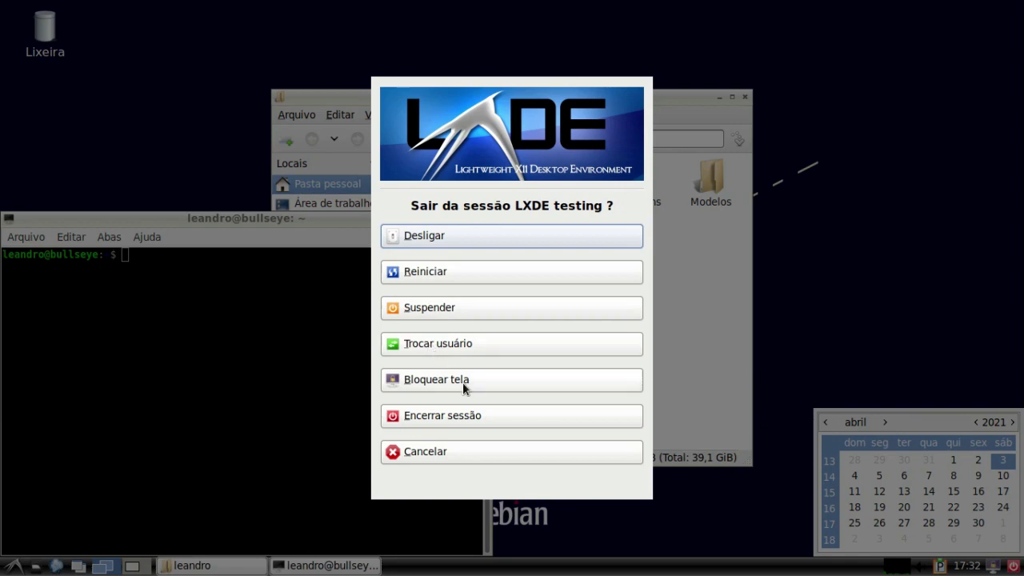
click(423, 456)
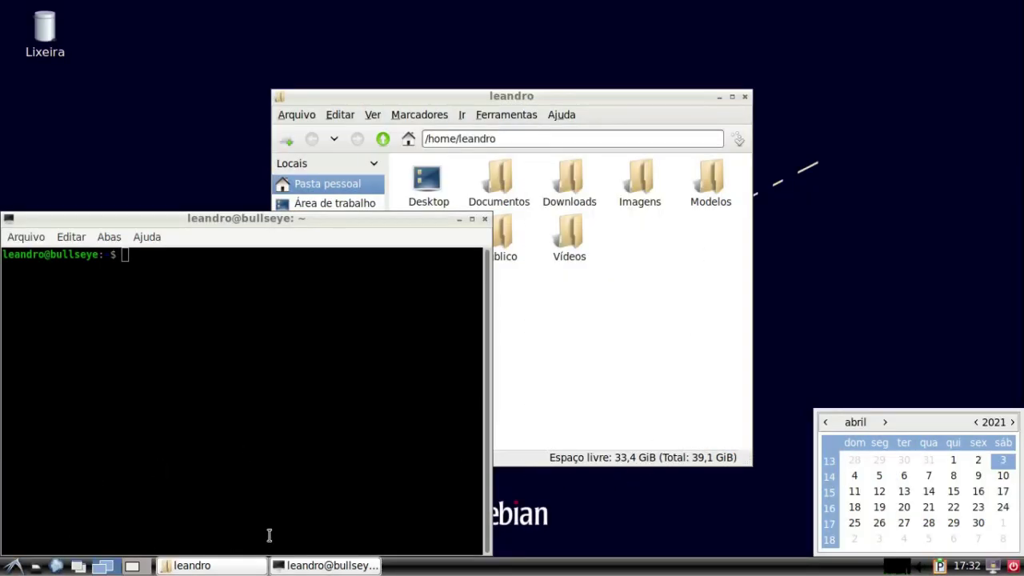
- Close the terminal and the home folder window
click(484, 220)
click(745, 96)
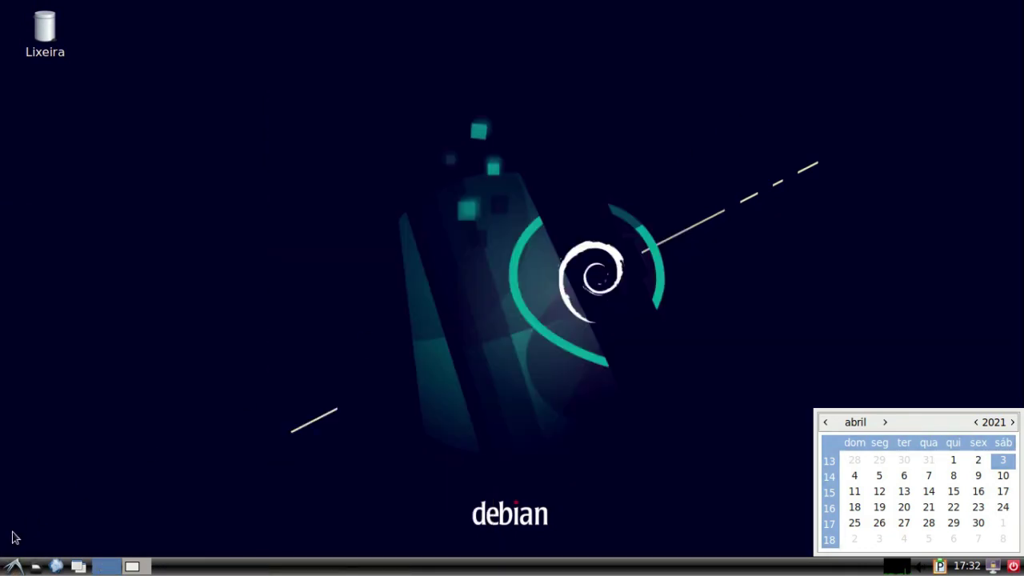
- Browse the Preferências, Sistema, Multimídia and Escritório application categories, launch LibreOffice Calc and hide the calendar
click(12, 565)
mouse_move(66, 510)
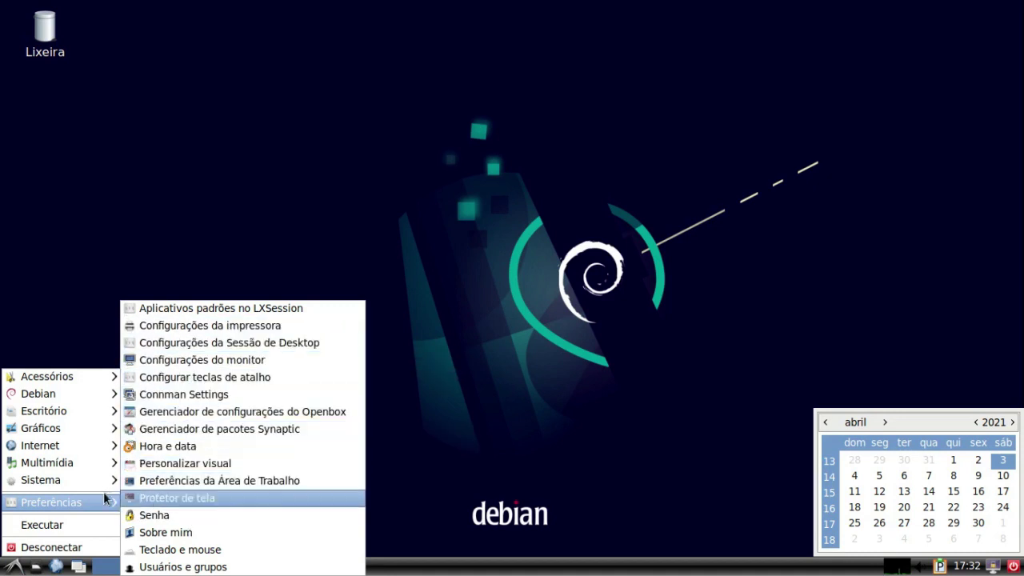
mouse_move(59, 482)
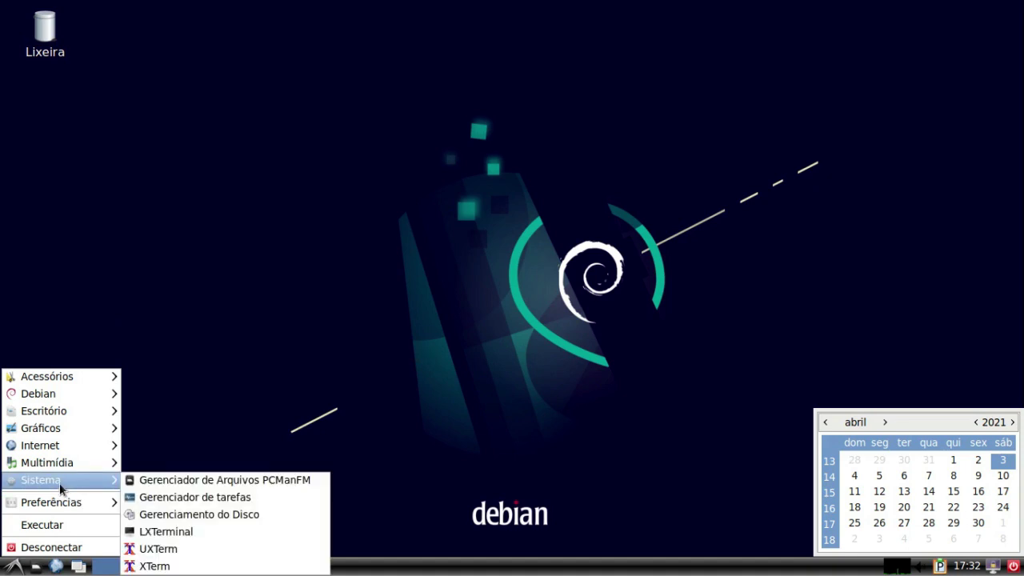
mouse_move(86, 472)
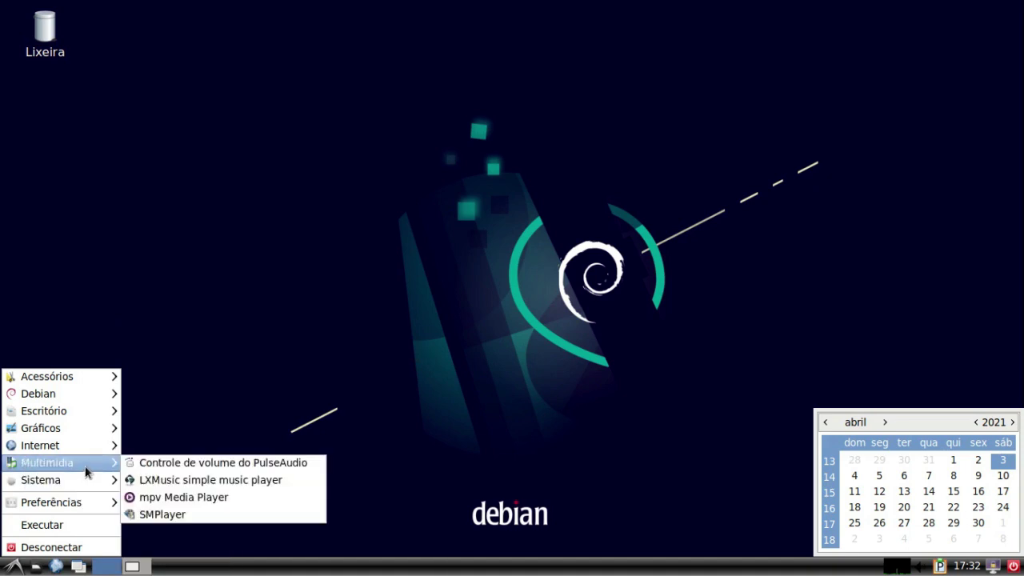
mouse_move(95, 420)
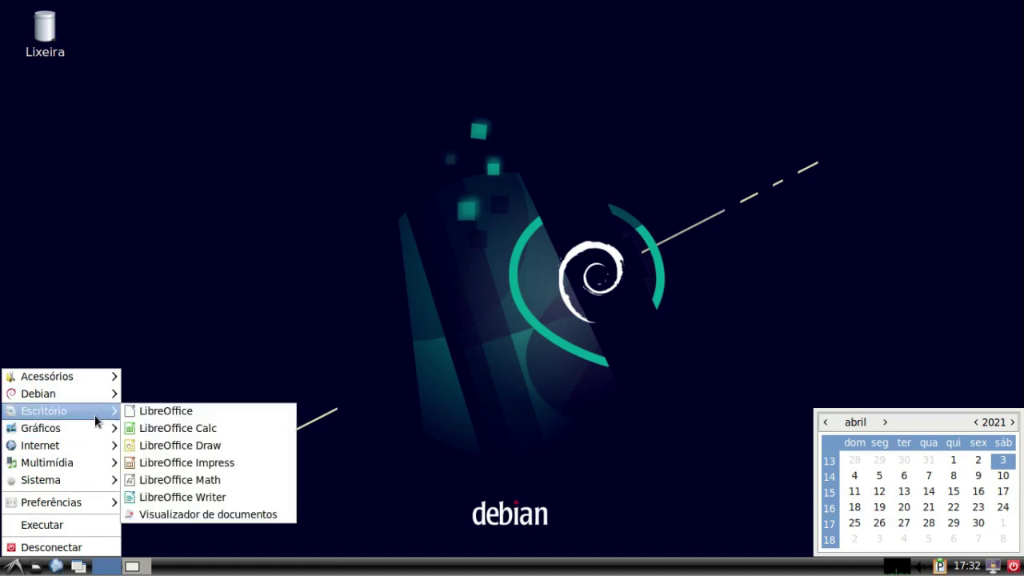
mouse_move(53, 416)
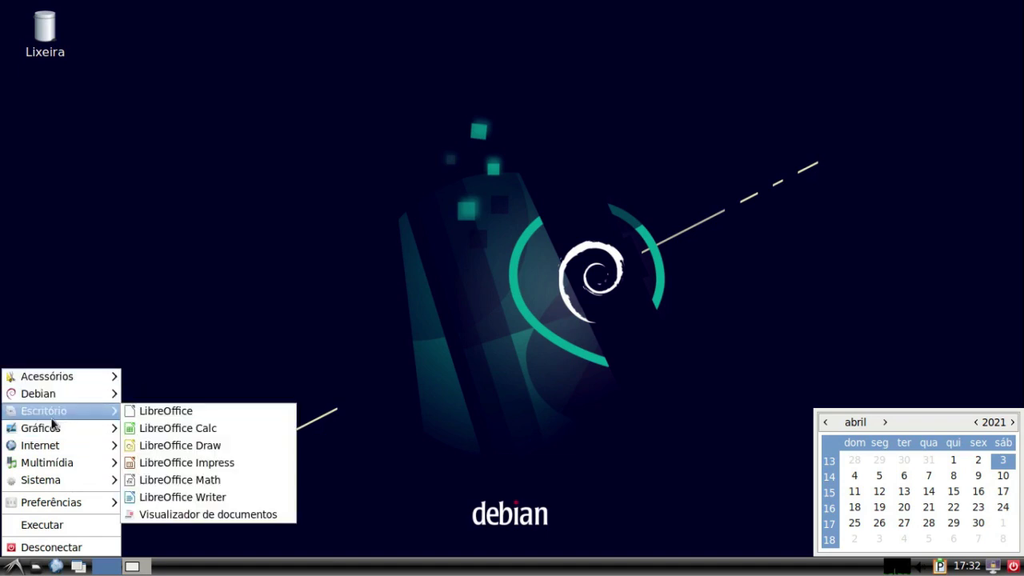
click(212, 430)
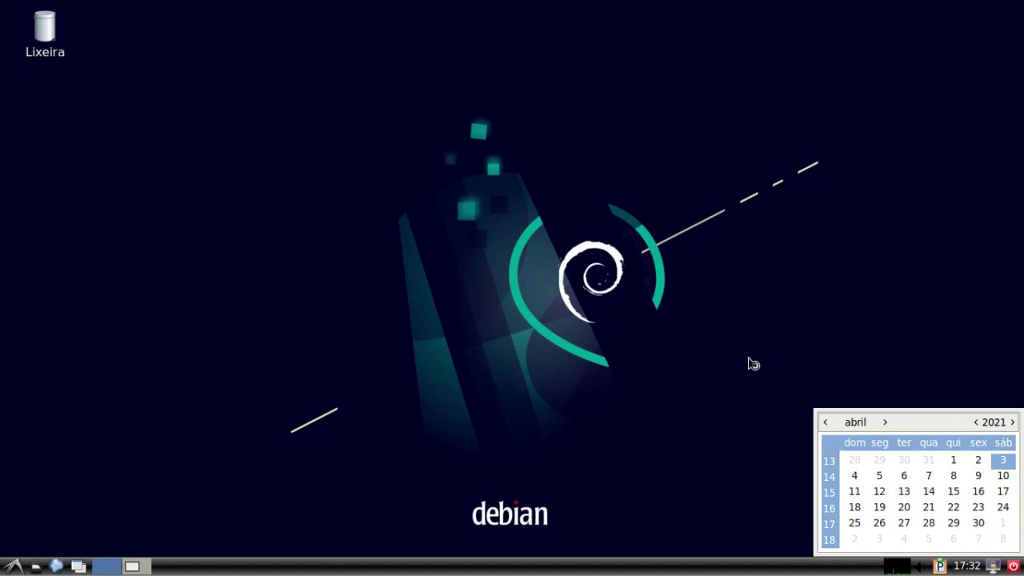
click(966, 567)
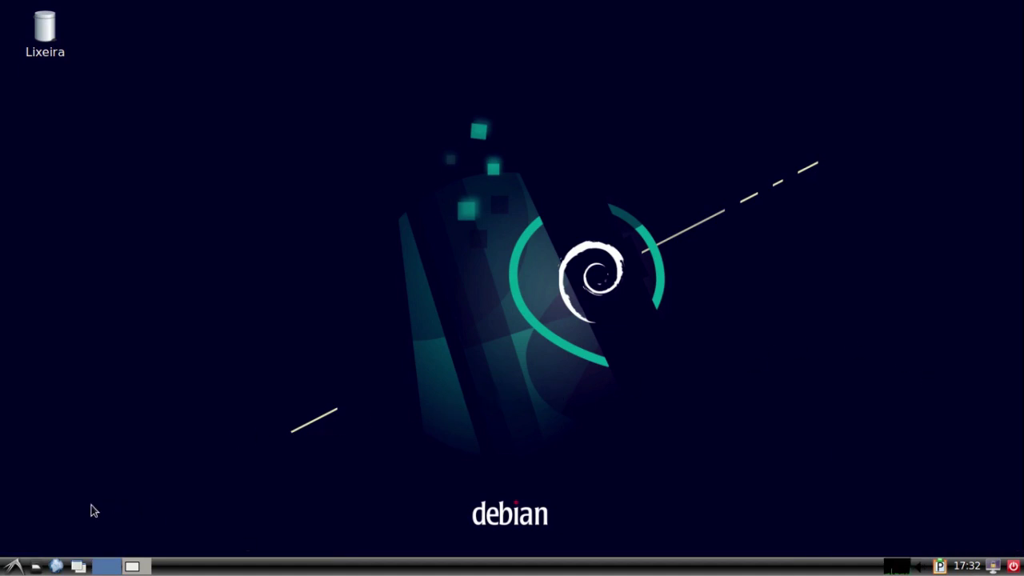
- Dismiss the Tip of the Day and close LibreOffice Calc
click(14, 566)
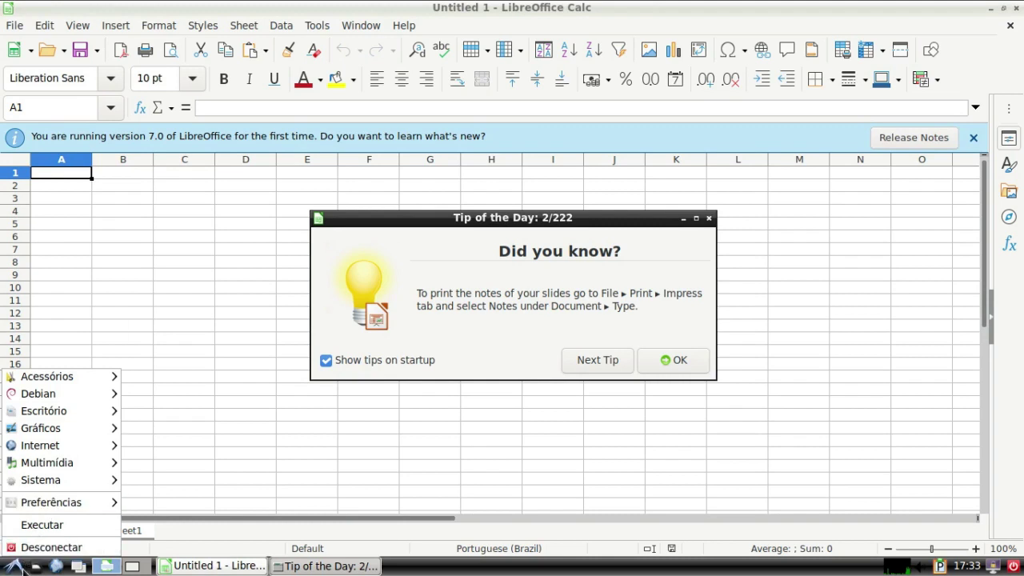
click(13, 568)
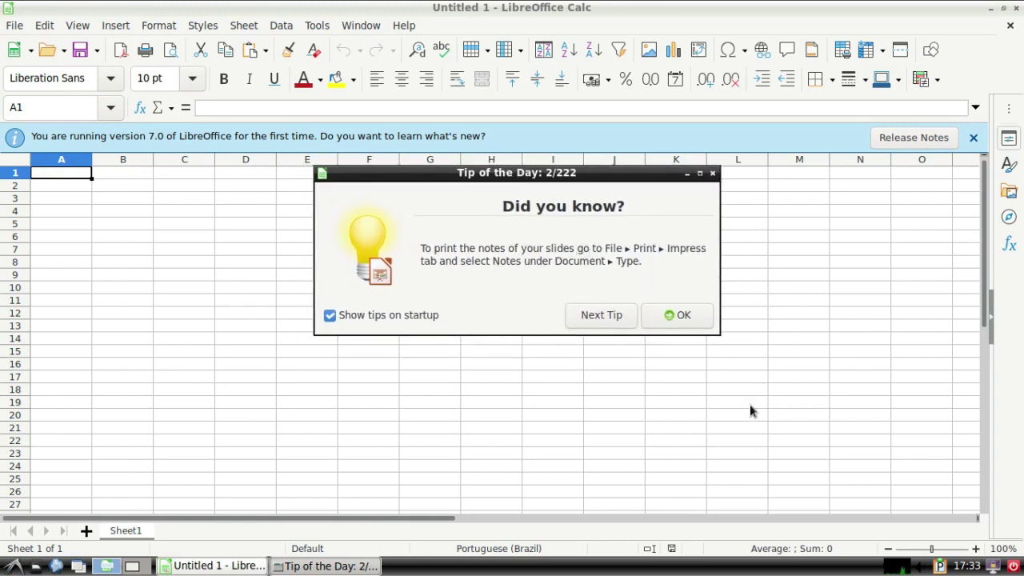
click(713, 173)
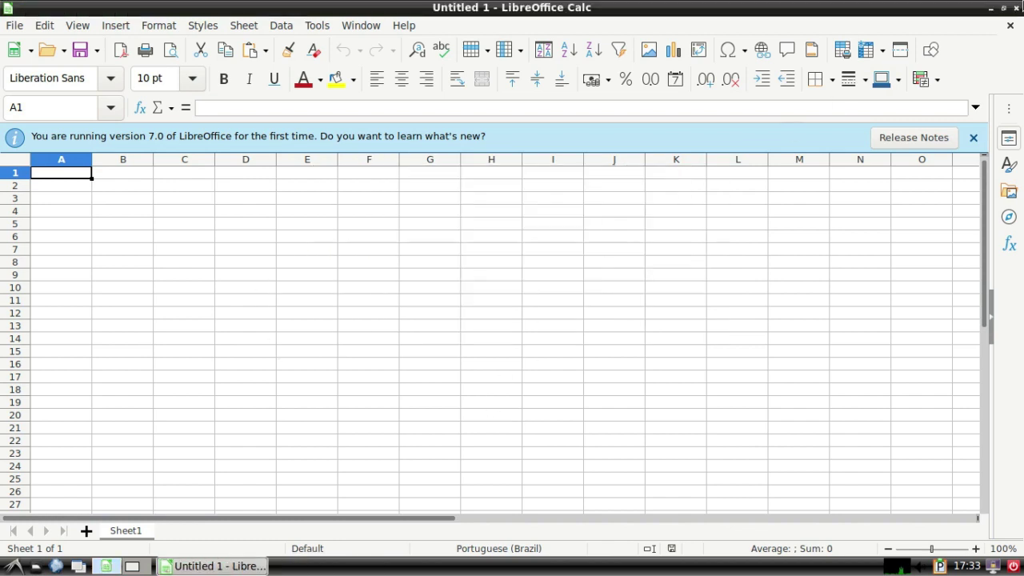
click(1017, 8)
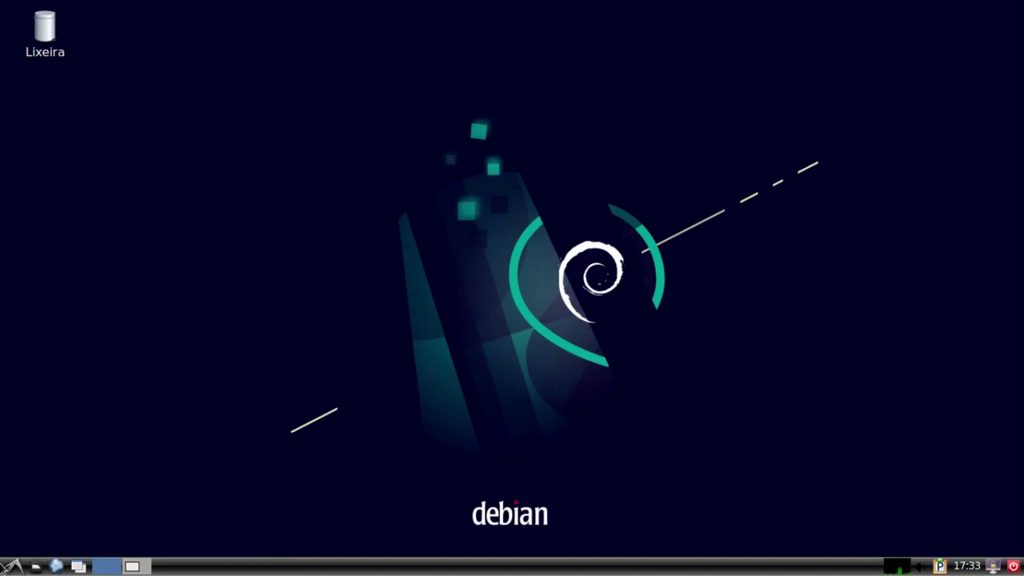
- Open LXTerminal and install the synapse package with sudo apt install synapse, entering the account password and agreeing to continue
click(12, 566)
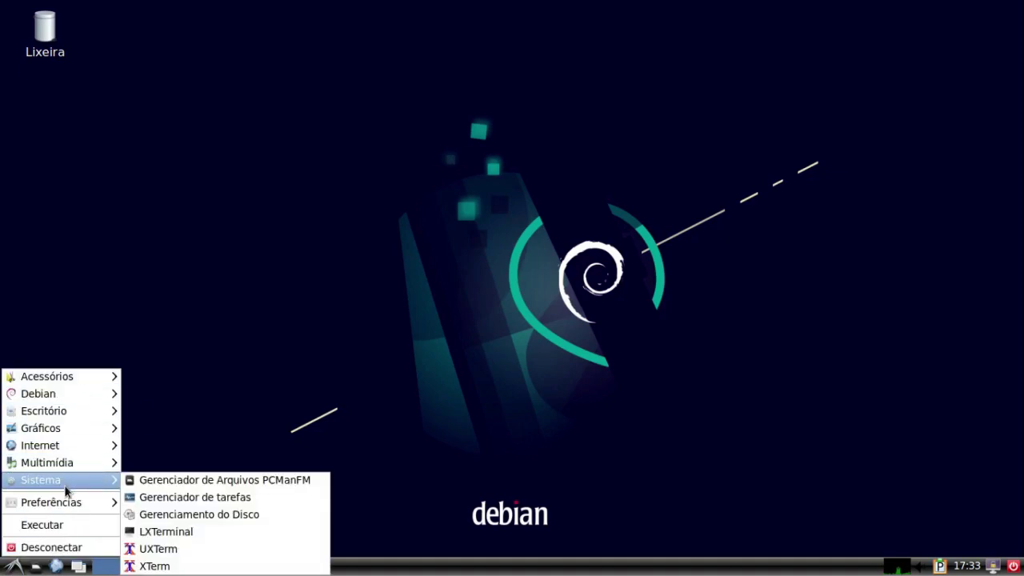
click(190, 549)
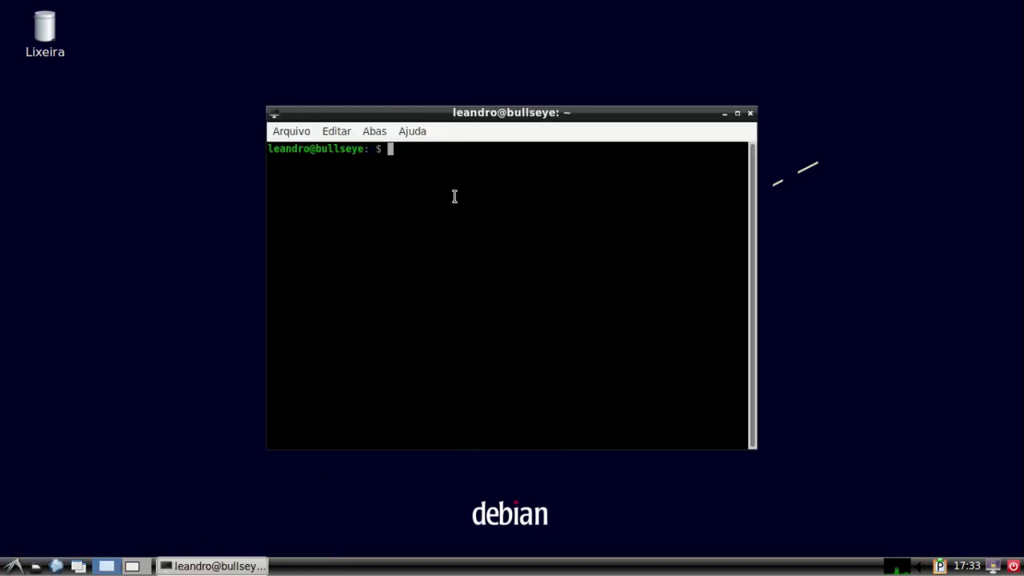
text(sudo apt install synapse)
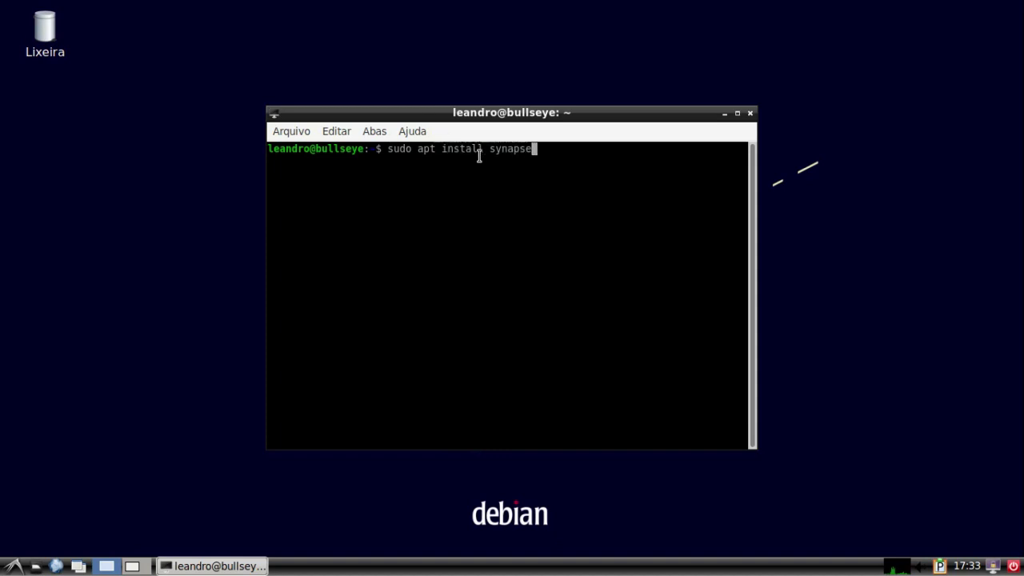
key(Return)
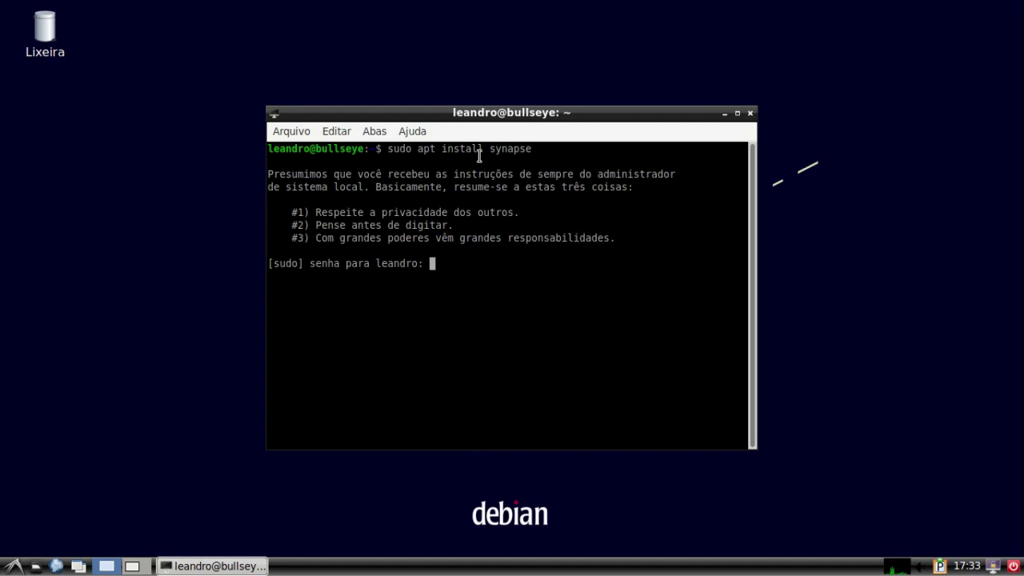
key(Return)
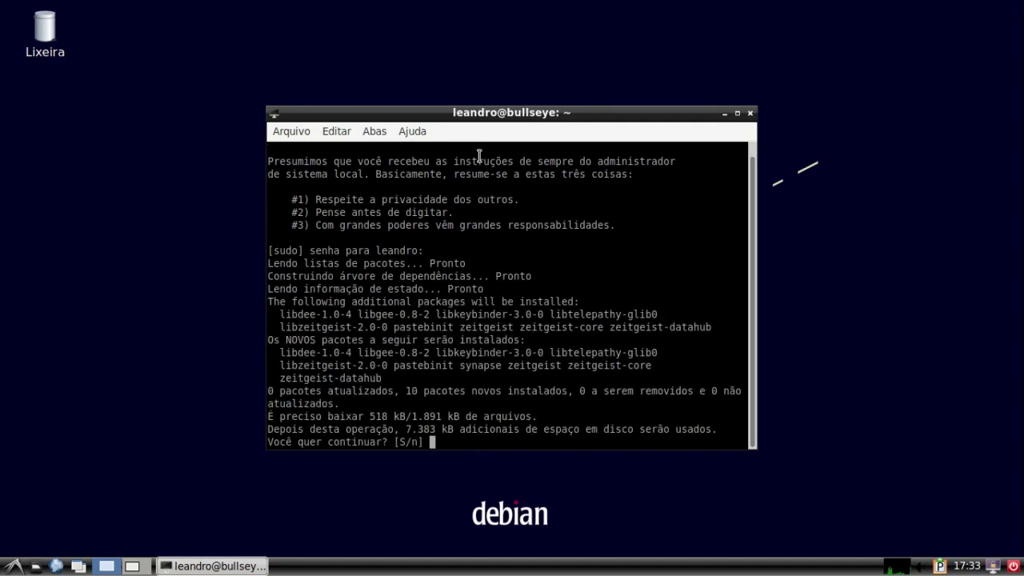
key(Return)
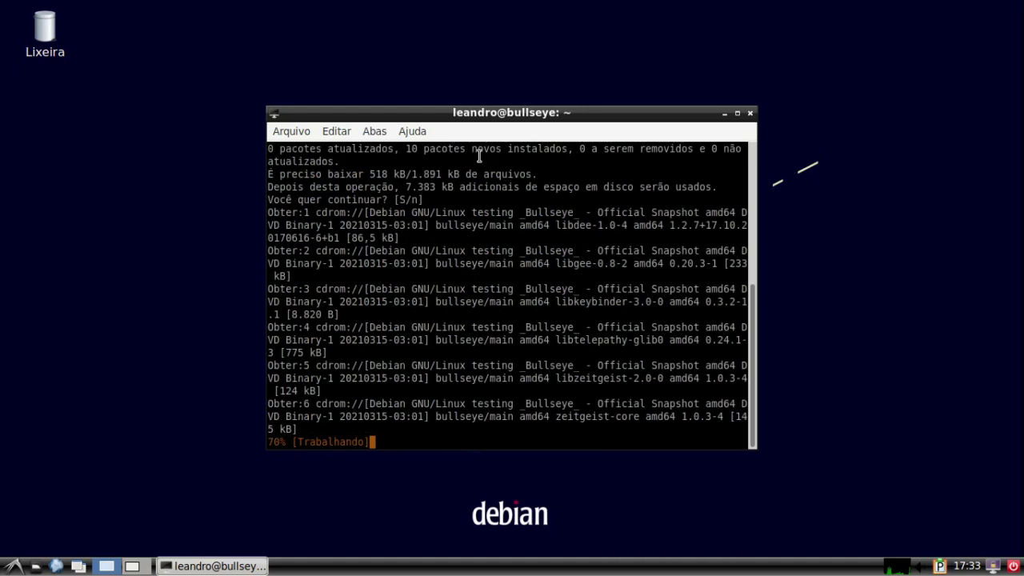
- Install the compton package with sudo apt install compton, entering the account password
text(p)
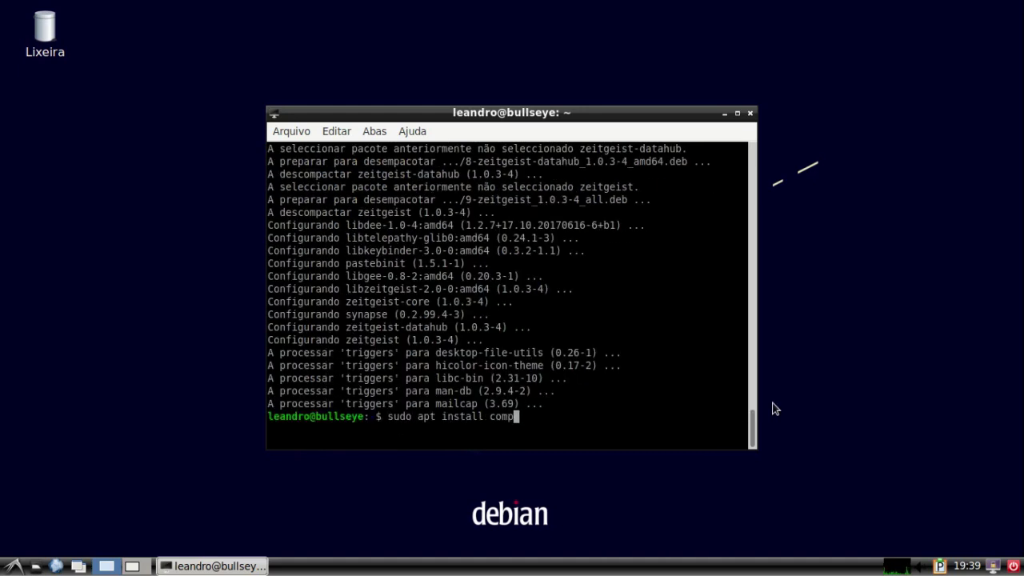
text(ton)
key(Return)
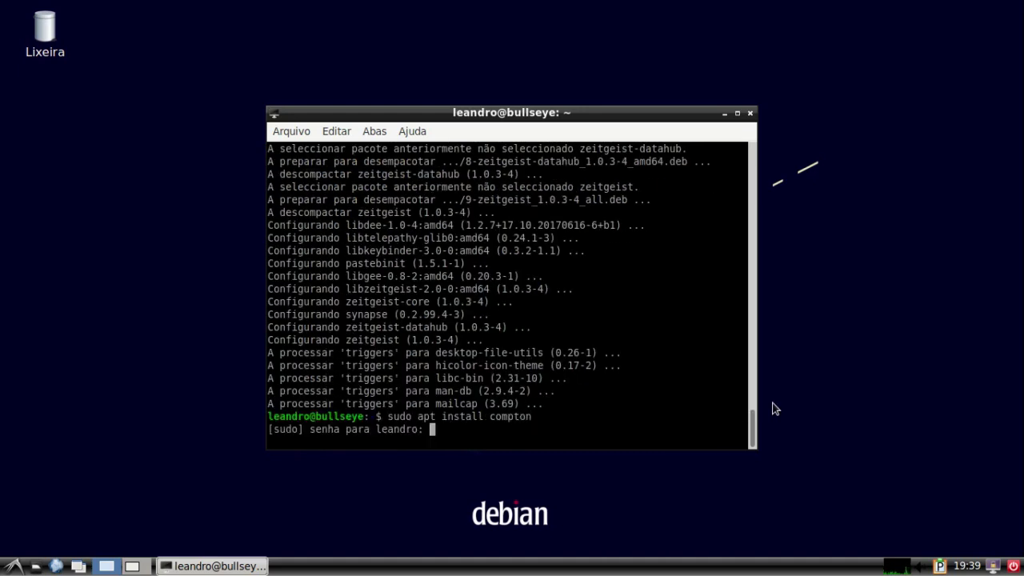
key(Return)
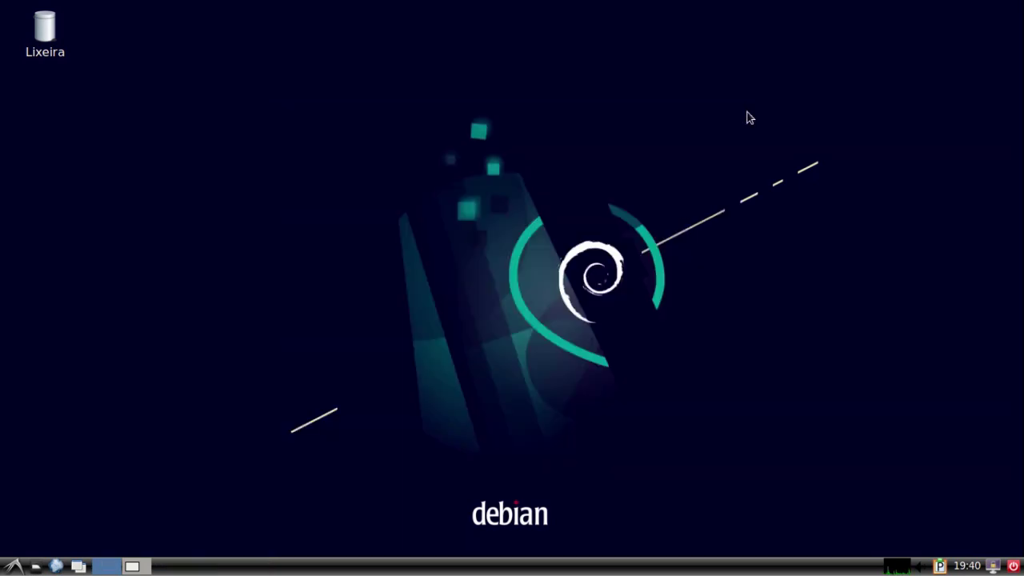
- Start the picom compositor by running the command picom from the Executar dialog
key(alt+F2)
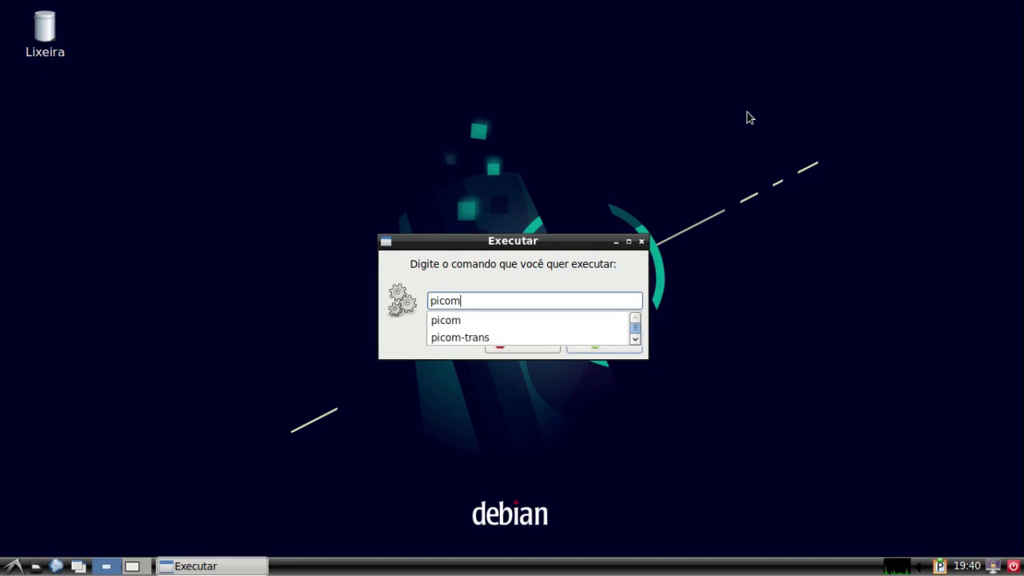
text(picom)
key(Return)
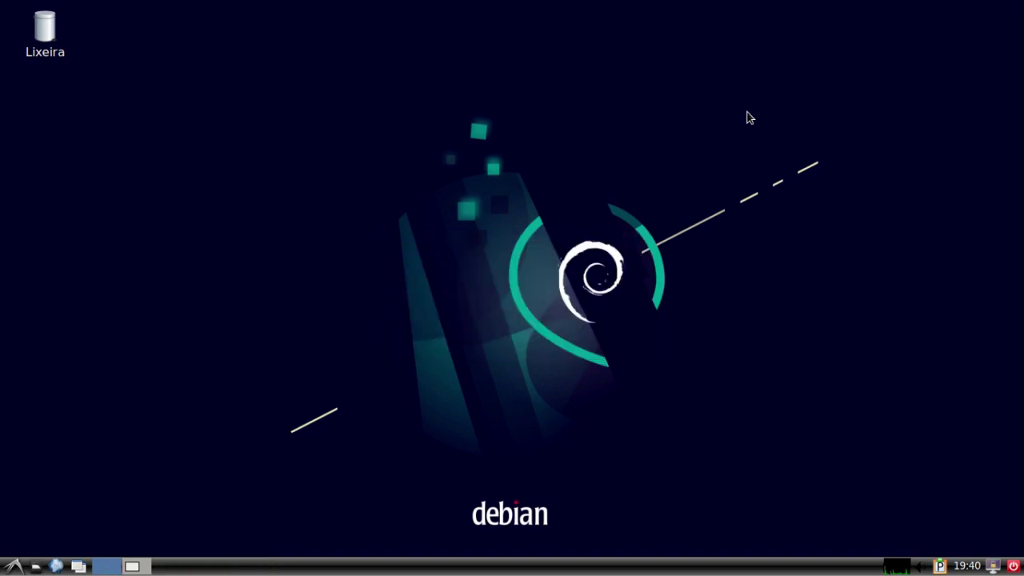
- Start the Synapse launcher by running synapse from the Executar dialog, and dismiss its search window
key(alt+F2)
text(syna)
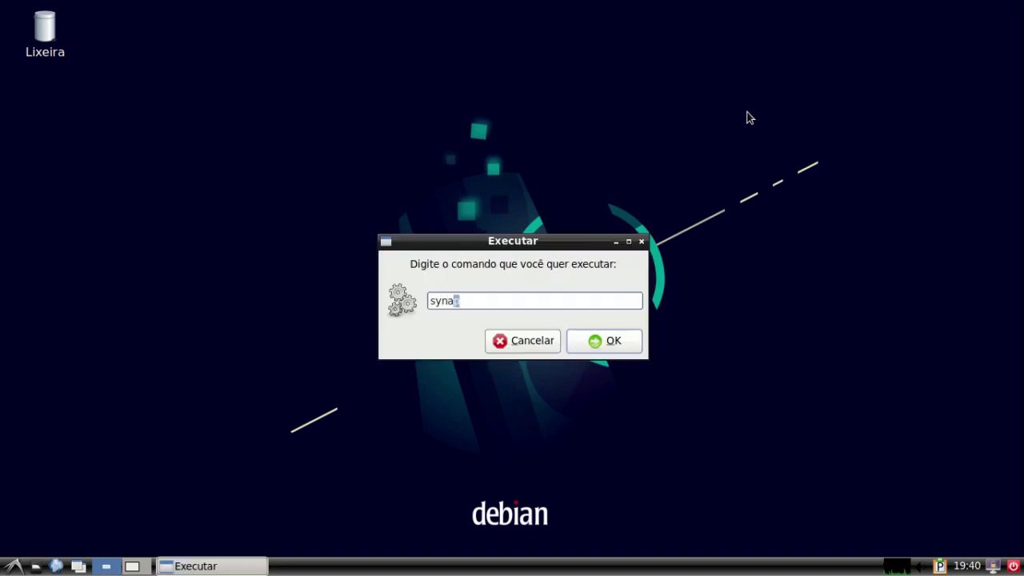
text(pse)
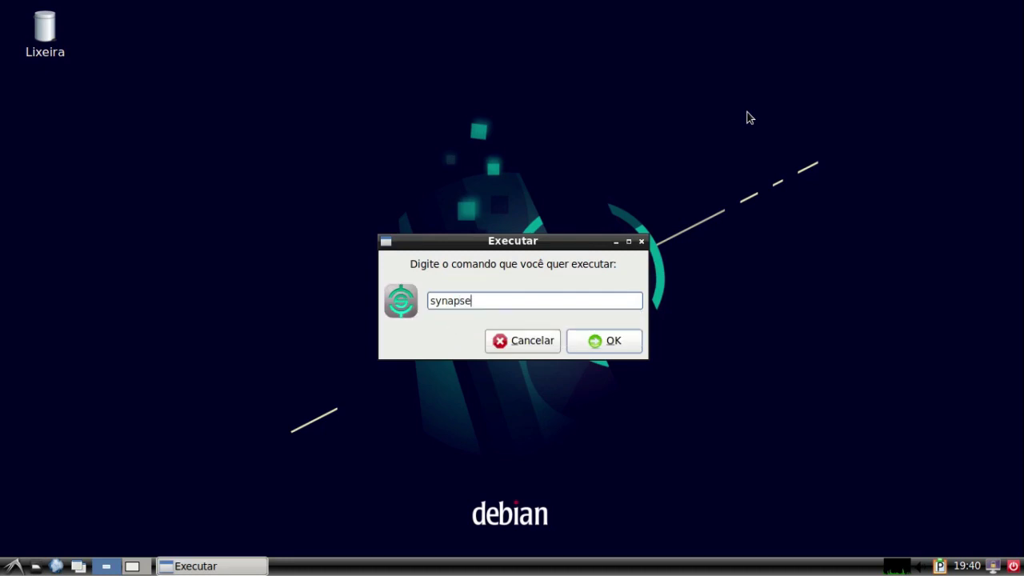
key(Return)
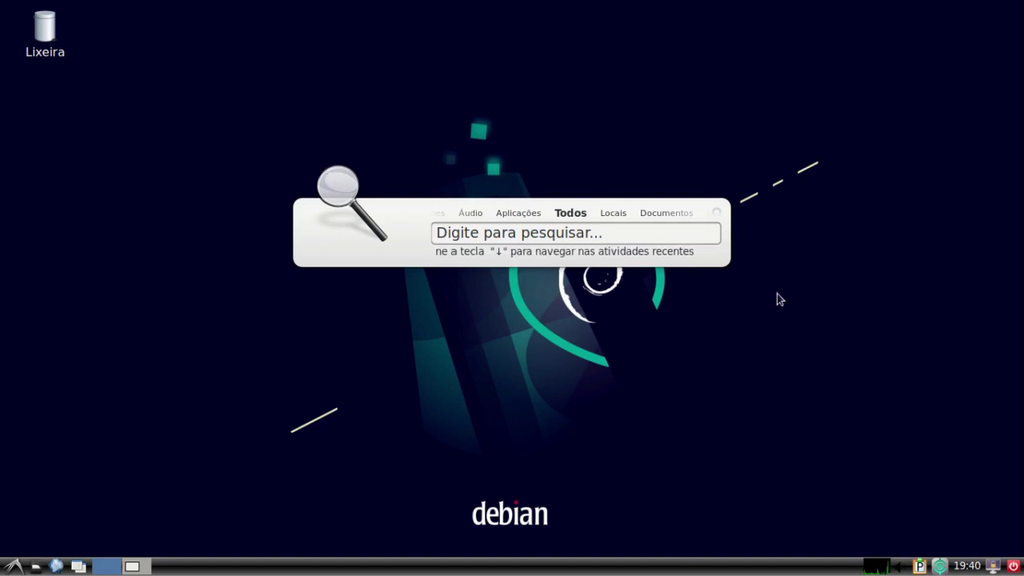
click(794, 165)
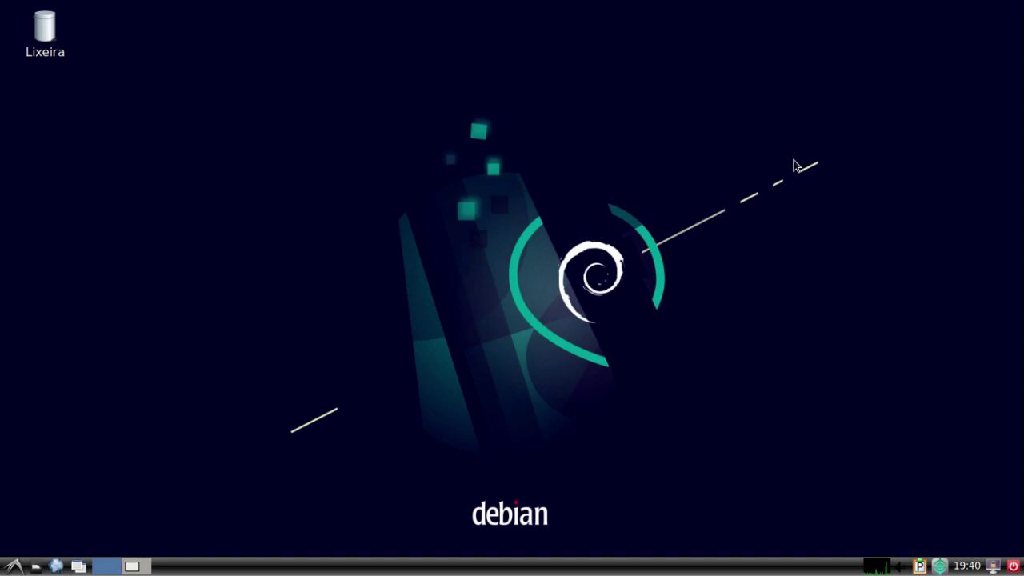
- Use Synapse to launch LibreOffice Calc, the terminal and Personalizar visual by searching for calc, term and perso
key(ctrl+space)
text(calc)
key(Return)
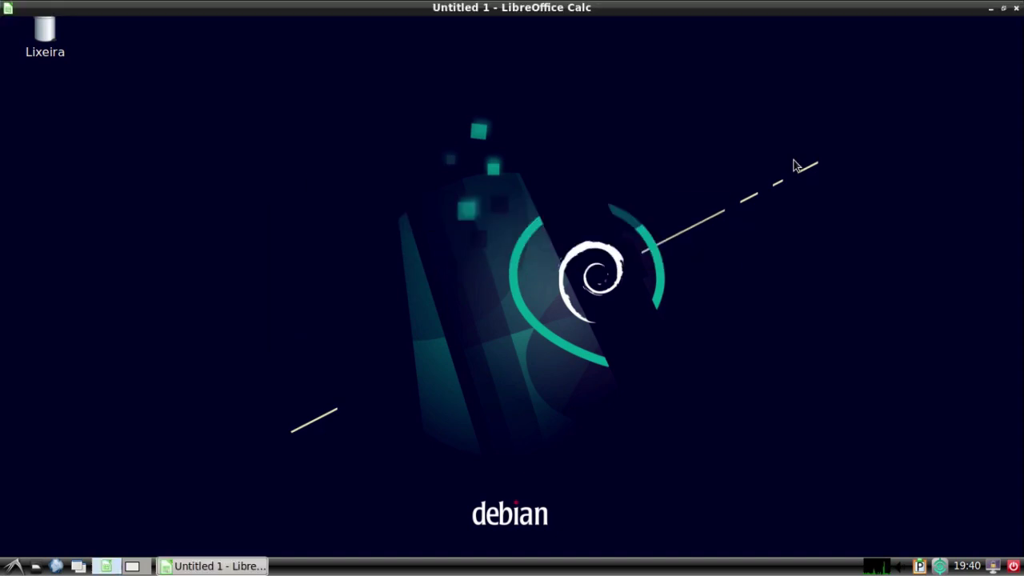
key(ctrl+space)
text(term)
key(Return)
key(ctrl+space)
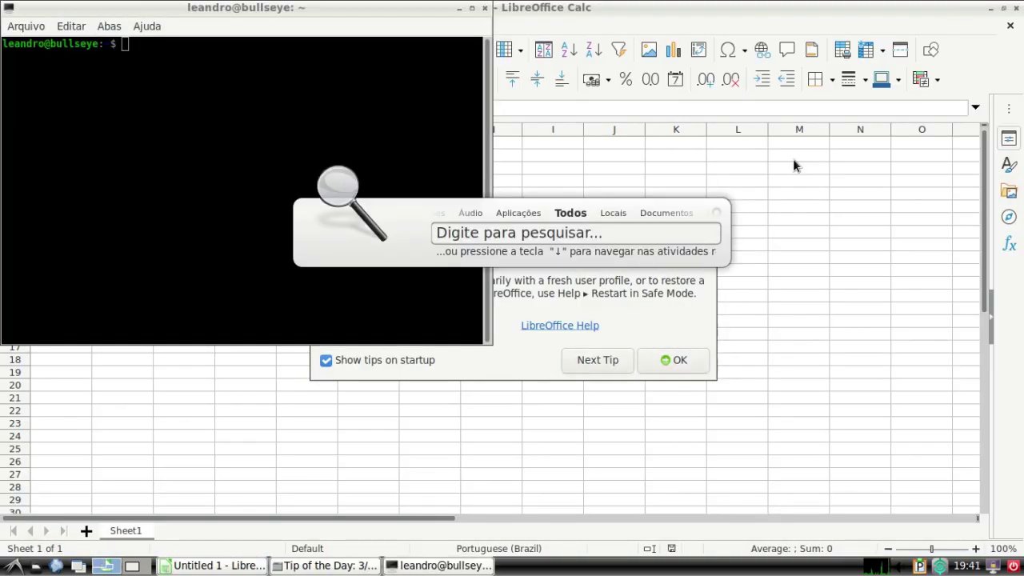
text(perso)
key(Return)
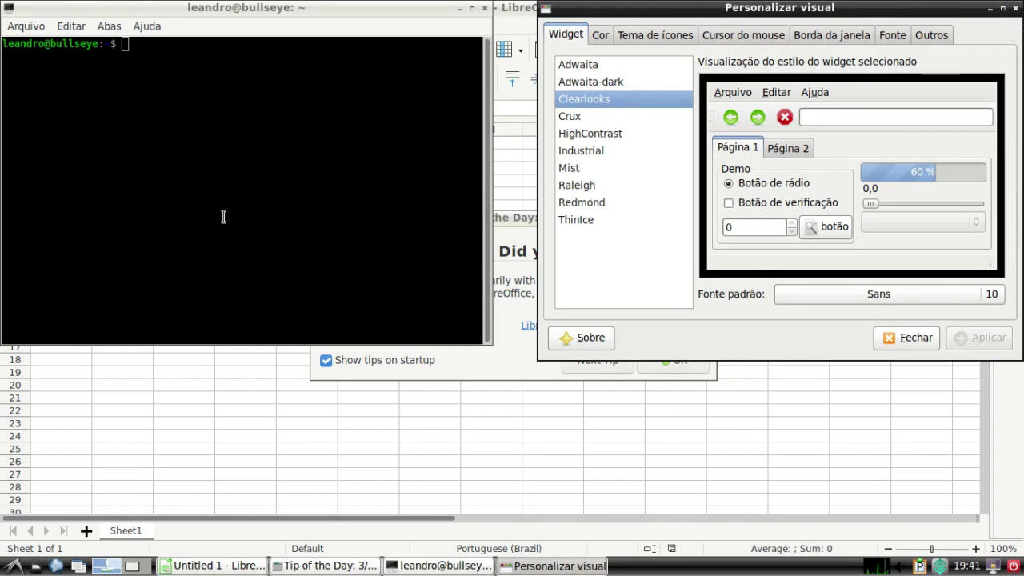
- Move the terminal window over the spreadsheet and close Personalizar visual, the Tip of the Day, LibreOffice Calc and the terminal
click(317, 25)
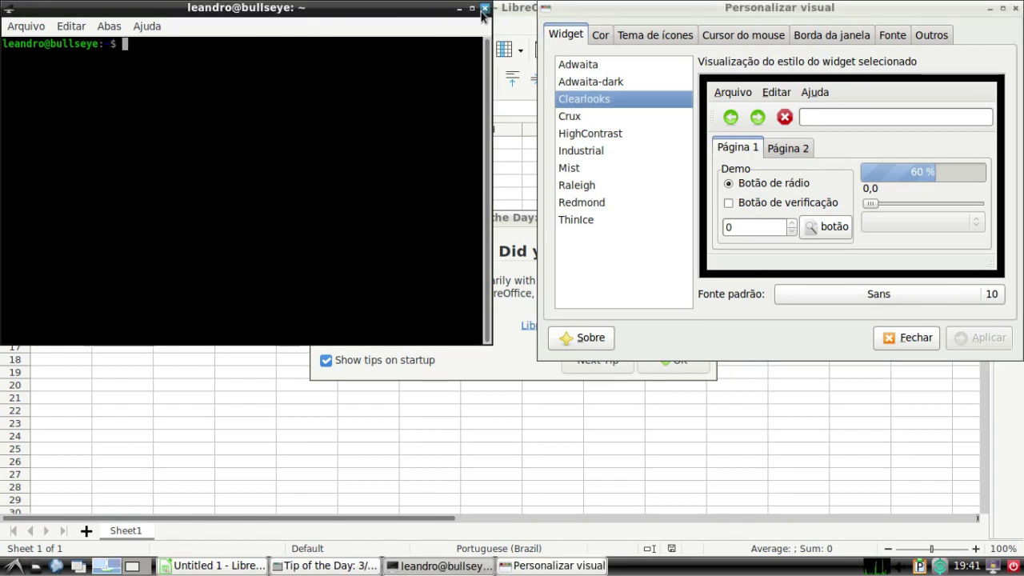
drag(398, 9, 460, 129)
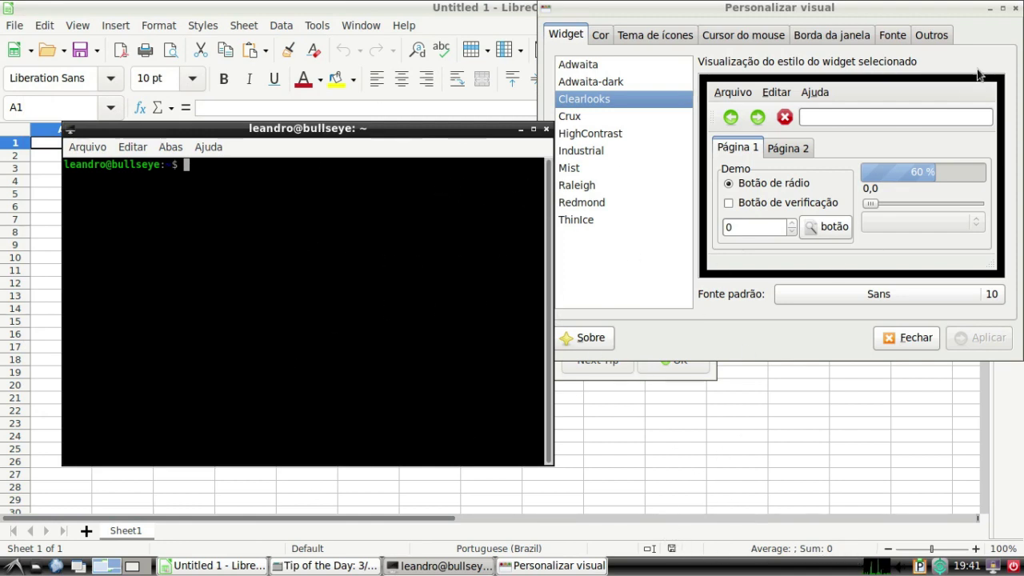
click(1015, 8)
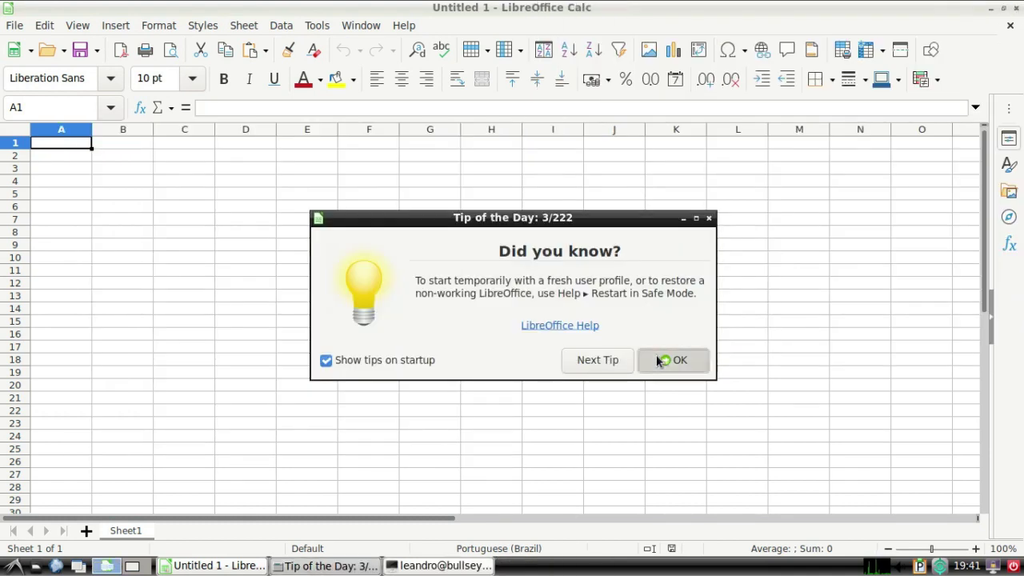
click(662, 360)
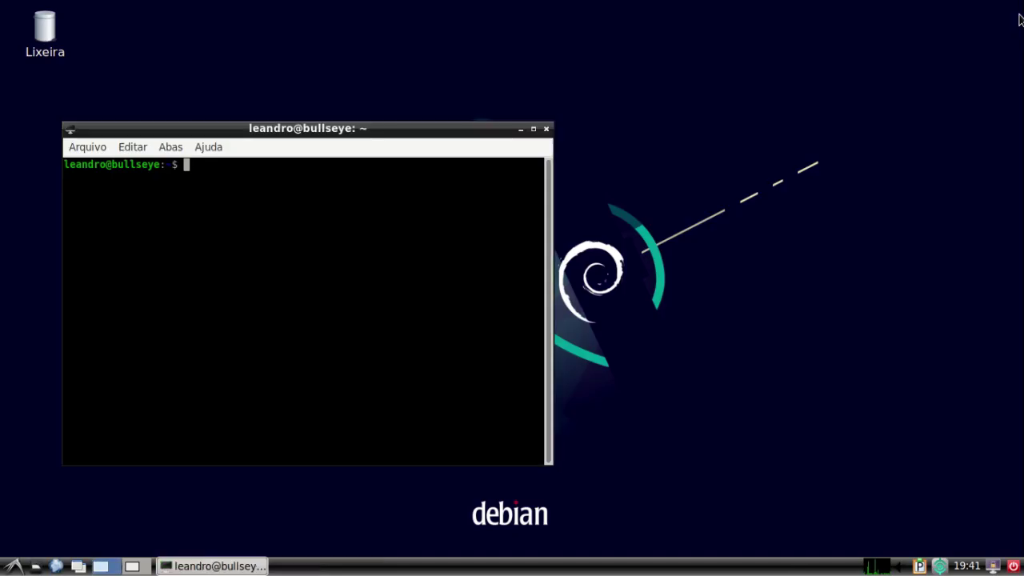
click(1015, 8)
key(ctrl+d)
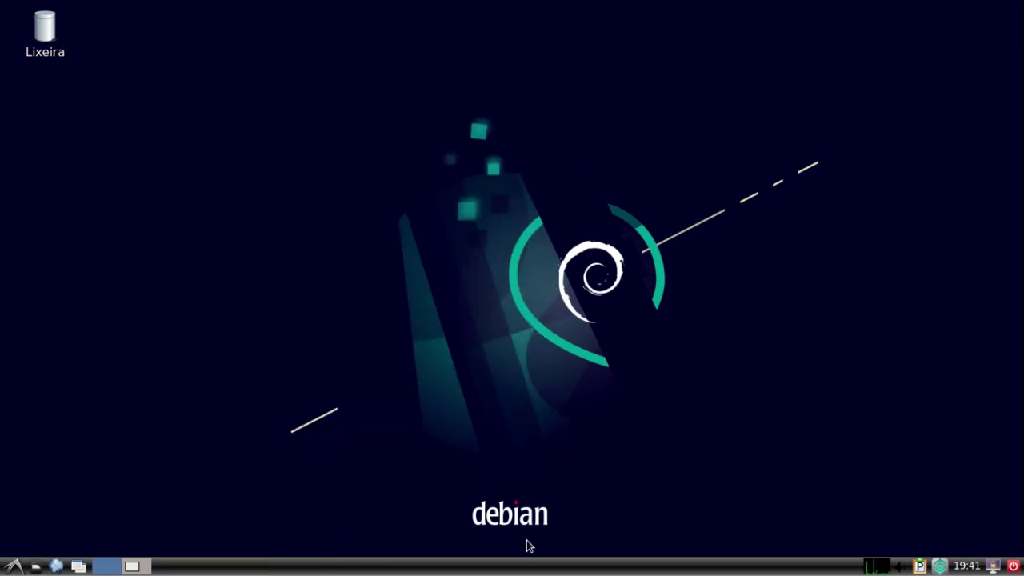
- Log out of the LXDE session
drag(704, 98, 183, 433)
click(13, 566)
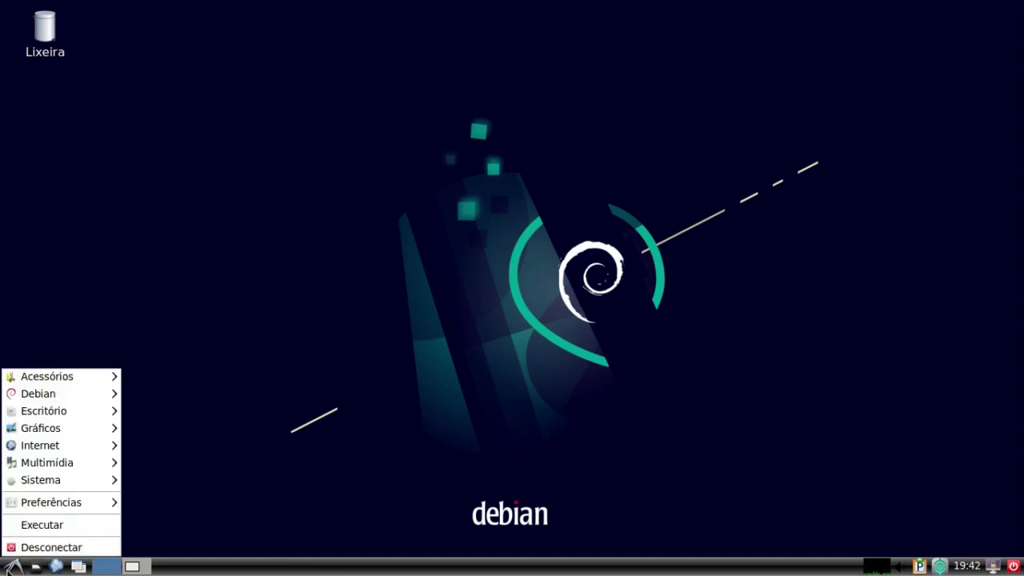
click(51, 547)
click(438, 413)
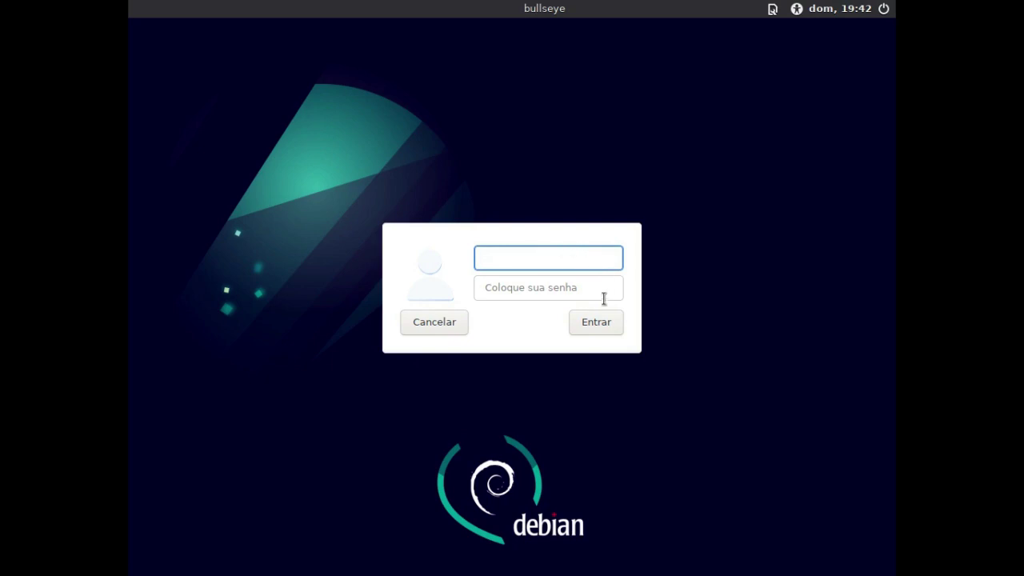
- Enter the username and account password, select the Openbox session and log in
text(leandro)
key(Tab)
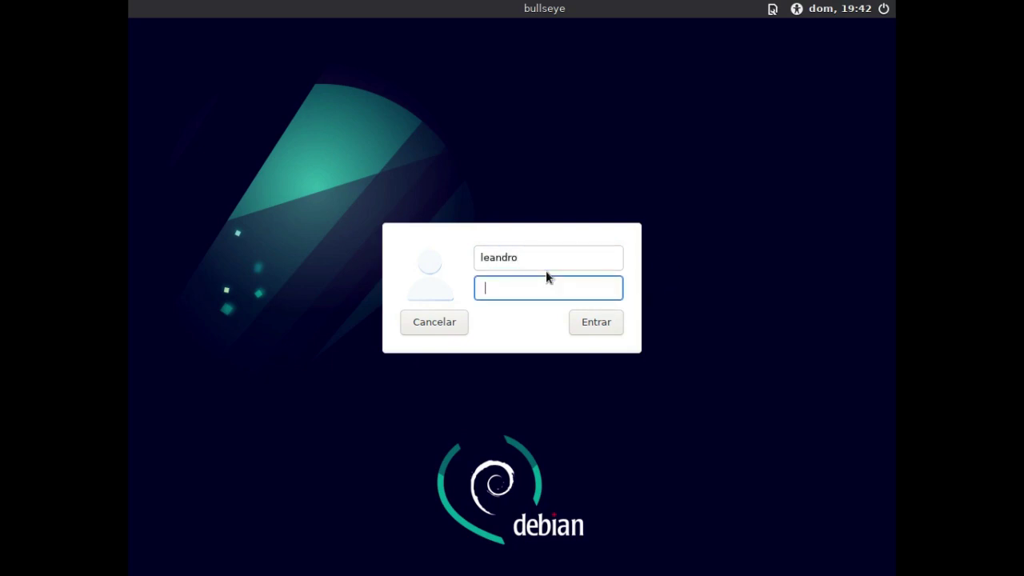
text(••••••)
click(774, 11)
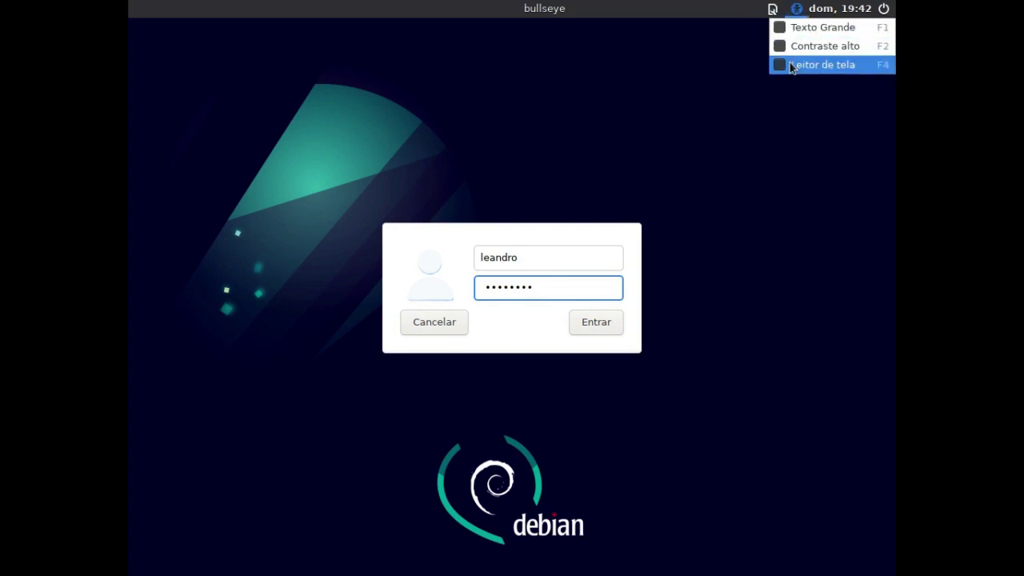
click(769, 66)
click(602, 334)
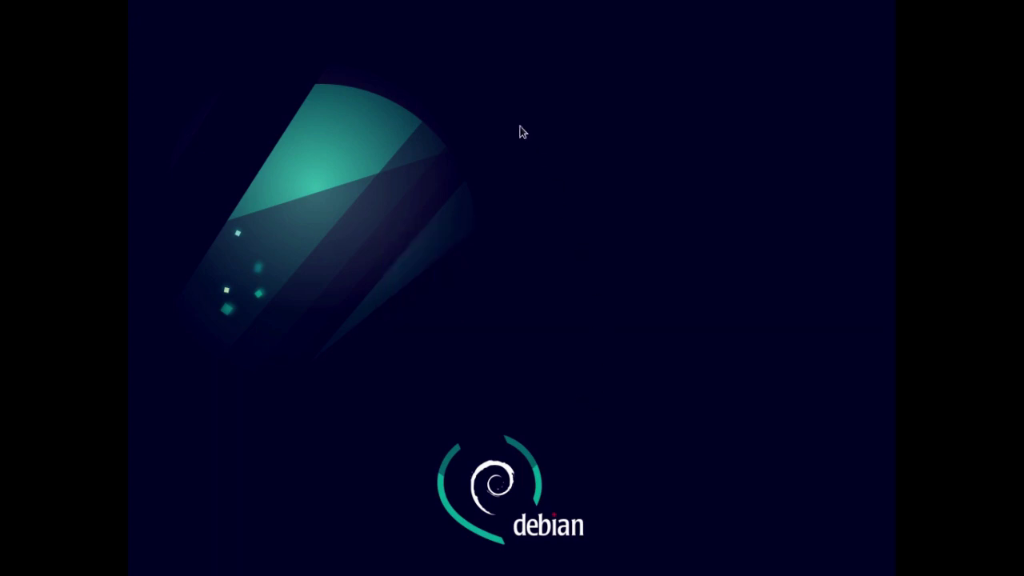
- Launch the terminal emulator from the Openbox desktop menu and move its window higher on the desktop
right_click(396, 90)
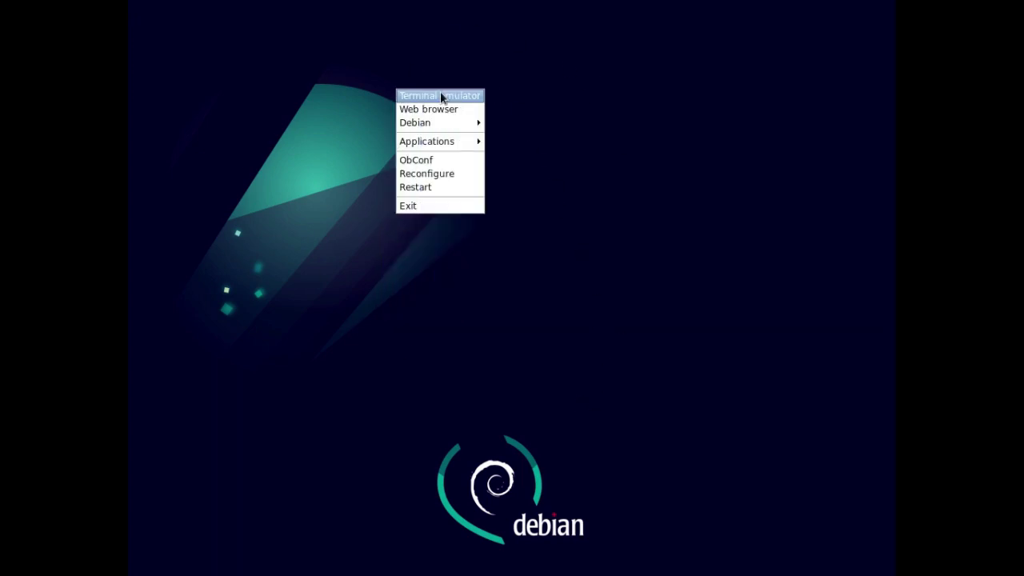
click(571, 97)
right_click(516, 91)
click(472, 105)
right_click(553, 77)
click(577, 85)
drag(463, 169, 514, 91)
- Install the tint2 package with sudo apt install tint2 and start the tint2 panel from the terminal
text(sudo apt install )
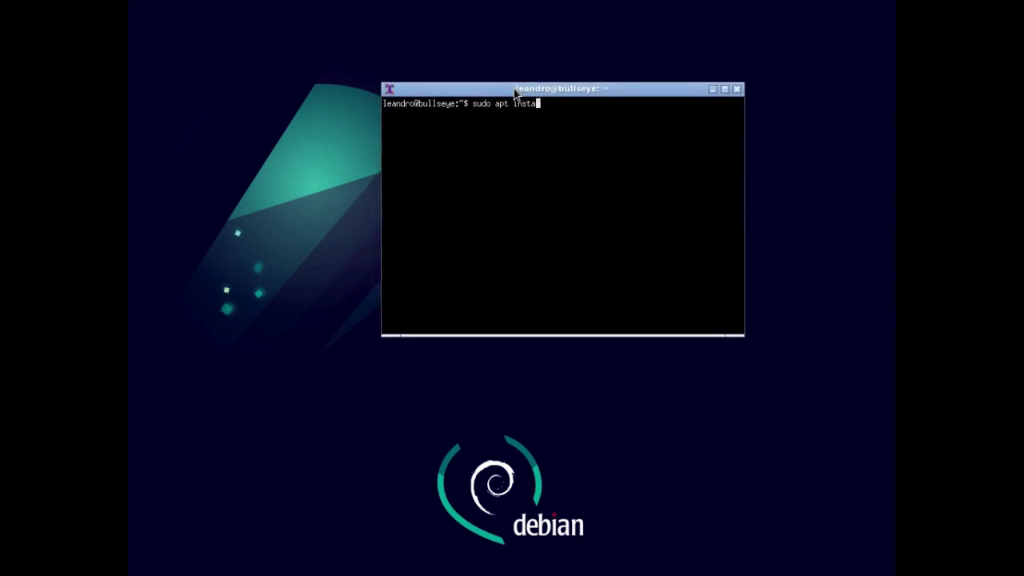
text(tint2)
key(Return)
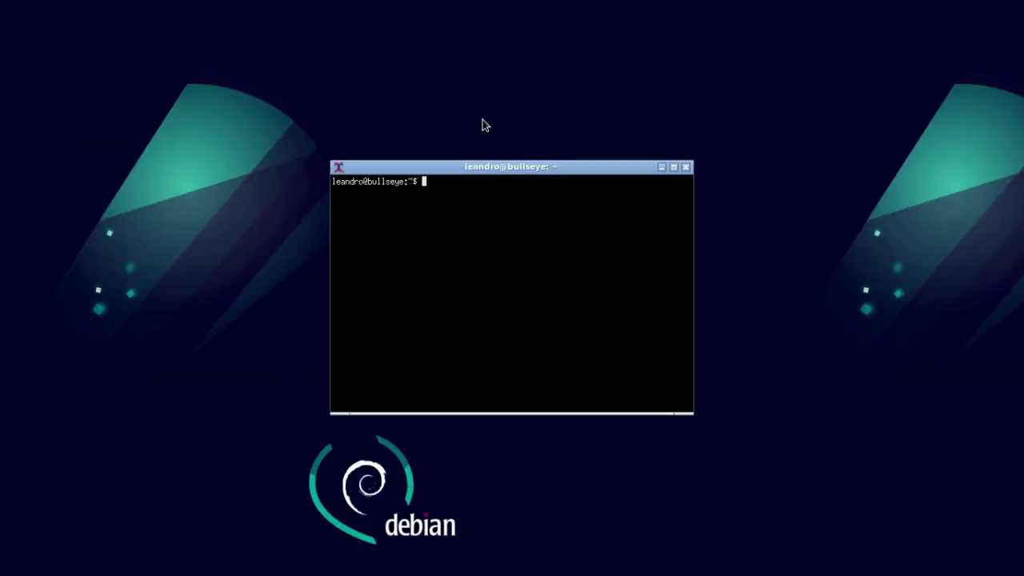
text(tint2)
key(Return)
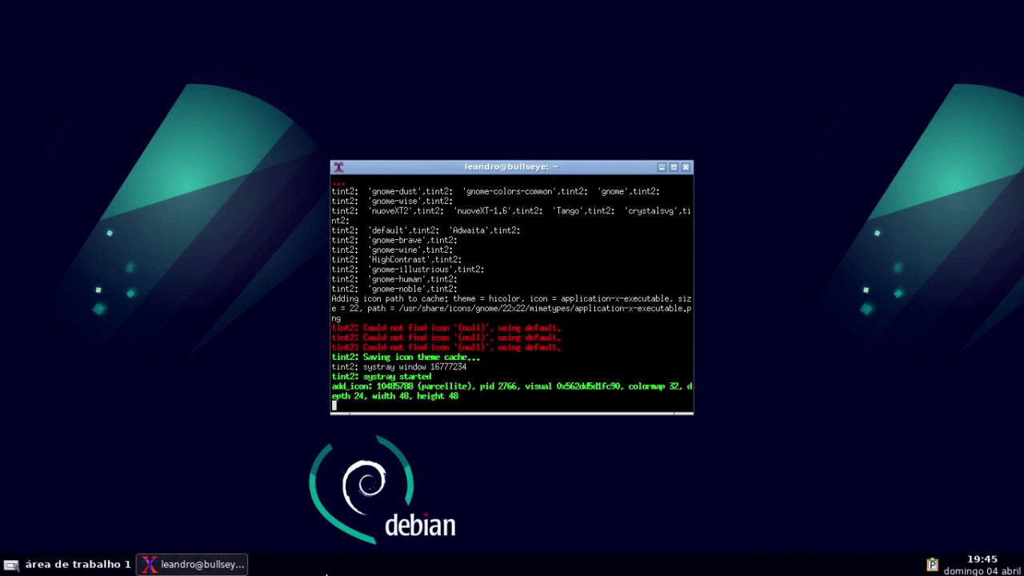
- Examine the Openbox desktop menu and its Debian submenu with the tint2 panel running, and dismiss the menu
right_click(335, 572)
click(303, 573)
right_click(175, 84)
click(322, 71)
right_click(270, 88)
click(255, 297)
right_click(358, 573)
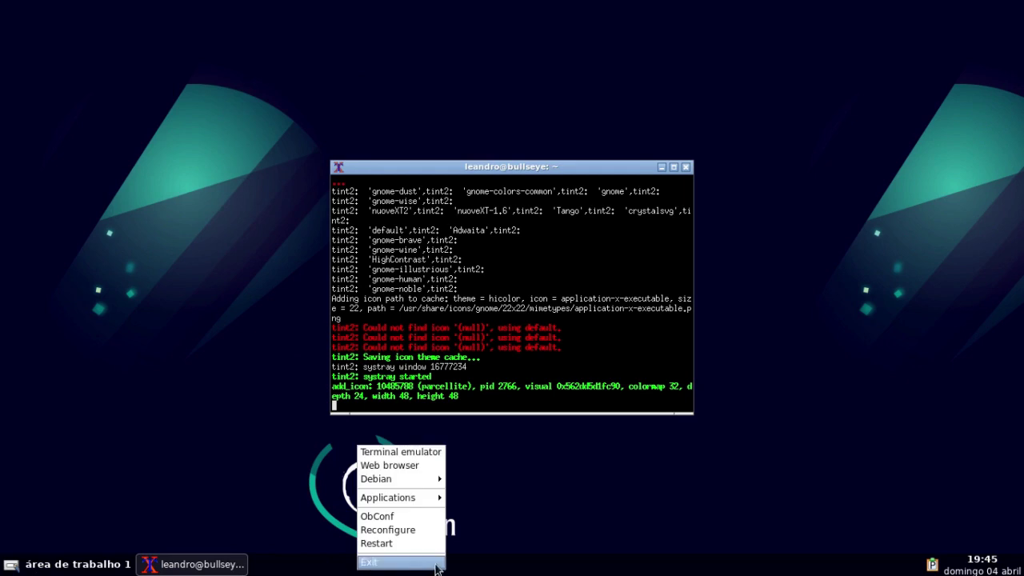
mouse_move(395, 485)
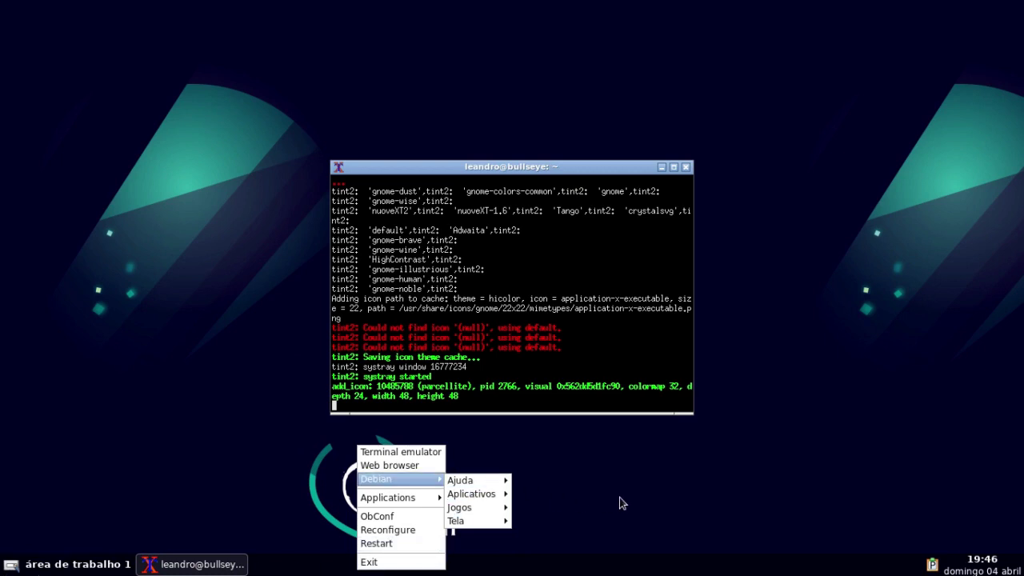
click(659, 530)
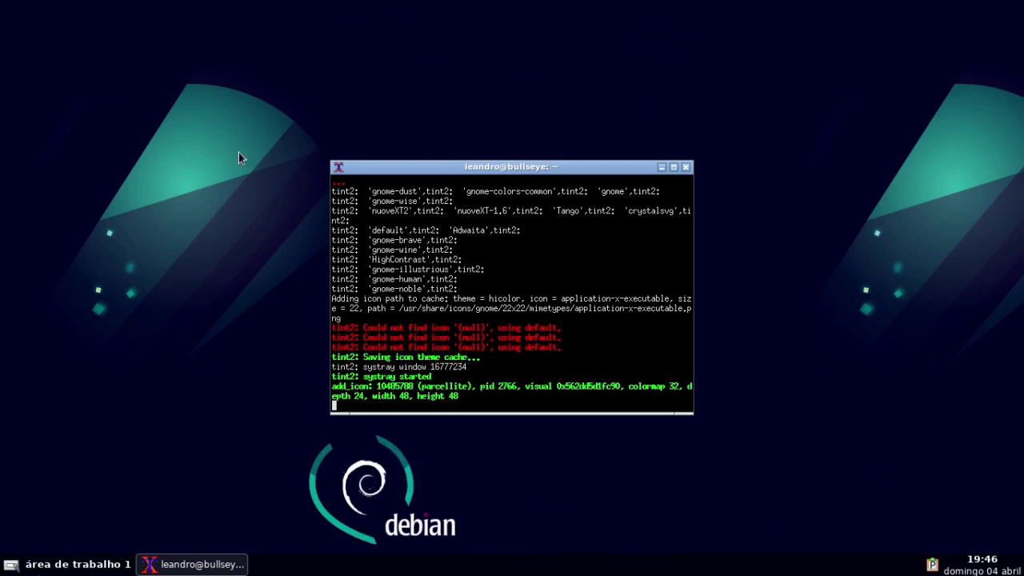
- Move the terminal aside, stop tint2, run lxpanel in its place and view the new panel's application menu
drag(593, 165, 785, 179)
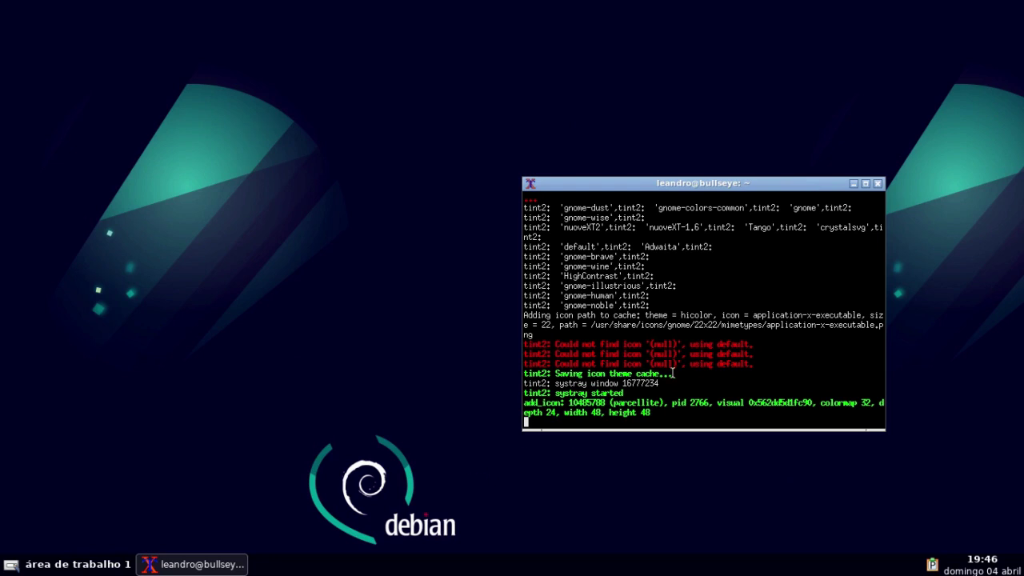
key(ctrl+c)
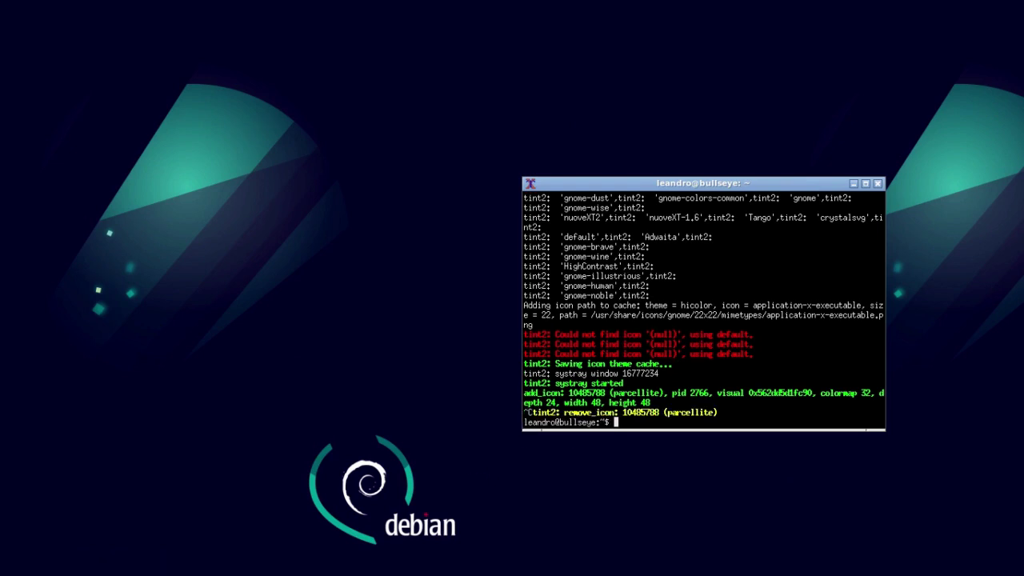
text(lxpanel)
key(Return)
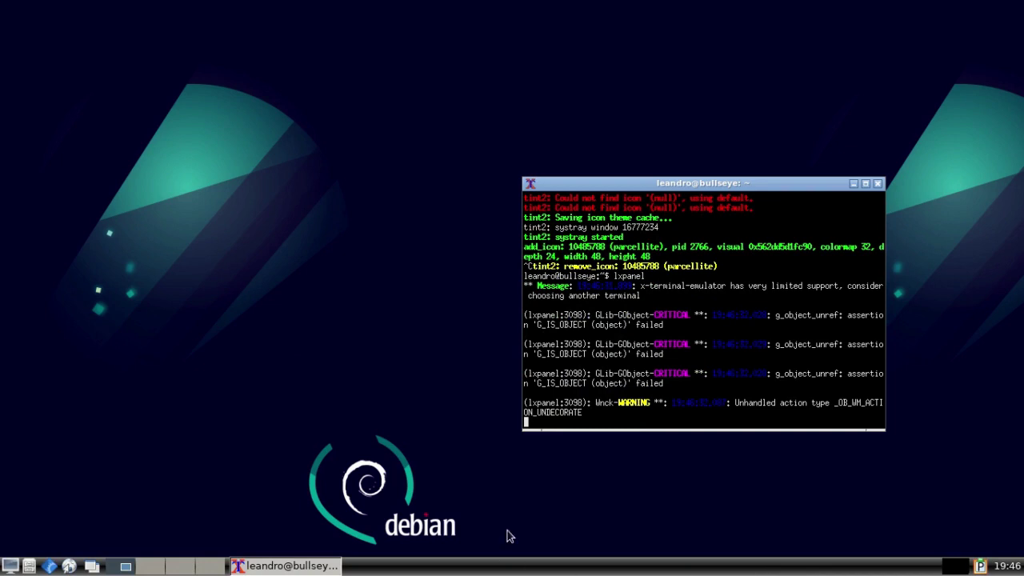
click(10, 566)
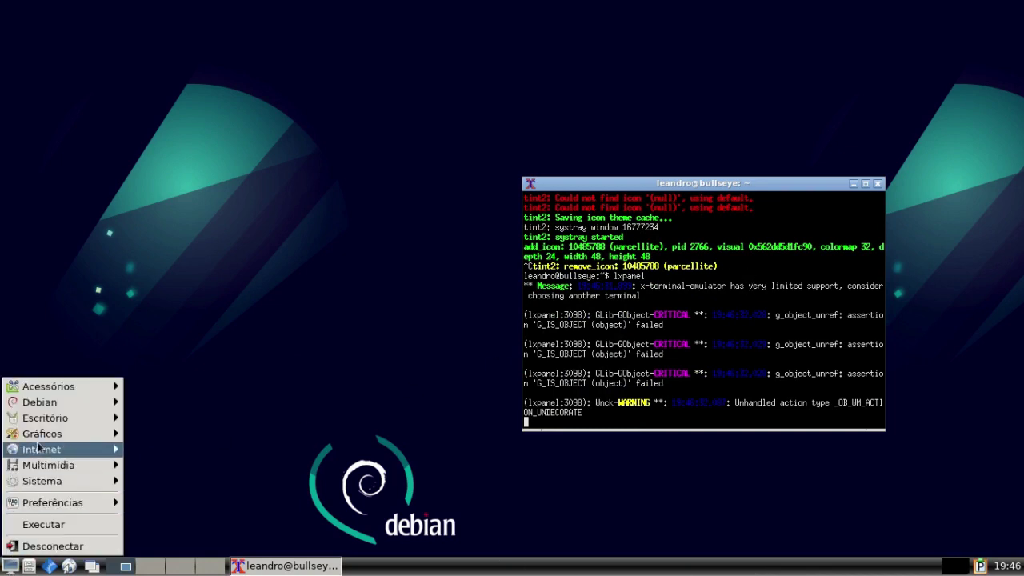
click(496, 272)
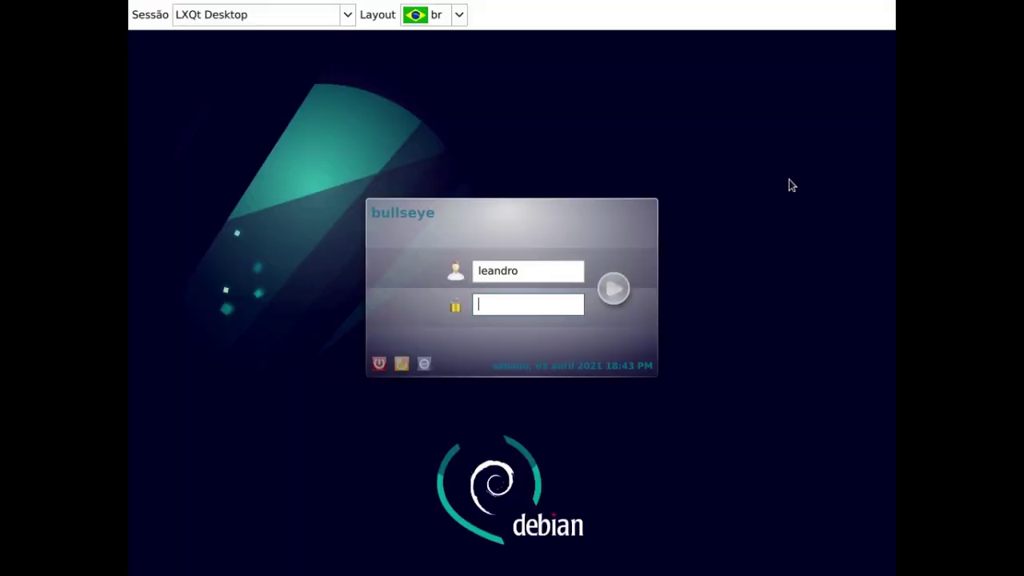
- Log in to the LXQt Desktop session by entering the account password
text(*******)
key(Return)
click(1003, 482)
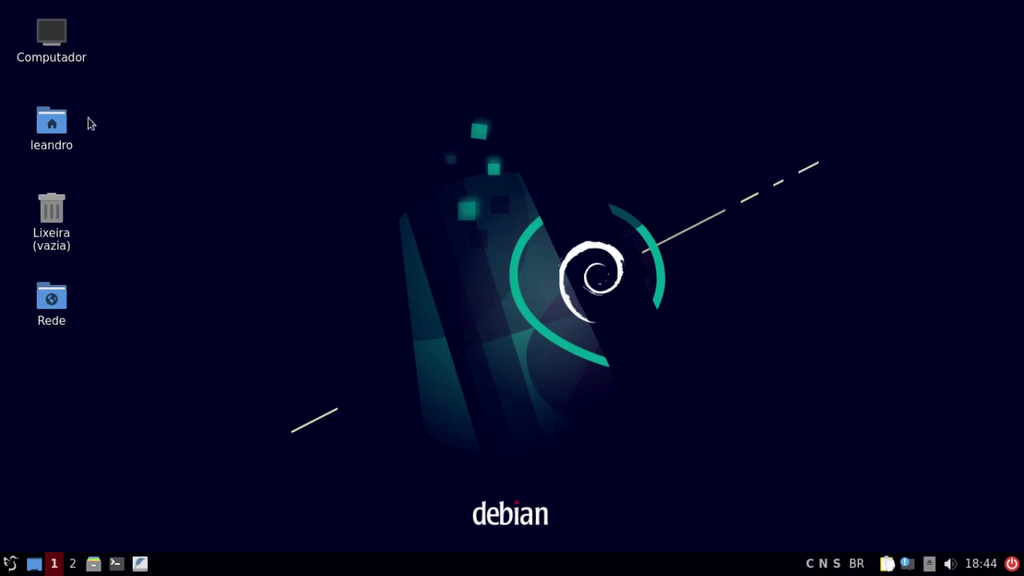
- Open the home folder from the desktop, show the file manager's Sobre dialog and move it clear of the folder window
click(61, 122)
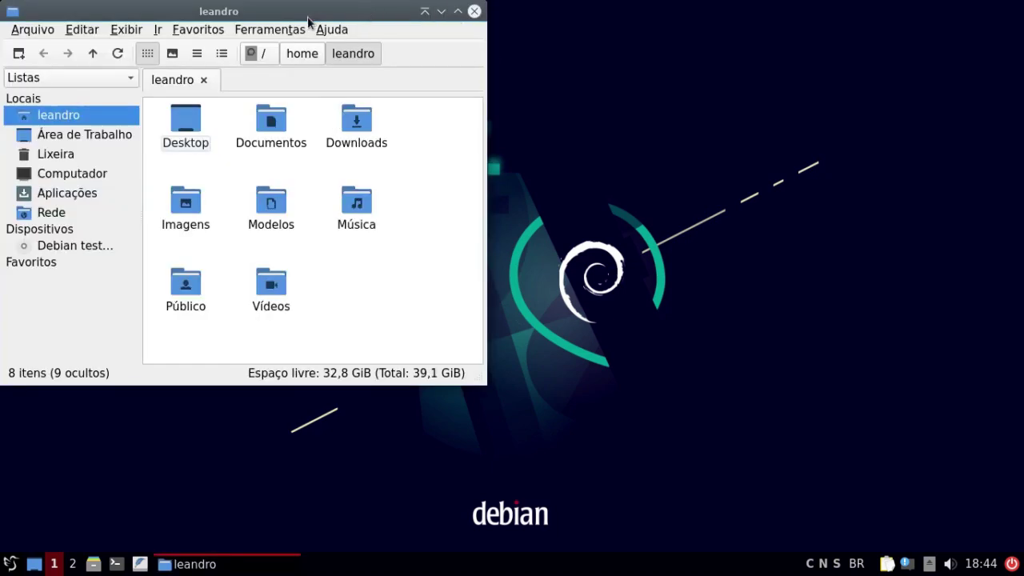
click(321, 30)
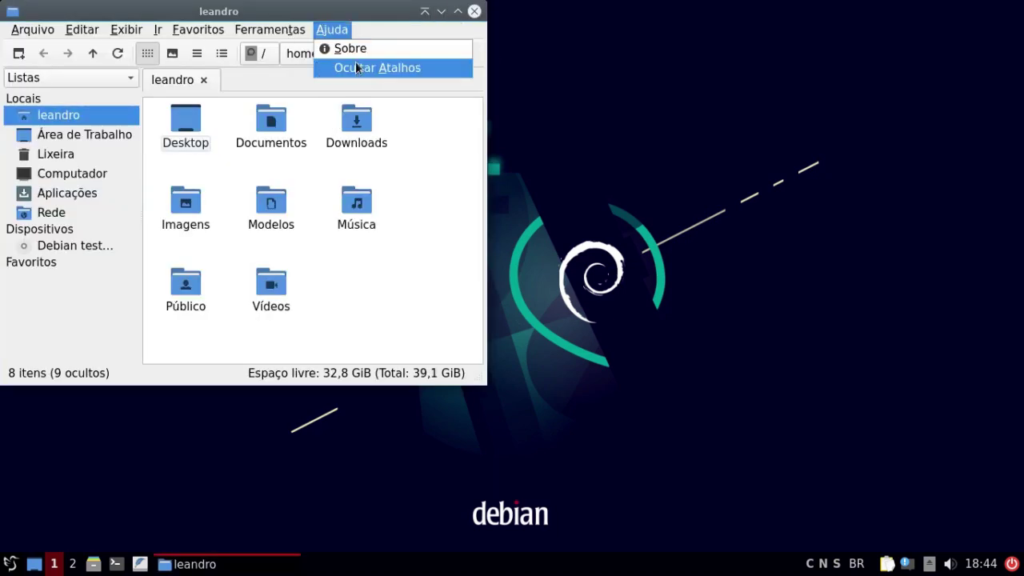
click(357, 50)
drag(337, 57, 800, 181)
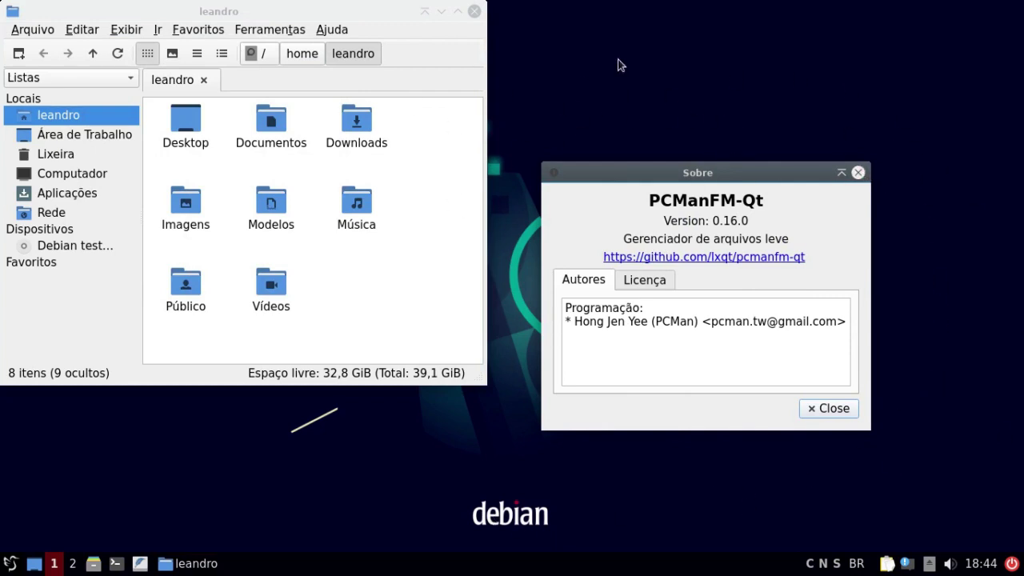
- Close the Sobre dialog, move the home folder window toward the desktop's centre and close it
click(857, 173)
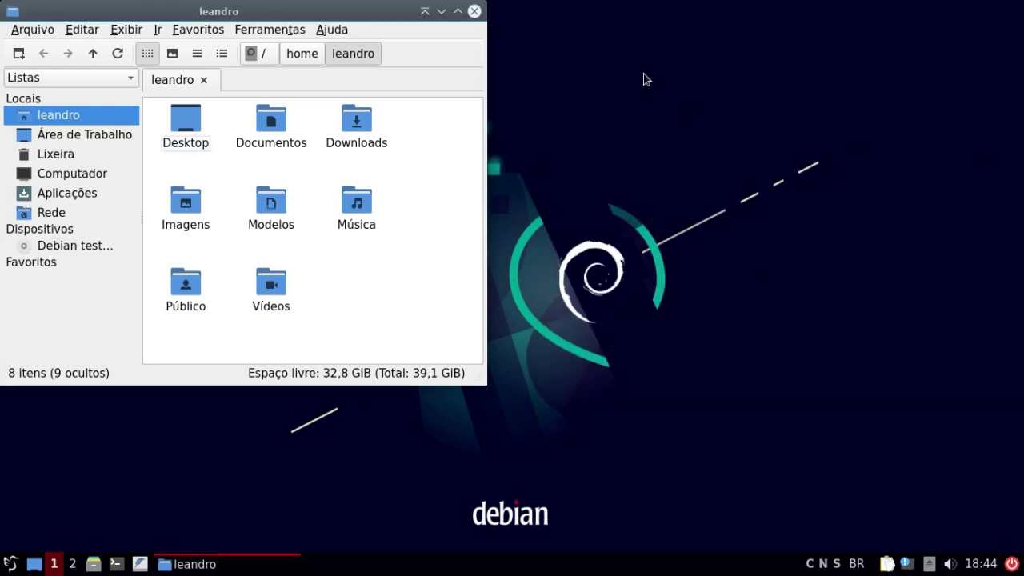
drag(339, 11, 791, 122)
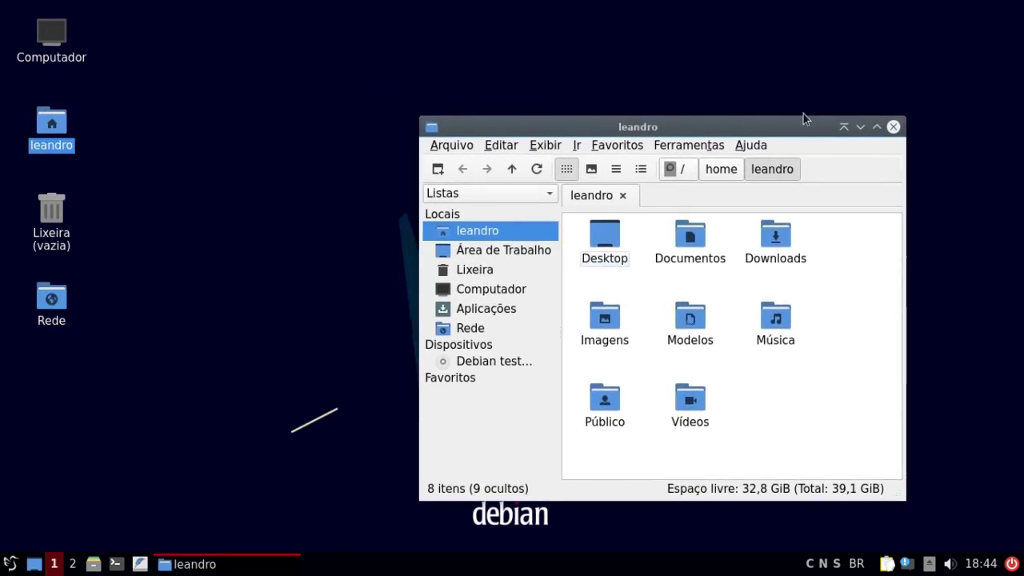
click(893, 128)
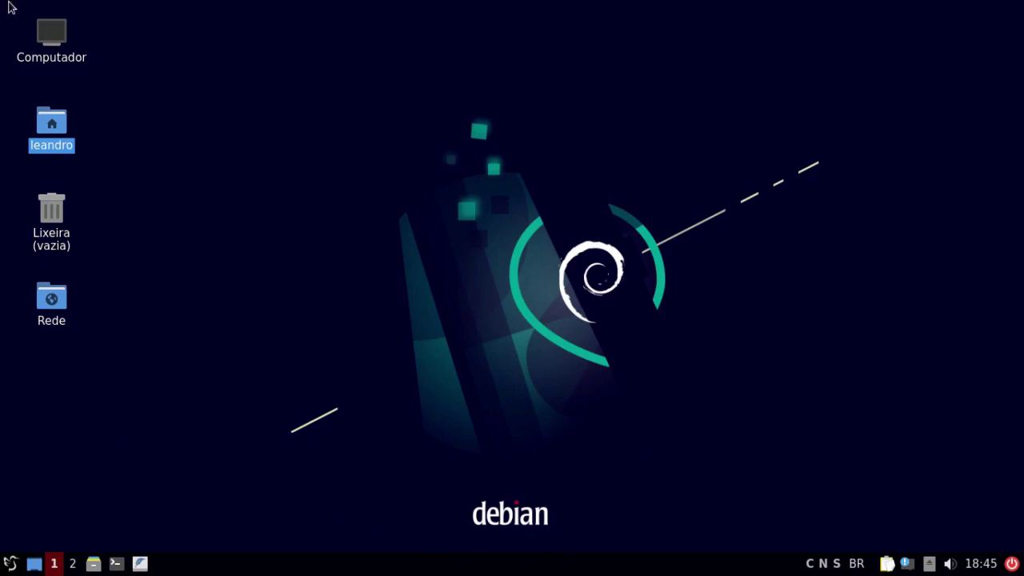
- Deselect the desktop icon, examine the LXQt application menu's categories and dismiss the menu
click(245, 30)
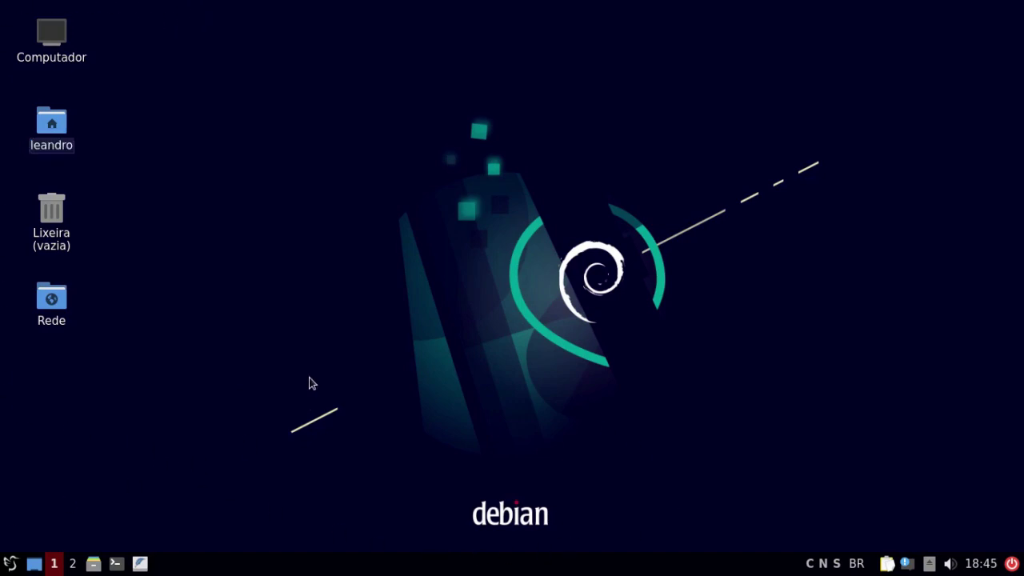
click(9, 564)
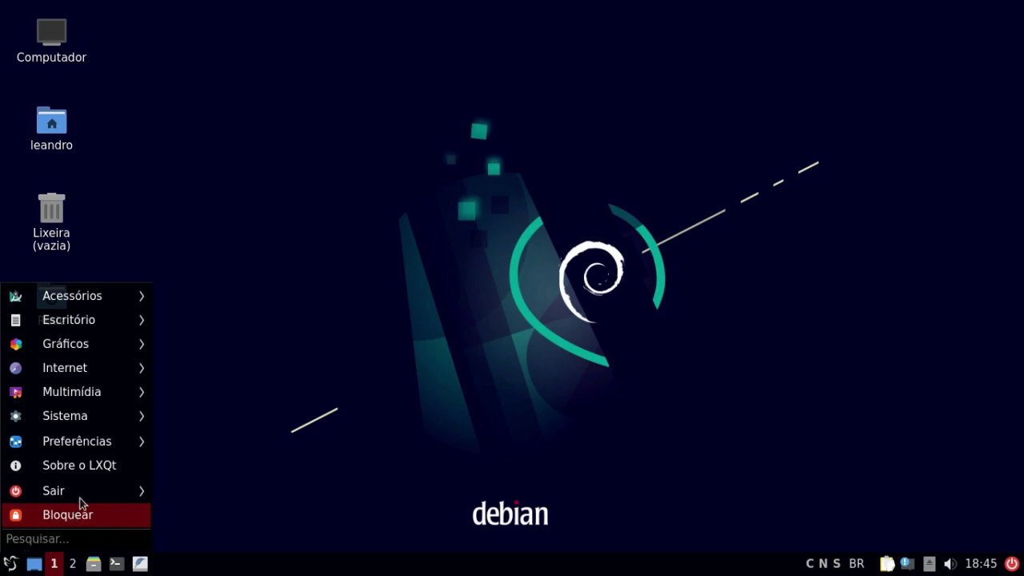
click(293, 459)
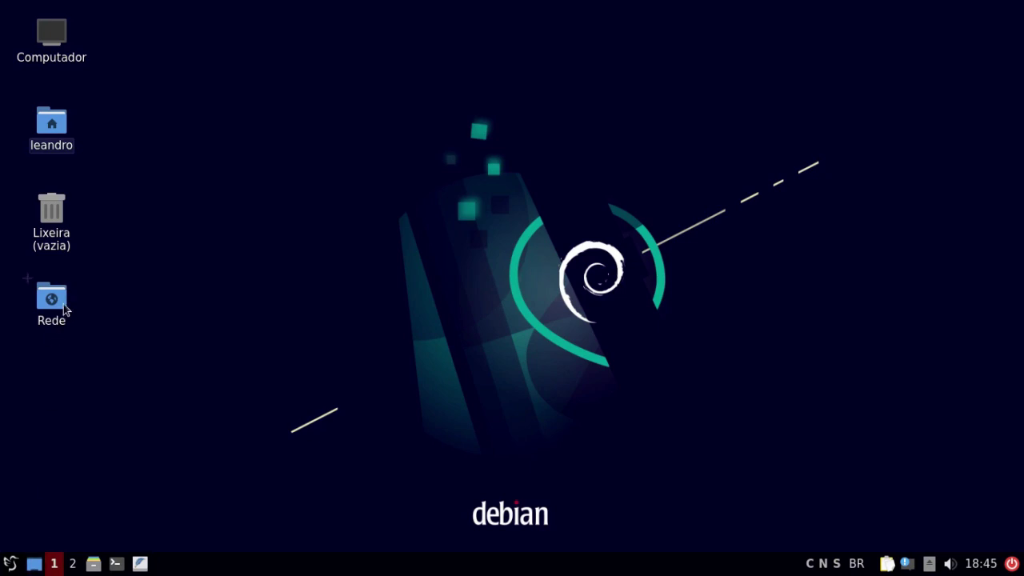
- Reopen the home folder, toggle showing the desktop several times and move the folder window to the middle of the screen
click(47, 125)
double_click(46, 125)
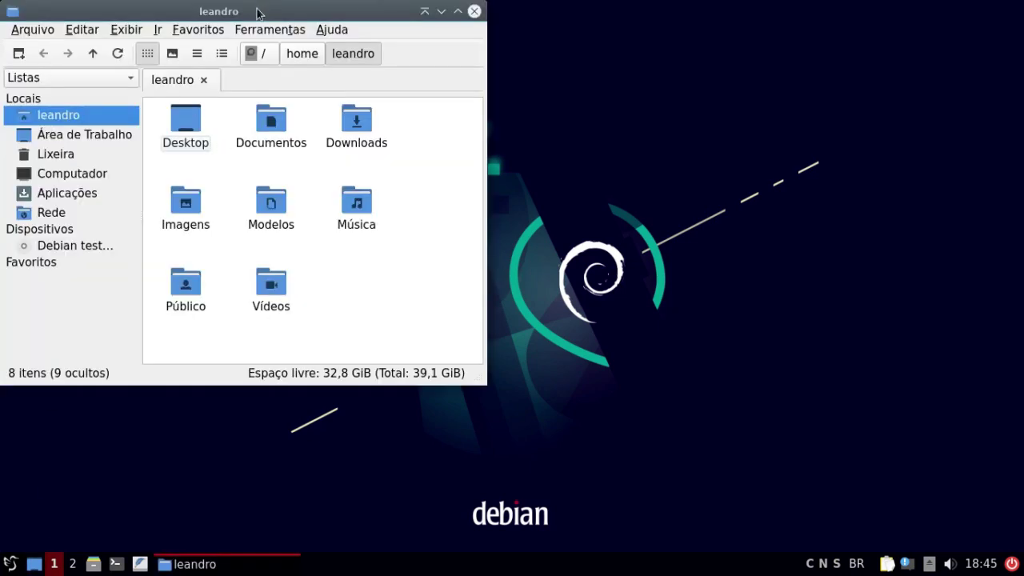
click(34, 564)
click(34, 564)
click(34, 564)
click(35, 565)
click(34, 564)
click(34, 564)
drag(302, 11, 665, 110)
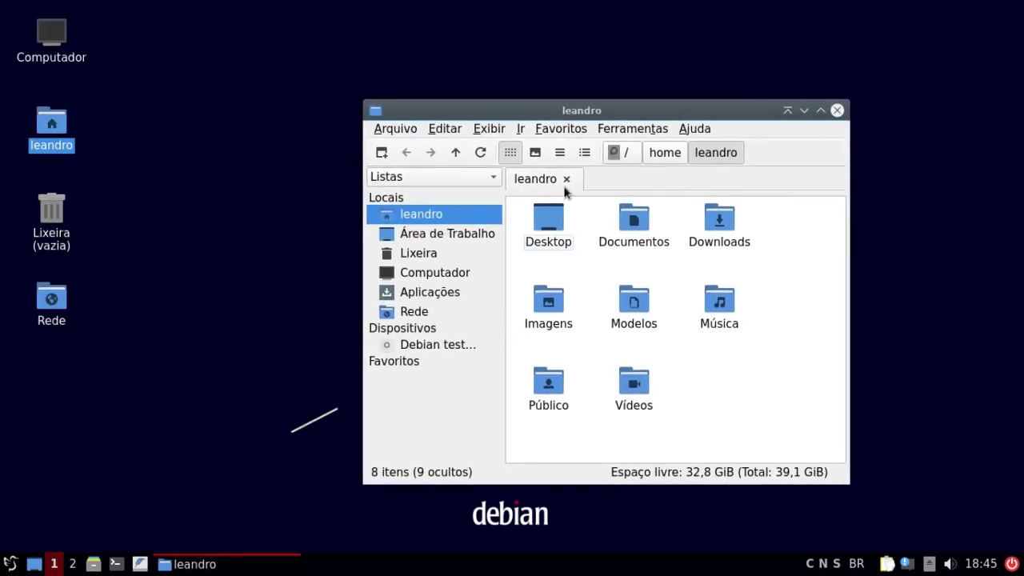
- Alternate between workspaces 1 and 2, ending on workspace 2, and view the workspace switcher's options
click(72, 564)
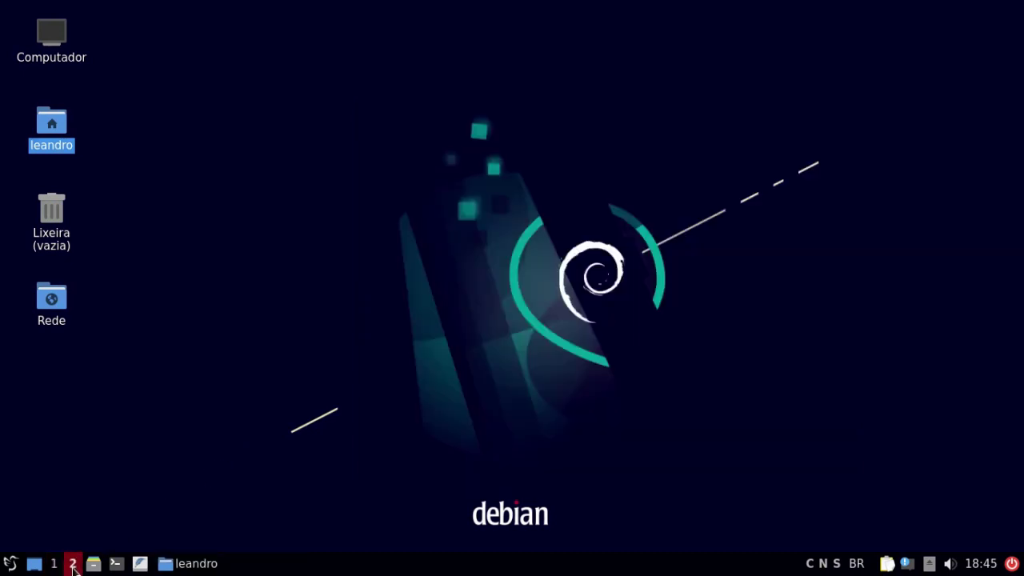
click(55, 564)
click(72, 564)
click(55, 564)
click(72, 564)
right_click(73, 565)
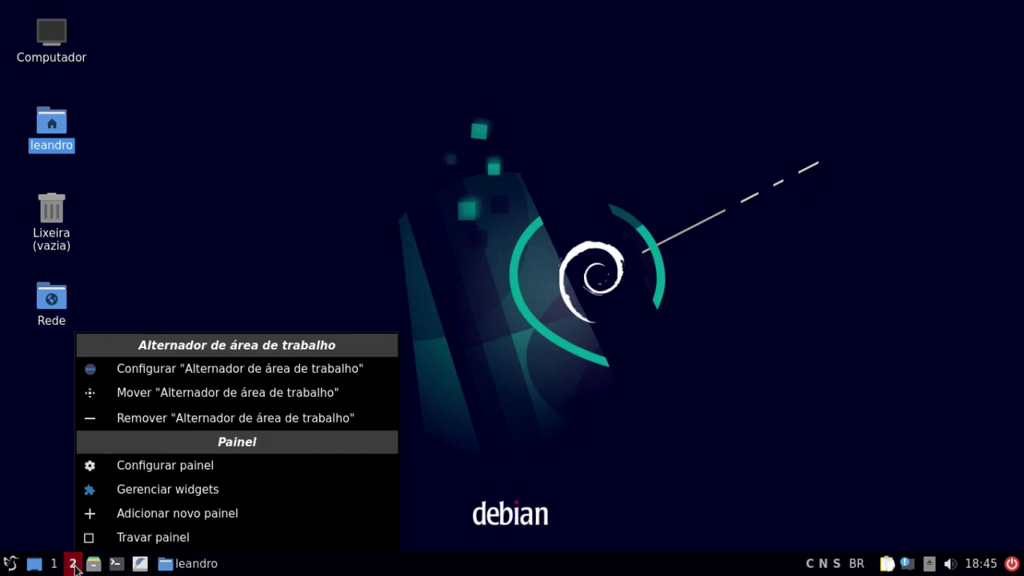
click(73, 565)
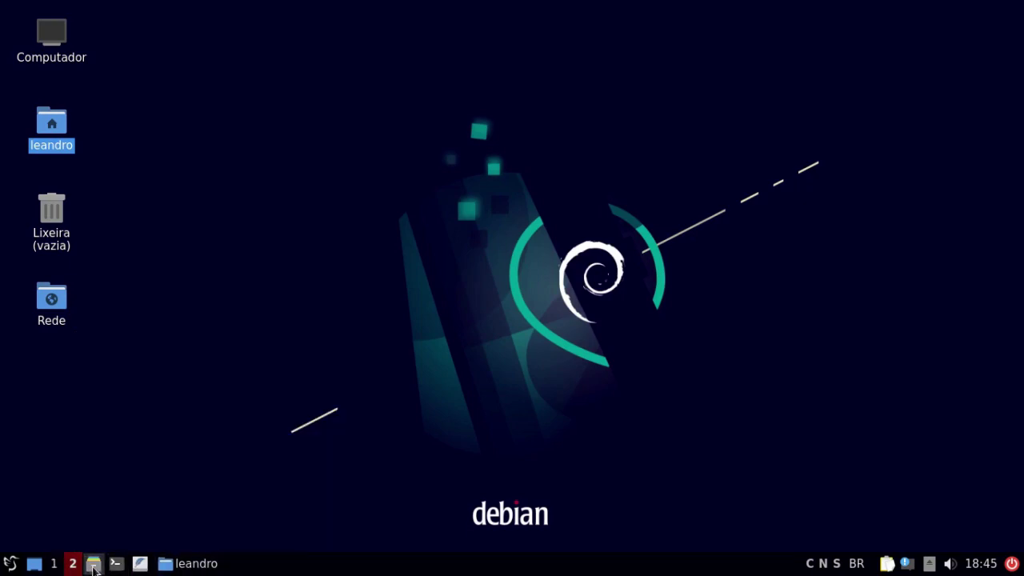
- Launch the file manager and a terminal on workspace 2, and take the terminal out of its maximized state, placing it partly over the folder window
click(94, 566)
click(117, 567)
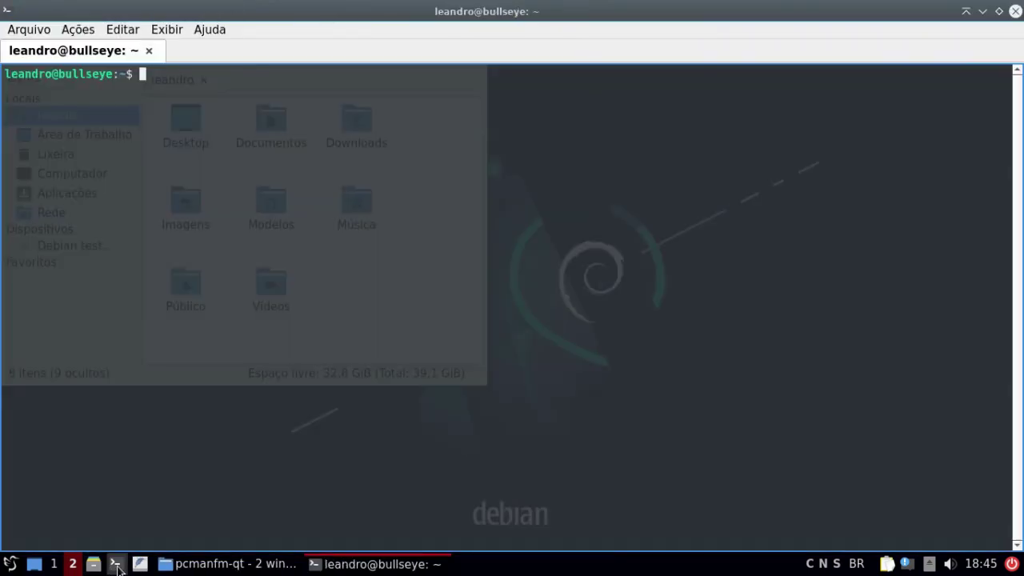
drag(900, 12, 839, 67)
drag(952, 63, 622, 145)
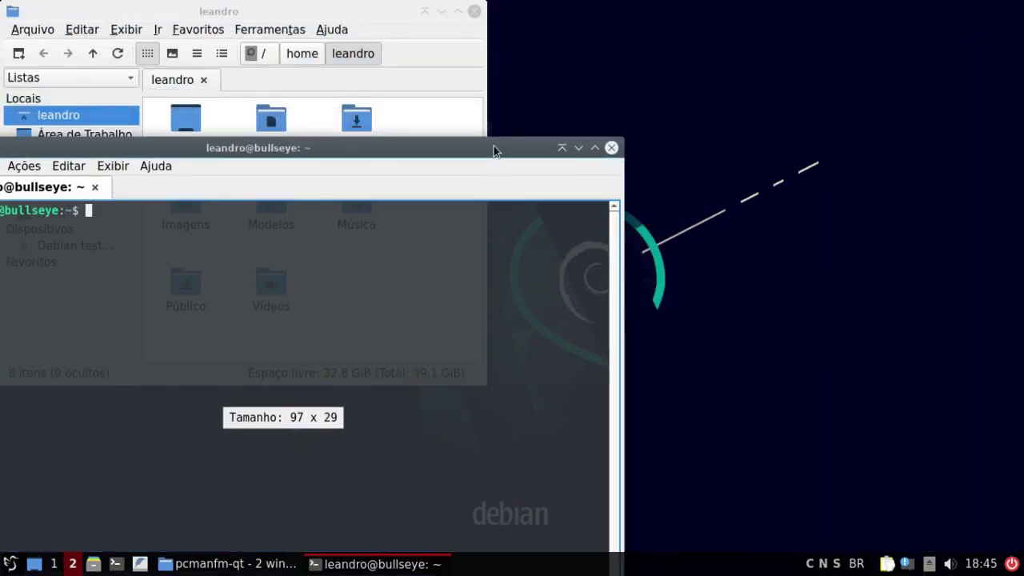
drag(489, 148, 821, 52)
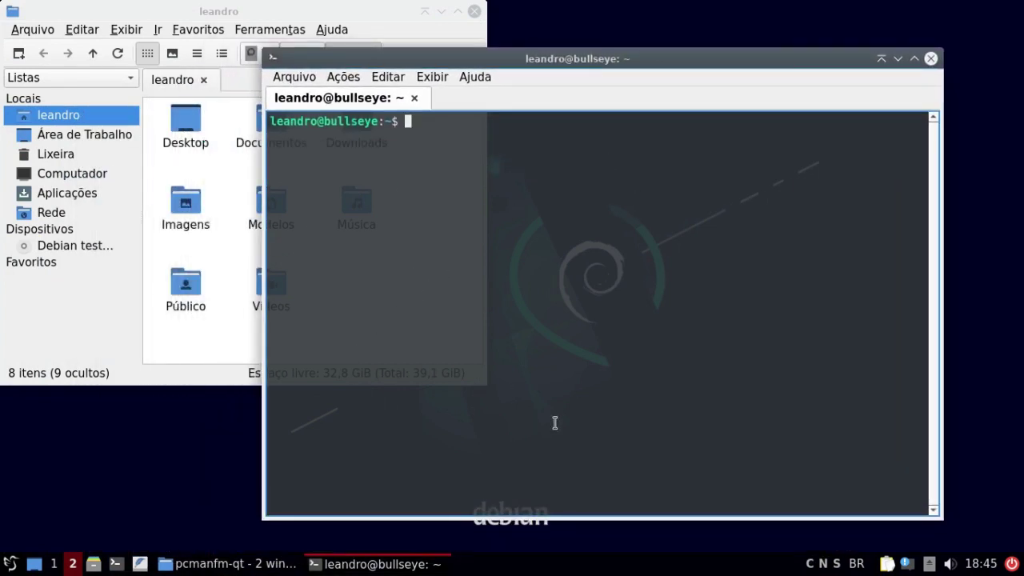
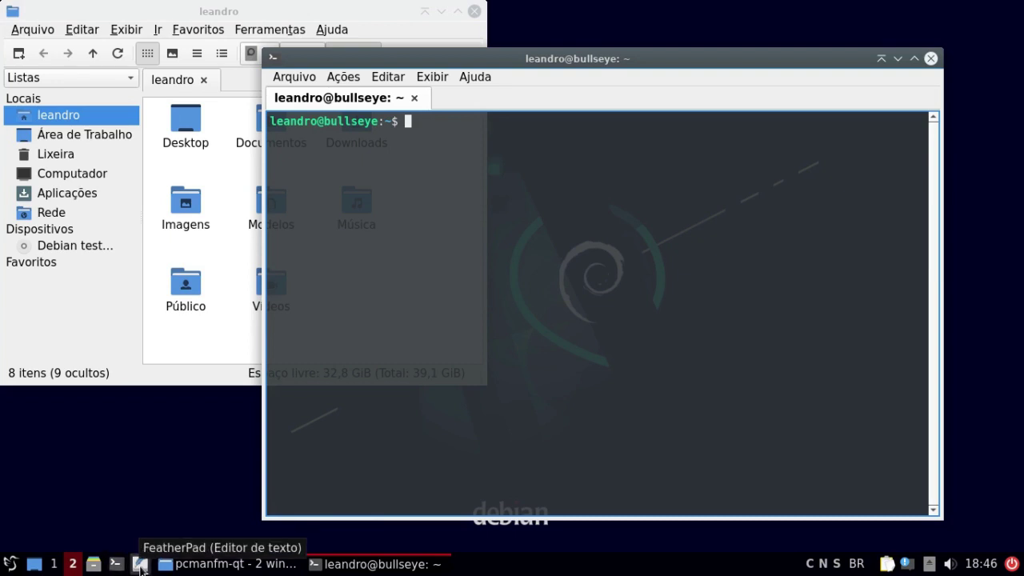
- Launch the FeatherPad text editor, view its Sobre dialog and close the editor
click(140, 565)
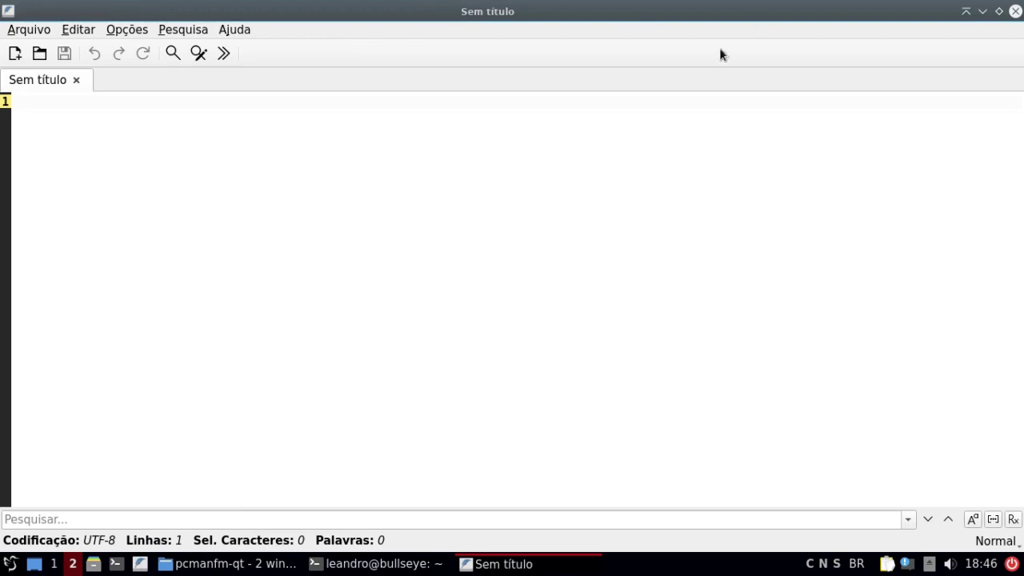
click(238, 31)
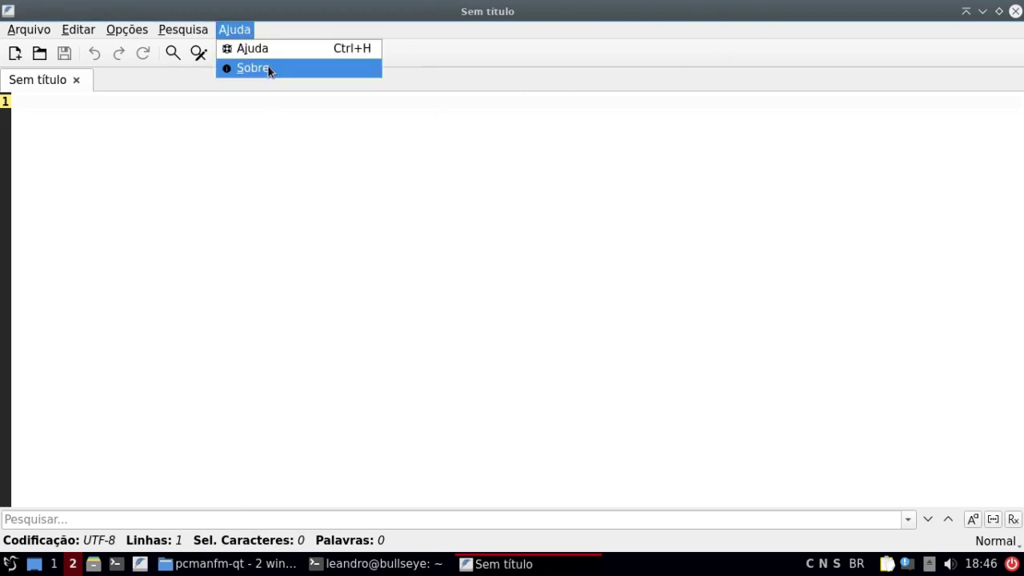
click(267, 67)
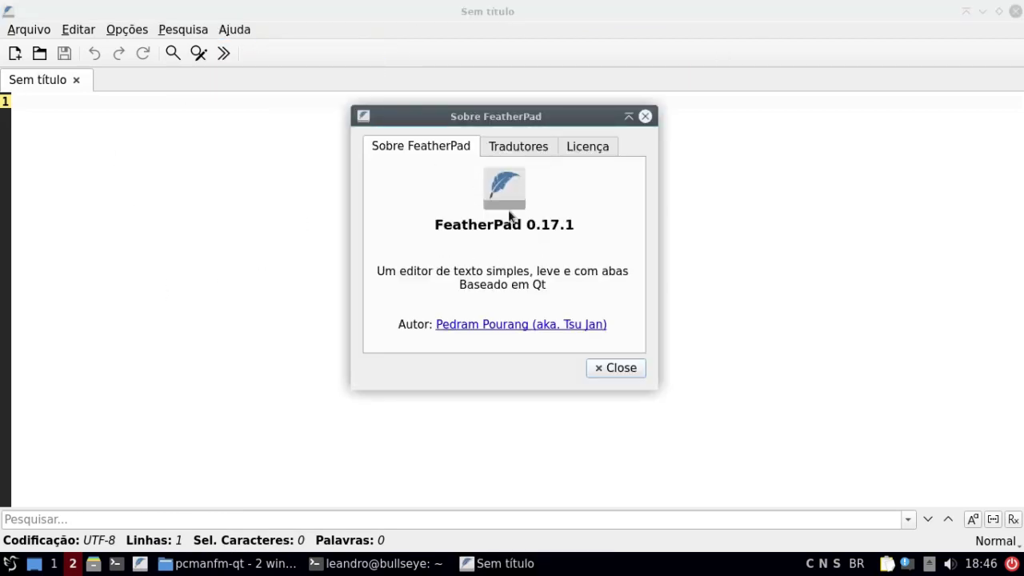
click(645, 116)
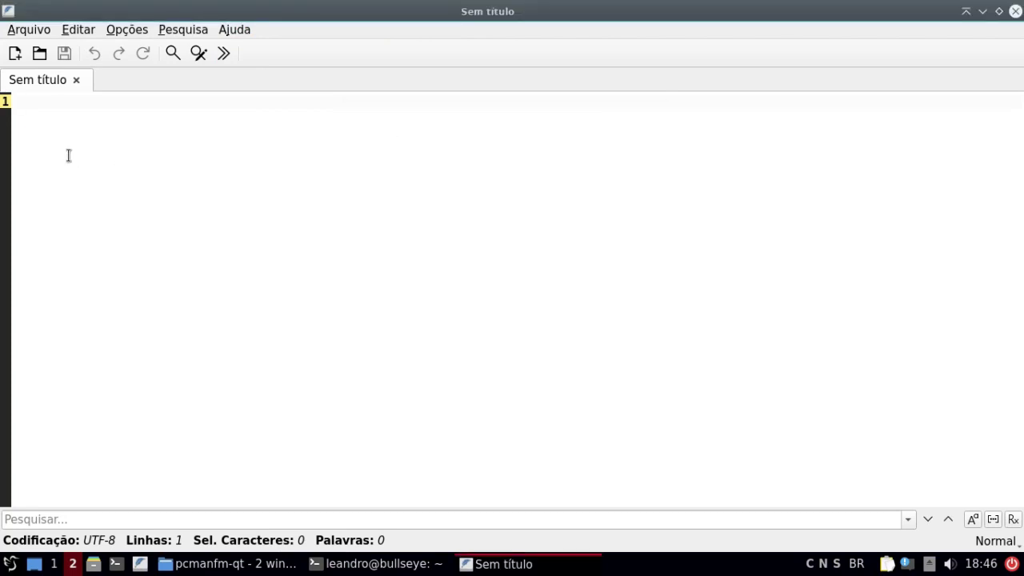
click(1015, 10)
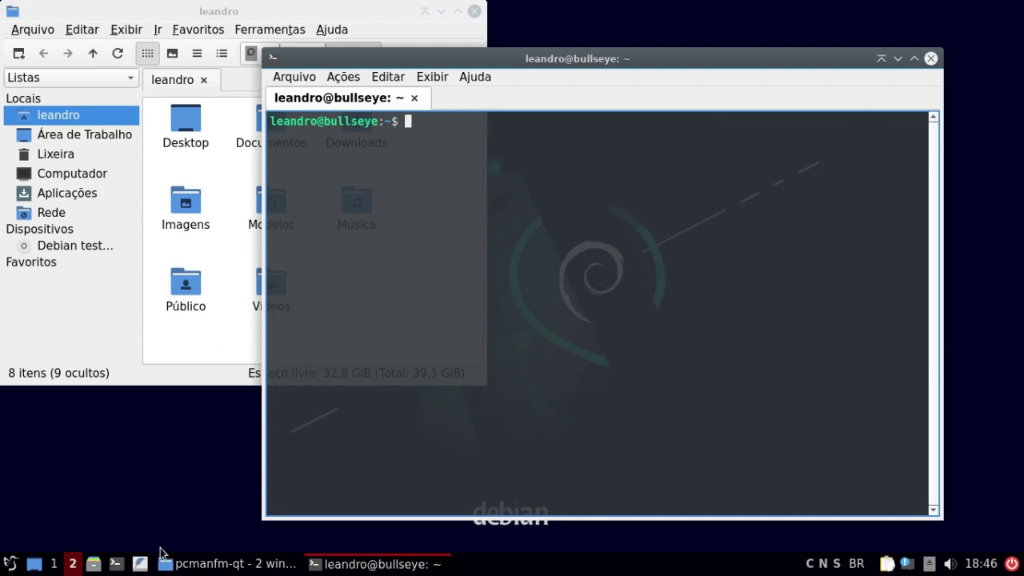
- View the grouped file manager windows and move the terminal window to workspace 1
click(185, 569)
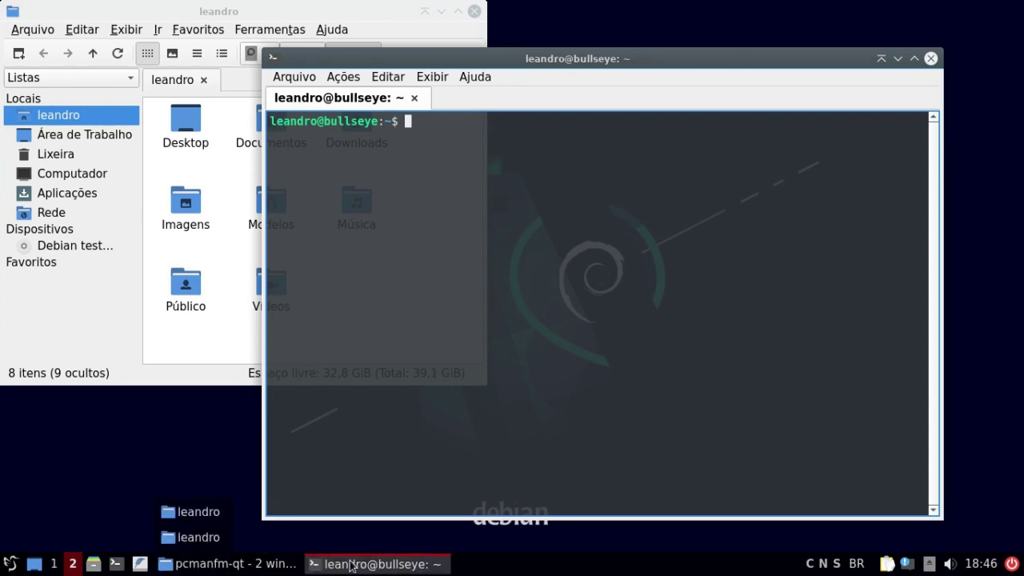
drag(311, 562, 224, 561)
right_click(546, 60)
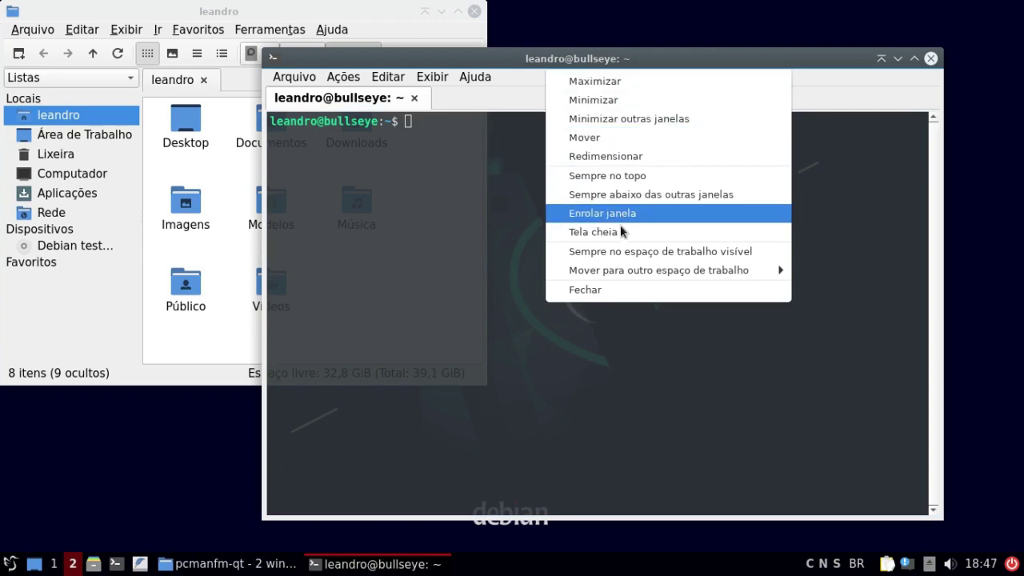
mouse_move(663, 276)
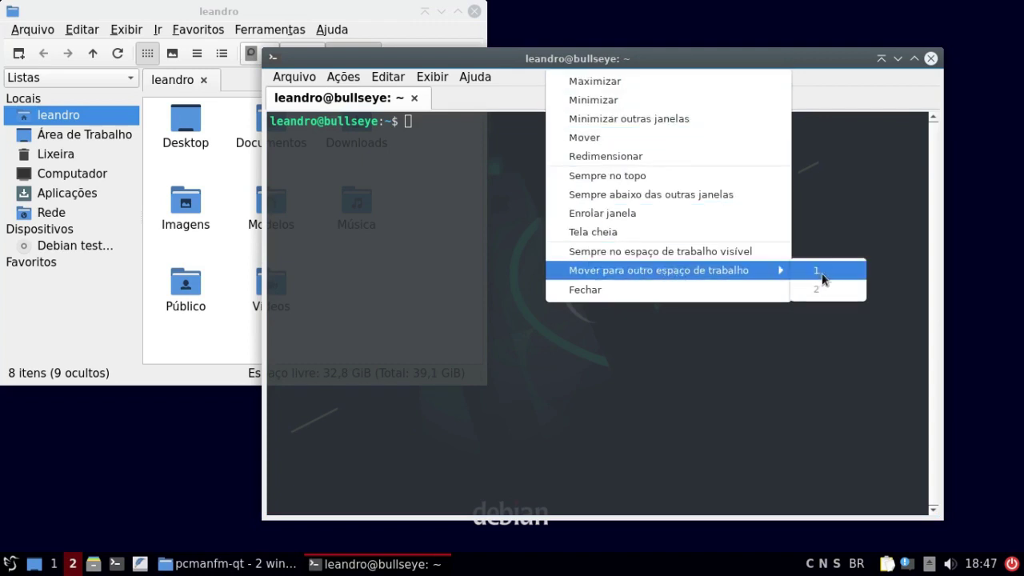
click(822, 273)
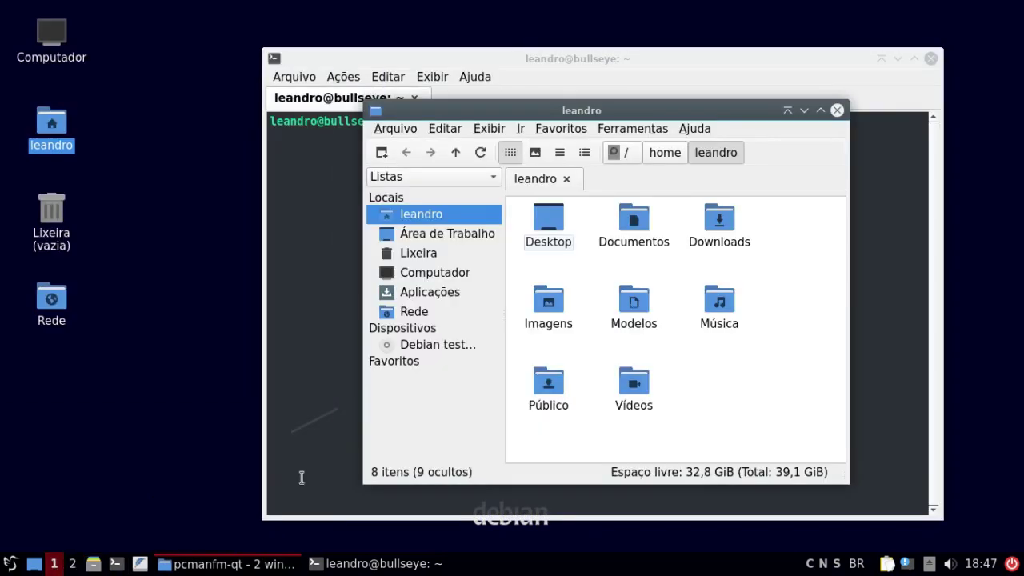
- On workspace 1, tile the home folder window to the right half of the screen and the terminal to the left half
click(54, 564)
drag(617, 112, 1021, 122)
drag(1021, 202, 1017, 126)
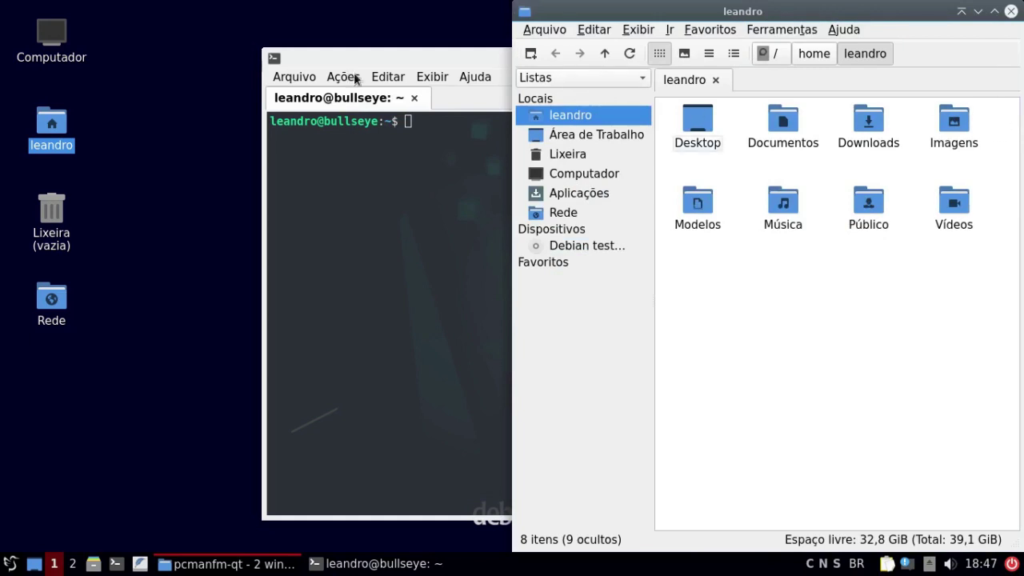
drag(454, 60, 2, 266)
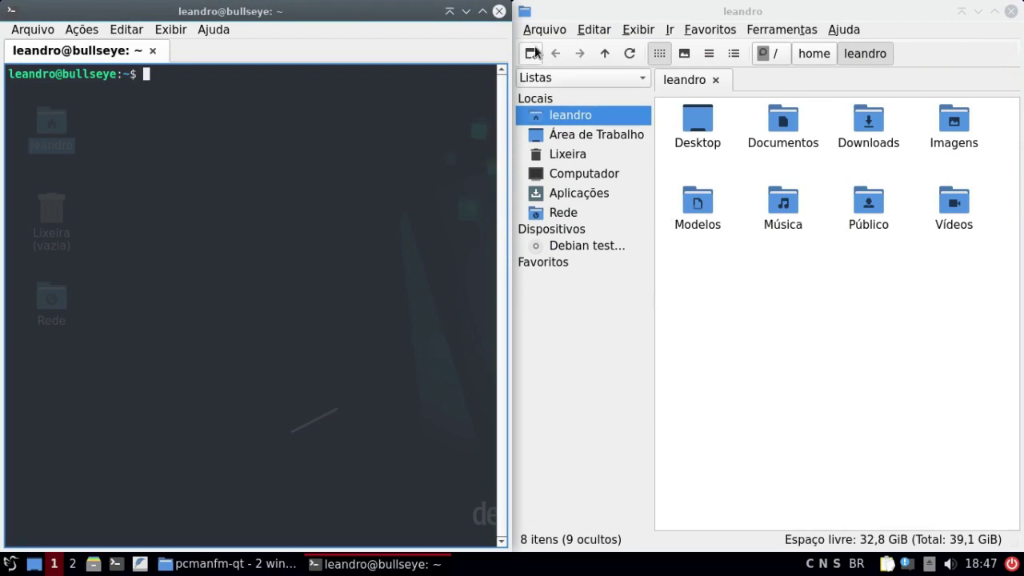
- Close the tiled terminal and home folder windows and turn Num Lock on
click(499, 11)
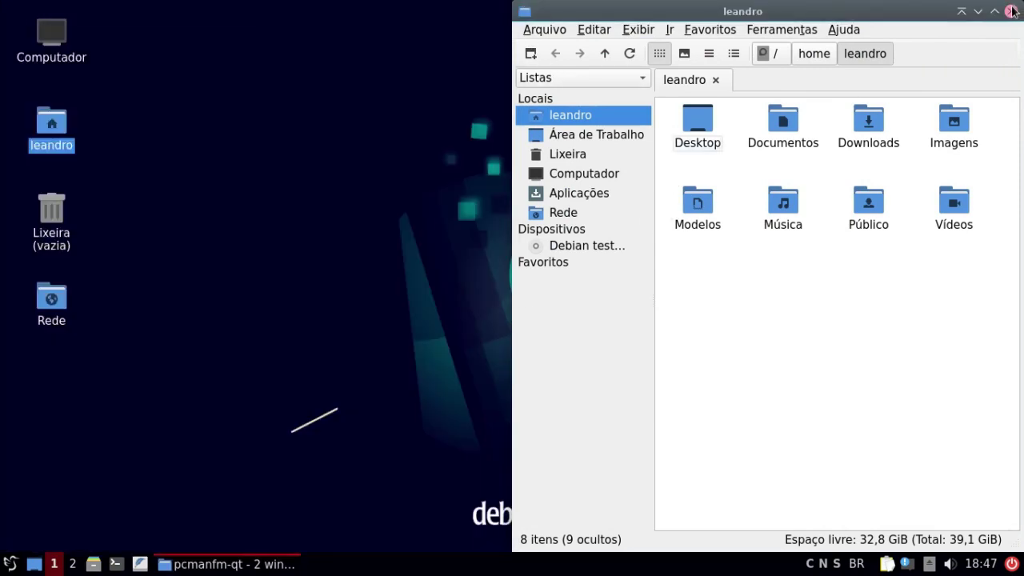
click(1011, 12)
key(Num_Lock)
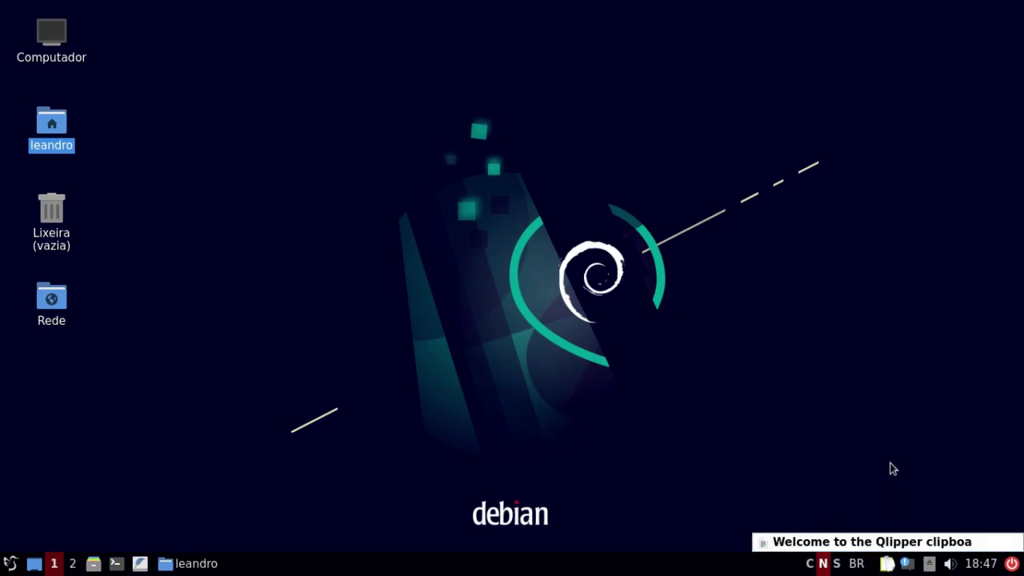
- Read the pending notification in the notification list and dismiss the list
click(904, 565)
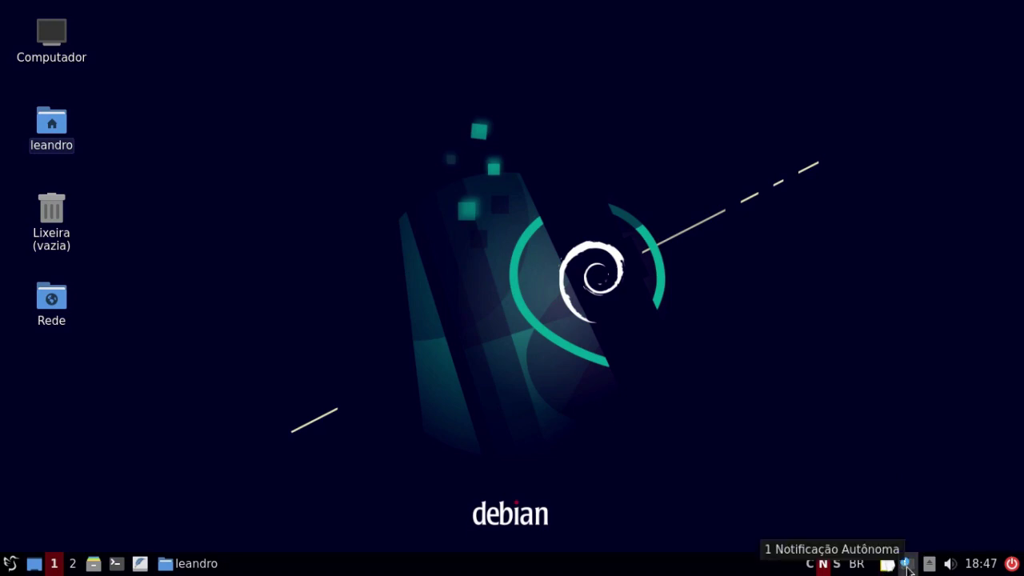
click(907, 564)
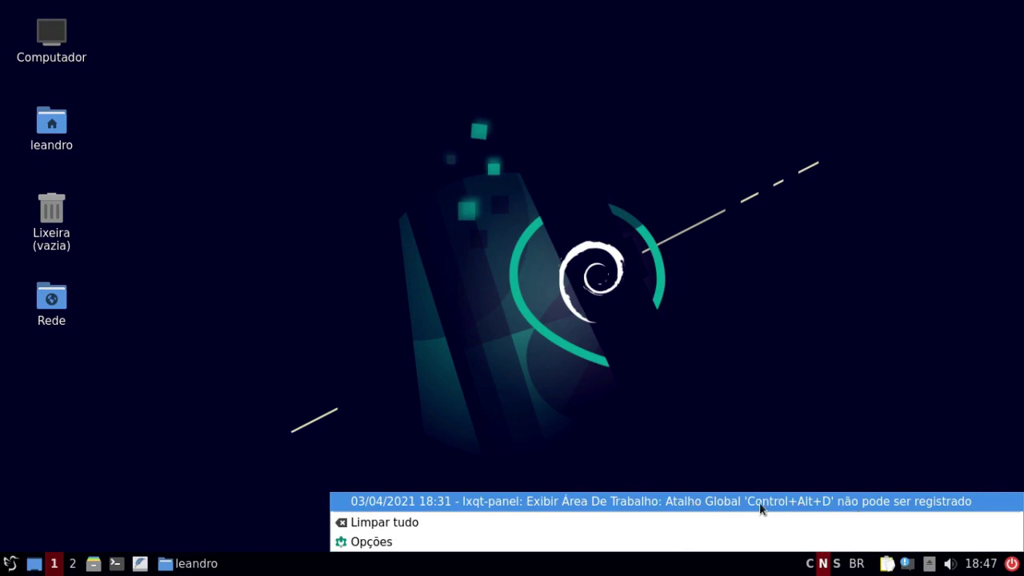
click(508, 333)
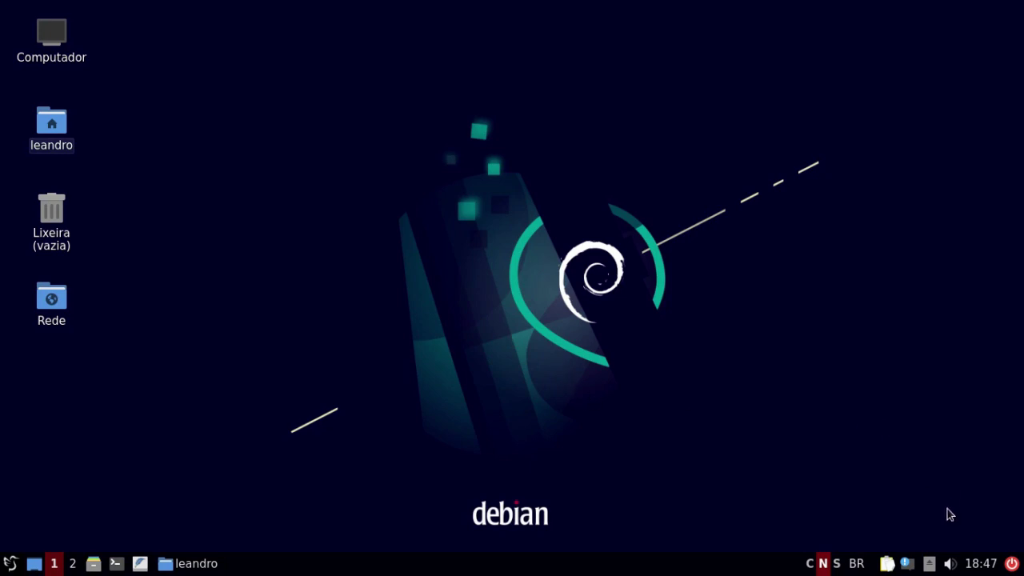
- Request ejecting the Debian testing amd64 1 disc and raise the sound volume slightly
click(933, 565)
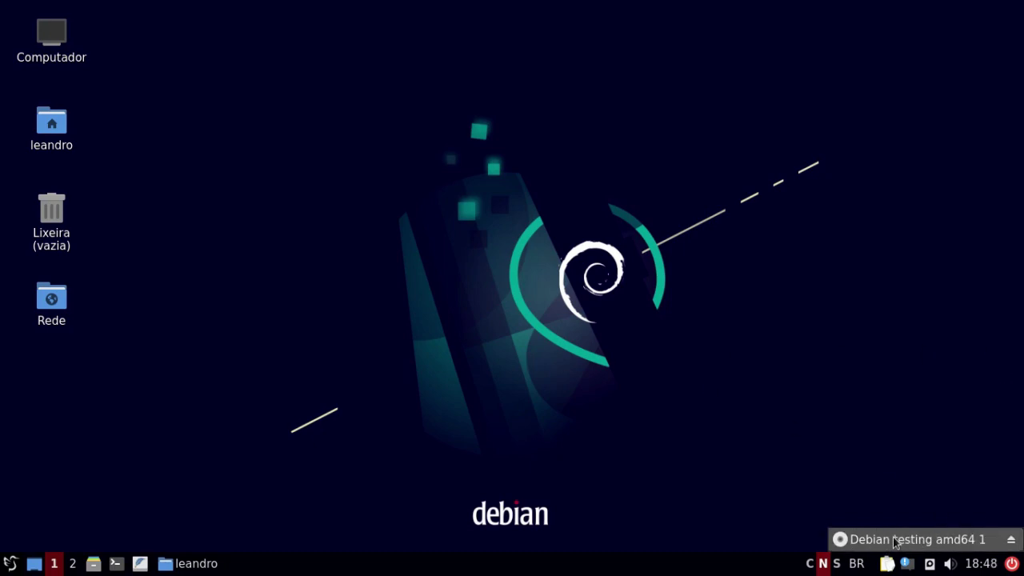
click(1011, 542)
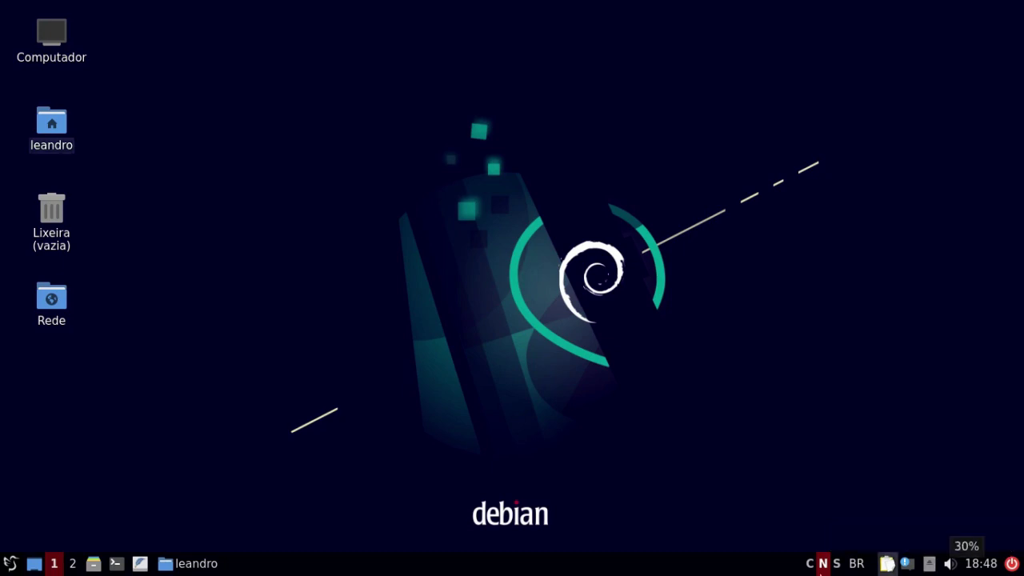
click(949, 564)
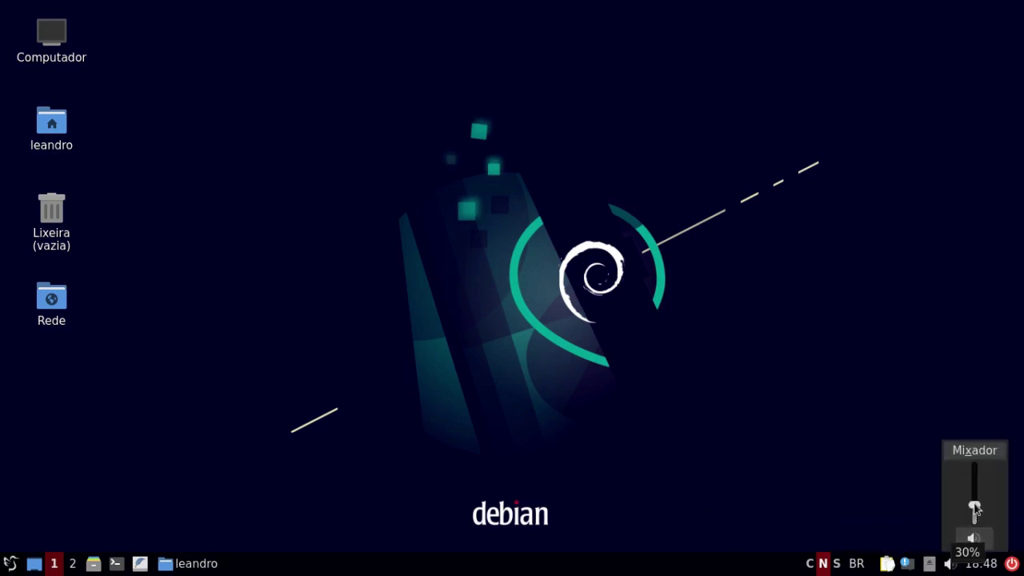
scroll(976, 504, up, 3)
drag(974, 486, 974, 497)
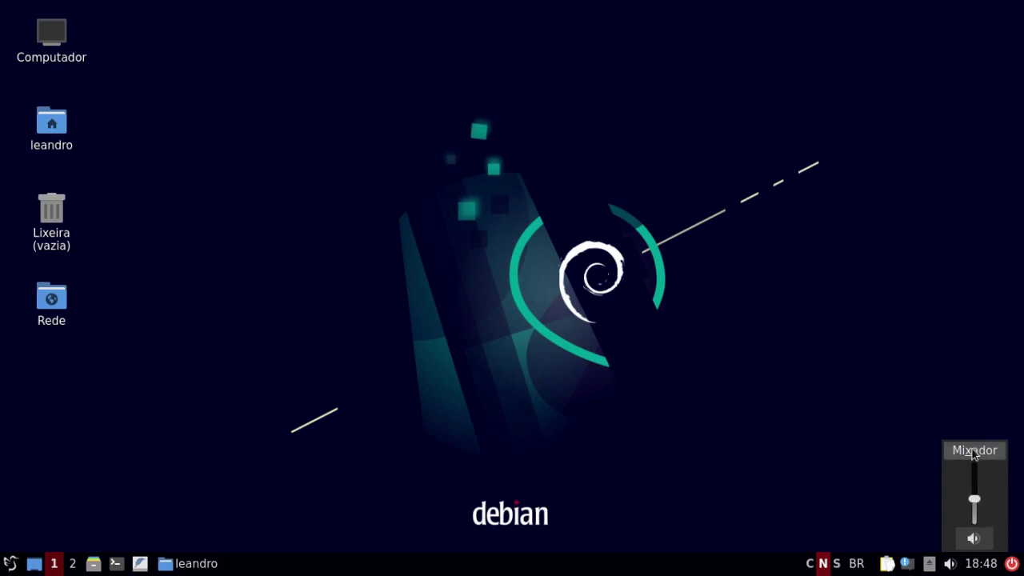
- Review the playback, recording, output and input device pages in the volume mixer, and close it
click(964, 454)
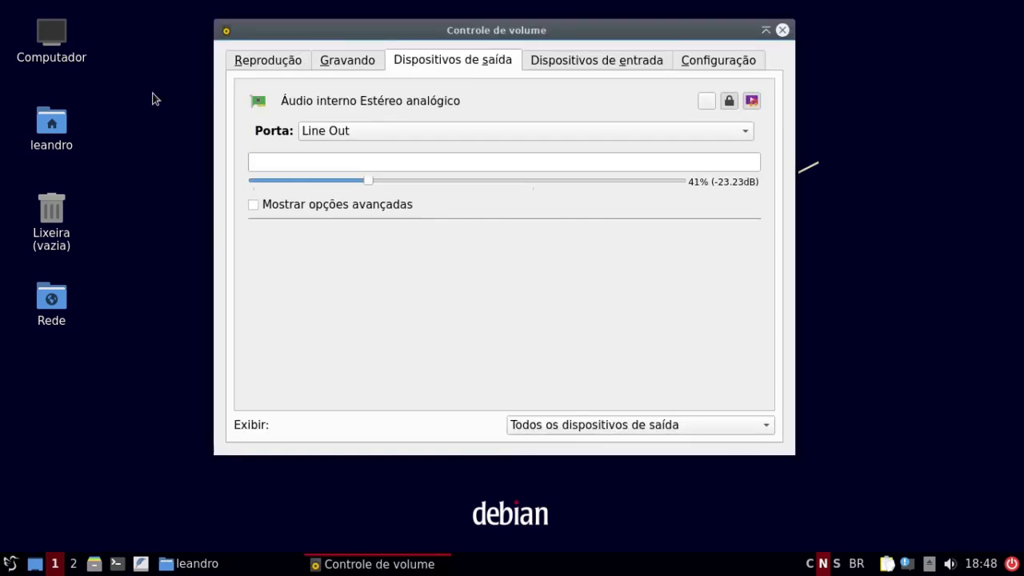
click(744, 61)
click(658, 64)
click(436, 67)
click(349, 67)
click(260, 64)
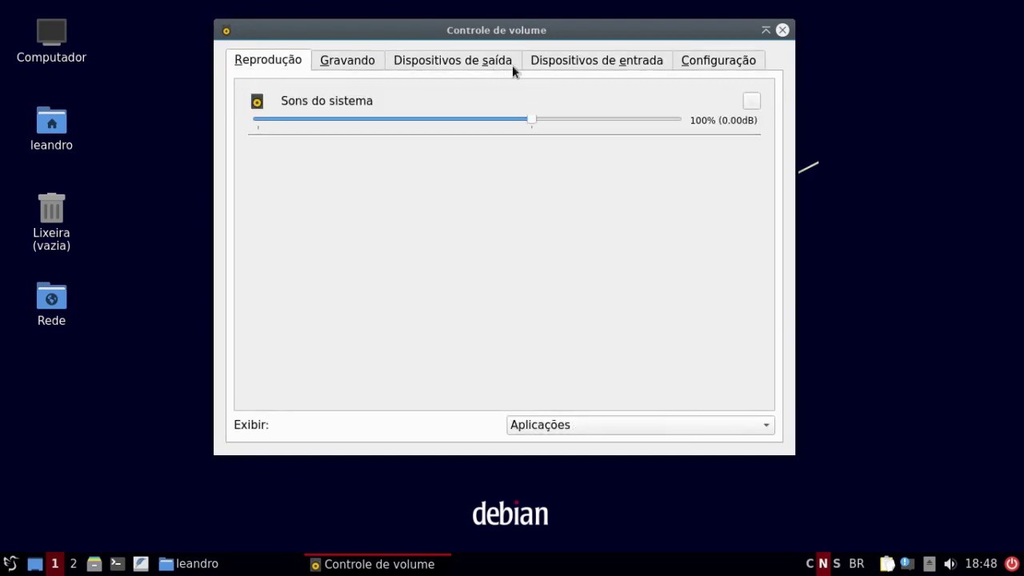
click(568, 63)
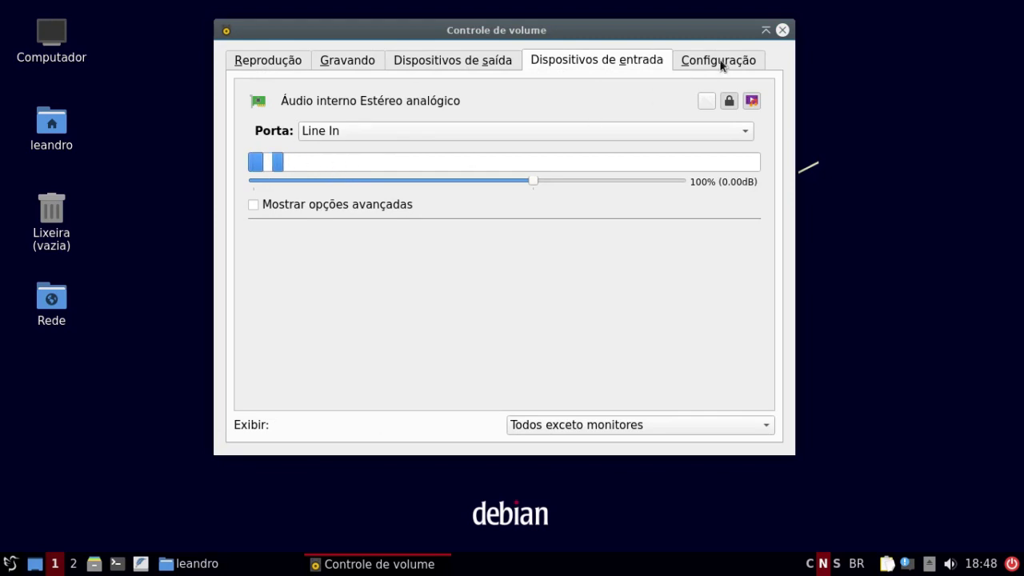
click(782, 31)
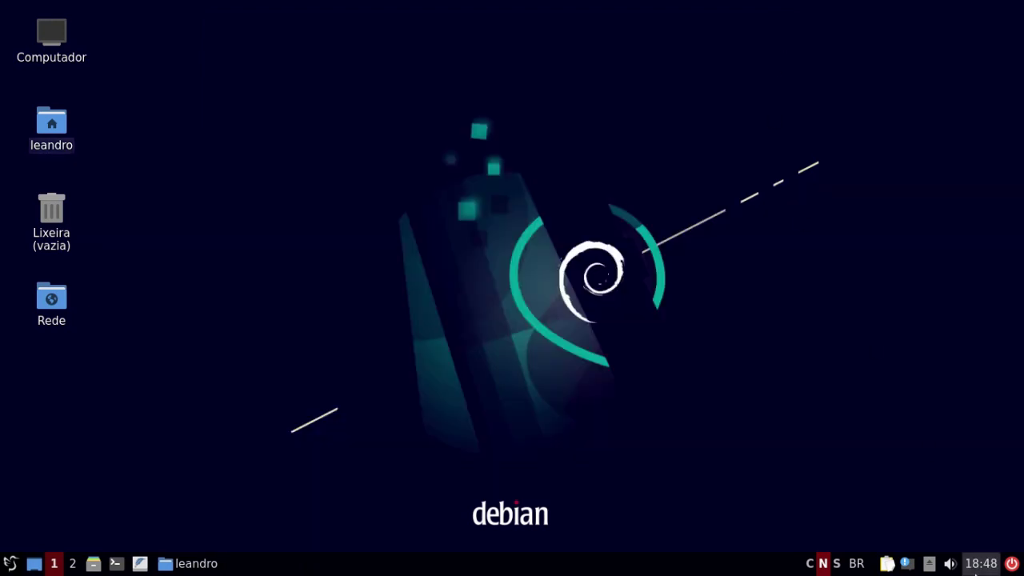
- View the panel's calendar and the session exit options, cancelling without leaving the session
click(977, 565)
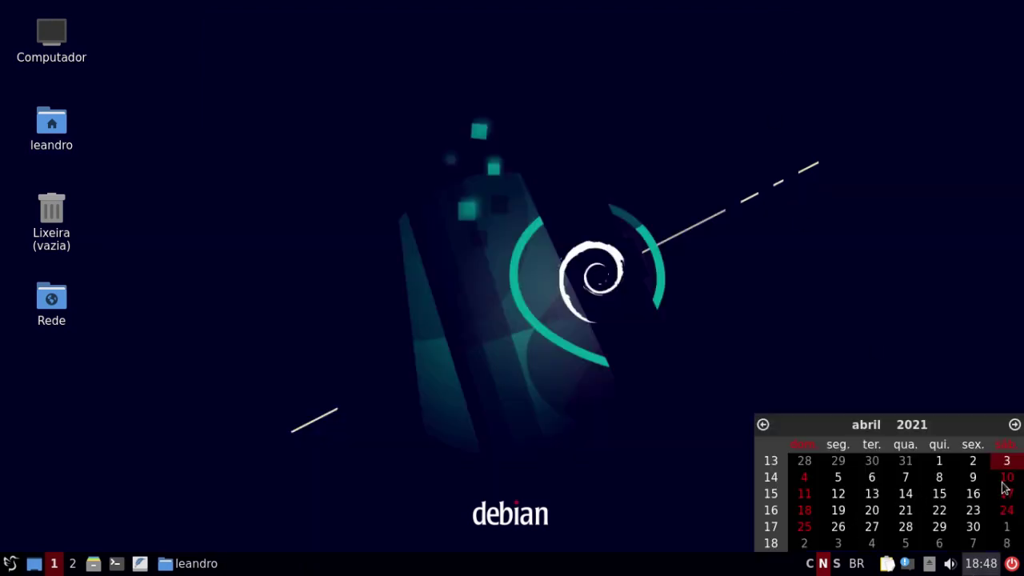
click(895, 369)
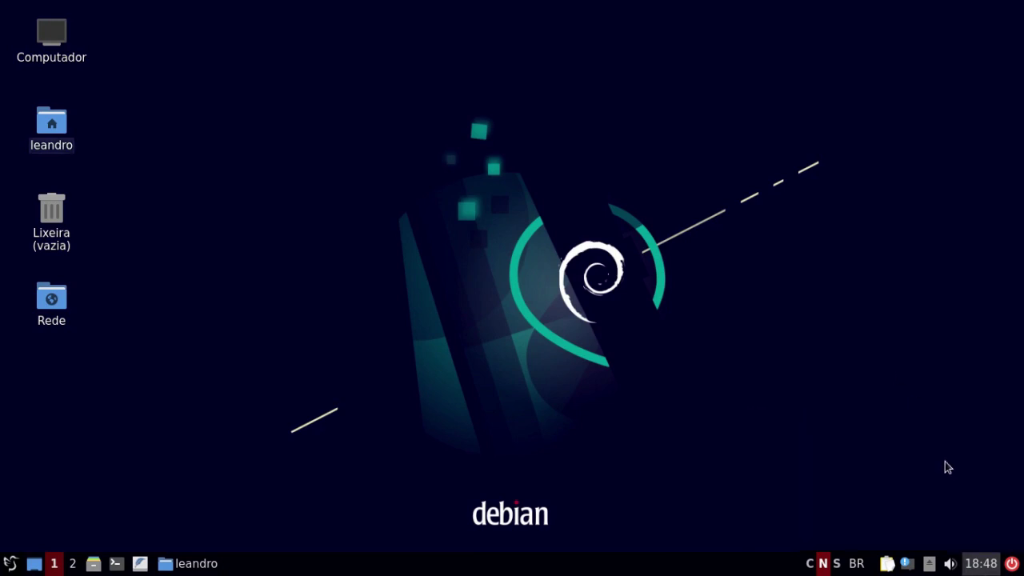
click(1012, 564)
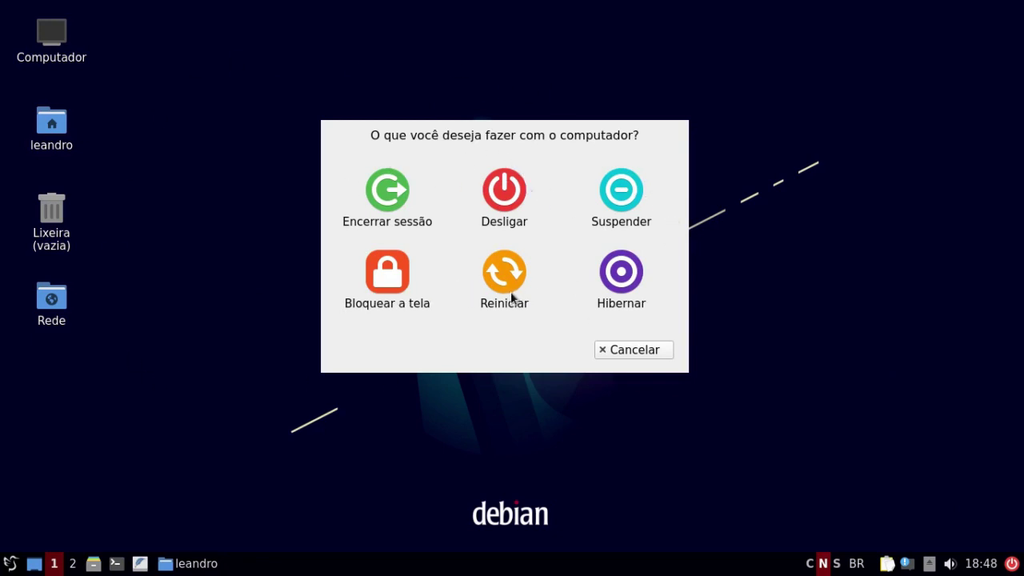
click(642, 352)
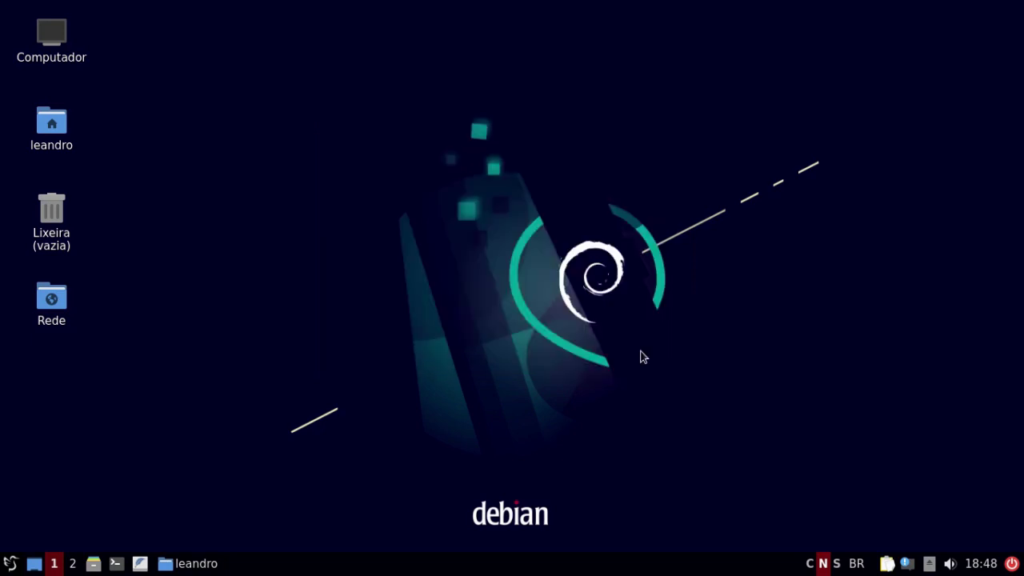
- Launch LibreOffice Calc by searching the application launcher for "calc", and close the blank spreadsheet
click(9, 565)
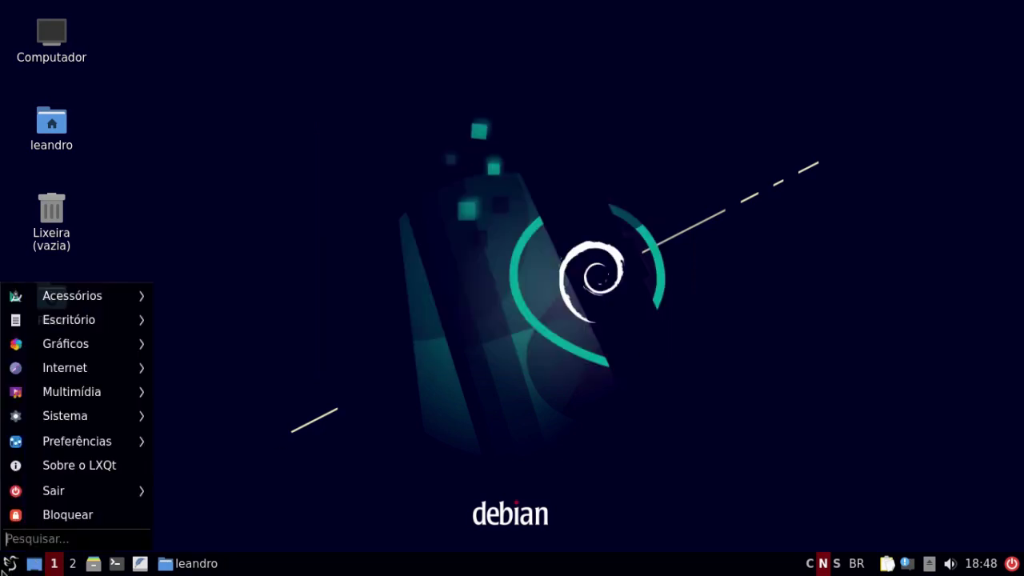
text(calc)
key(Return)
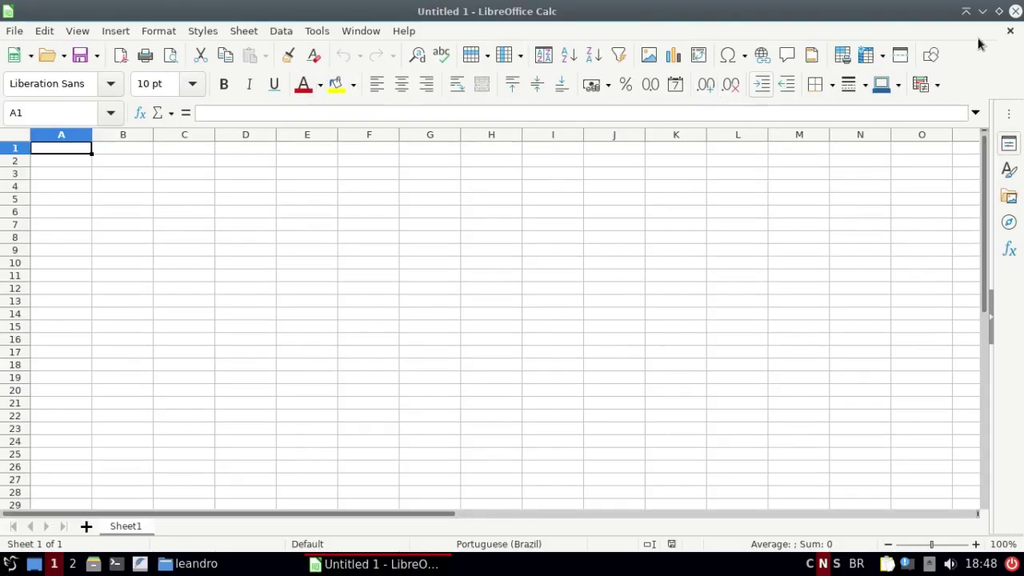
click(1016, 12)
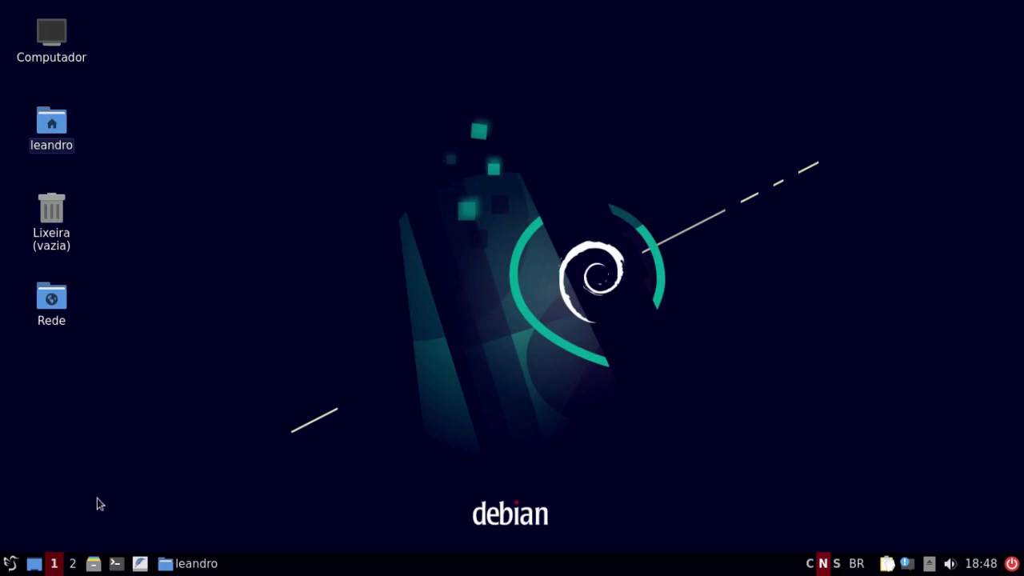
- Clear the launcher search and examine the applications in the Multimídia, Acessórios, Escritório, Gráficos and Sistema categories
click(11, 565)
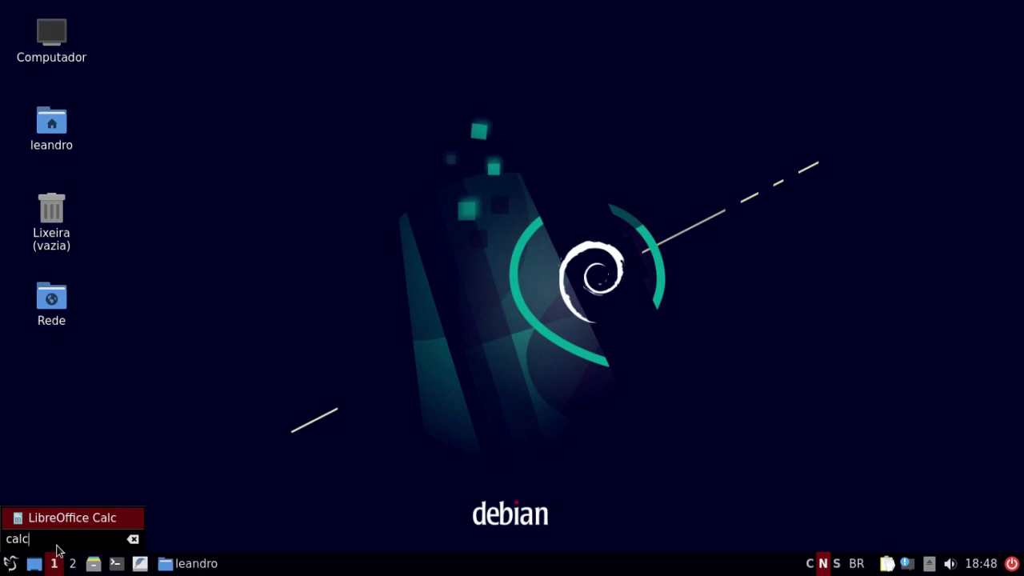
key(BackSpace)
key(BackSpace)
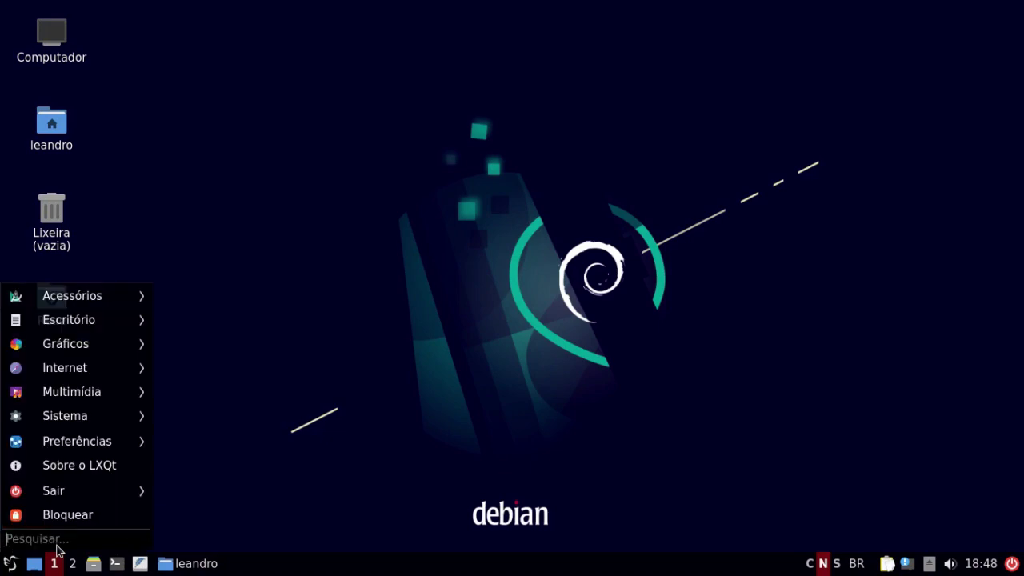
mouse_move(99, 394)
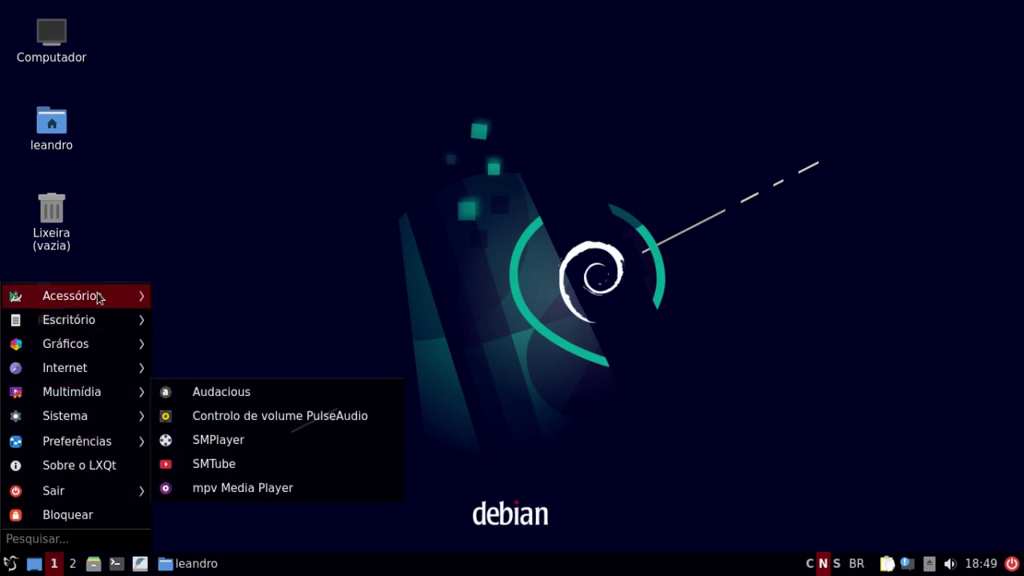
mouse_move(99, 296)
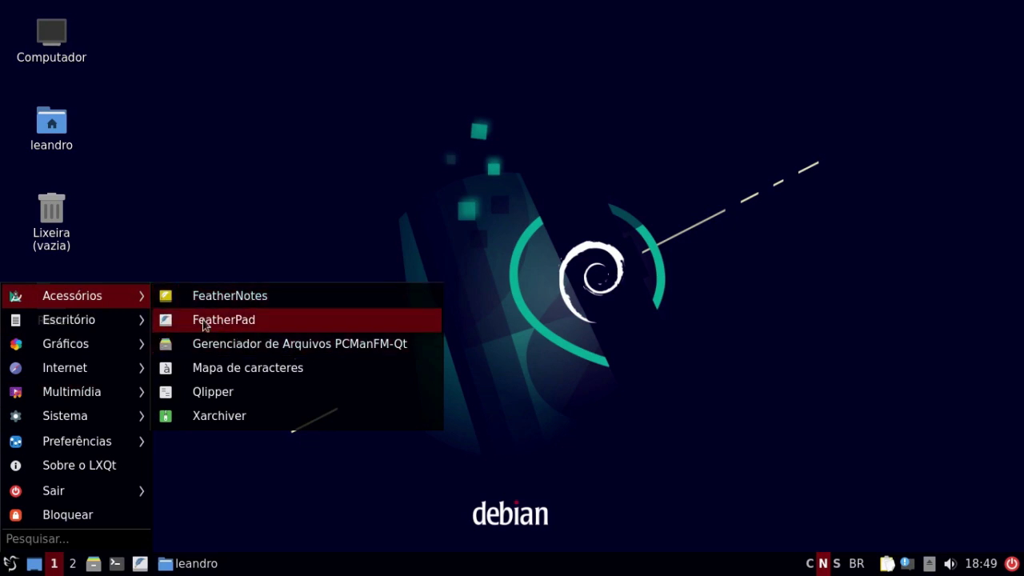
mouse_move(119, 326)
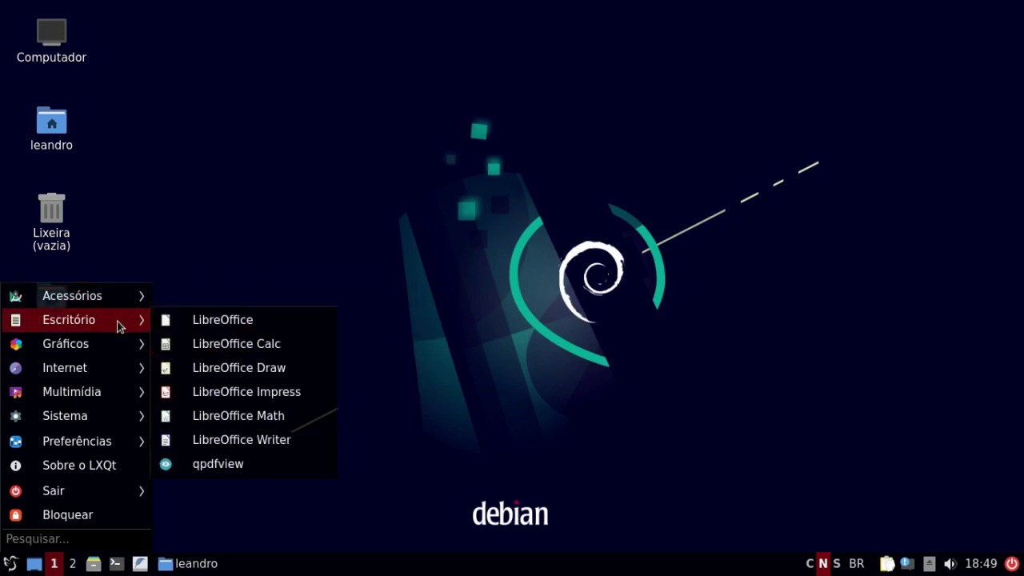
mouse_move(107, 349)
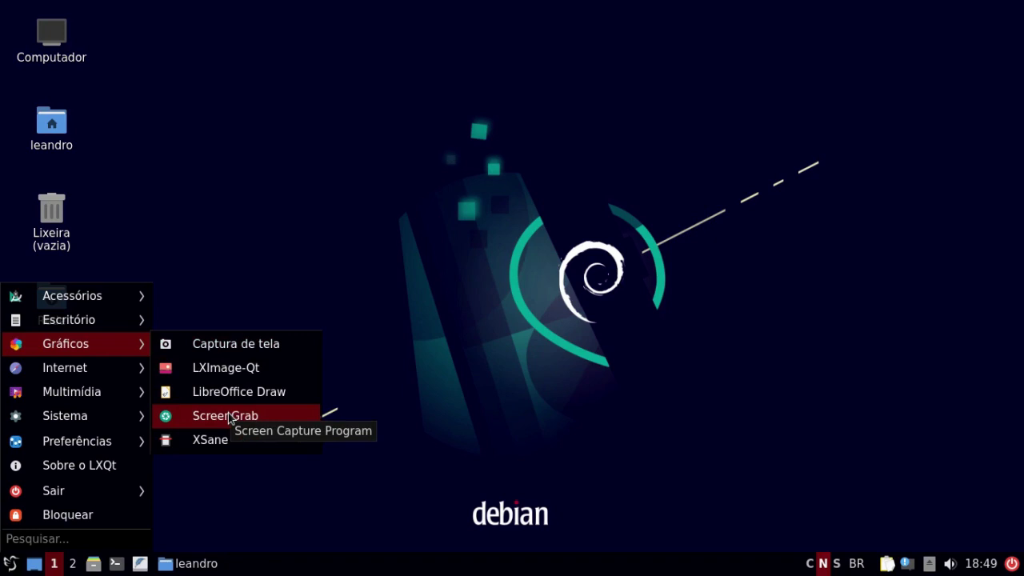
click(486, 345)
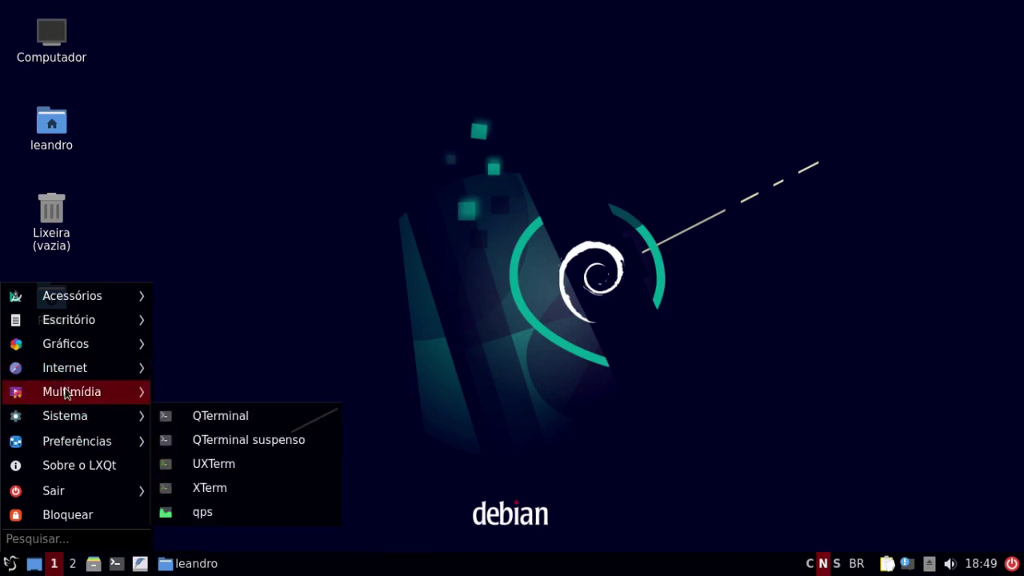
mouse_move(58, 422)
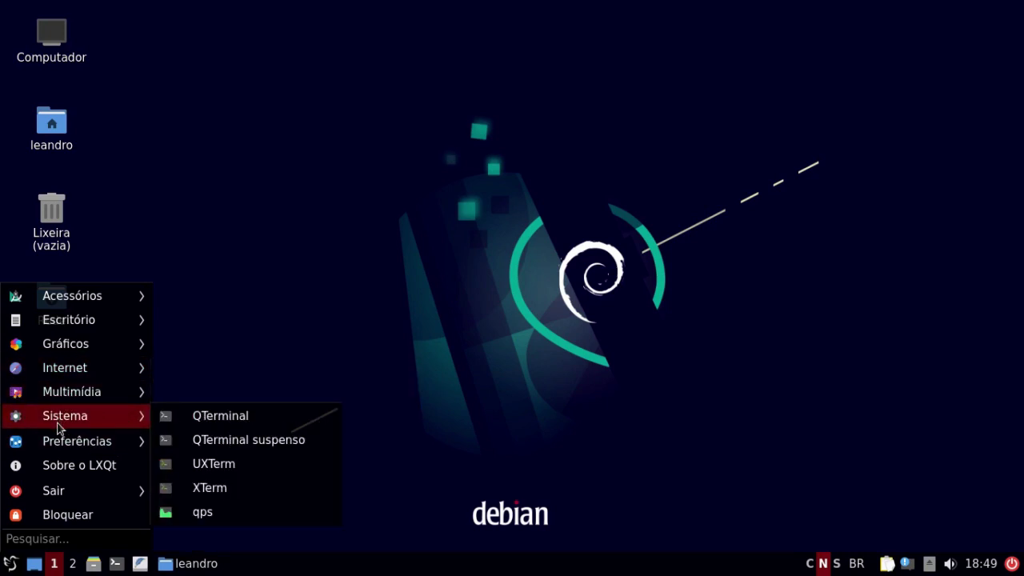
- Launch the drop-down terminal QTerminal suspenso and toggle it in and out of view repeatedly, leaving it hidden
click(235, 442)
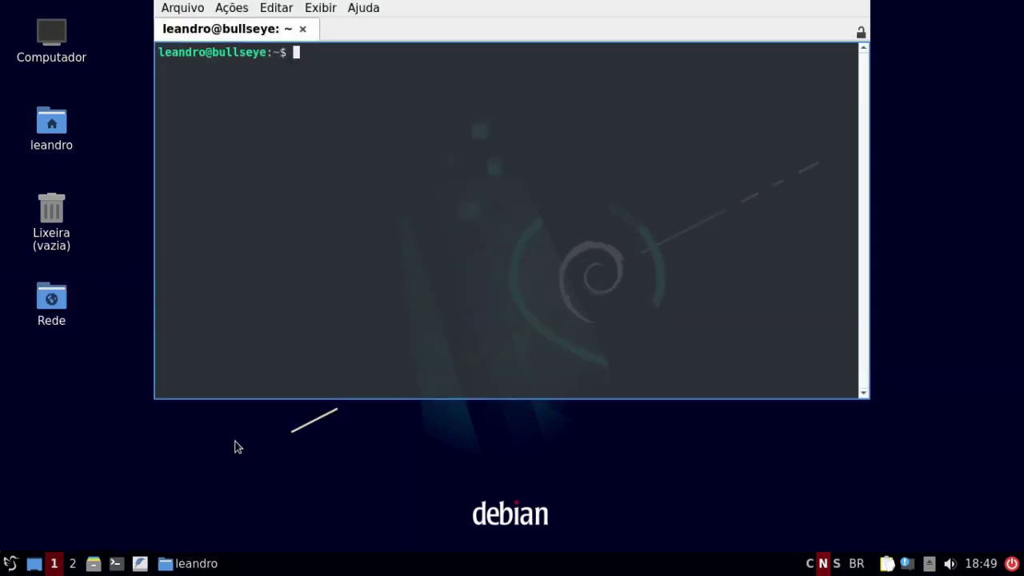
key(F12)
key(F12)
key(F12)
key(F12)
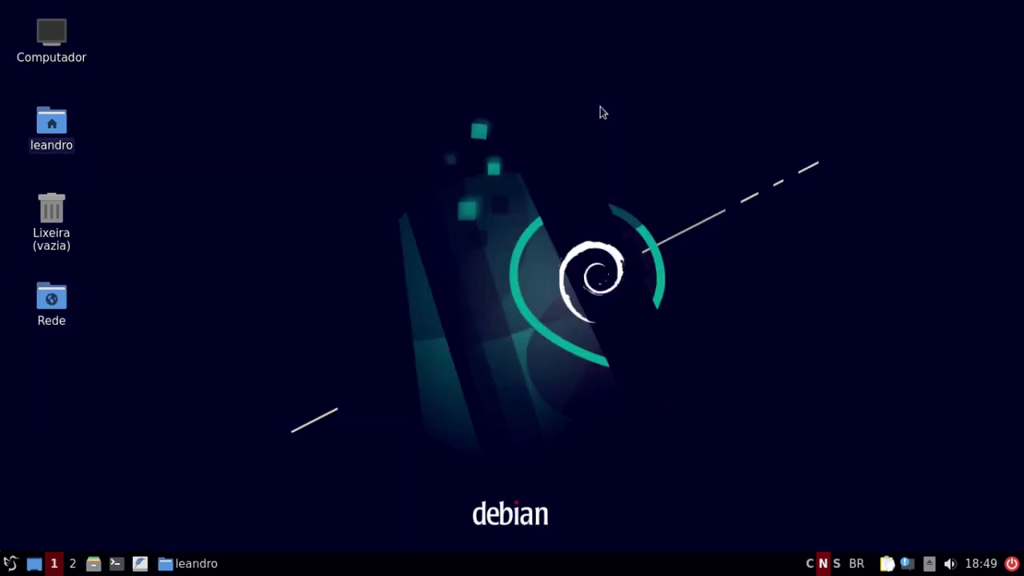
key(F12)
key(F12)
key(F12)
key(F12)
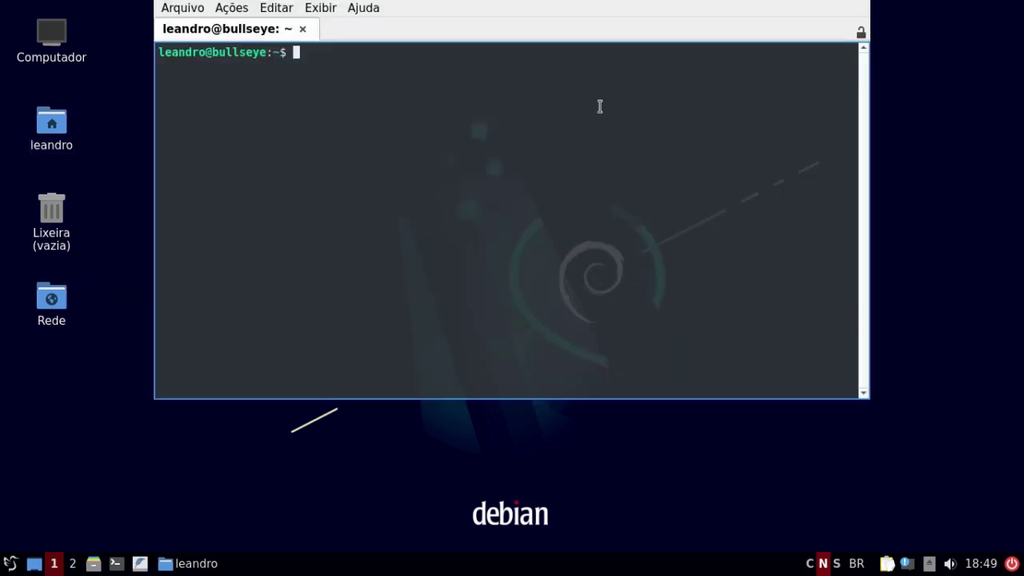
key(F12)
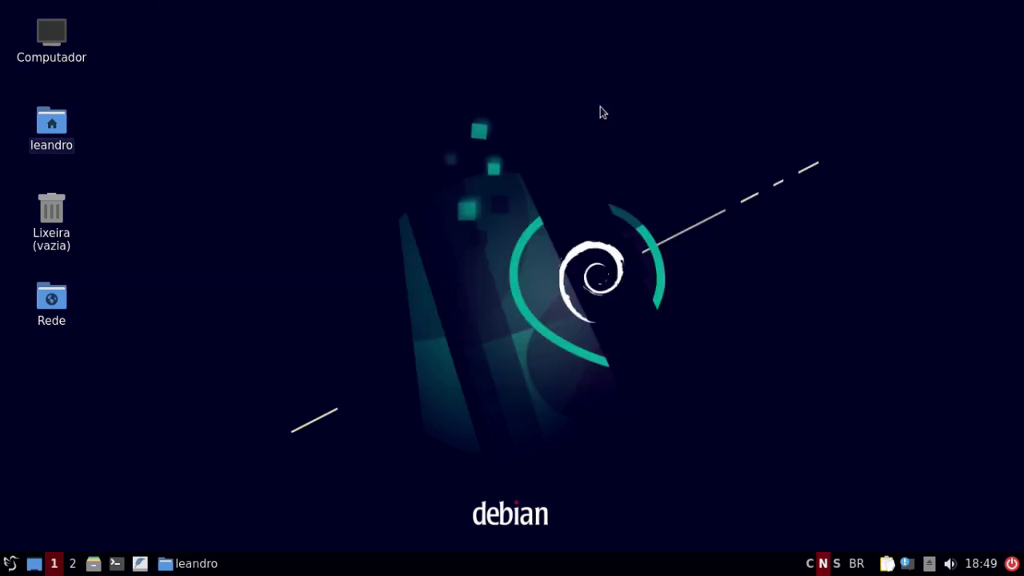
- Open the LXQt appearance configuration from the LXQt settings and move its window slightly right and down
click(11, 562)
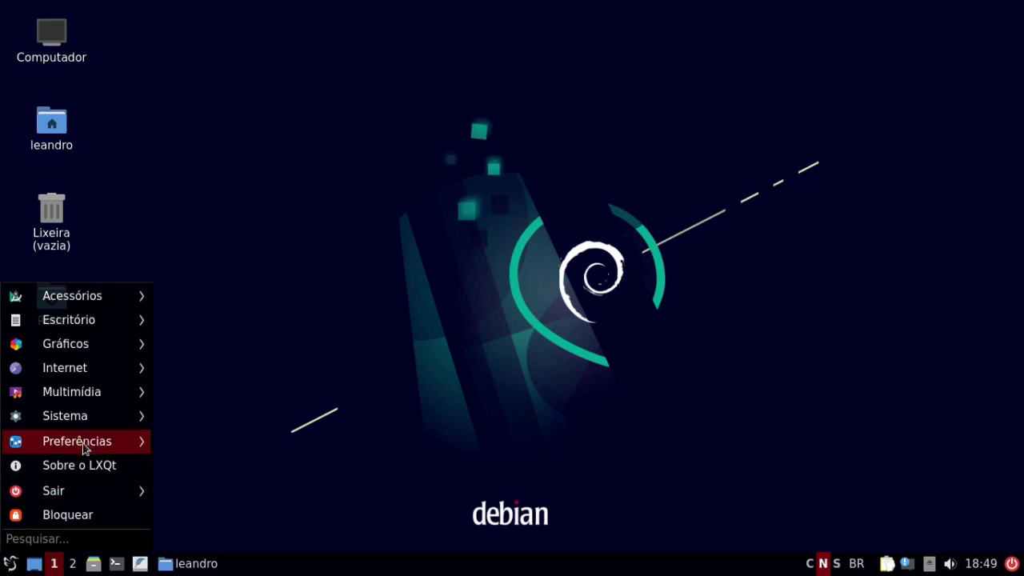
mouse_move(87, 446)
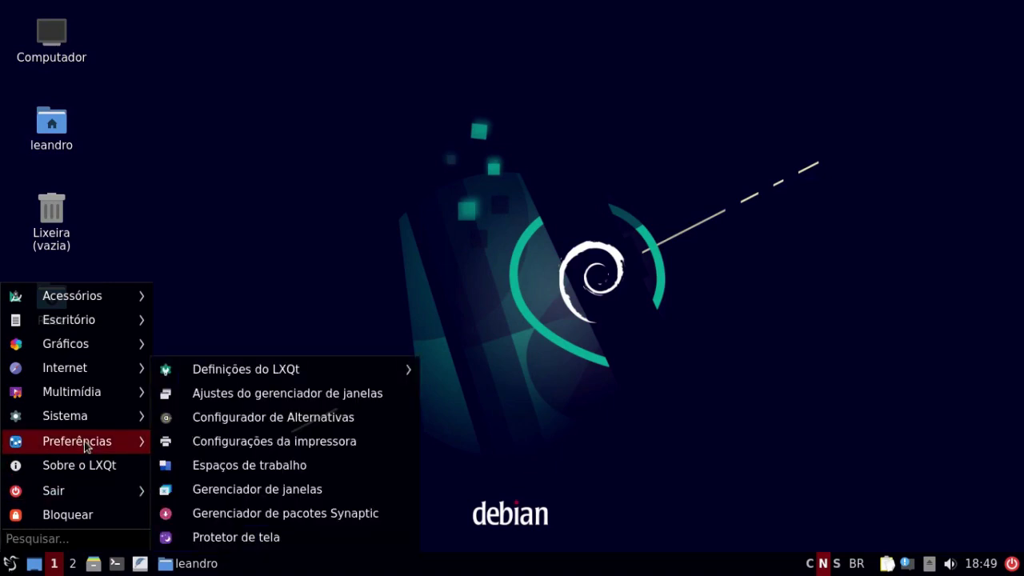
mouse_move(300, 372)
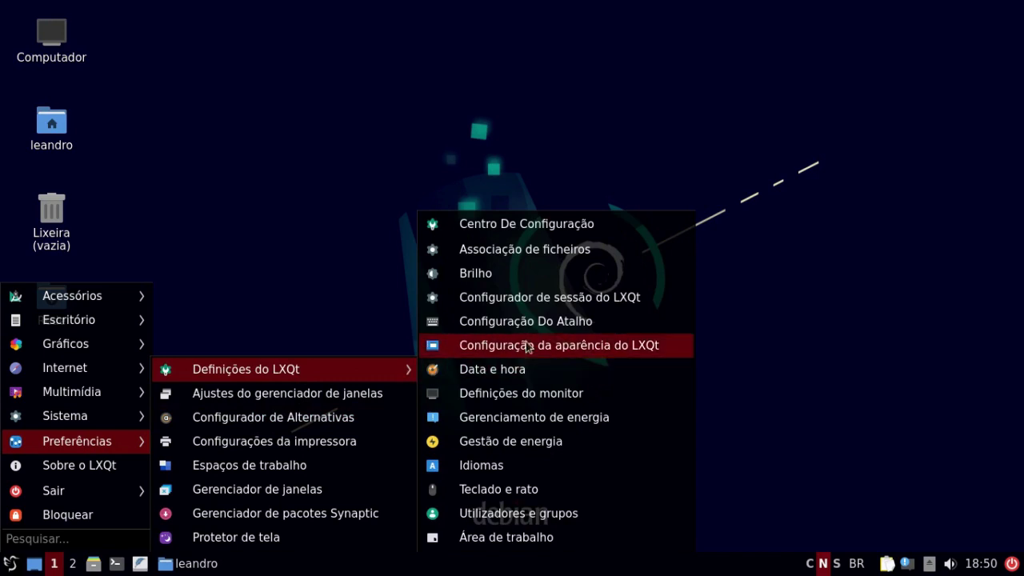
click(582, 346)
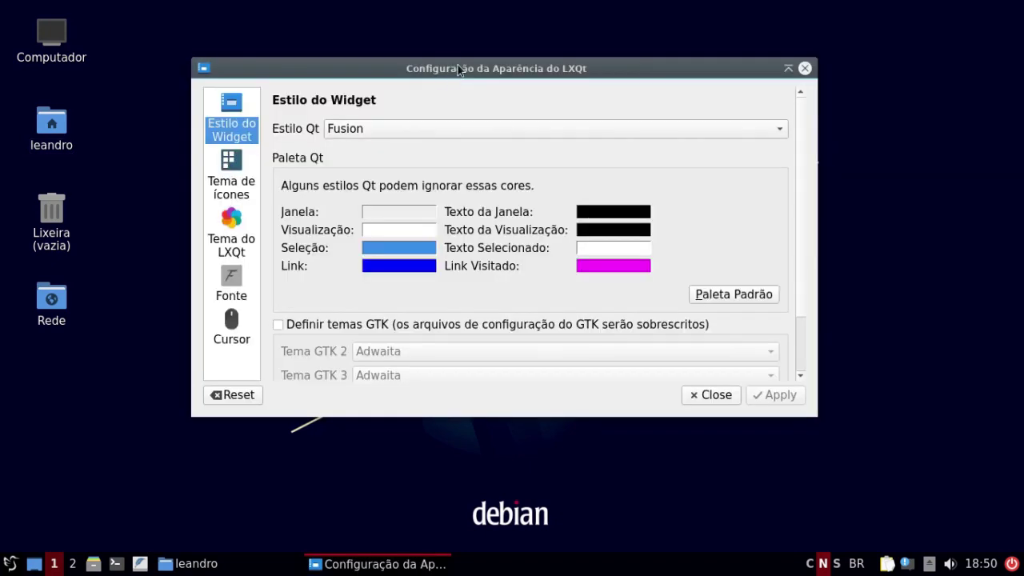
drag(458, 65, 539, 86)
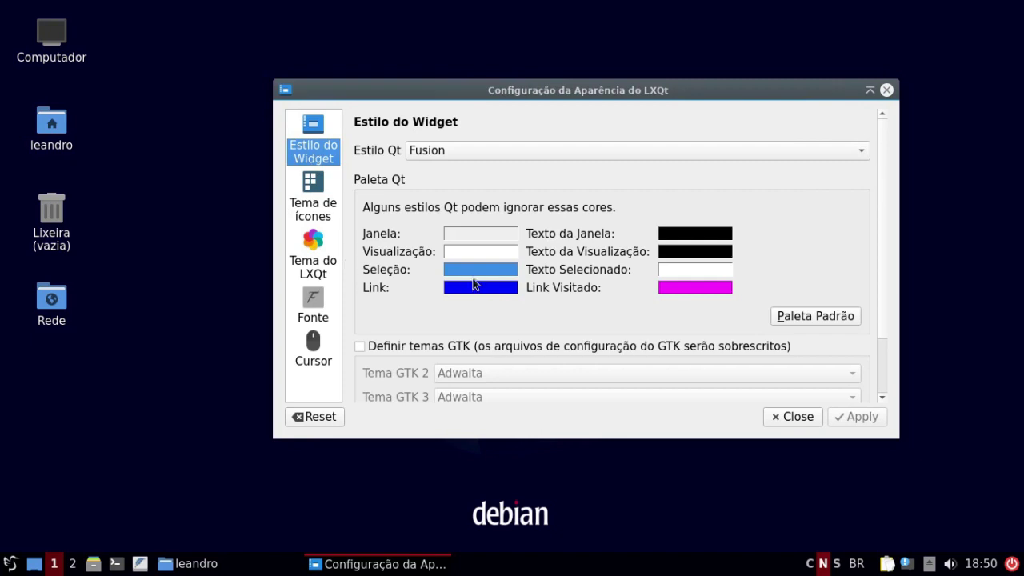
- Try out the Clearlooks LXQt theme and restore the Debian theme
click(316, 267)
scroll(524, 266, down, 1)
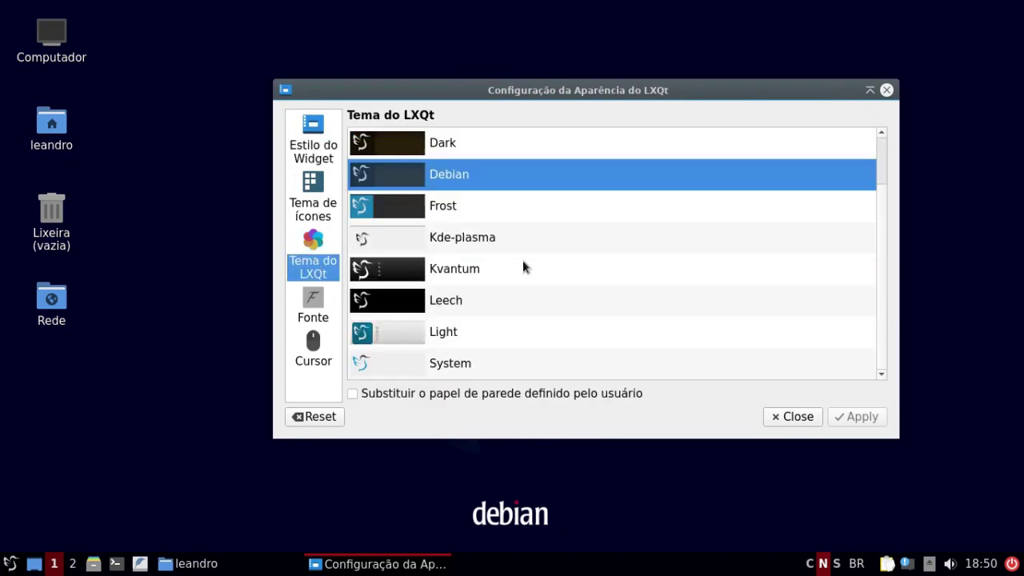
scroll(524, 266, up, 1)
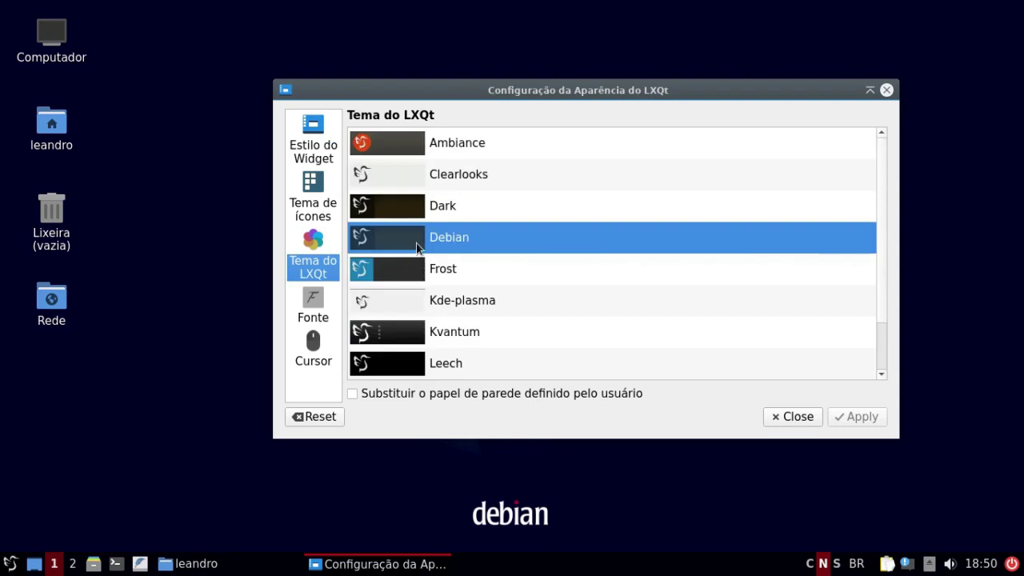
click(446, 184)
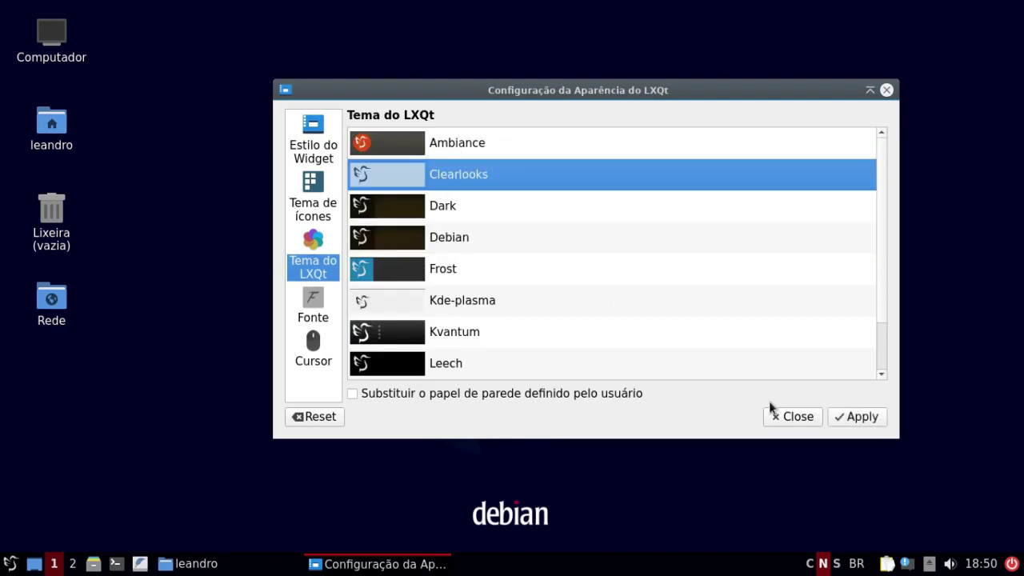
click(851, 418)
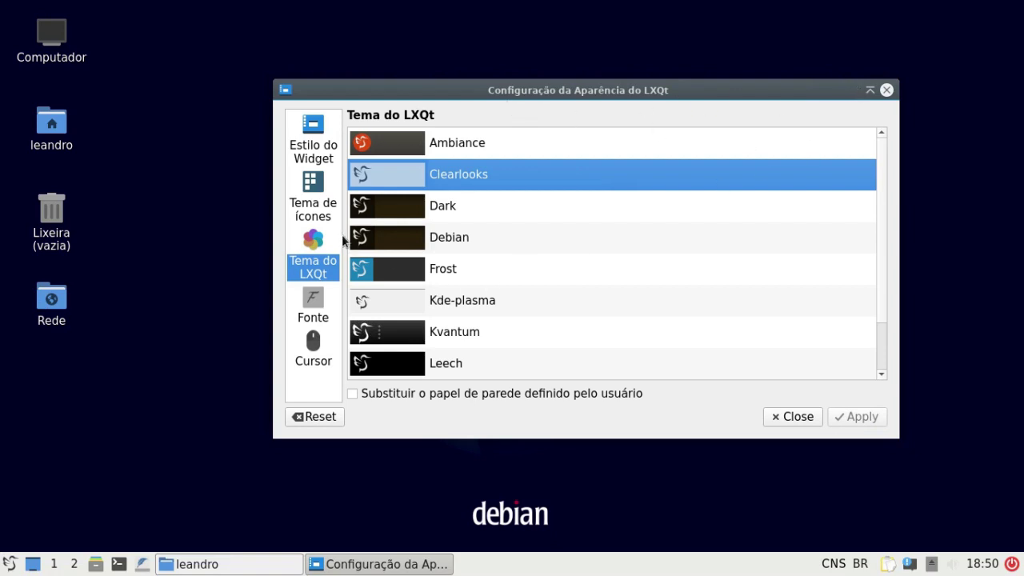
click(374, 244)
click(853, 415)
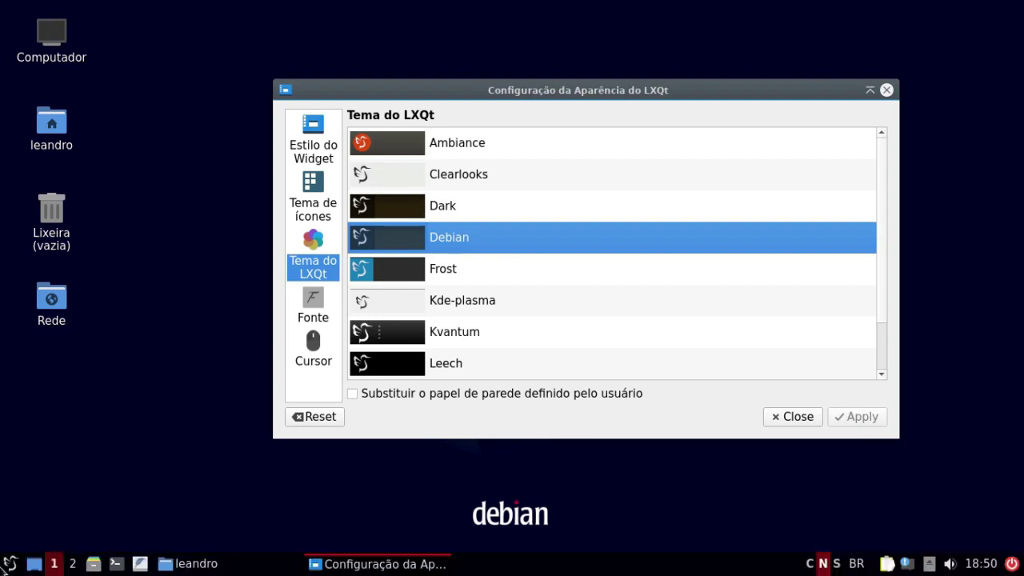
- Search the application launcher for "jane" and open Gerenciador de janelas
click(6, 566)
text(jane)
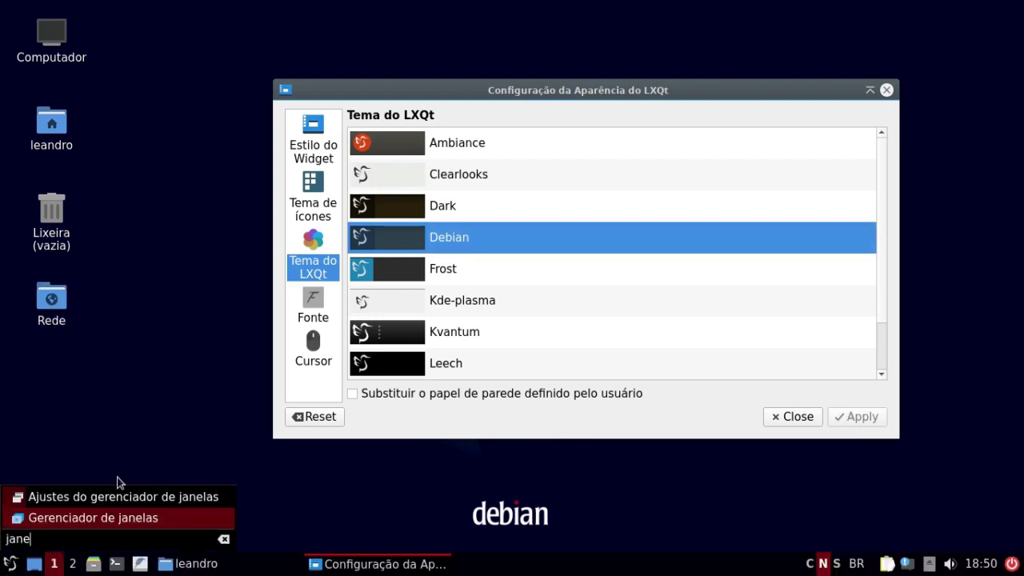
click(120, 521)
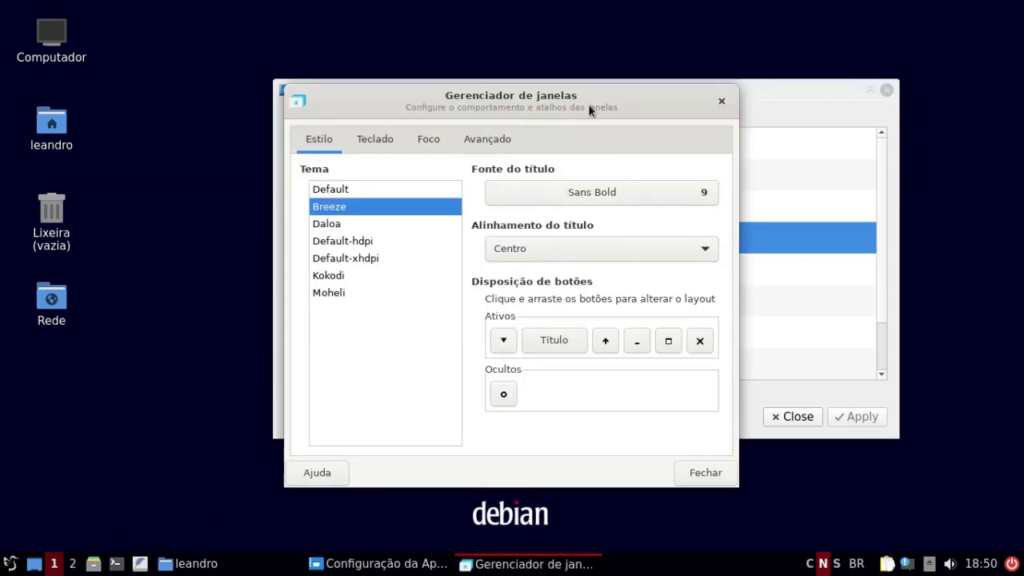
- Arrange the Gerenciador de janelas and LXQt appearance windows side by side, with the appearance window's title bar fully visible
drag(644, 98, 473, 66)
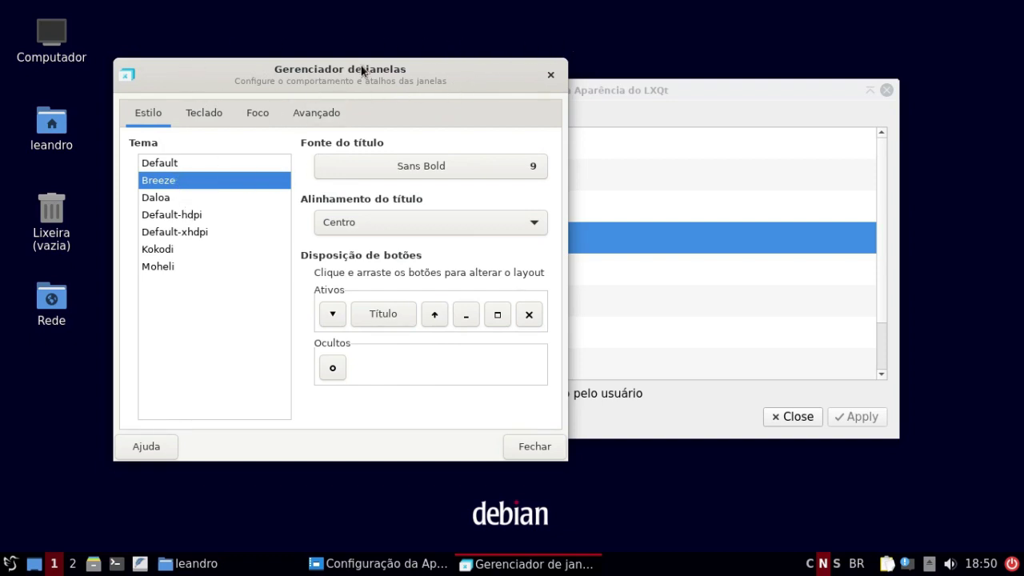
drag(359, 71, 448, 137)
click(524, 90)
drag(528, 91, 624, 76)
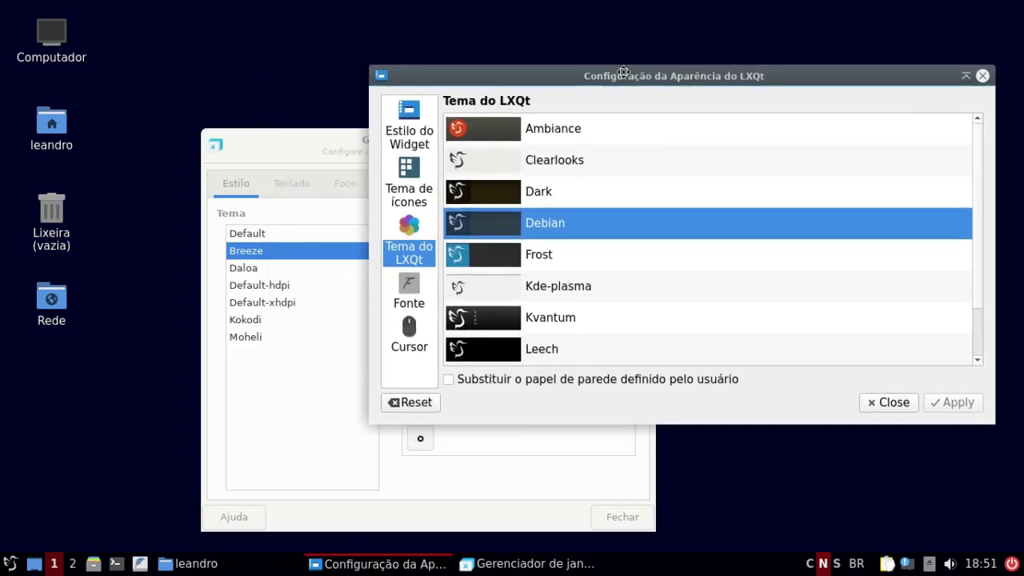
click(313, 150)
drag(408, 142, 228, 157)
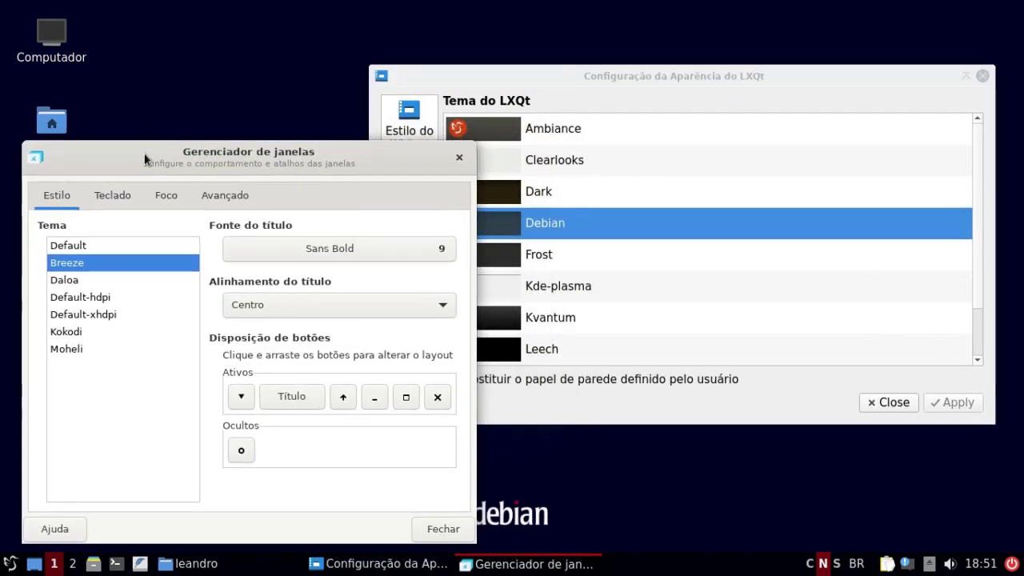
click(481, 73)
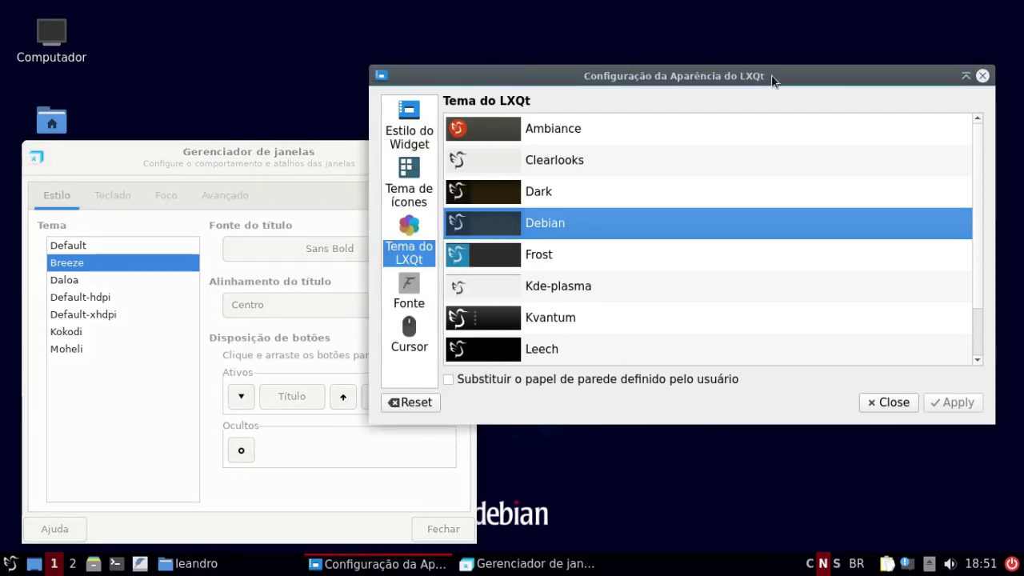
- Try the Kokodi window theme, check it on the appearance window's title bar, and restore the Breeze theme
click(184, 151)
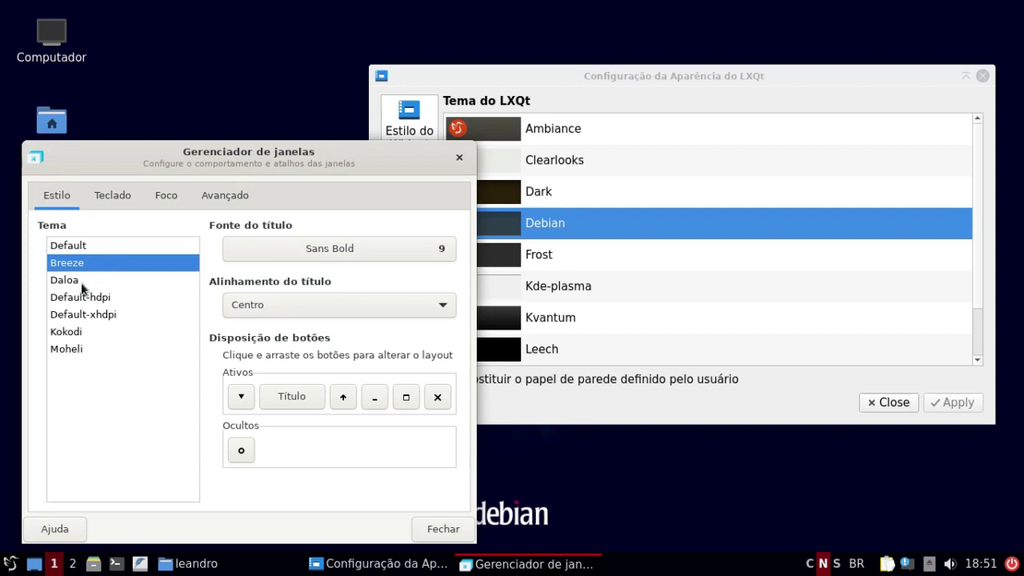
click(58, 333)
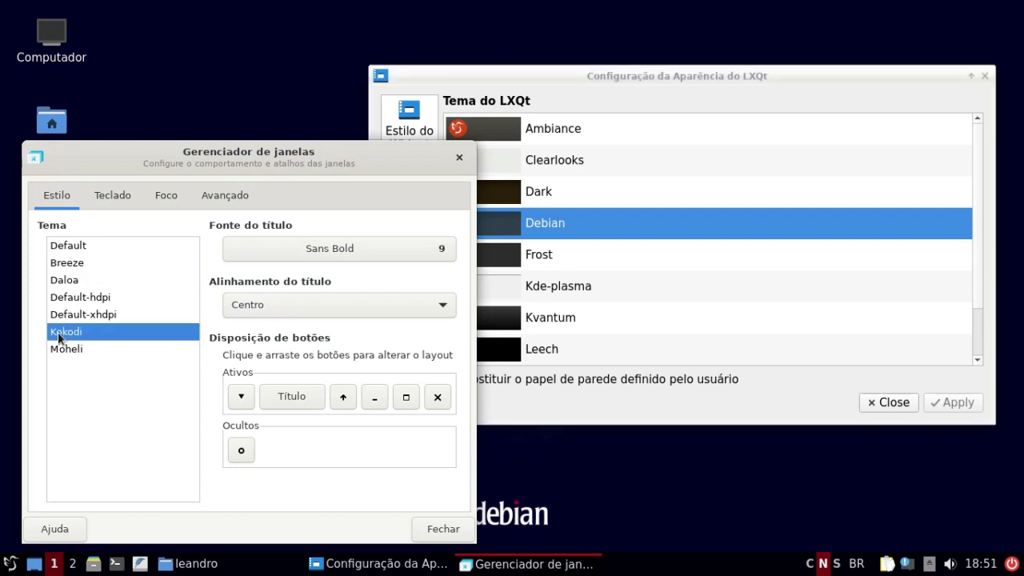
click(590, 77)
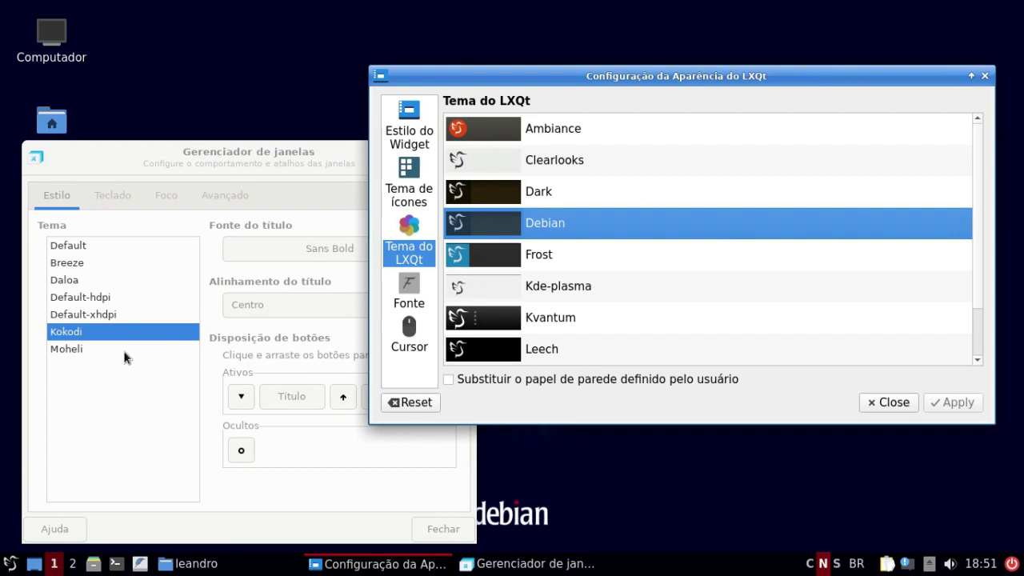
click(90, 351)
click(66, 265)
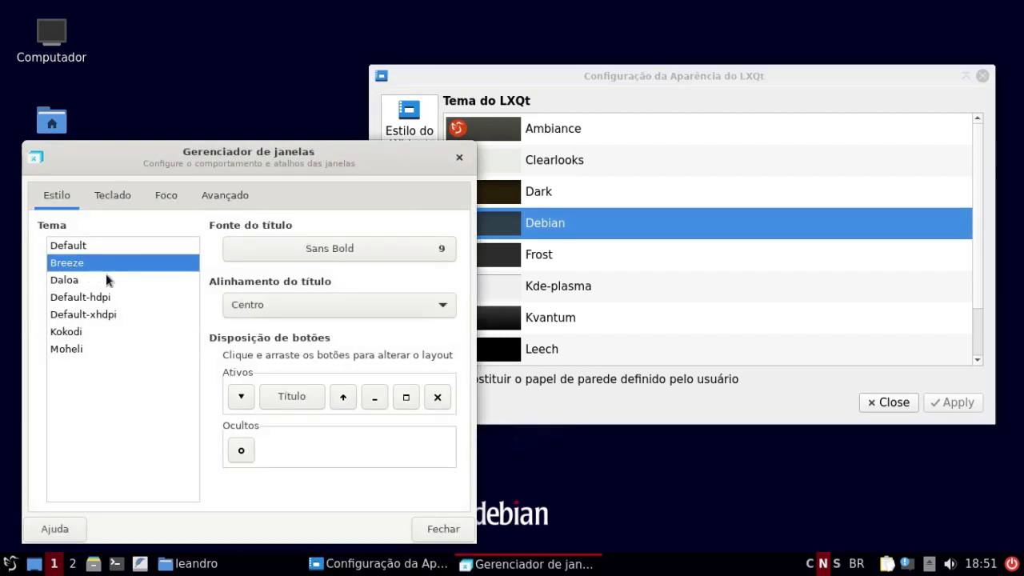
click(623, 71)
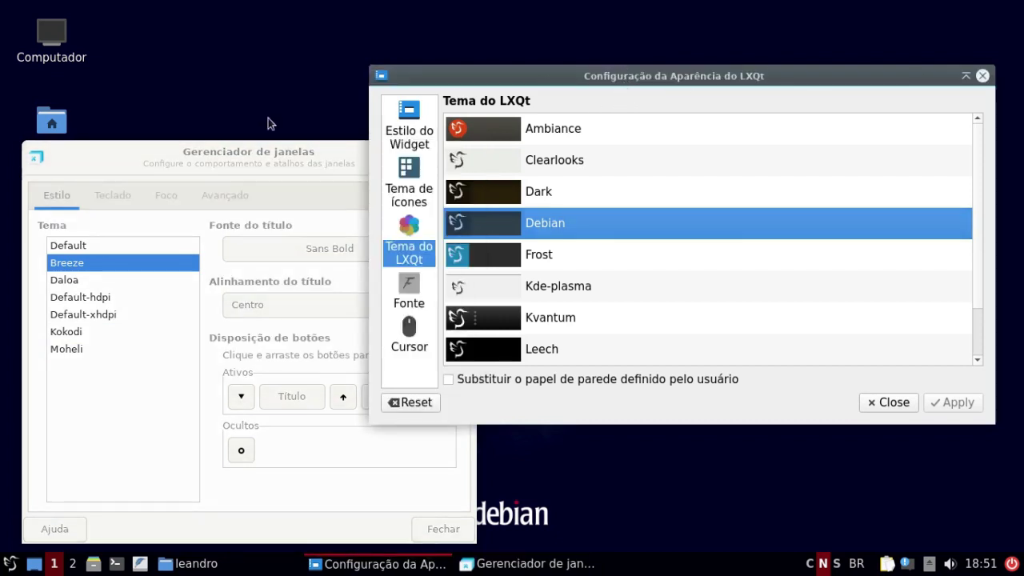
click(166, 149)
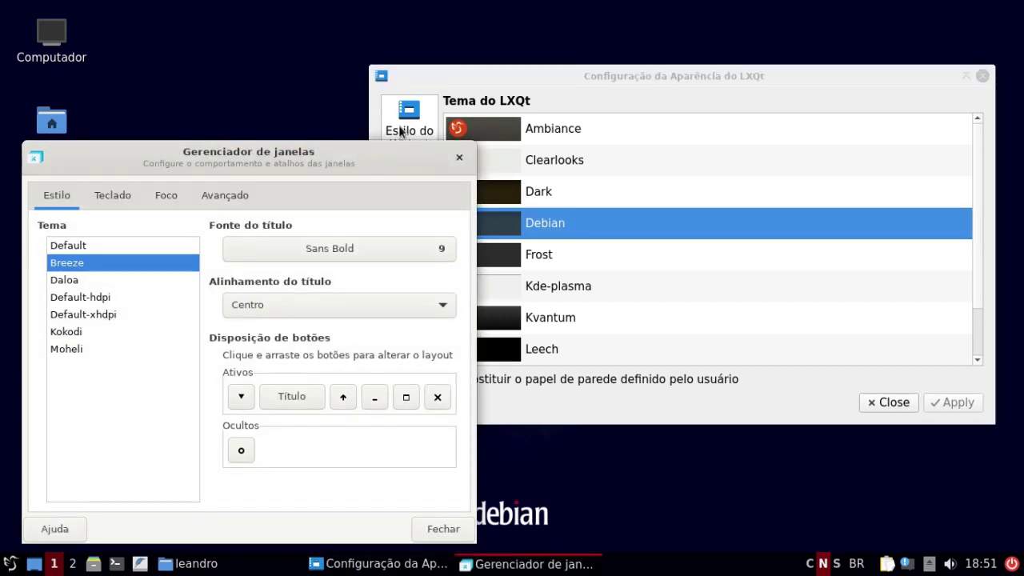
- Move the Gerenciador de janelas window slightly up and close it
drag(184, 153, 200, 103)
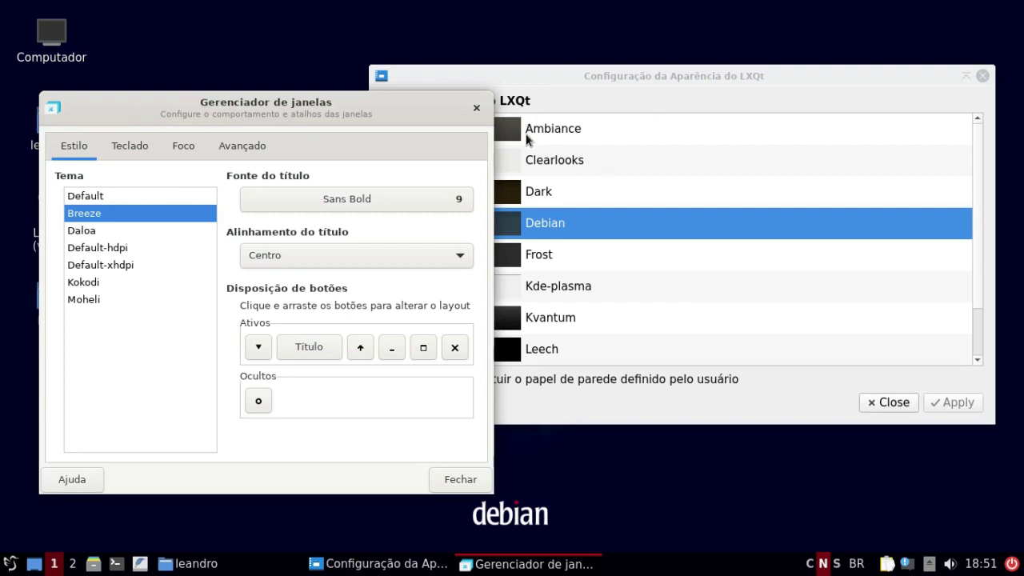
click(476, 107)
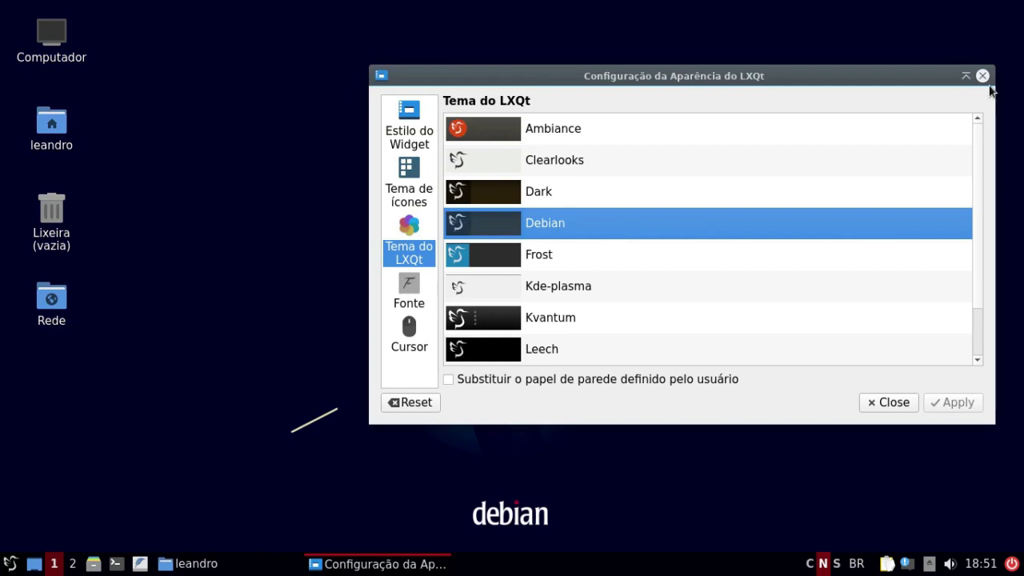
- Clear the application launcher's search, look through its categories and launch qps from Sistema
click(4, 564)
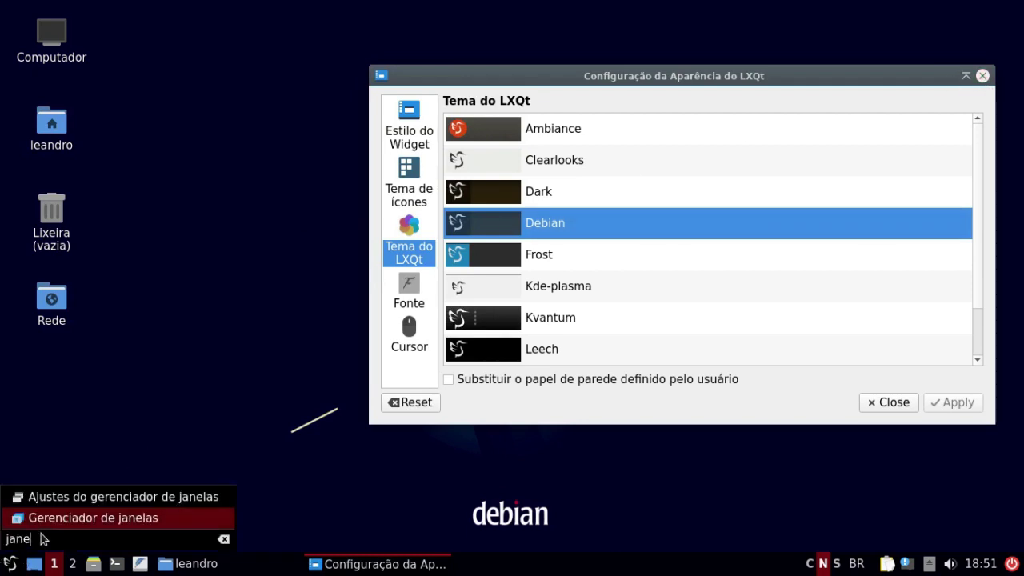
key(BackSpace)
key(BackSpace)
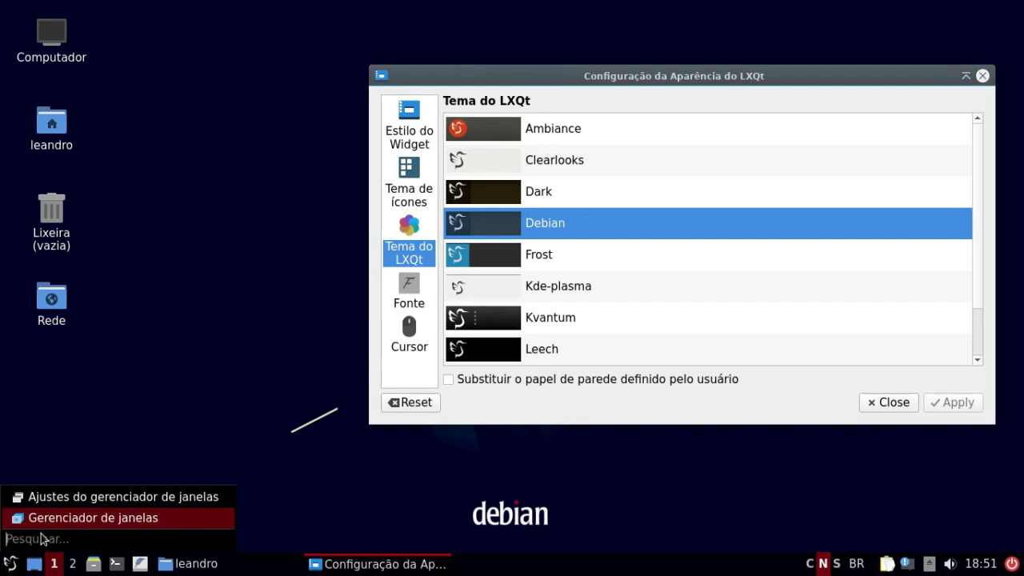
mouse_move(123, 339)
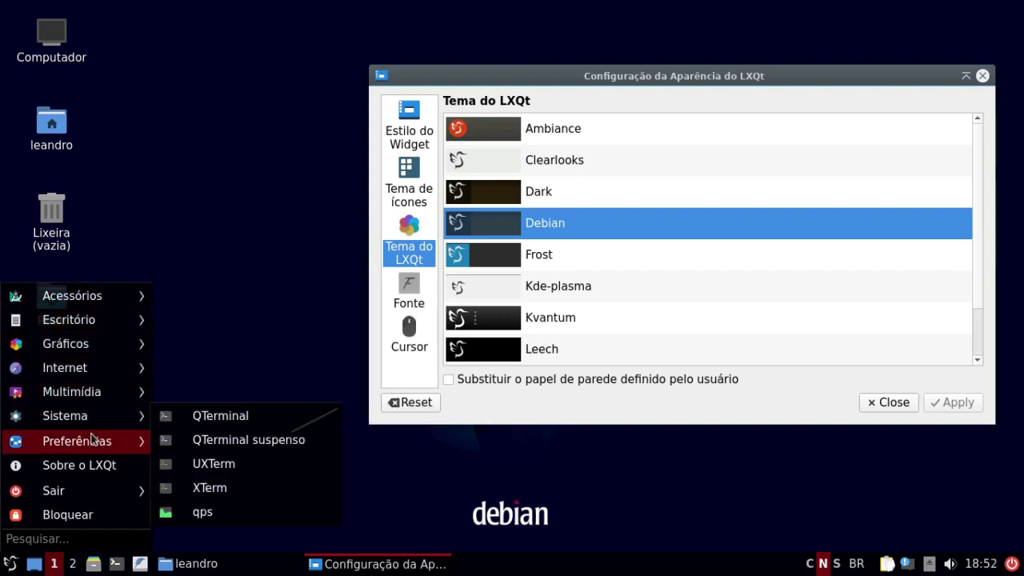
mouse_move(86, 452)
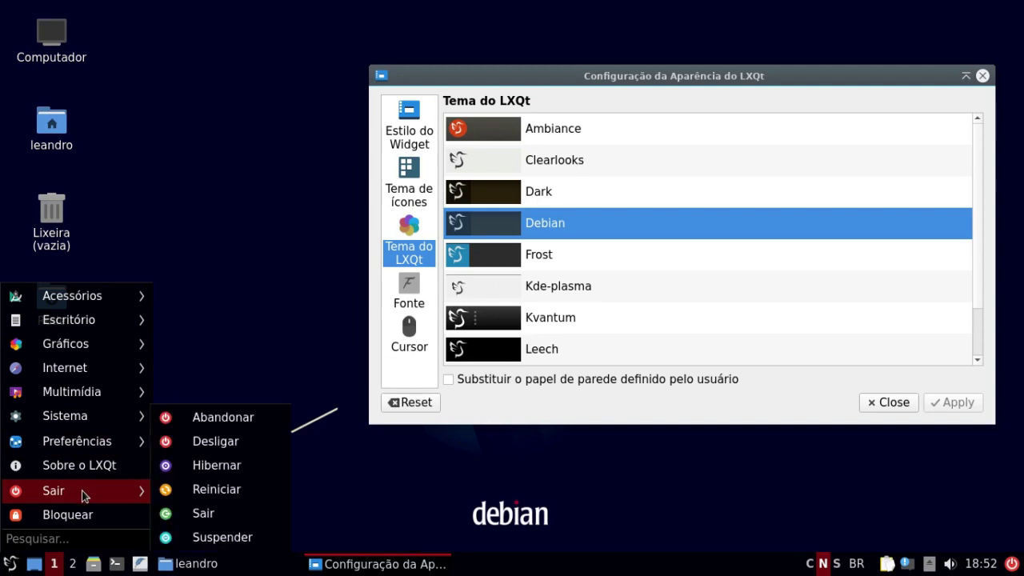
mouse_move(100, 427)
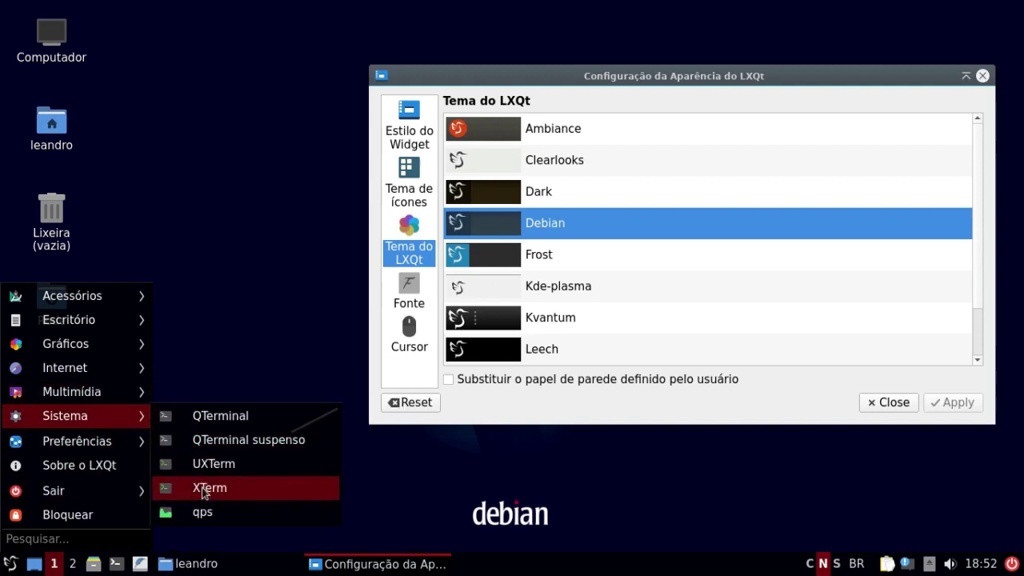
click(203, 512)
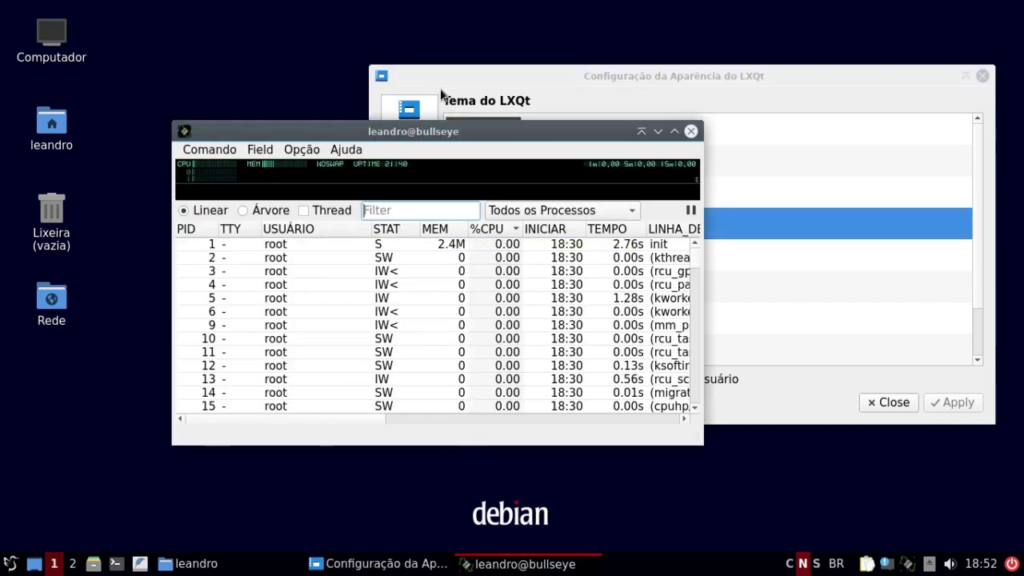
- Examine the CPU and memory usage details in the qps process monitor and close it
mouse_move(201, 166)
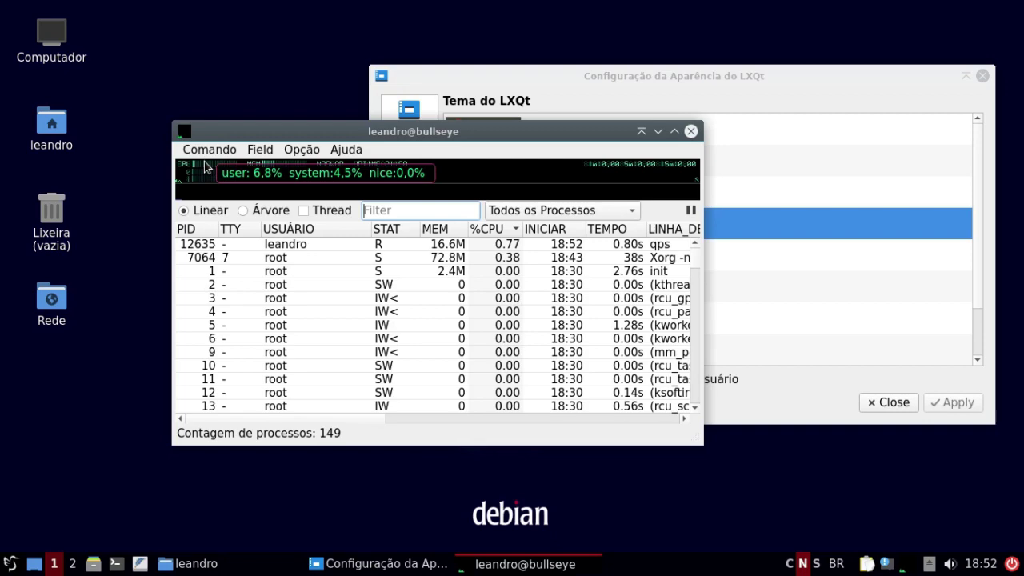
mouse_move(261, 168)
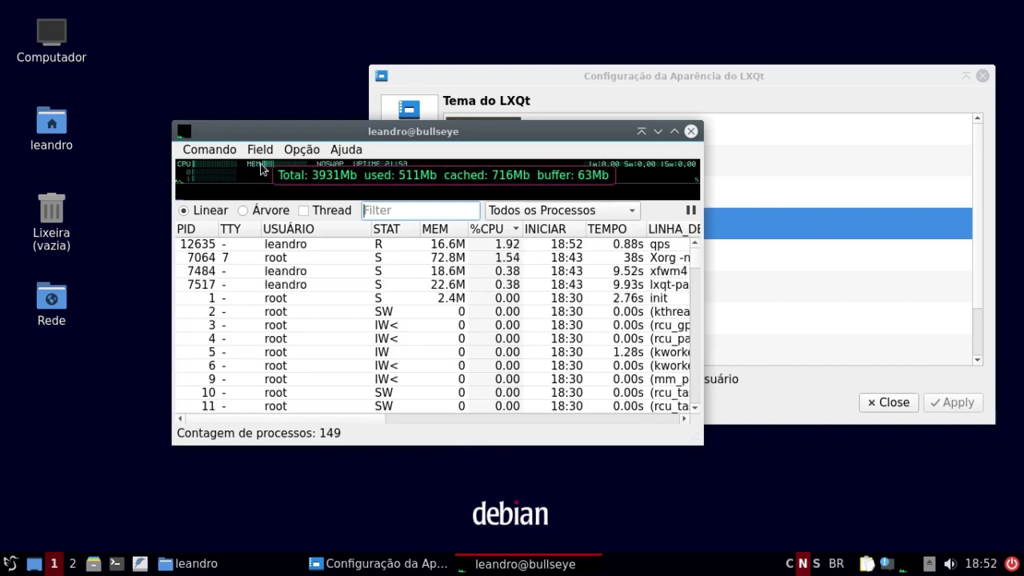
drag(557, 142, 442, 139)
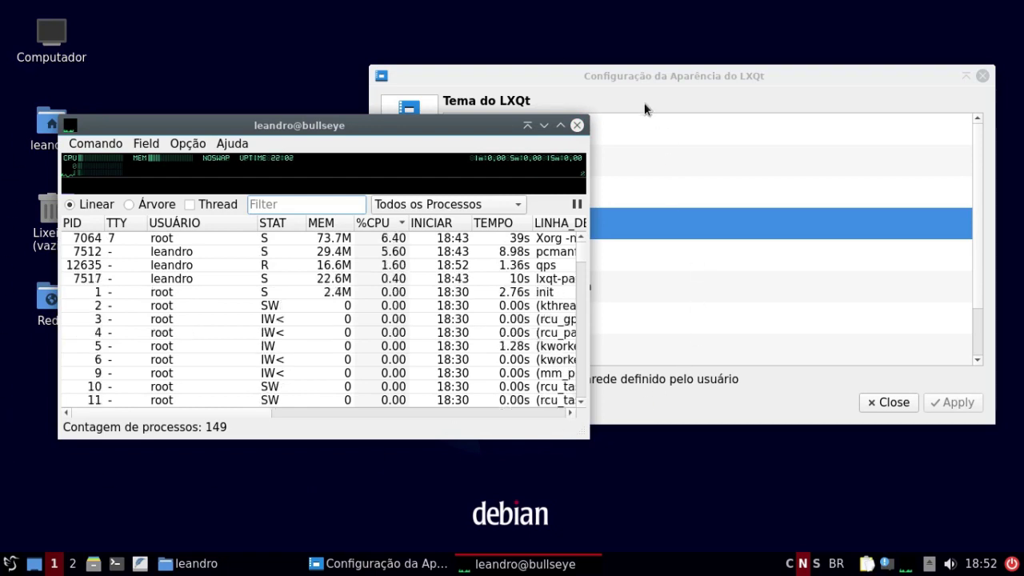
click(577, 125)
- Move the LXQt appearance window down and view the Preferências category of the application launcher
drag(769, 73, 775, 134)
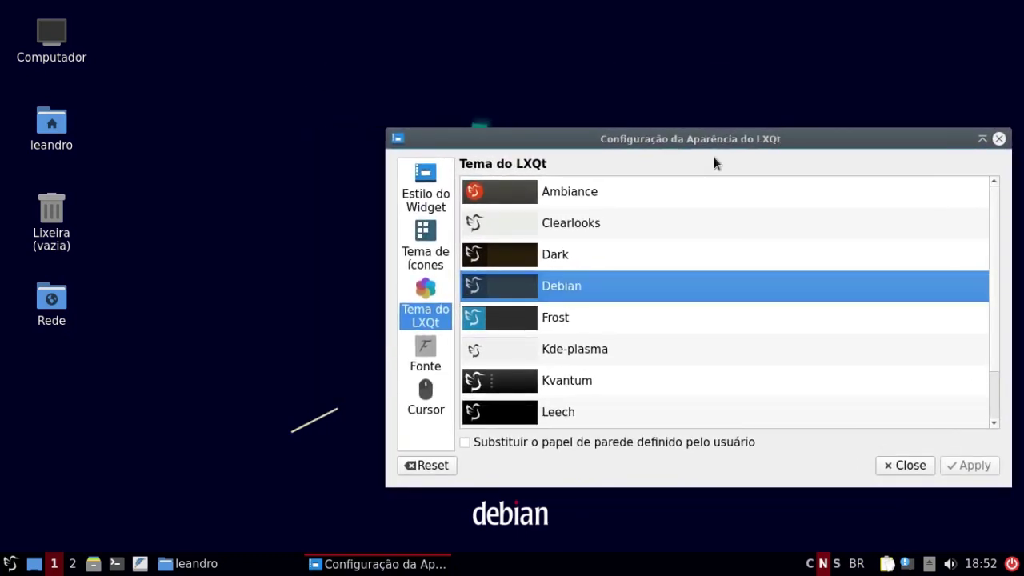
click(10, 564)
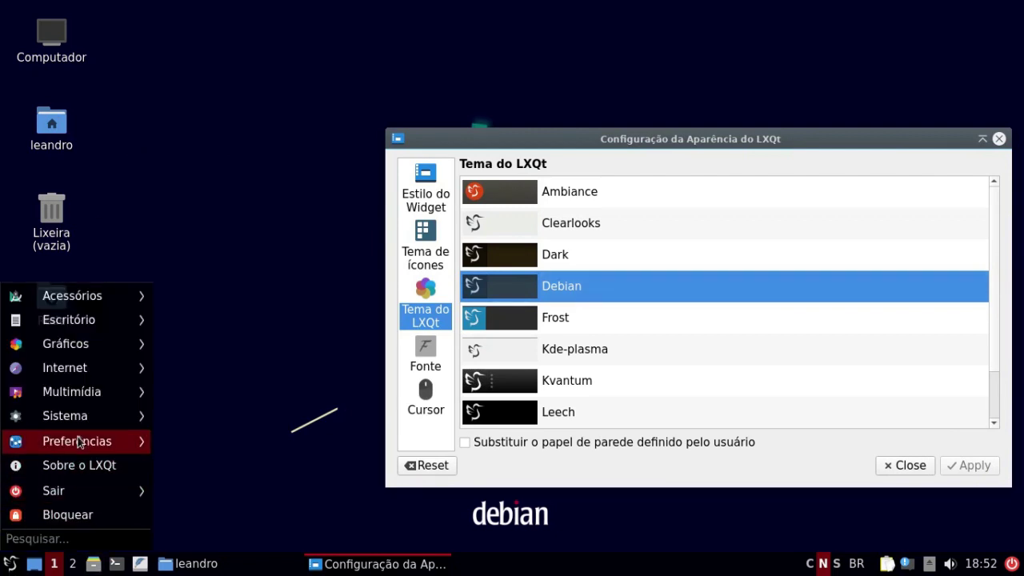
mouse_move(80, 441)
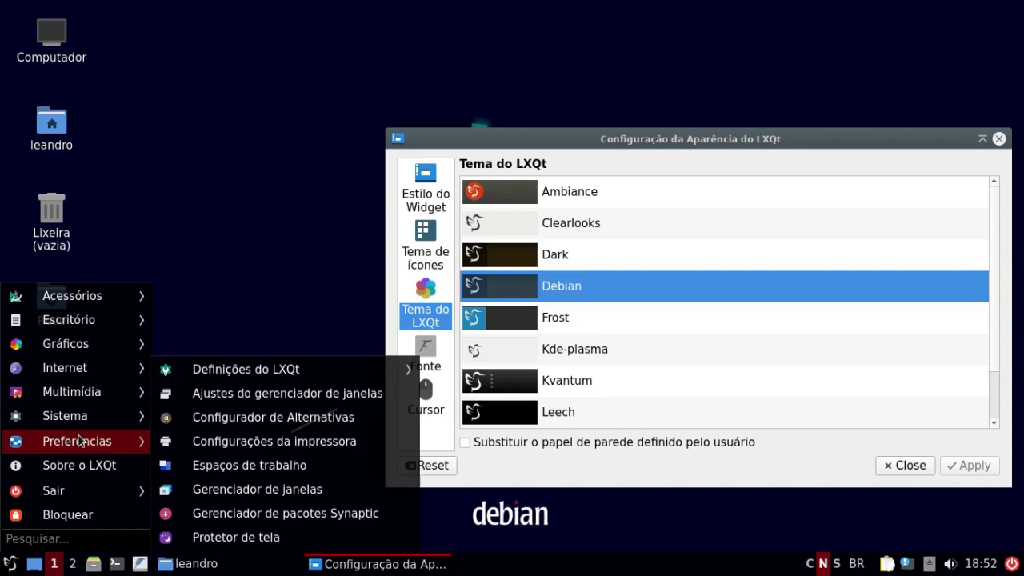
click(219, 269)
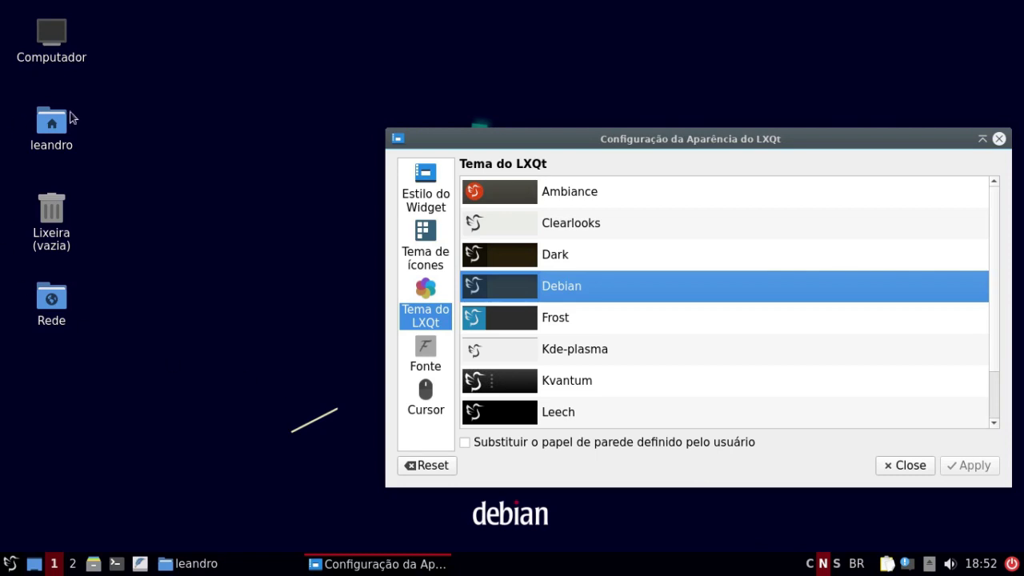
- Remove the Indicador de teclado widget from the LXQt panel
right_click(823, 569)
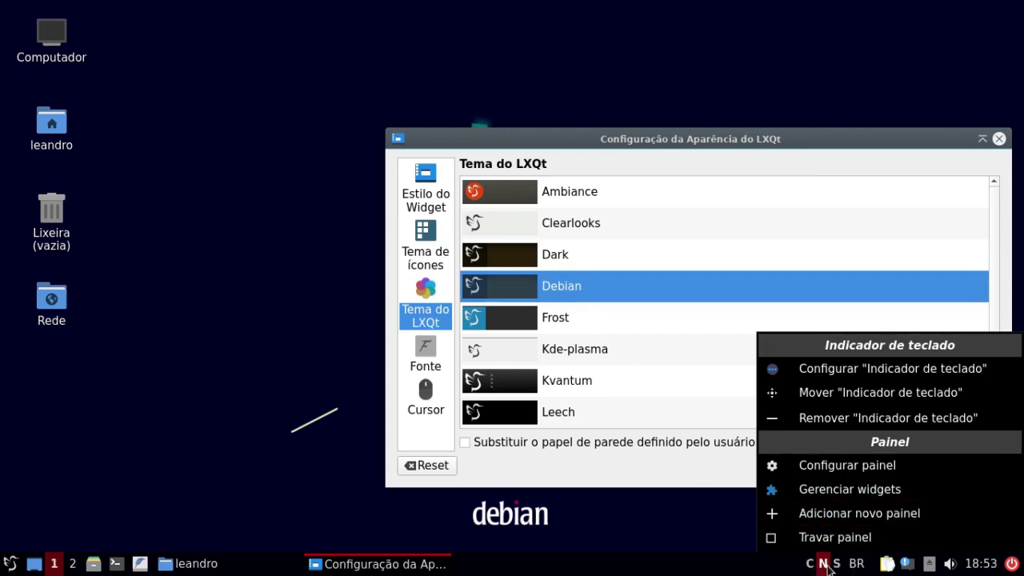
click(848, 424)
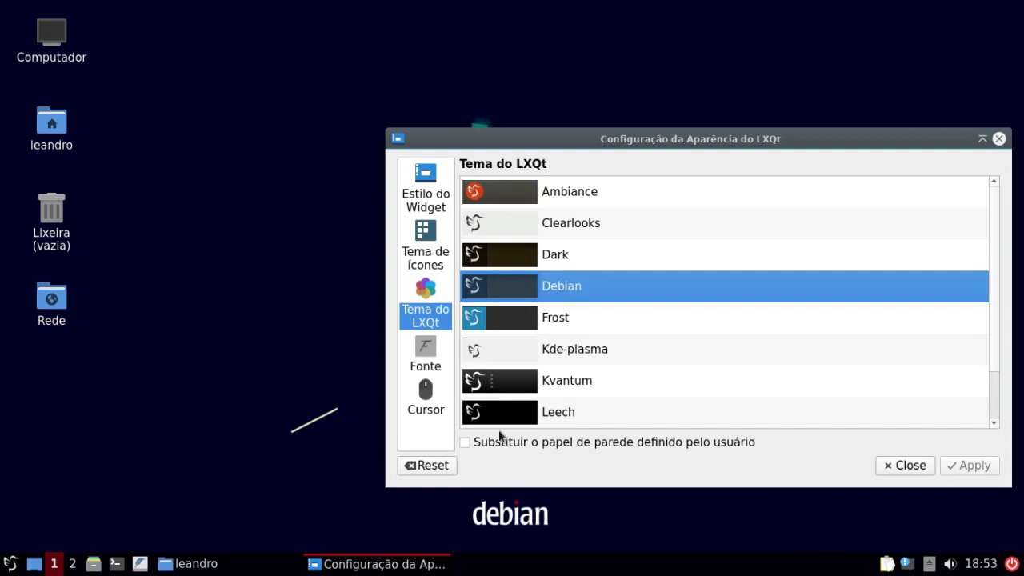
click(292, 325)
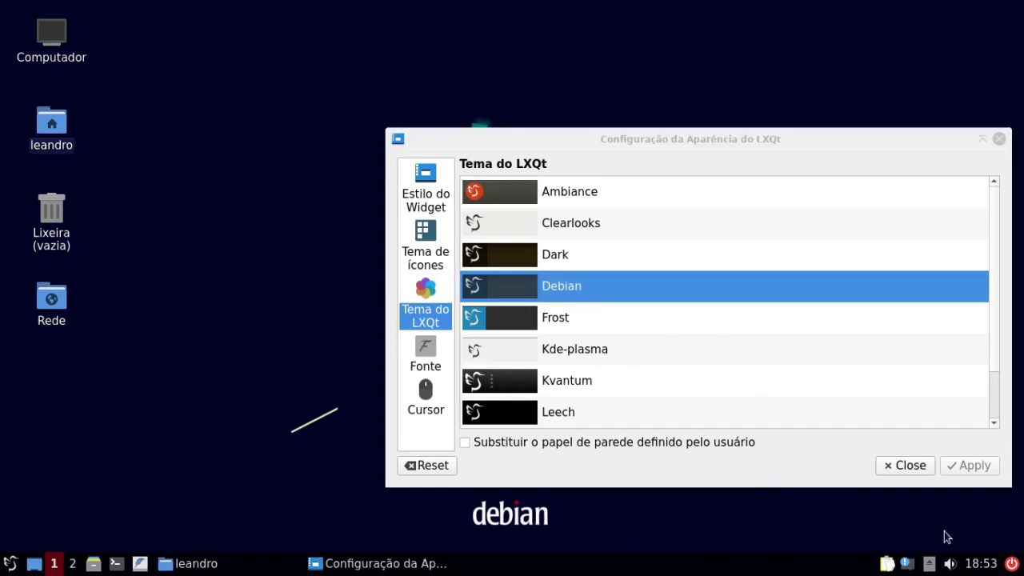
- View the available icon themes in the LXQt appearance configuration and close it
click(426, 238)
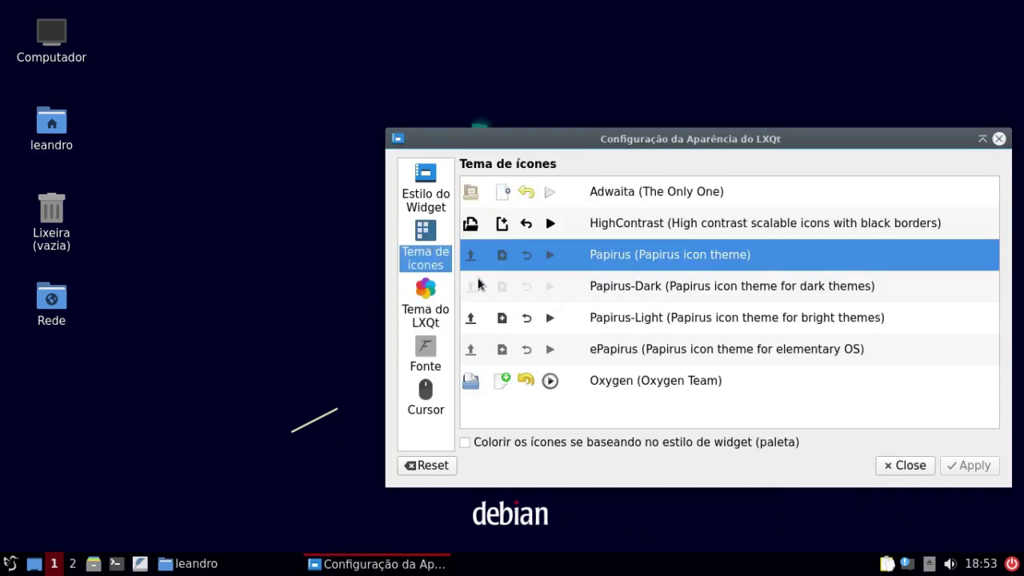
click(999, 139)
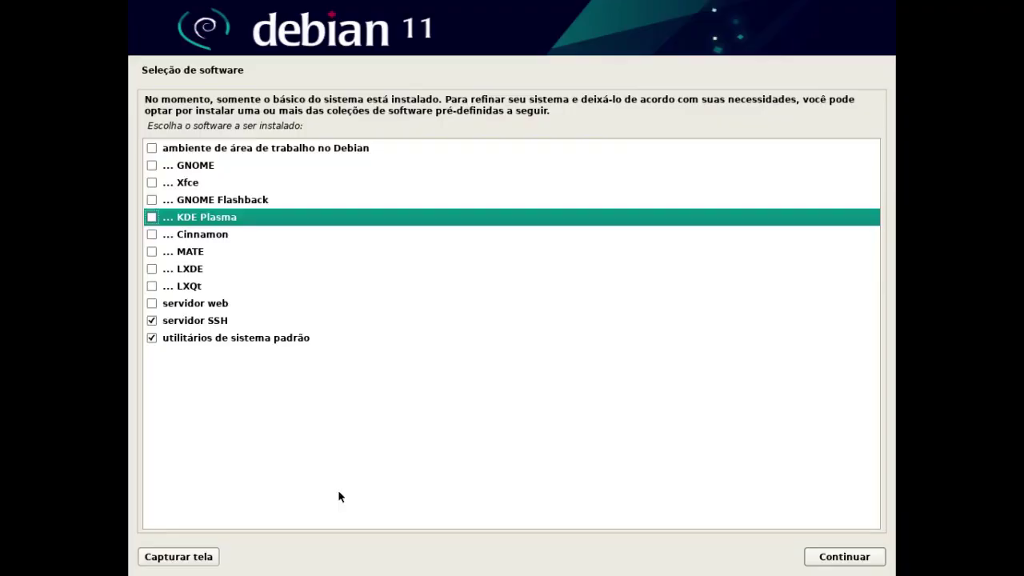
- Mark KDE Plasma in the Debian 11 installer's software selection and log in to the Plasma session with the account password
key(space)
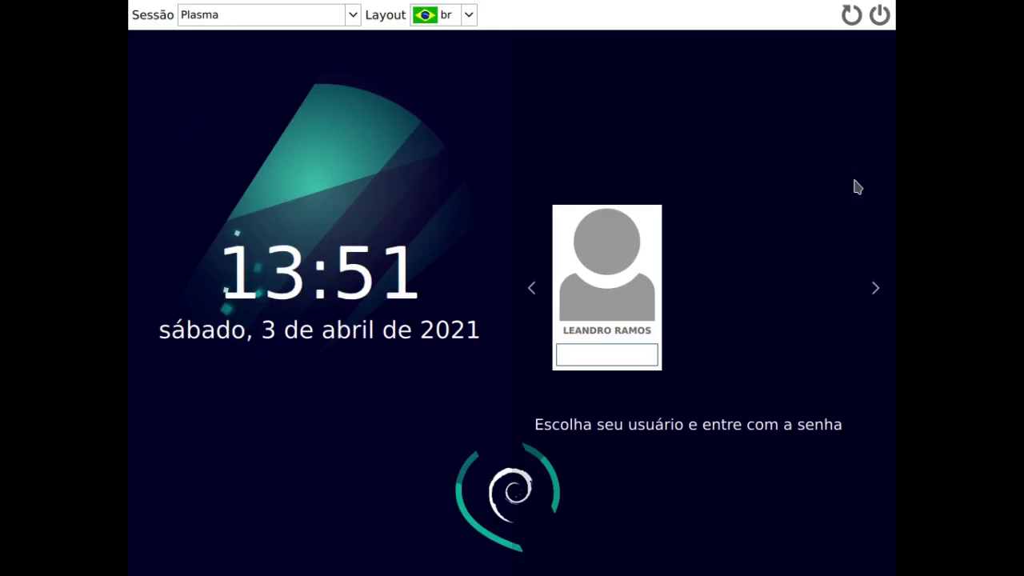
text(********)
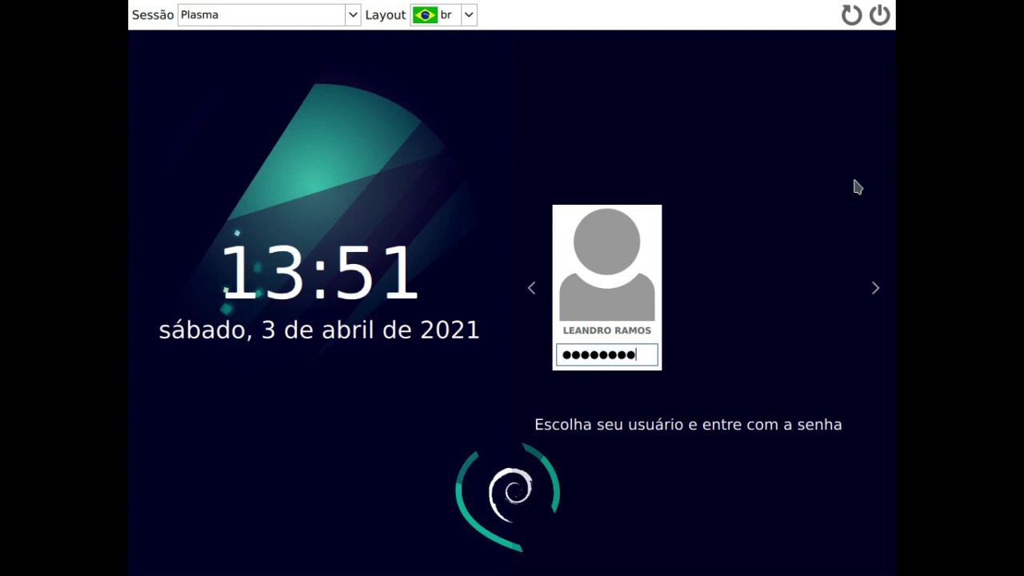
key(Return)
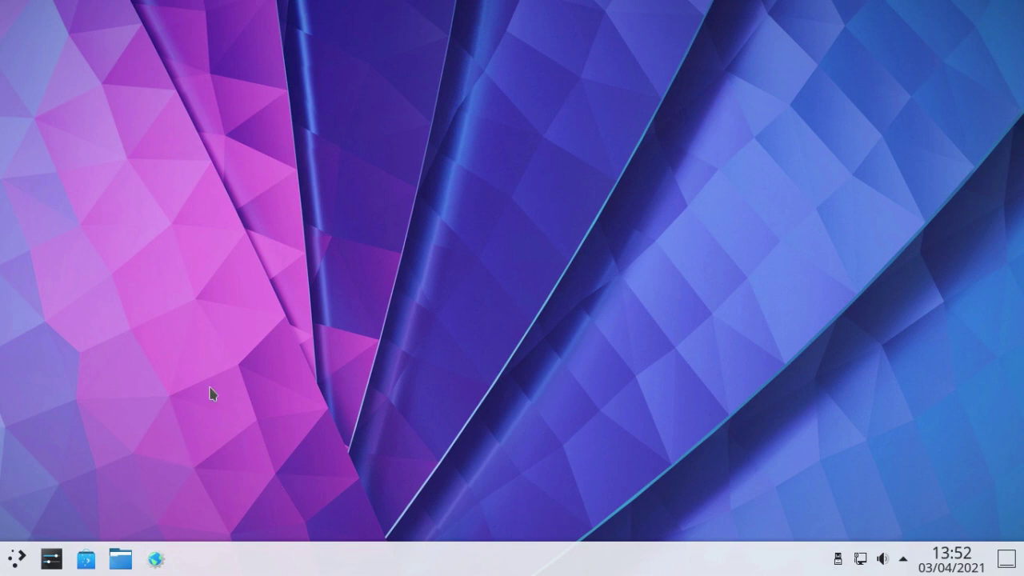
- Open the Plasma application launcher and show its application categories
click(18, 560)
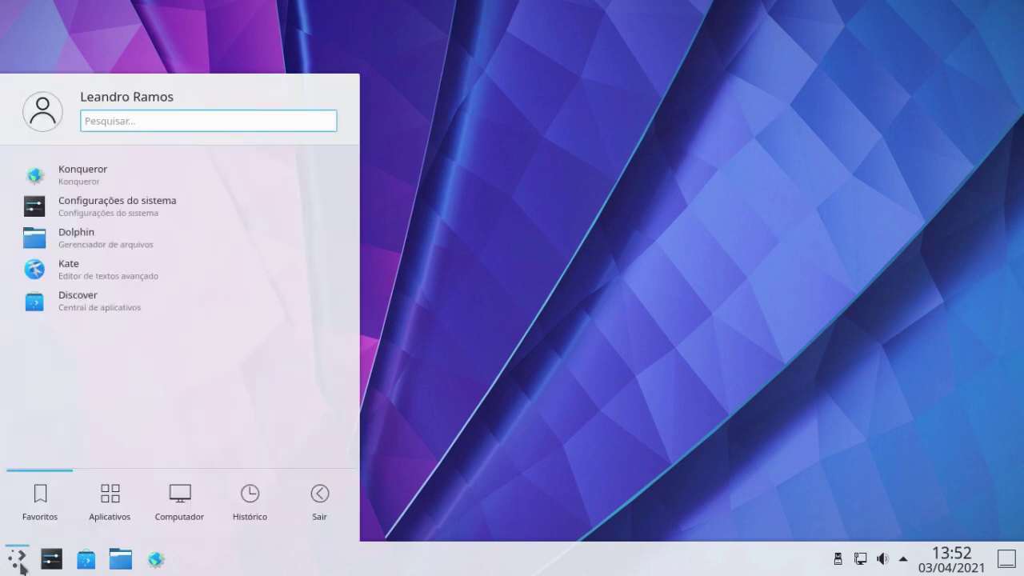
click(102, 490)
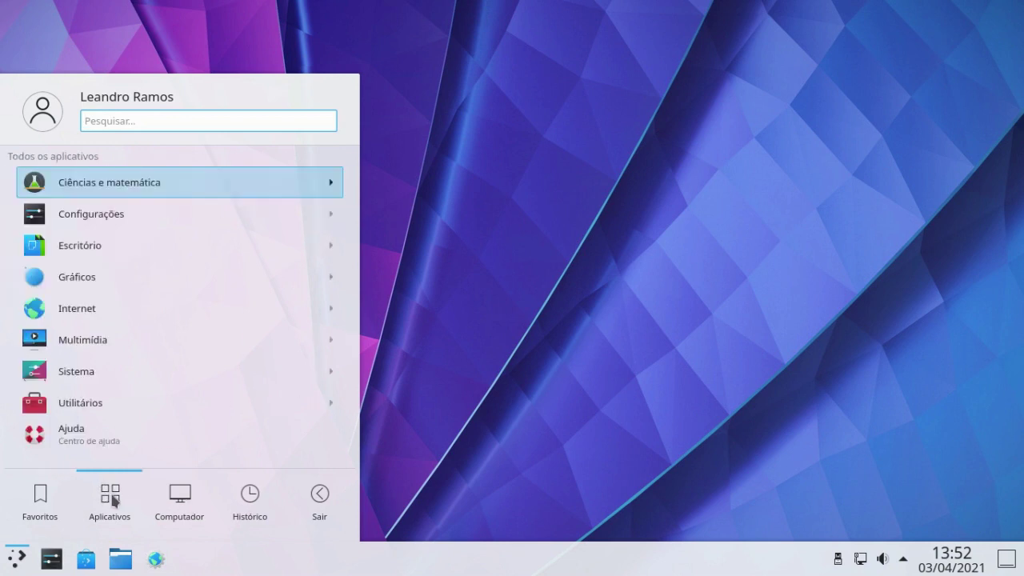
- Browse the application launcher's Computador, Histórico, Sair and Favoritos sections, and close the launcher
click(180, 496)
click(246, 499)
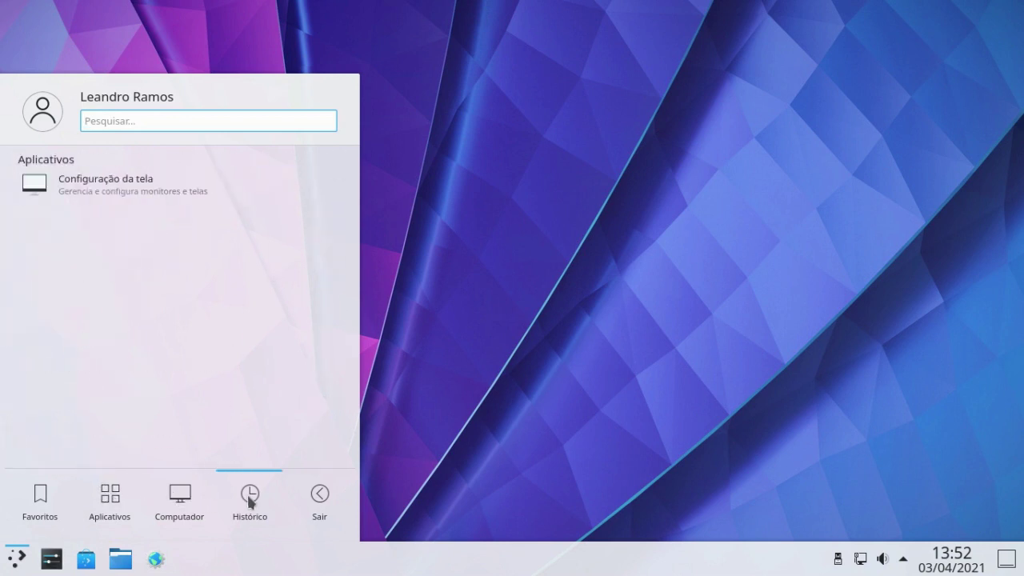
click(322, 498)
click(88, 495)
click(32, 504)
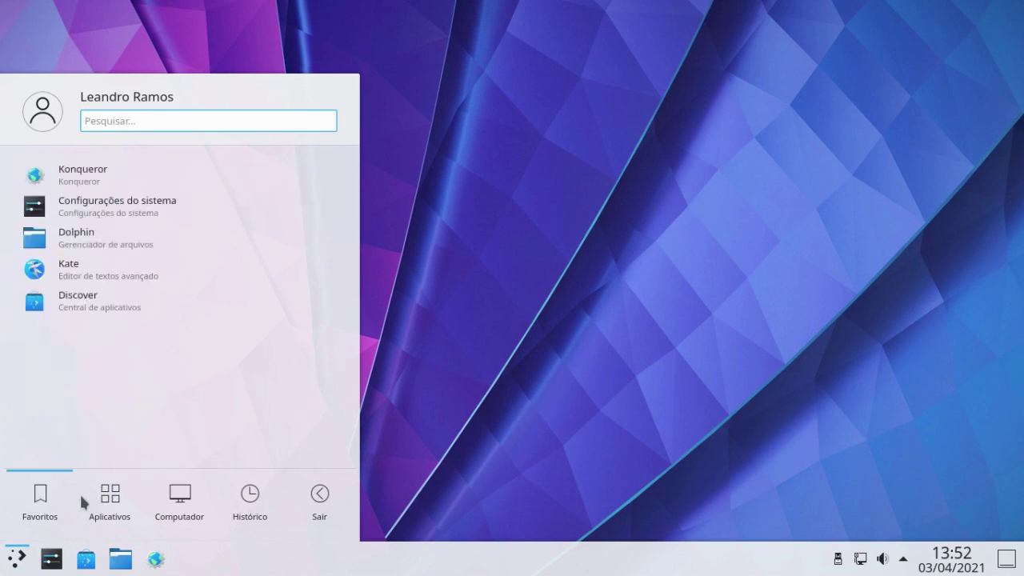
mouse_move(120, 502)
click(177, 500)
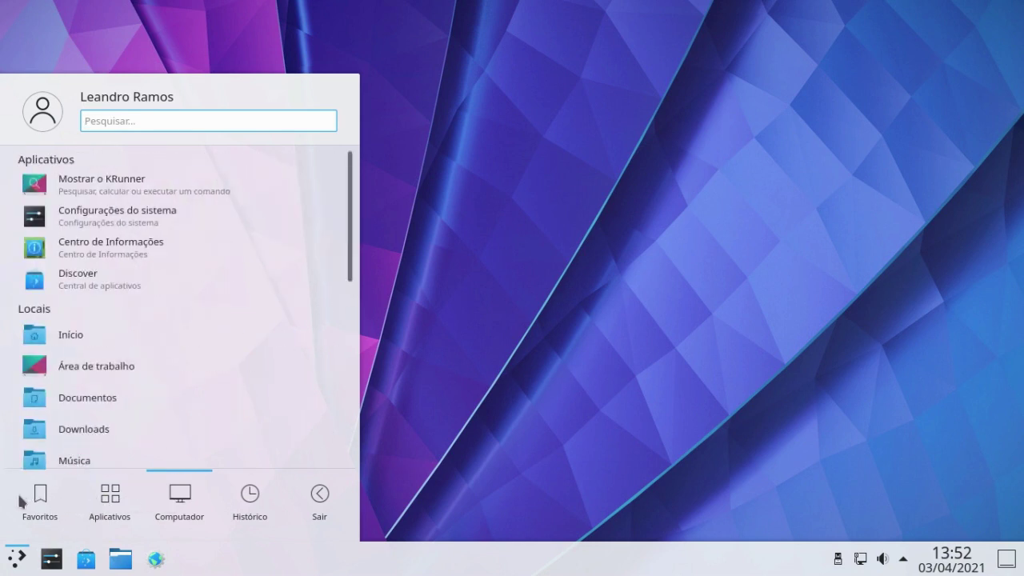
mouse_move(30, 504)
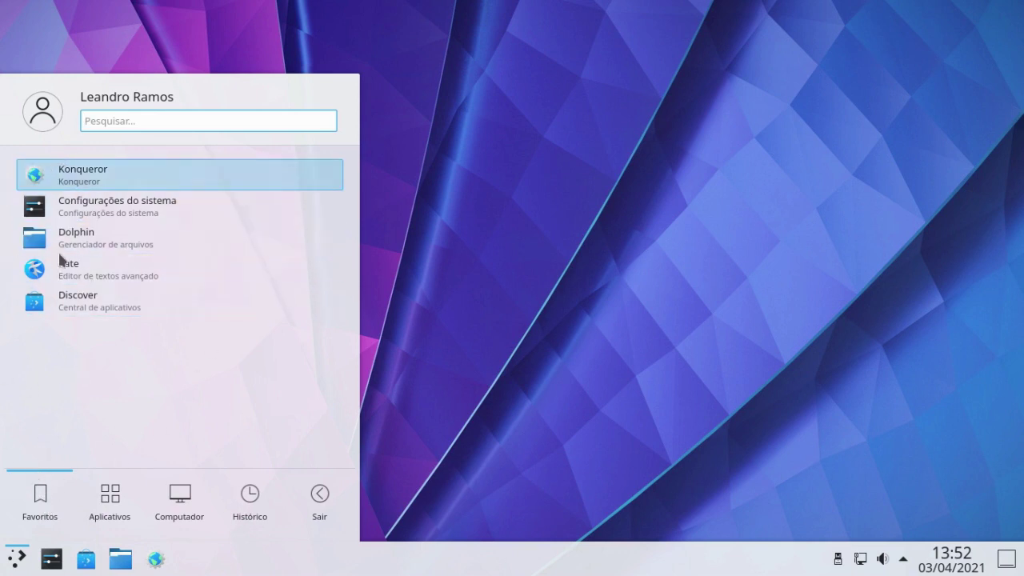
click(449, 342)
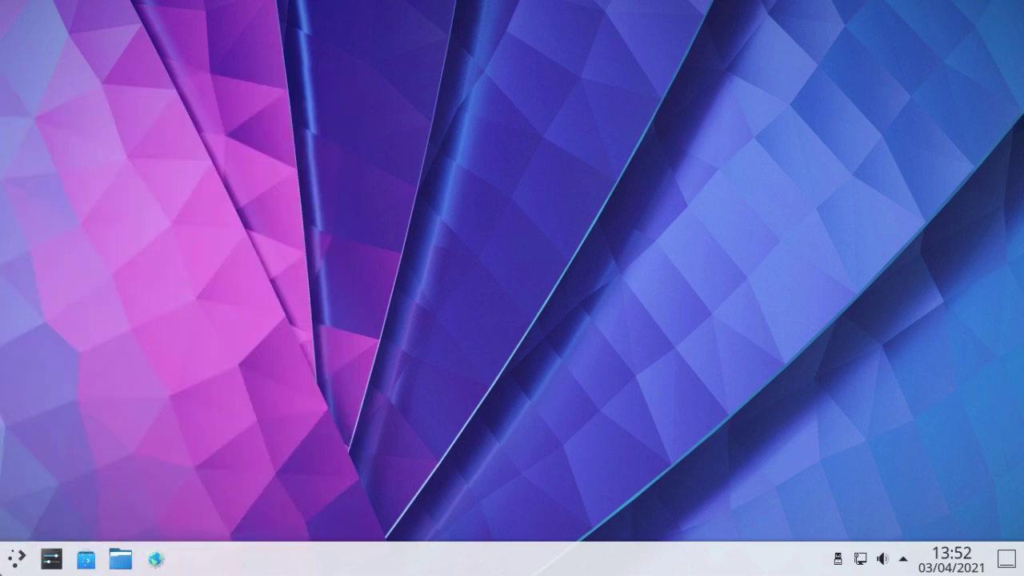
- Open Configurações do sistema, look through its list of settings categories, and minimize the window
click(53, 560)
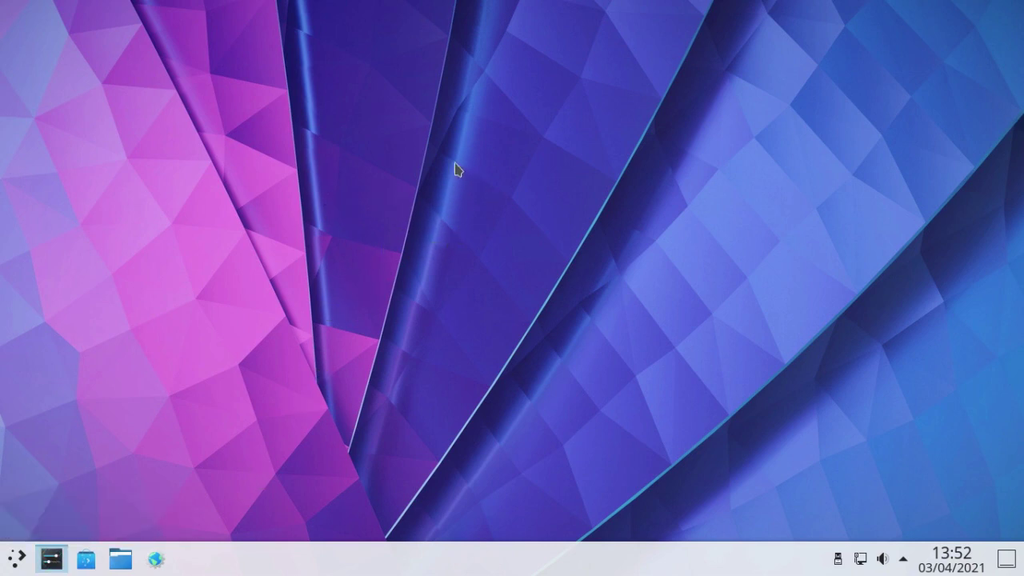
scroll(97, 186, down, 5)
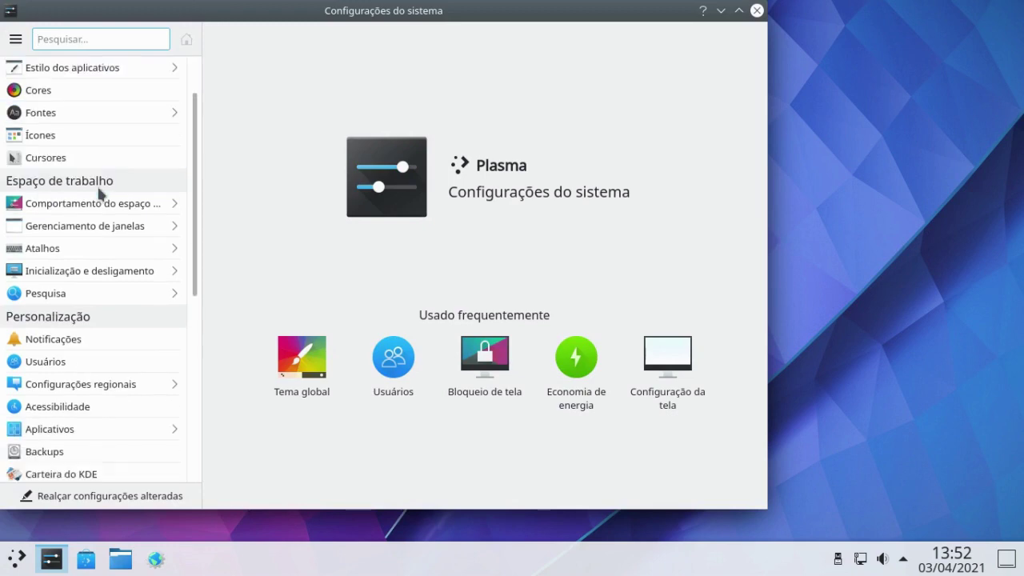
scroll(97, 185, up, 5)
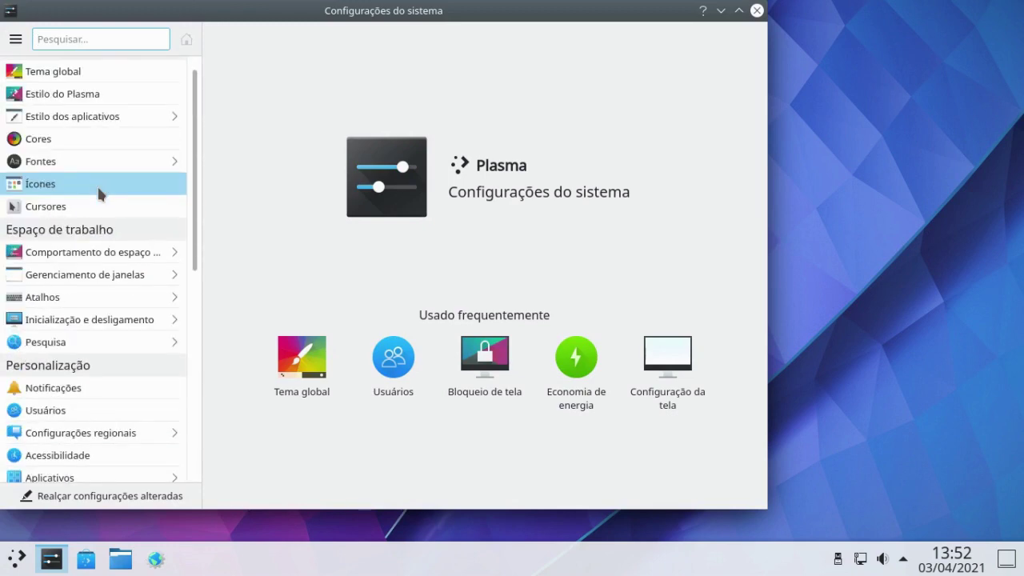
click(721, 11)
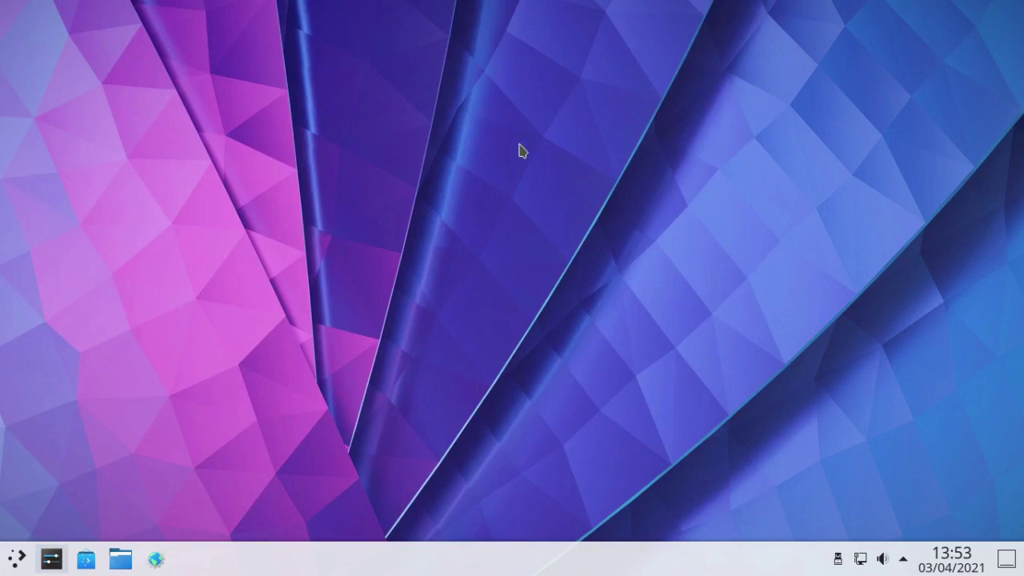
- Launch Discover and the Dolphin file manager, reposition the Dolphin window, and open its Documentos folder
click(86, 560)
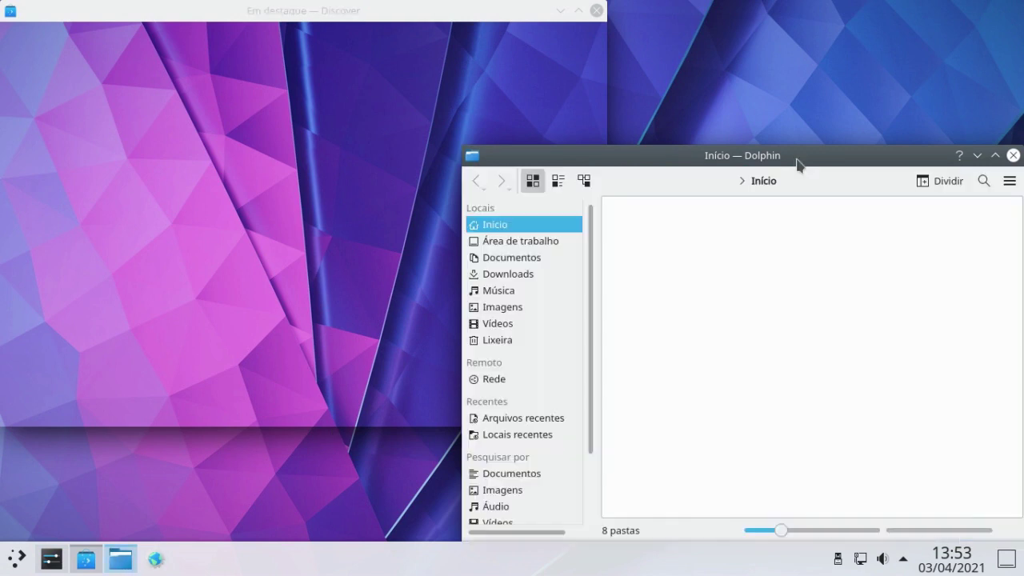
drag(796, 162, 755, 122)
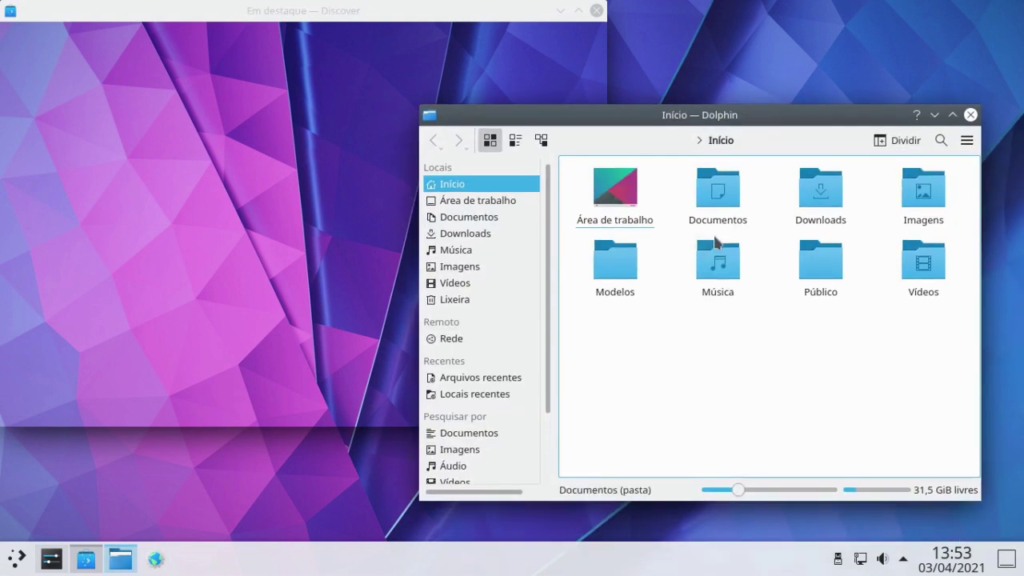
click(724, 199)
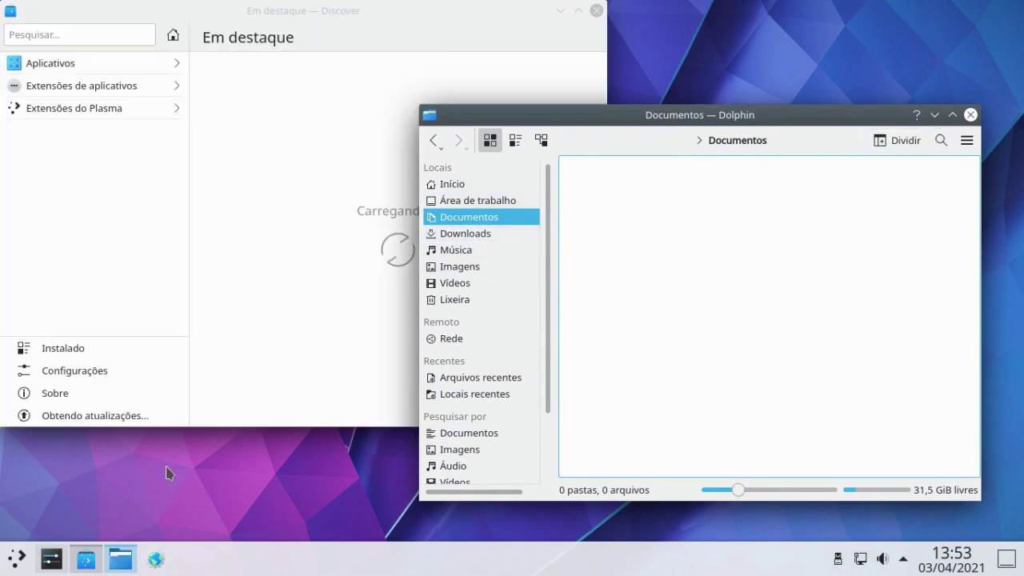
- Open the Konqueror web browser to view its start page and close it
click(156, 563)
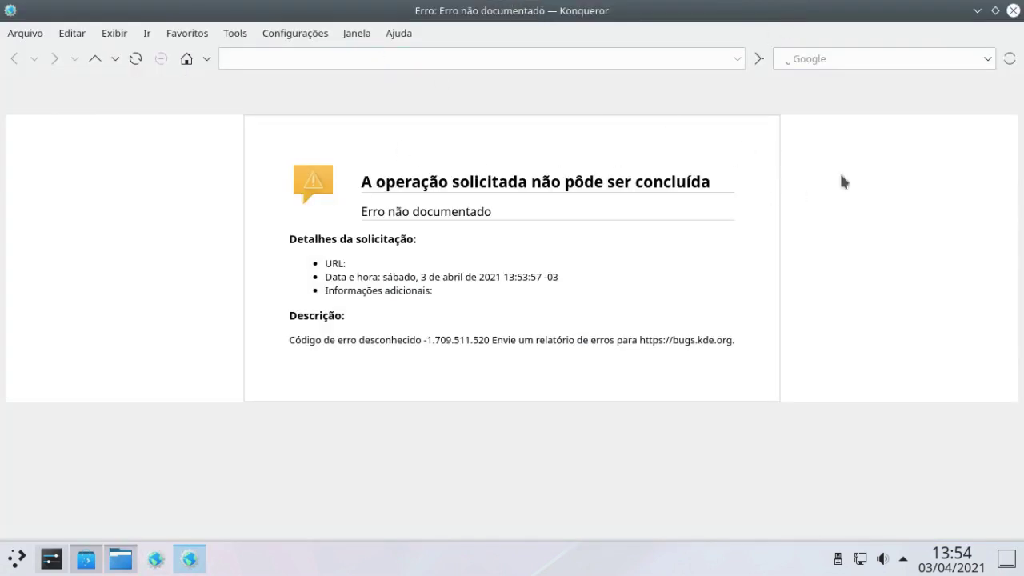
click(794, 57)
click(1013, 12)
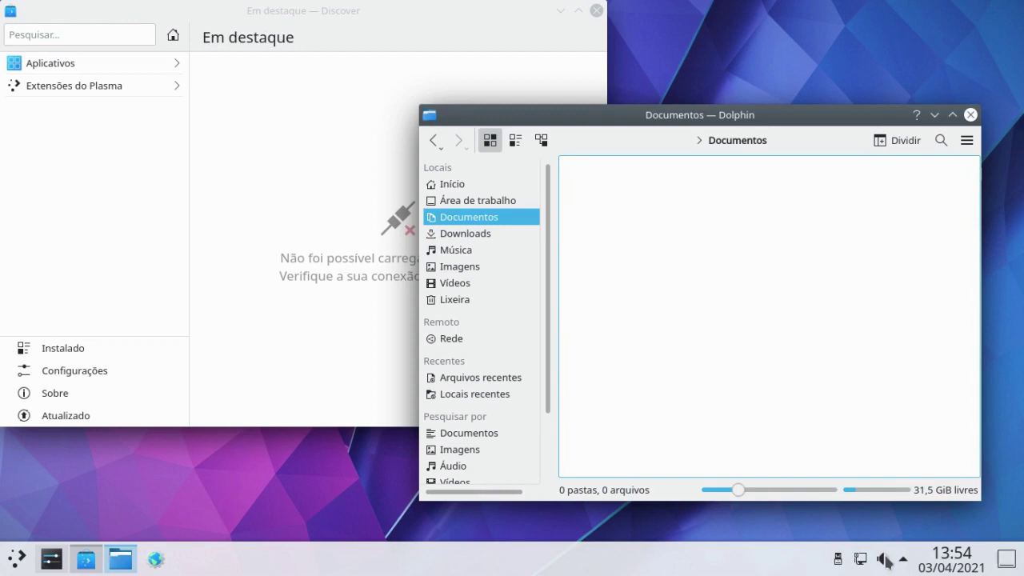
- View the clock's calendar and its Relógio digital appearance settings, and close them without changes
click(954, 565)
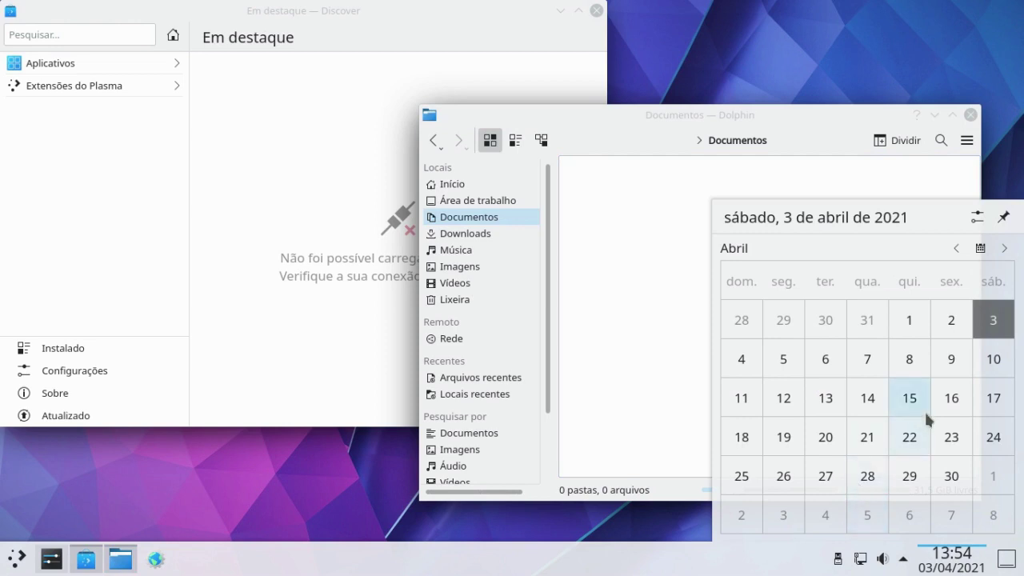
click(978, 217)
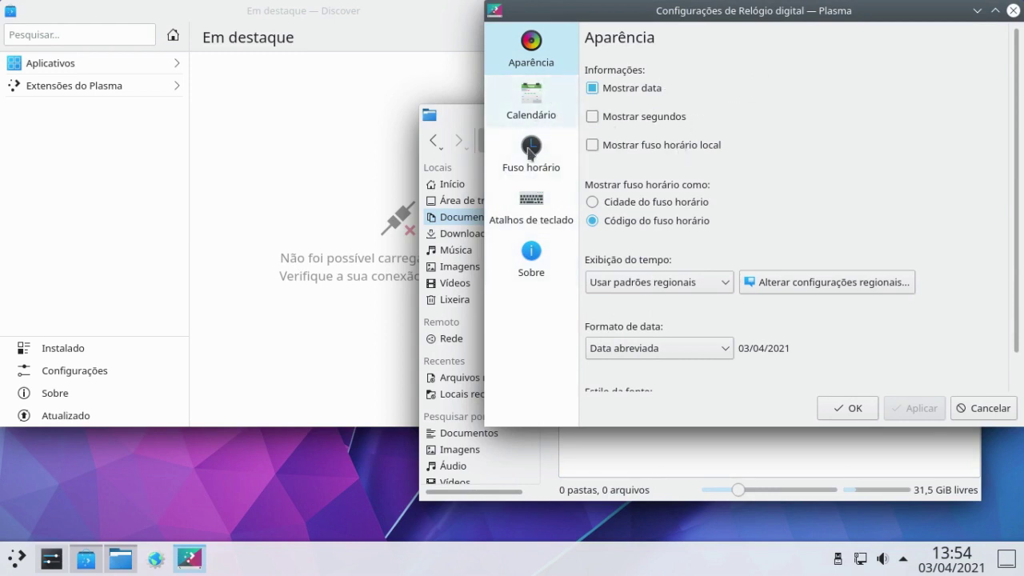
click(1013, 11)
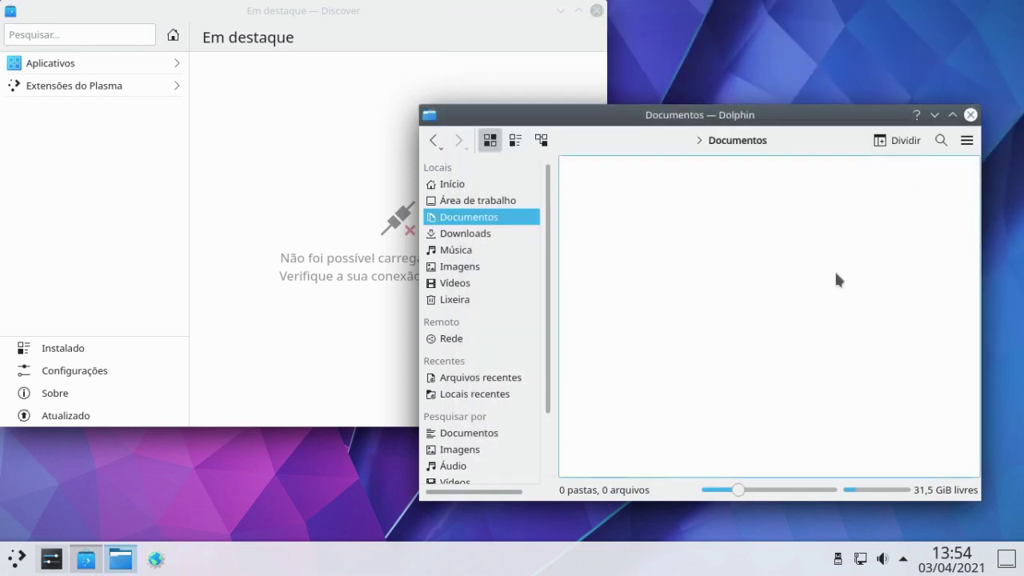
- Mount the Debian testing amd64 1 optical disc from Discos e dispositivos and dismiss the device list
click(838, 560)
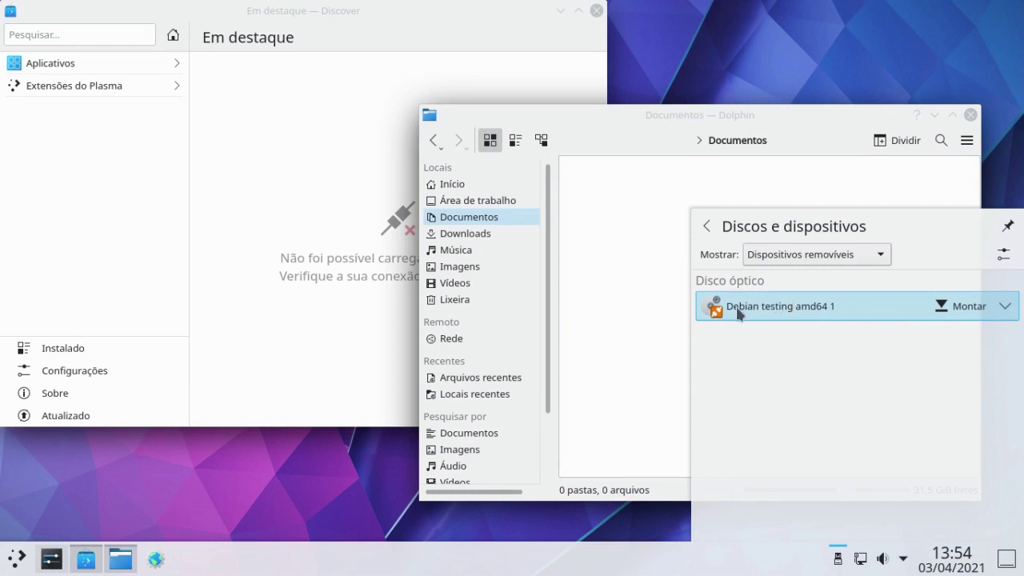
click(957, 309)
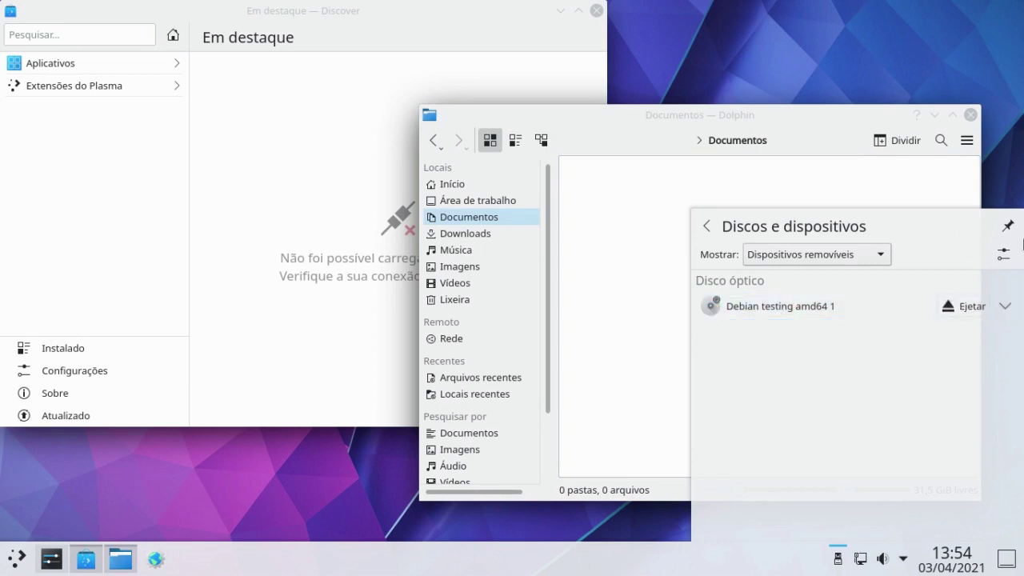
click(1013, 176)
- Browse the contents of the Debian testing amd64 1 disc in Dolphin and minimize the file manager
scroll(479, 330, down, 3)
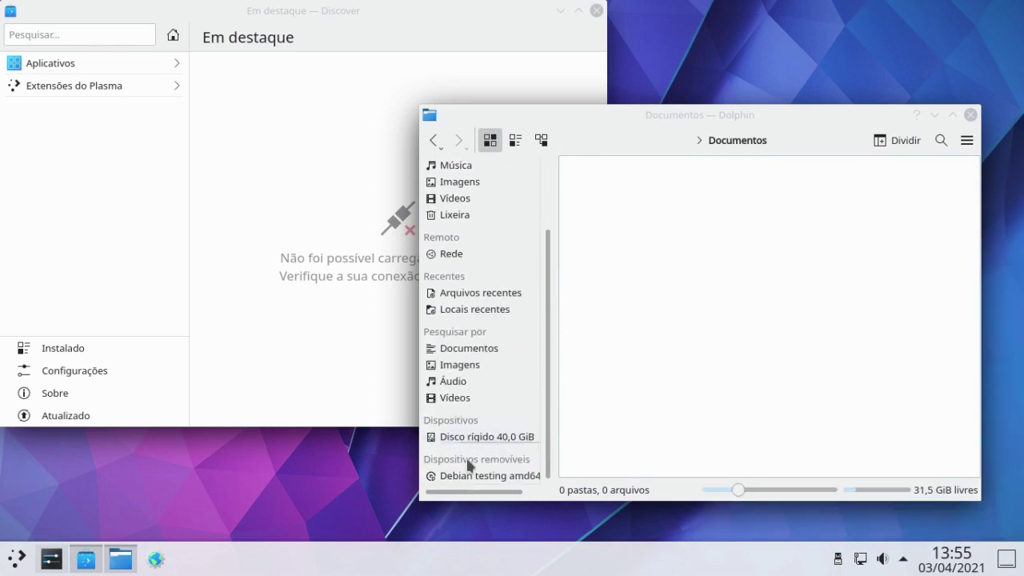
click(472, 475)
scroll(776, 312, down, 3)
scroll(779, 317, up, 3)
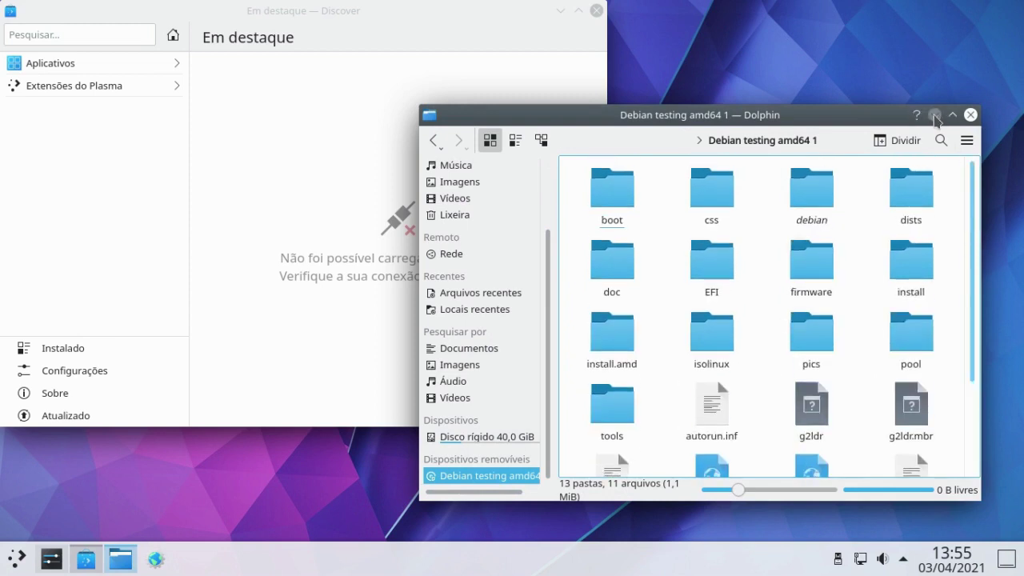
click(935, 116)
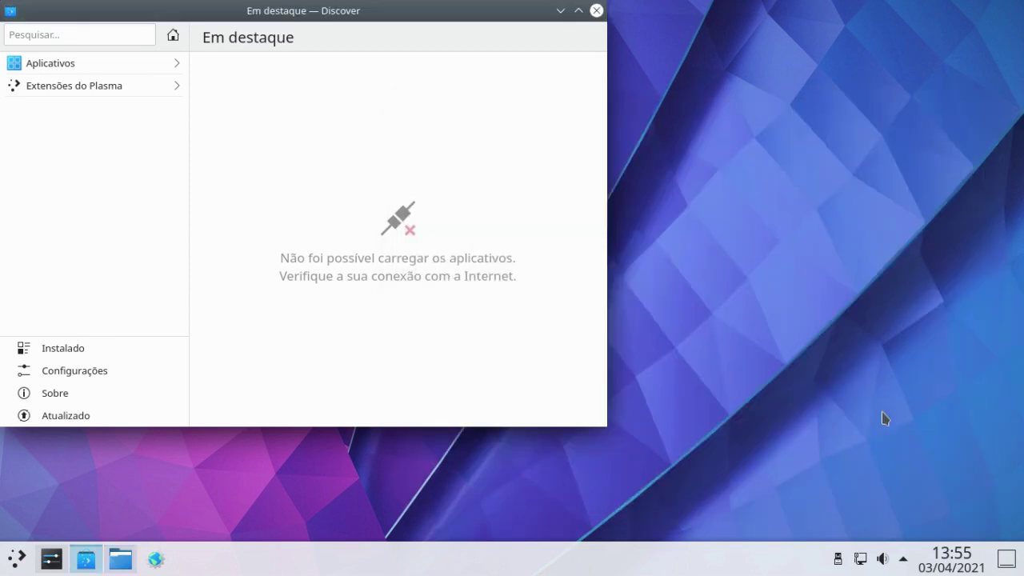
- Check the Redes connection list and the Volume do áudio controls for devices and applications
click(861, 559)
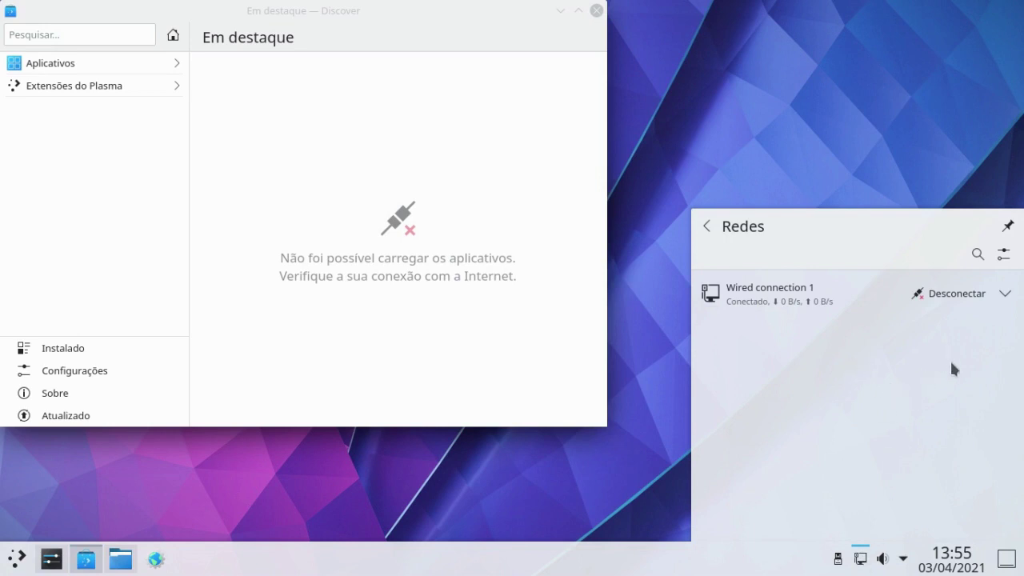
click(861, 562)
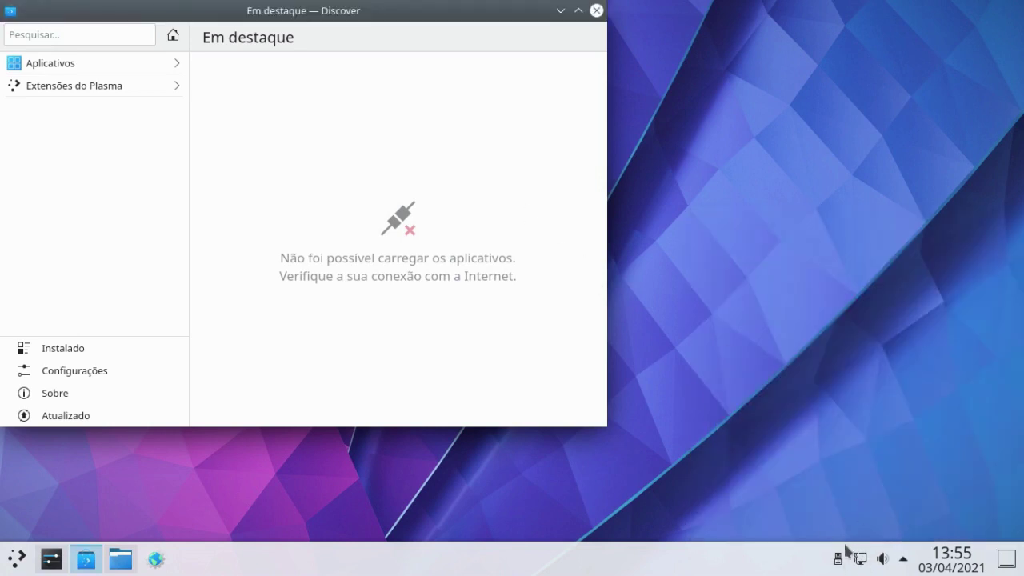
click(885, 560)
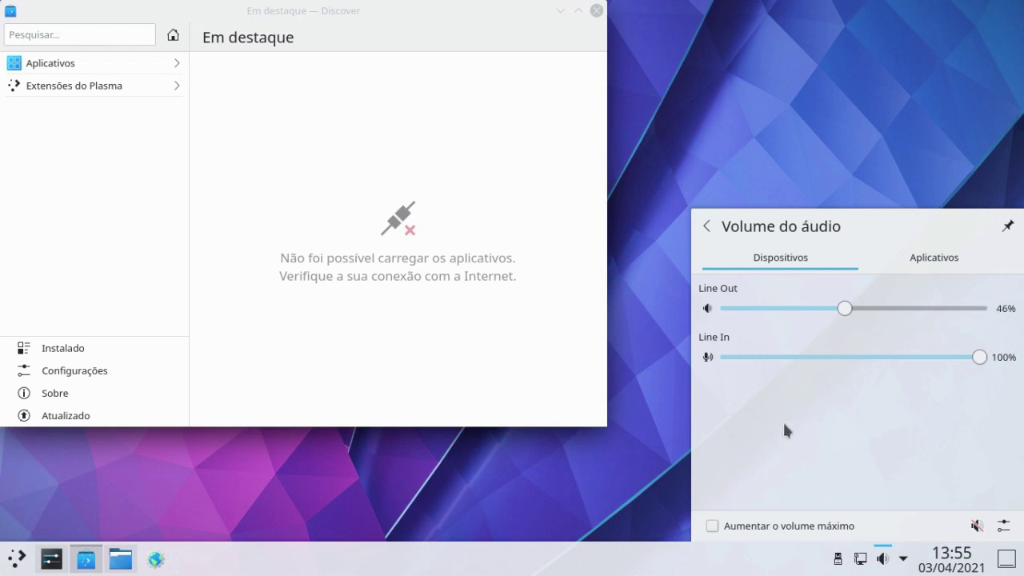
click(928, 259)
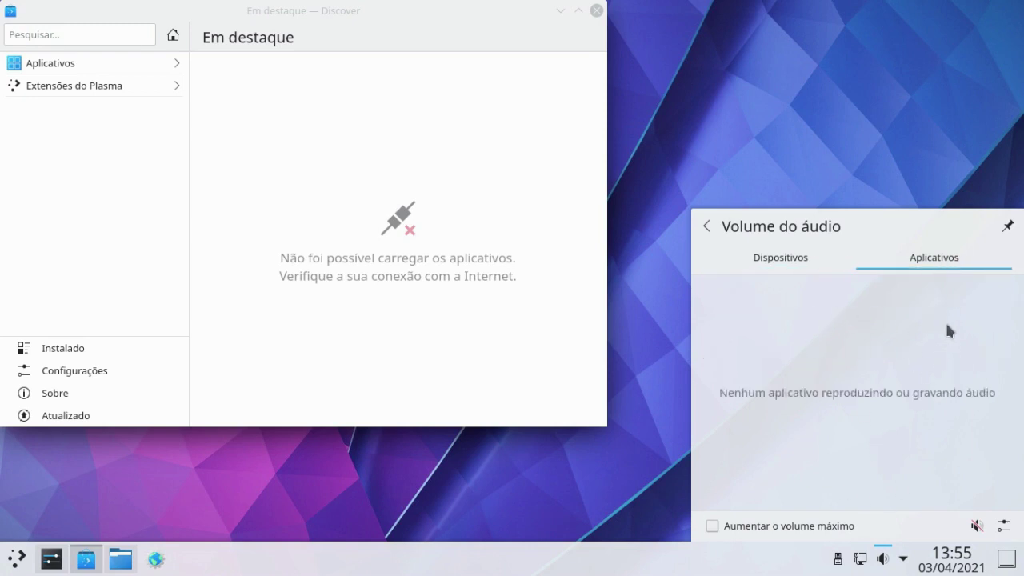
click(882, 558)
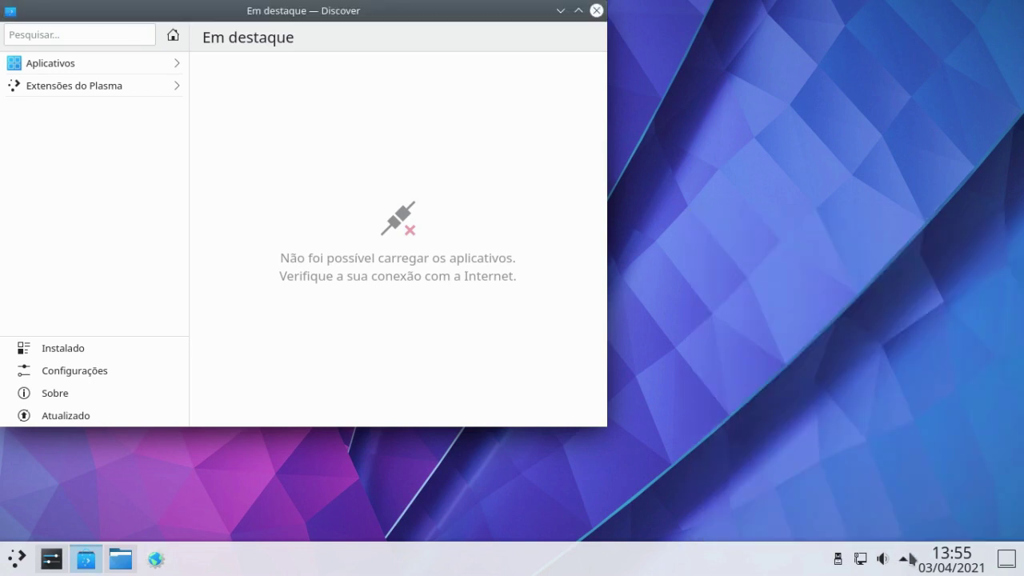
- Show the hidden Notificações e status items, view Área de transferência, and close the popup
click(907, 557)
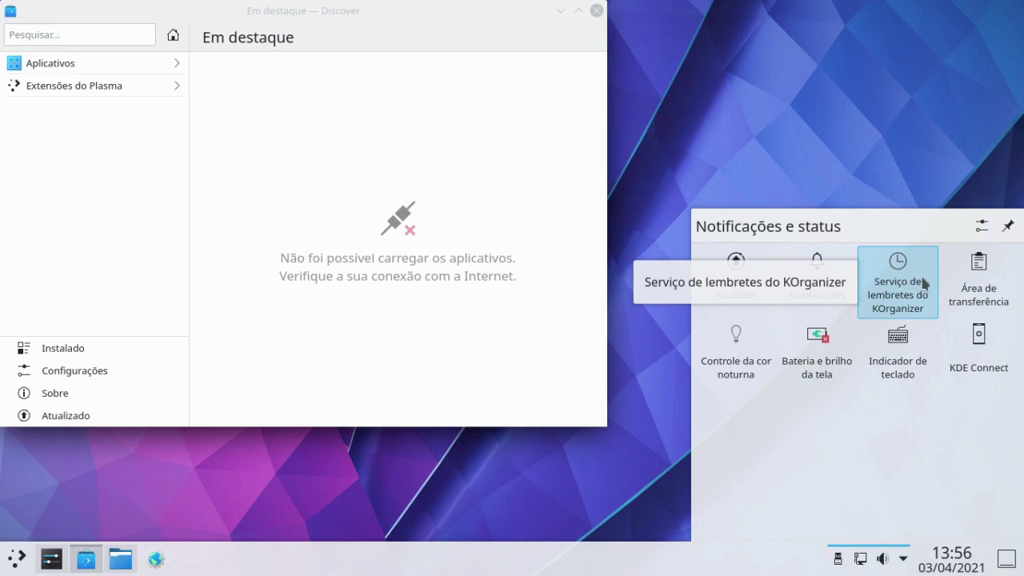
click(982, 289)
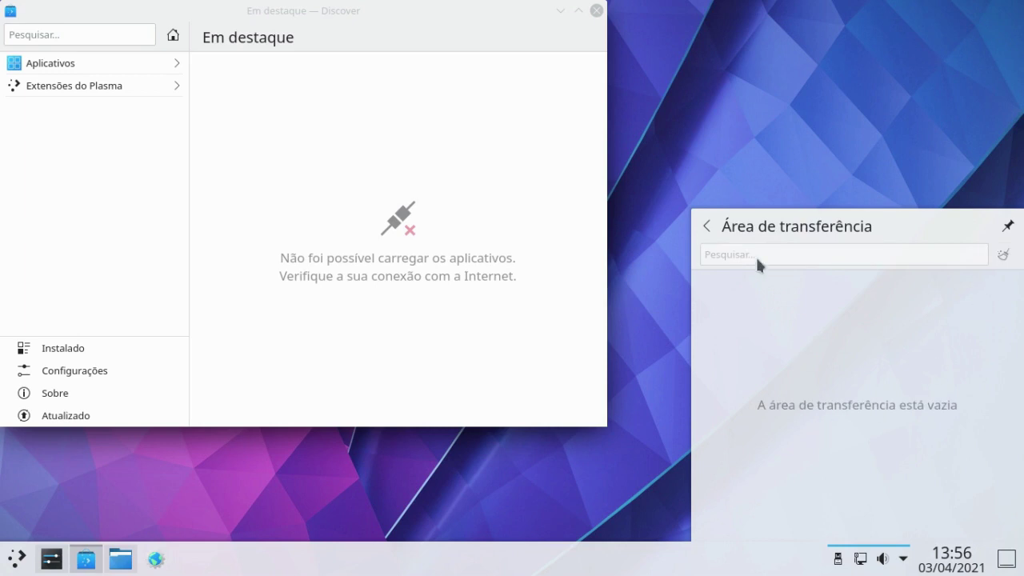
click(708, 228)
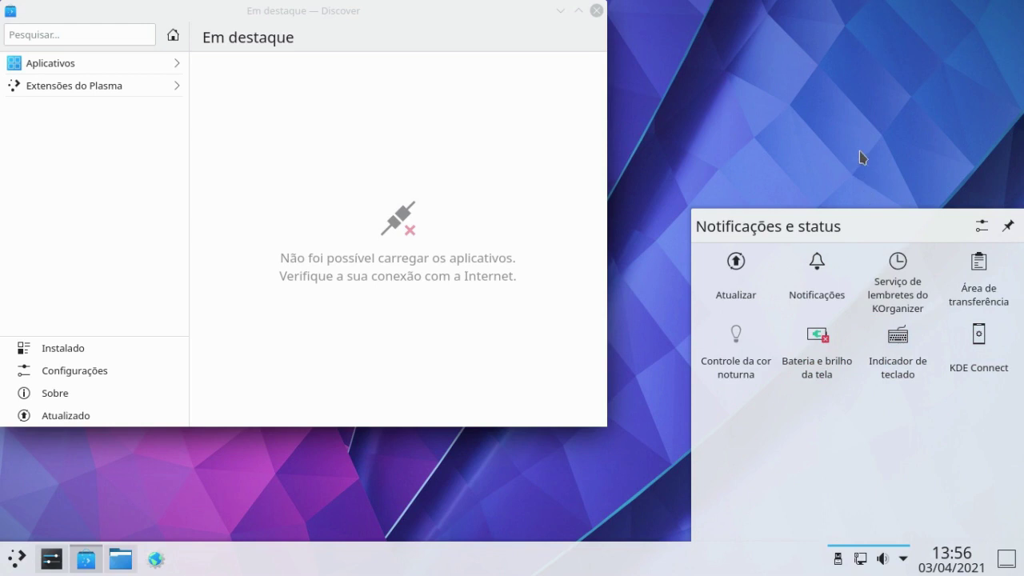
click(896, 165)
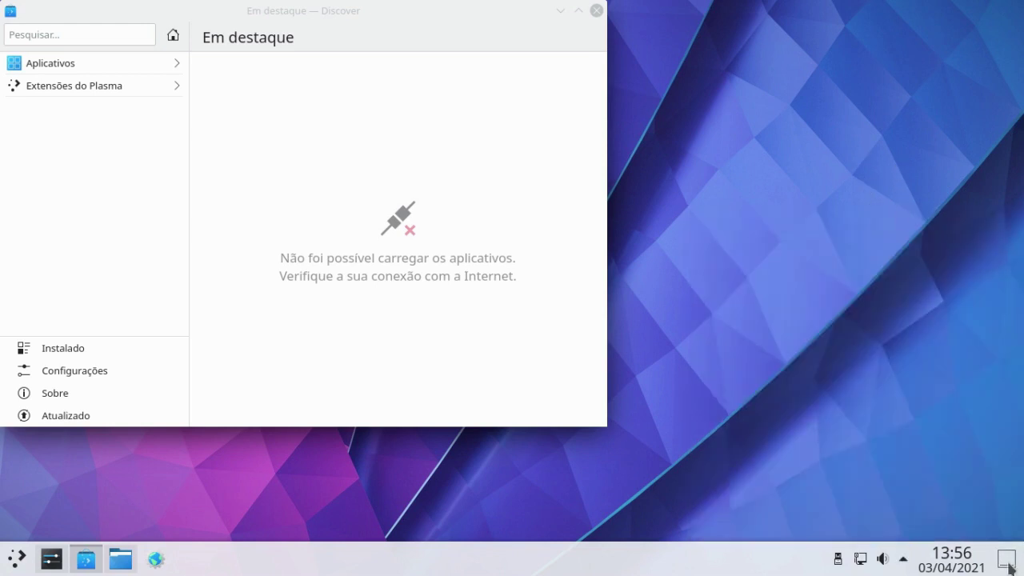
- Show the desktop and restore the windows several times, and move the Discover window toward the middle of the desktop
click(1007, 558)
click(1007, 559)
click(1007, 559)
click(1007, 558)
click(1006, 558)
click(1007, 559)
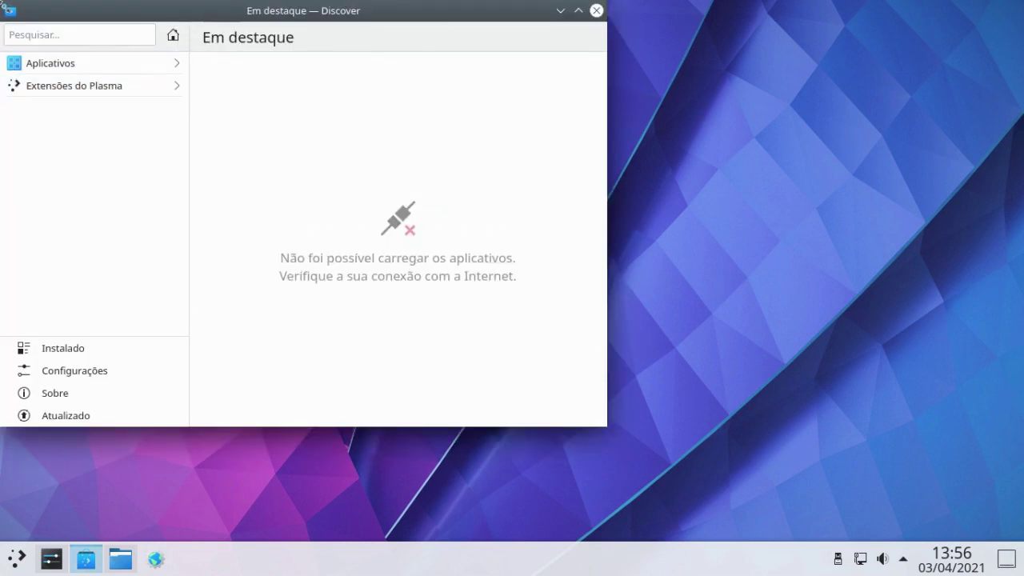
drag(133, 11, 455, 117)
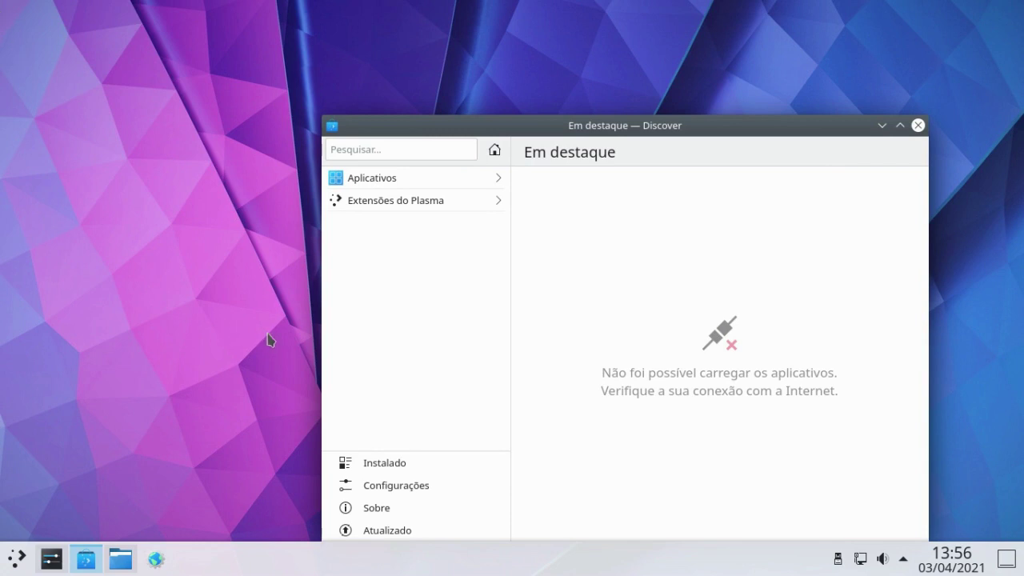
- Search KRunner for "calc" and launch LibreOffice Calc
key(alt+space)
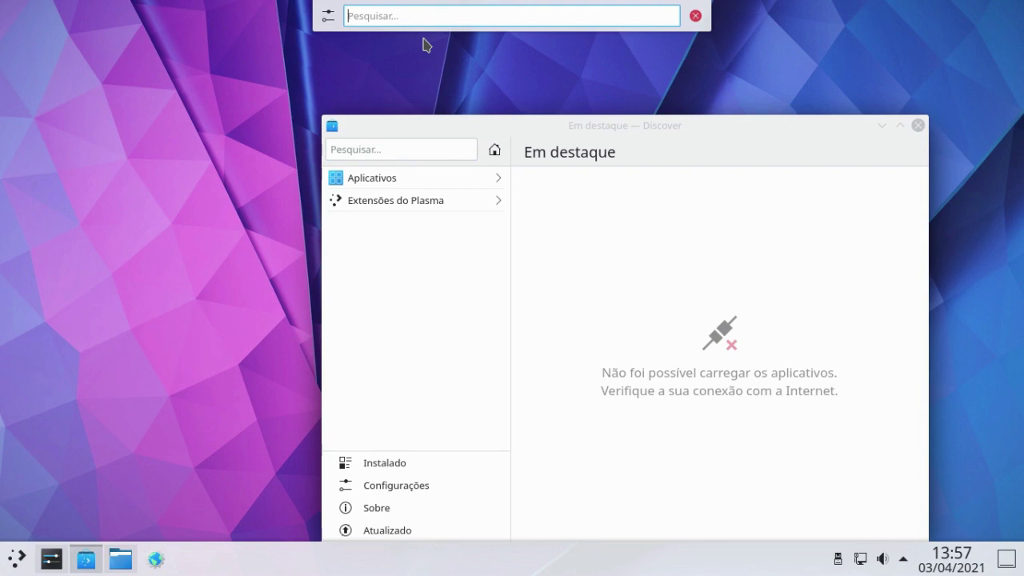
text(calc)
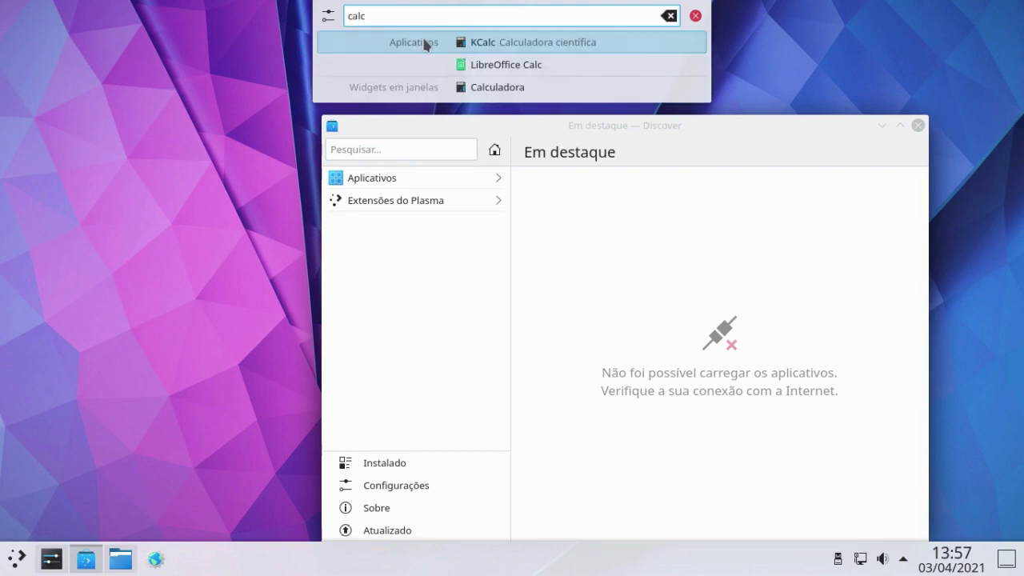
click(512, 69)
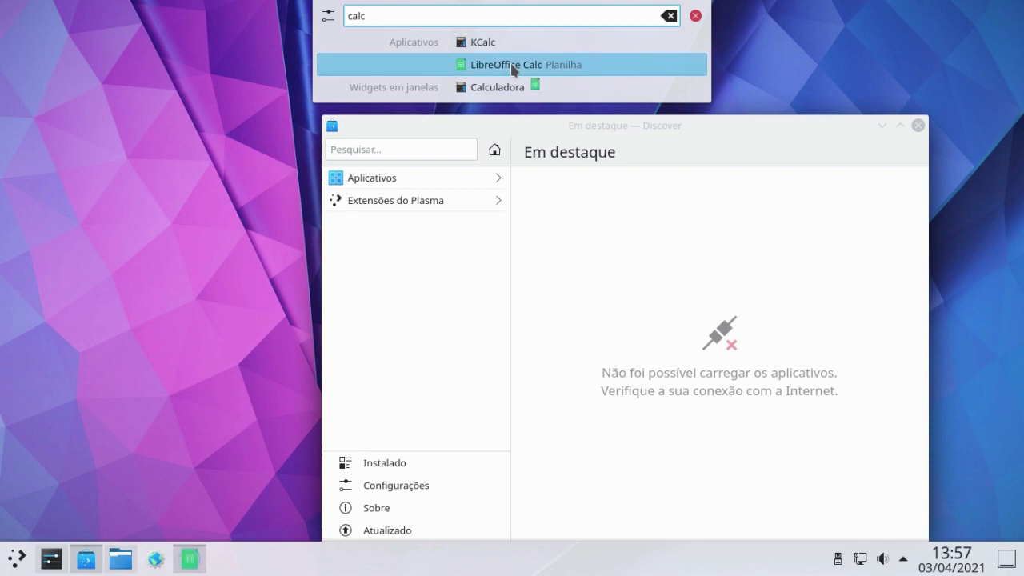
- Search the application launcher for "write" and clear the search
key(super)
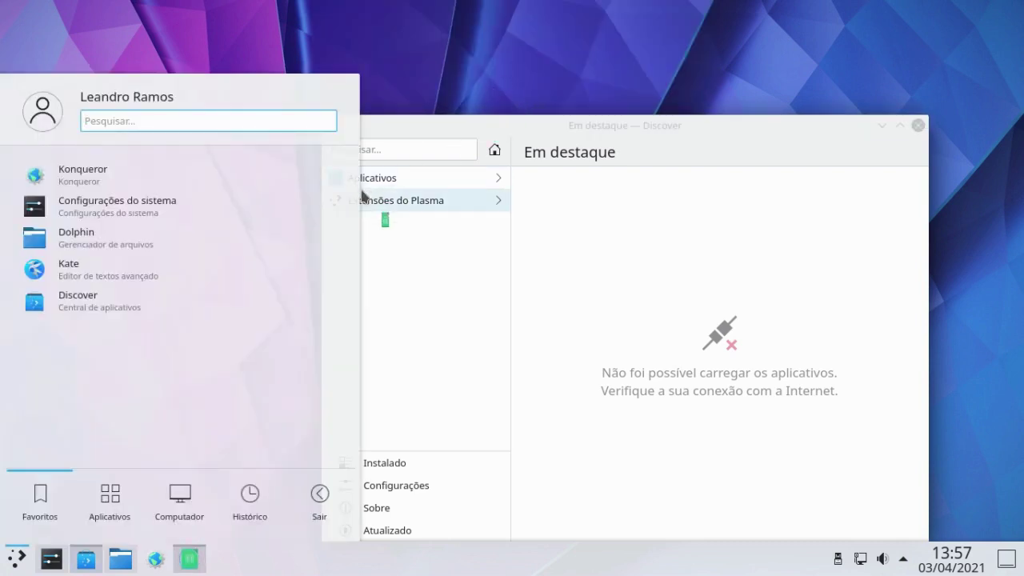
key(Down)
key(Down)
key(Down)
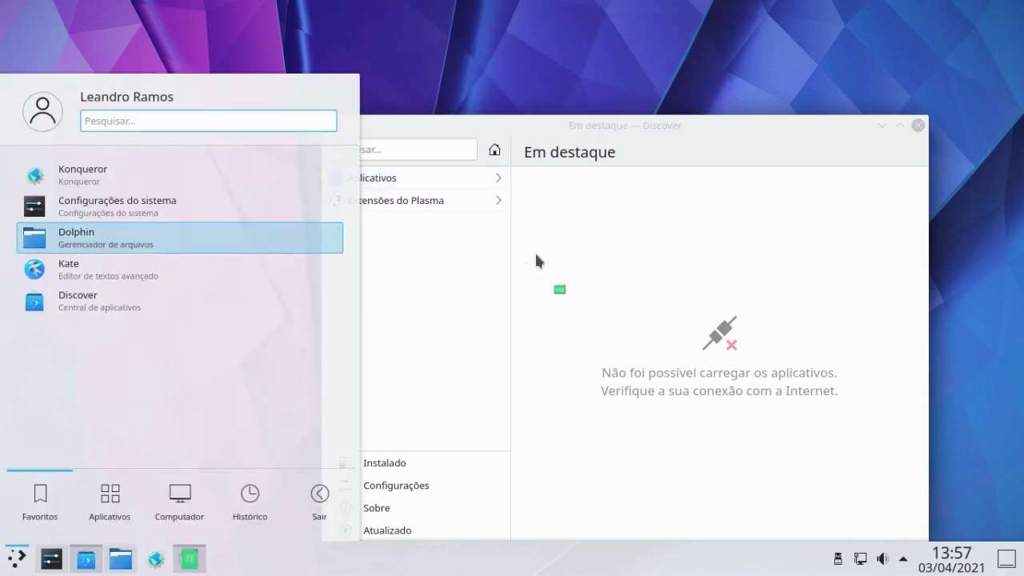
text(write)
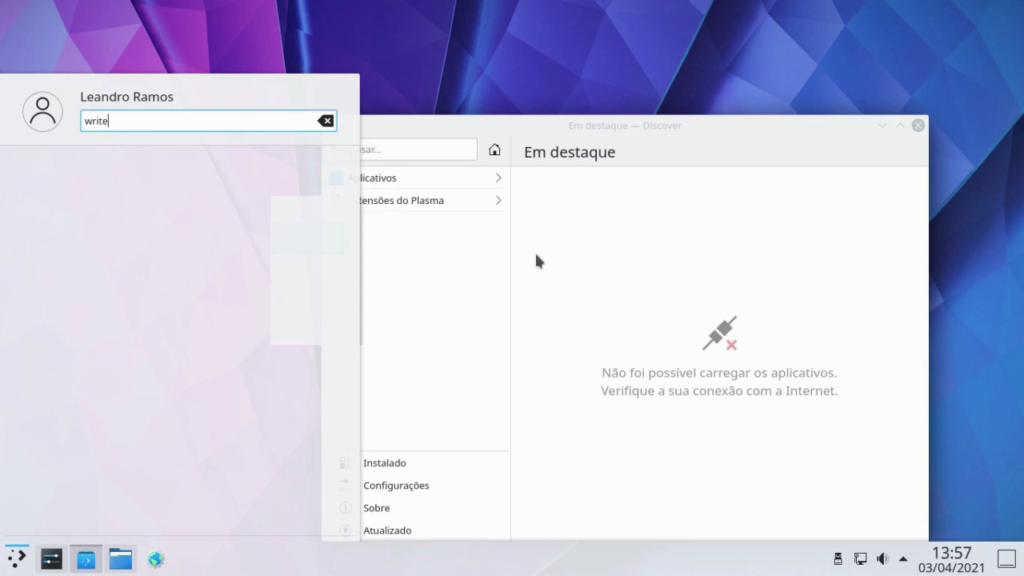
key(BackSpace)
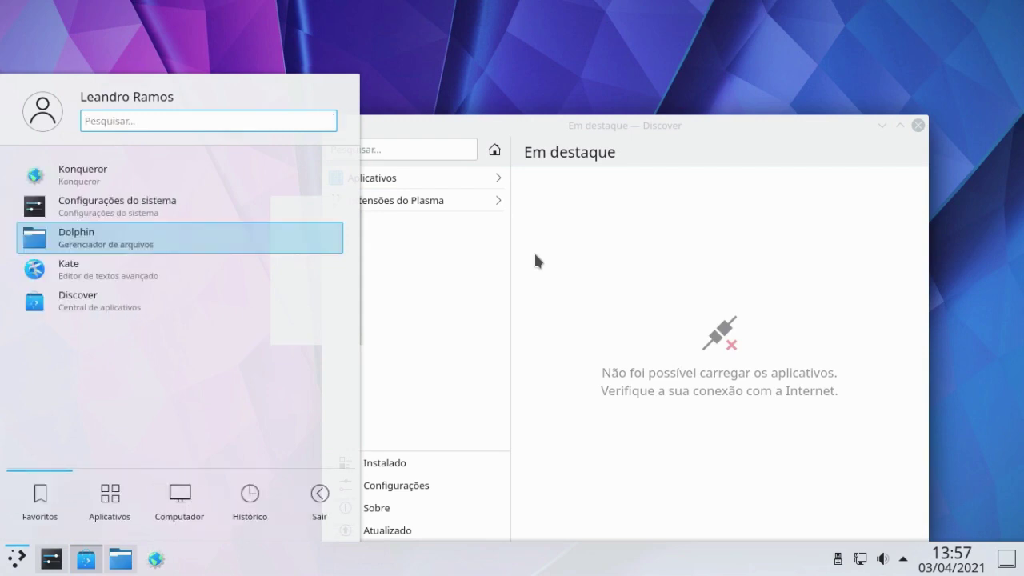
- Launch LibreOffice Writer from the Escritório category of the application launcher
click(110, 504)
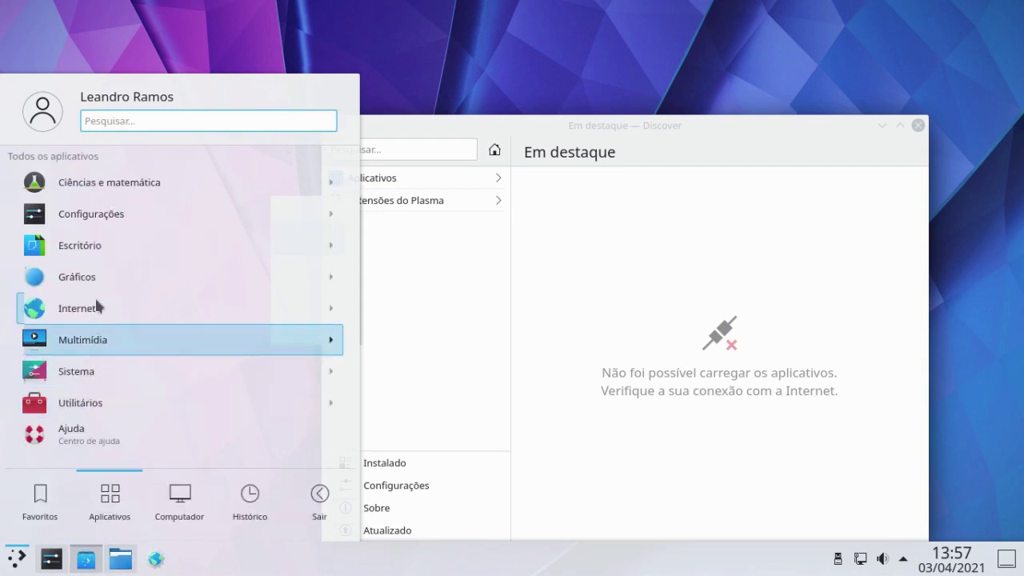
click(96, 248)
scroll(119, 264, down, 2)
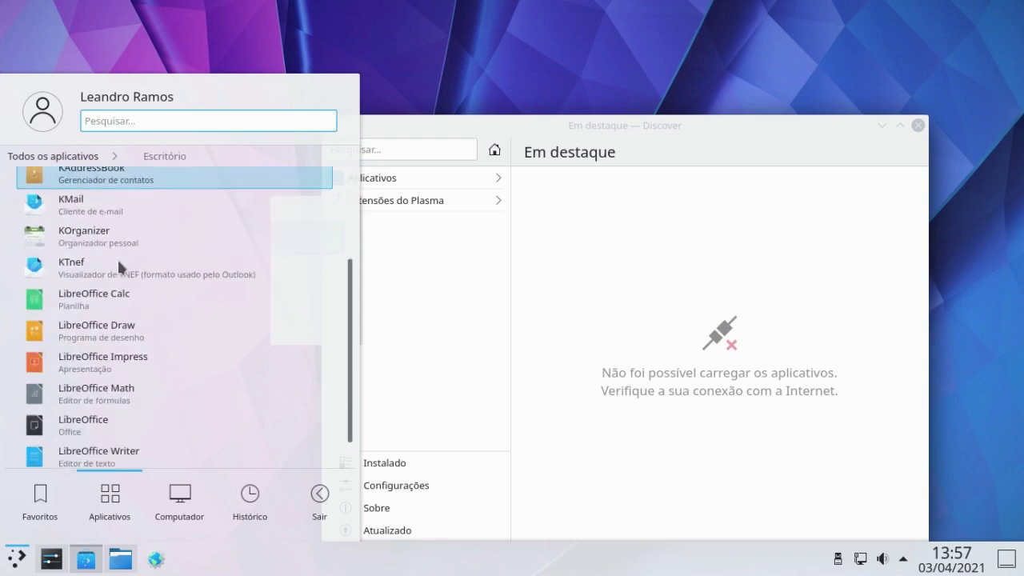
scroll(117, 258, down, 1)
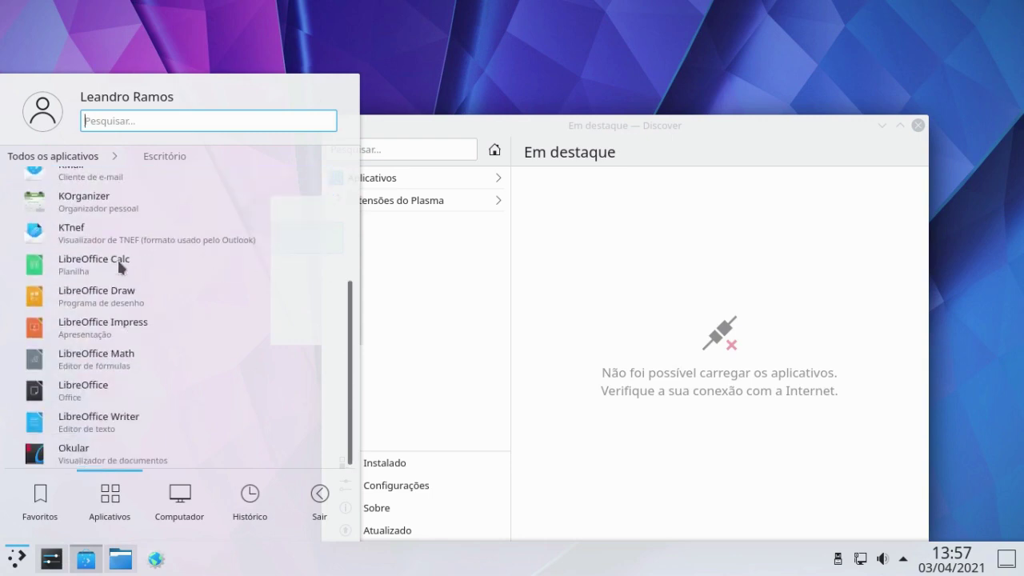
click(109, 422)
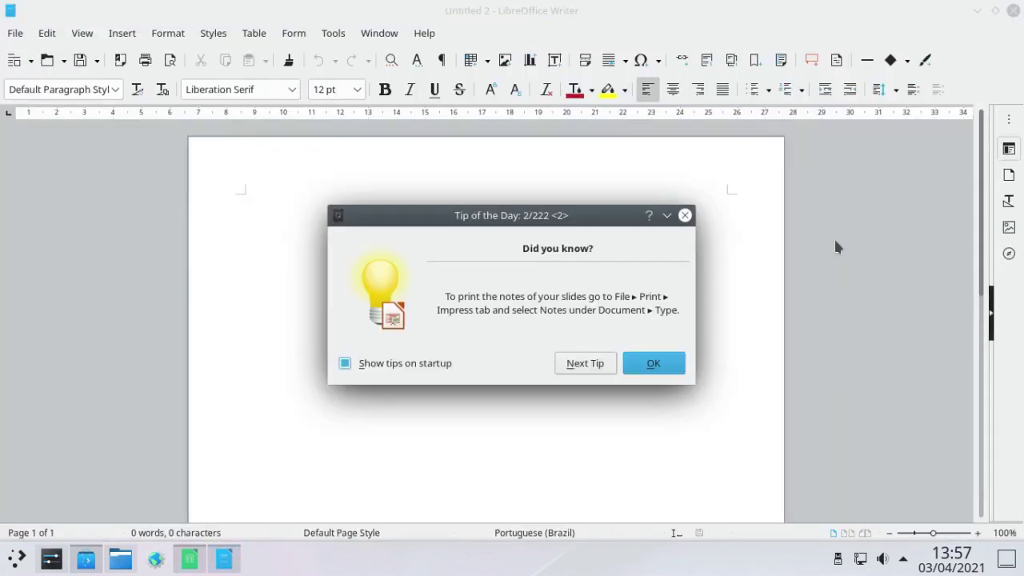
- Turn off Show tips on startup in the Tip of the Day dialog, dismiss it and close LibreOffice Writer
click(403, 360)
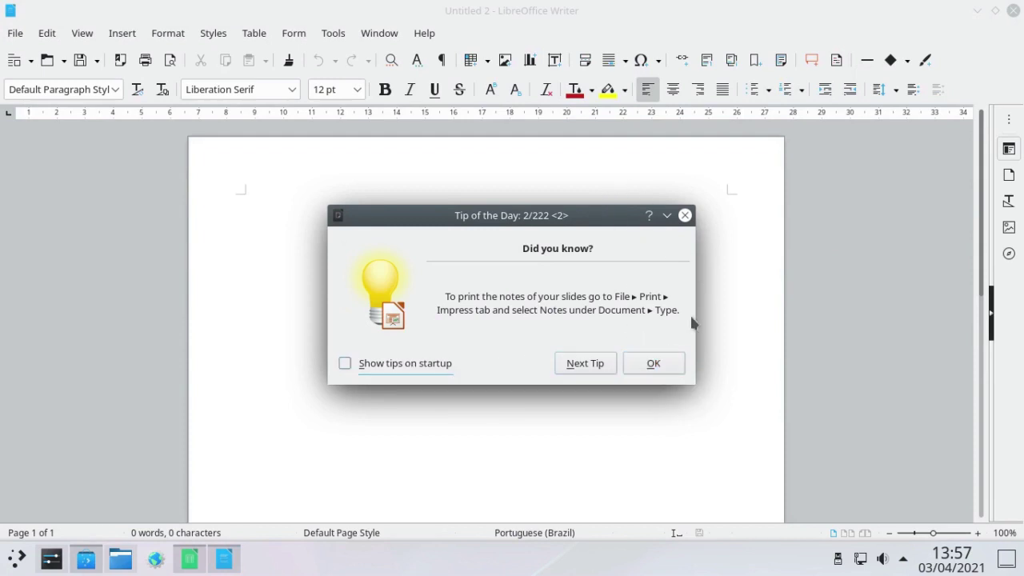
click(657, 366)
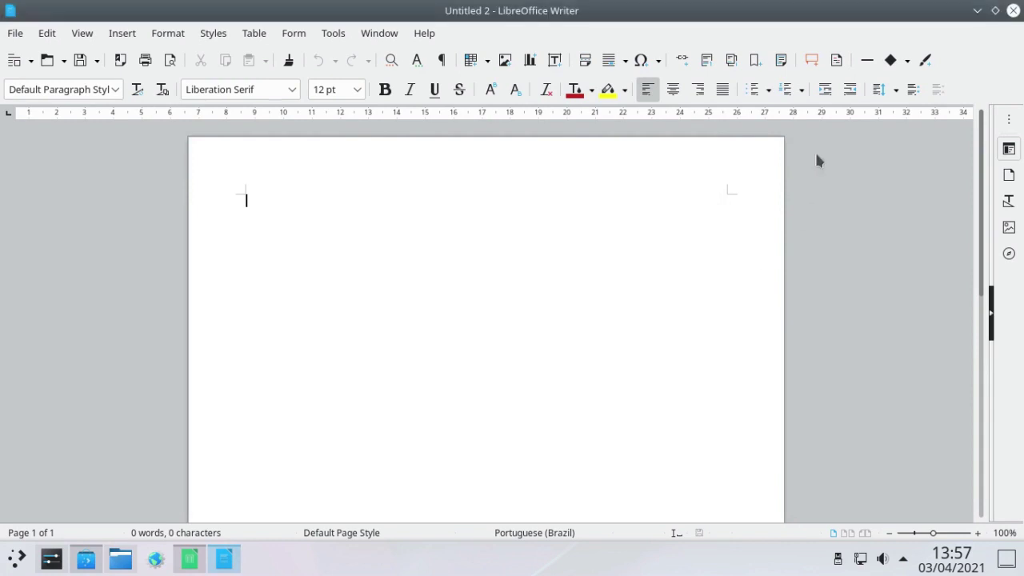
click(1014, 9)
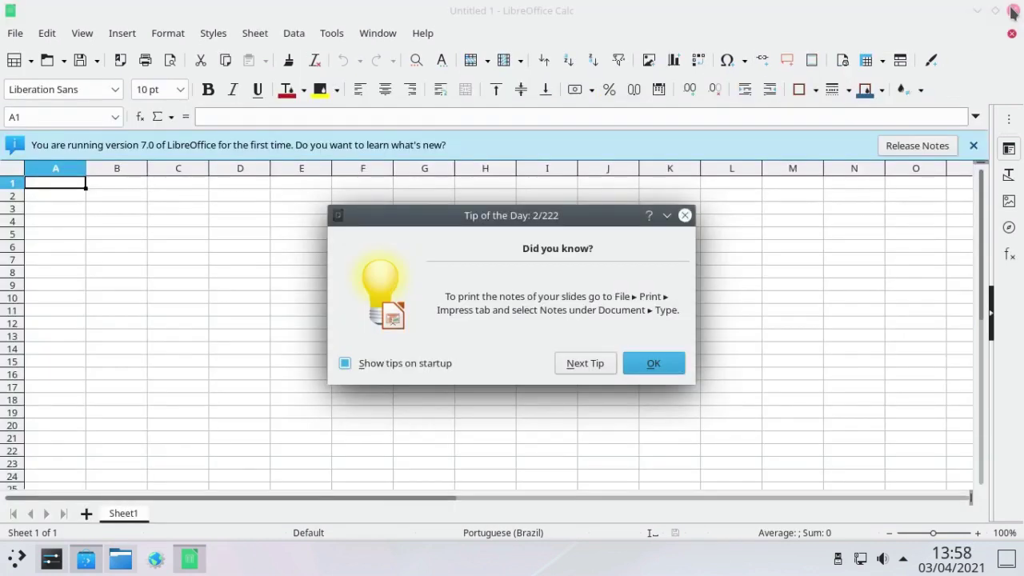
- Dismiss the tip and close LibreOffice Calc, and close the Discover window
click(646, 363)
click(1014, 11)
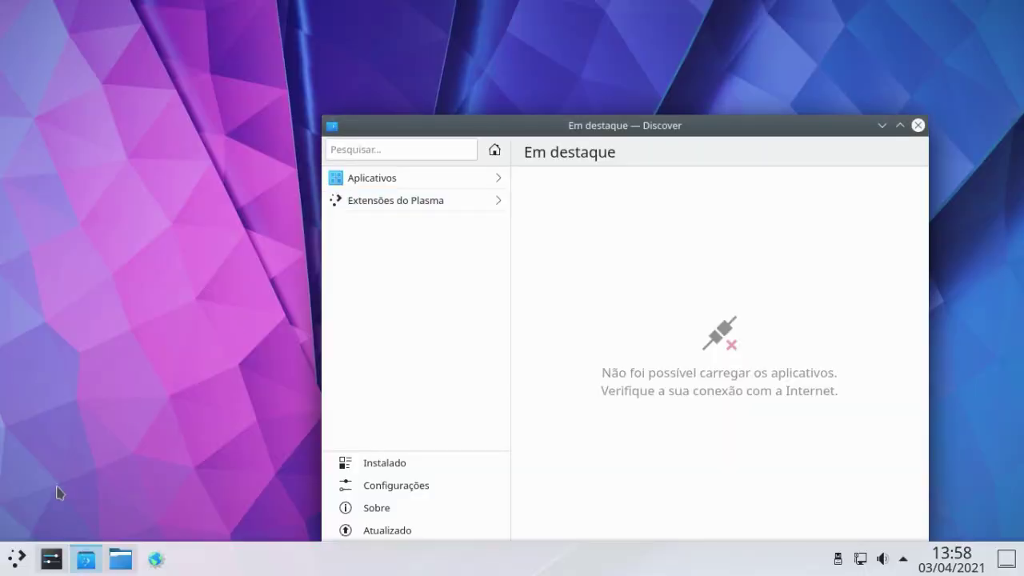
drag(834, 131, 695, 74)
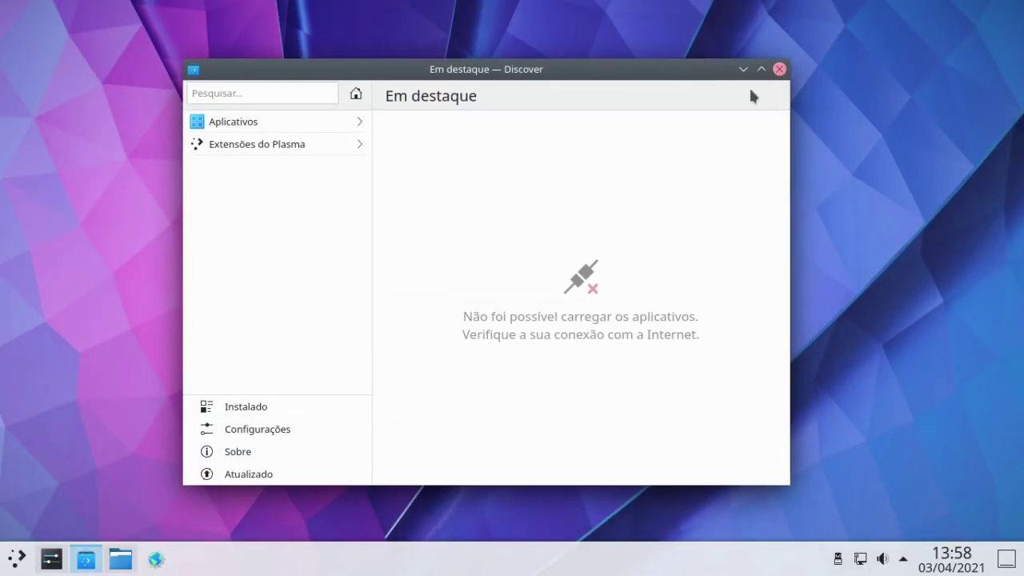
click(779, 69)
- Search the application launcher for "write" and move the selection between the matching entries
key(super)
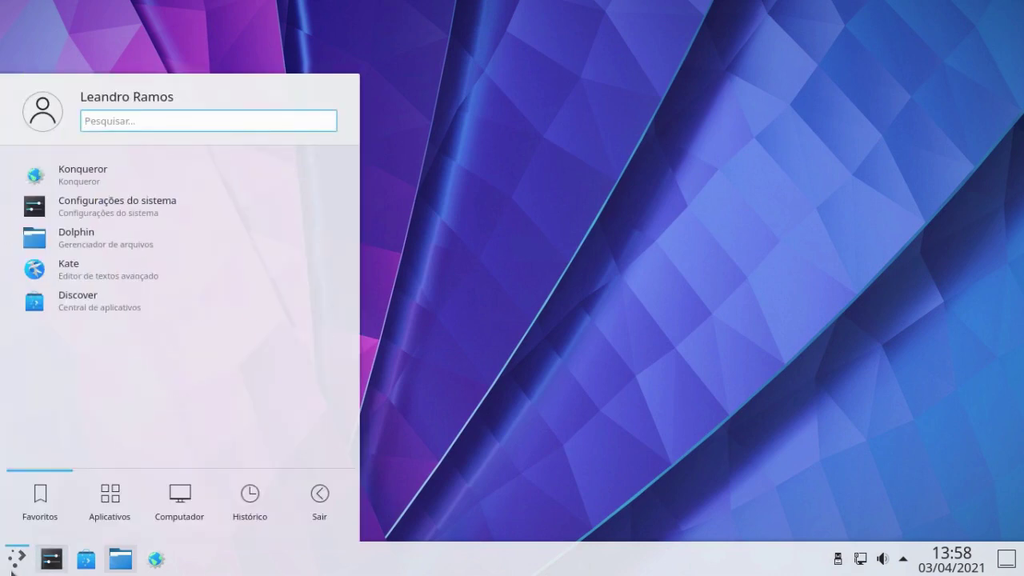
text(write)
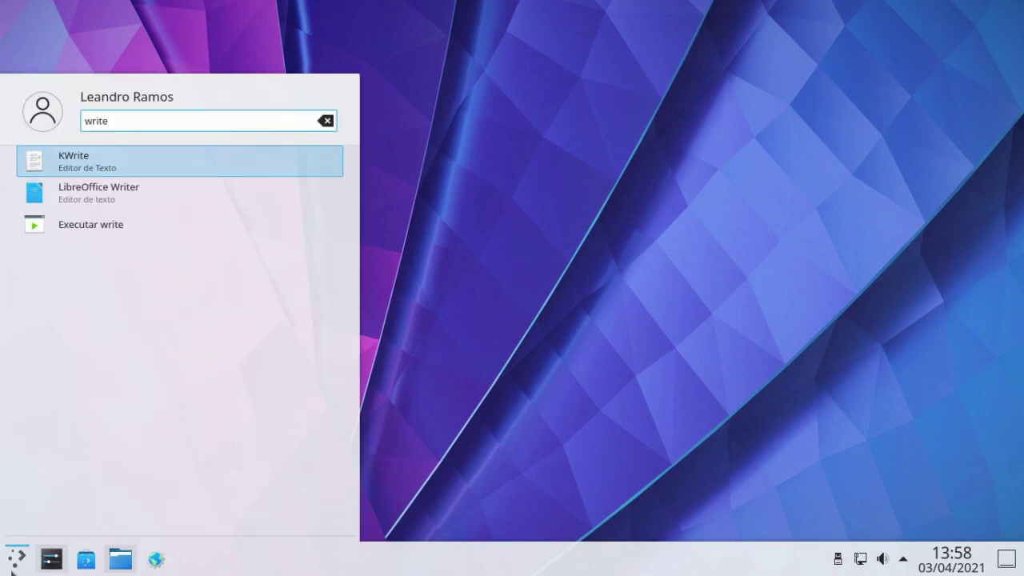
key(Down)
key(Up)
key(Down)
key(Up)
- Replace the launcher search text with "kate" and launch the Kate text editor
key(BackSpace)
key(BackSpace)
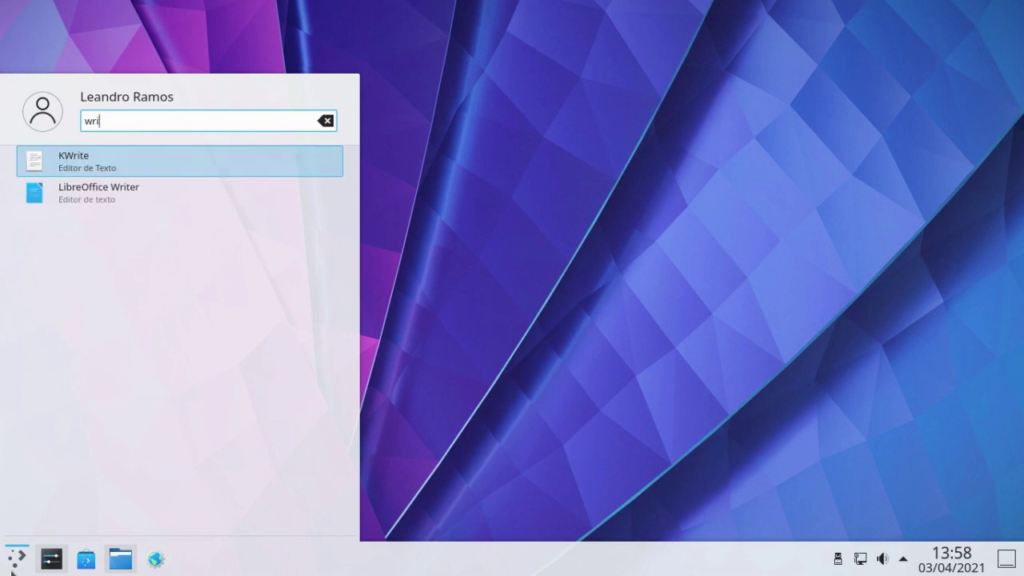
key(BackSpace)
key(BackSpace)
key(BackSpace)
text(kate)
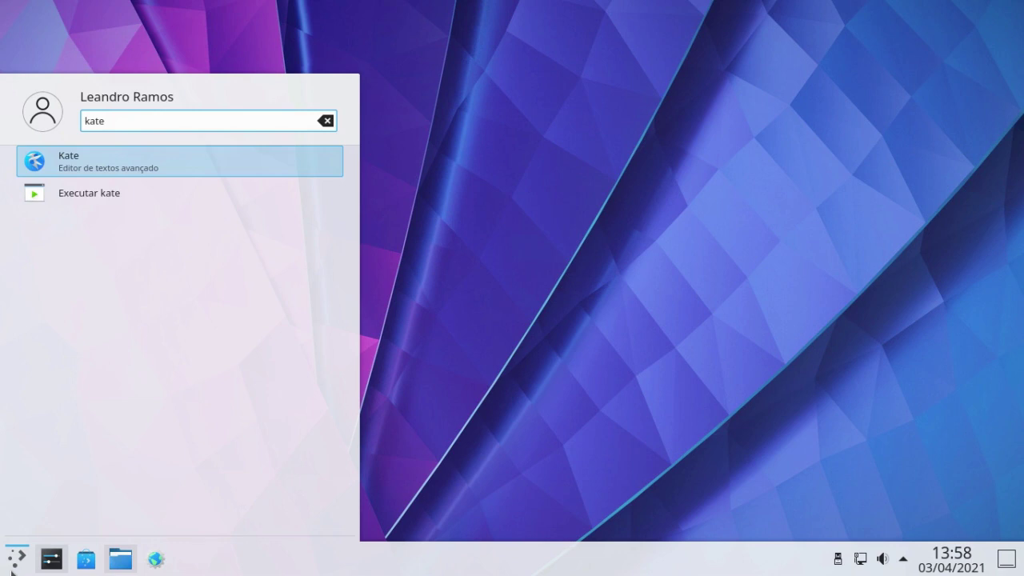
key(Return)
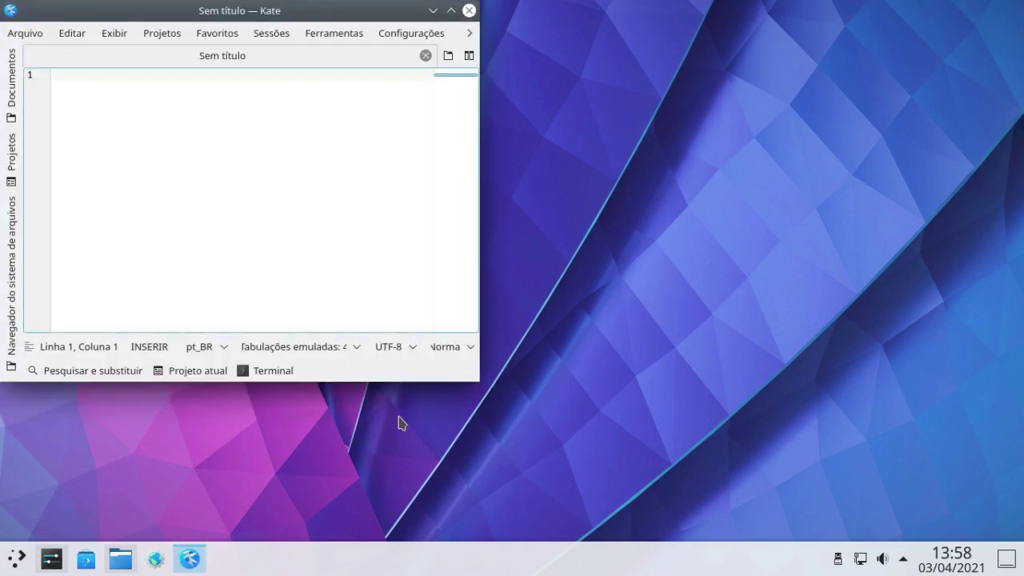
- Move the Kate window toward the middle of the desktop, maximize it, and close it
drag(256, 20, 544, 104)
double_click(544, 103)
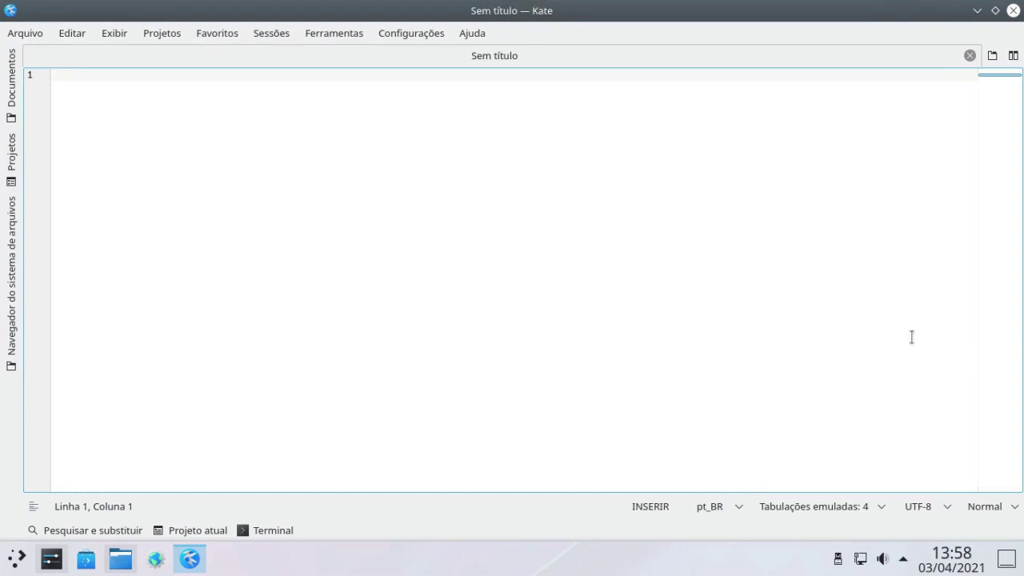
click(1013, 10)
- Search the launcher for "tema", open Tema global, and move its settings window to the middle of the desktop
key(super)
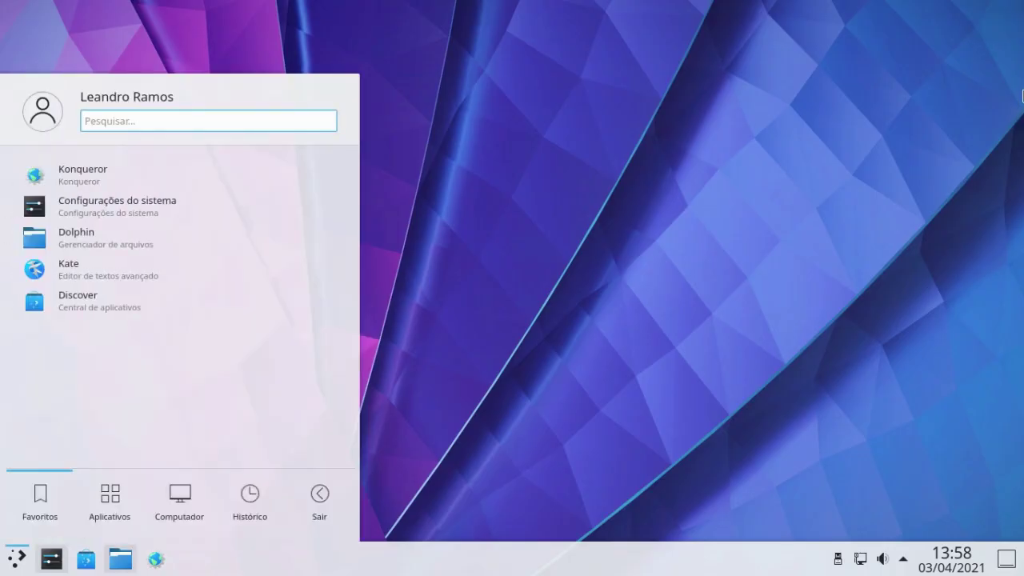
text(tema)
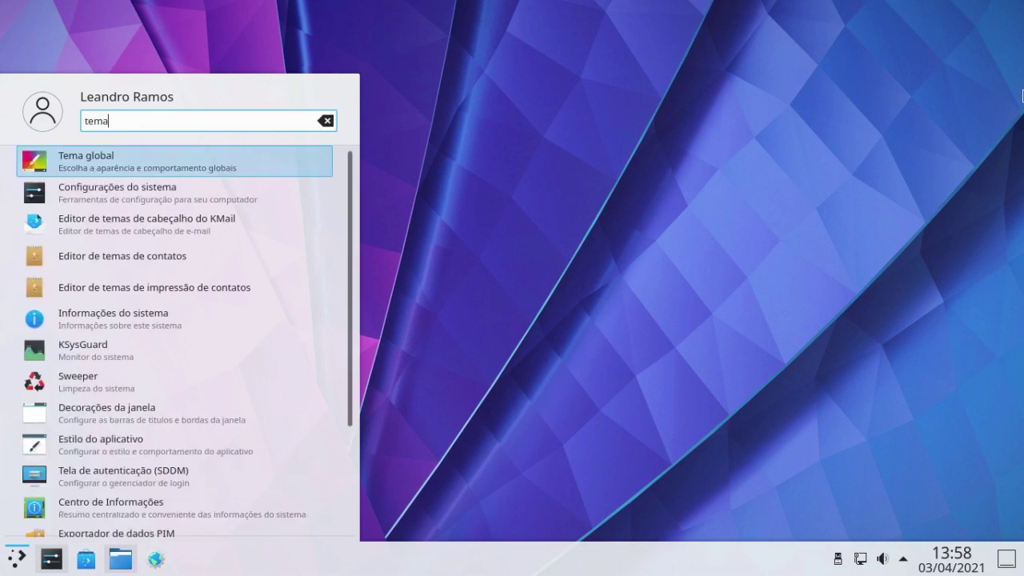
click(276, 163)
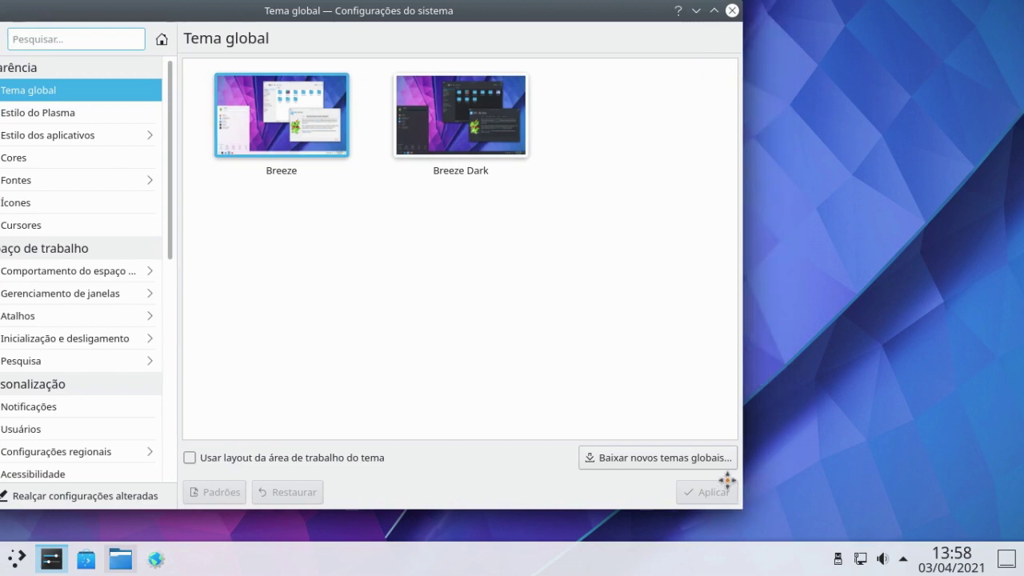
drag(731, 480, 662, 480)
drag(410, 16, 628, 24)
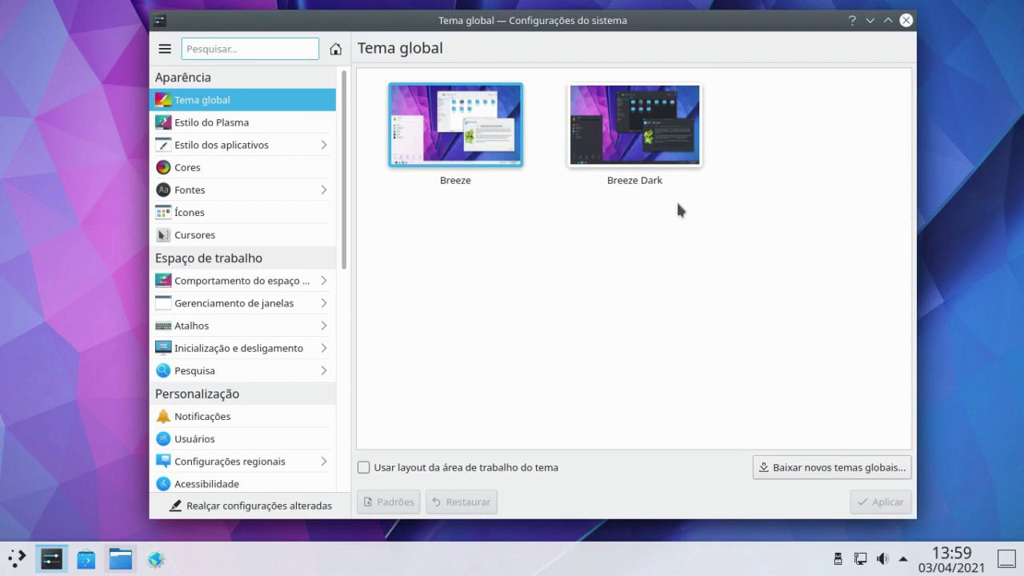
- Apply the Breeze Dark global theme and minimize the settings window
click(631, 127)
click(895, 502)
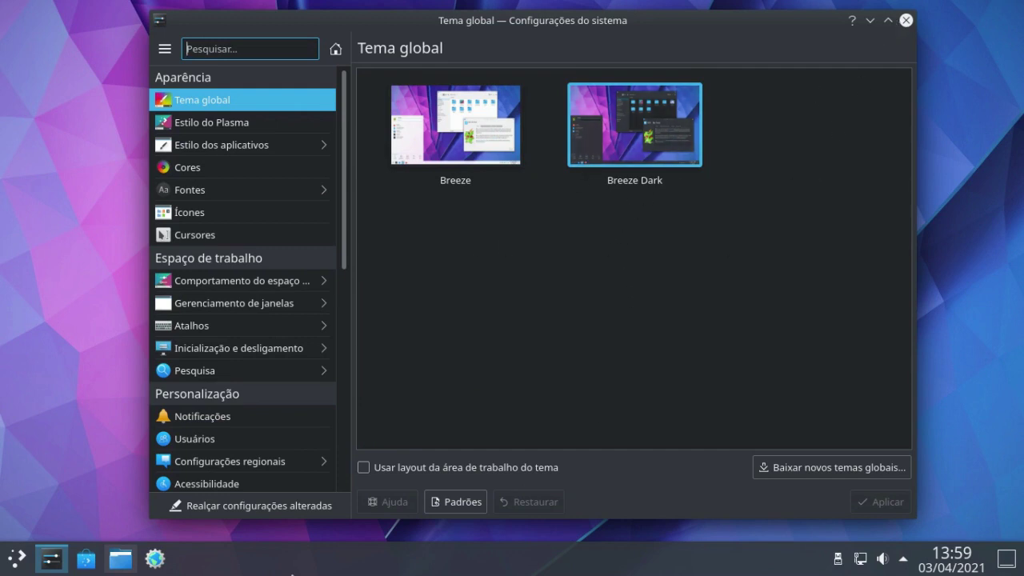
click(870, 20)
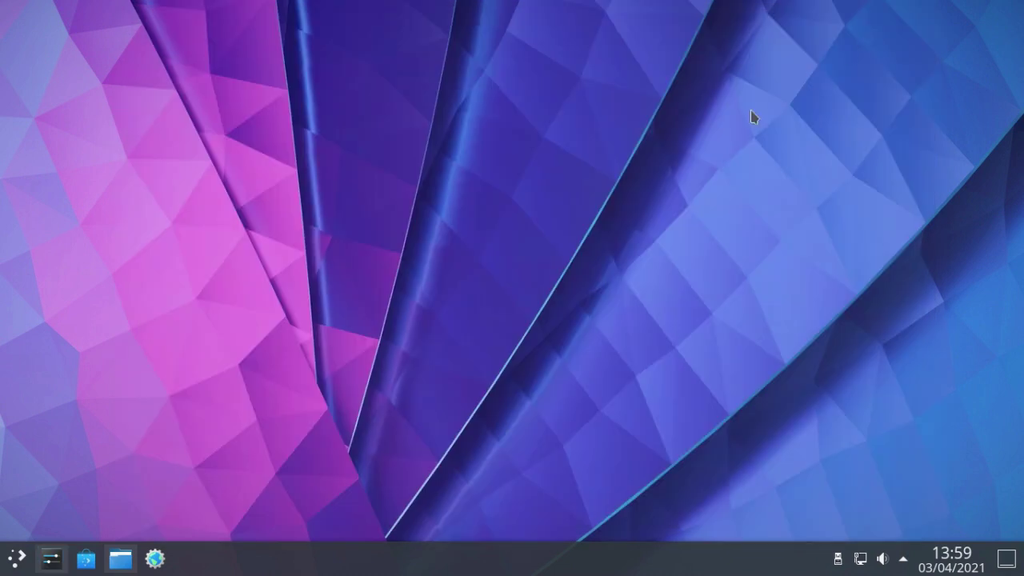
- Open Konqueror and replace the panel's icons-only task manager with the Gerenciador de tarefas alternative widget
click(119, 562)
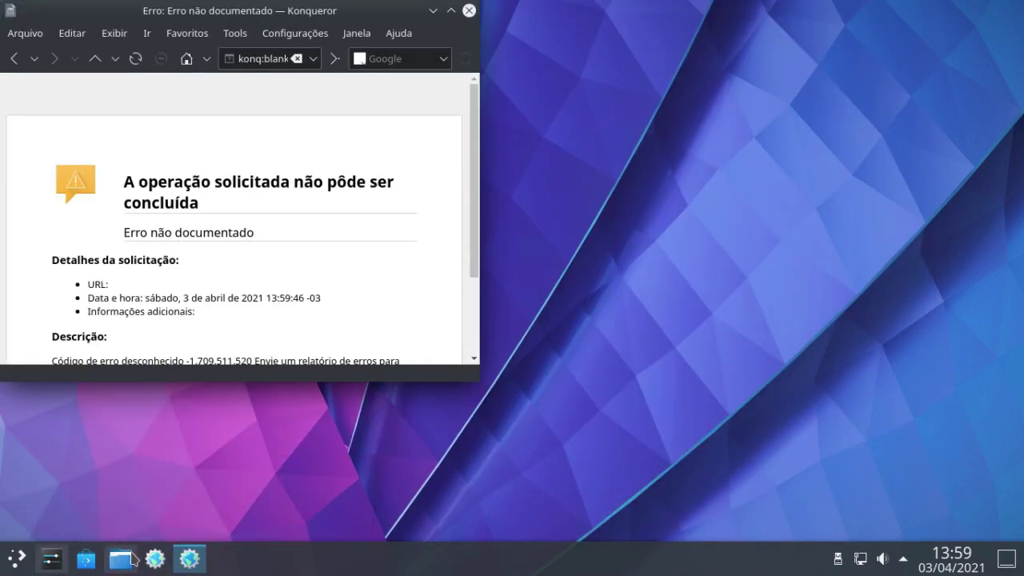
right_click(210, 559)
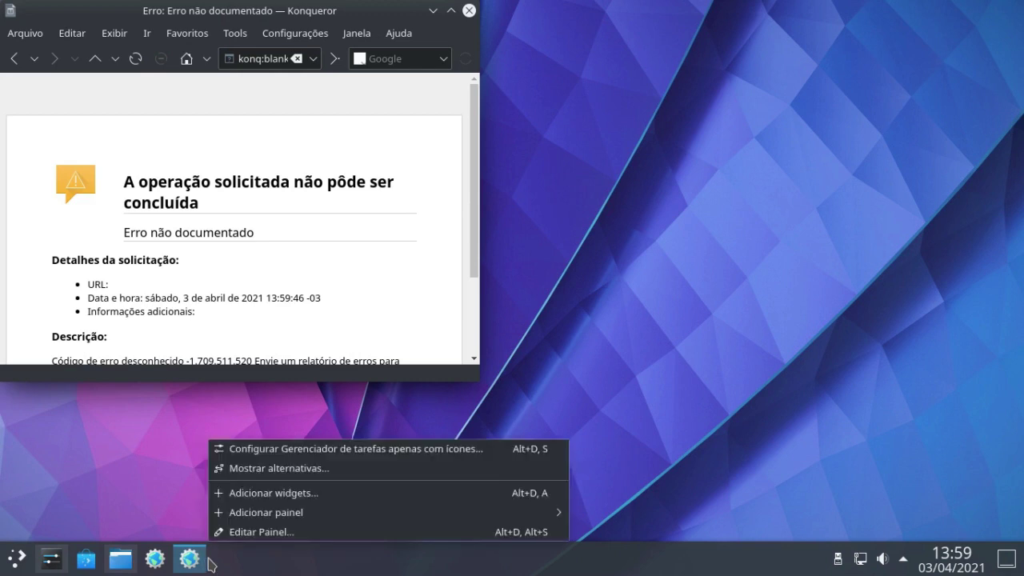
click(280, 470)
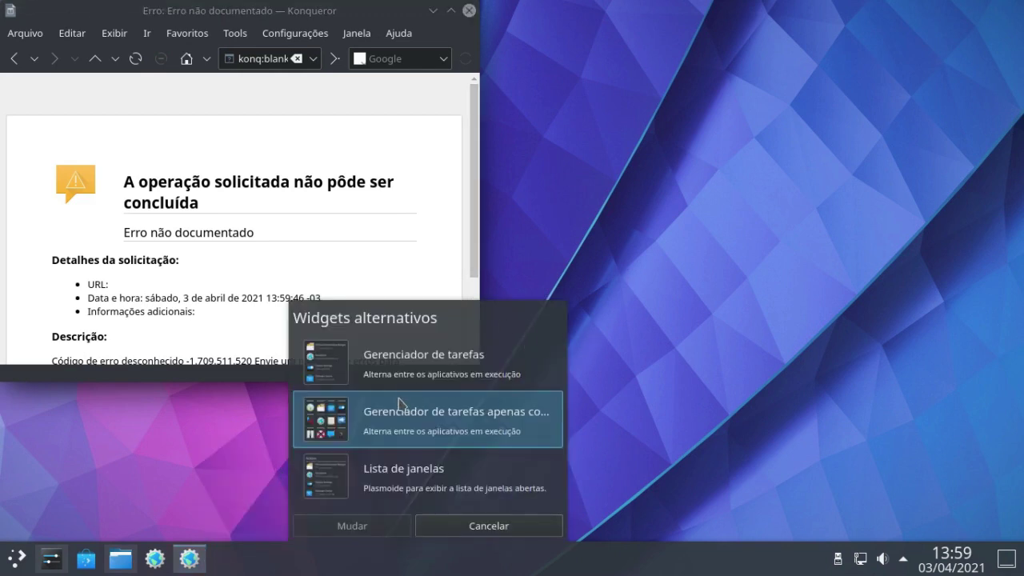
click(335, 361)
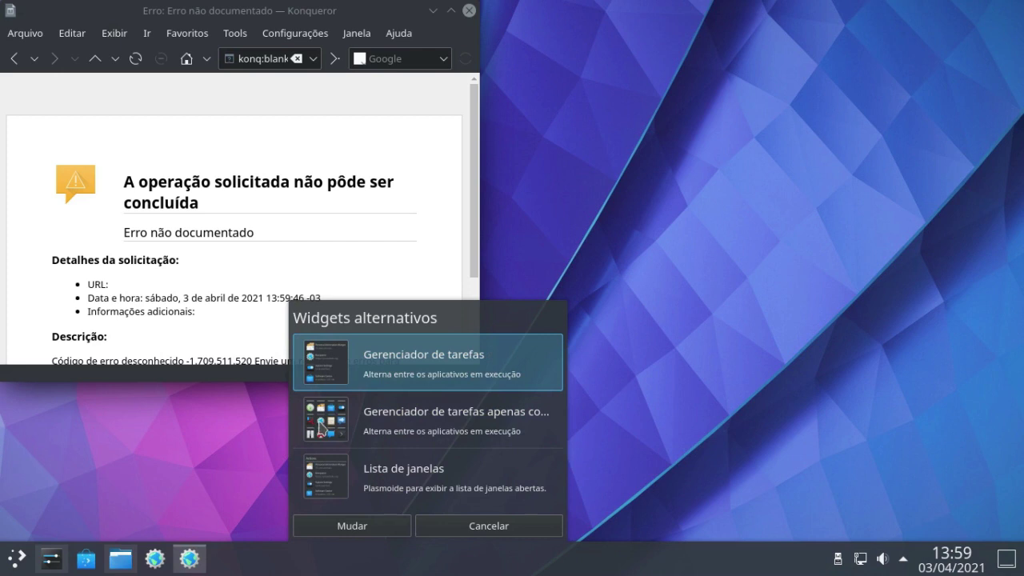
click(320, 428)
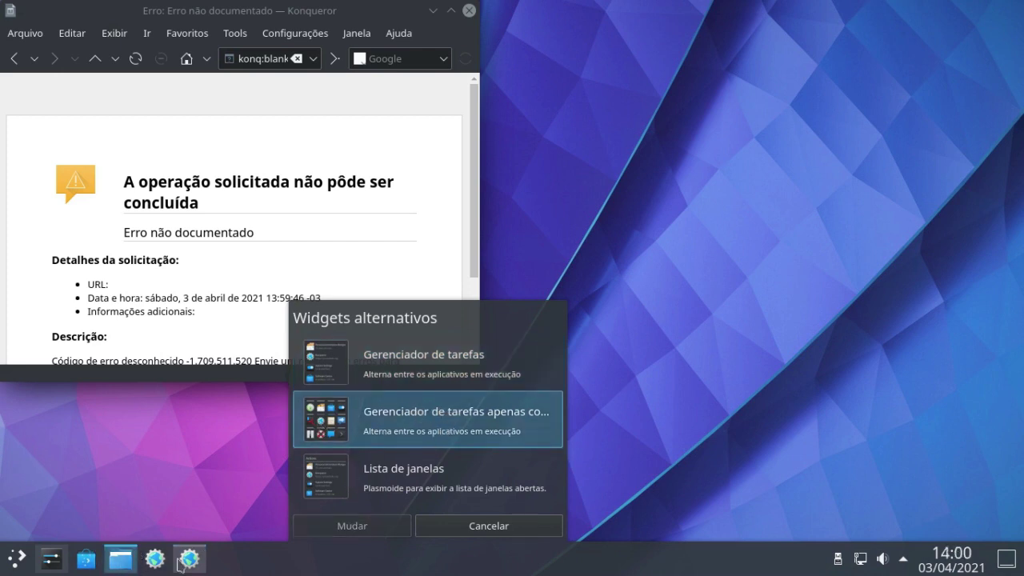
click(341, 385)
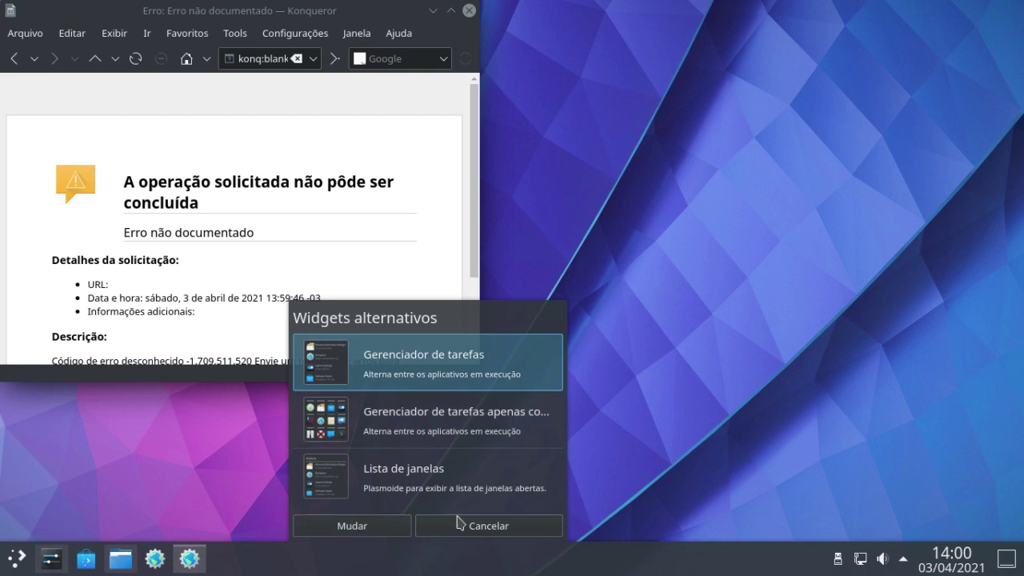
click(391, 532)
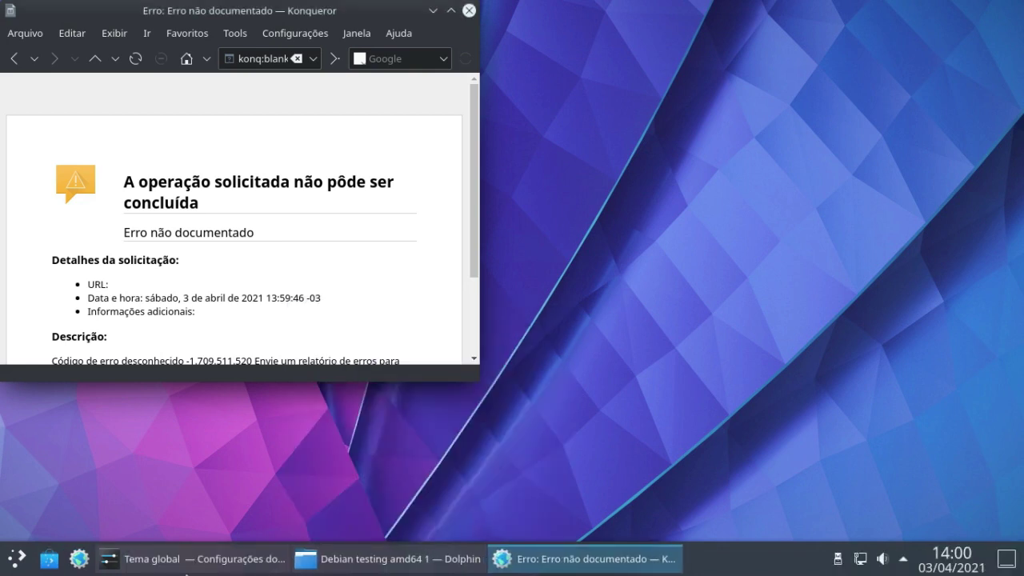
- Switch the panel's task manager back to the icons-only Gerenciador de tarefas alternative widget
mouse_move(168, 573)
mouse_move(554, 570)
mouse_move(388, 560)
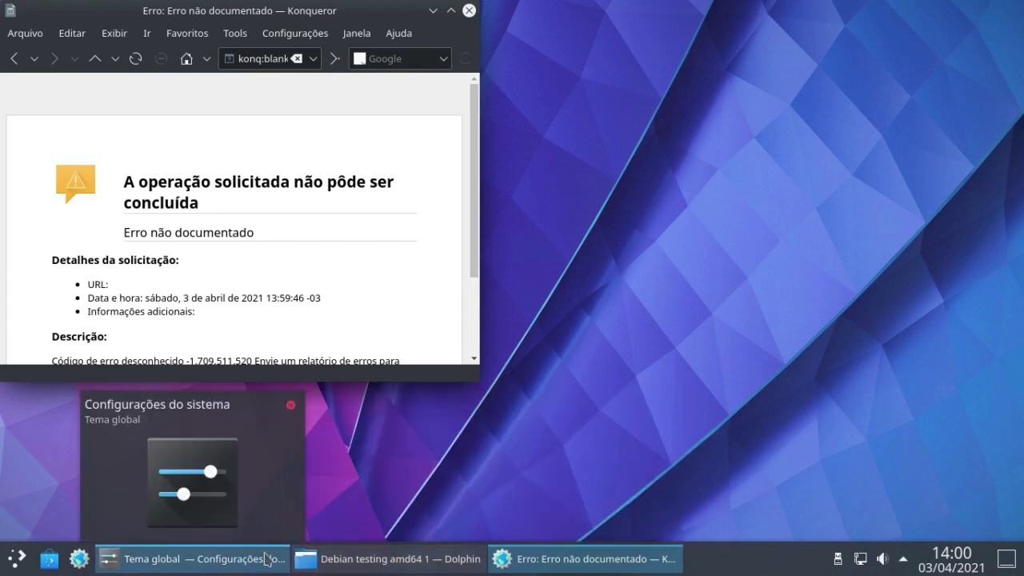
right_click(688, 564)
click(728, 471)
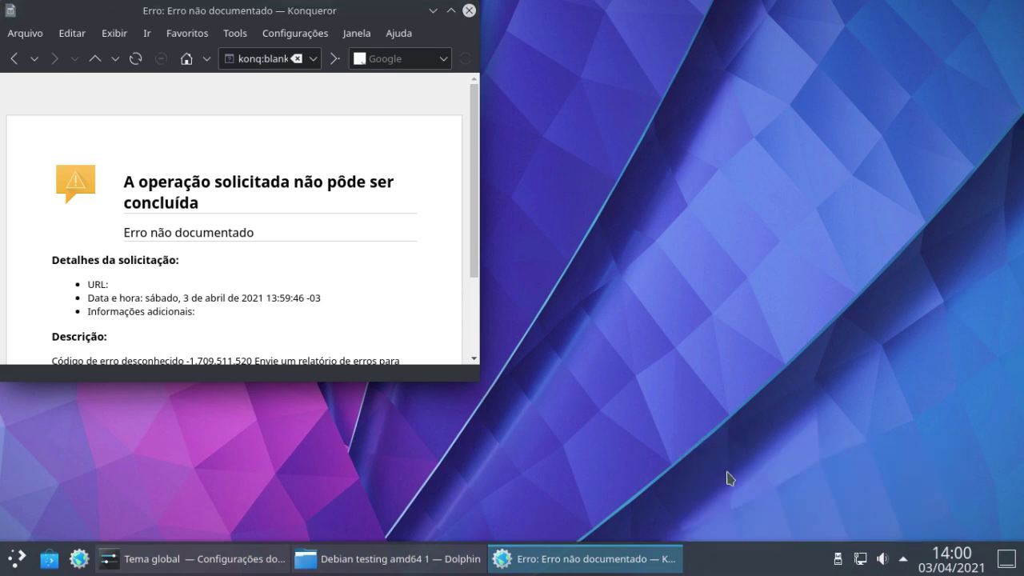
click(332, 417)
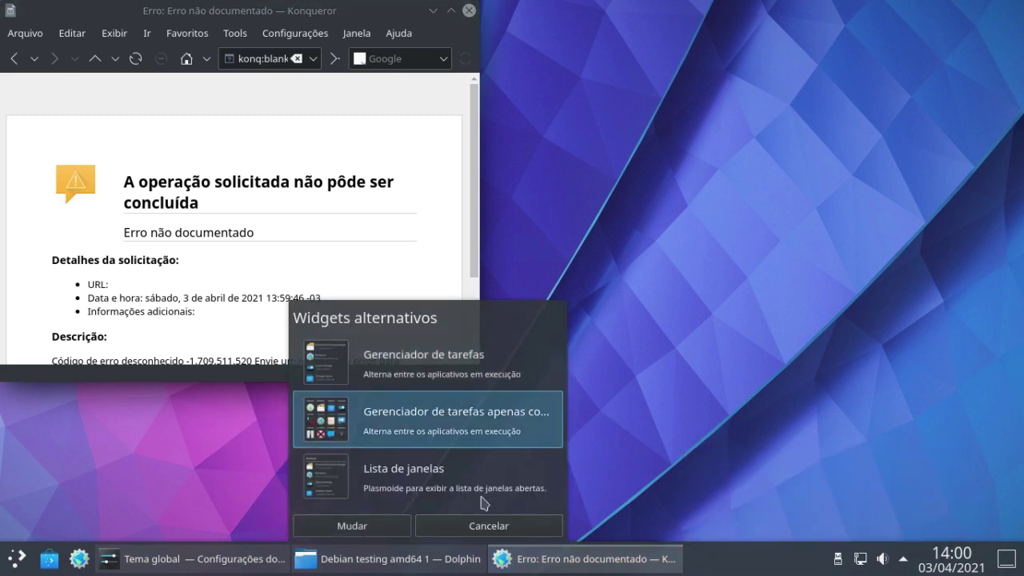
click(372, 521)
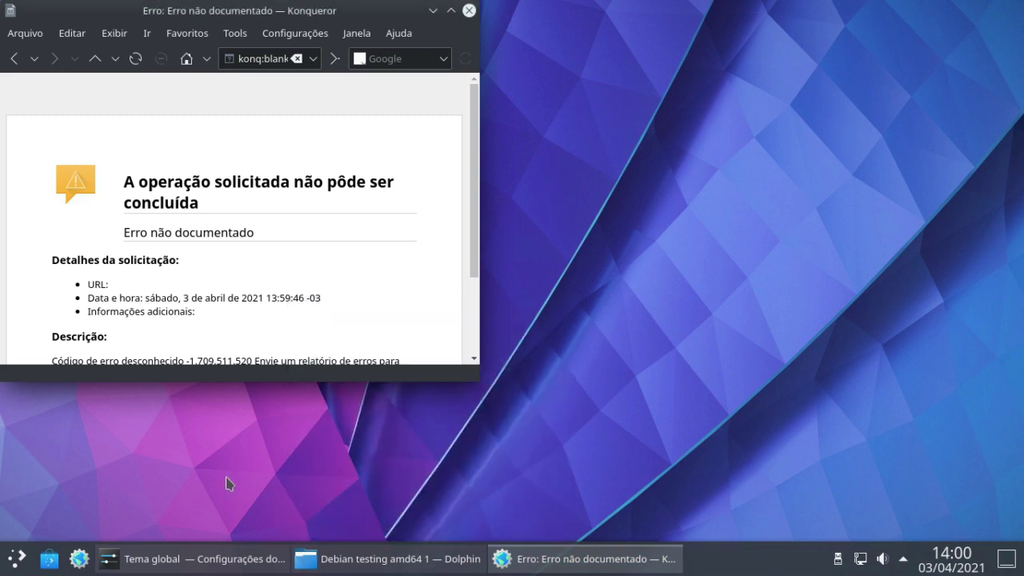
- Replace the panel's application launcher with the Menu de aplicativos alternative widget
right_click(3, 560)
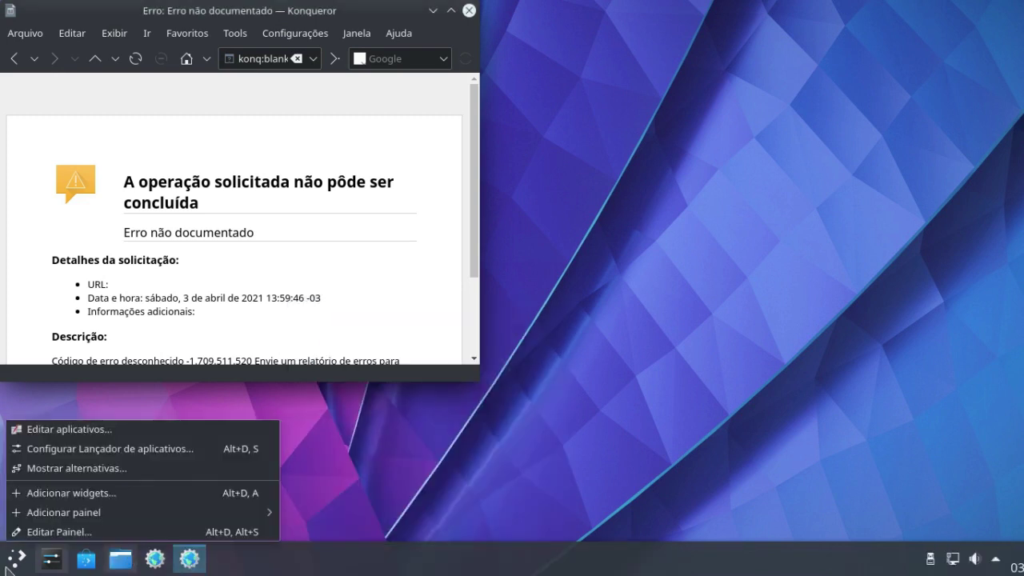
click(70, 469)
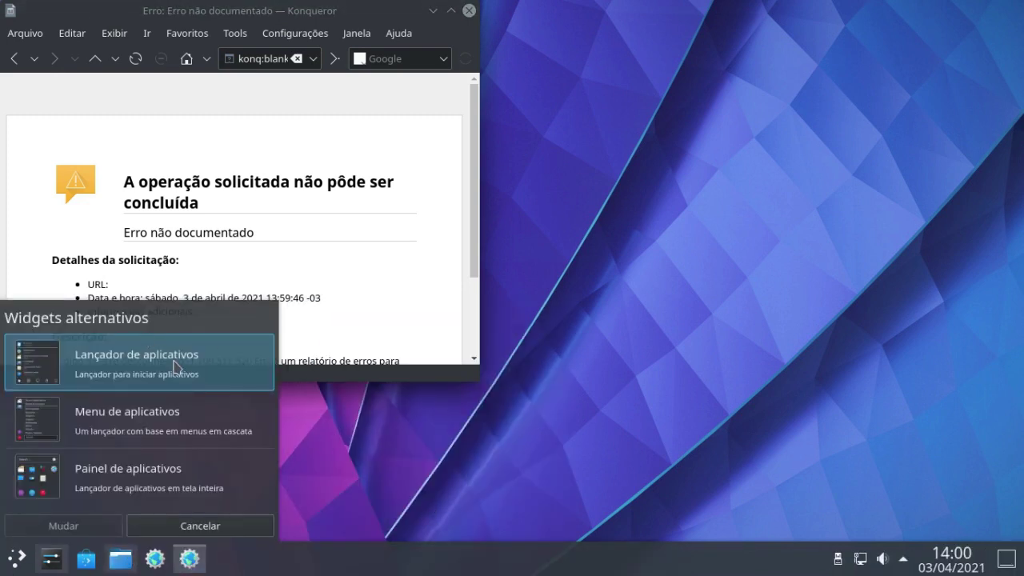
click(53, 433)
click(64, 526)
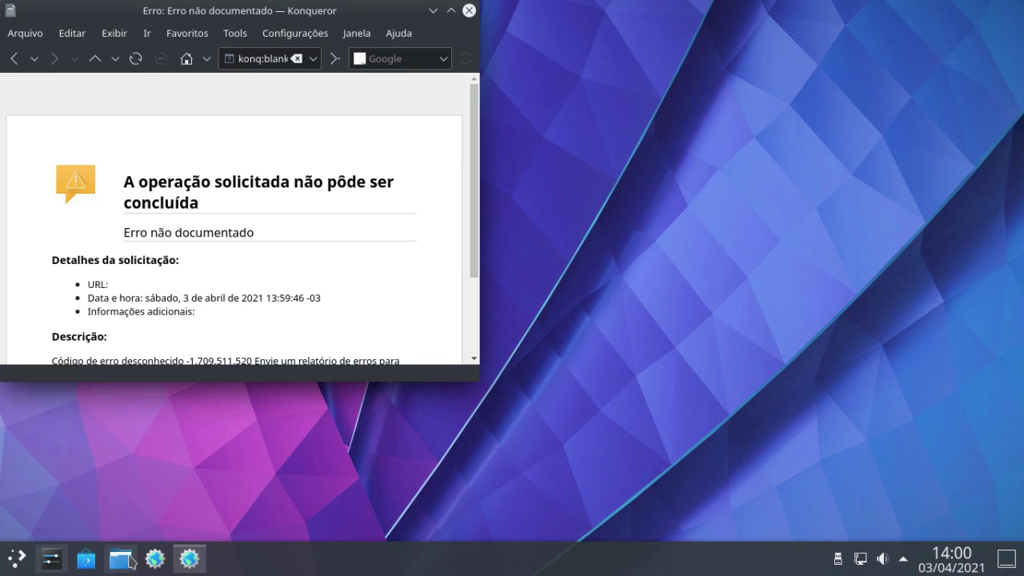
- Browse the cascading application menu's categories and minimize the Konqueror window
click(16, 558)
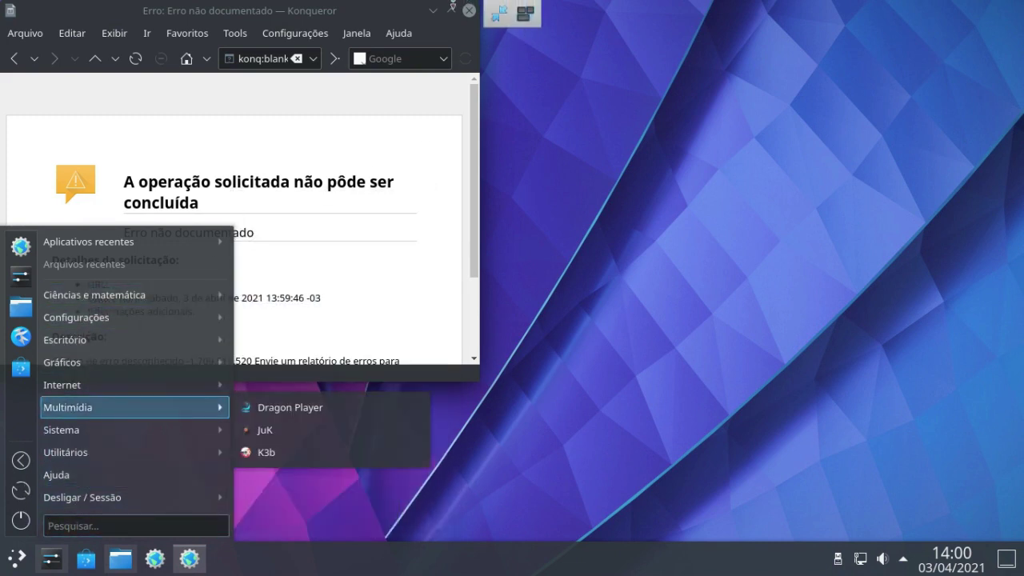
click(432, 12)
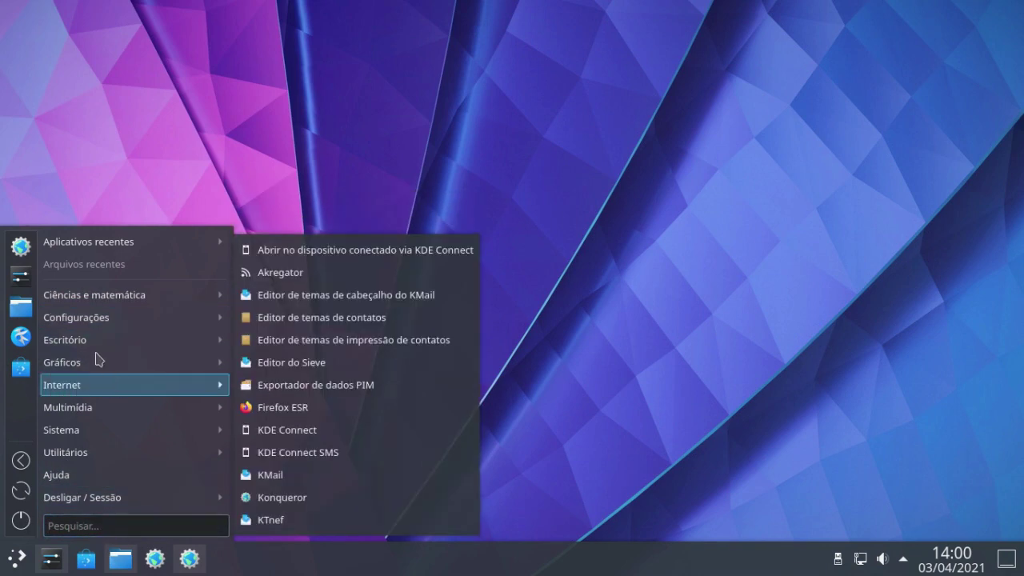
mouse_move(96, 298)
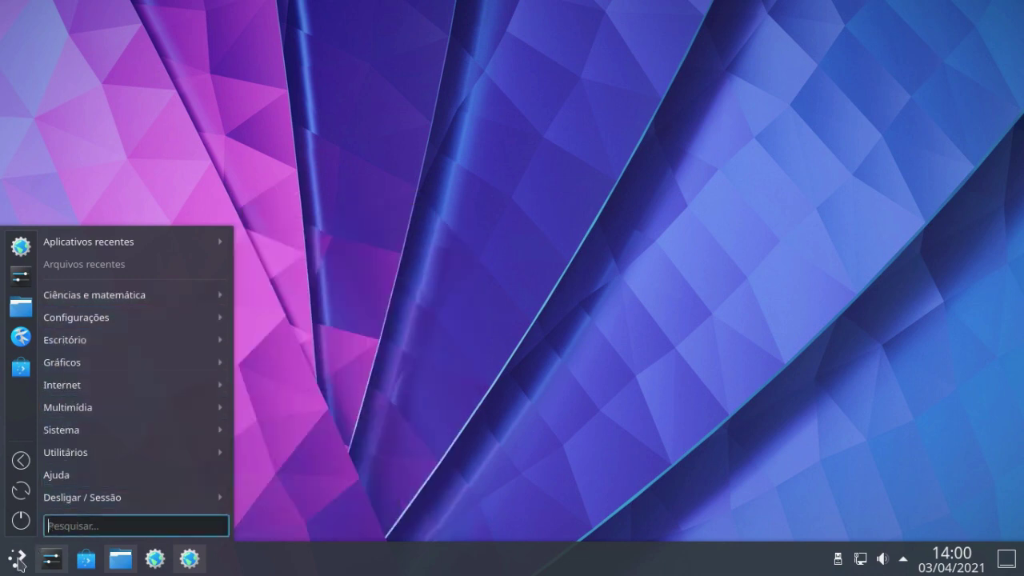
- Replace the application menu with the full-screen Painel de aplicativos widget and close the Tema global settings window
right_click(223, 530)
click(88, 468)
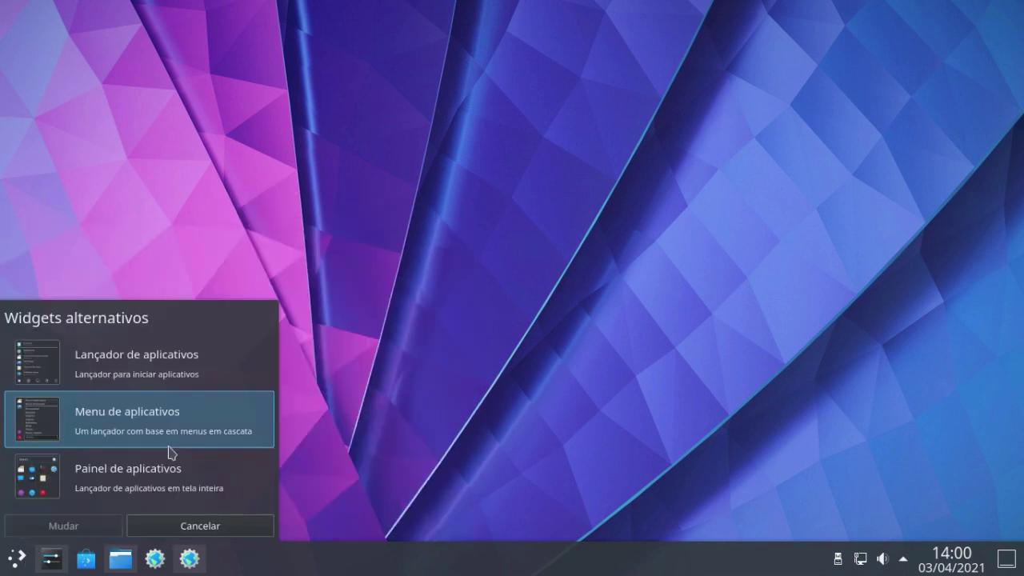
click(116, 477)
click(76, 527)
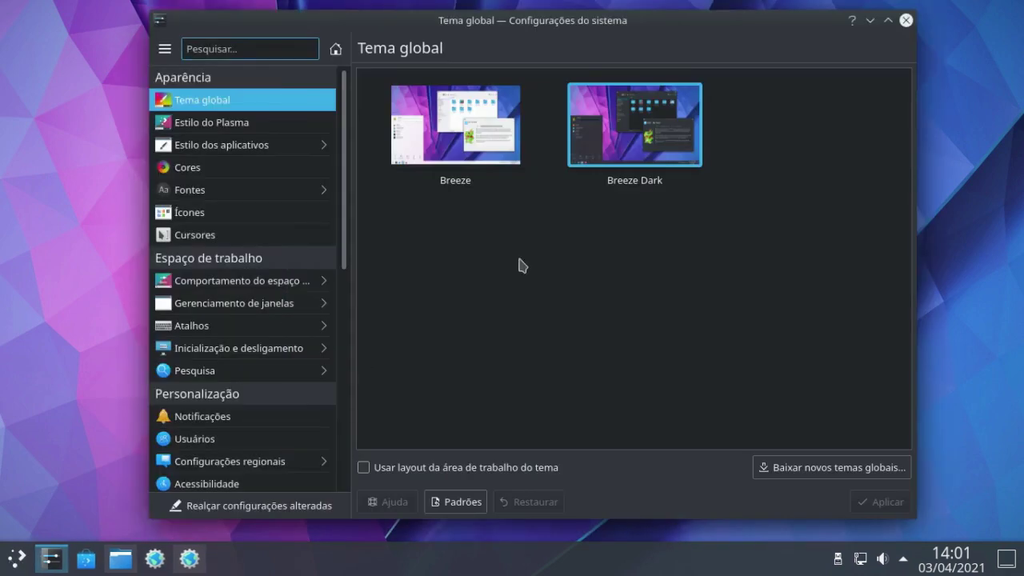
click(905, 20)
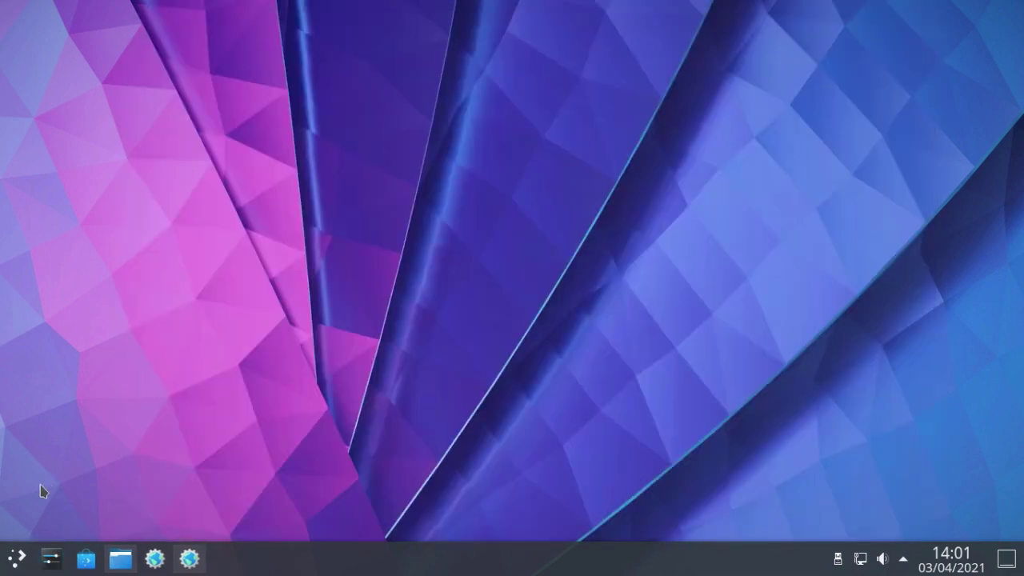
- Open the full-screen launcher, search for "korga", and clear the search
click(9, 564)
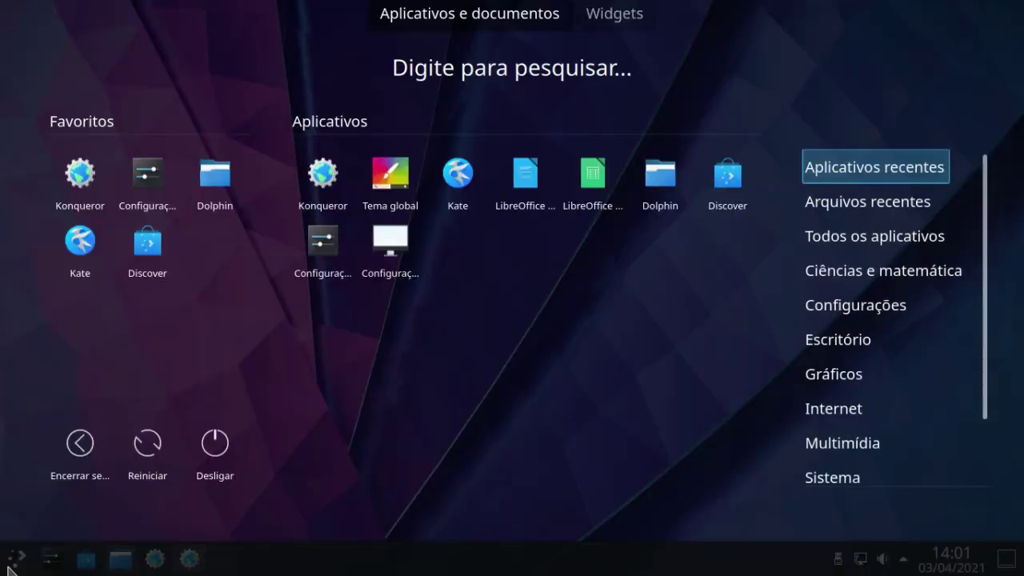
text(kirga)
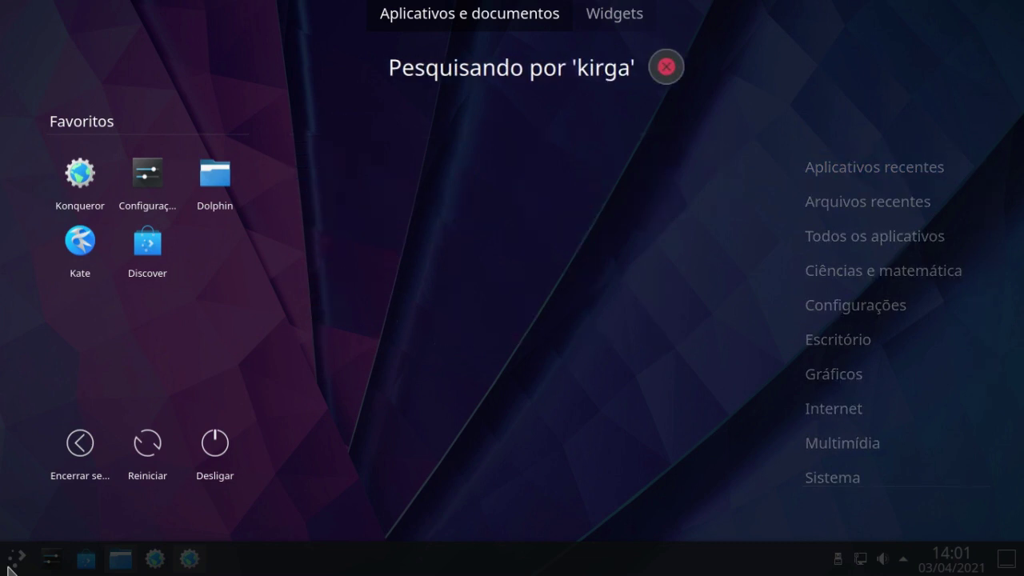
key(BackSpace)
key(BackSpace)
key(BackSpace)
key(BackSpace)
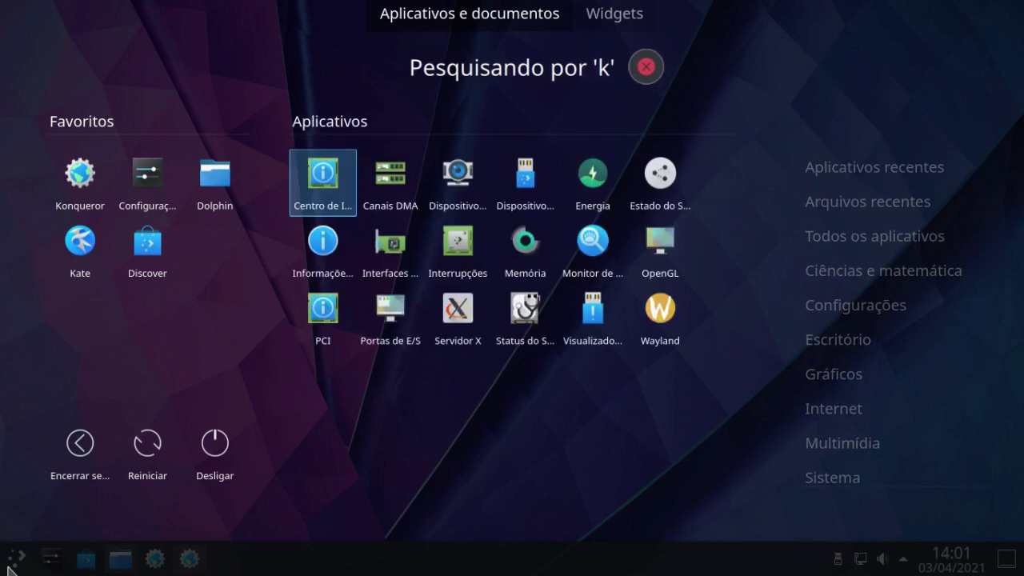
text(orga)
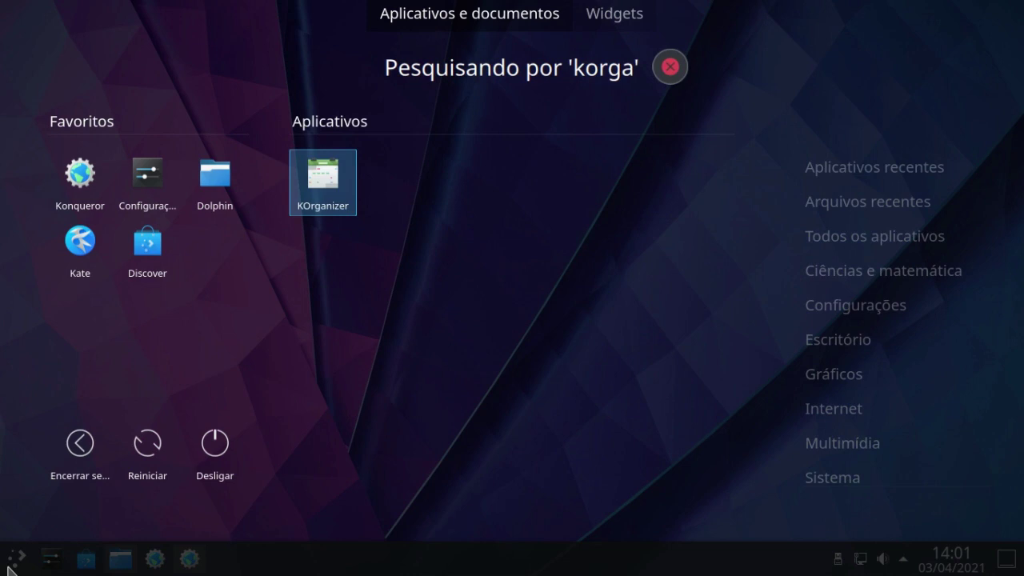
key(BackSpace)
key(BackSpace)
key(BackSpace)
key(BackSpace)
key(BackSpace)
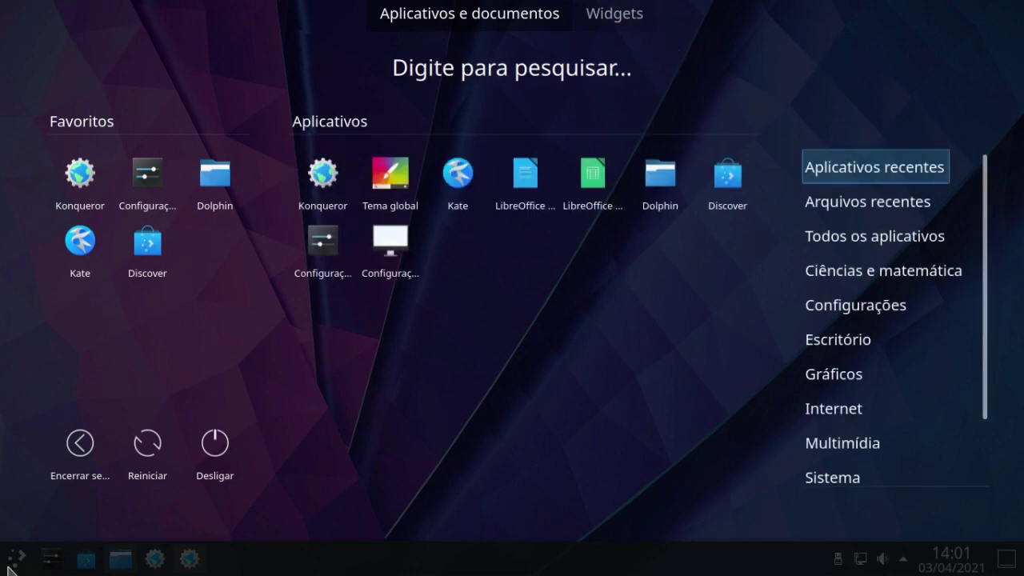
- Search the full-screen launcher for "info" and try to open the first system information result
text(info)
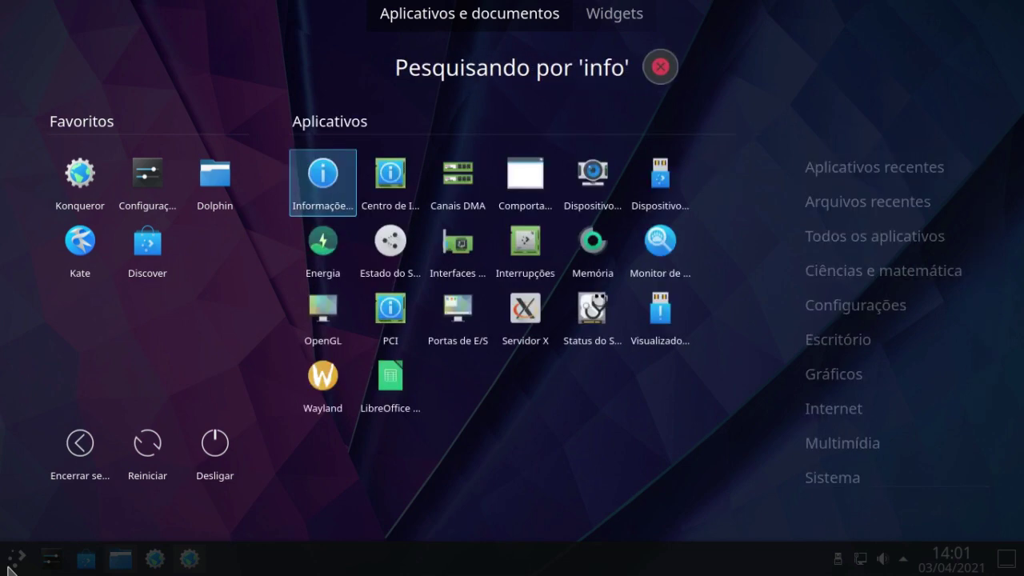
key(Return)
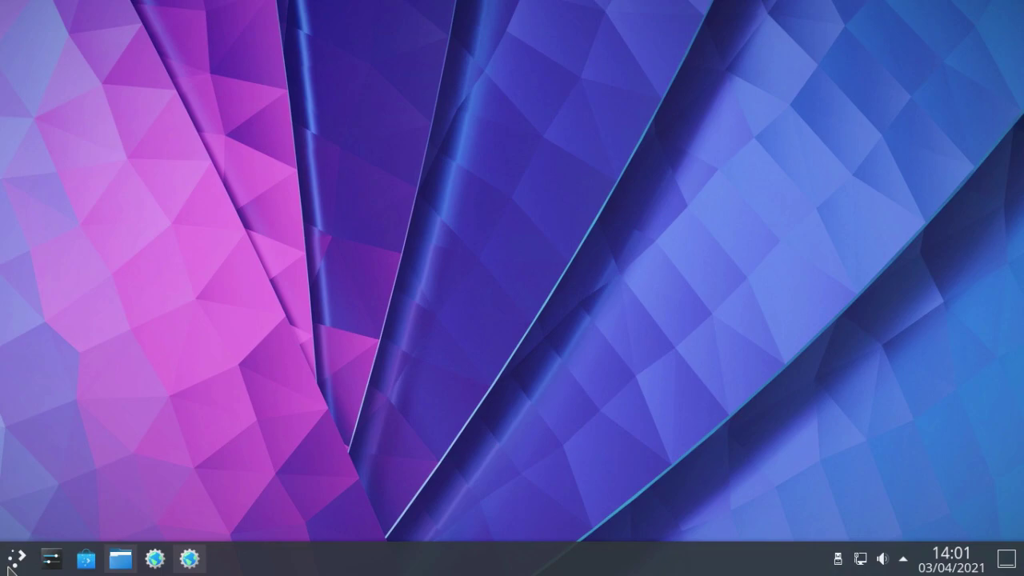
click(10, 564)
click(9, 565)
- Search the full-screen launcher for "info" again and open the second result, the Info Center
click(10, 565)
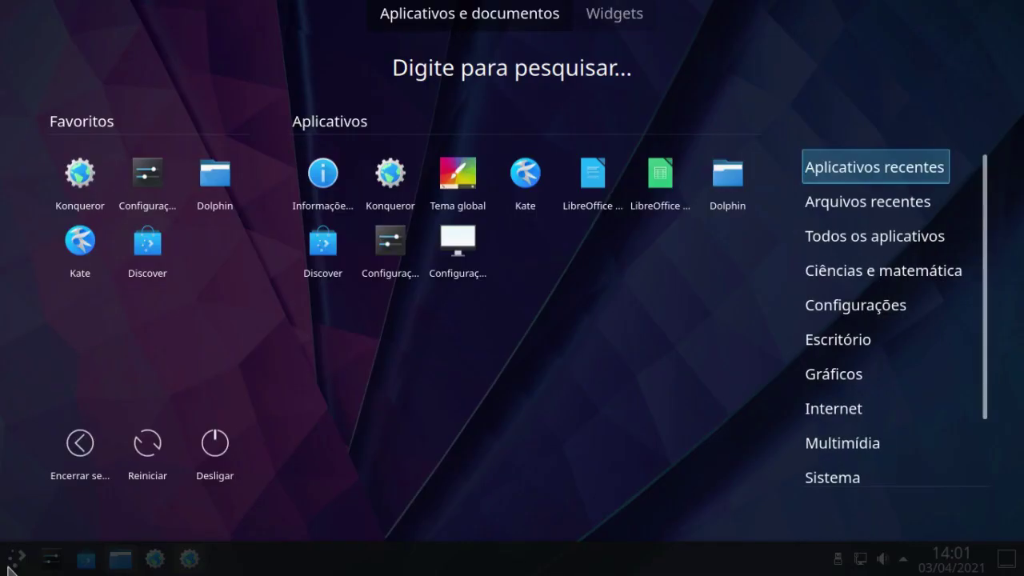
text(info)
key(Right)
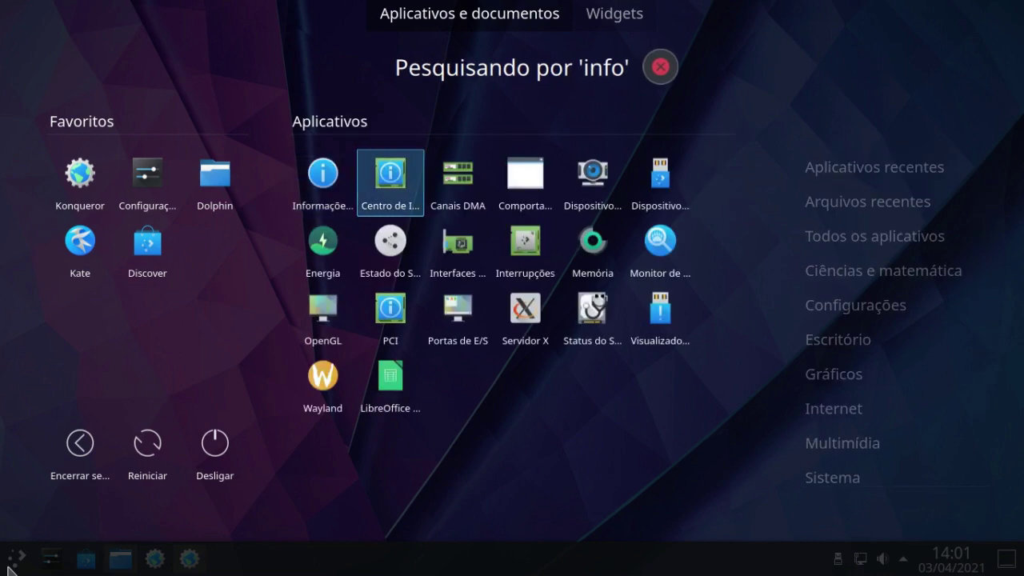
key(Return)
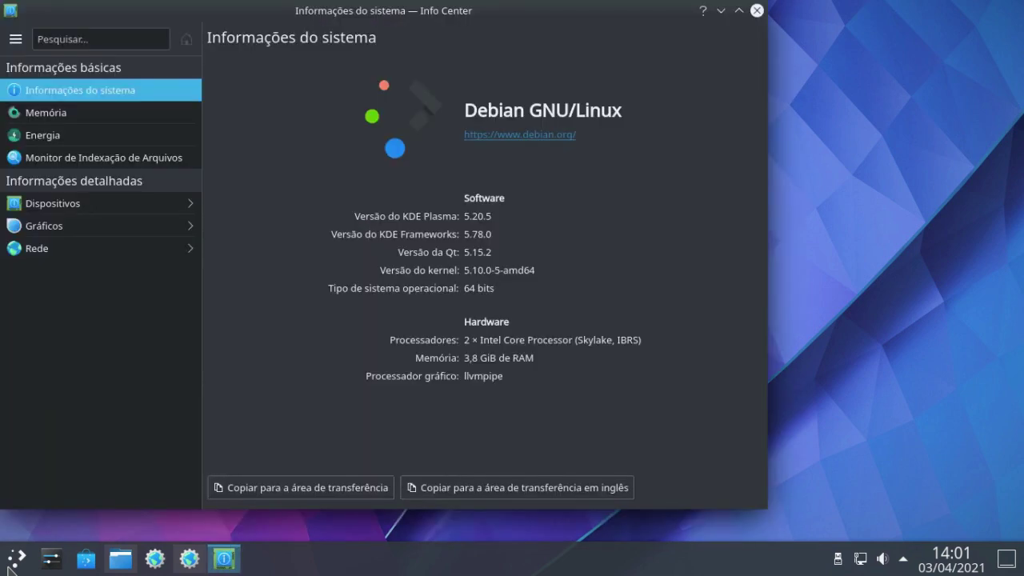
- Move the Info Center window toward the middle of the desktop, review the system information, and close the window
drag(336, 8, 456, 16)
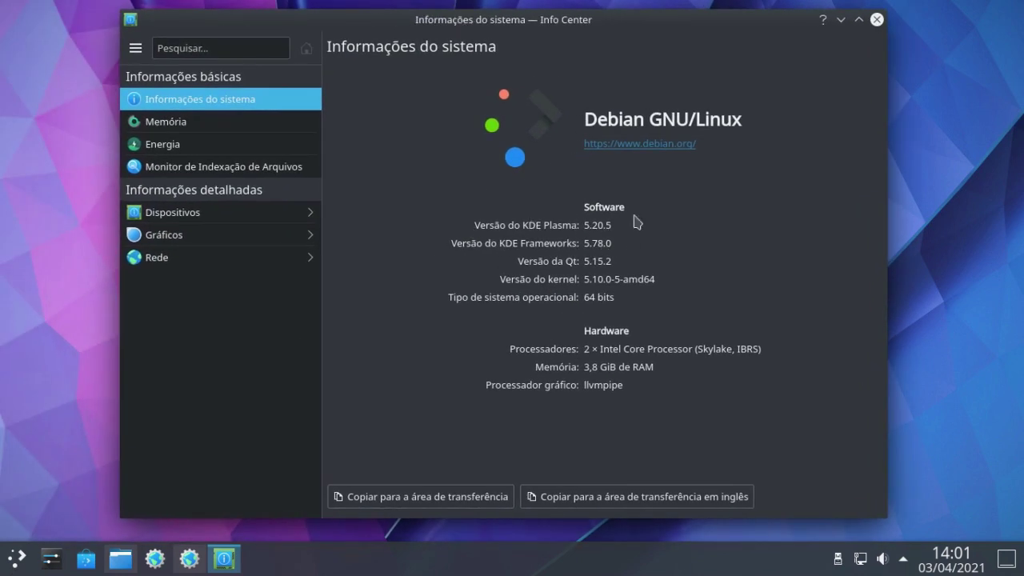
drag(627, 17, 688, 18)
click(939, 20)
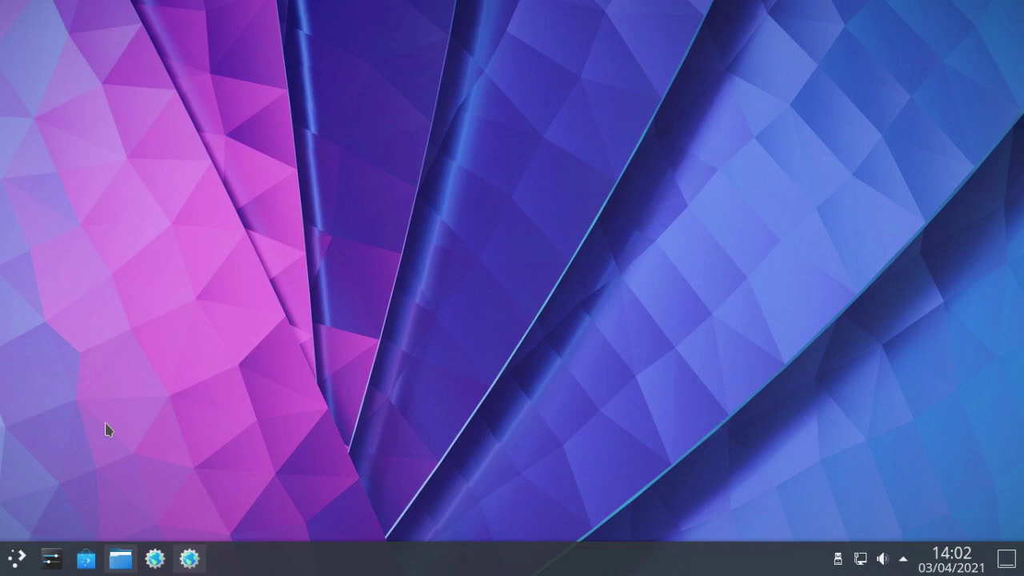
- Browse the full-screen launcher's application categories, including Internet and Todos os aplicativos, and close the launcher
key(super)
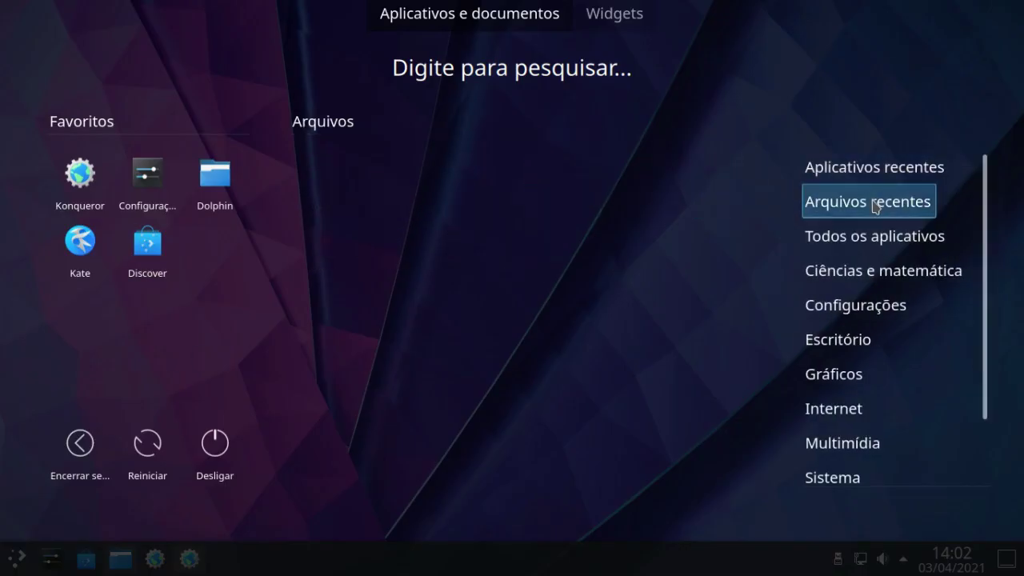
mouse_move(862, 236)
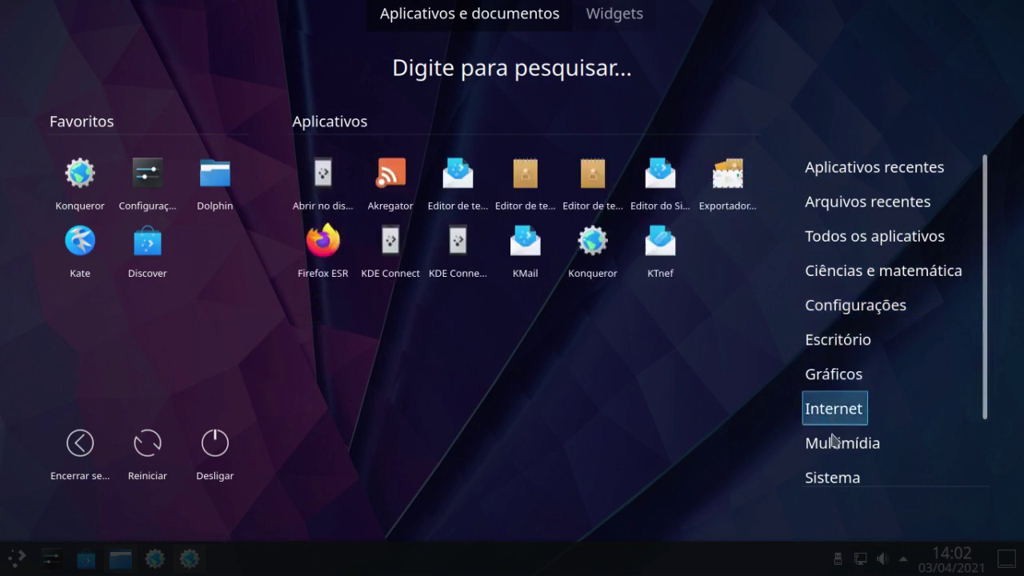
scroll(837, 466, down, 1)
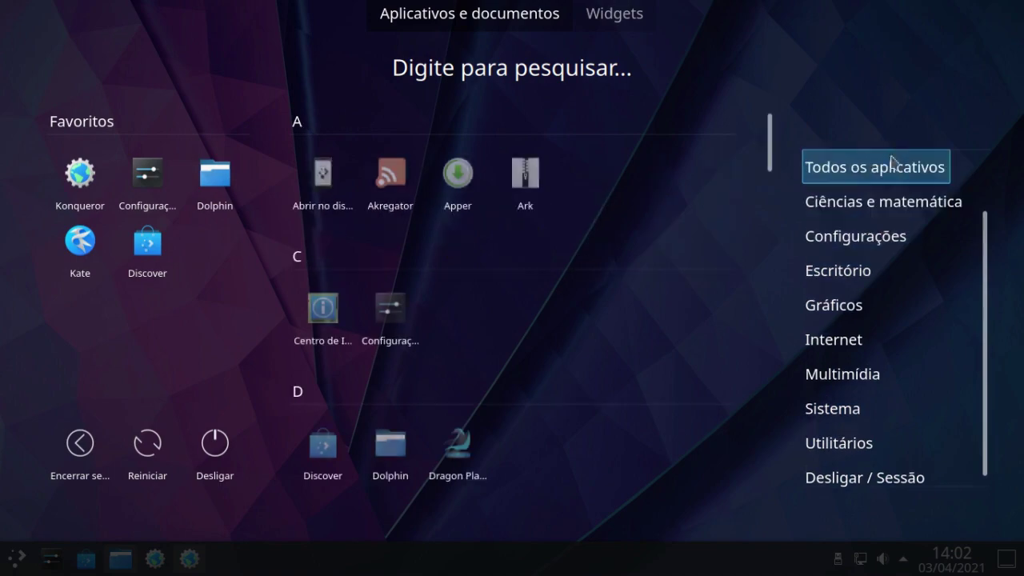
click(962, 86)
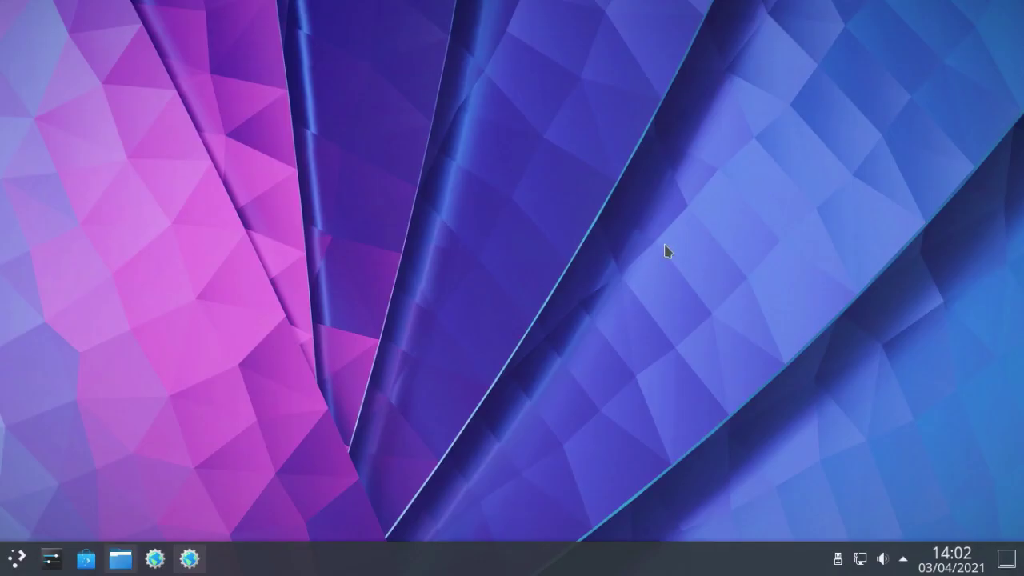